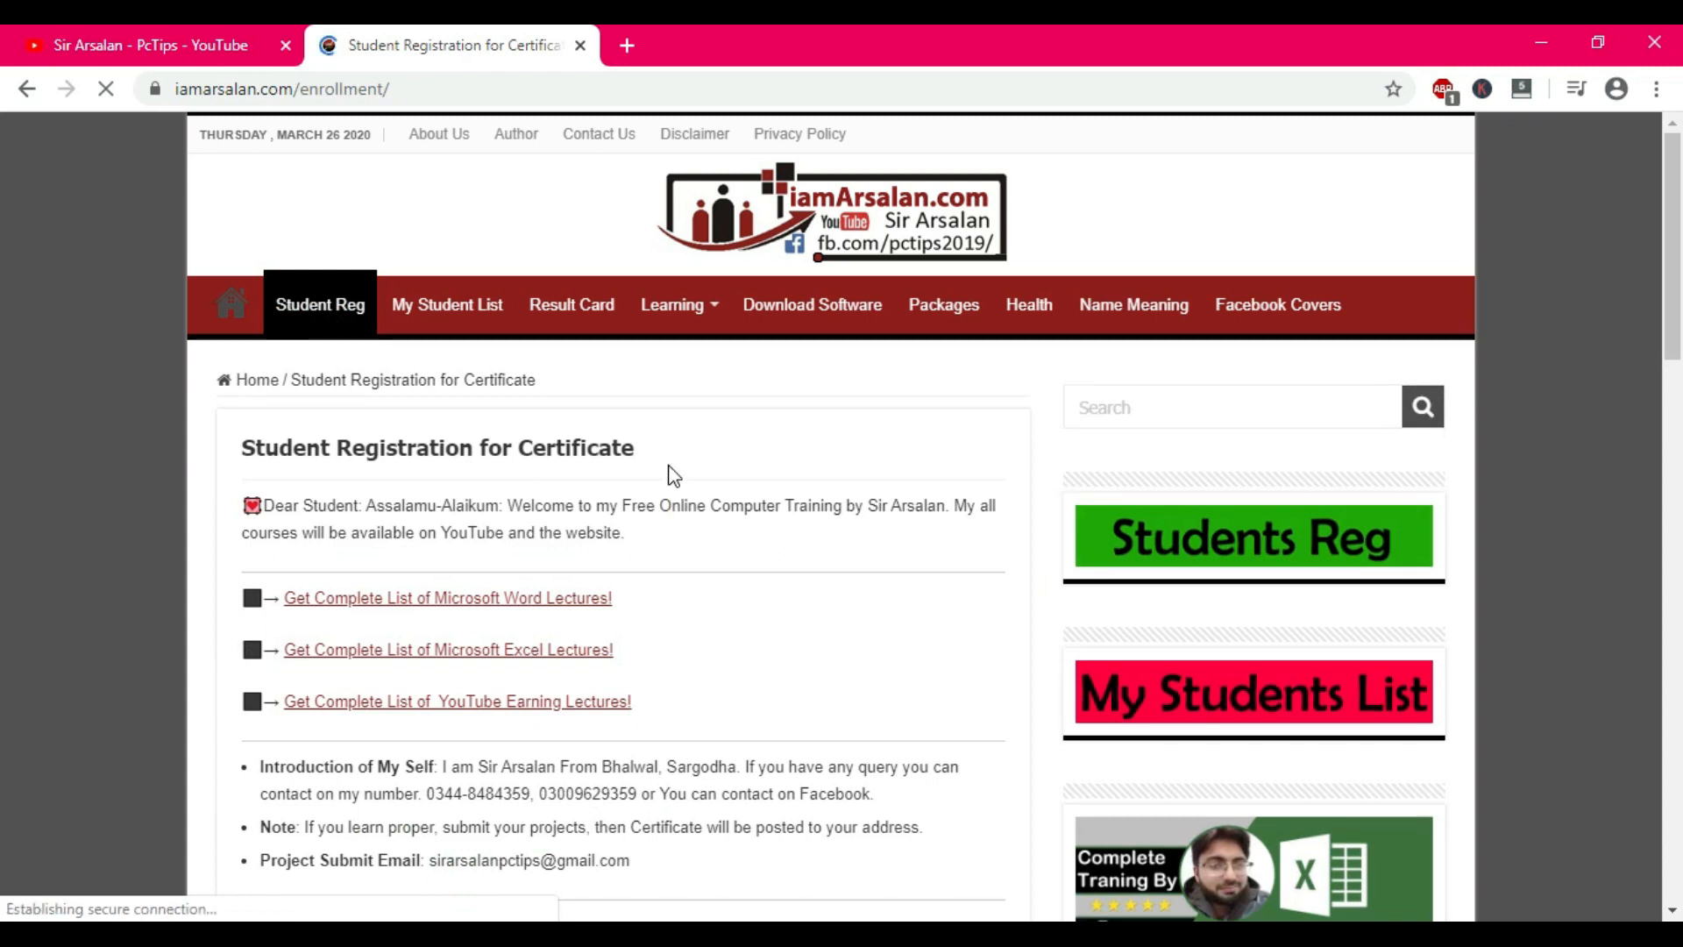
- Scroll through the site and open the My Student List page
scroll(673, 476, down, 3)
scroll(671, 473, down, 6)
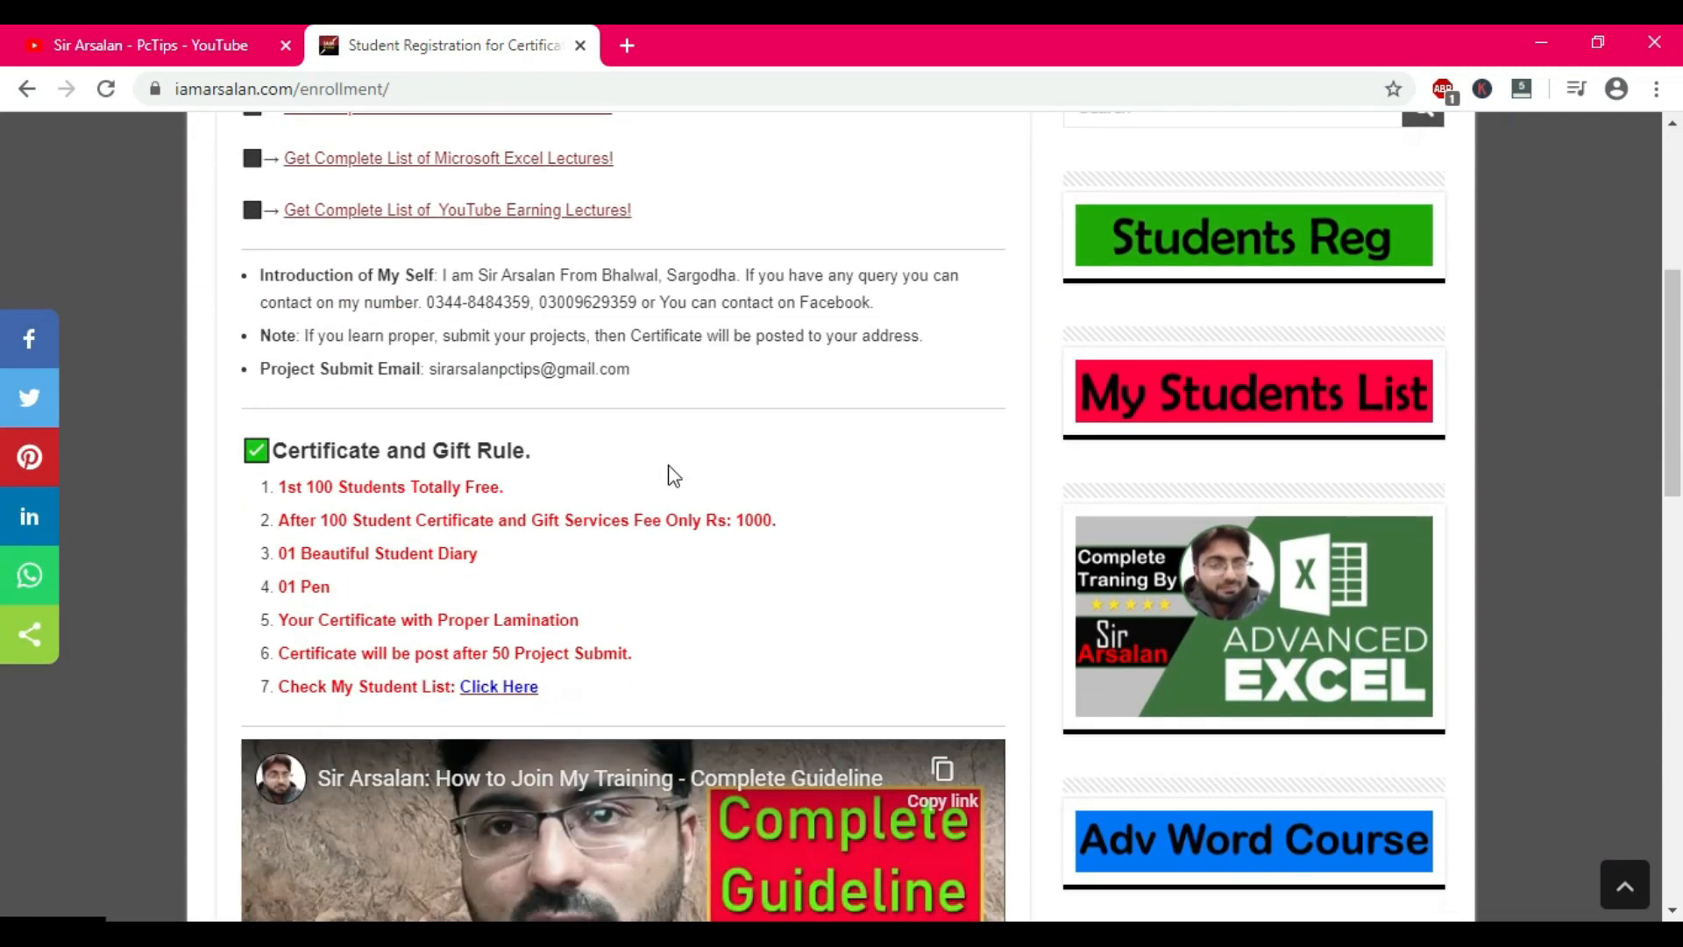
scroll(672, 377, down, 3)
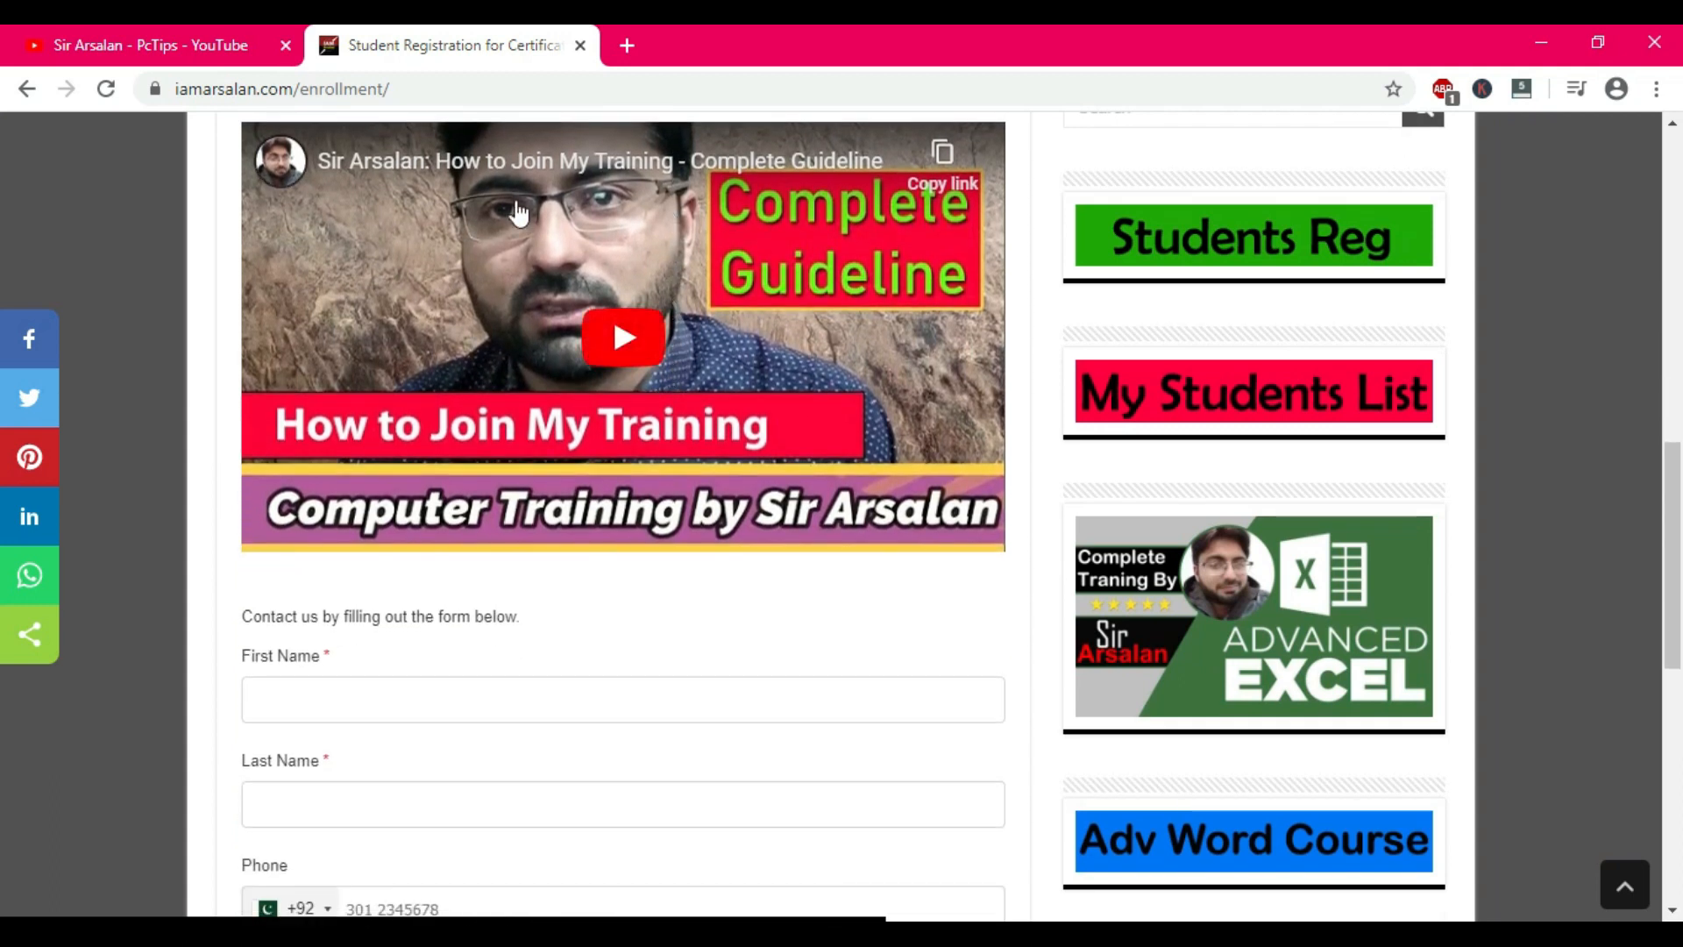
scroll(800, 324, up, 3)
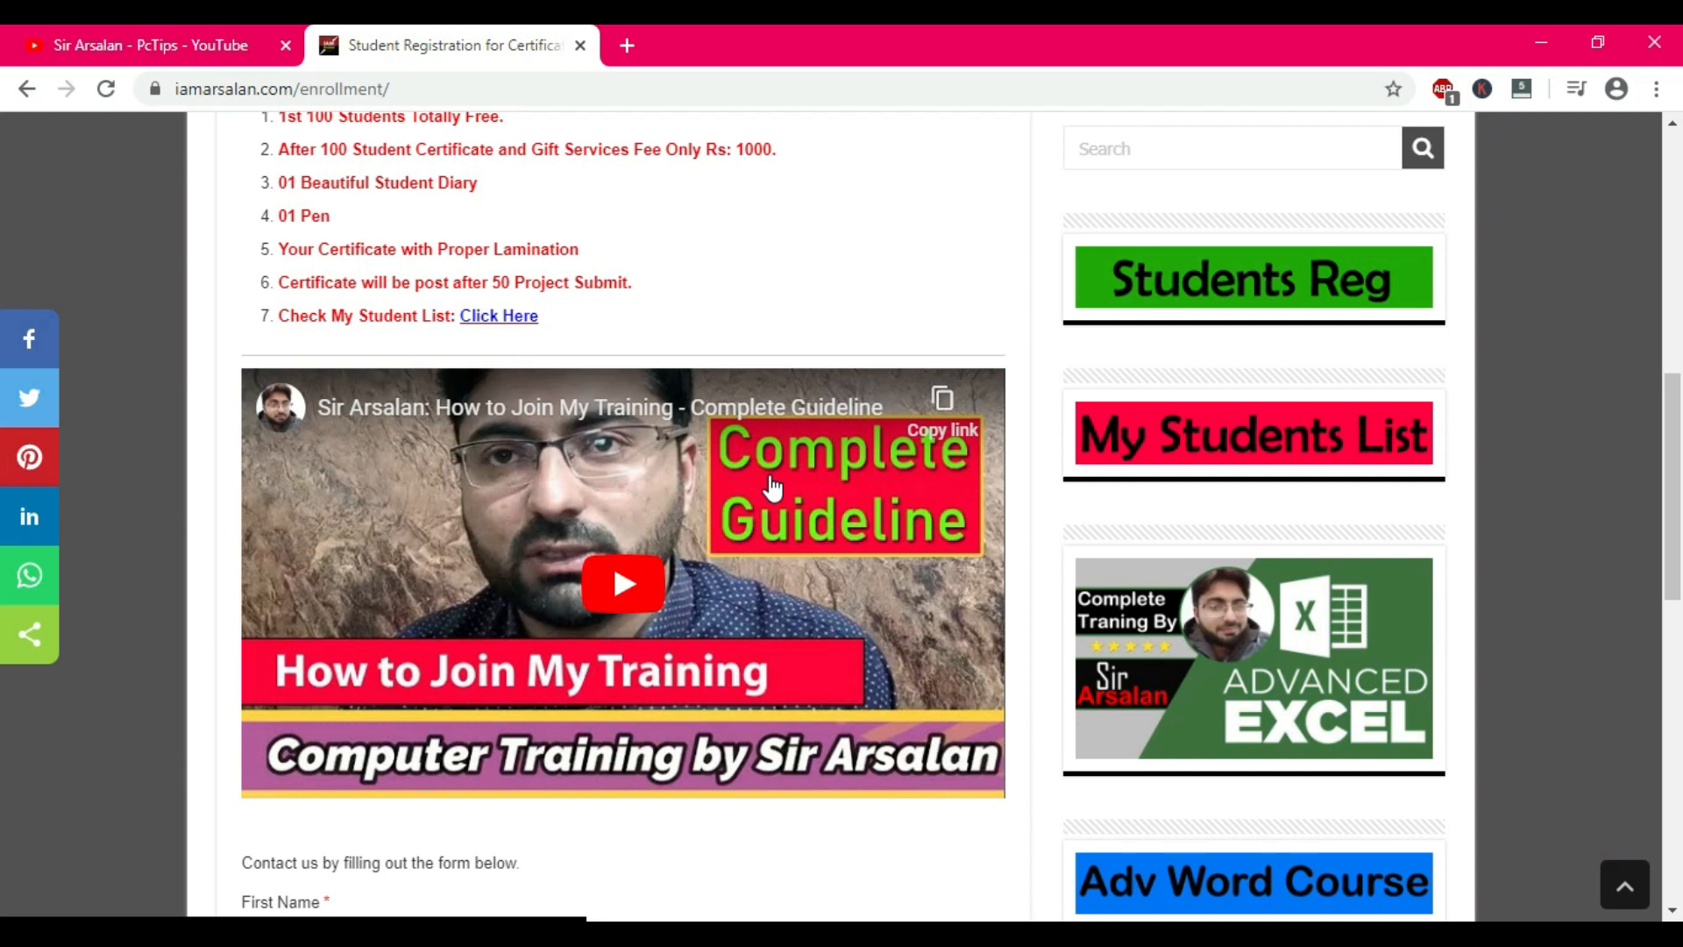
scroll(772, 487, down, 5)
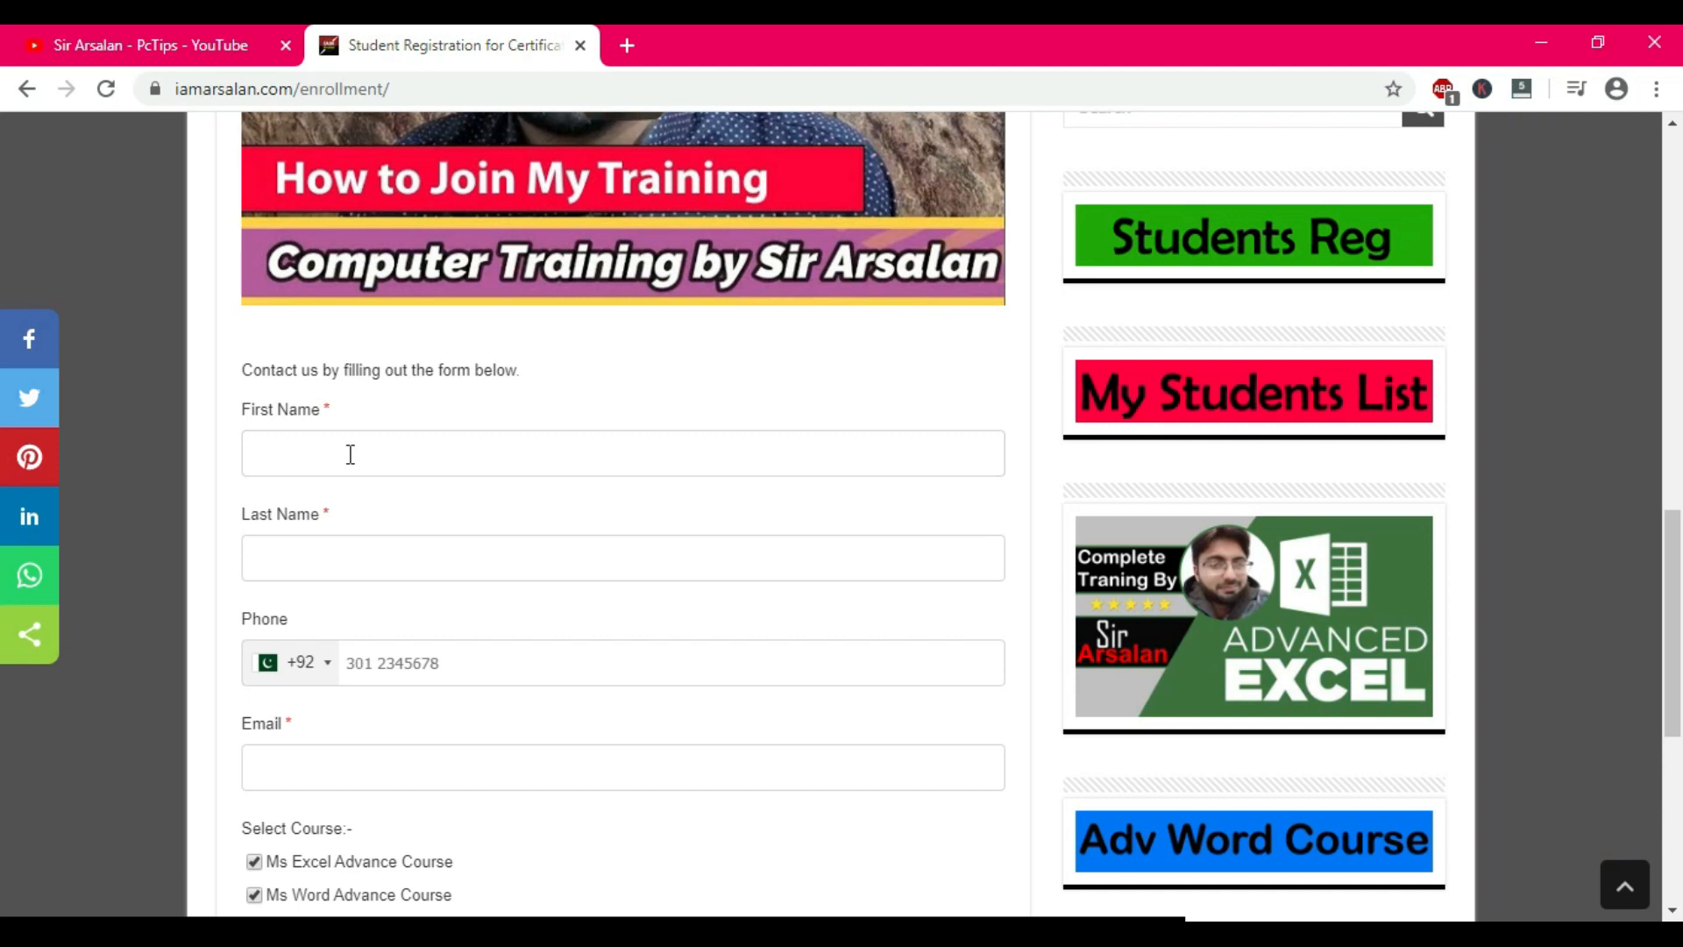
scroll(395, 571, down, 2)
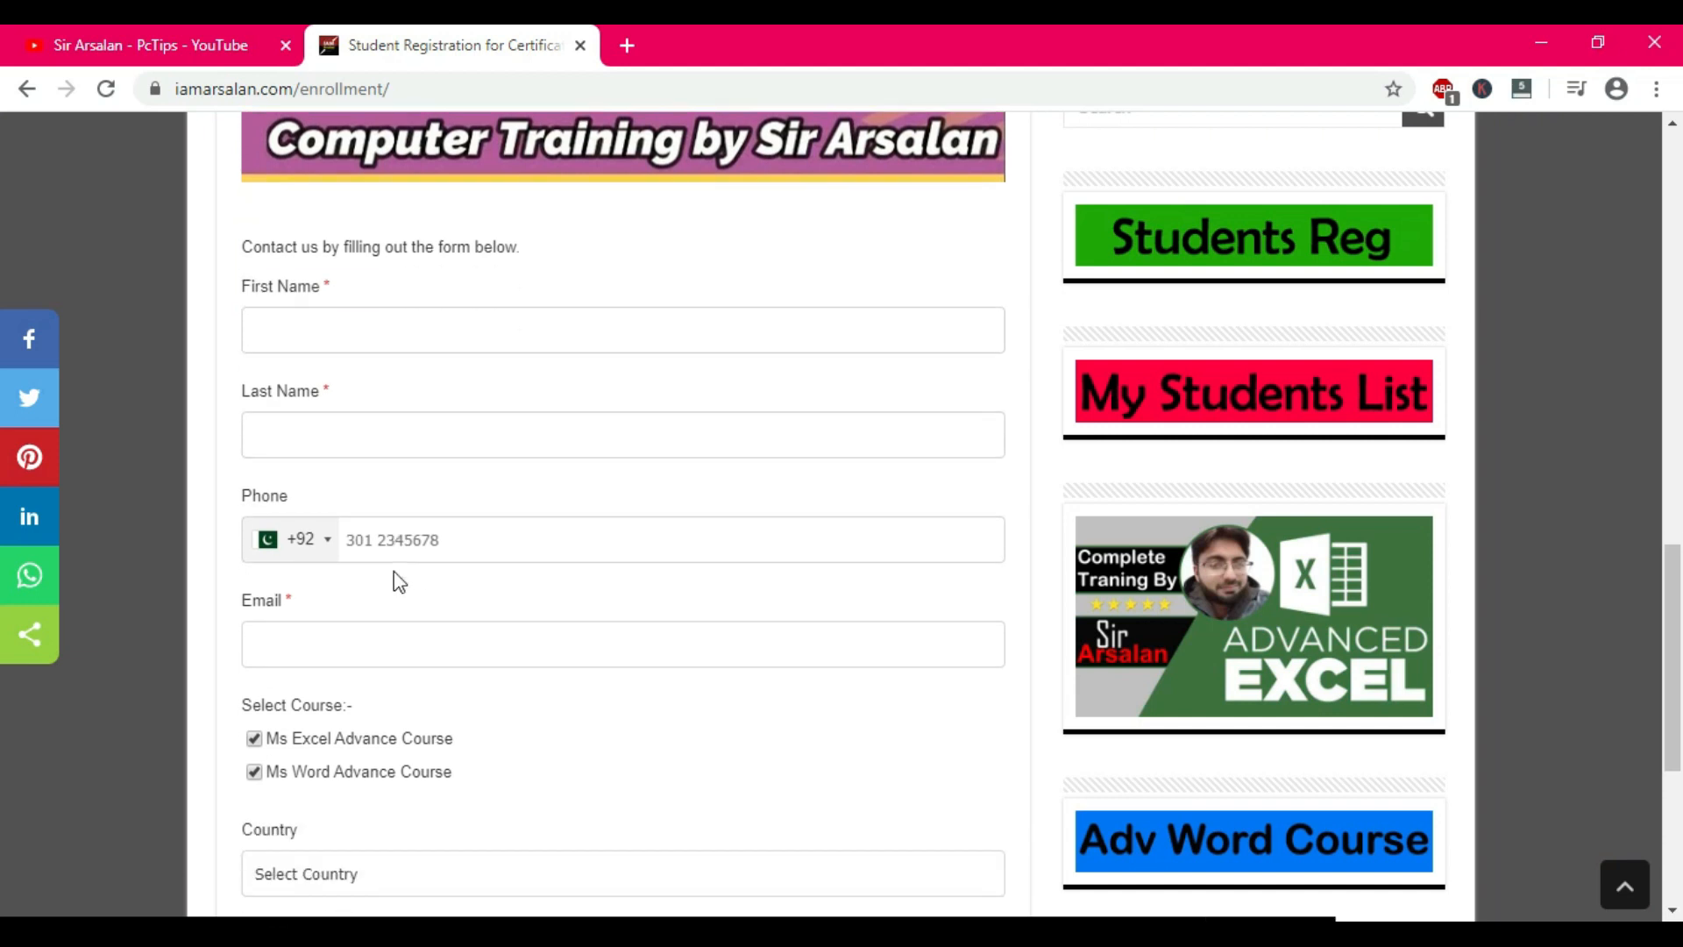
scroll(395, 570, down, 4)
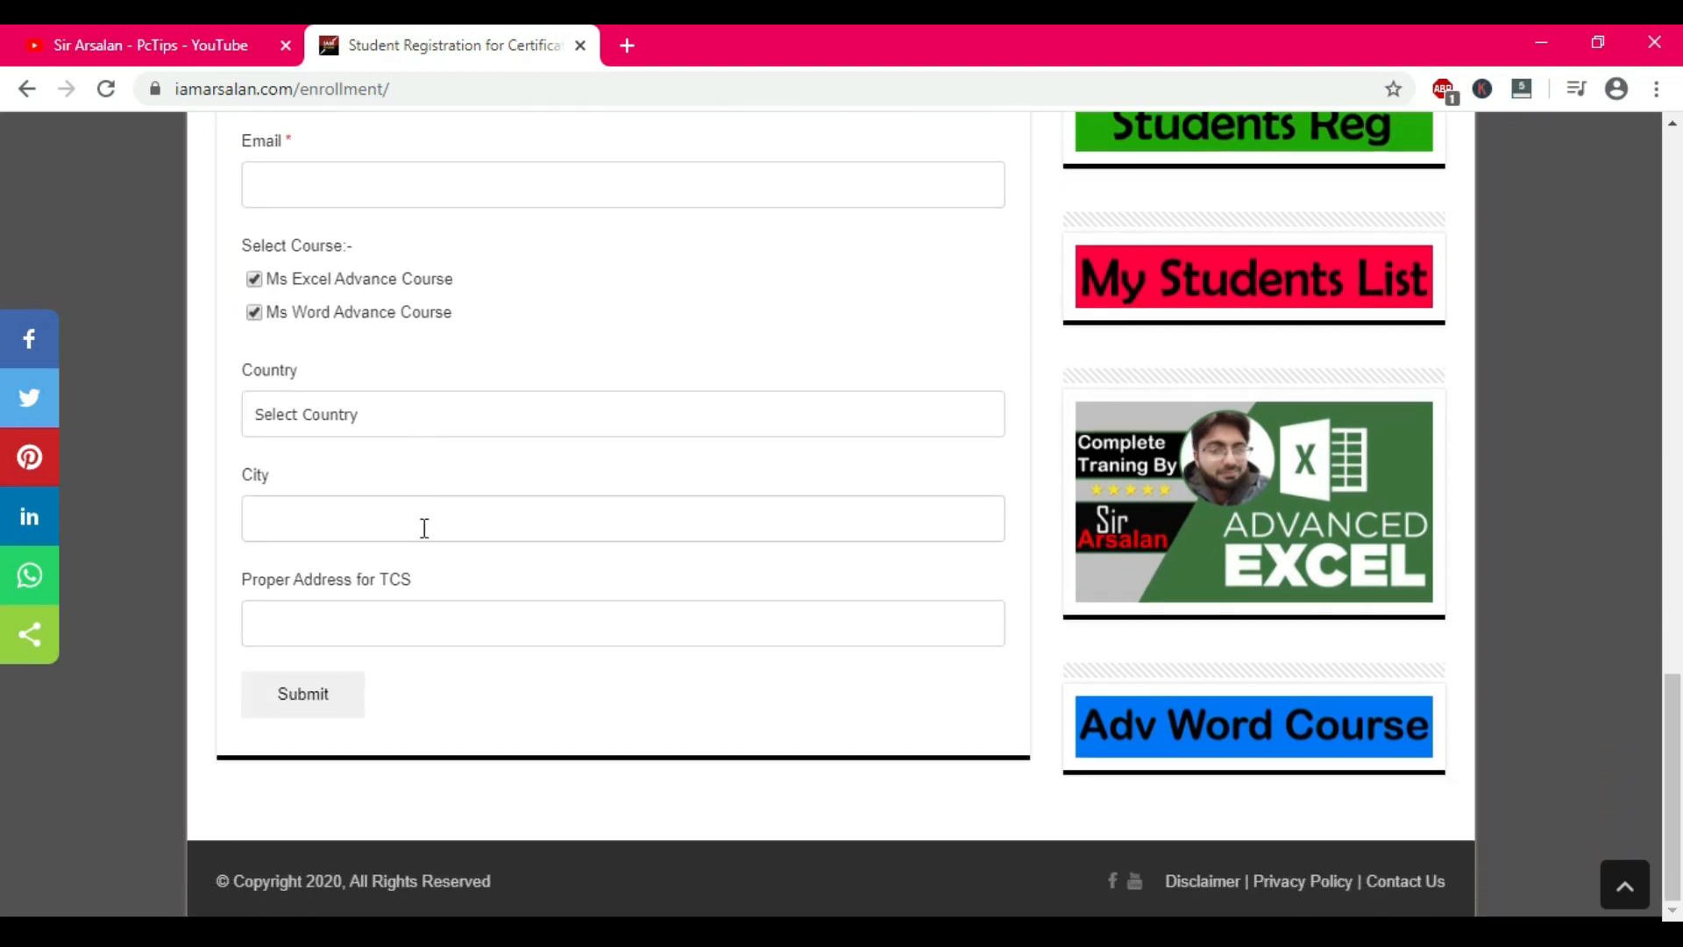
scroll(662, 707, up, 15)
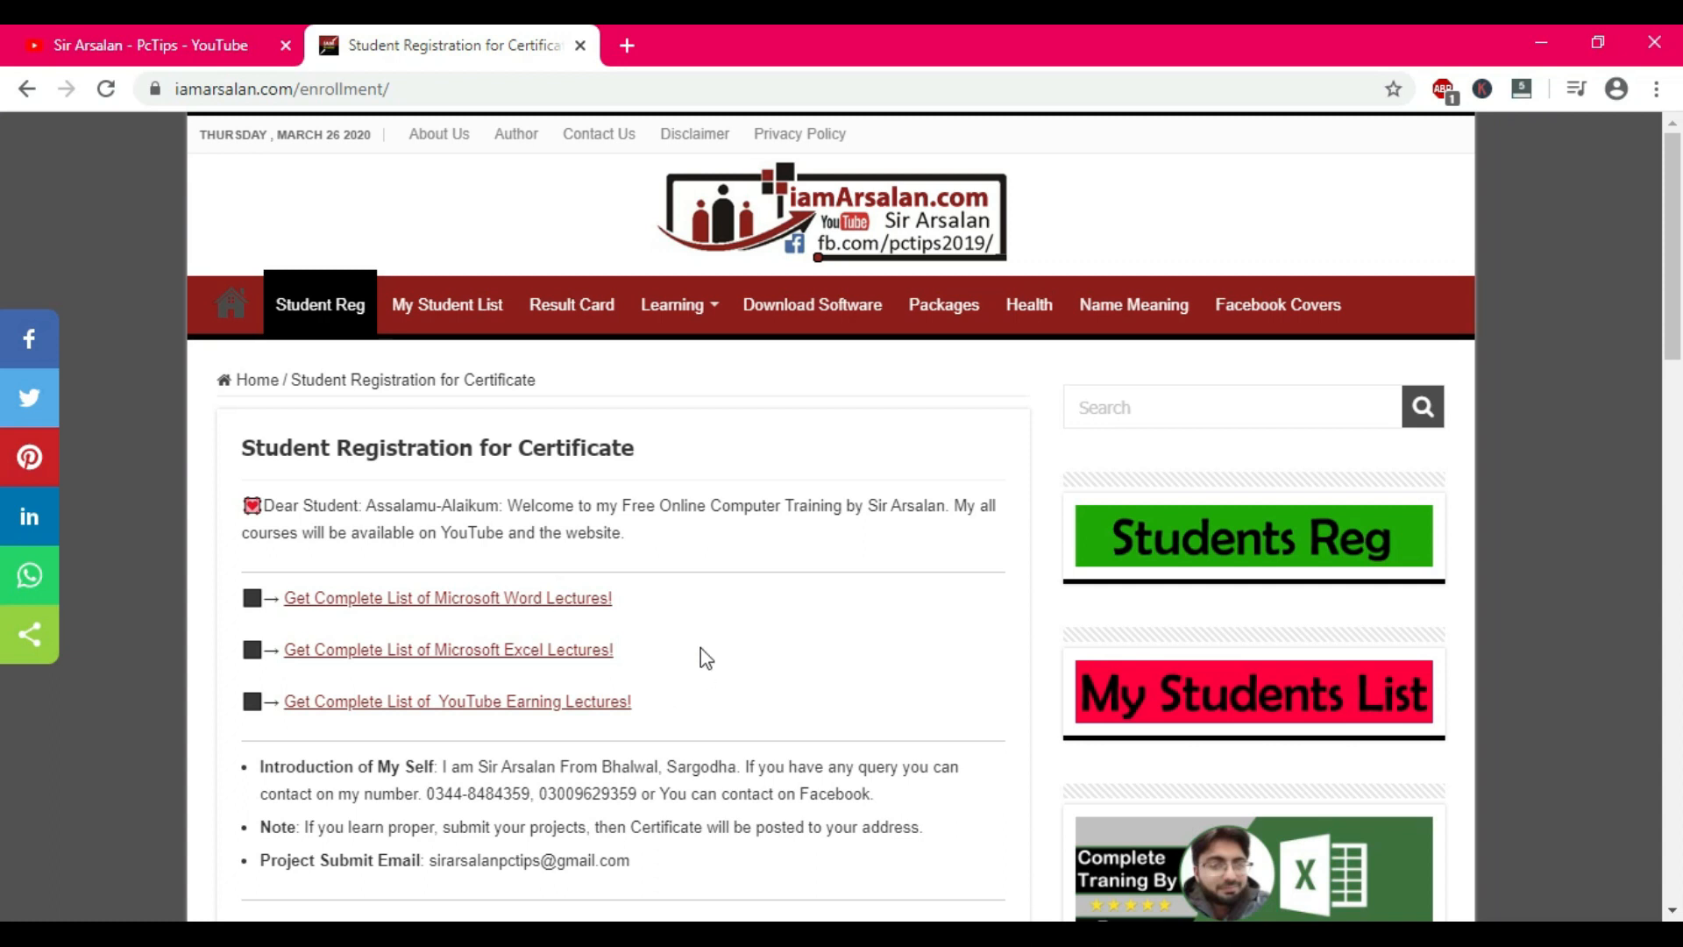
scroll(706, 674, down, 8)
scroll(658, 629, up, 8)
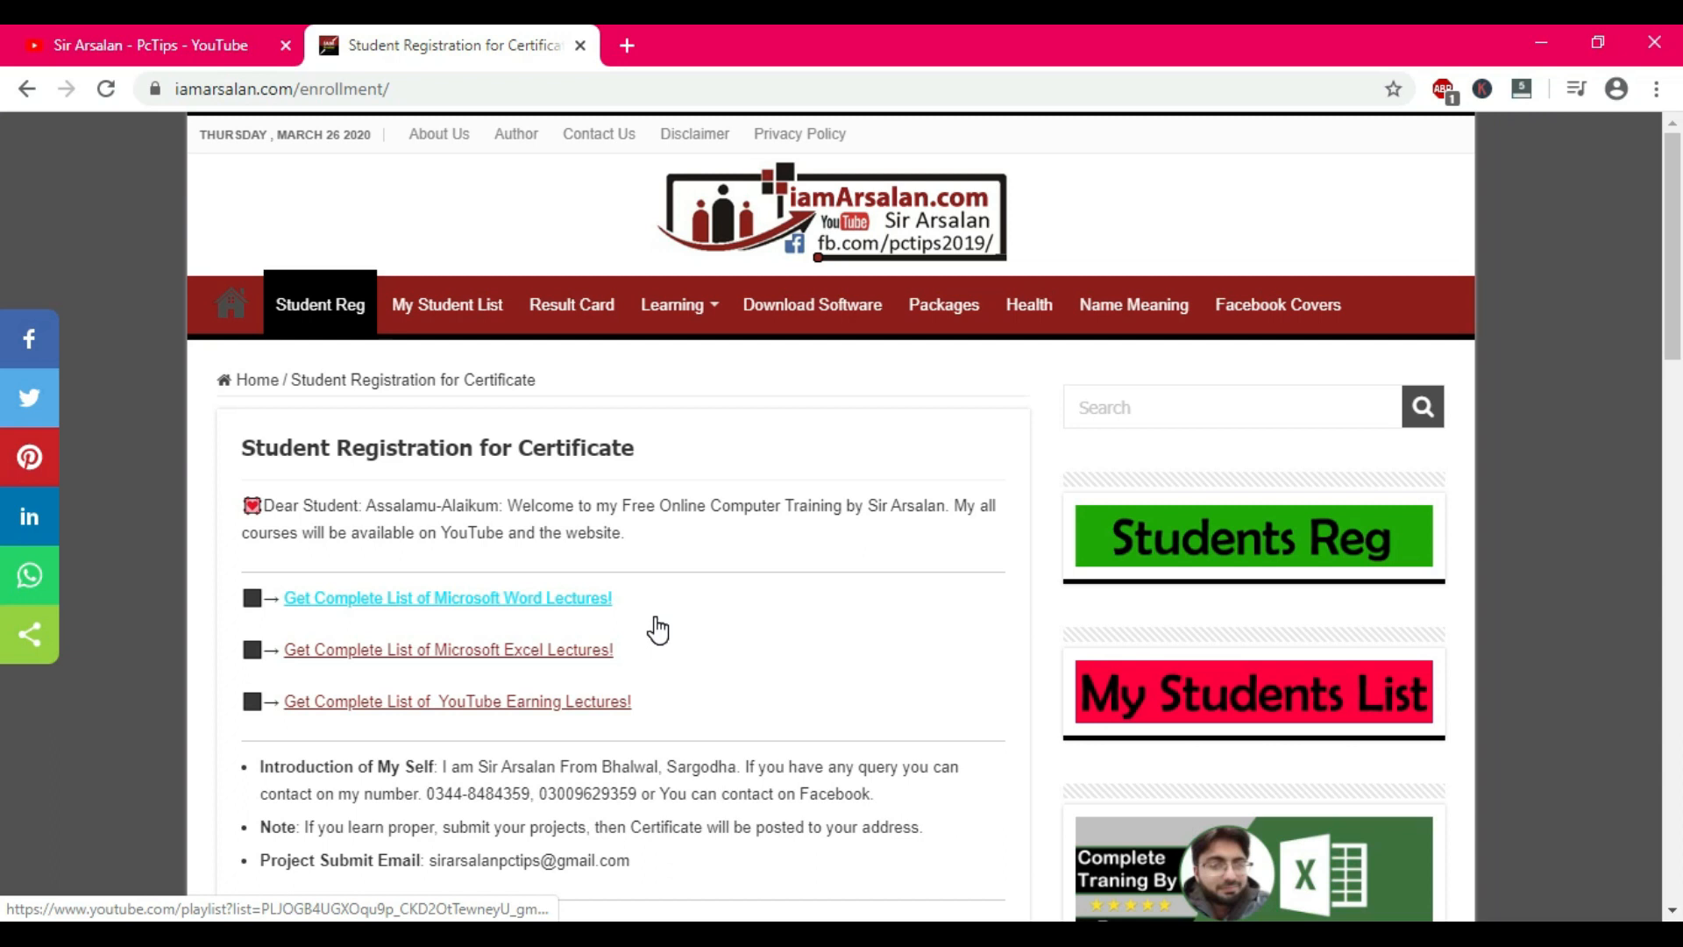
click(478, 308)
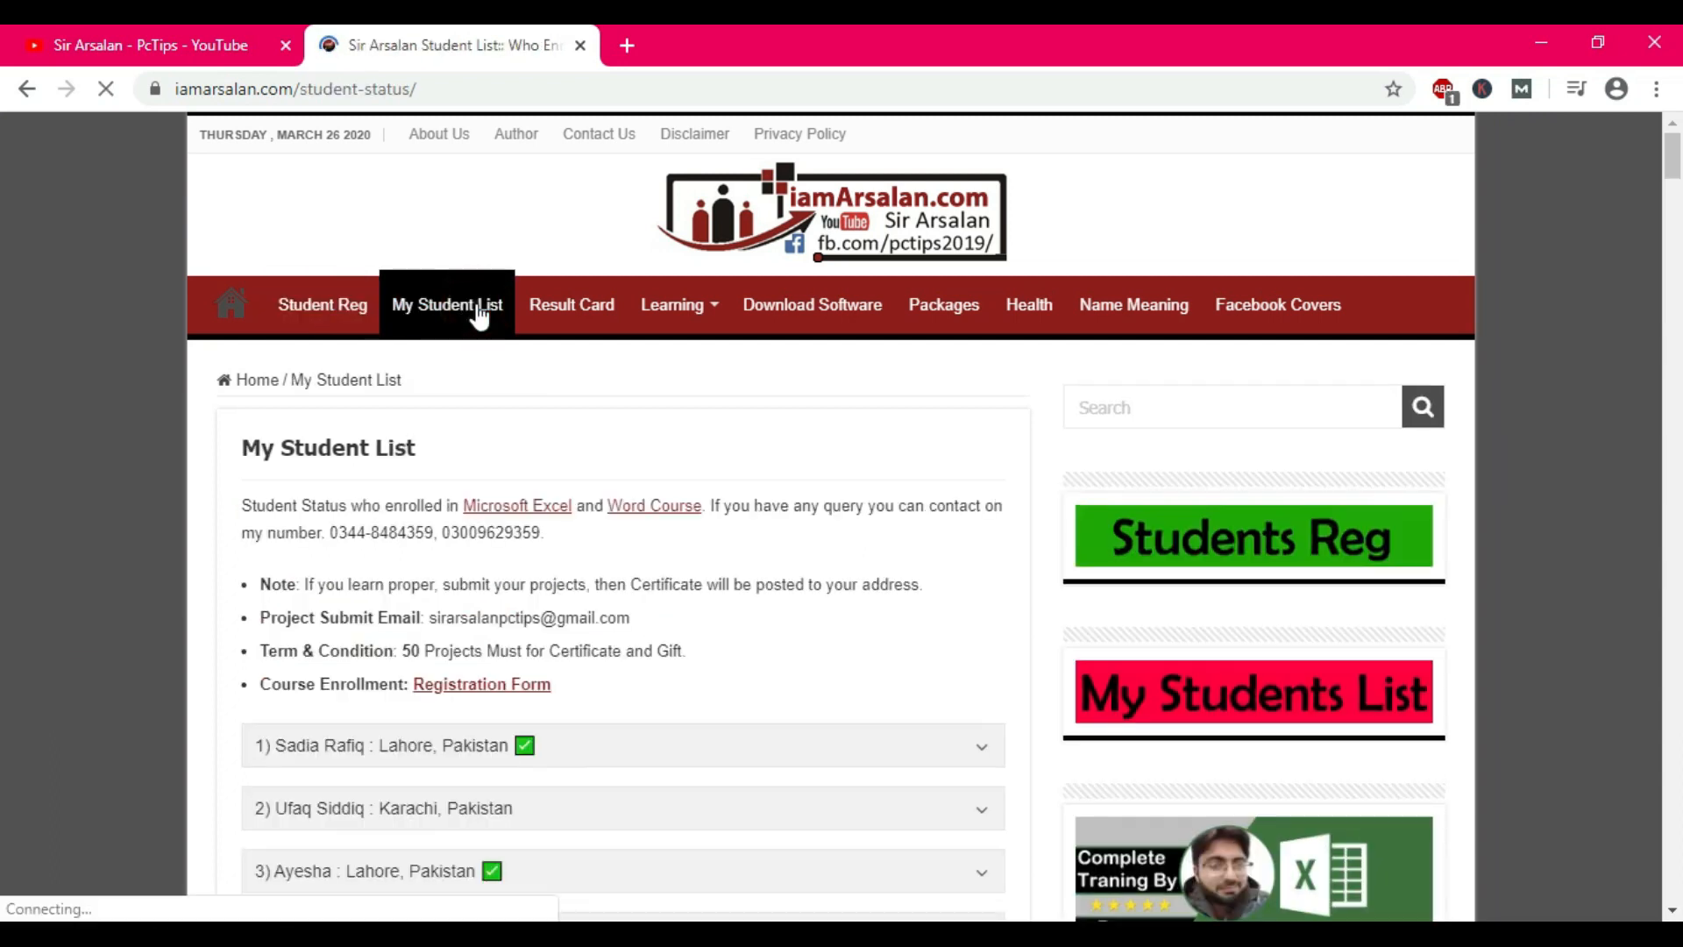
- Expand and collapse the first student's details, then go to the Result Card page
scroll(624, 467, down, 4)
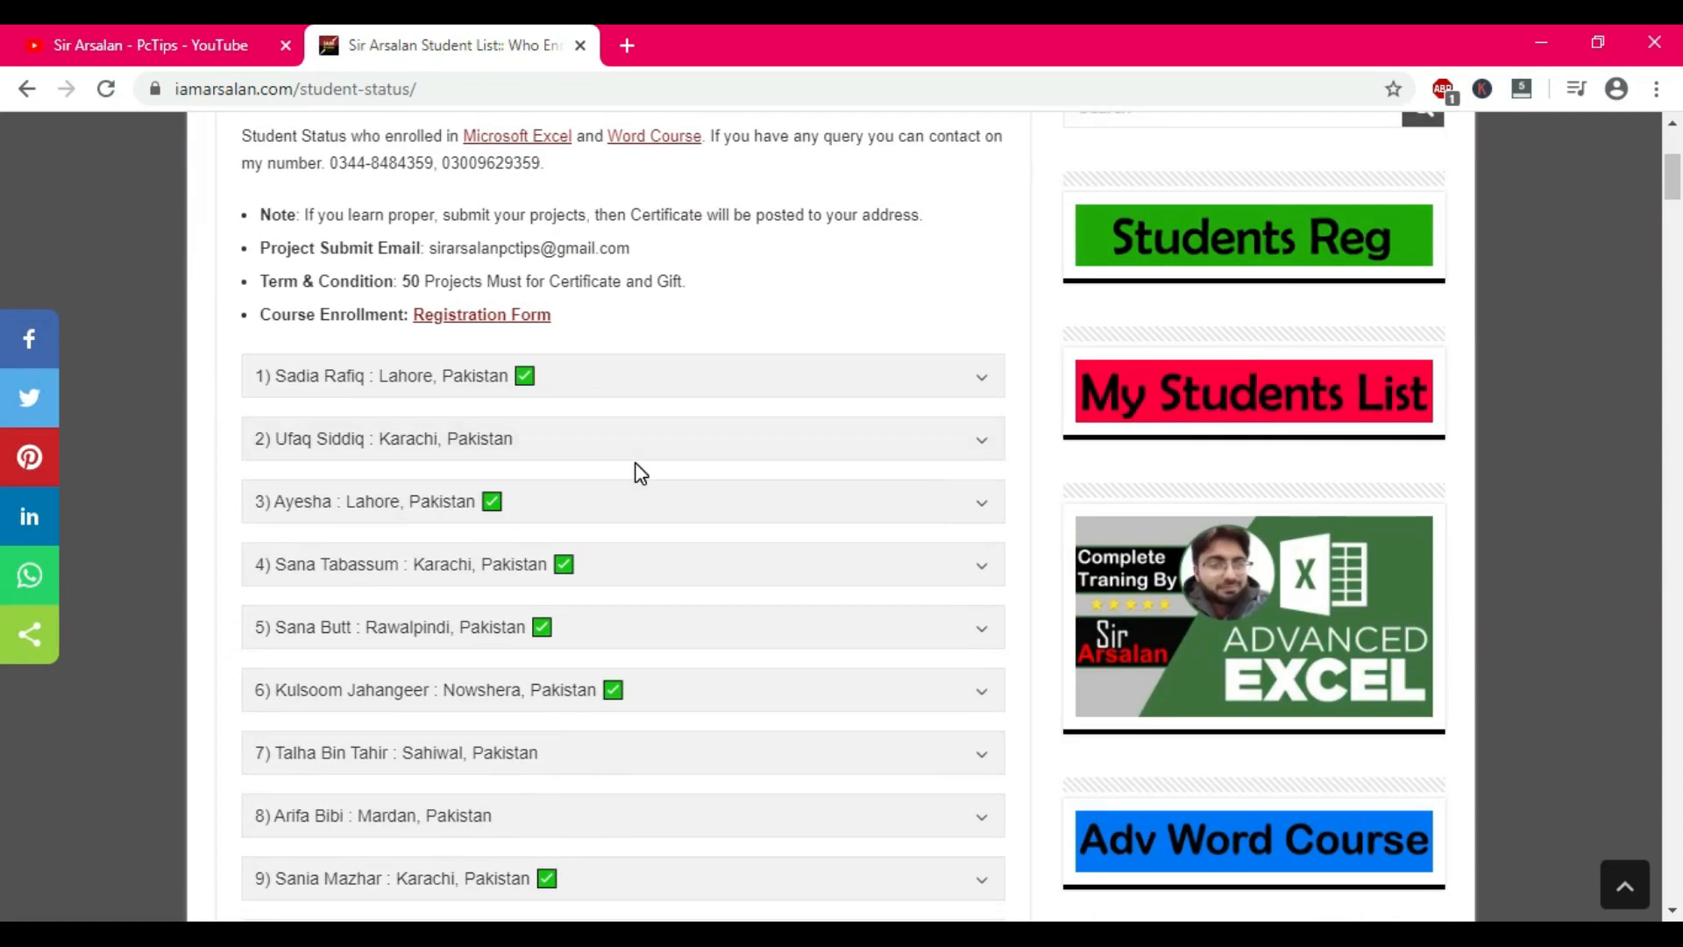
click(681, 393)
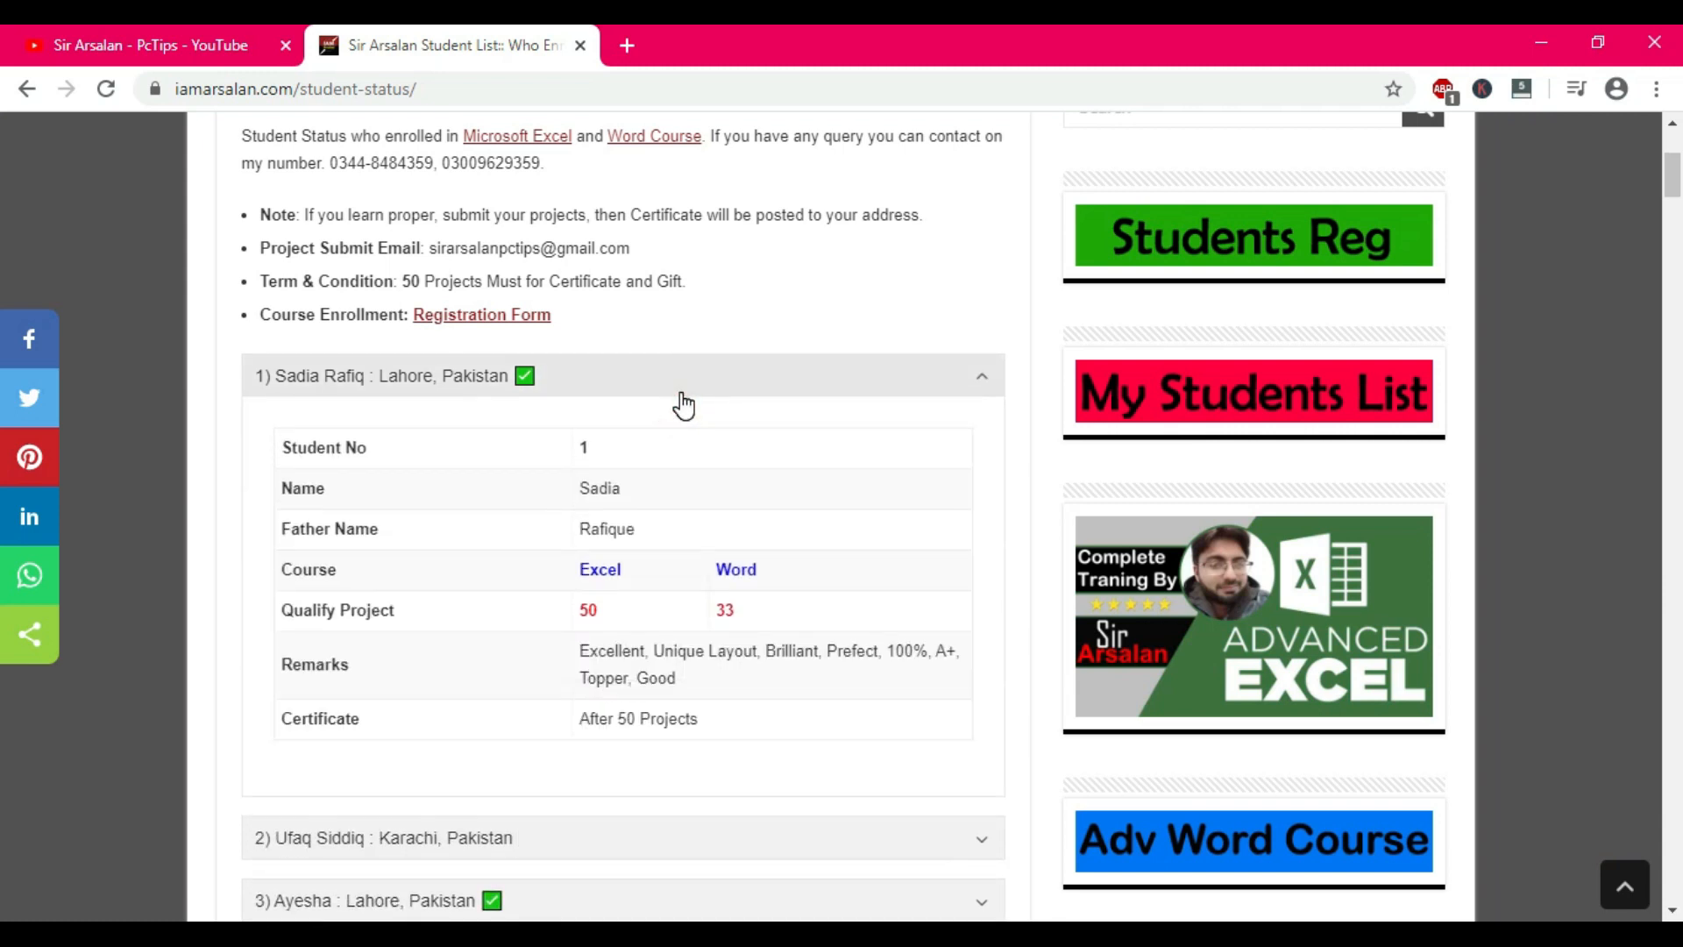
click(682, 395)
scroll(680, 399, up, 4)
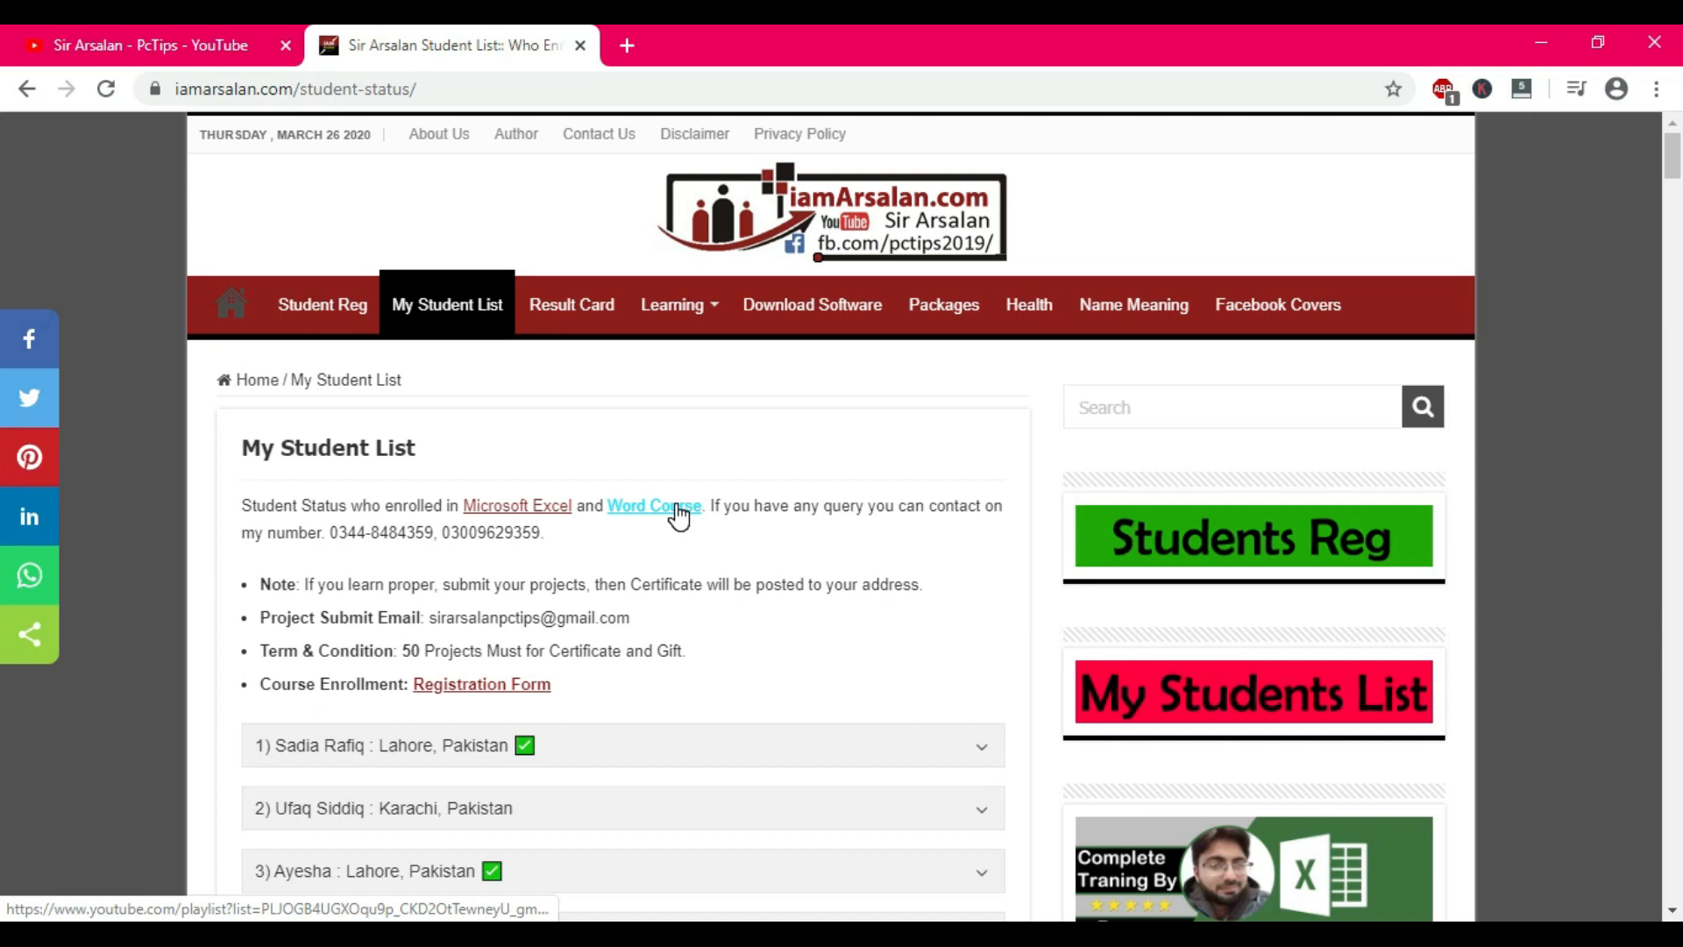
click(580, 321)
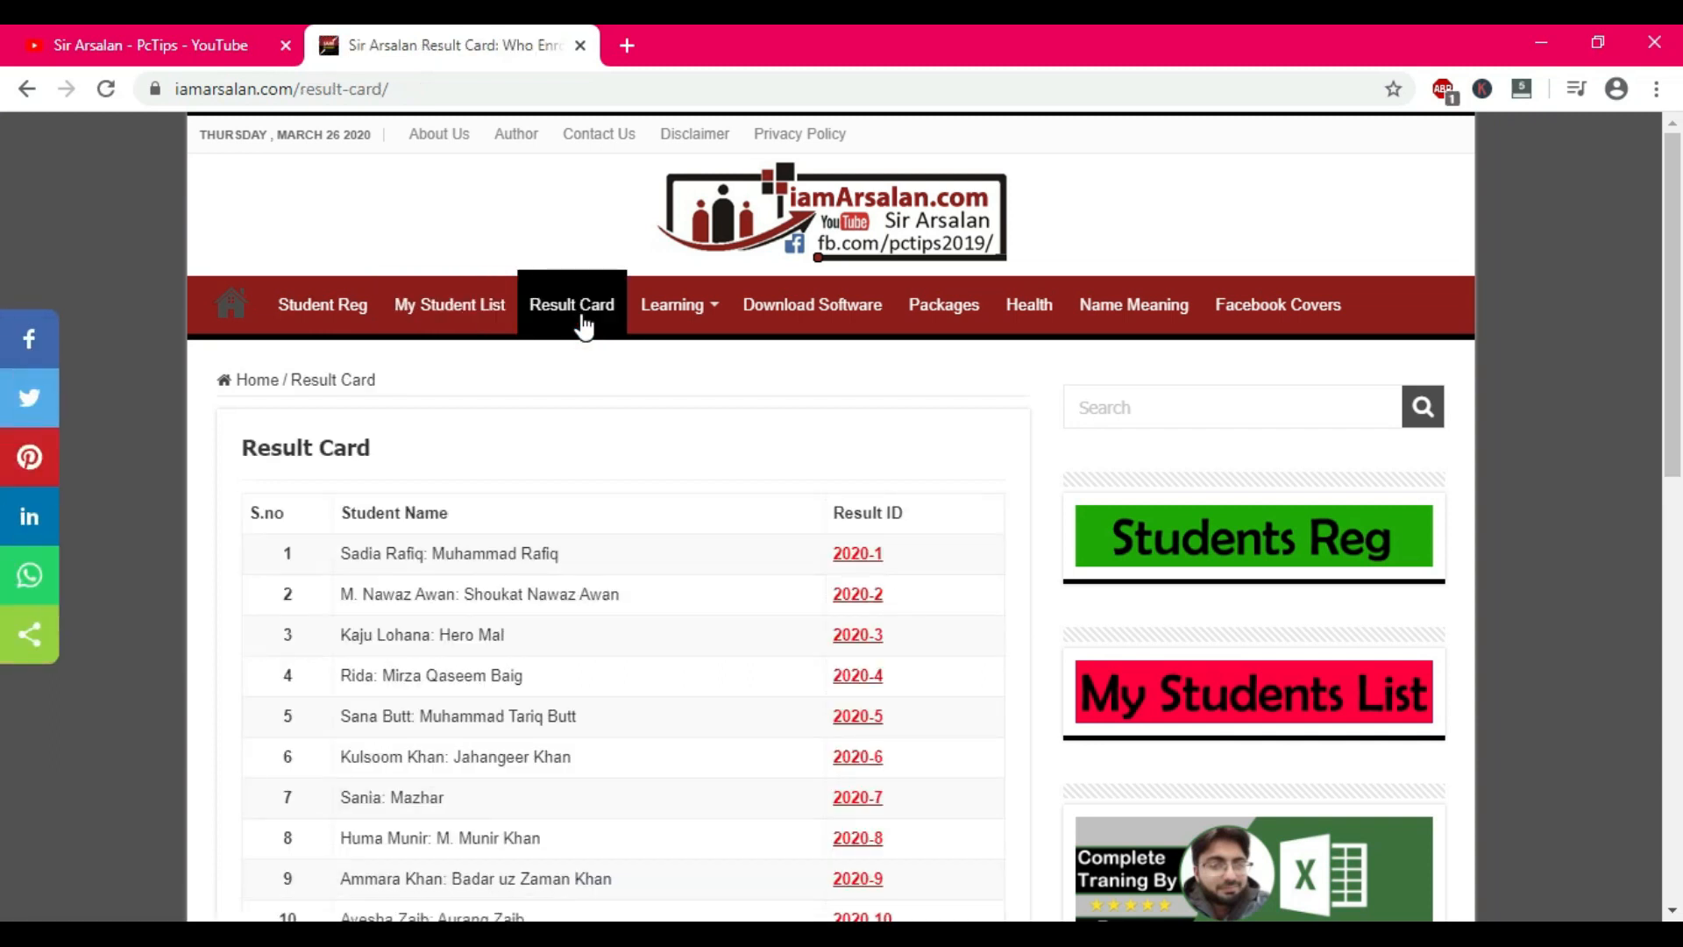
- View result card 2020-1, then return to the Student Registration for Certificate page
scroll(891, 458, down, 3)
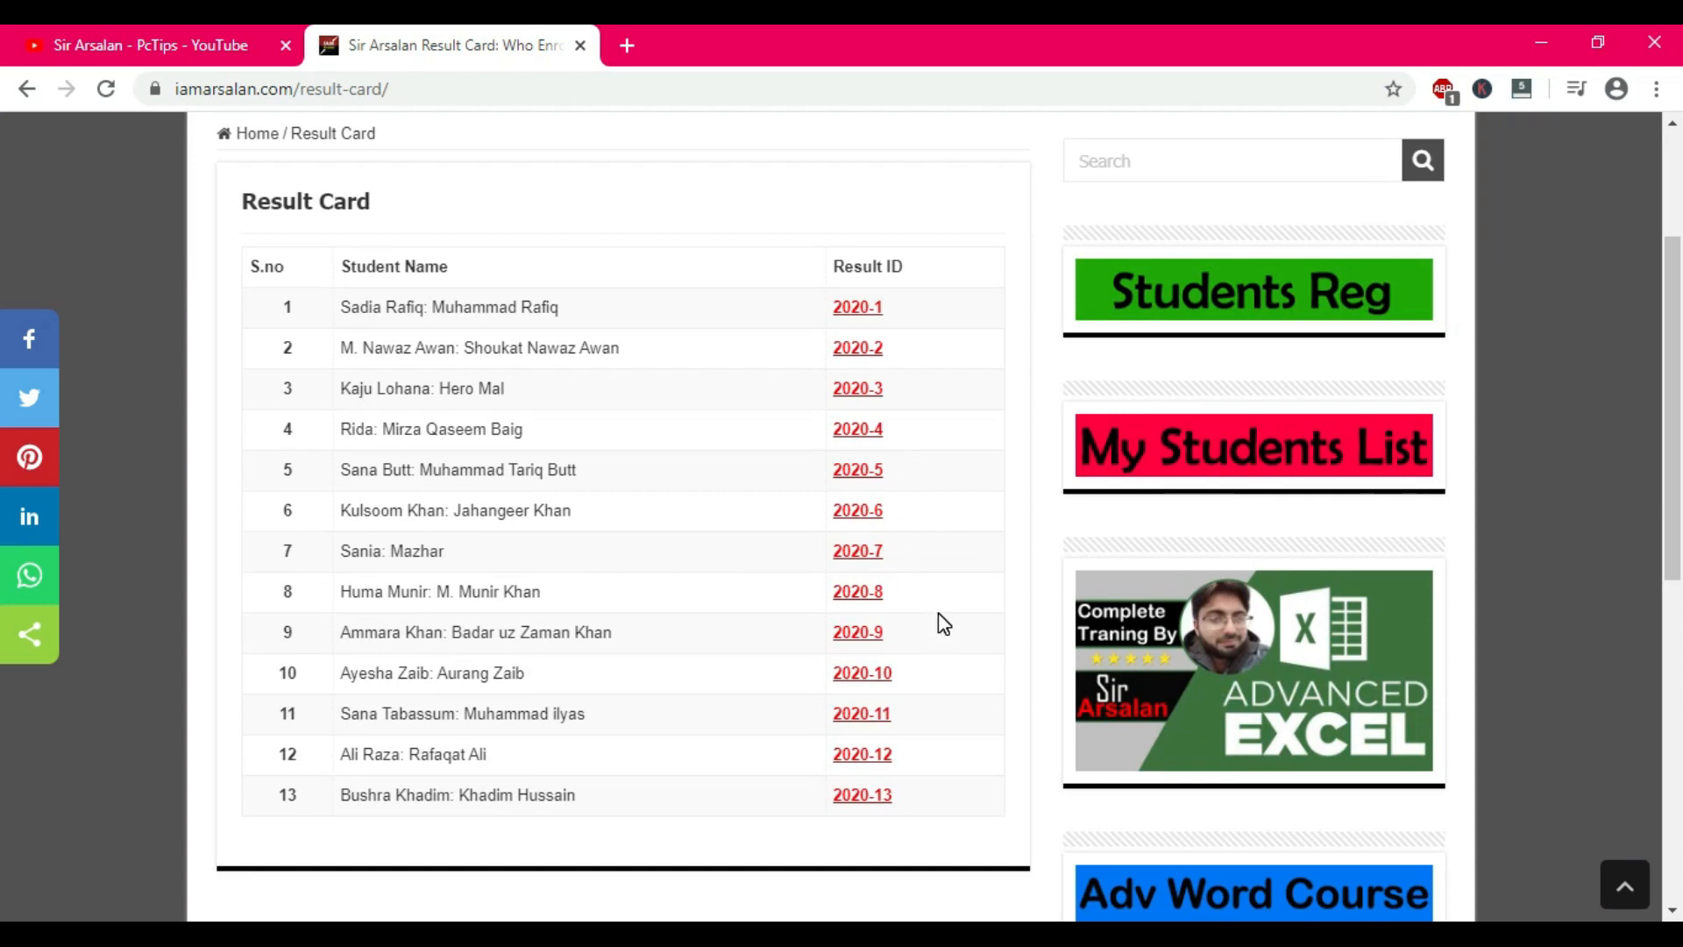
scroll(943, 625, up, 3)
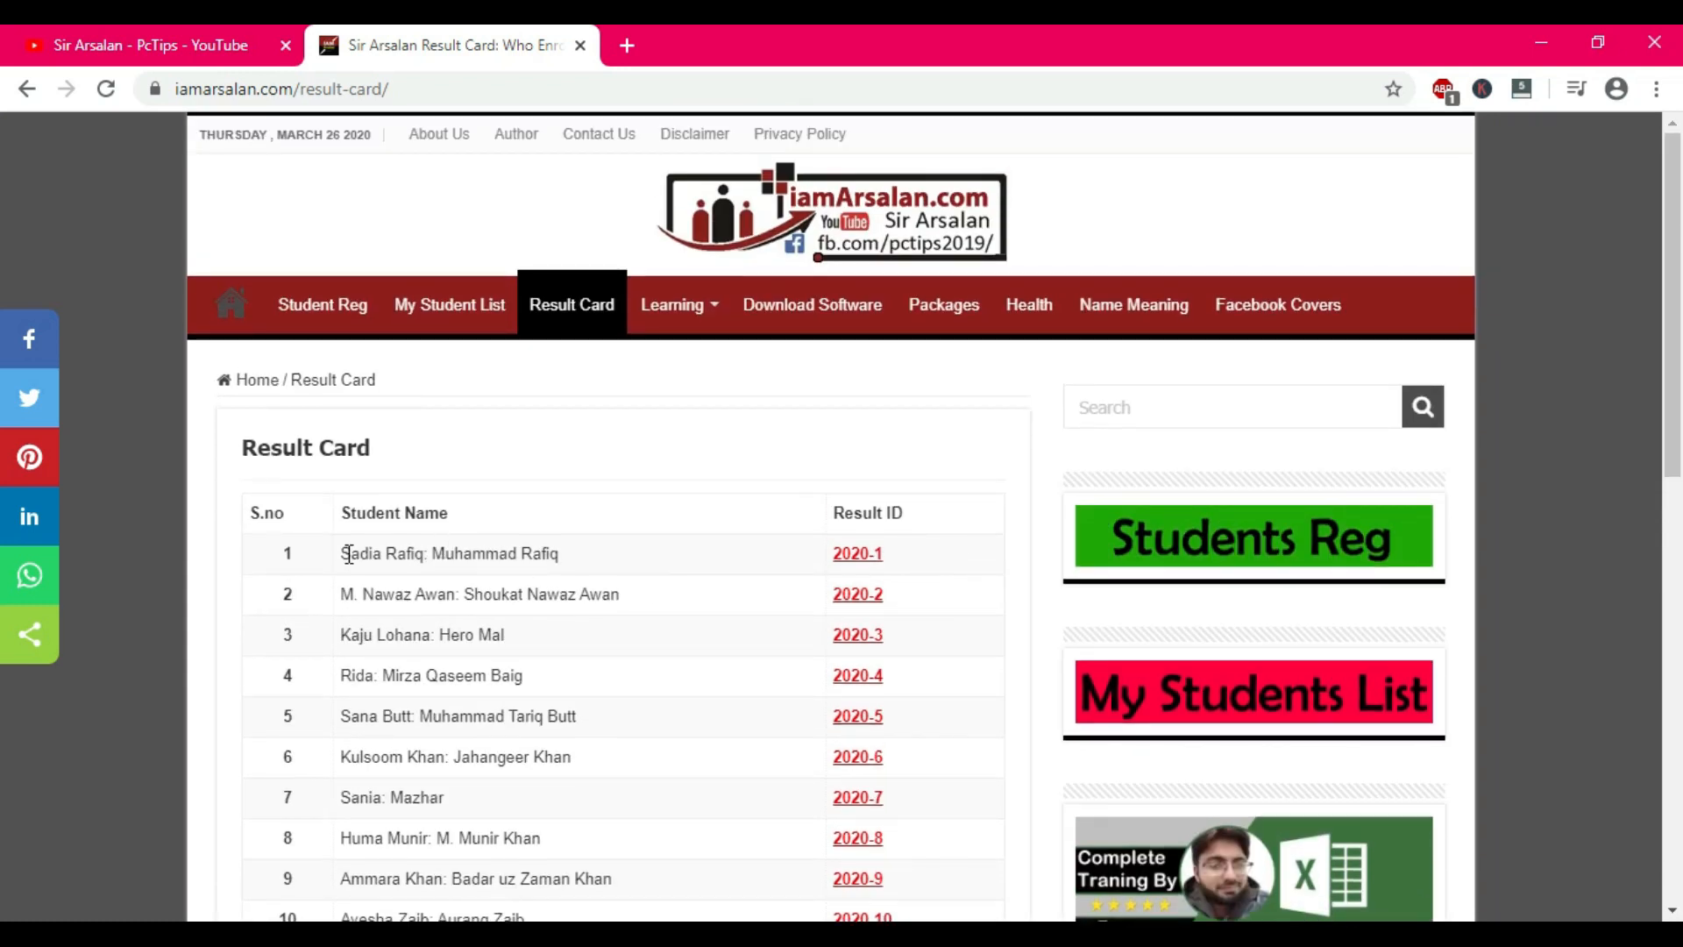
click(864, 559)
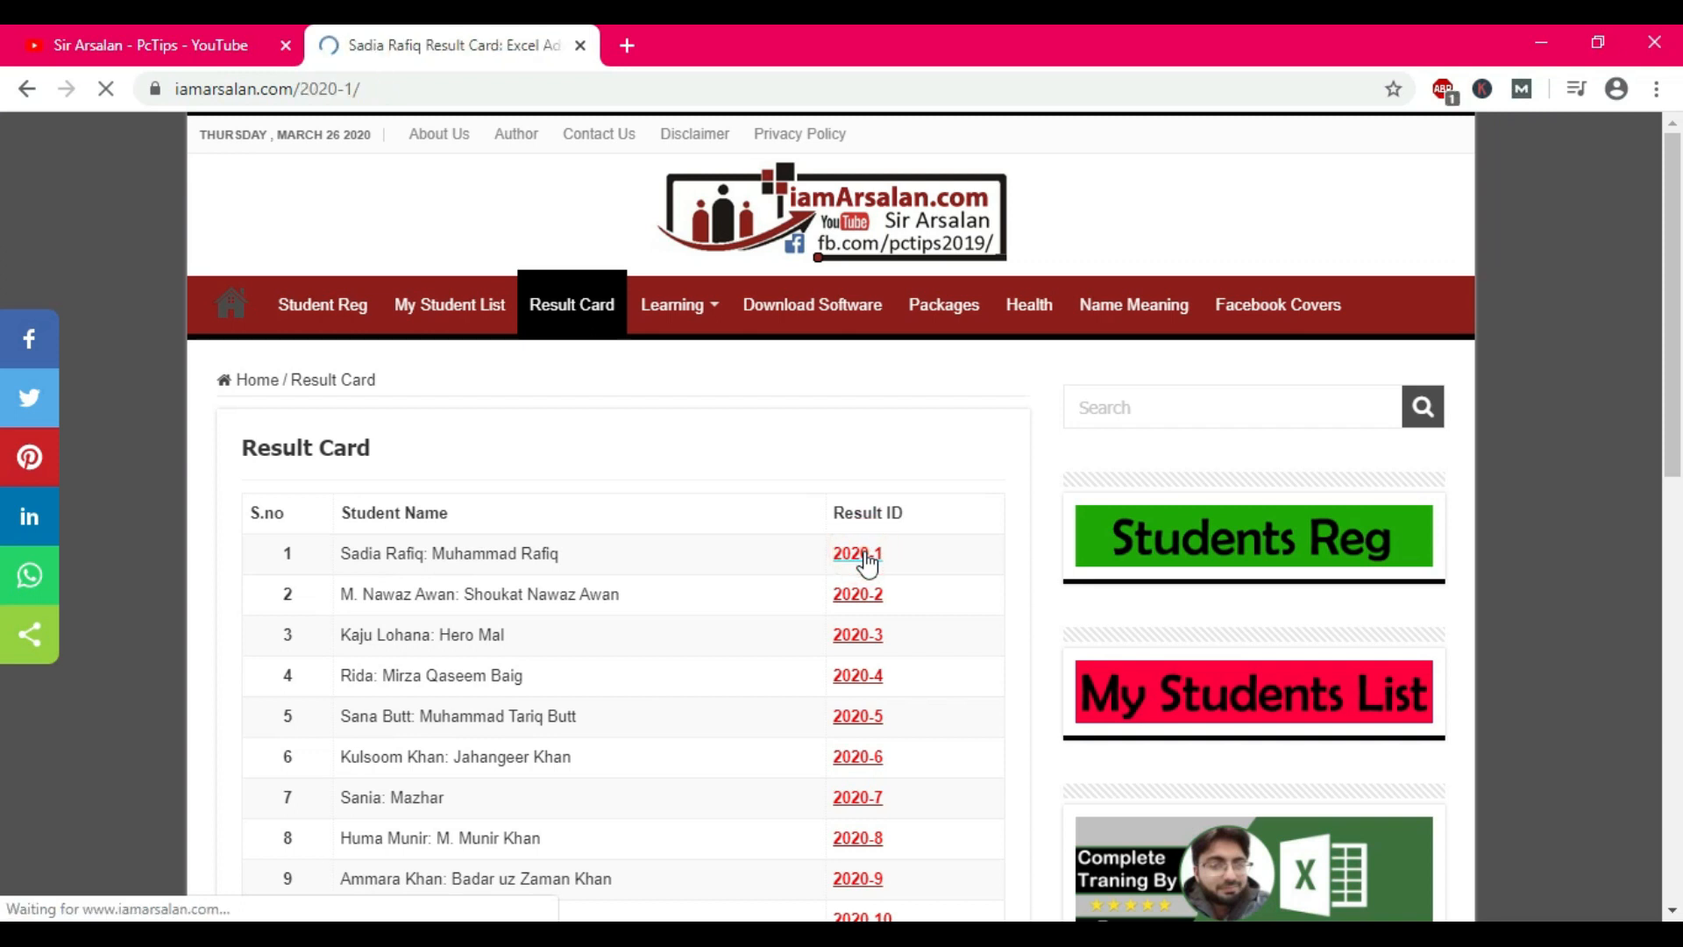
scroll(867, 564, down, 3)
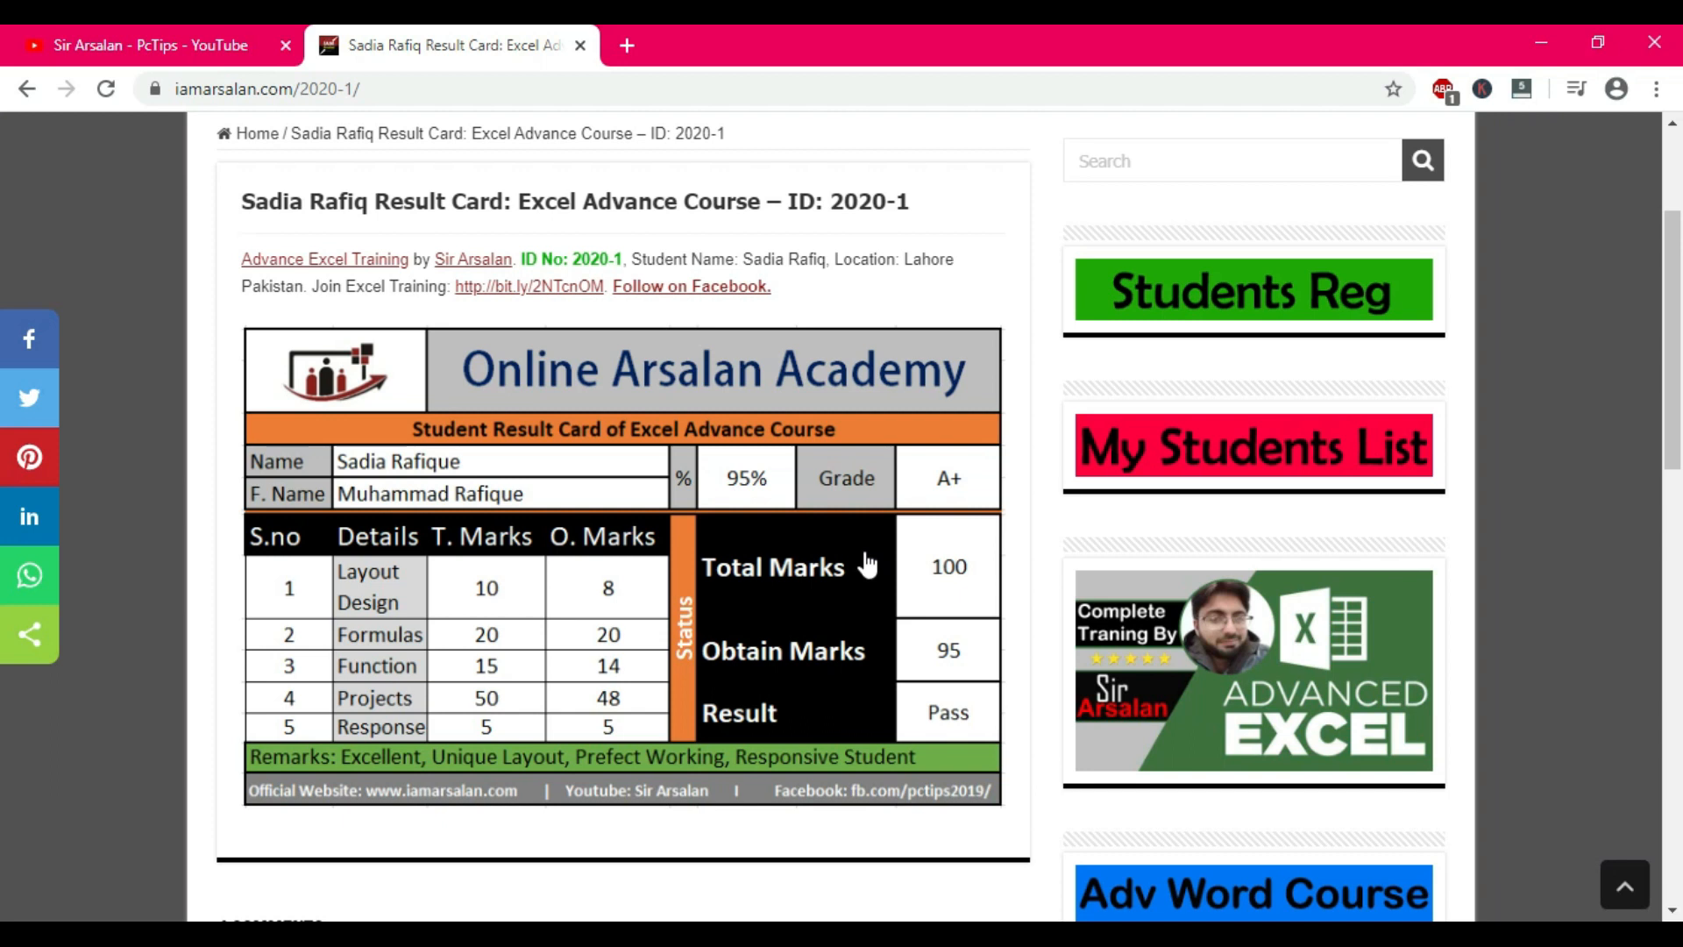
scroll(868, 564, up, 3)
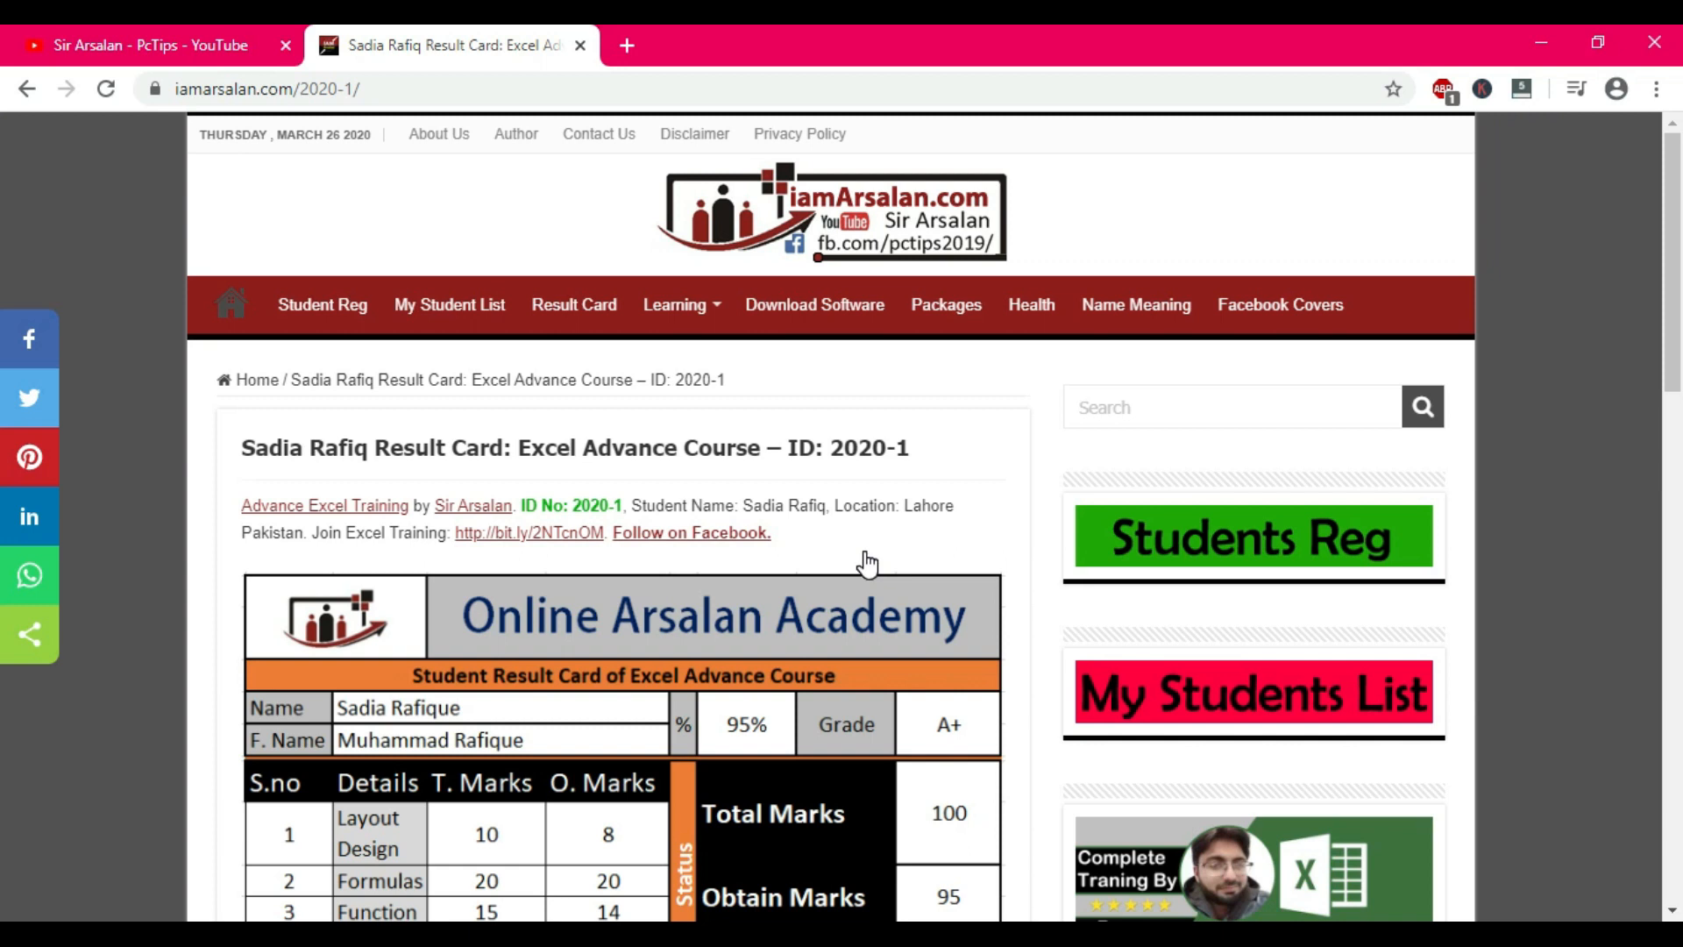
click(337, 324)
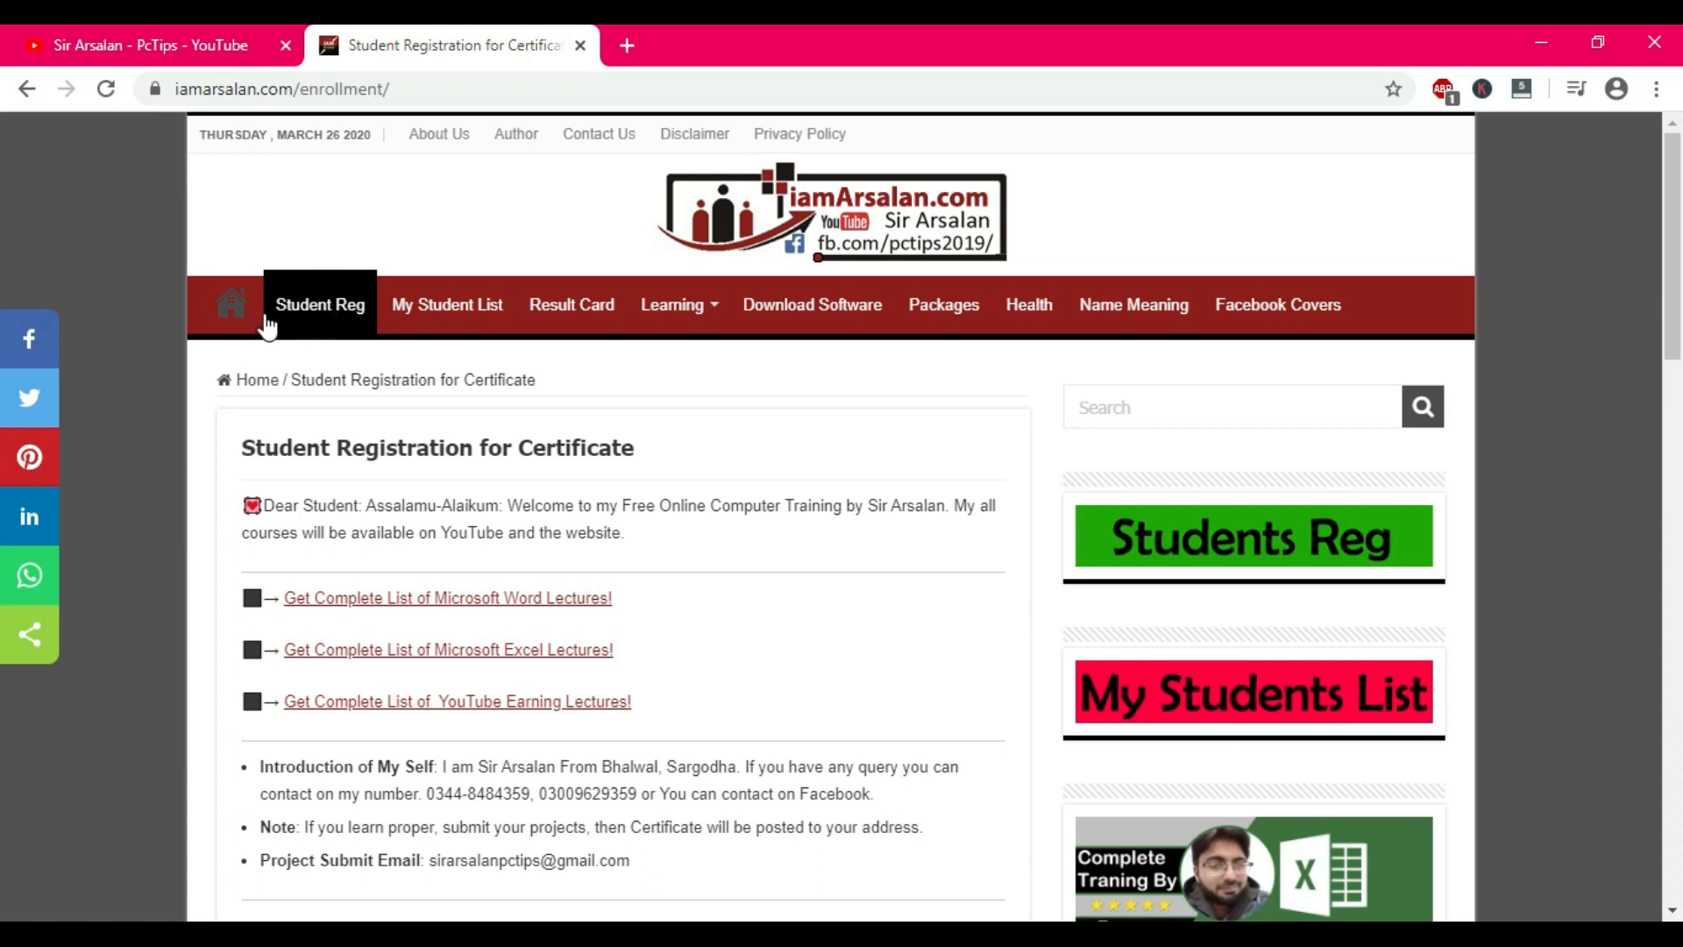
- Go to the site's home page and close the ARSALAN ACADEMY tab
click(239, 315)
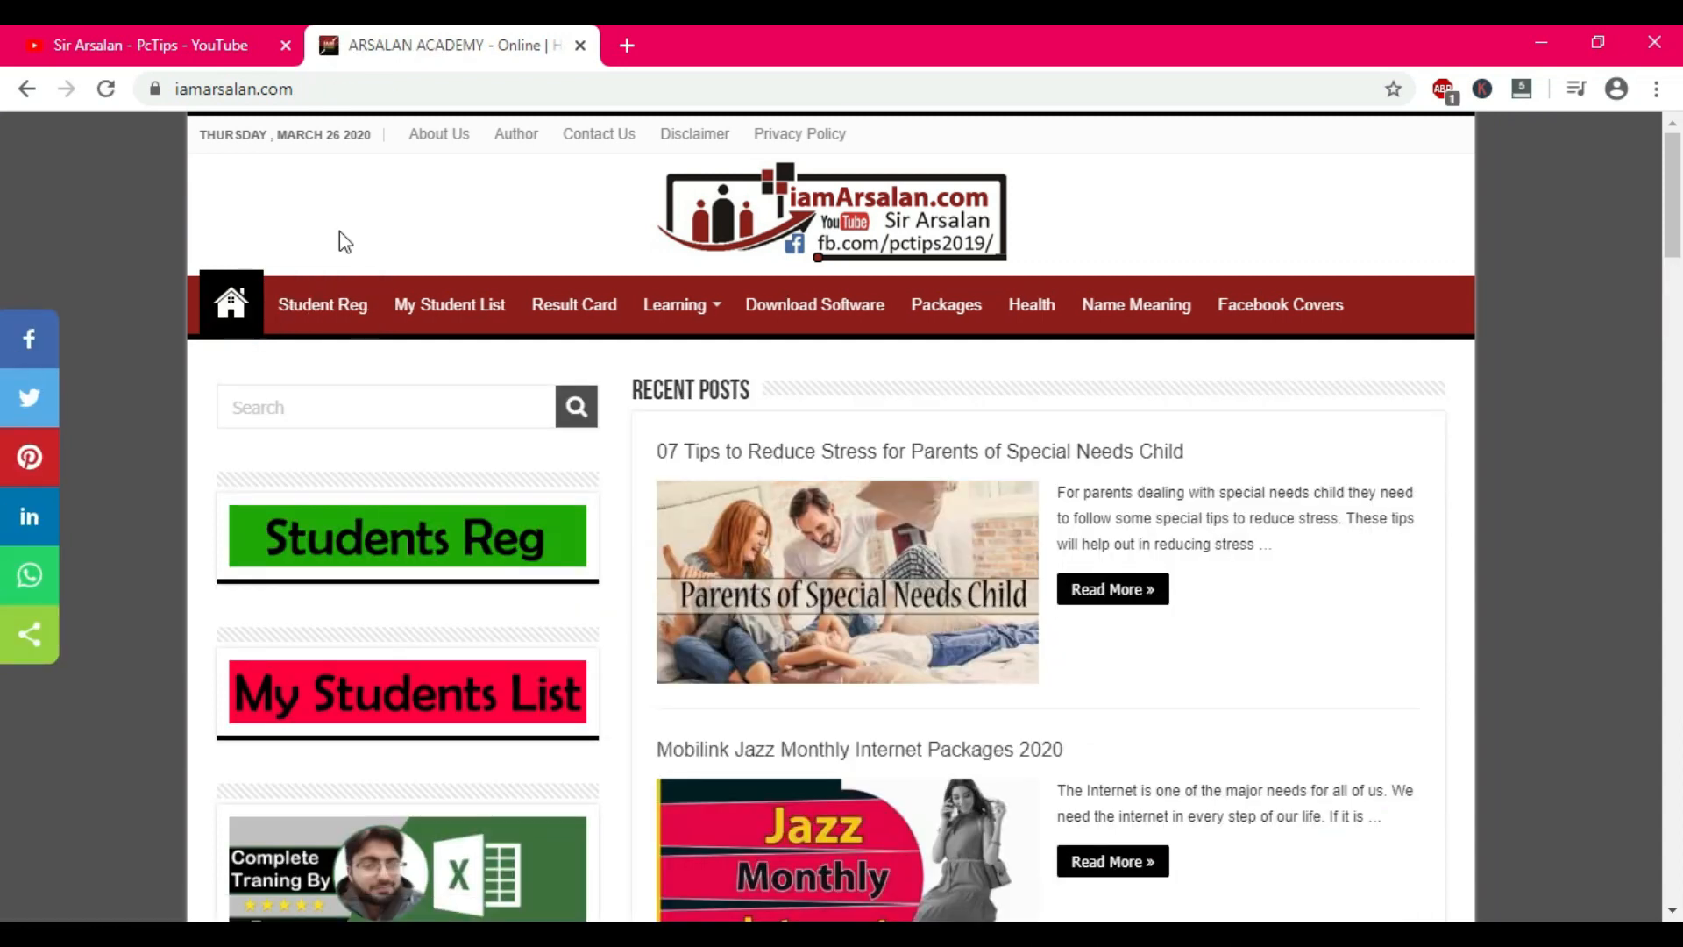
click(581, 45)
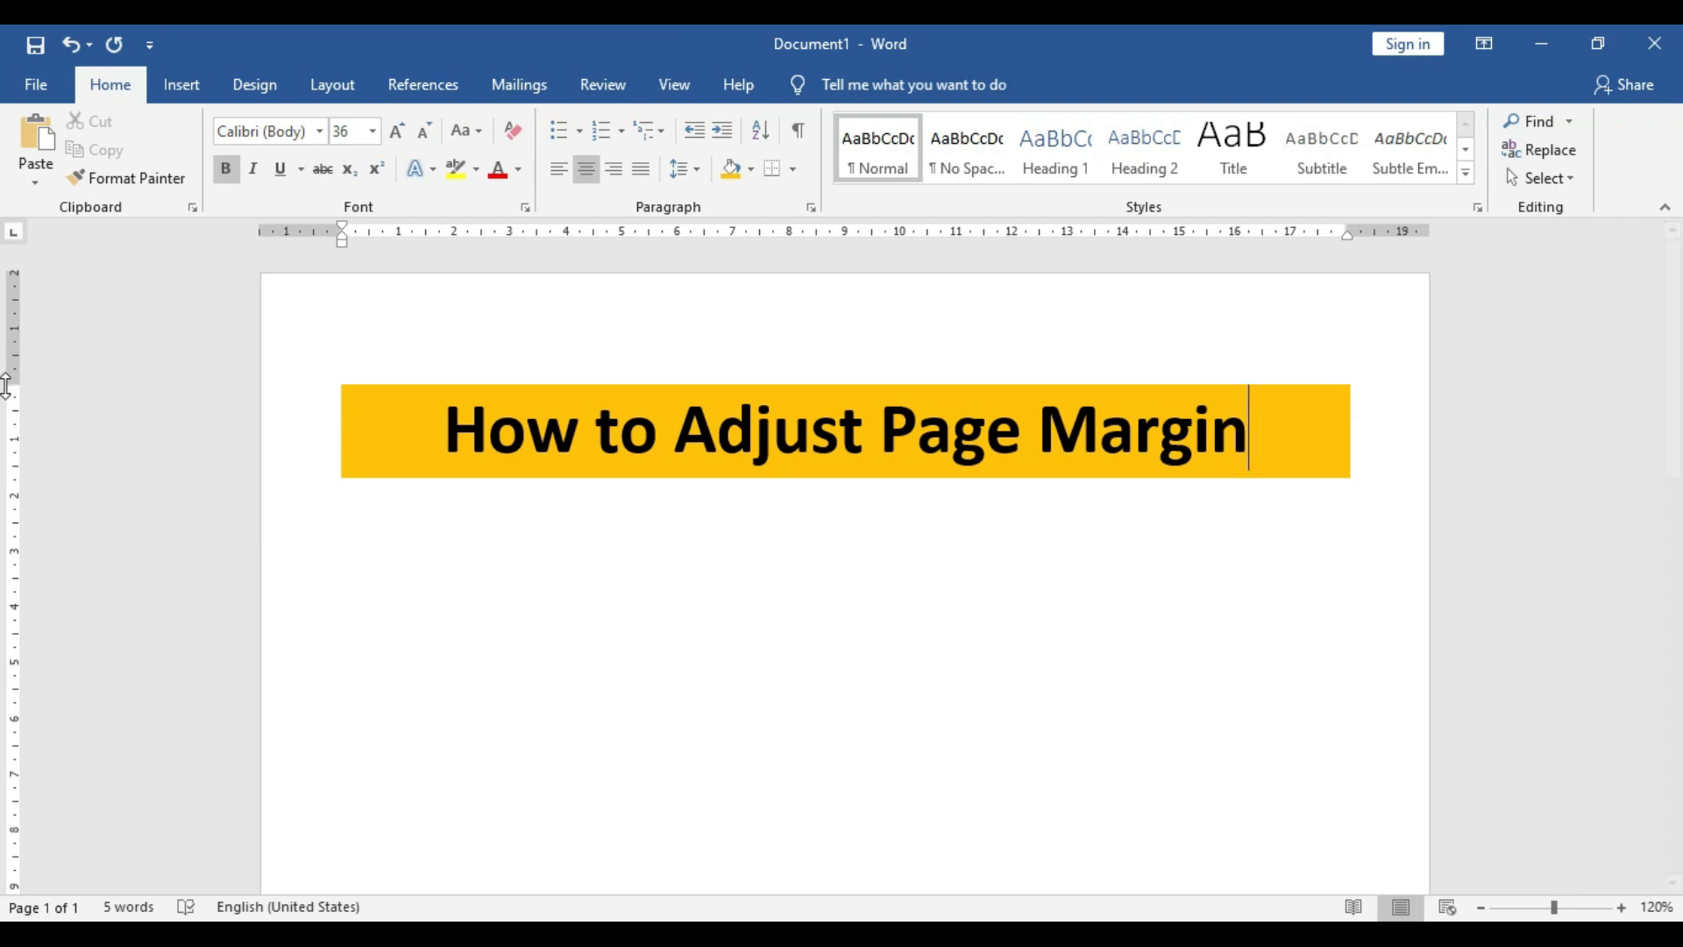
- Select the 'How to Adjust Page Margin' heading, then move the top margin up and back down
click(402, 372)
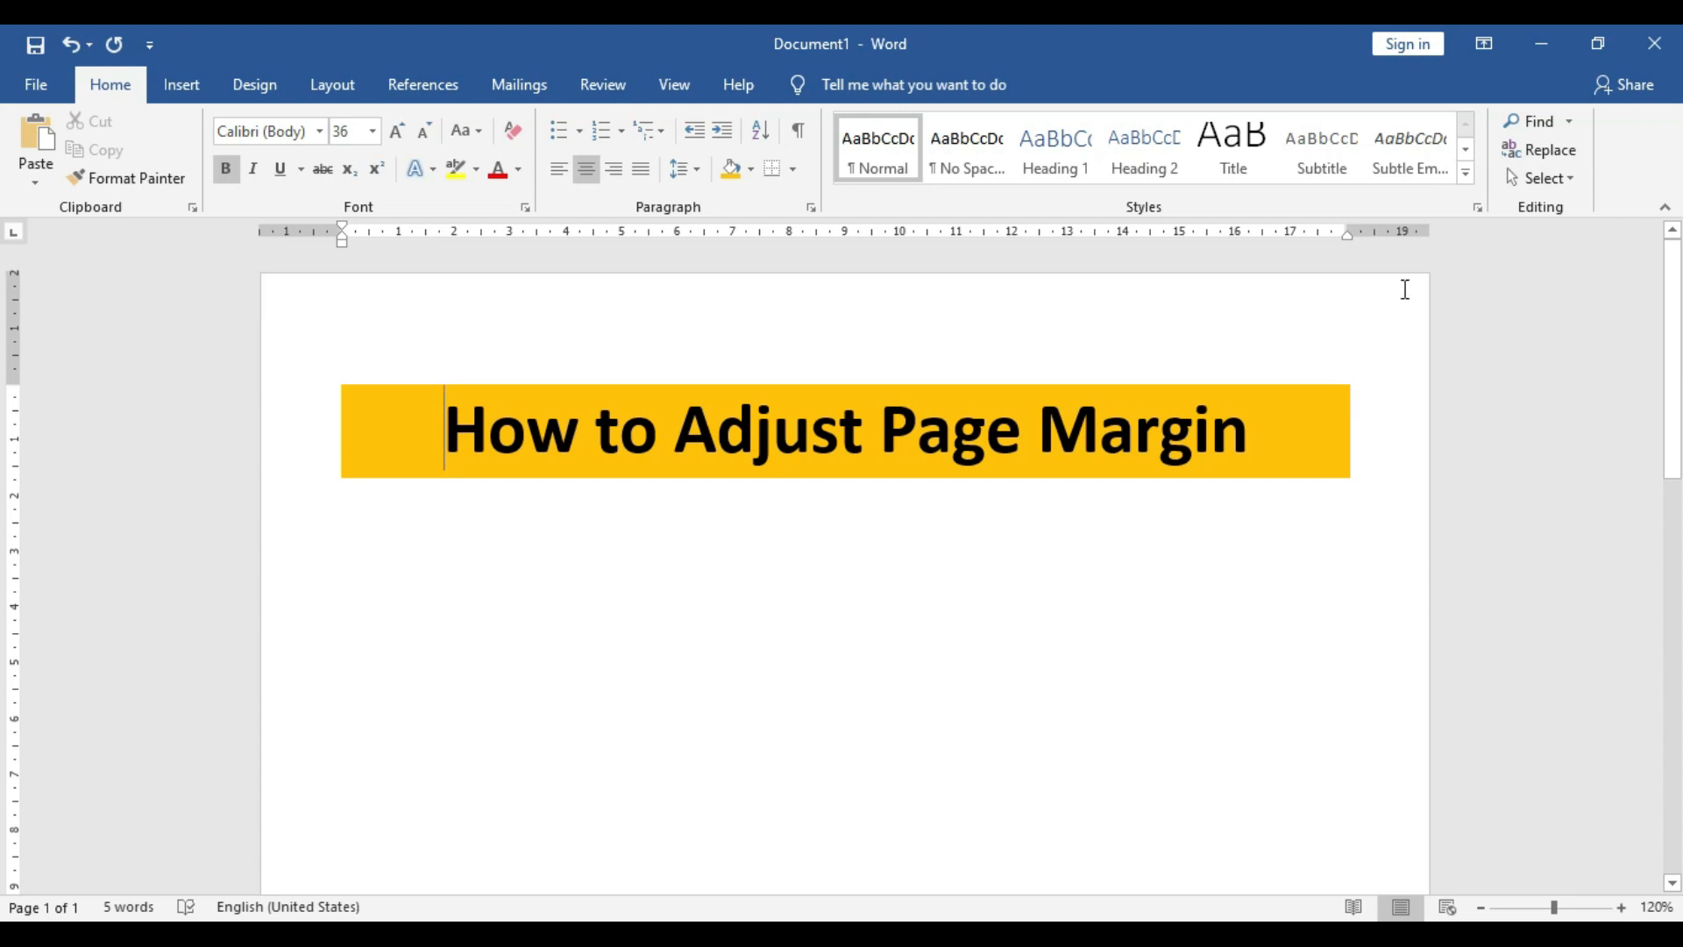
drag(443, 421, 1236, 412)
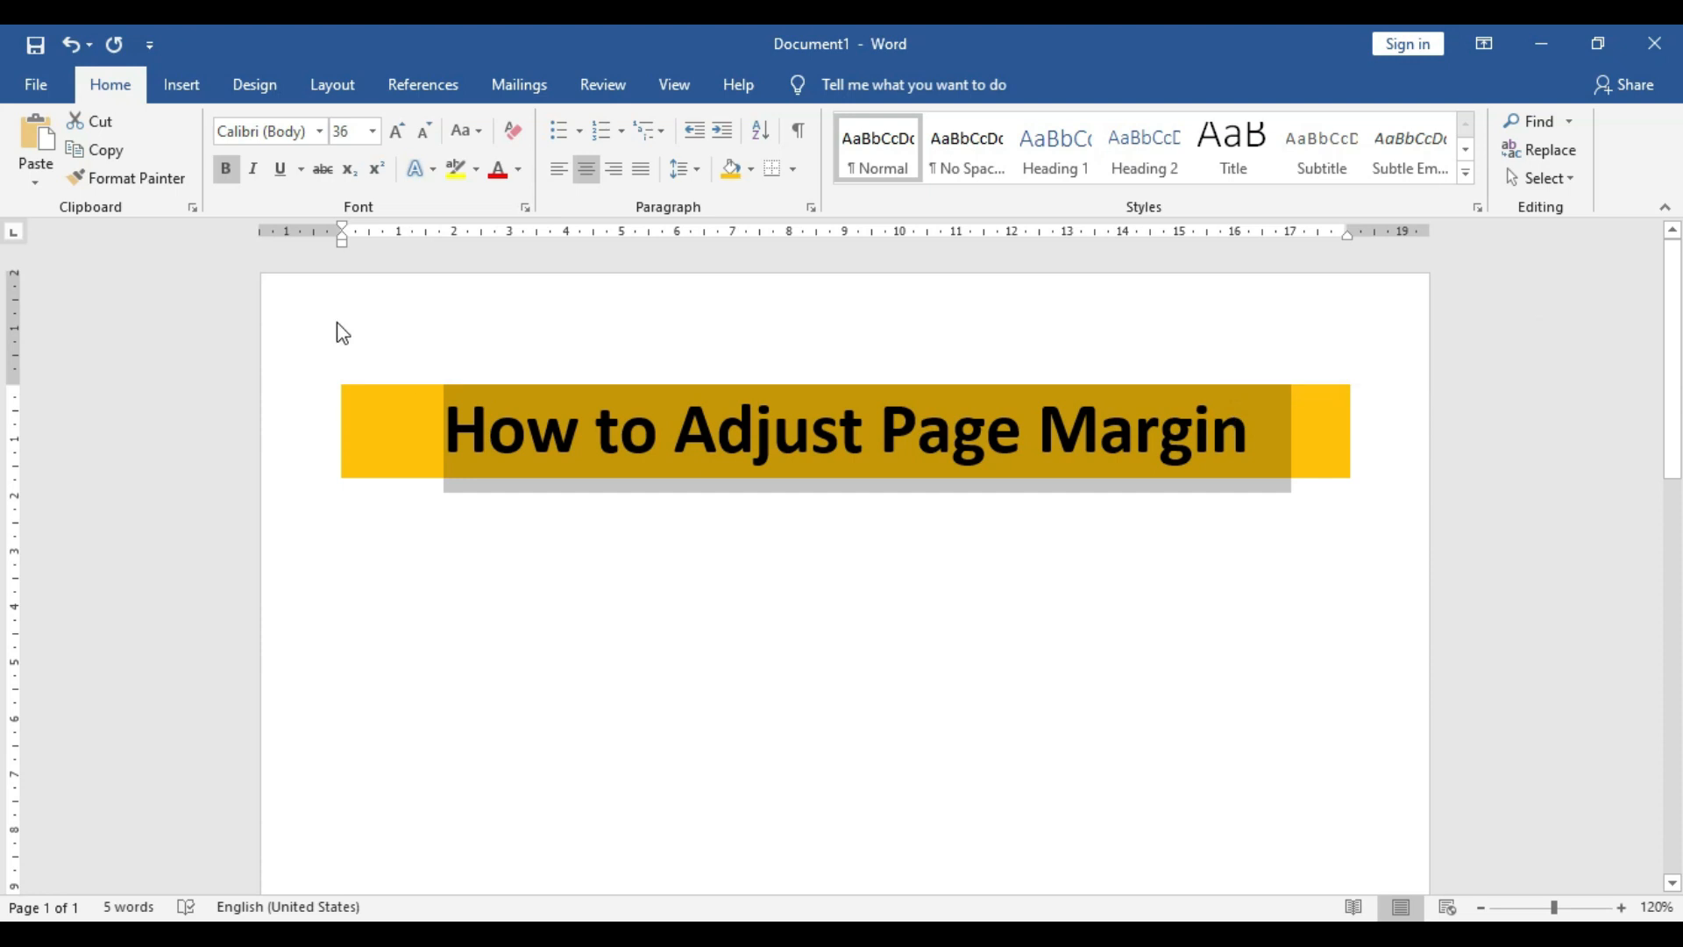
drag(340, 302, 791, 330)
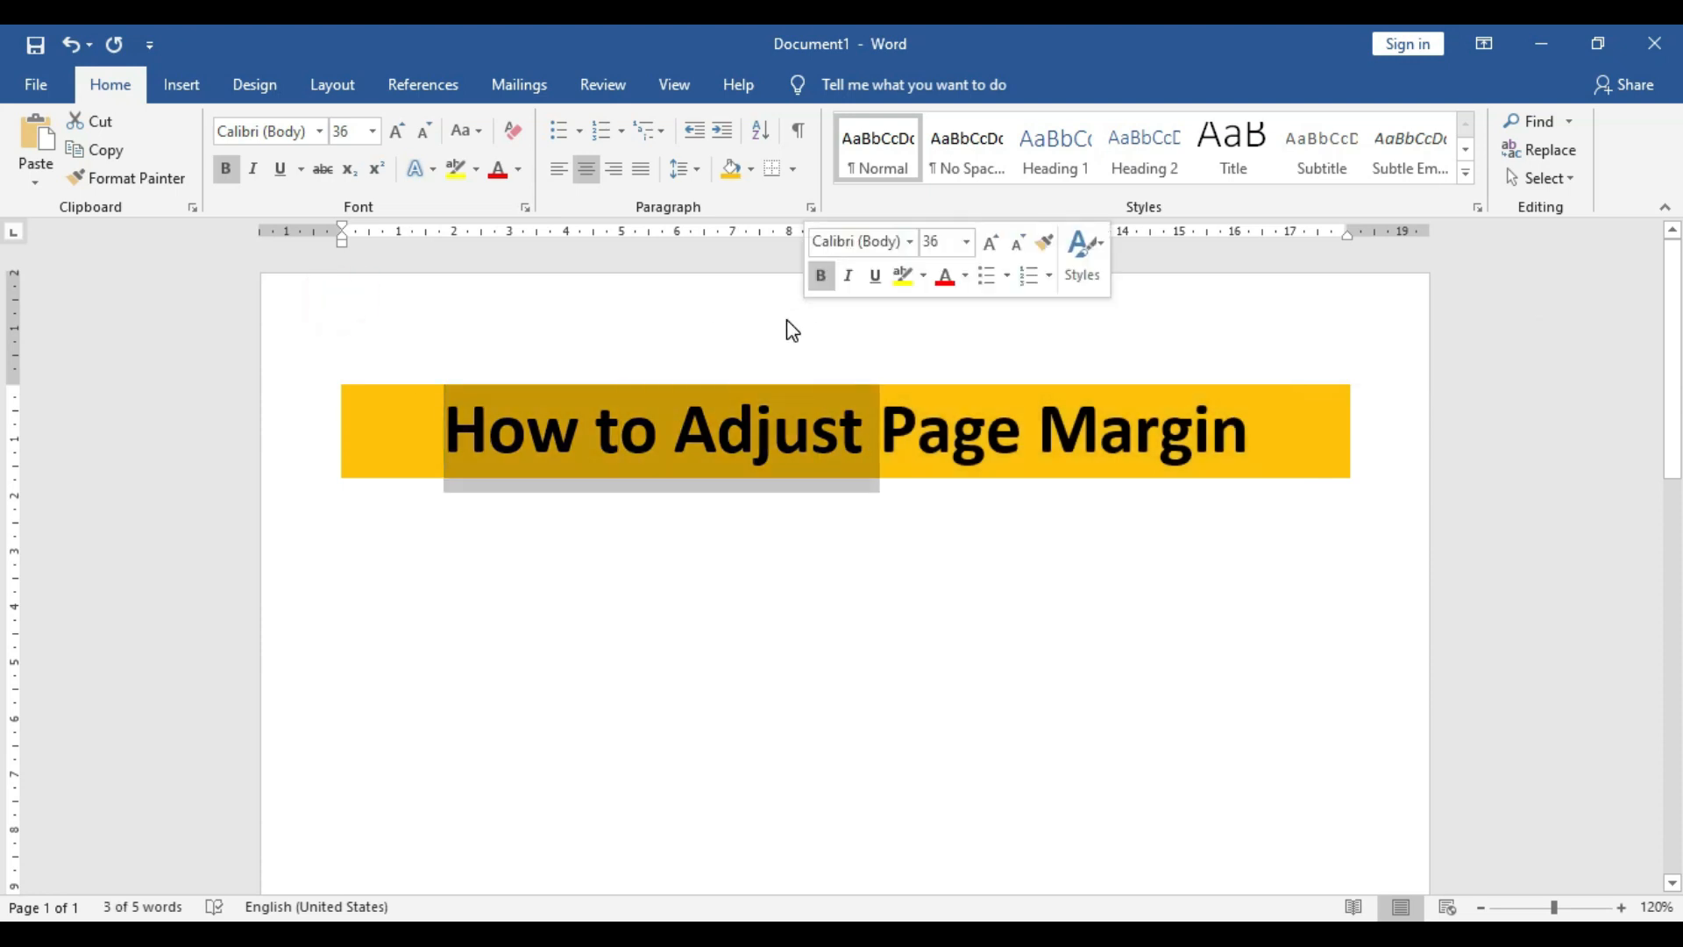
click(1225, 399)
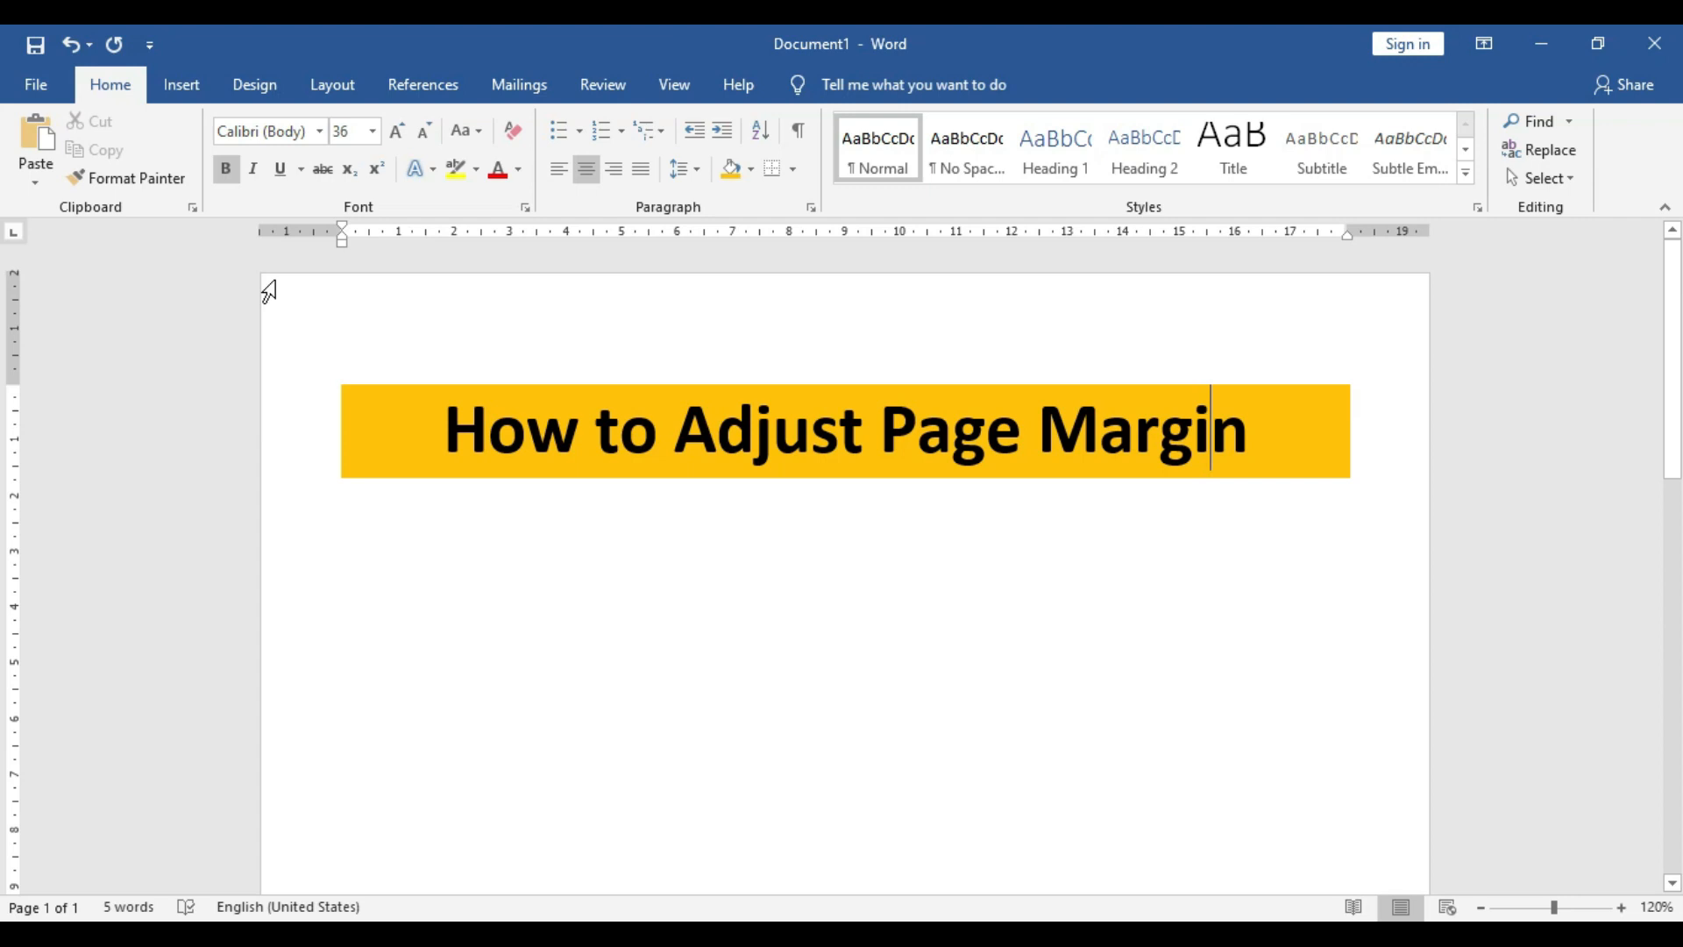
drag(444, 428, 1288, 440)
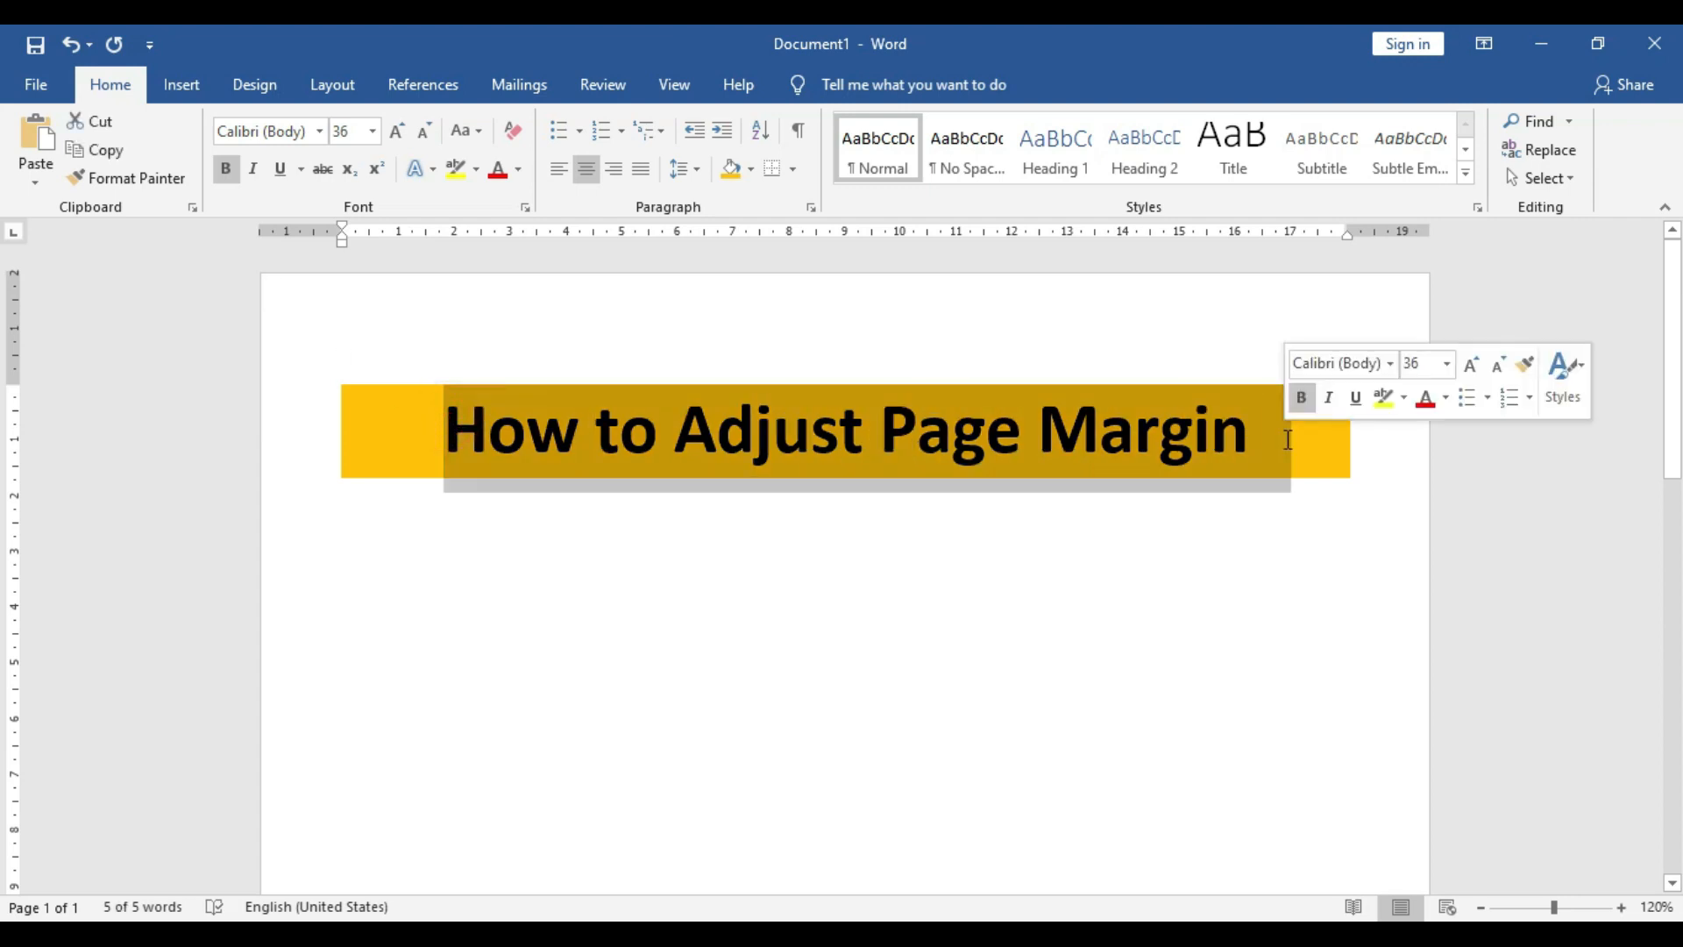
click(598, 379)
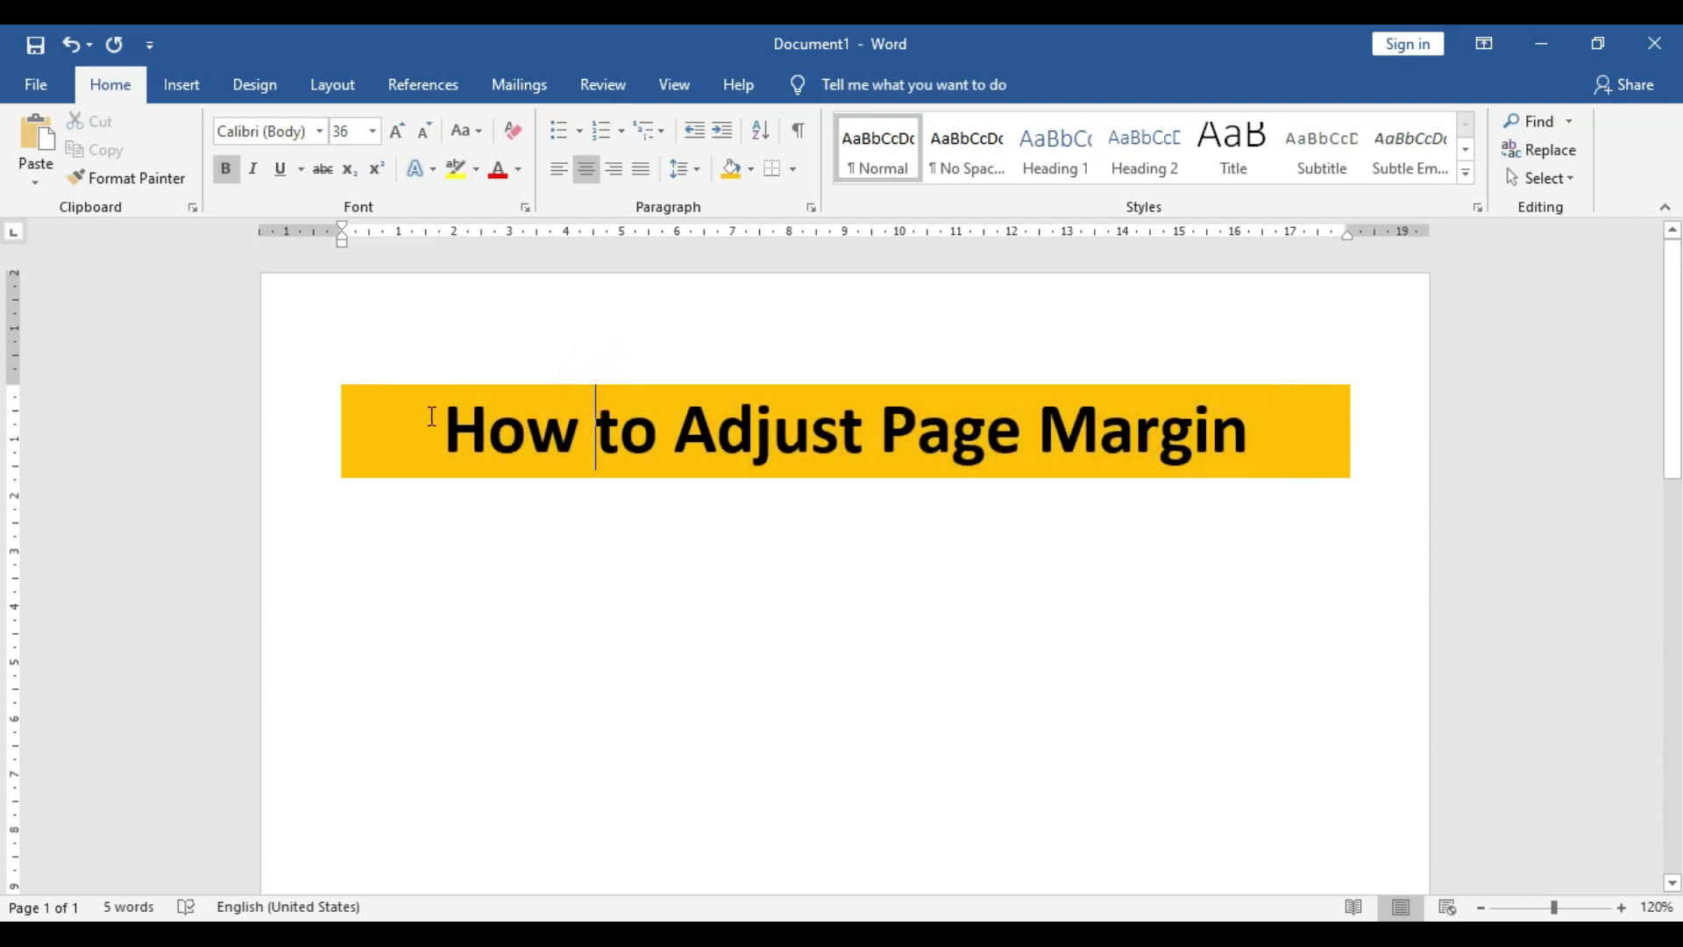
drag(14, 379, 15, 281)
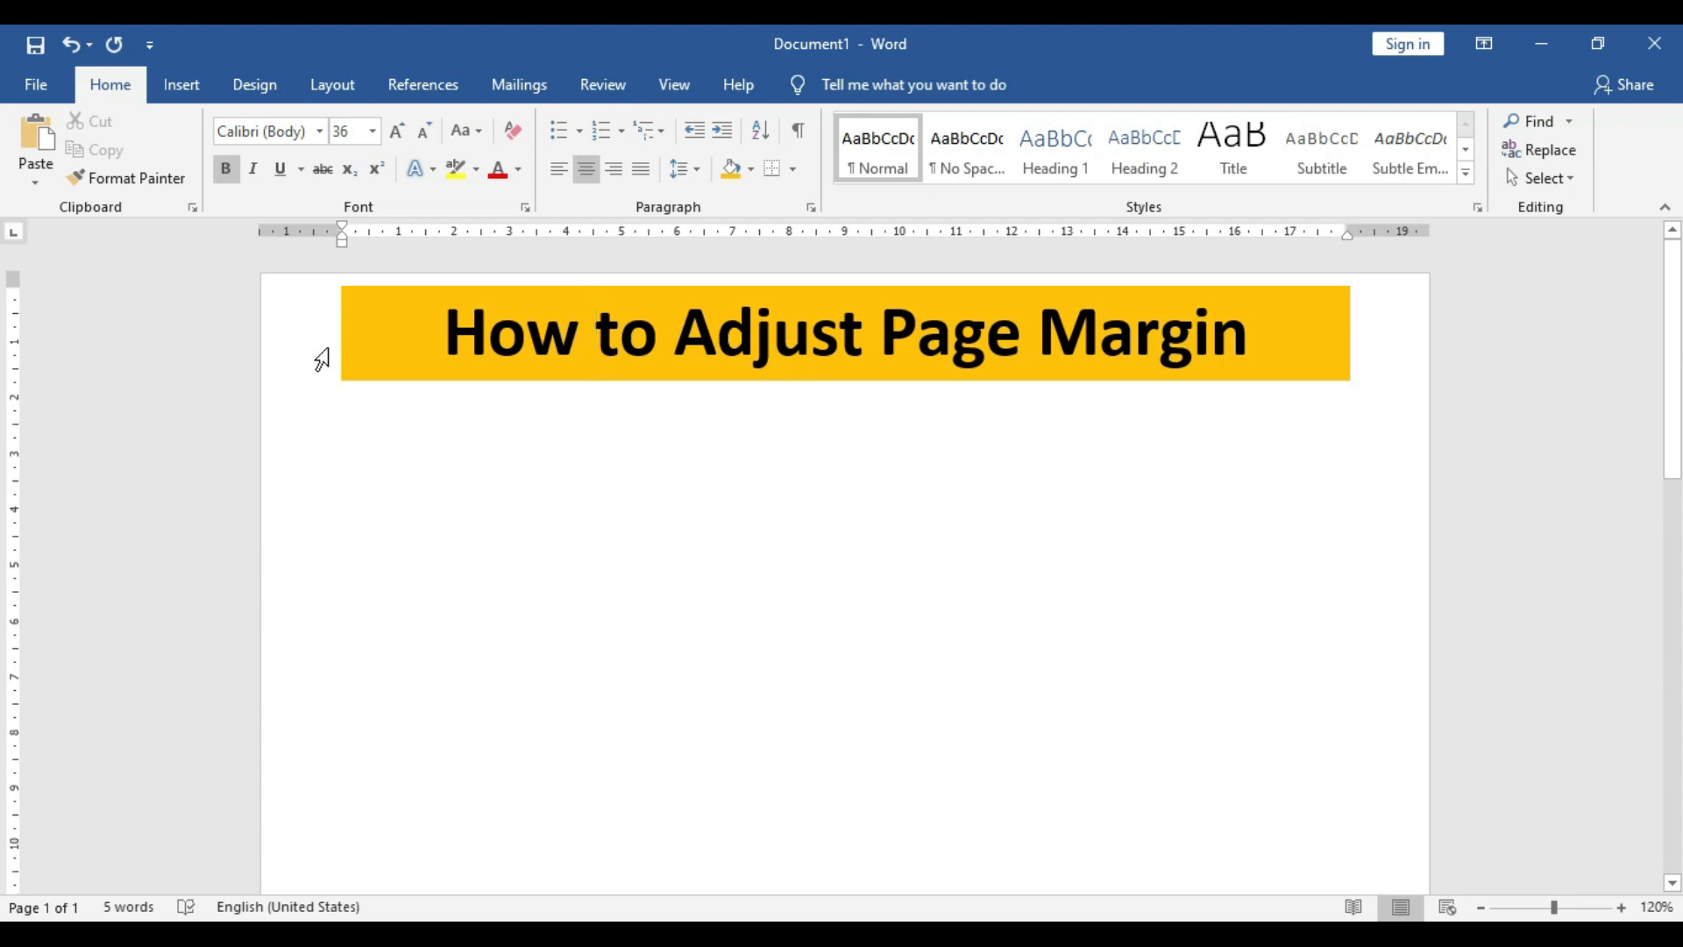
drag(15, 289, 25, 326)
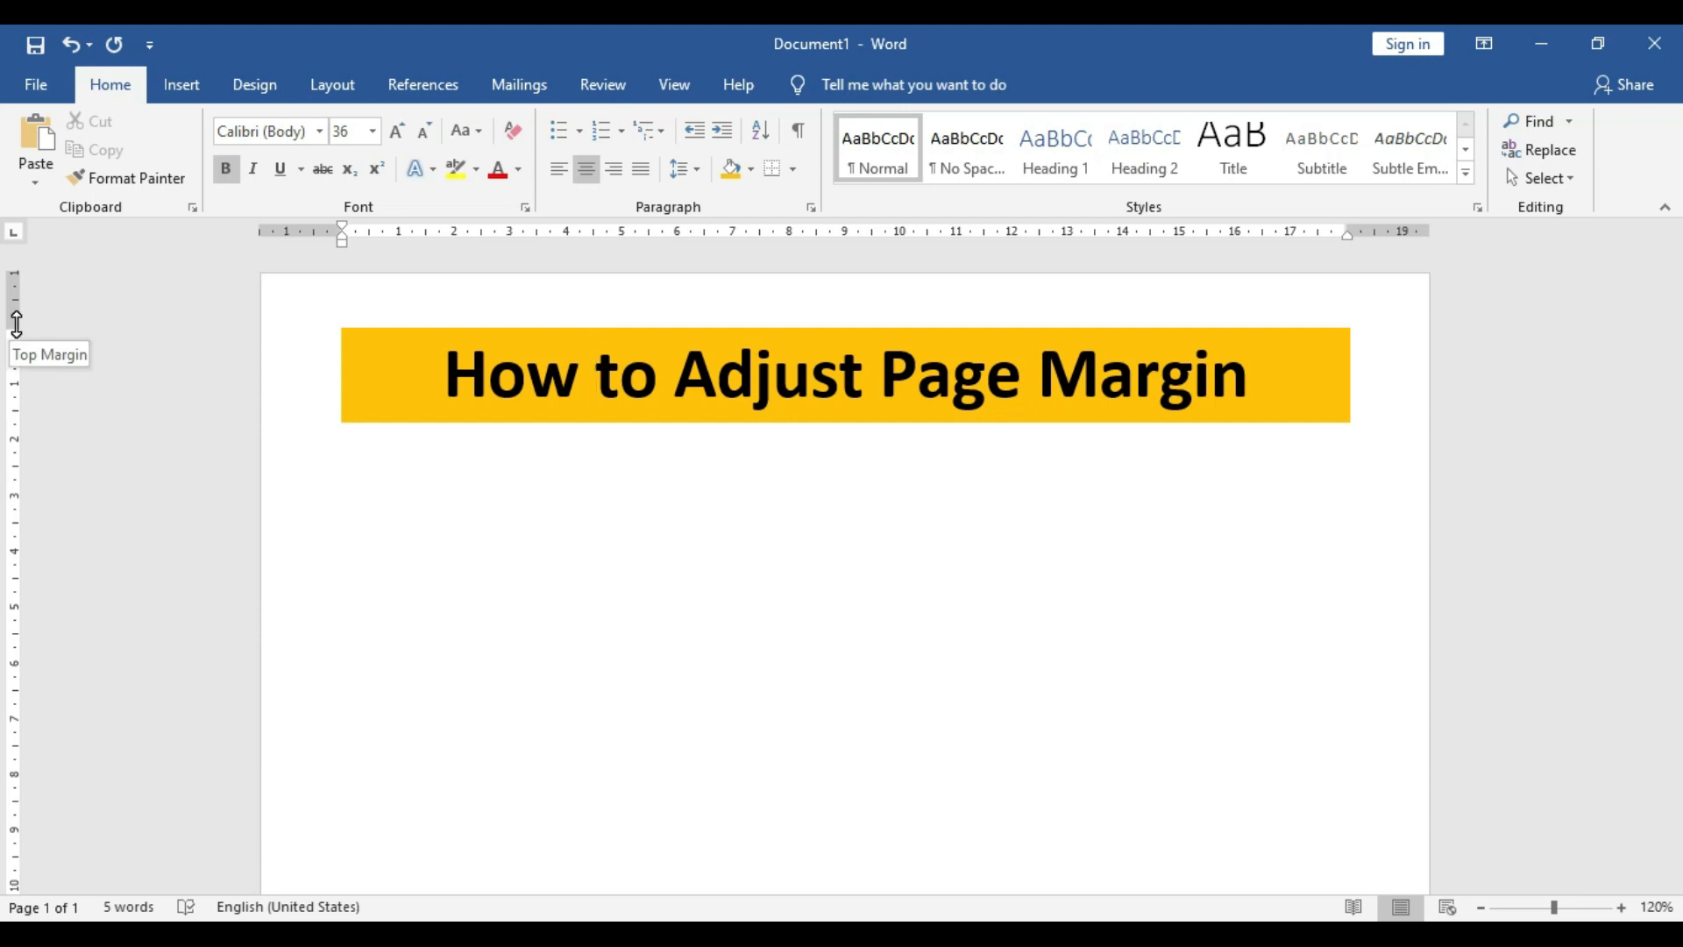
- Drag the top margin lower and widen the left margin on the horizontal ruler
drag(16, 325, 18, 419)
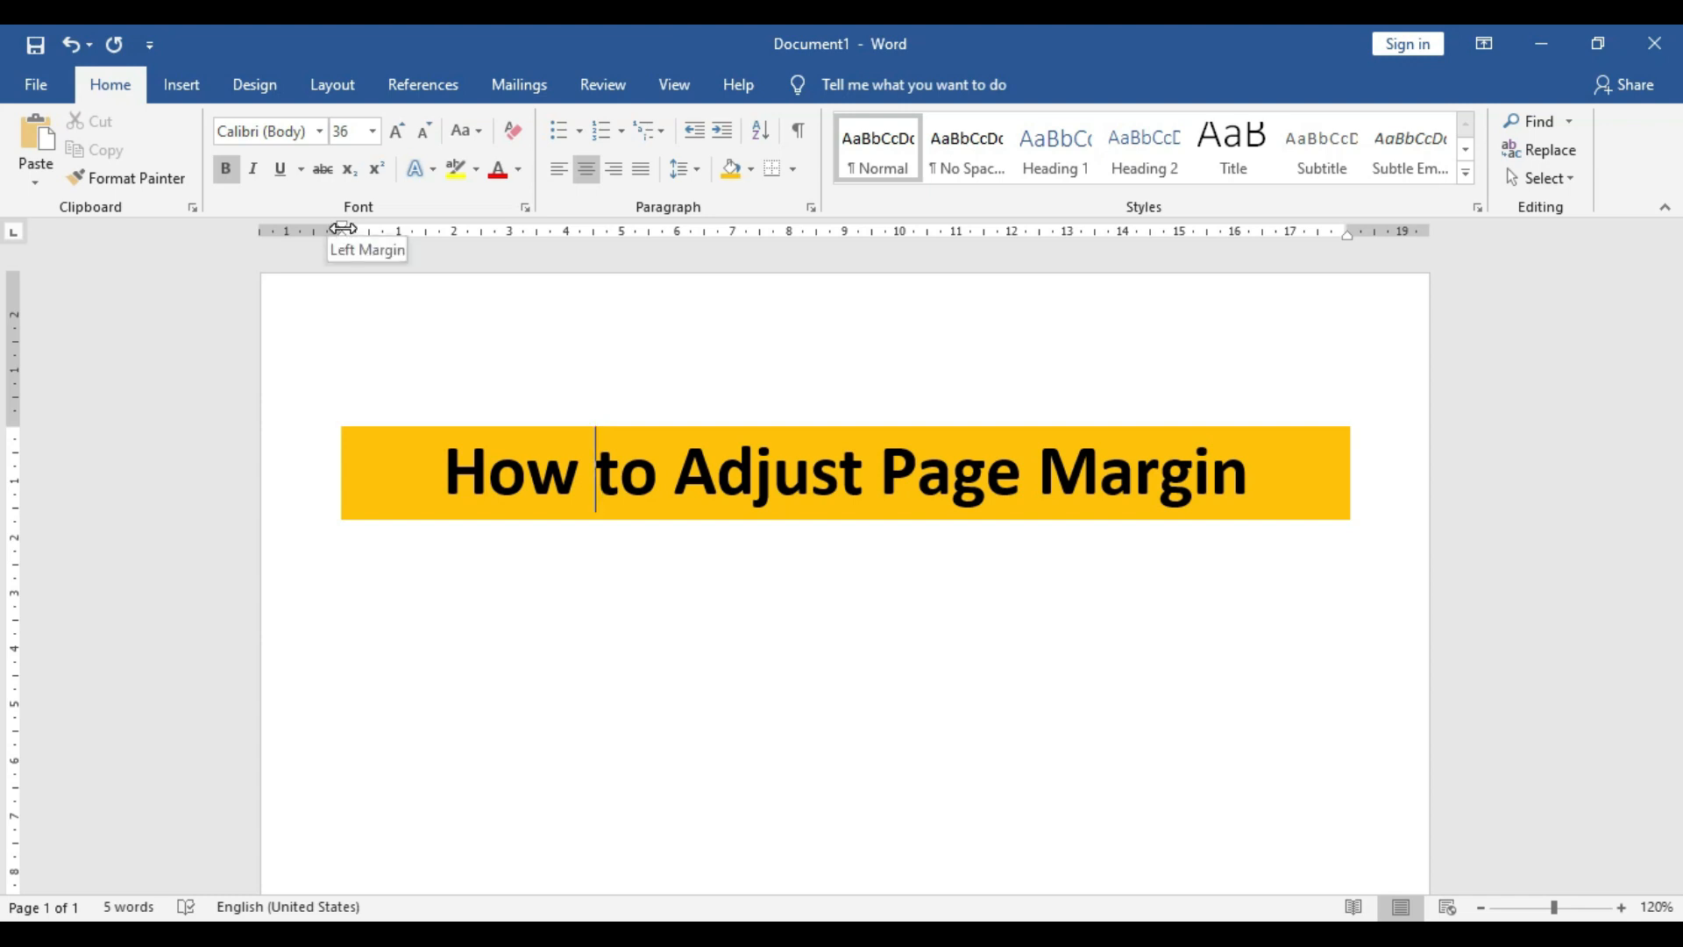
drag(342, 228, 538, 240)
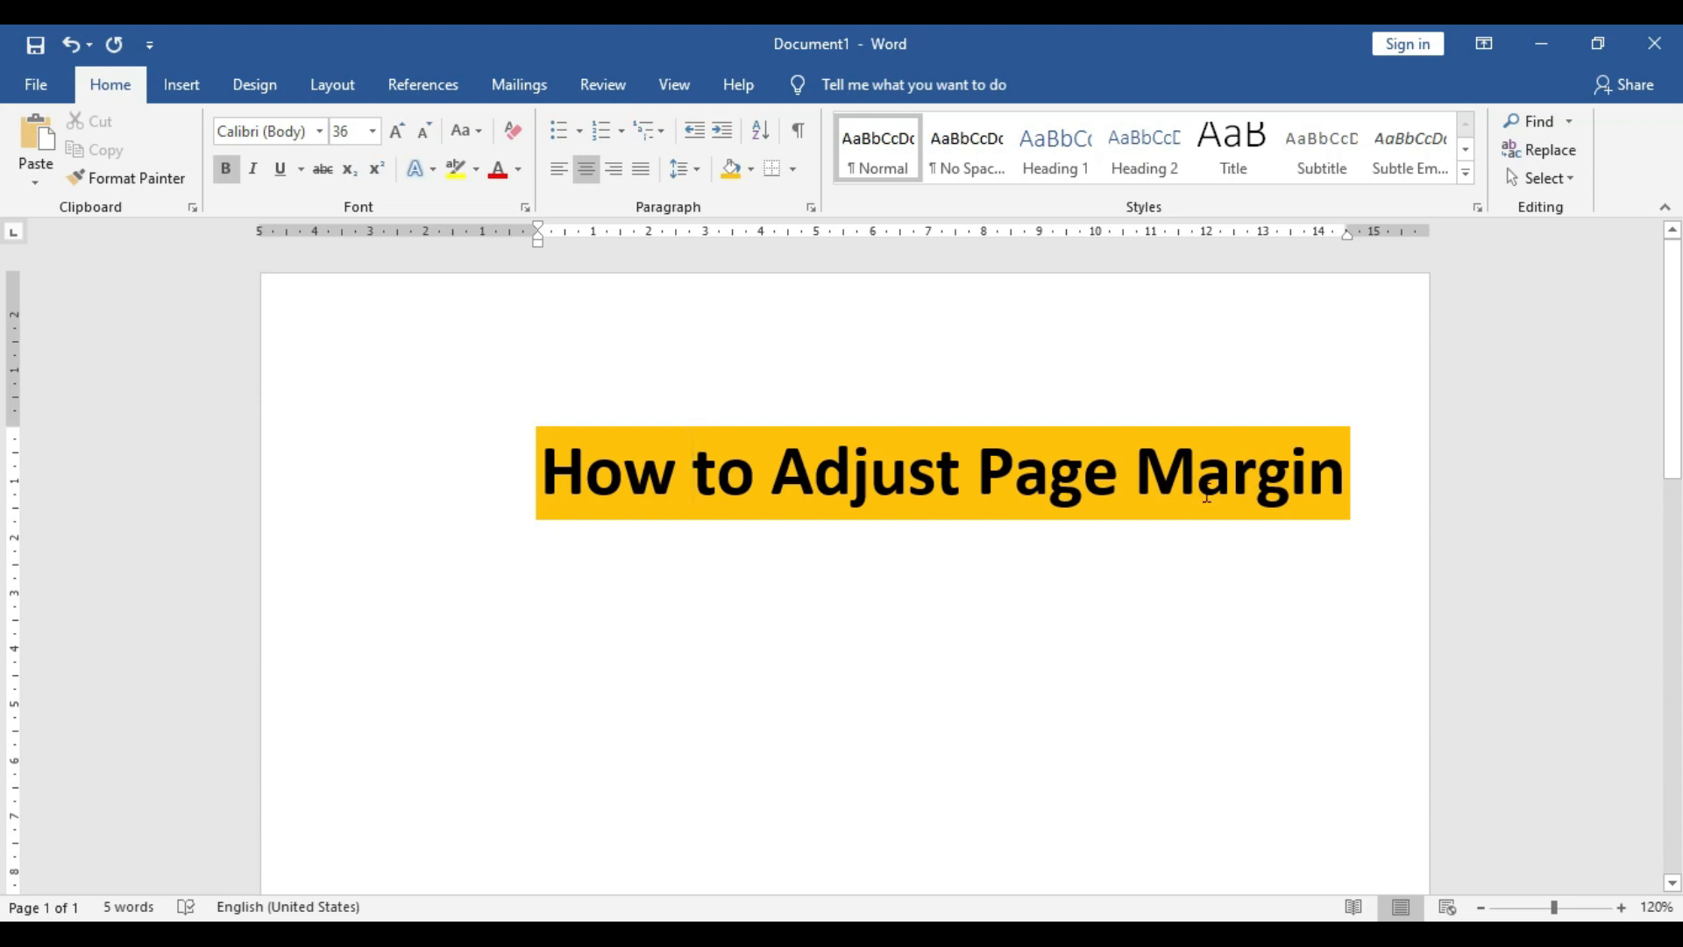
- Add an empty left-aligned line below the heading with shading set to No Color
click(1362, 476)
key(Return)
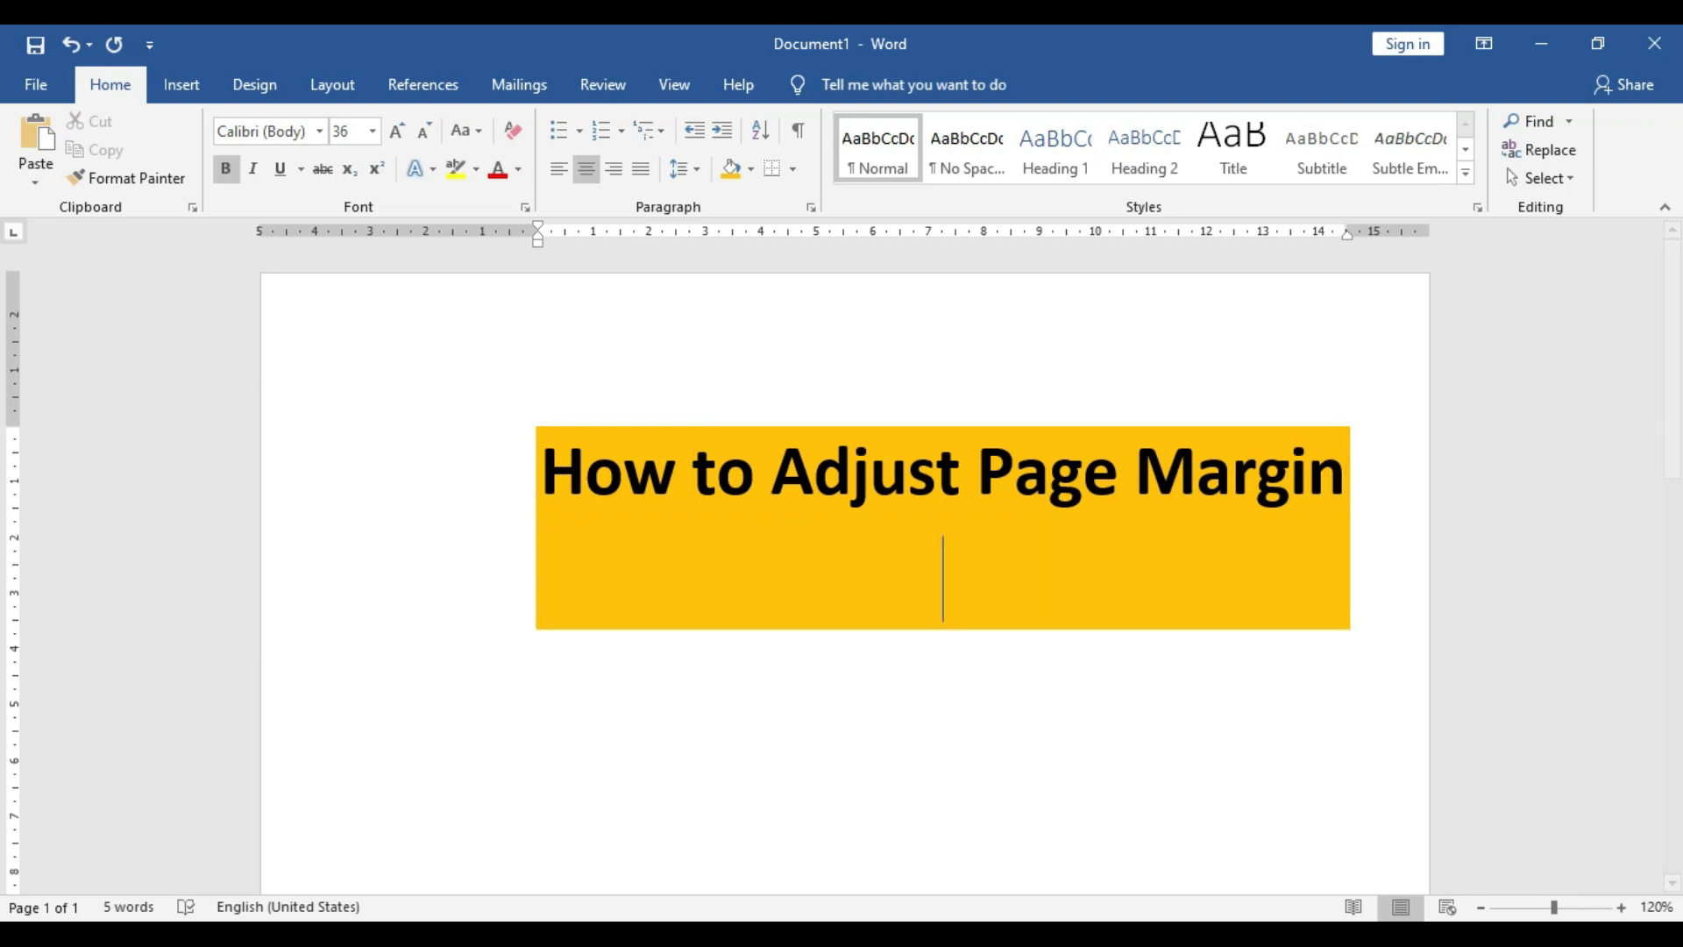
click(750, 169)
click(790, 386)
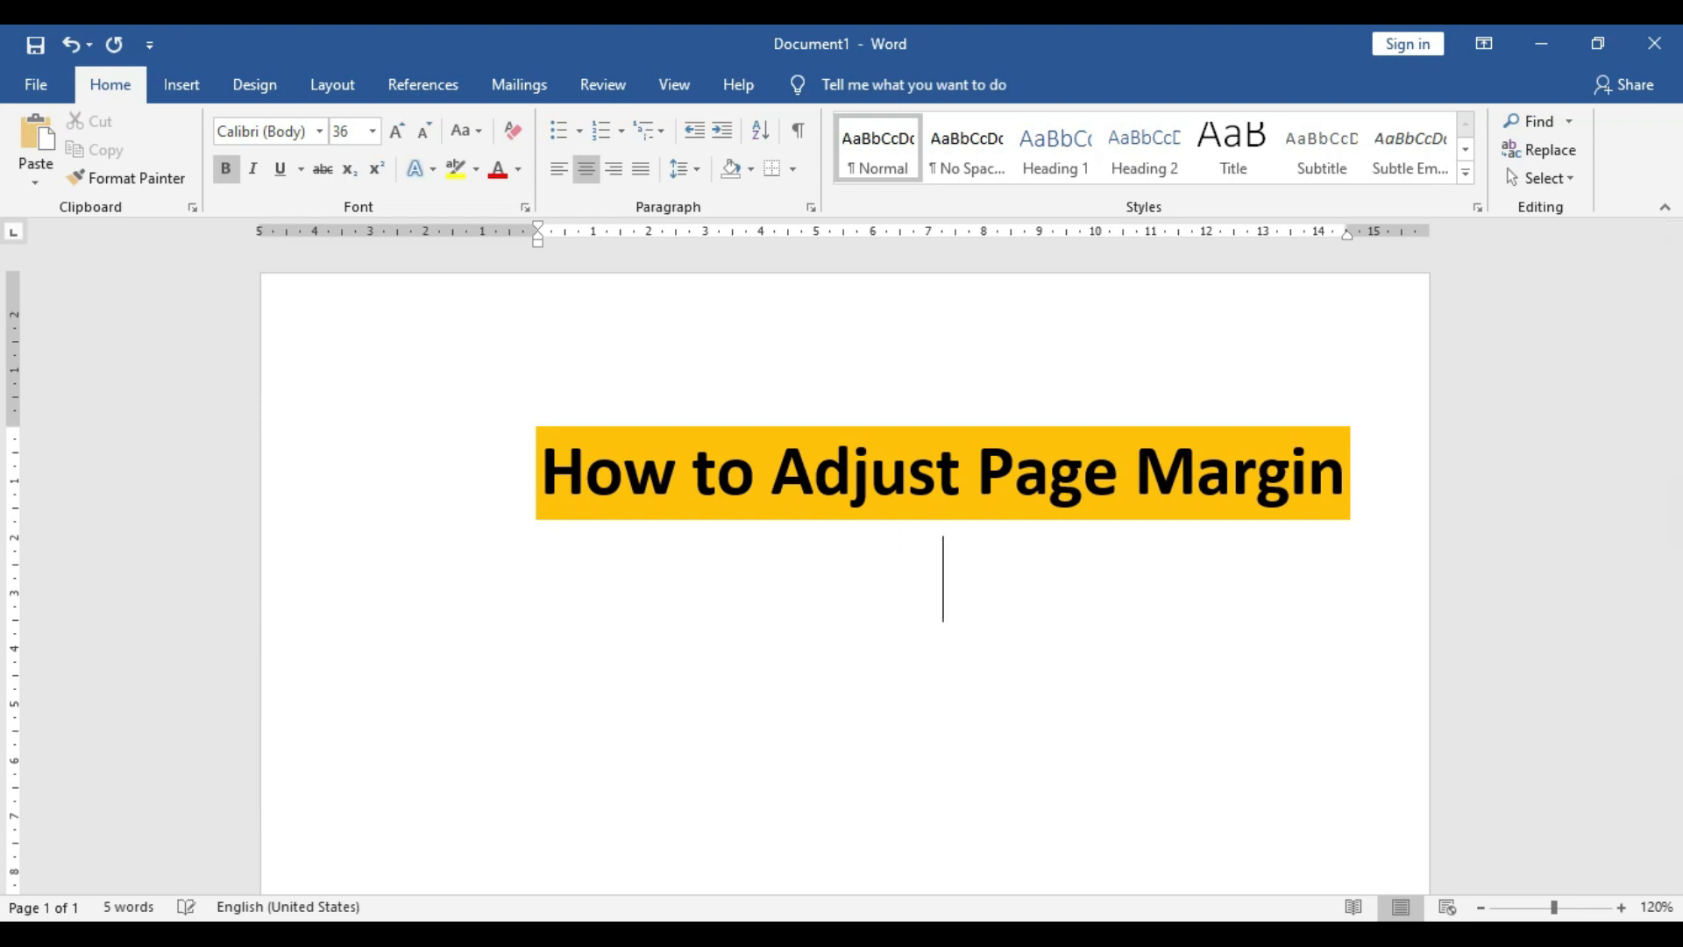
click(554, 170)
- Type a person's first and last name on two lines, then undo them with Ctrl+Z
text(A)
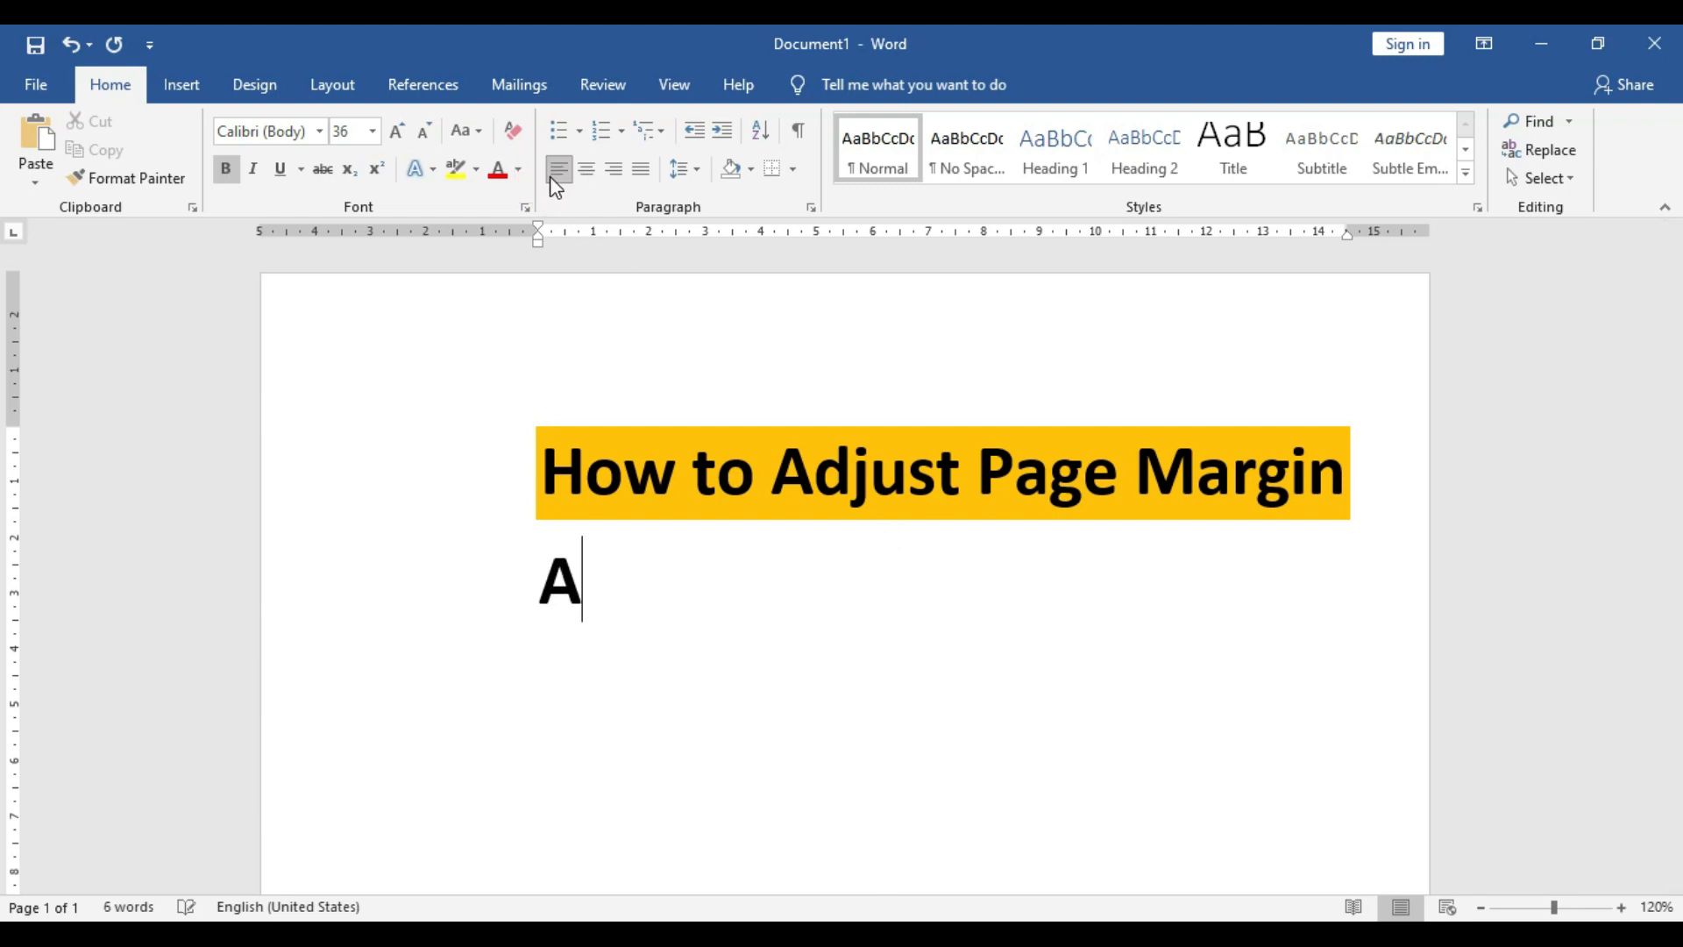
text(rsalan)
key(Return)
text(Mukhtar)
key(Return)
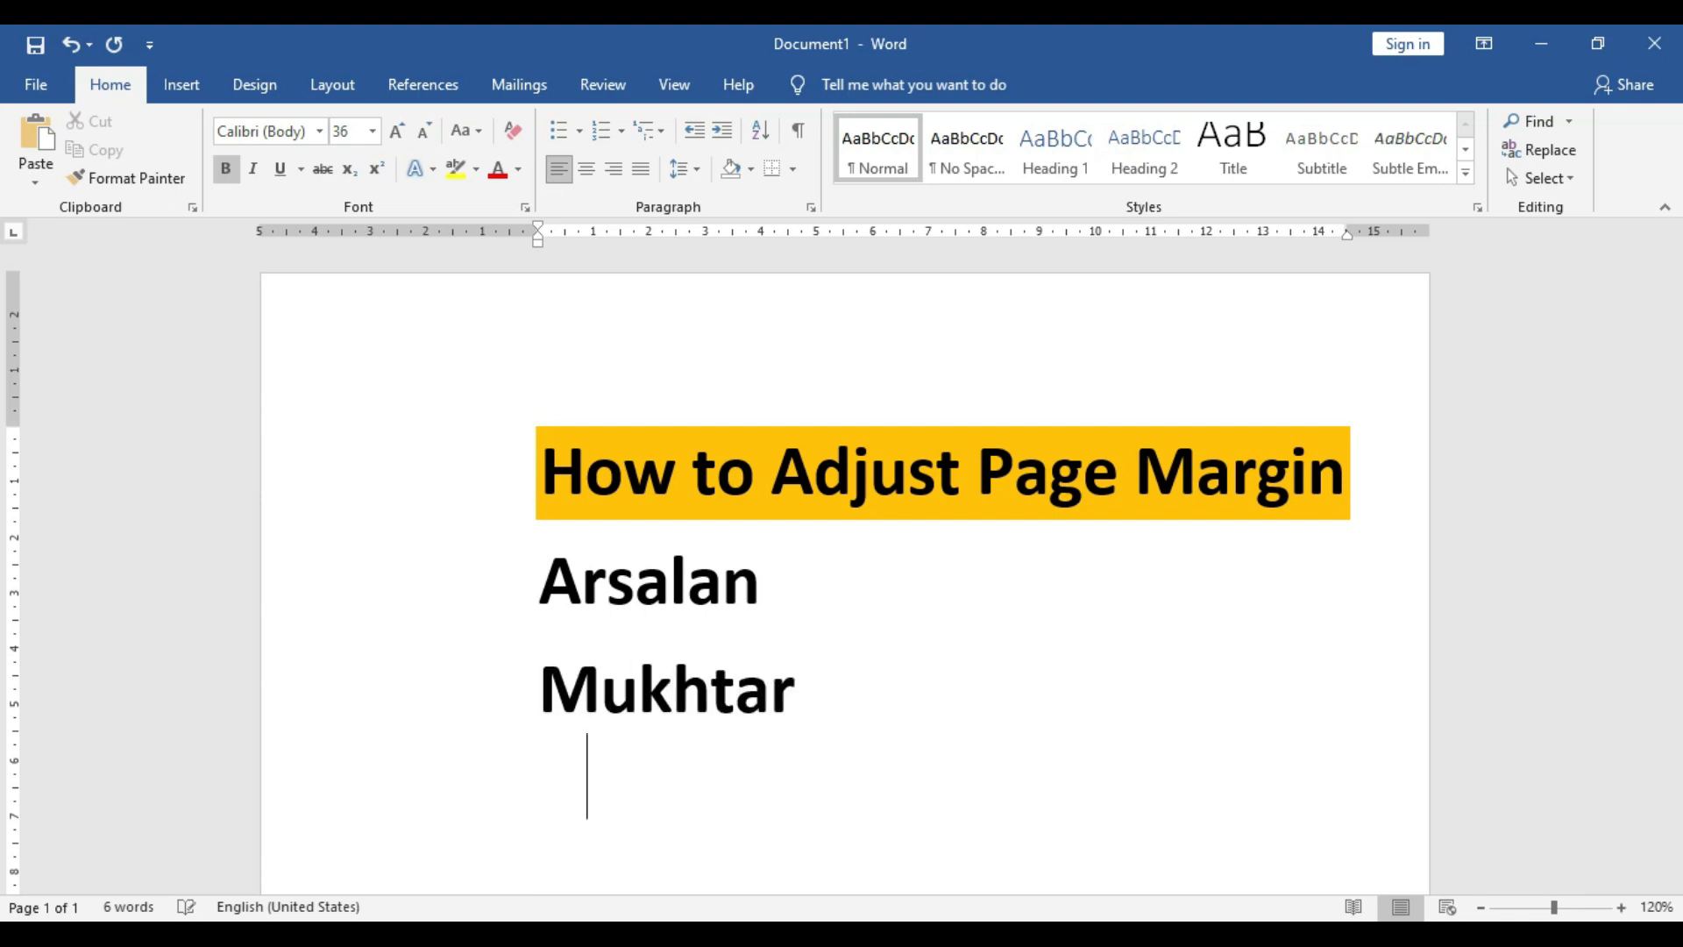
key(BackSpace)
click(796, 686)
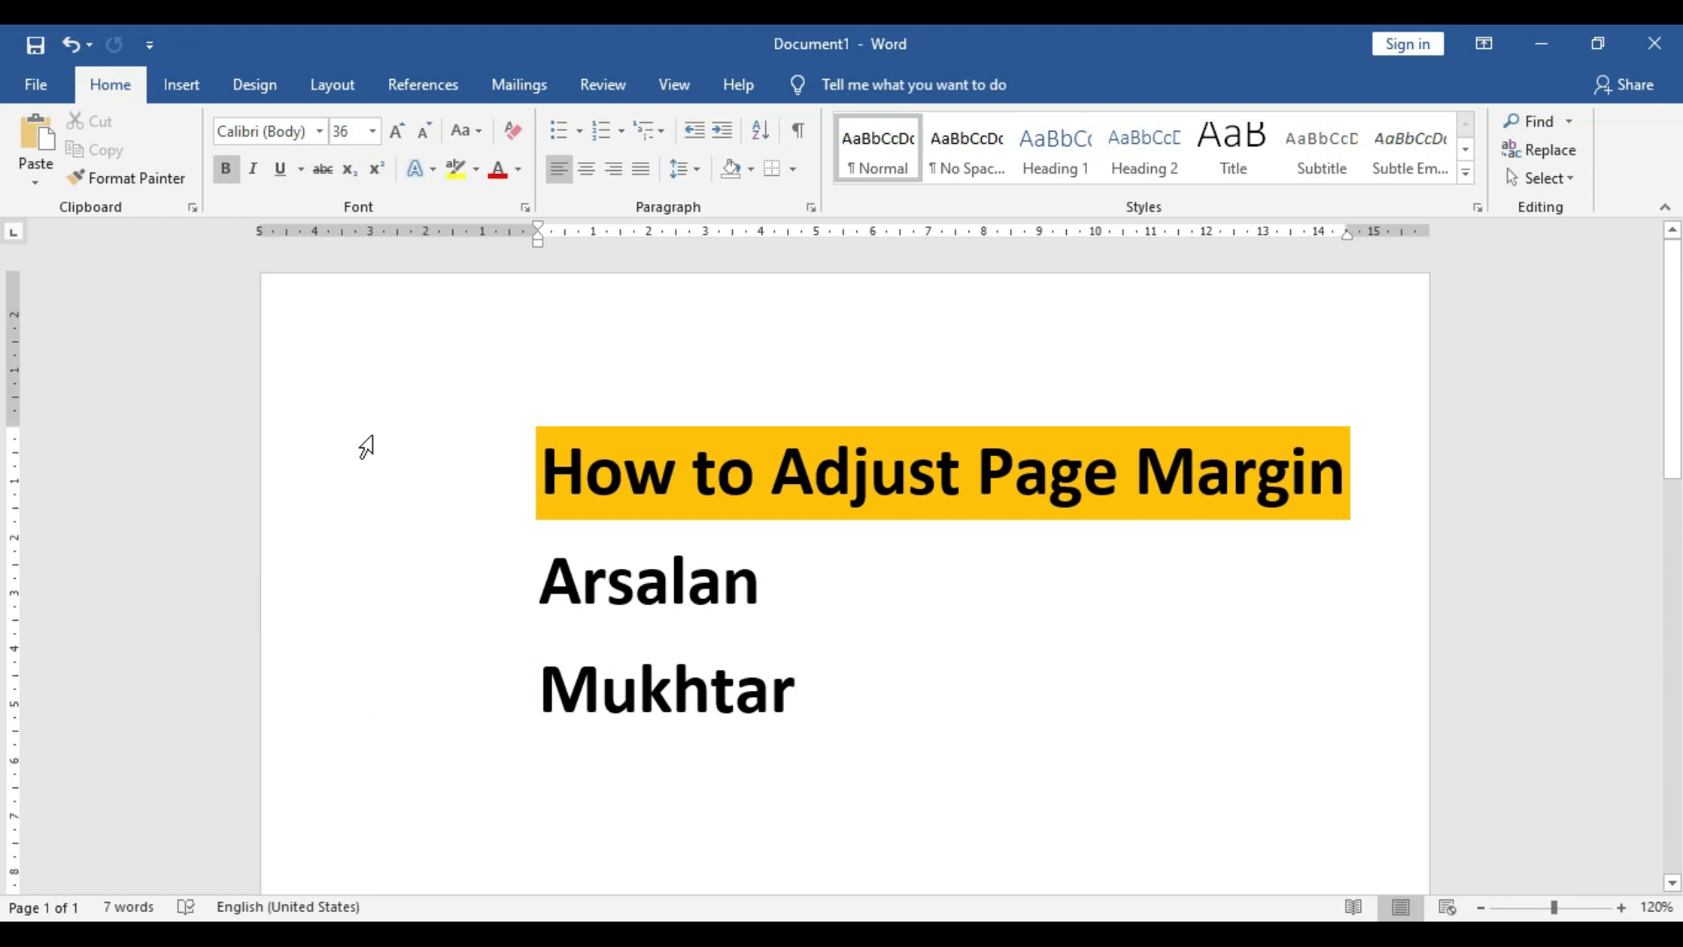
scroll(394, 600, down, 1)
scroll(397, 607, up, 1)
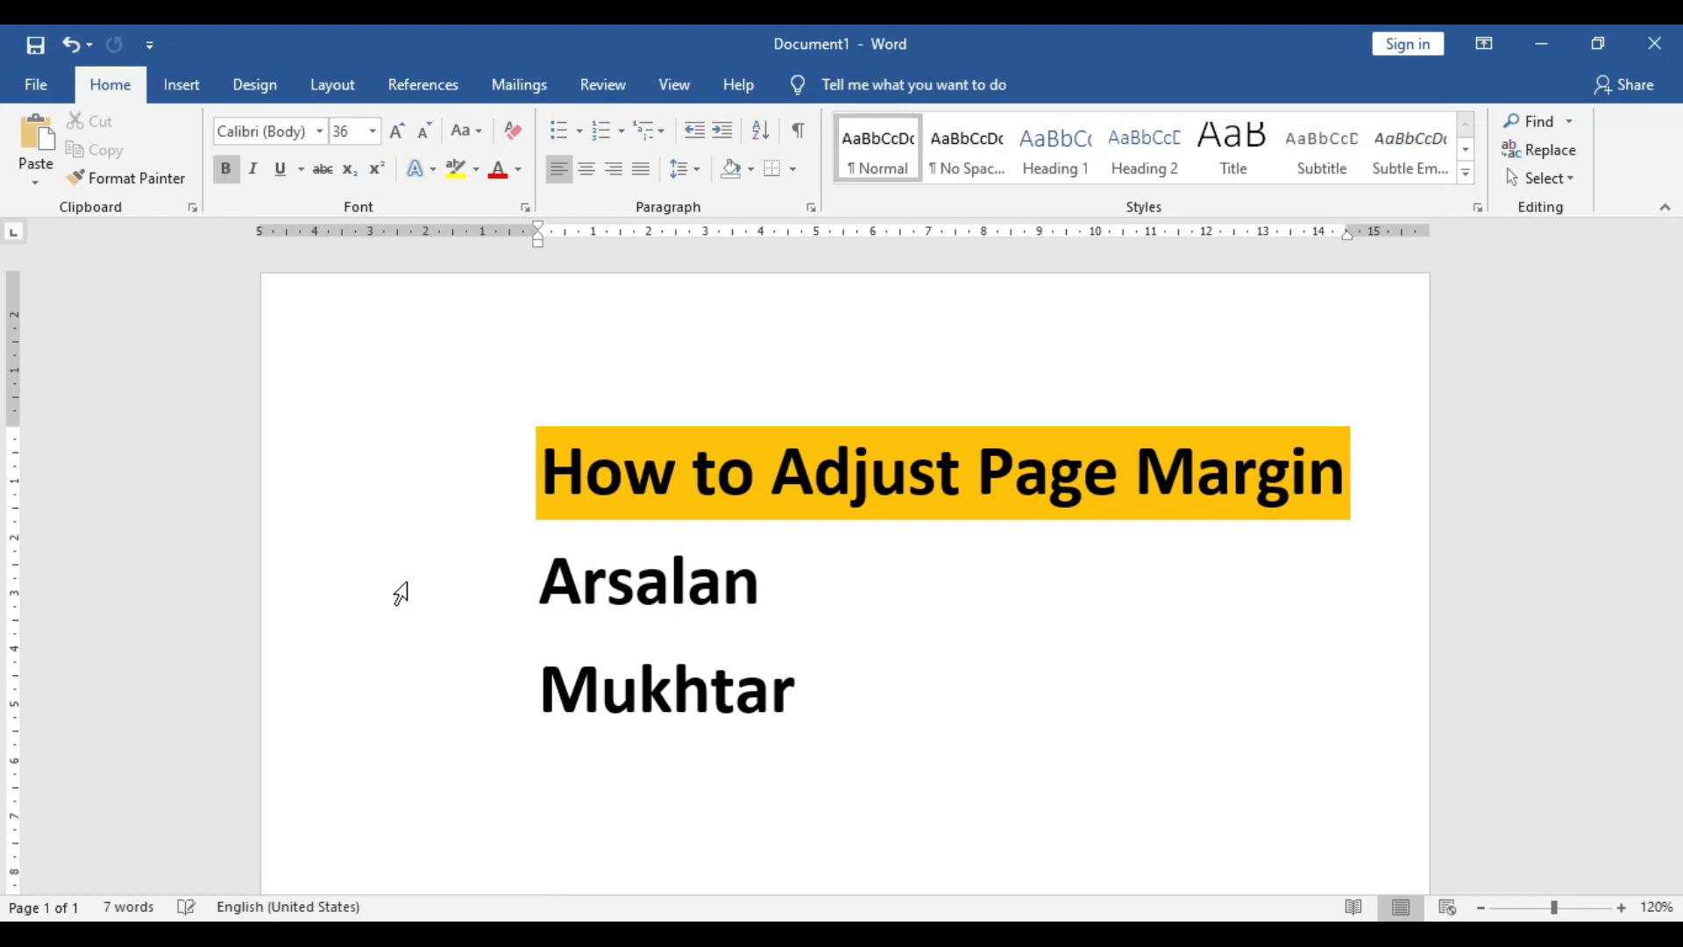
key(ctrl+z)
key(ctrl+z)
key(ctrl+z)
key(ctrl+z)
key(ctrl+z)
key(ctrl+z)
key(ctrl+z)
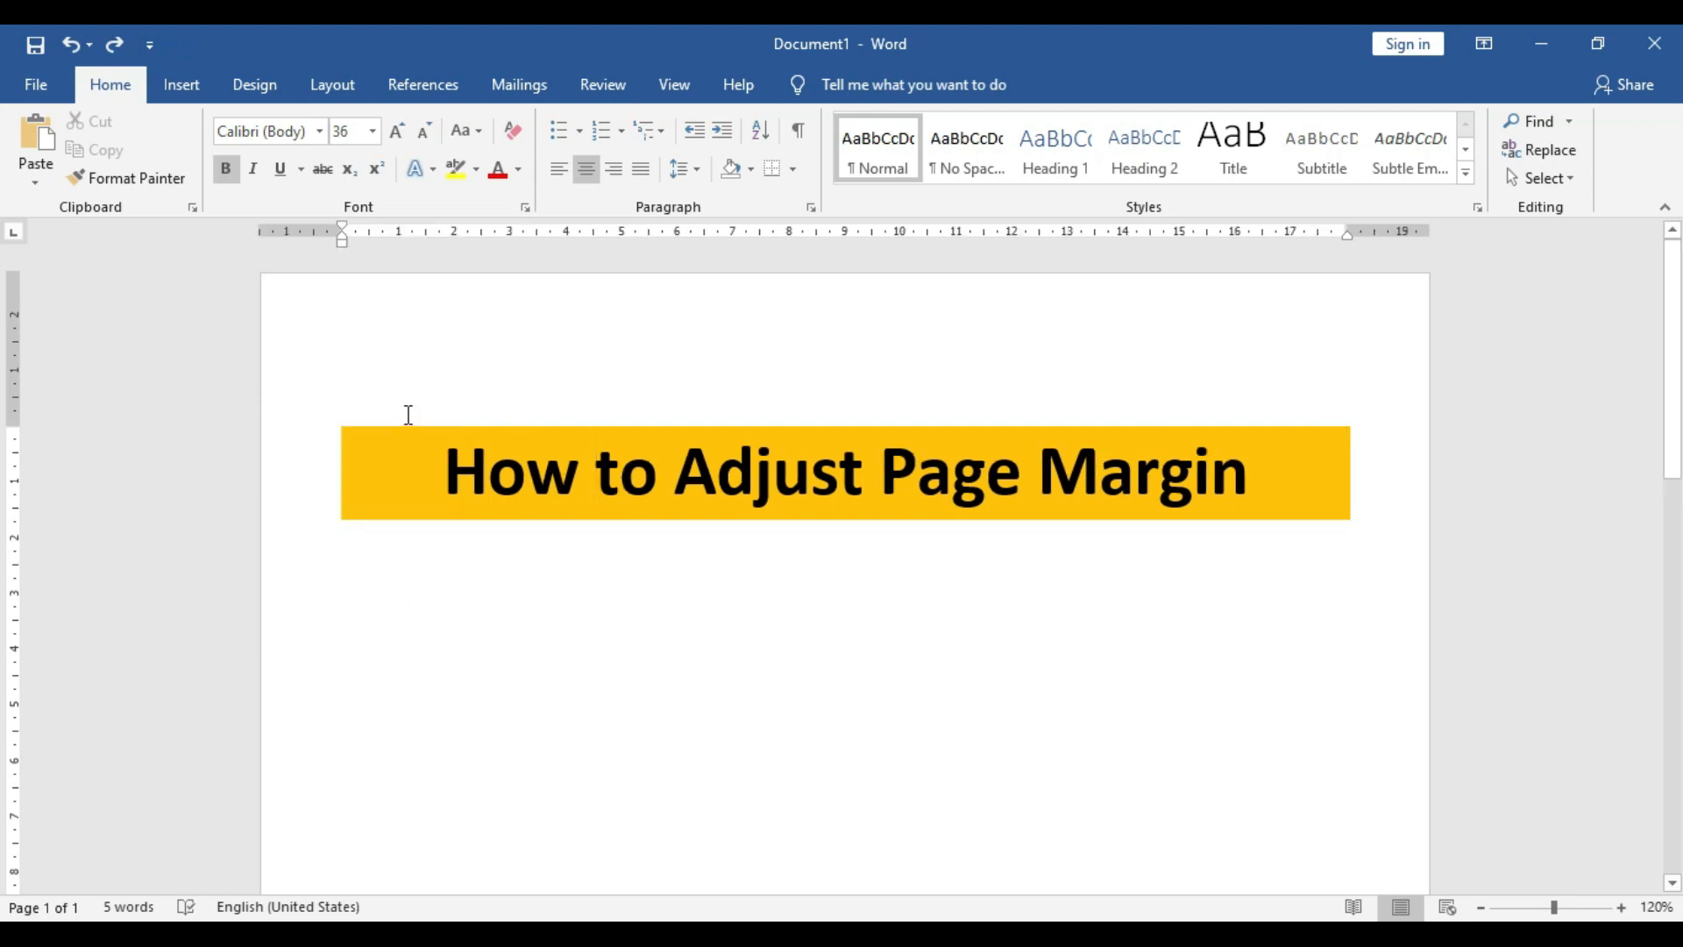
- Raise the top margin on the vertical ruler so the heading sits higher, and show the View tab
drag(26, 426, 23, 357)
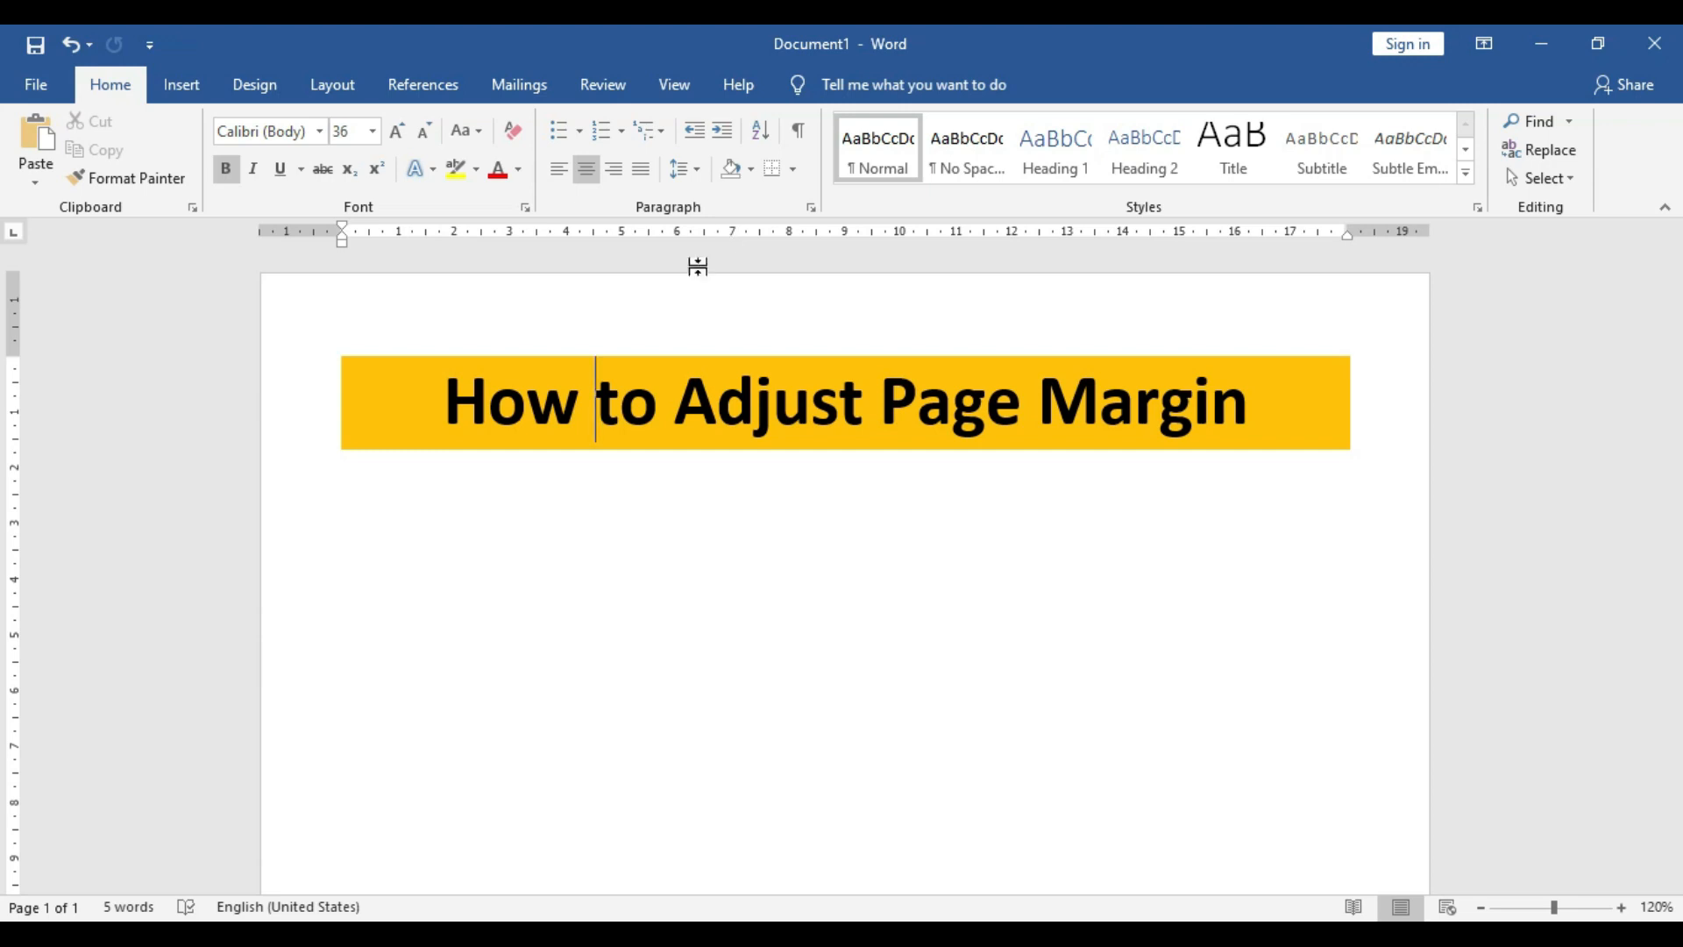
mouse_move(17, 352)
mouse_down()
mouse_move(30, 449)
mouse_move(31, 342)
mouse_up()
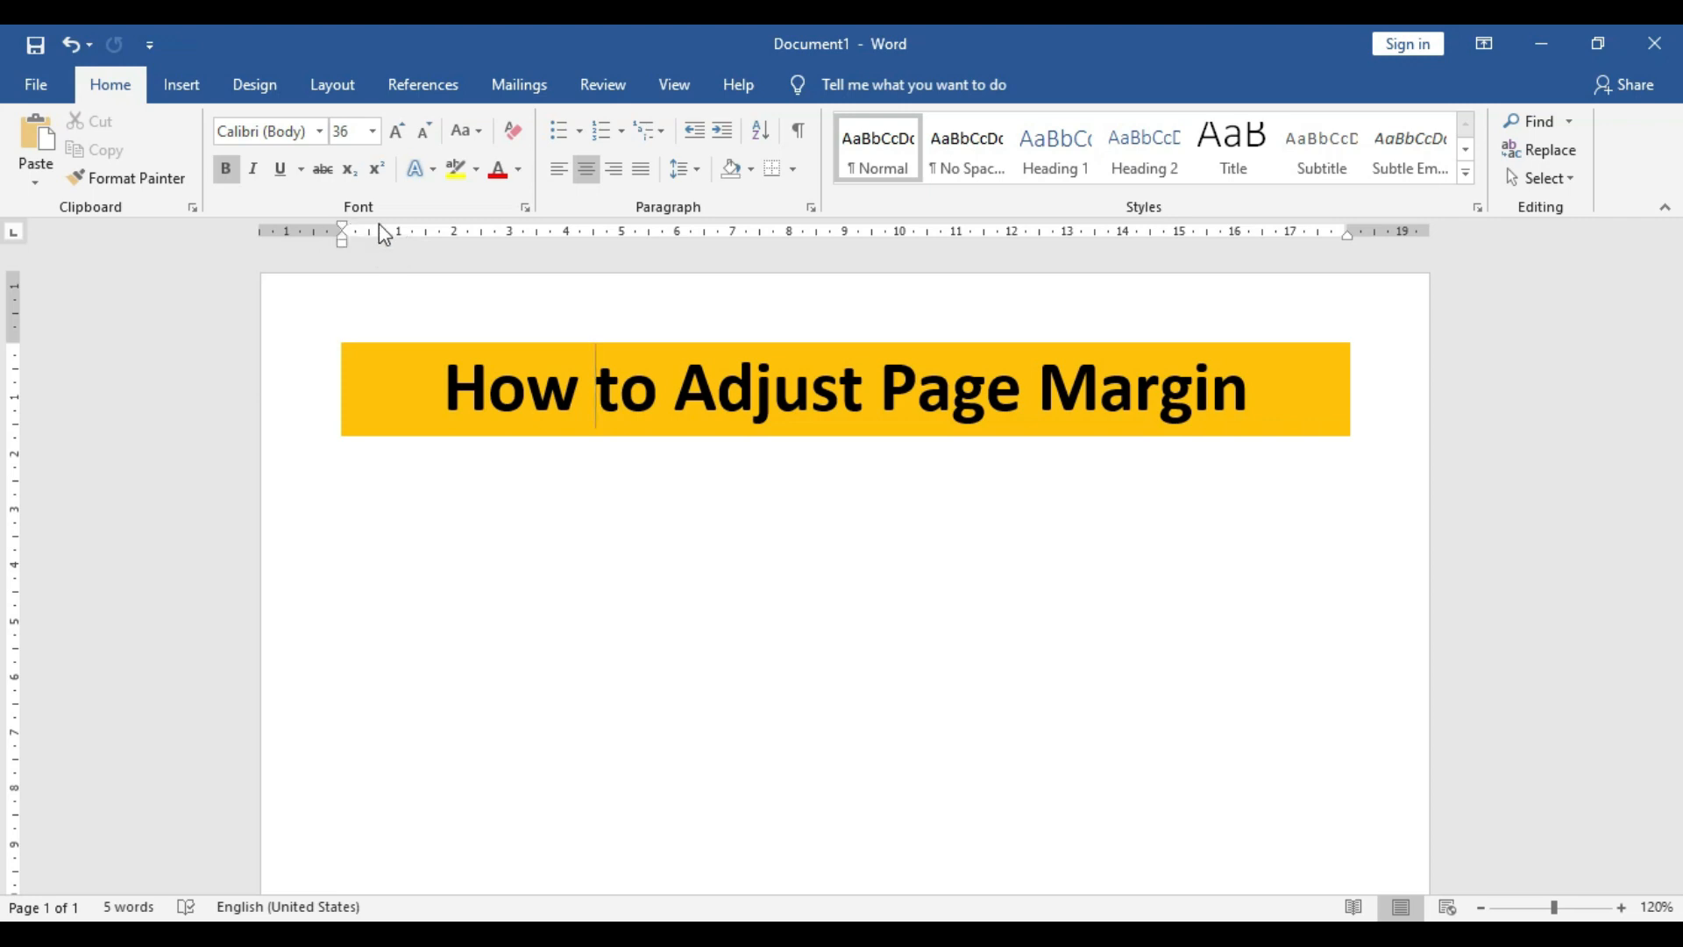
click(671, 86)
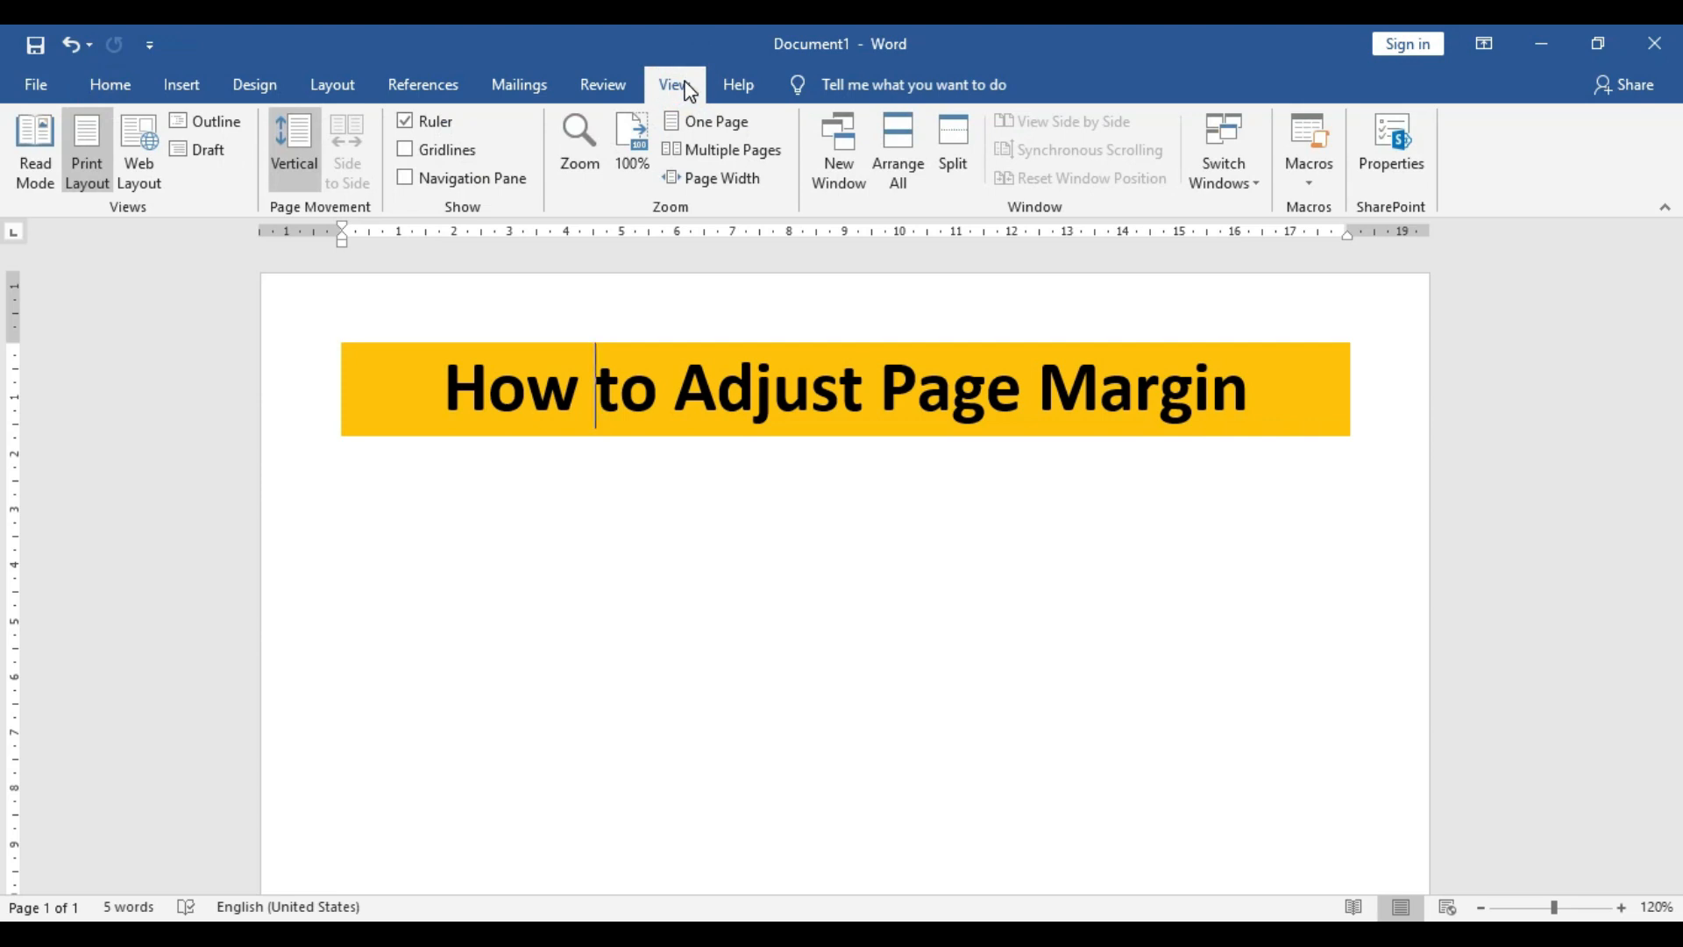
- Toggle the Ruler off and back on, then delete the heading text
click(405, 123)
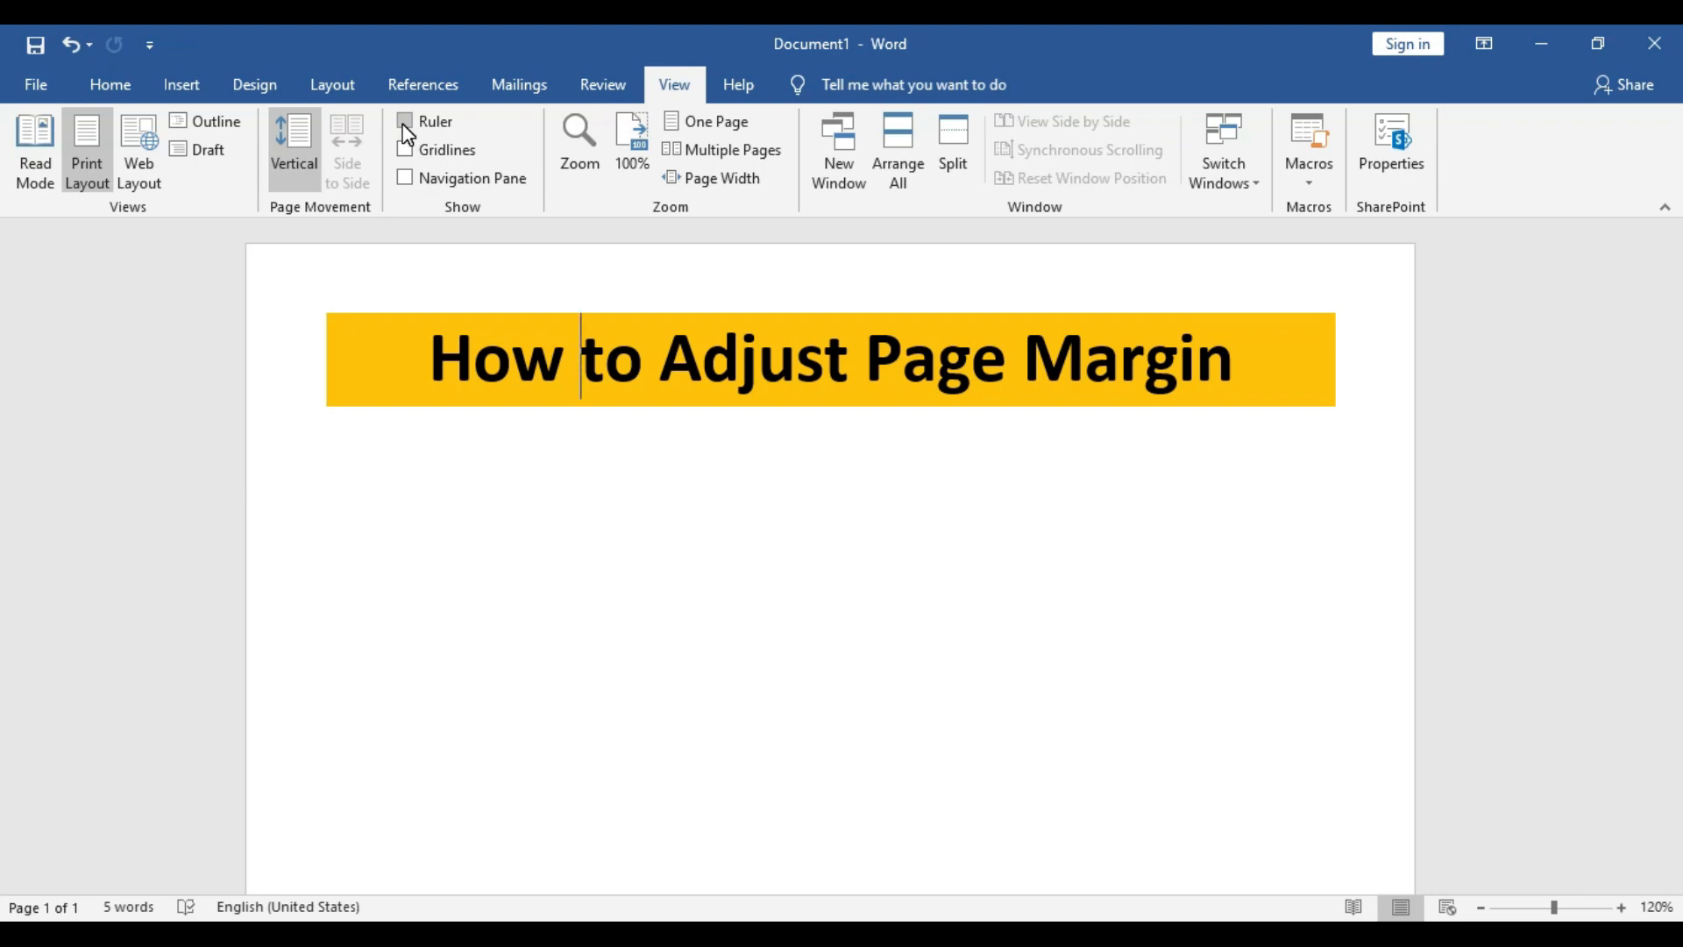
click(403, 123)
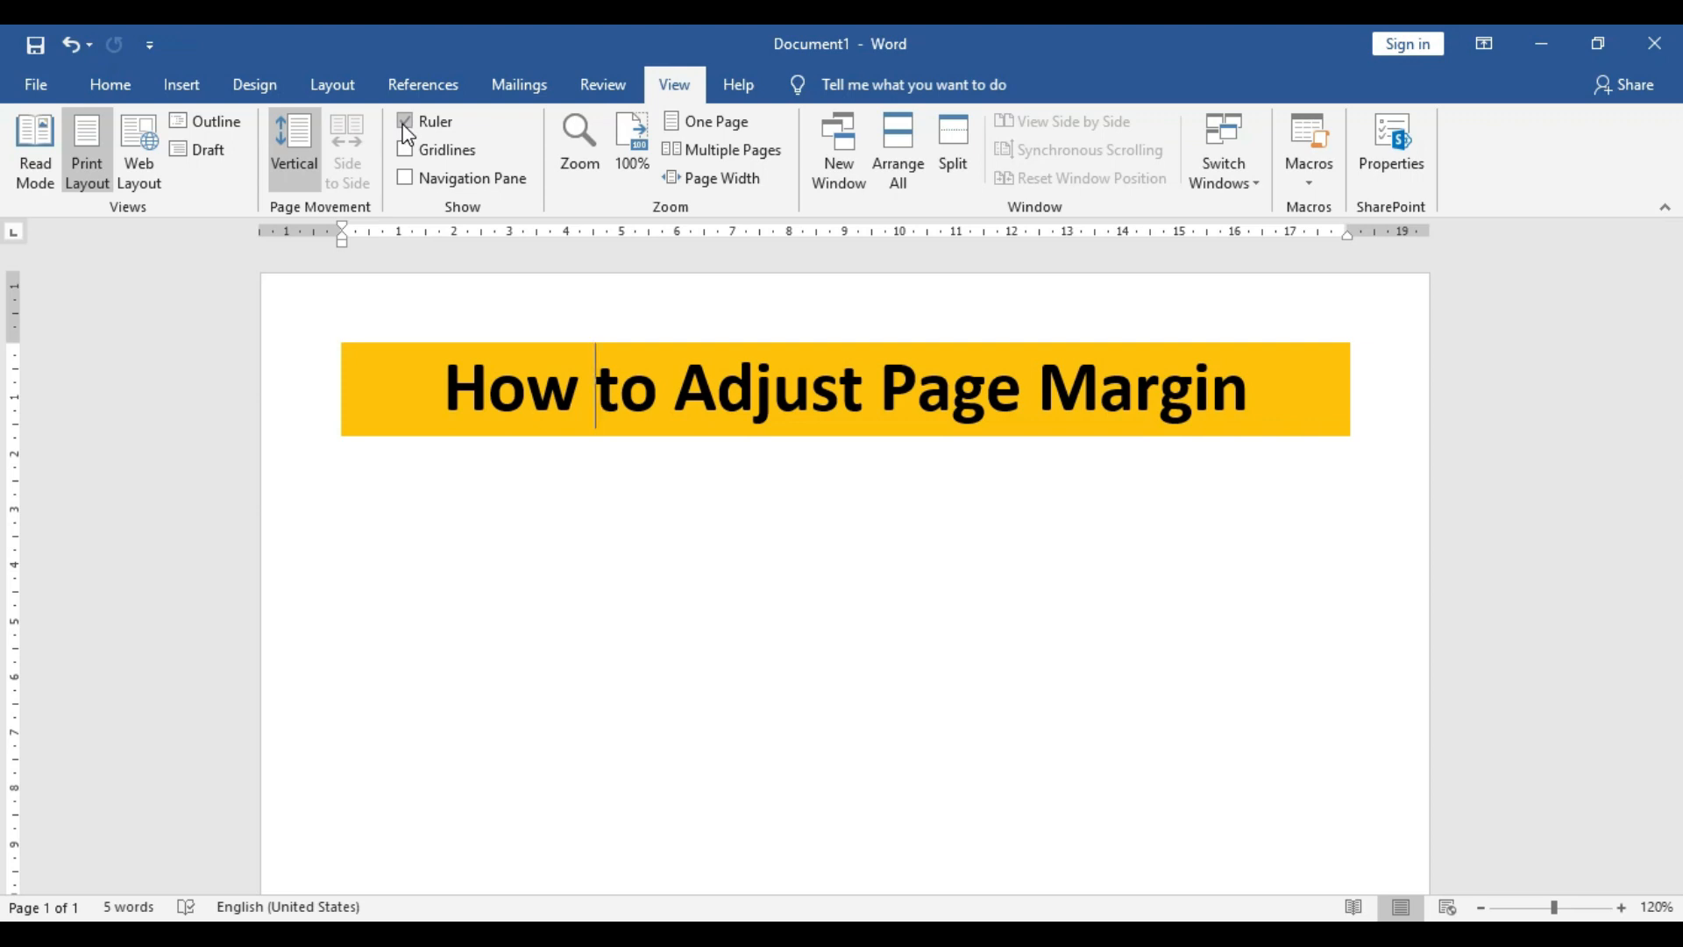
drag(1285, 386, 432, 377)
key(Delete)
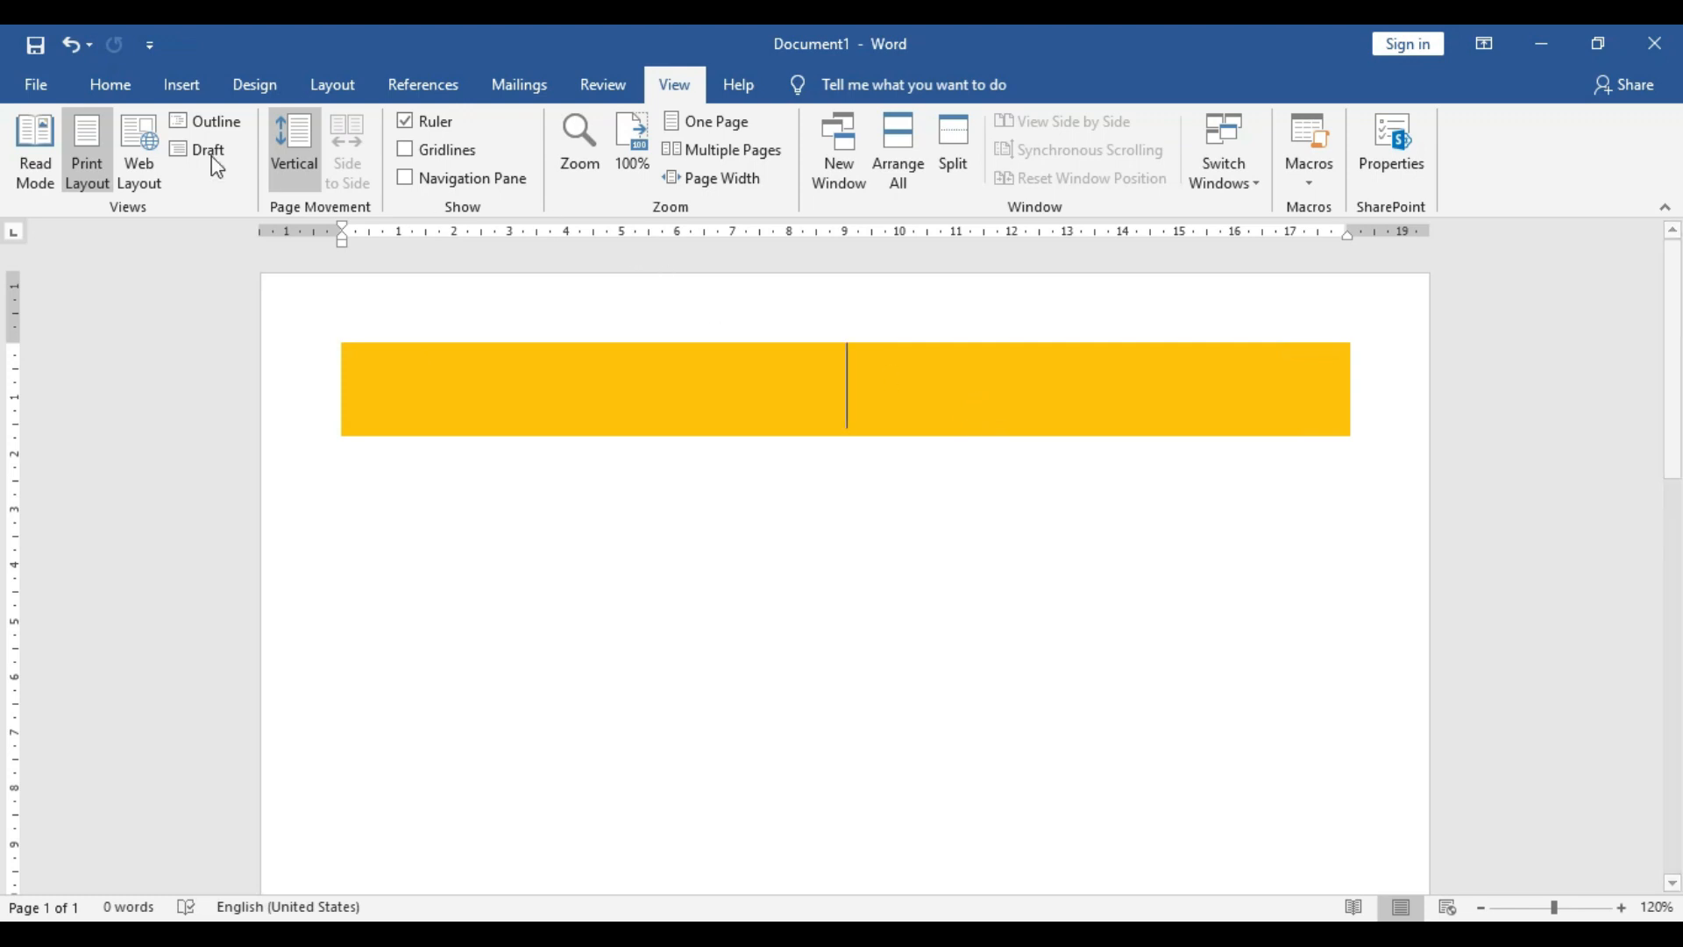
- Set the empty line's shading to No Color and drag the top margin much lower
click(107, 89)
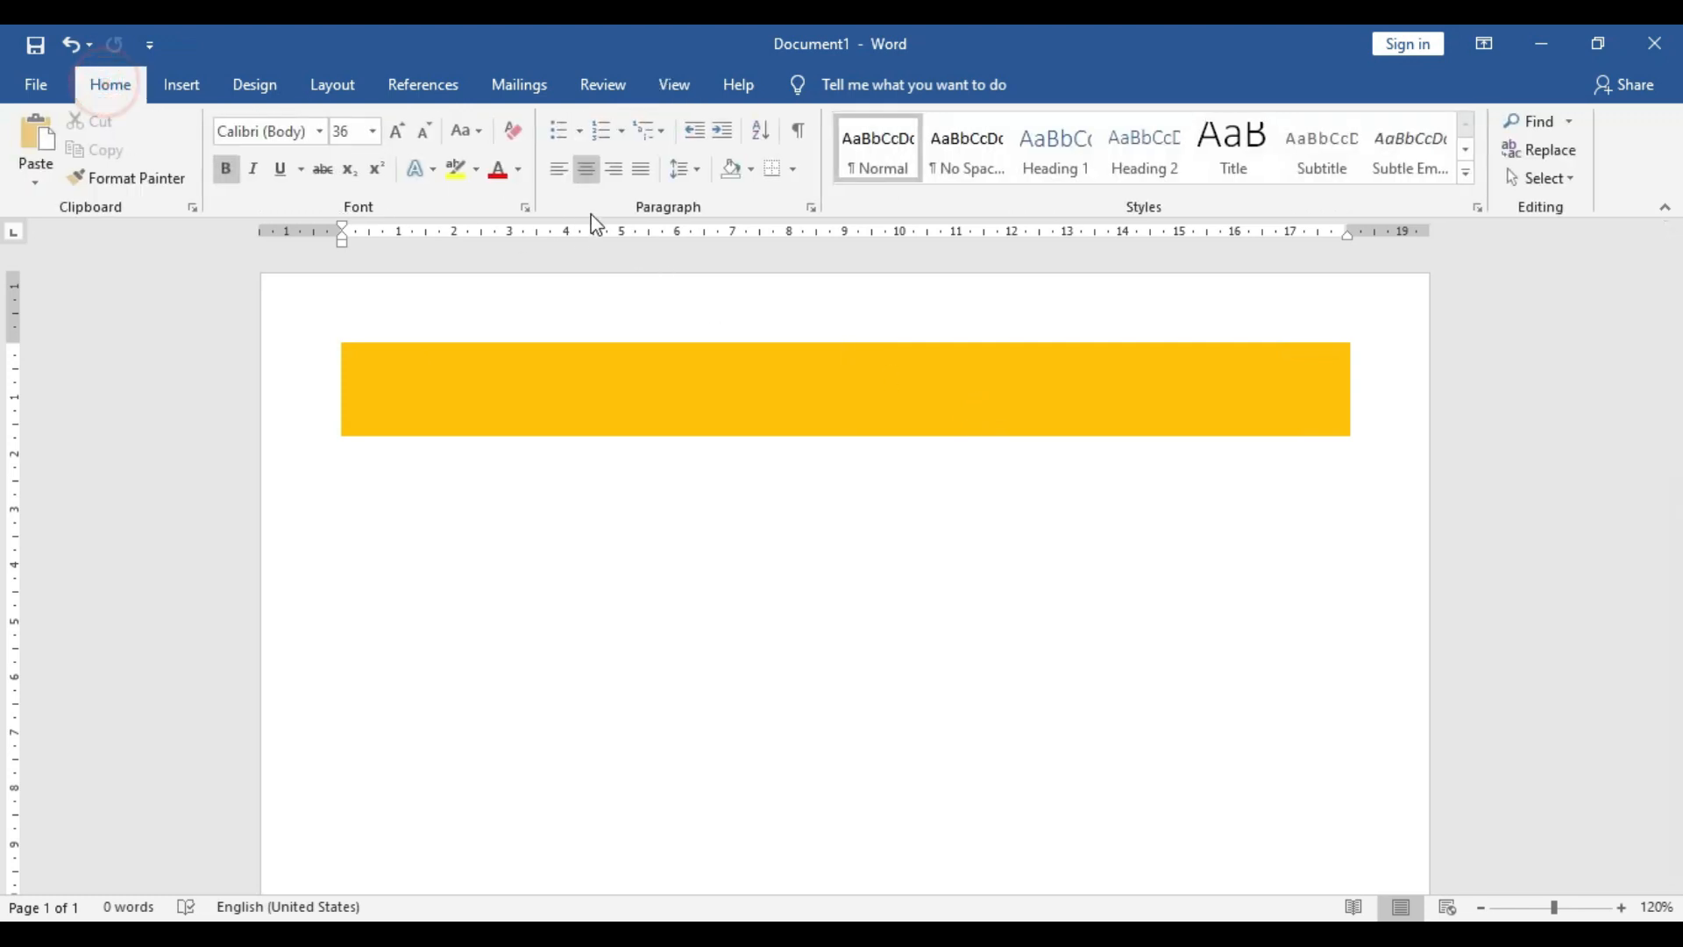
click(749, 170)
click(799, 388)
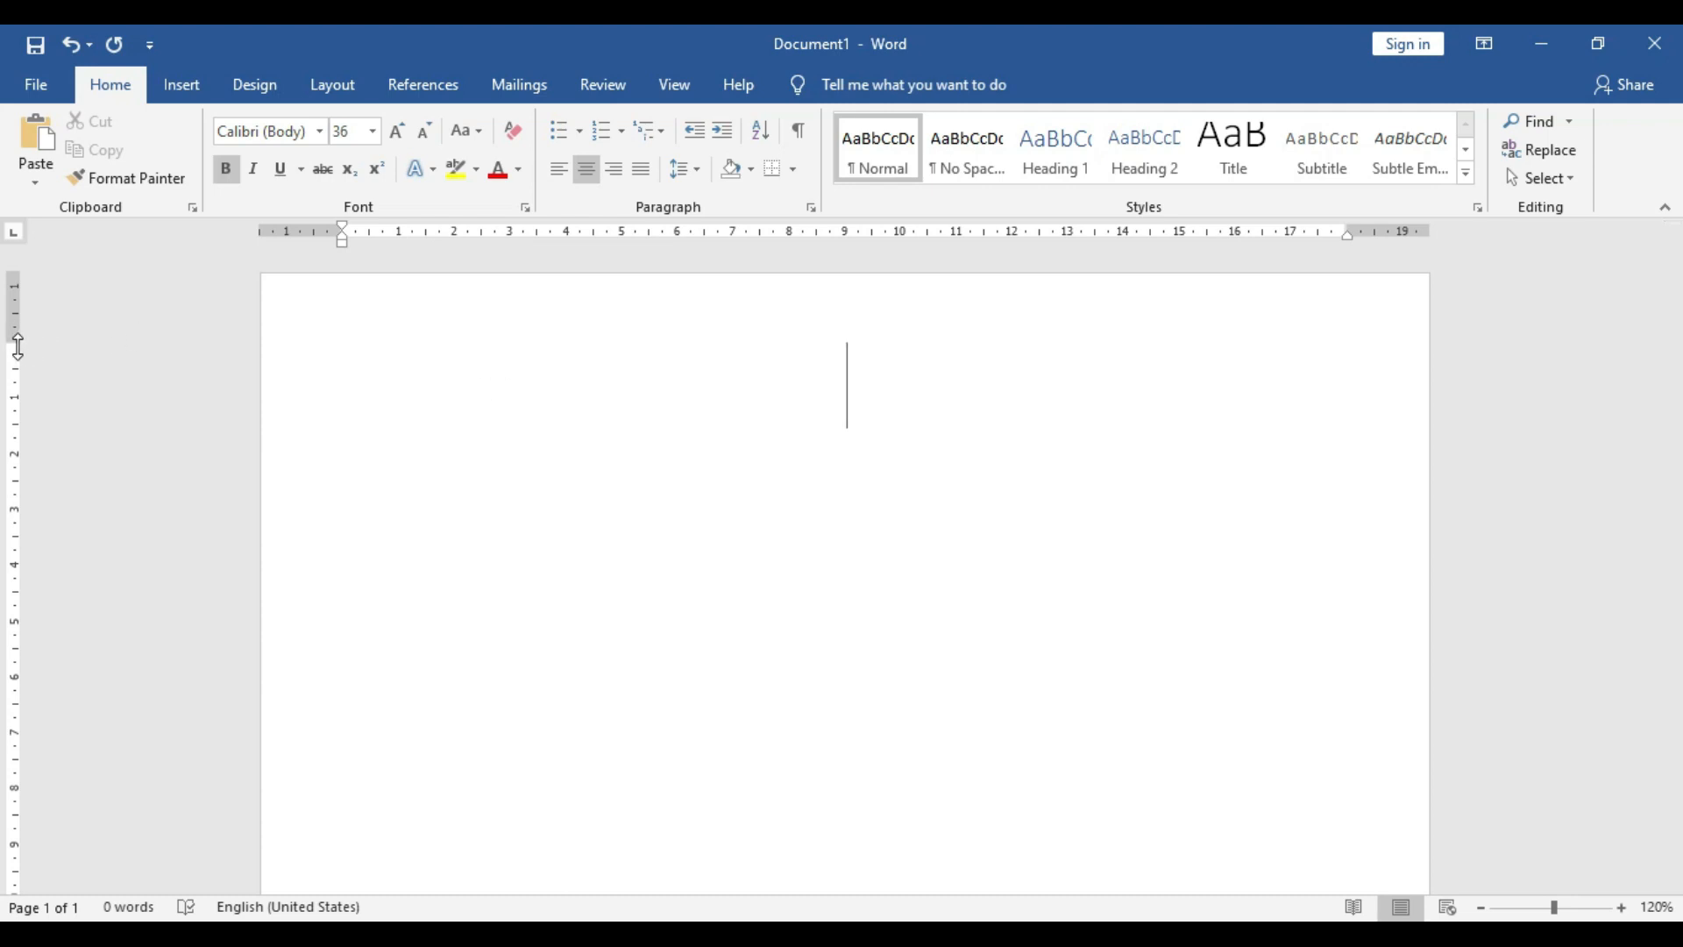
drag(15, 344, 45, 579)
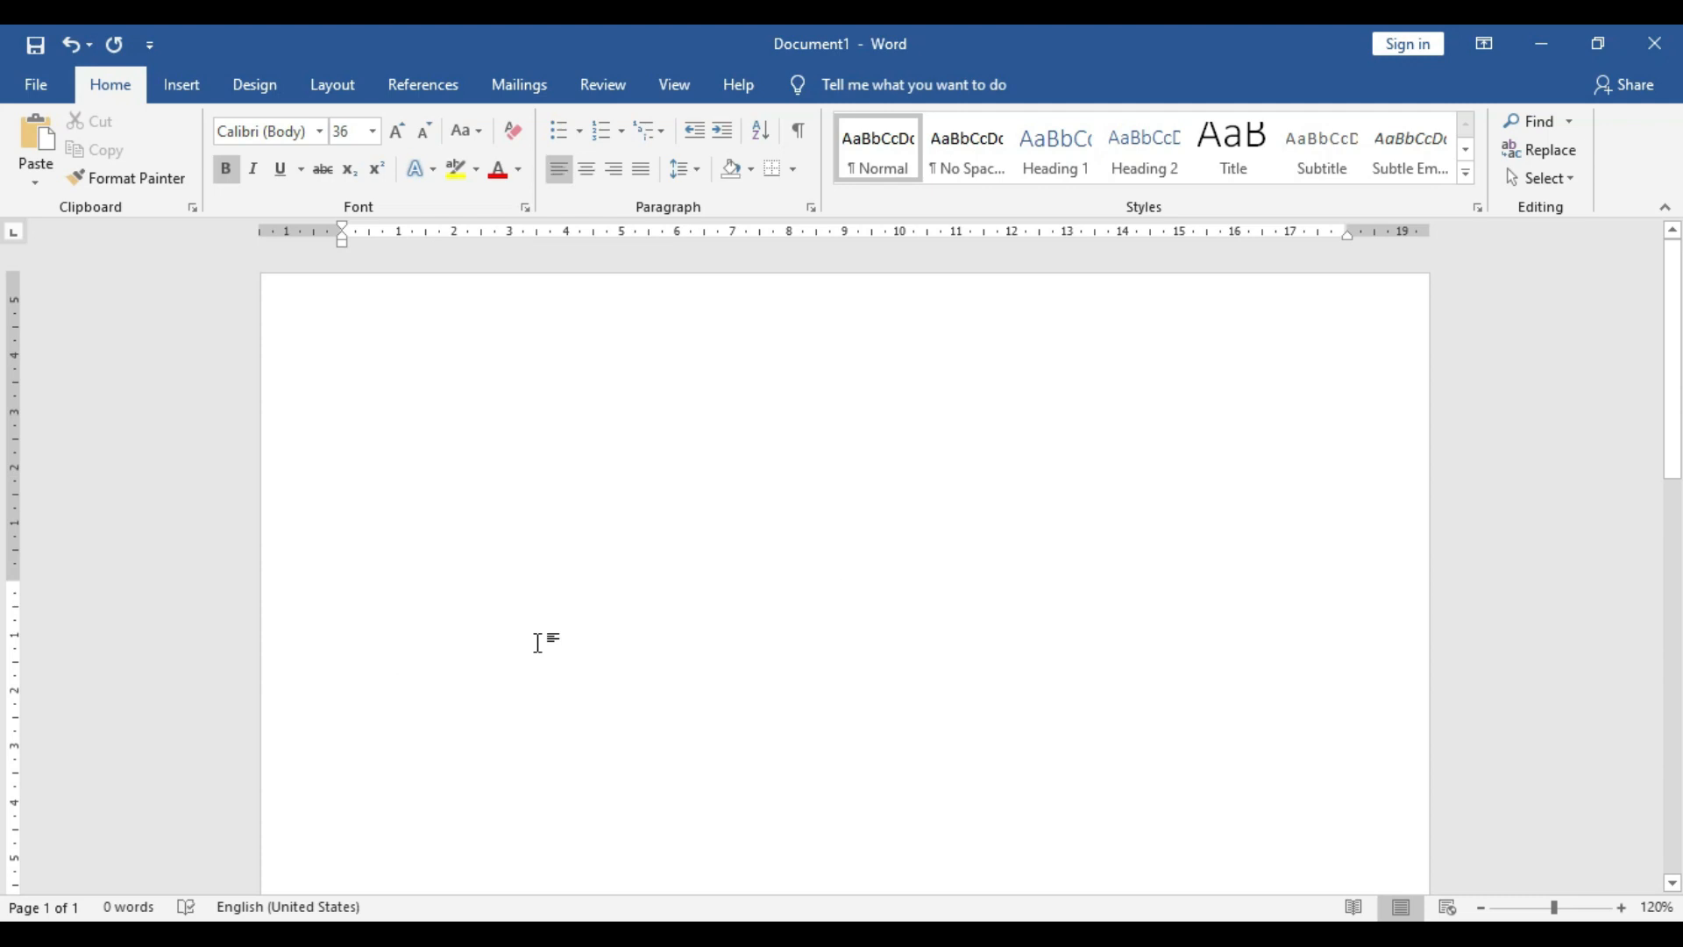
- Type a person's full name as the bold 36 pt first line and place the cursor at its start
text(Arsalan M)
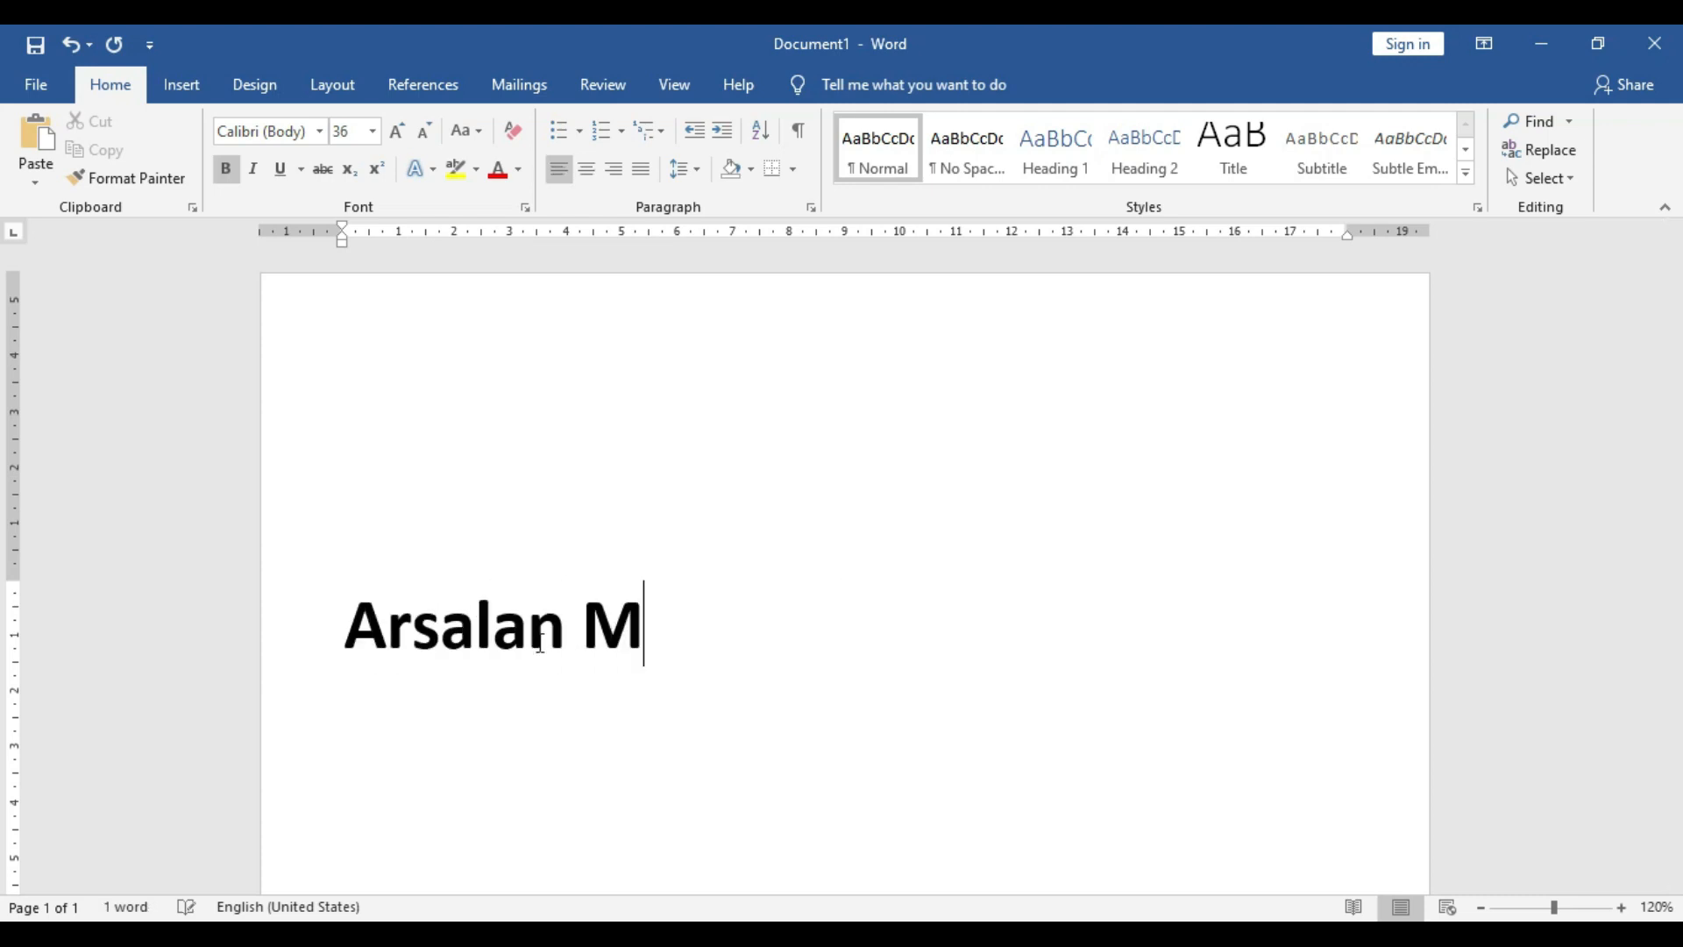
text(ukhtar)
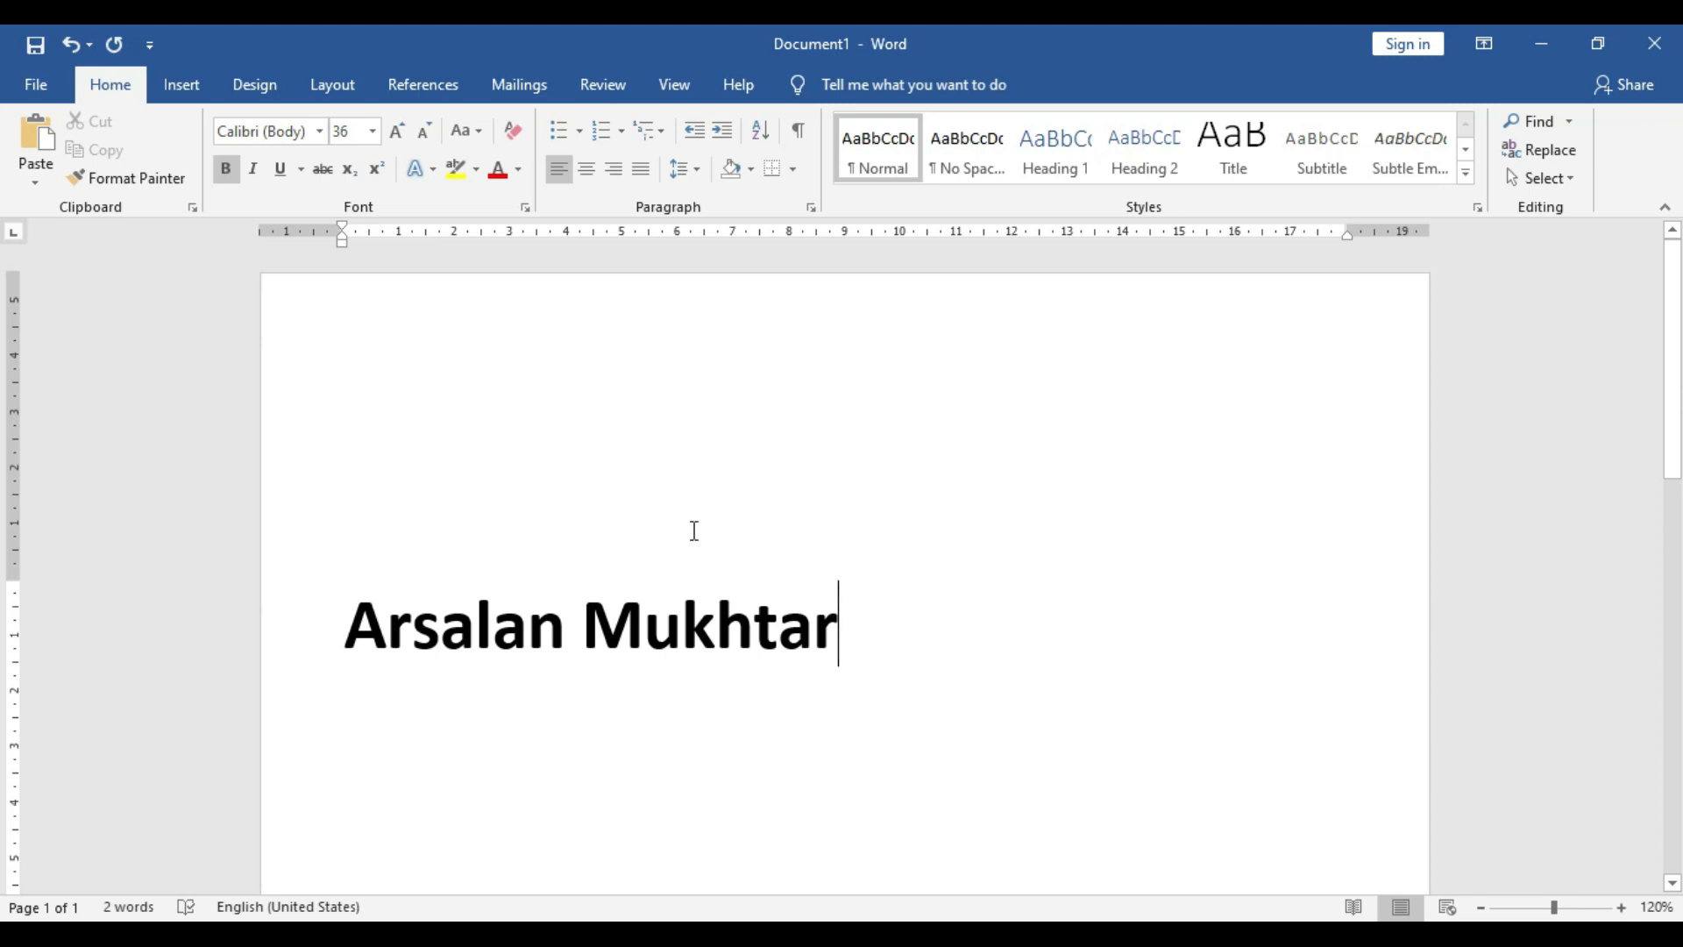
click(338, 635)
scroll(412, 556, down, 3)
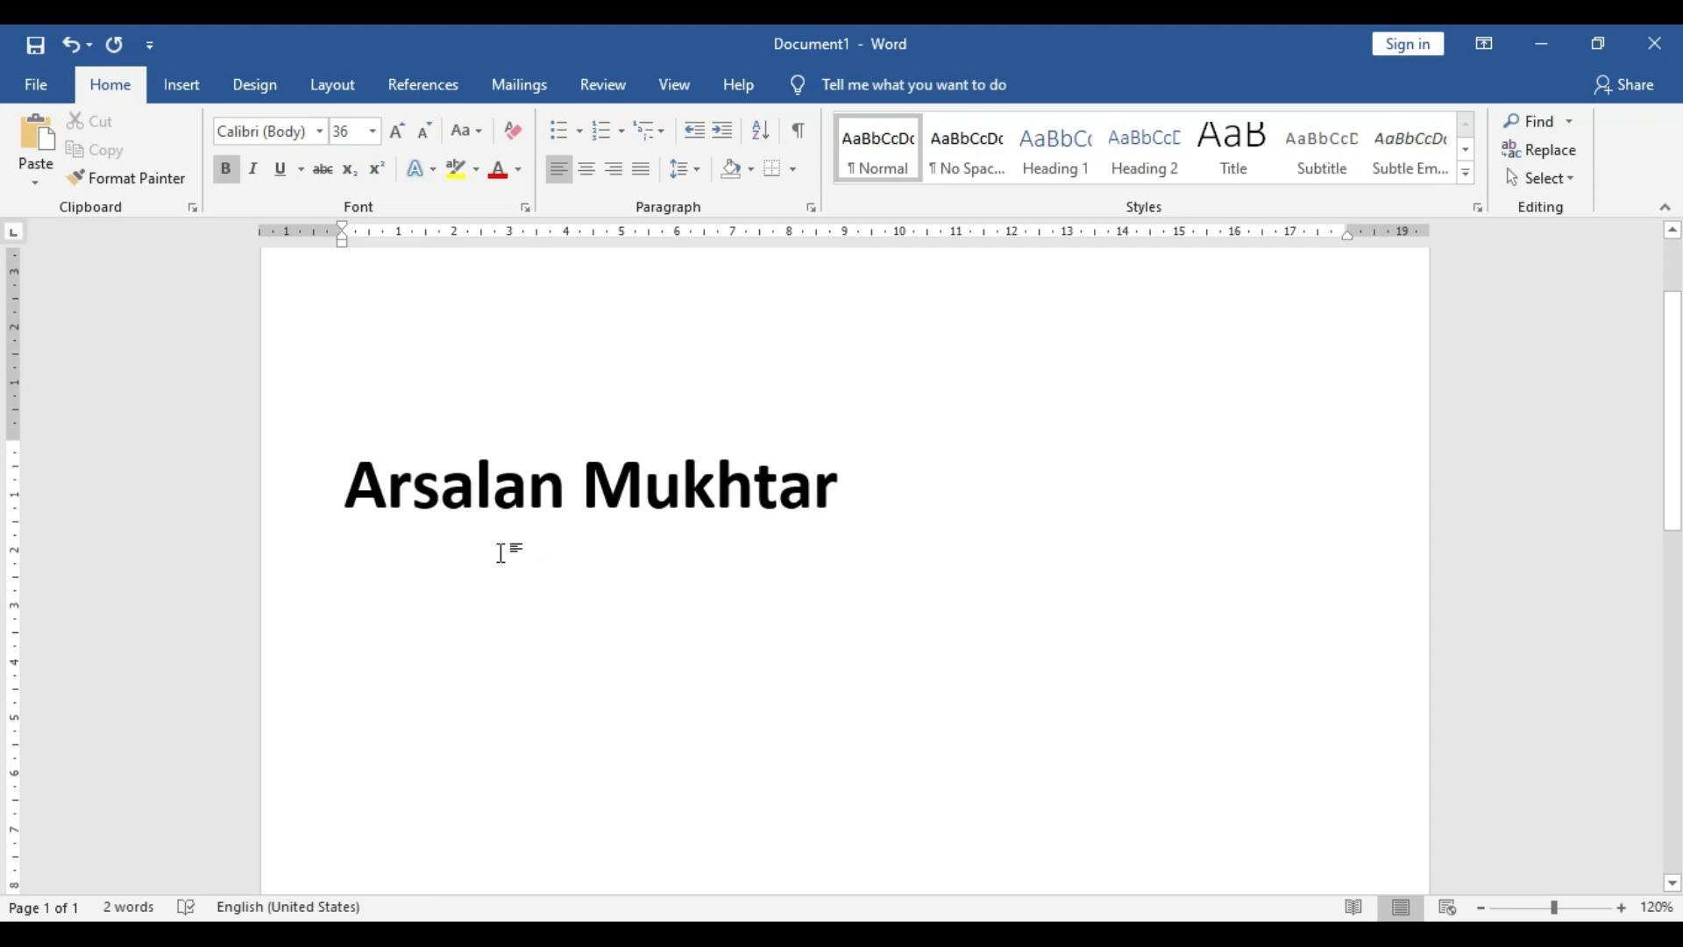
scroll(501, 552, up, 1)
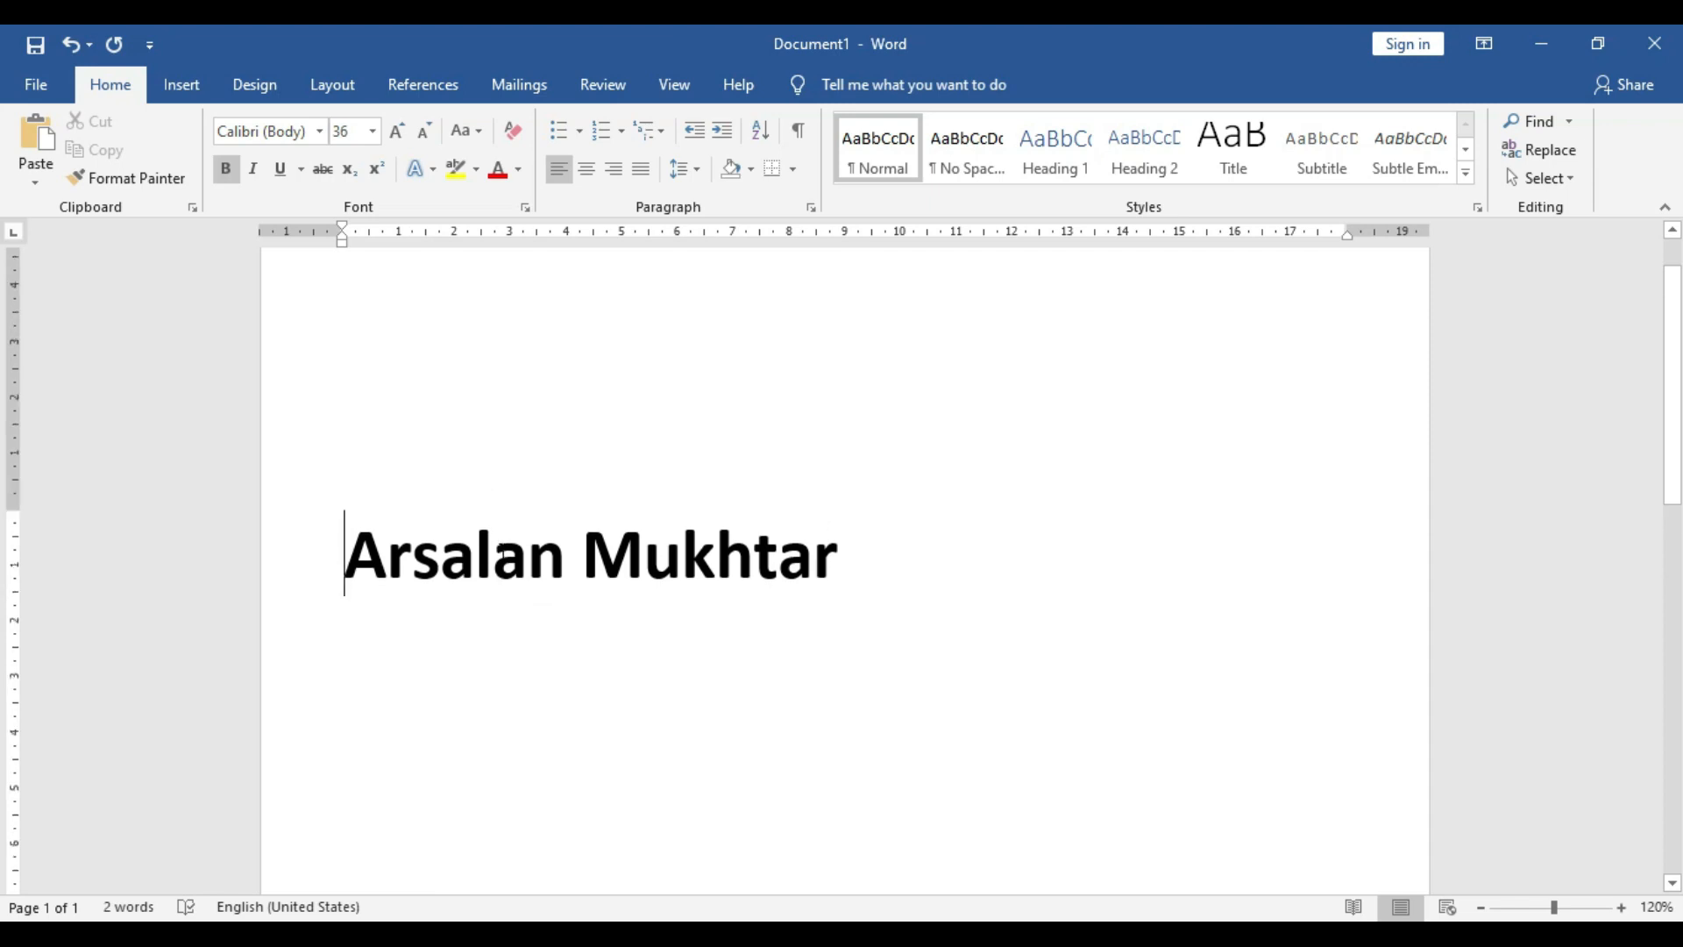
scroll(503, 552, up, 1)
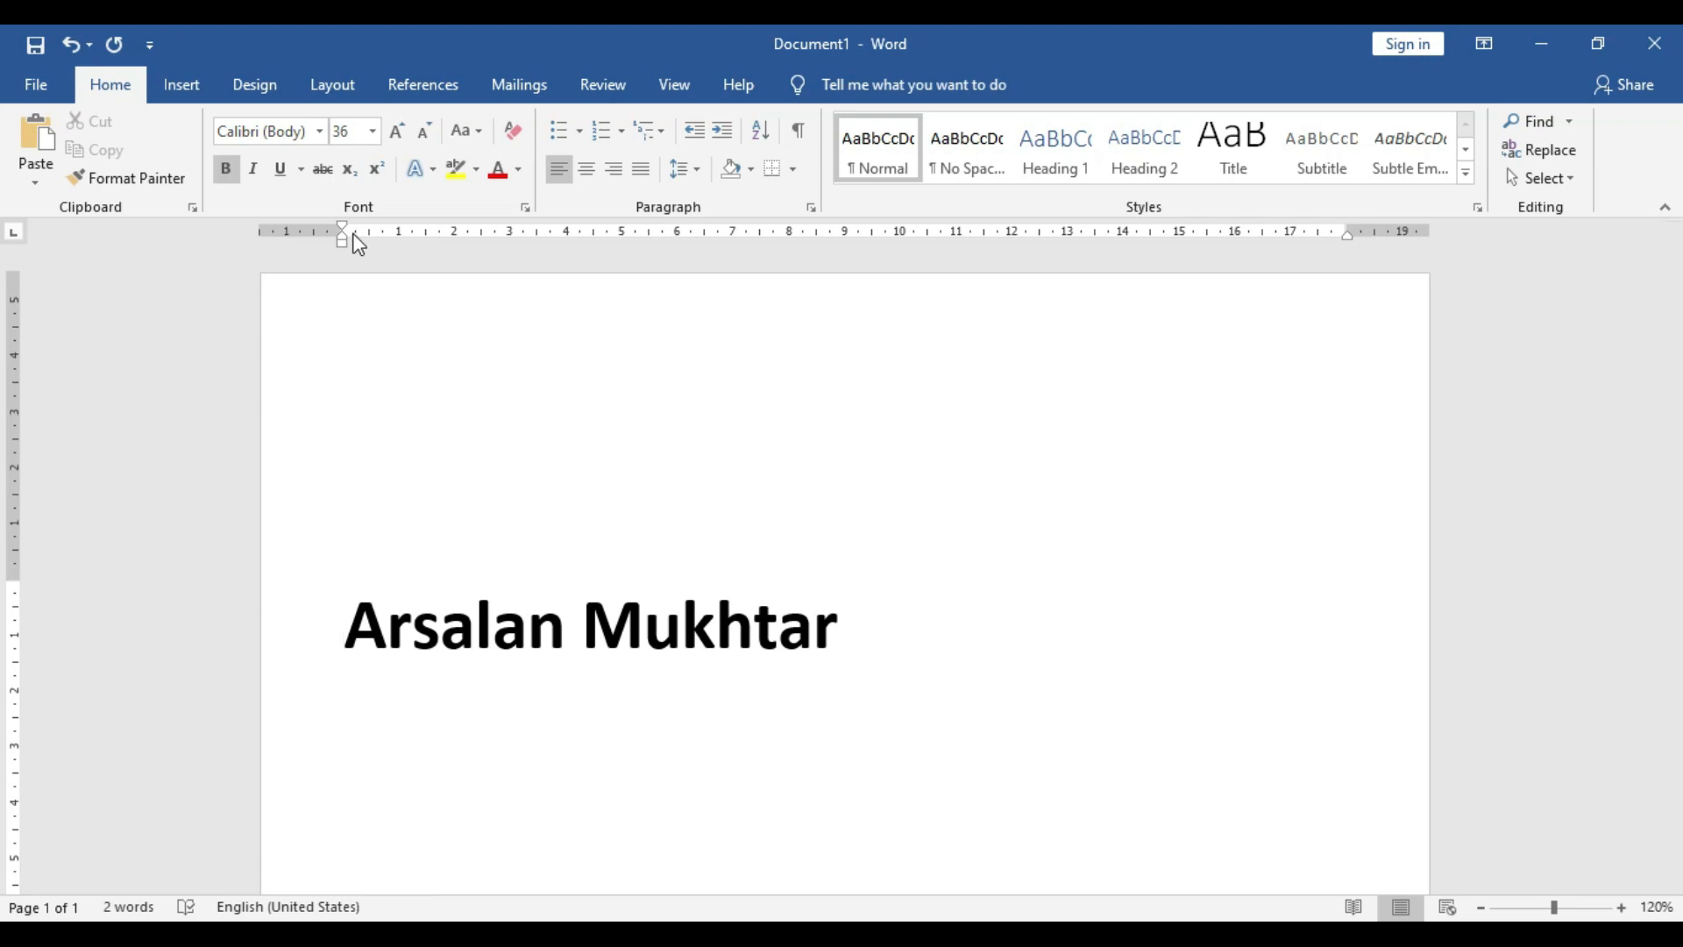
- Move the left margin to the right and add trial name lines Mukhtar, Sajid and Nawaz
drag(342, 230, 677, 236)
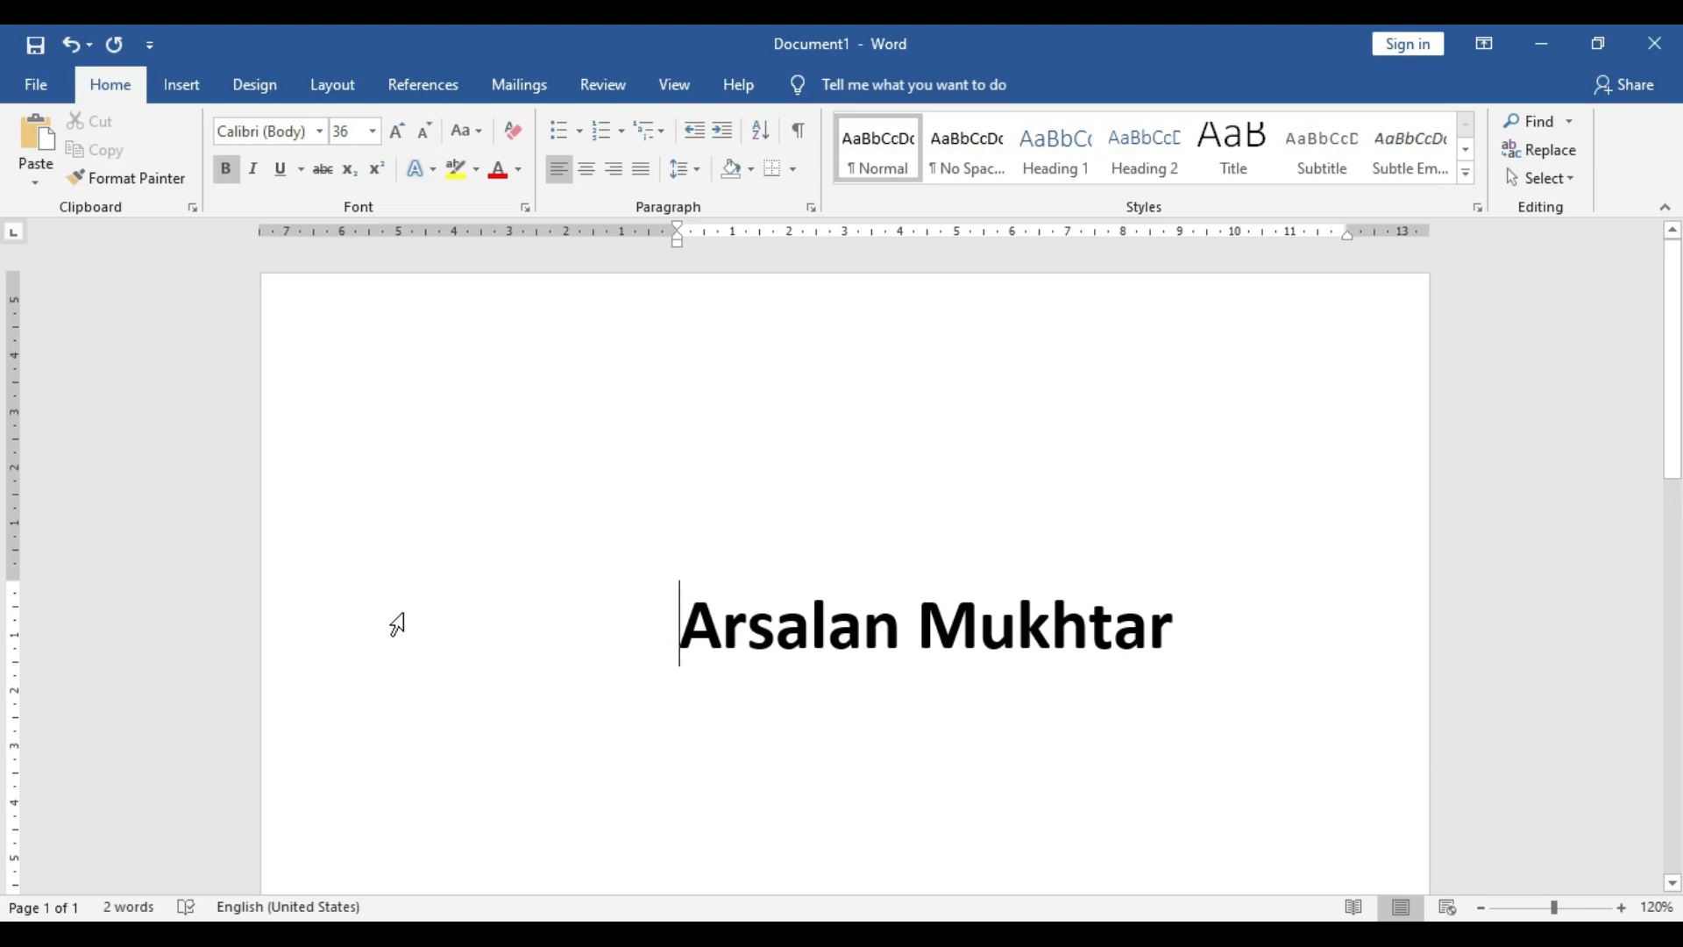
click(1188, 617)
key(Return)
text(Mukhtar)
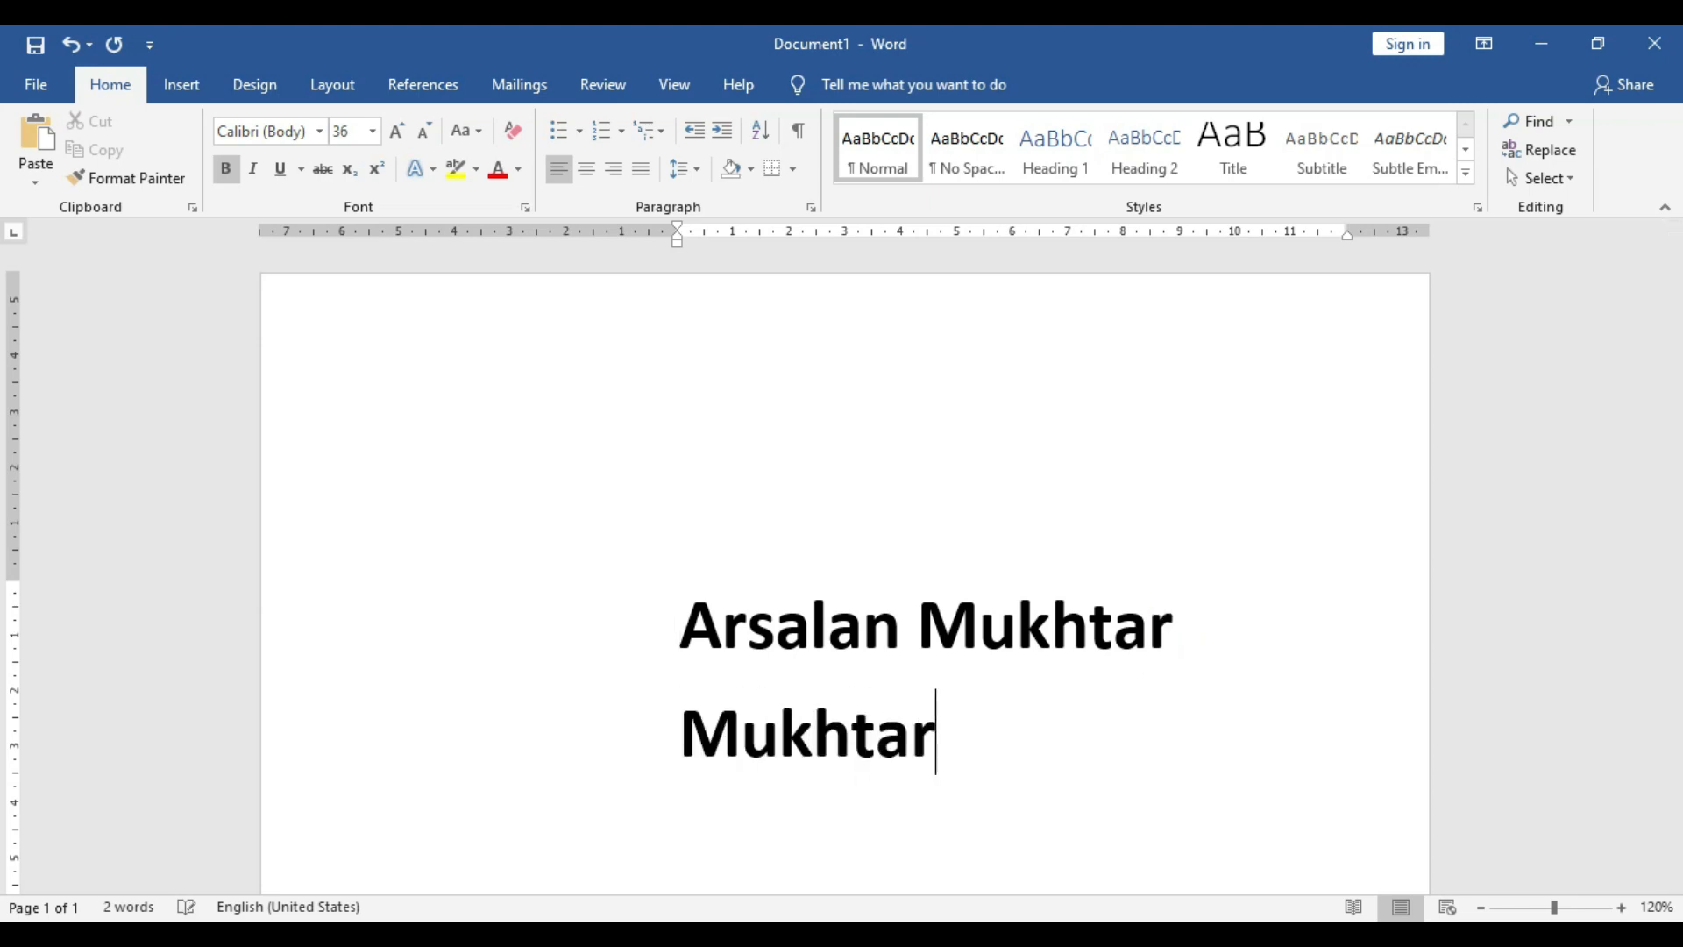
scroll(845, 570, down, 2)
key(Return)
text(Sajid)
key(Return)
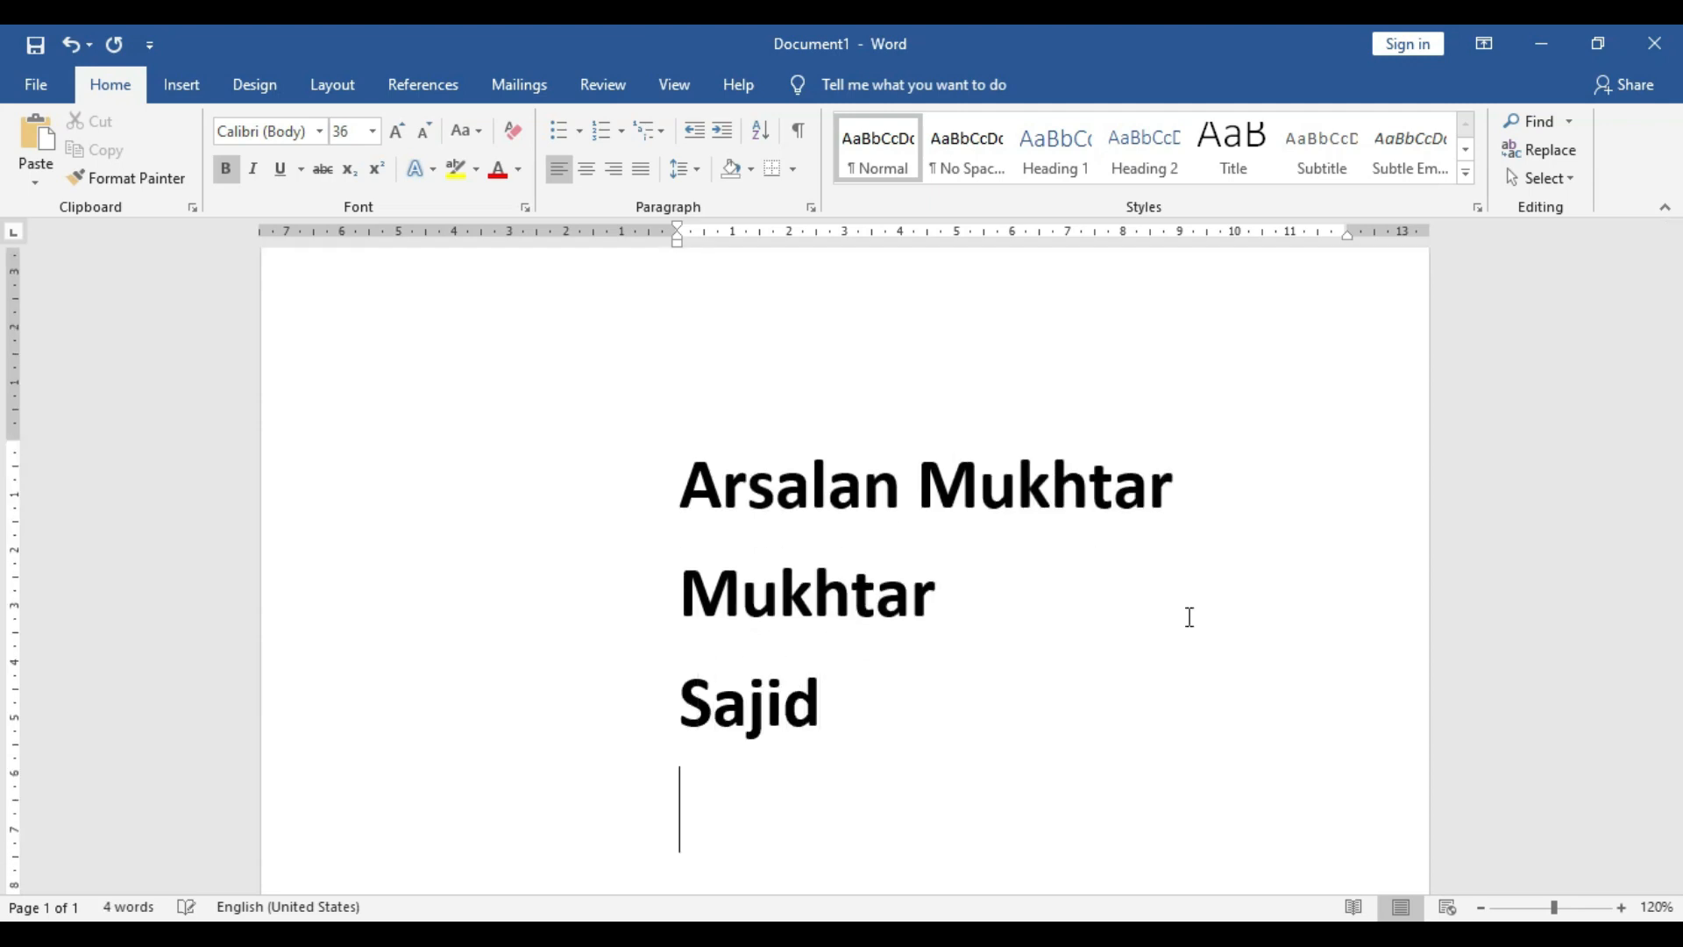
text(Nawaz)
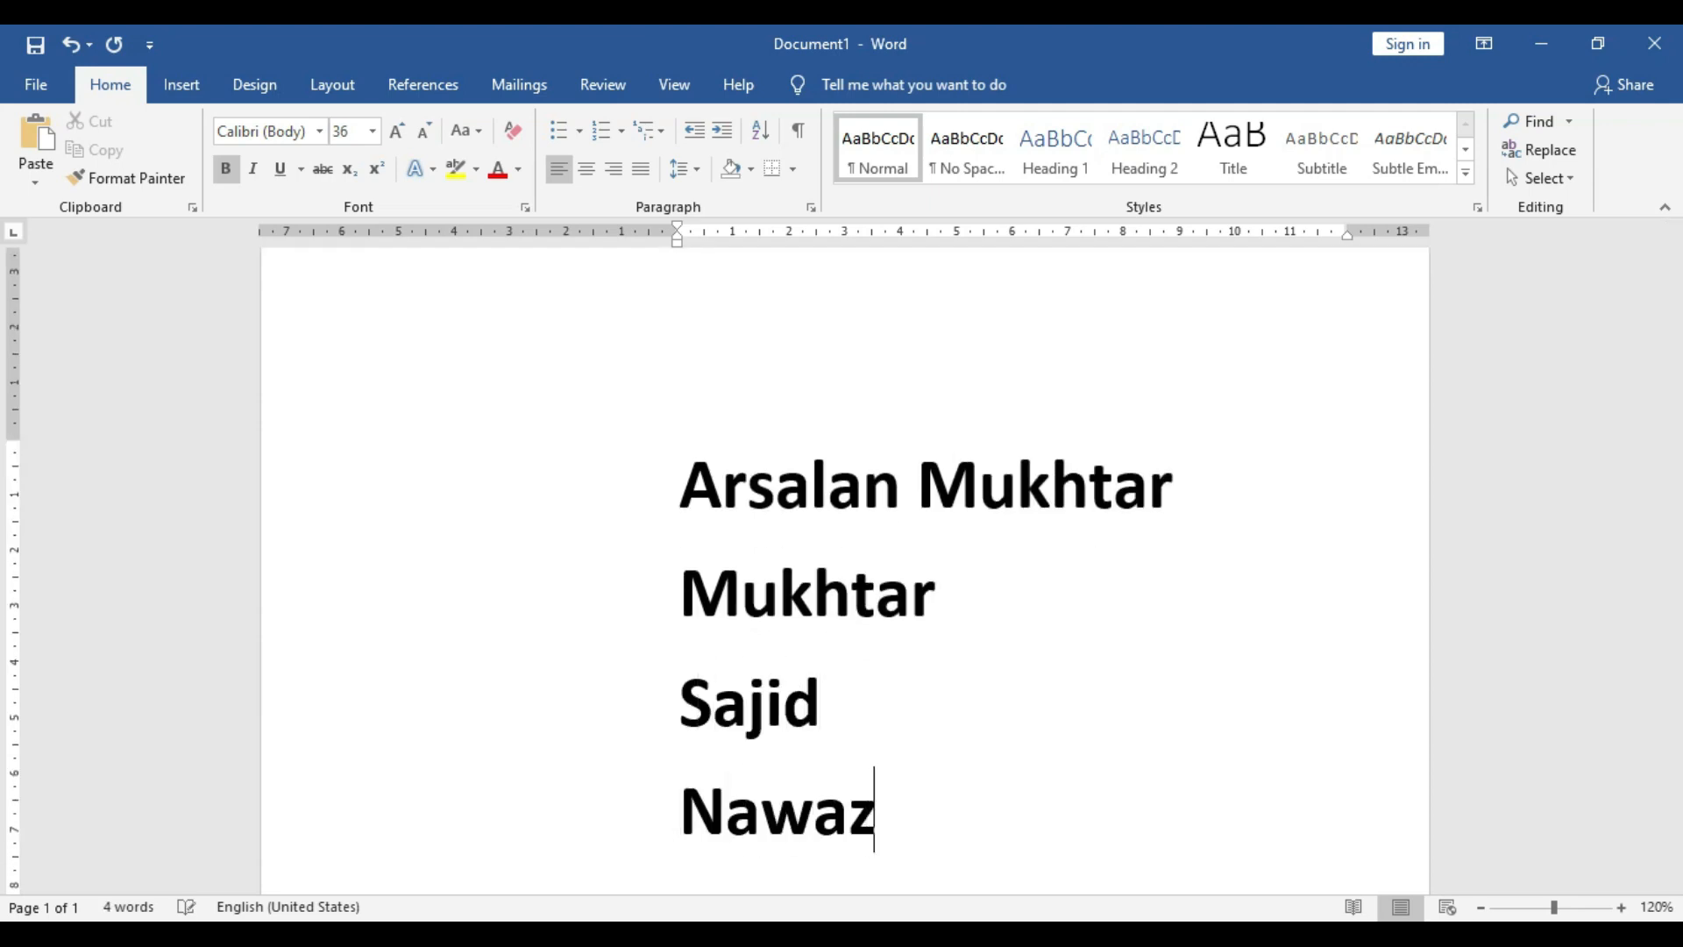
- Select all four name lines and delete them, leaving the page empty
scroll(1308, 559, down, 1)
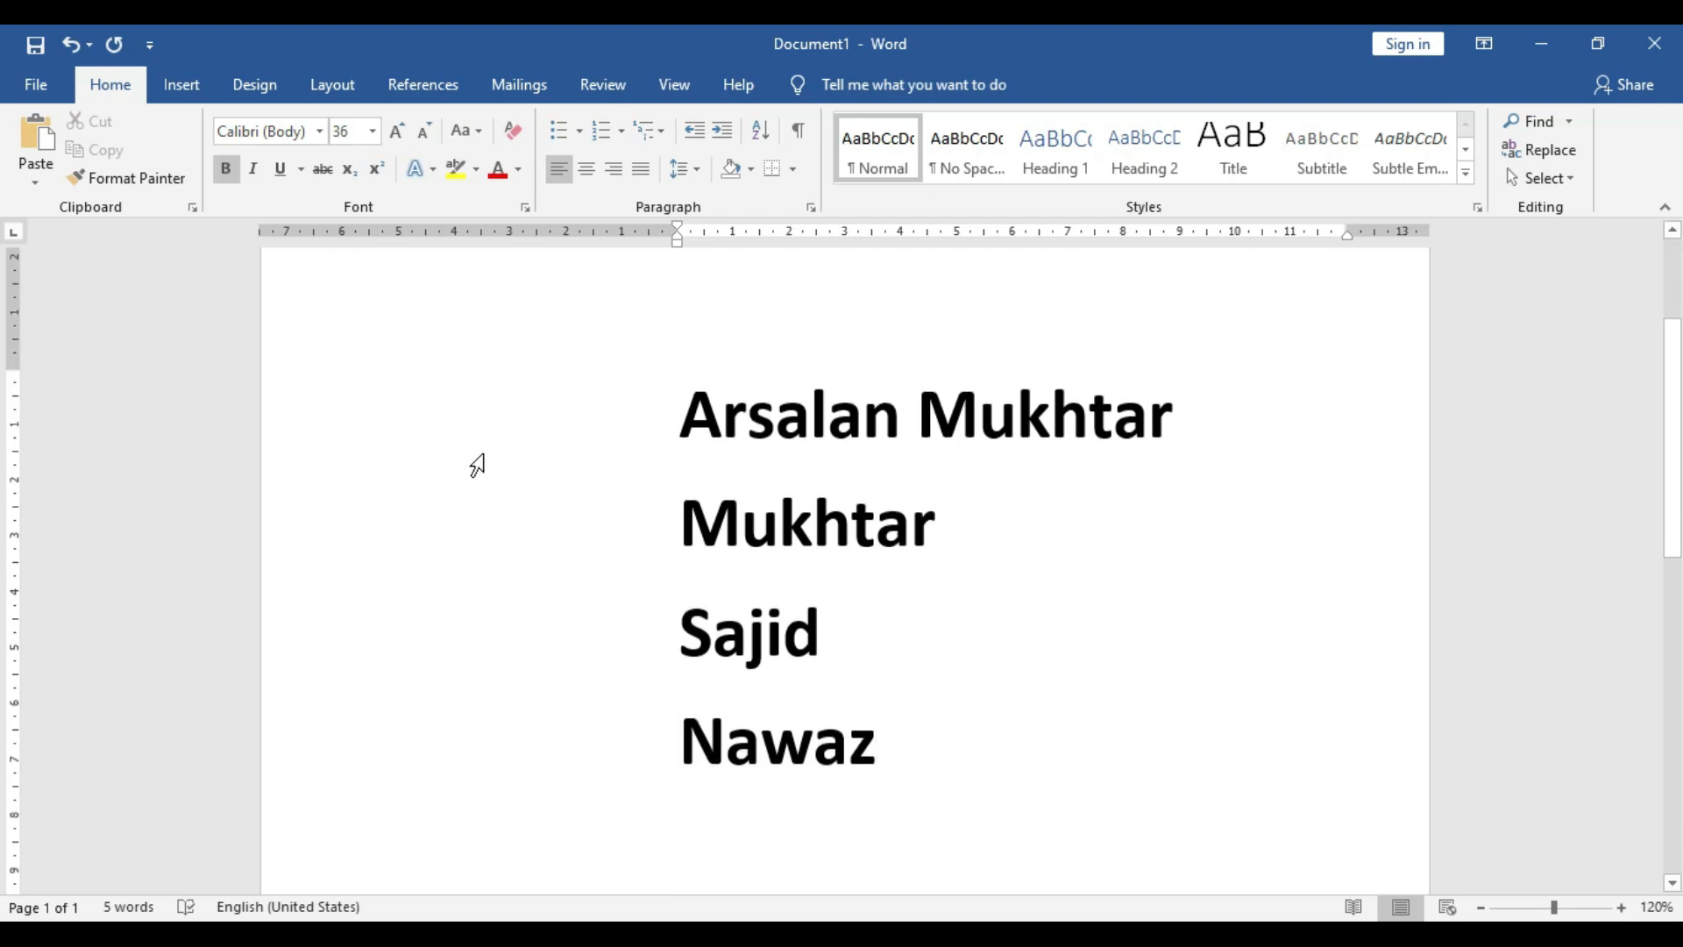
scroll(477, 465, up, 1)
scroll(523, 587, down, 1)
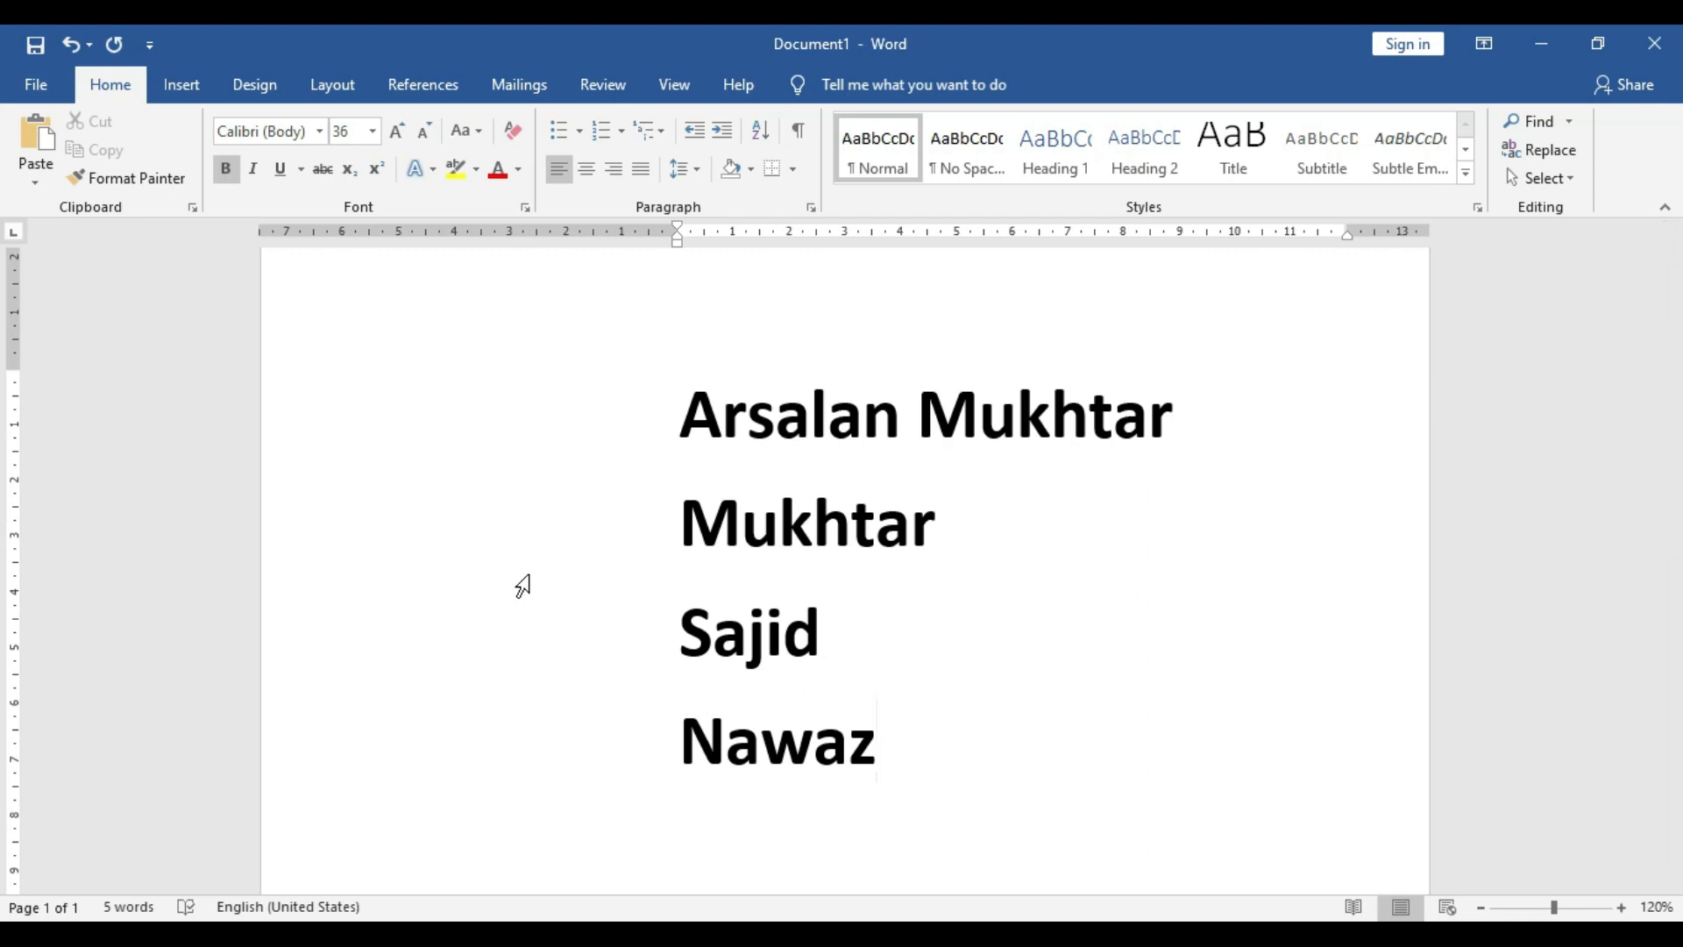
drag(910, 751, 702, 441)
key(Delete)
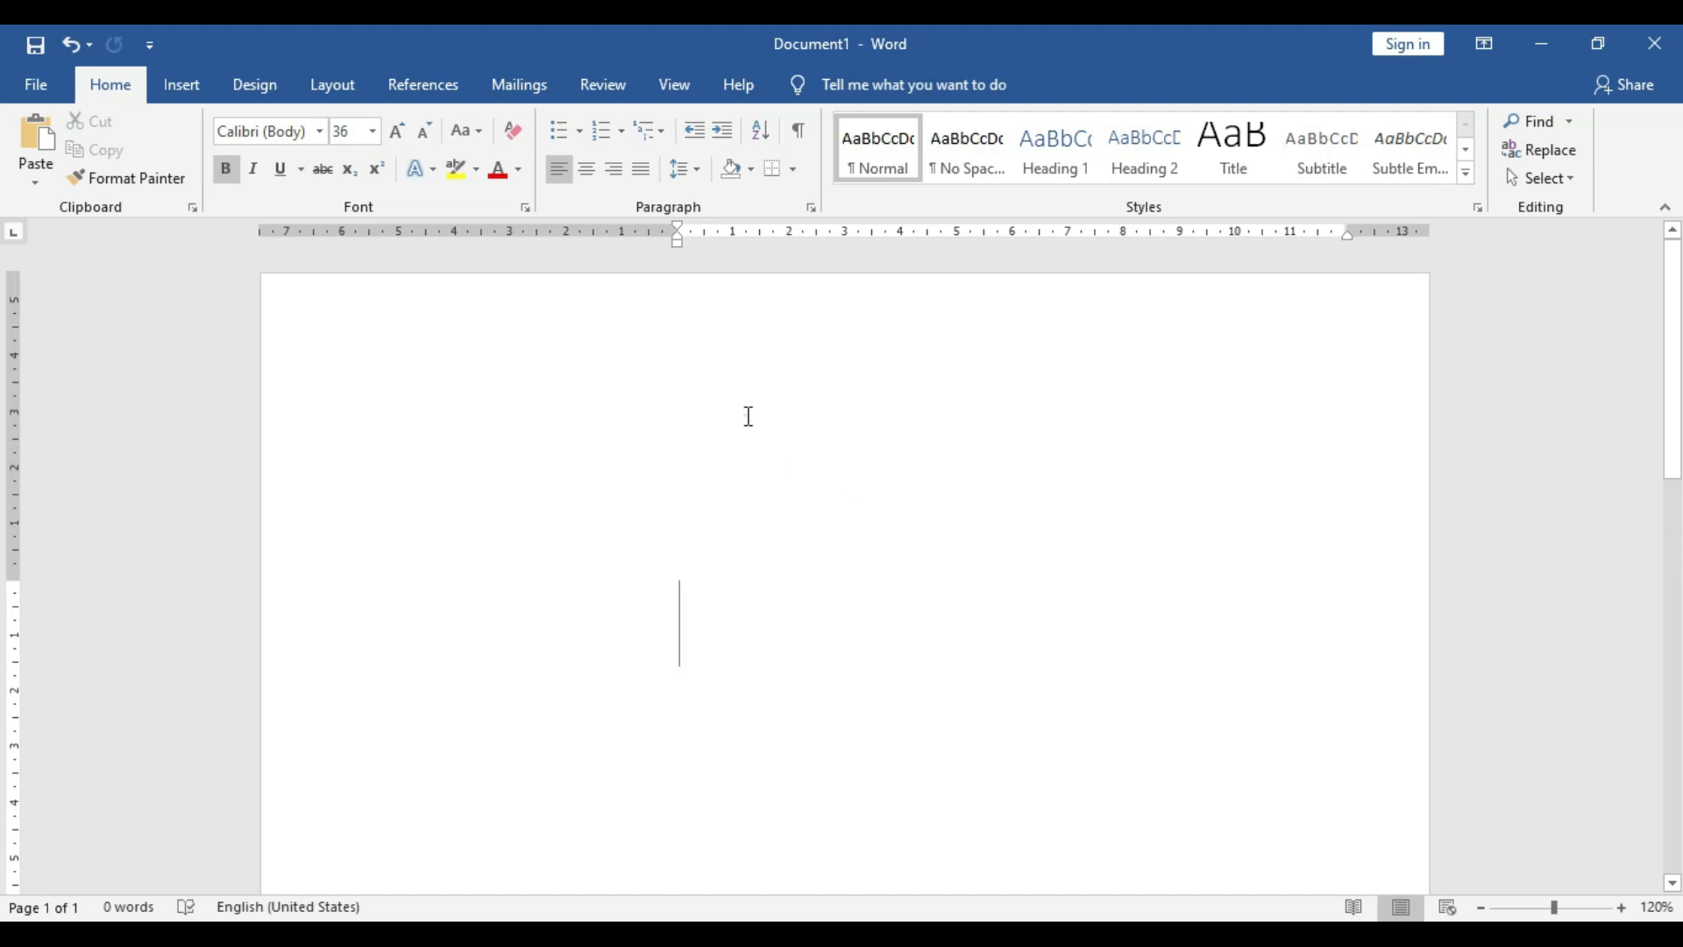
- Apply the Layout tab's Normal margins preset, 2.54 cm on every side
click(709, 345)
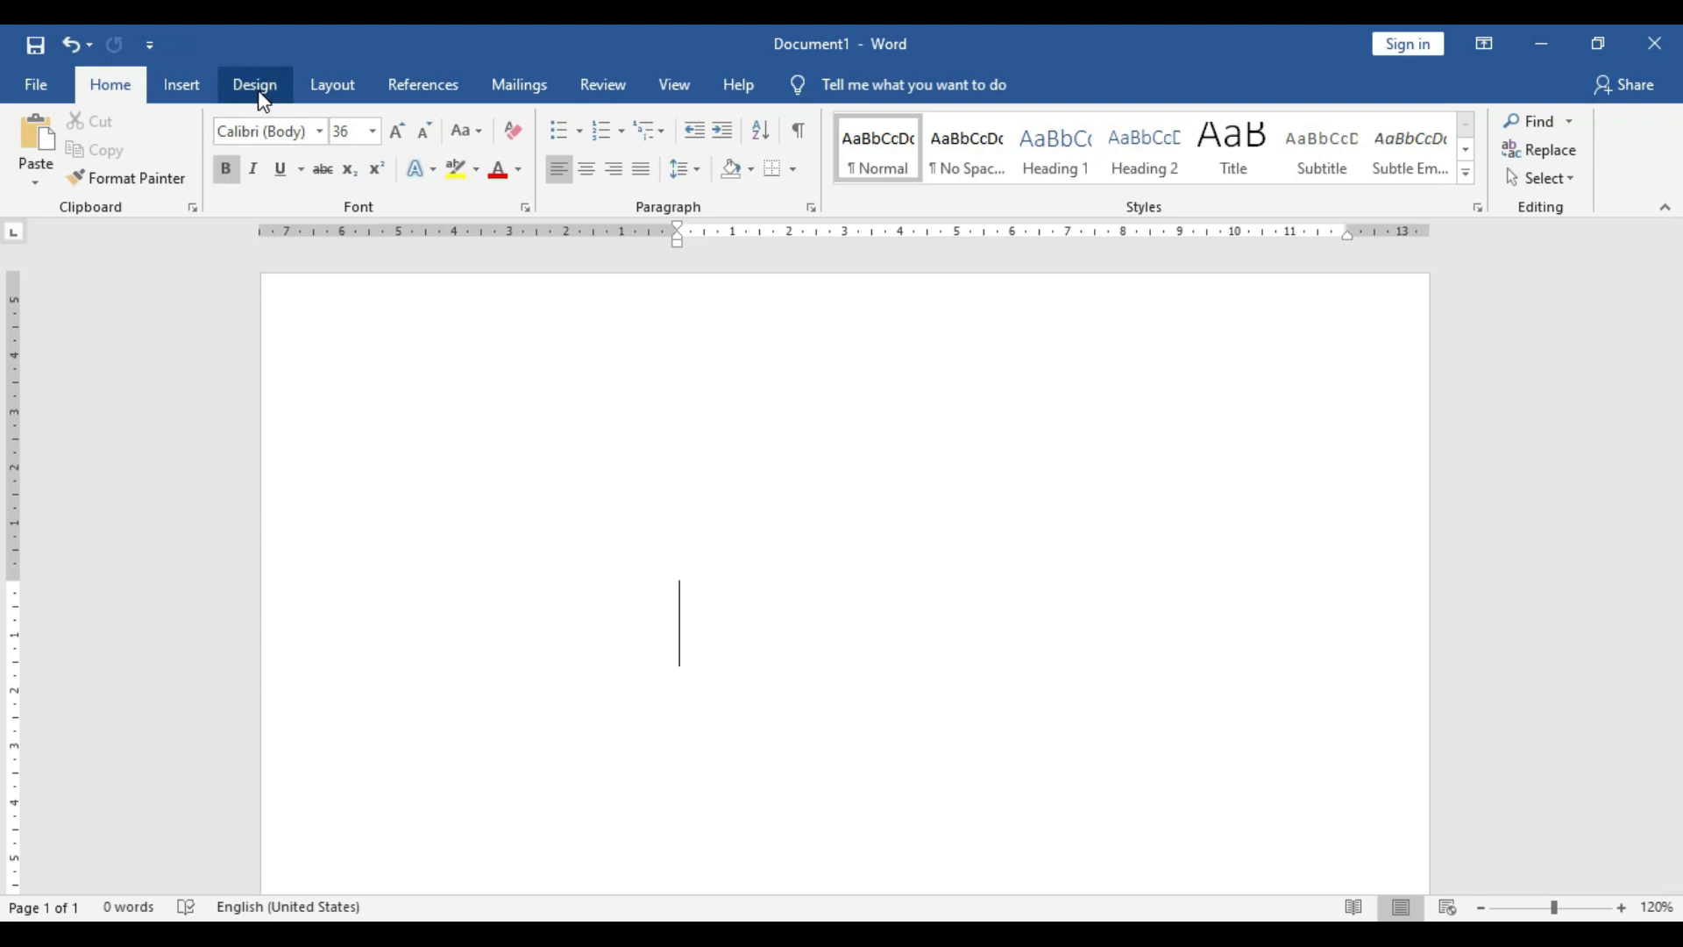
click(332, 87)
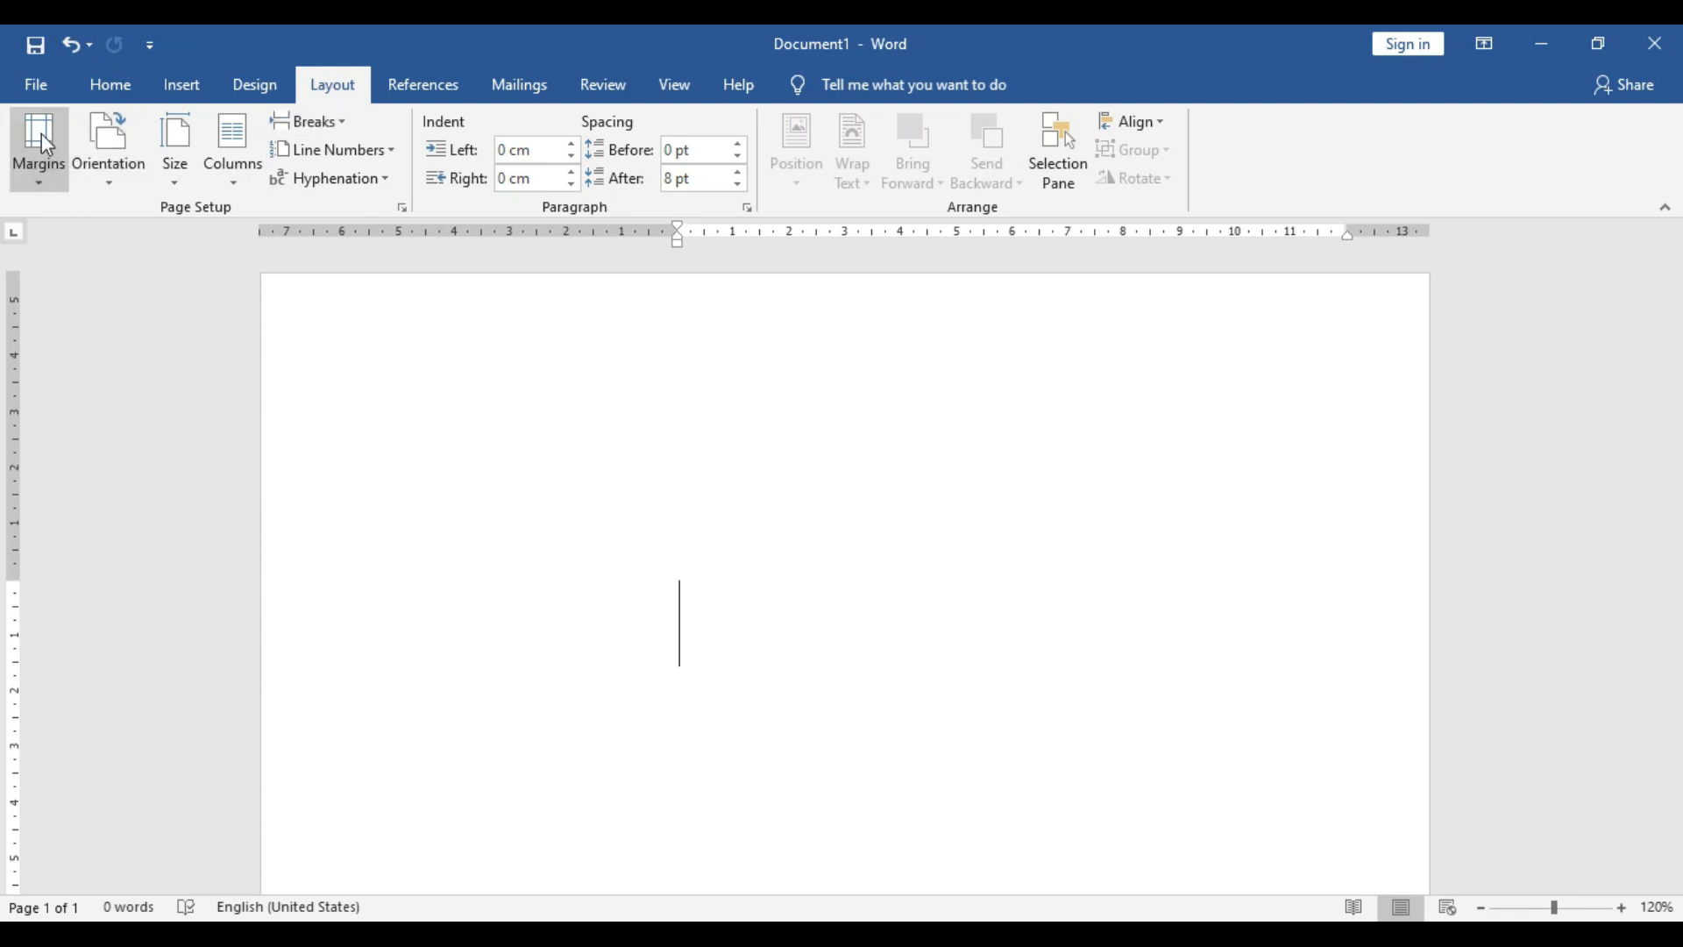
click(30, 161)
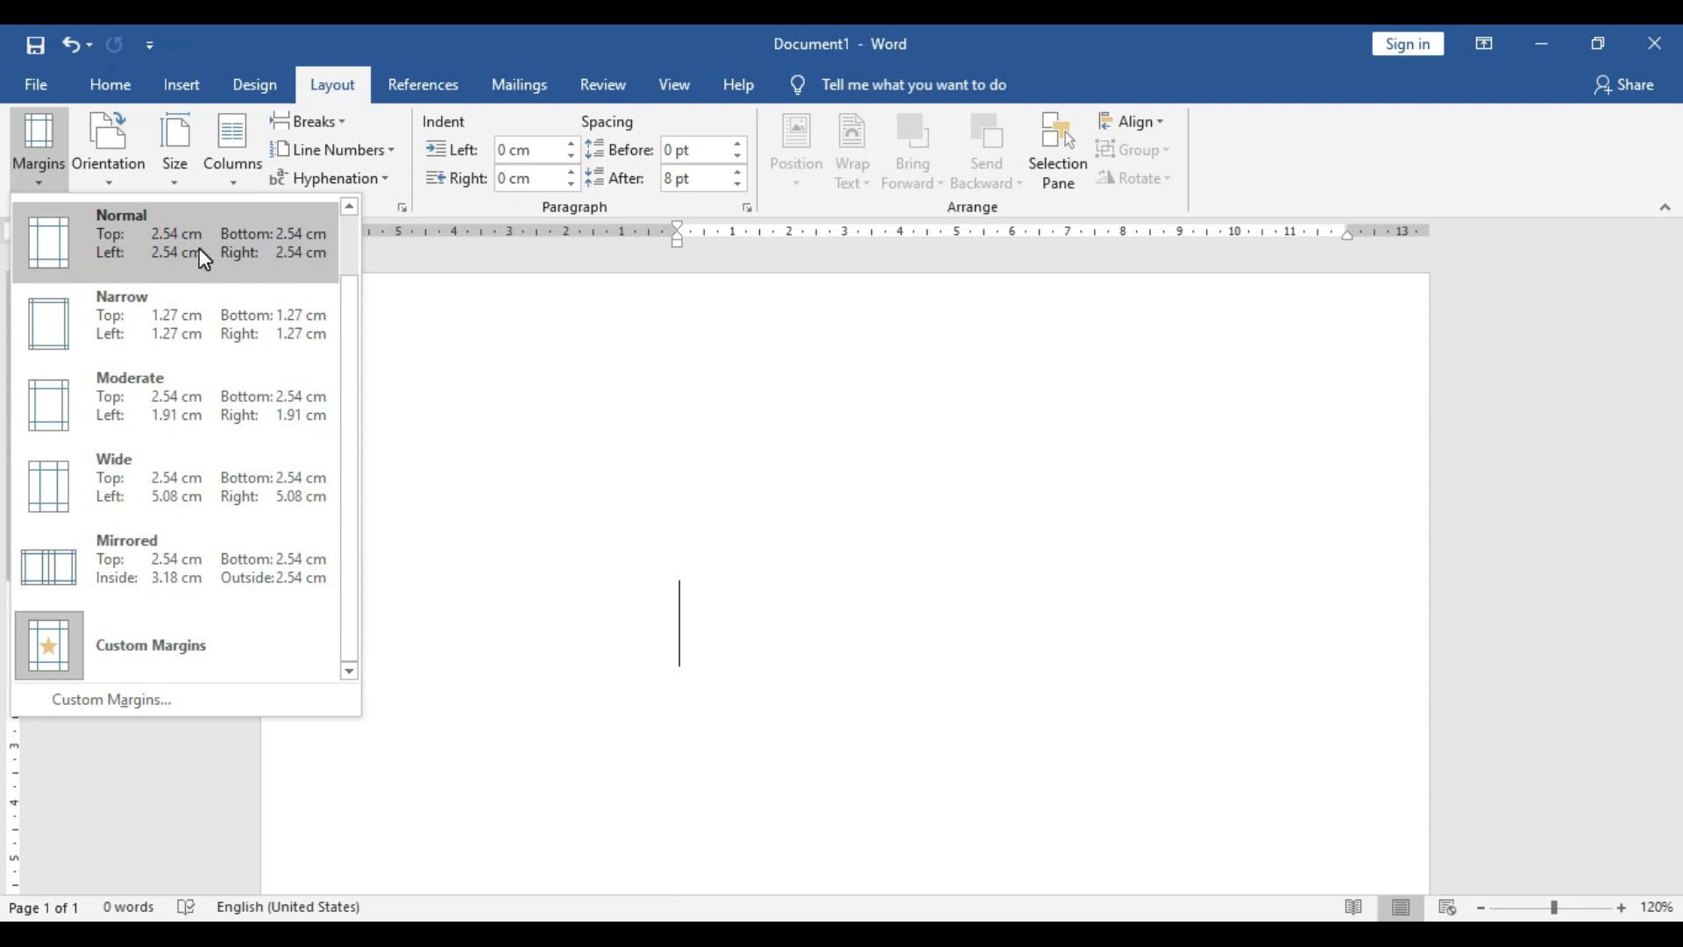
click(139, 269)
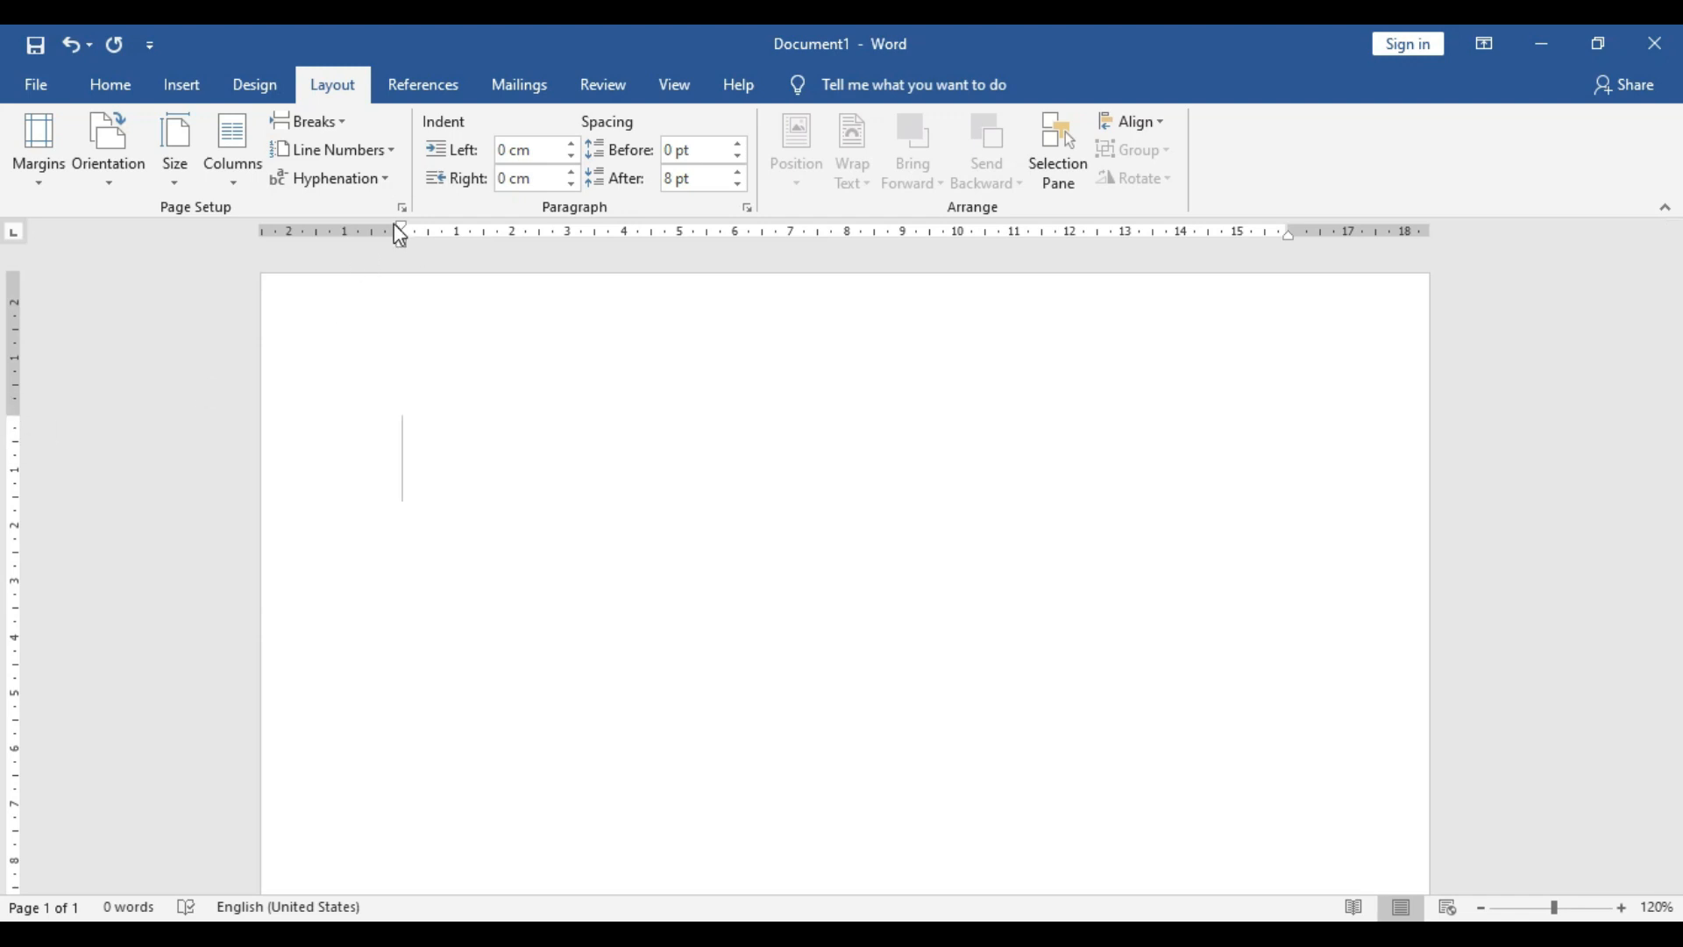
scroll(1494, 515, down, 15)
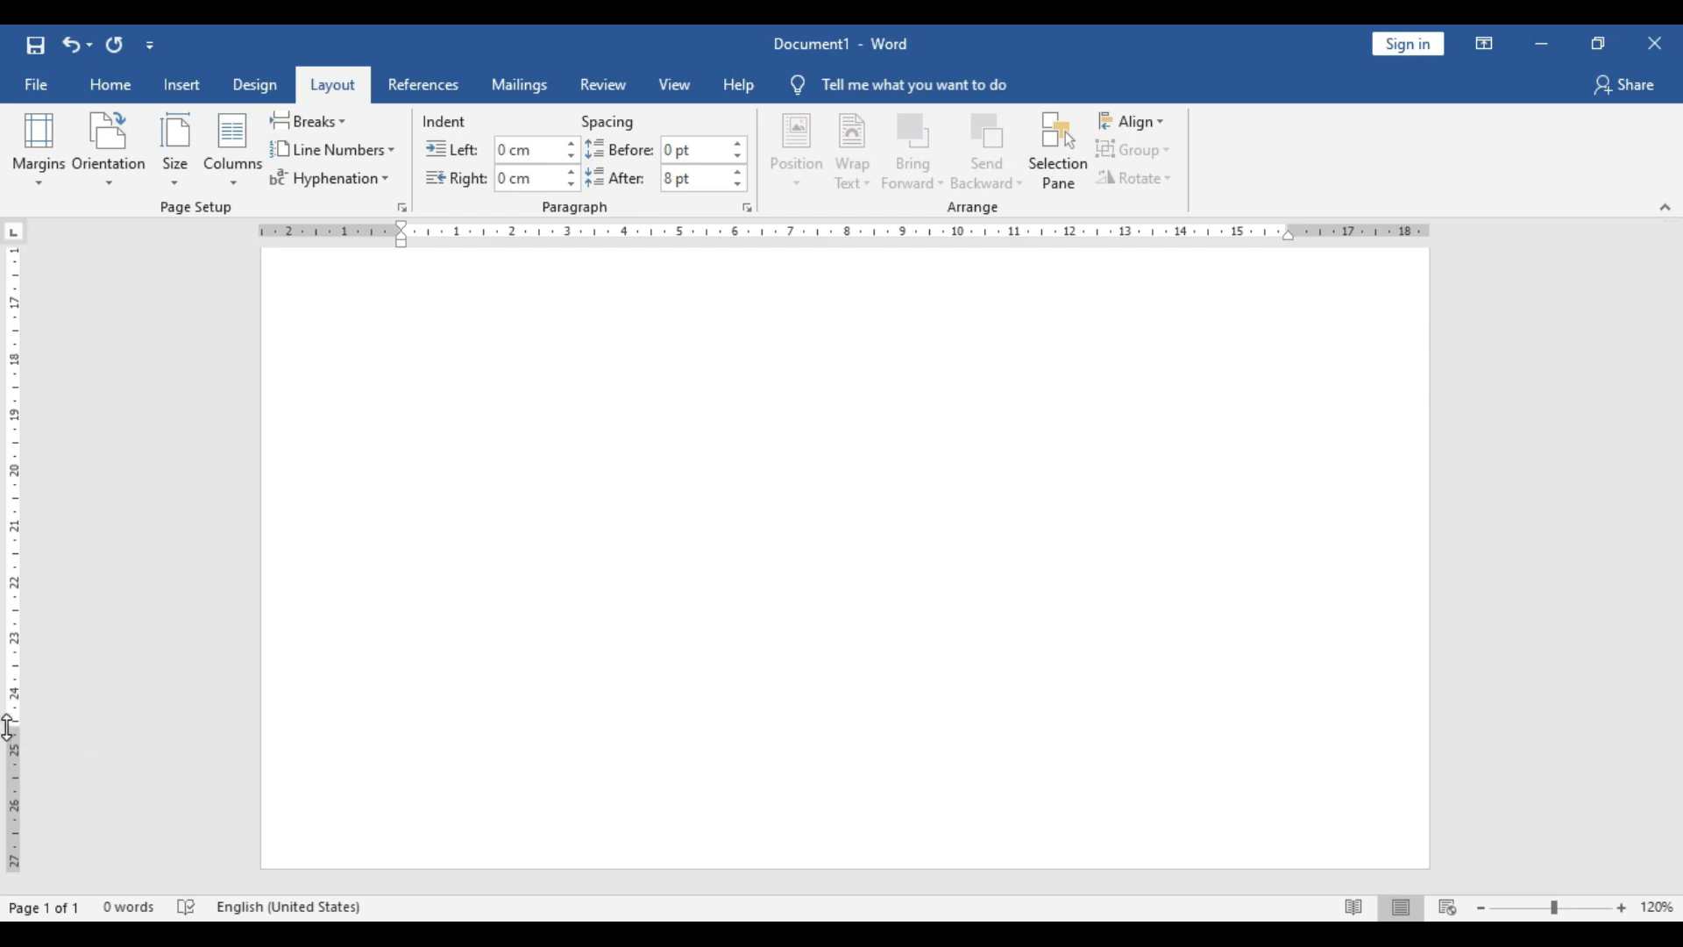
click(44, 733)
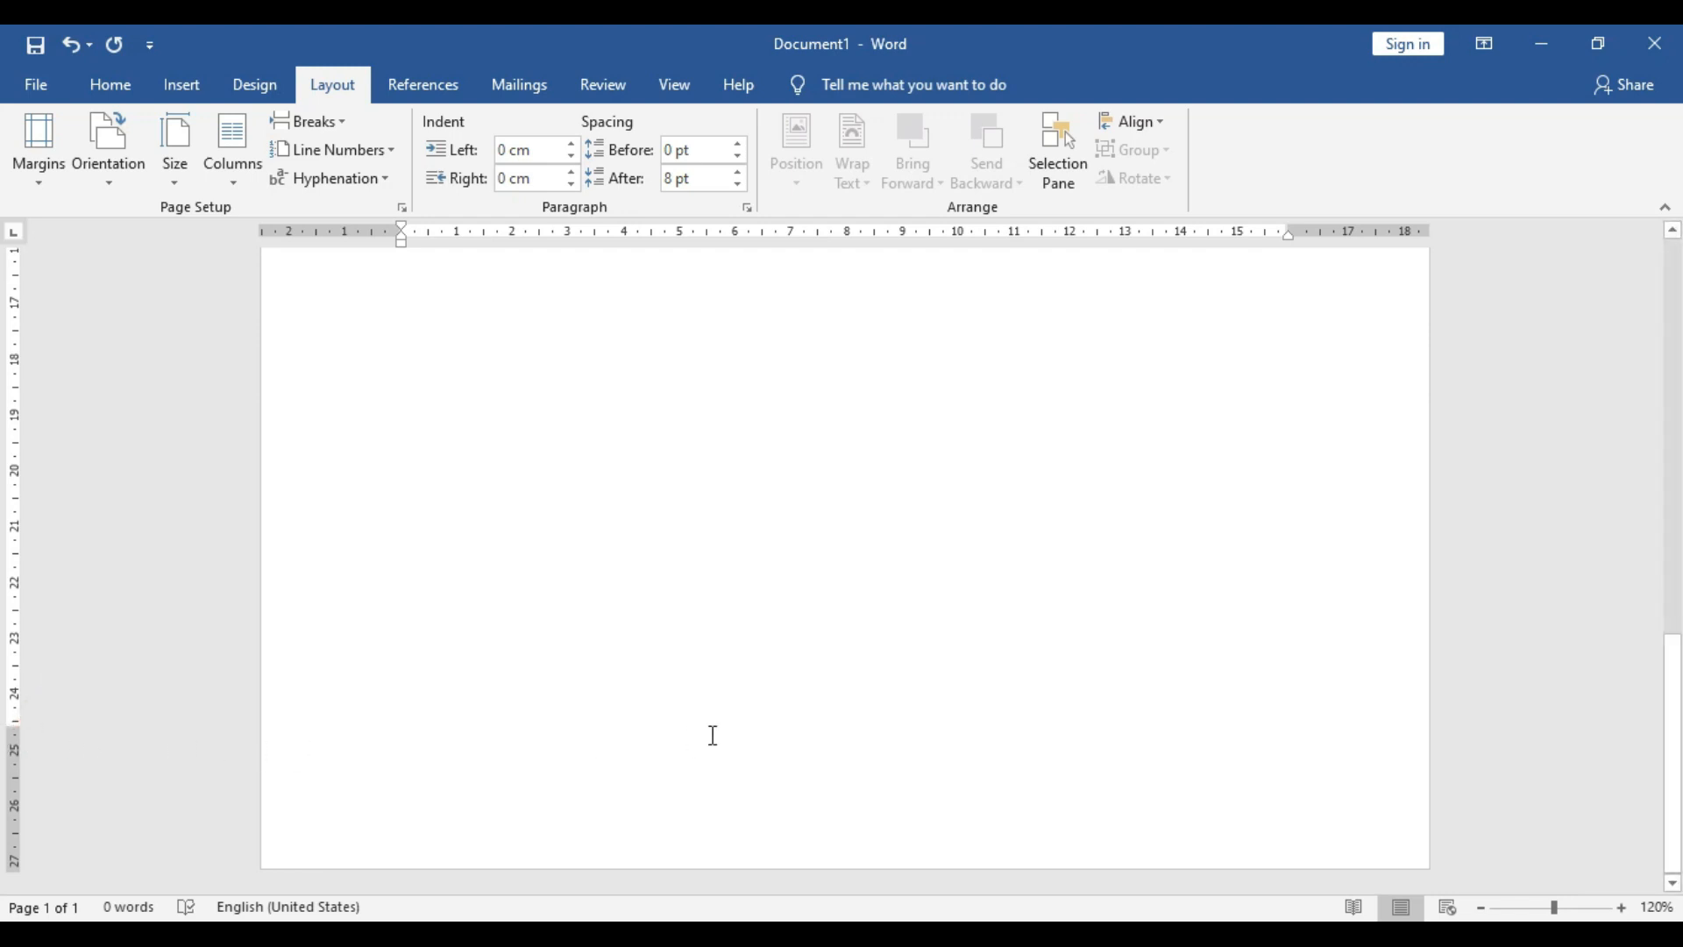
scroll(710, 735, up, 10)
scroll(711, 734, up, 3)
click(481, 496)
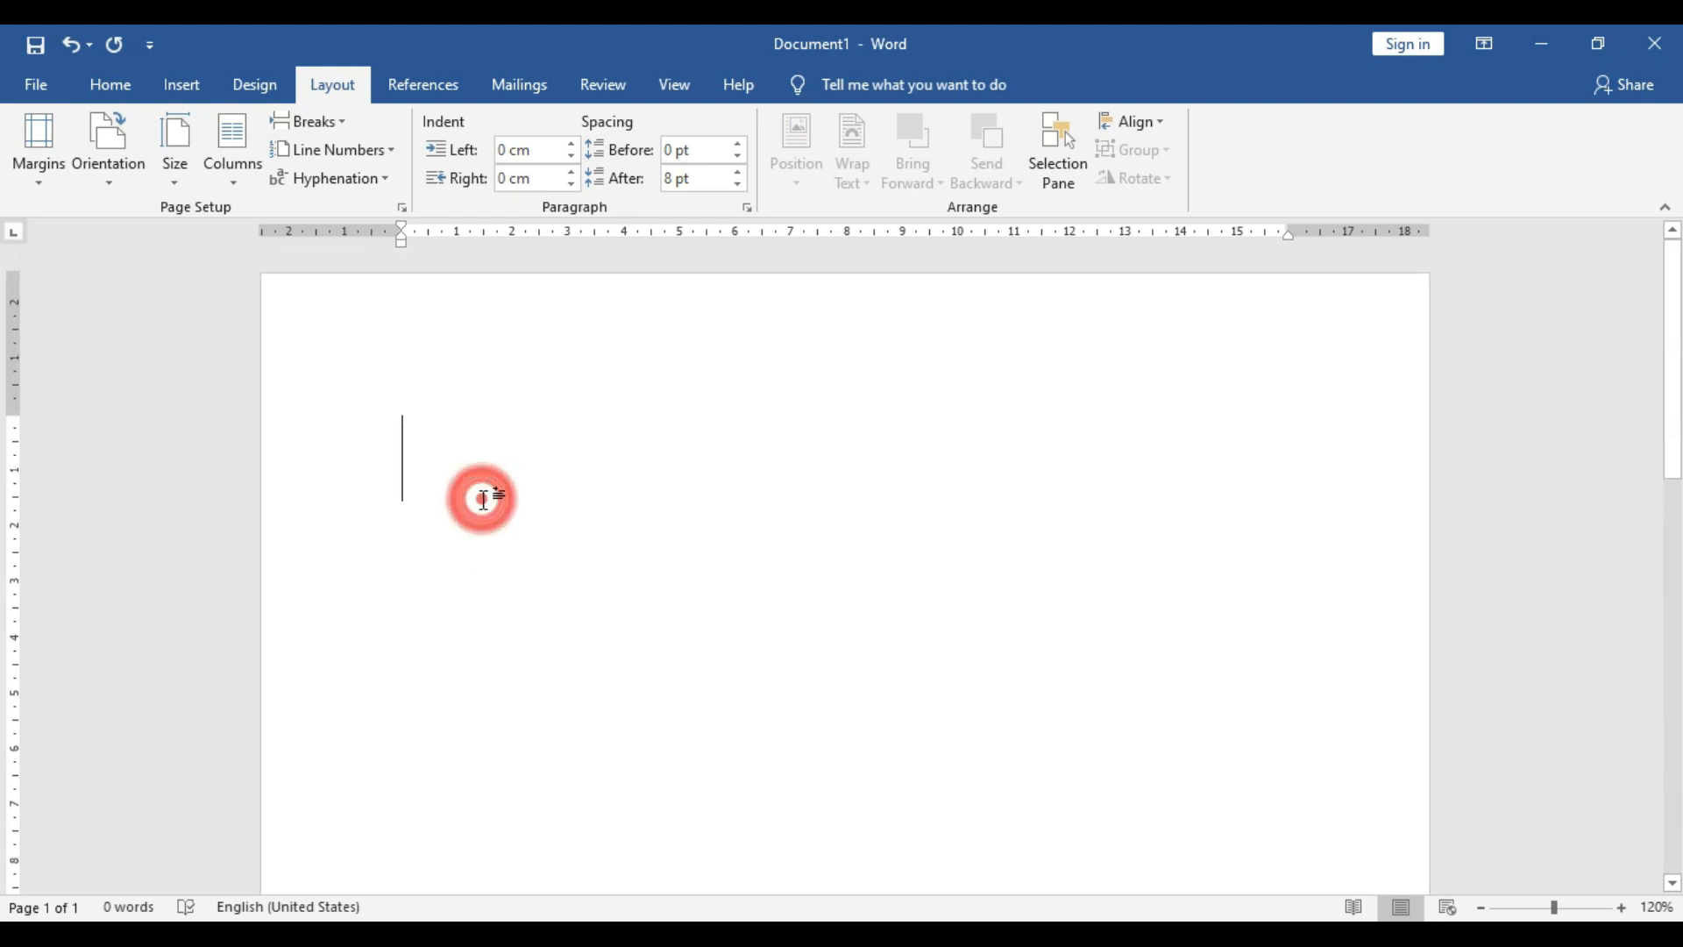
text(A)
key(Return)
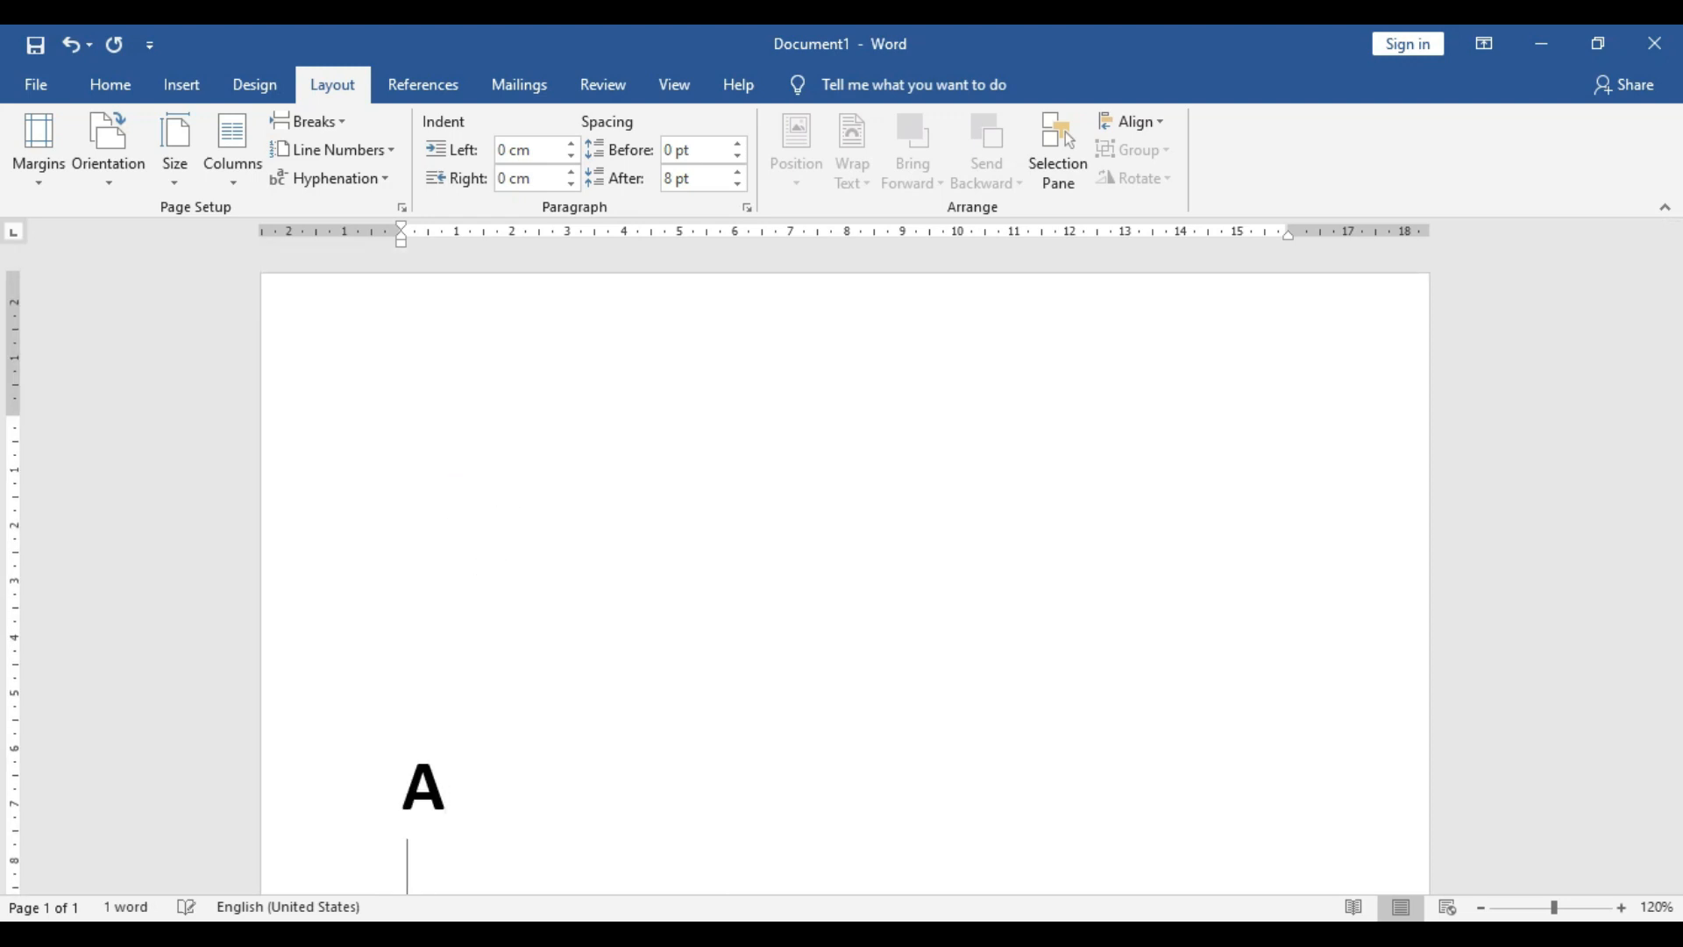
text(A)
key(Return)
text(A A A A A A A A)
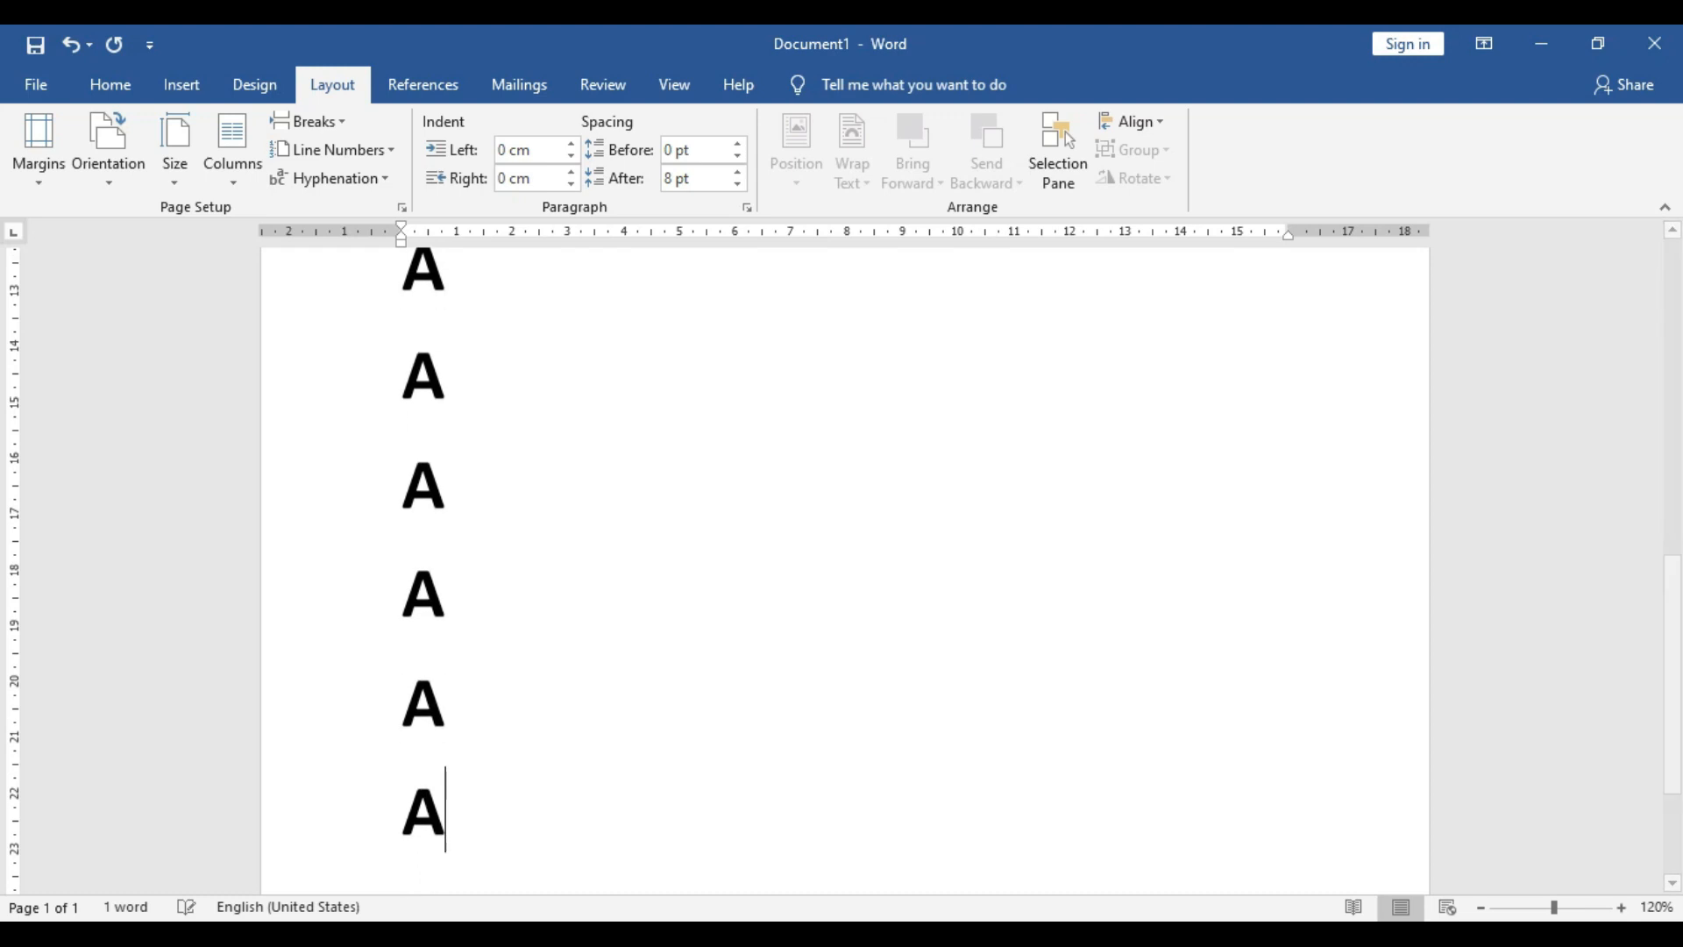
scroll(488, 500, up, 3)
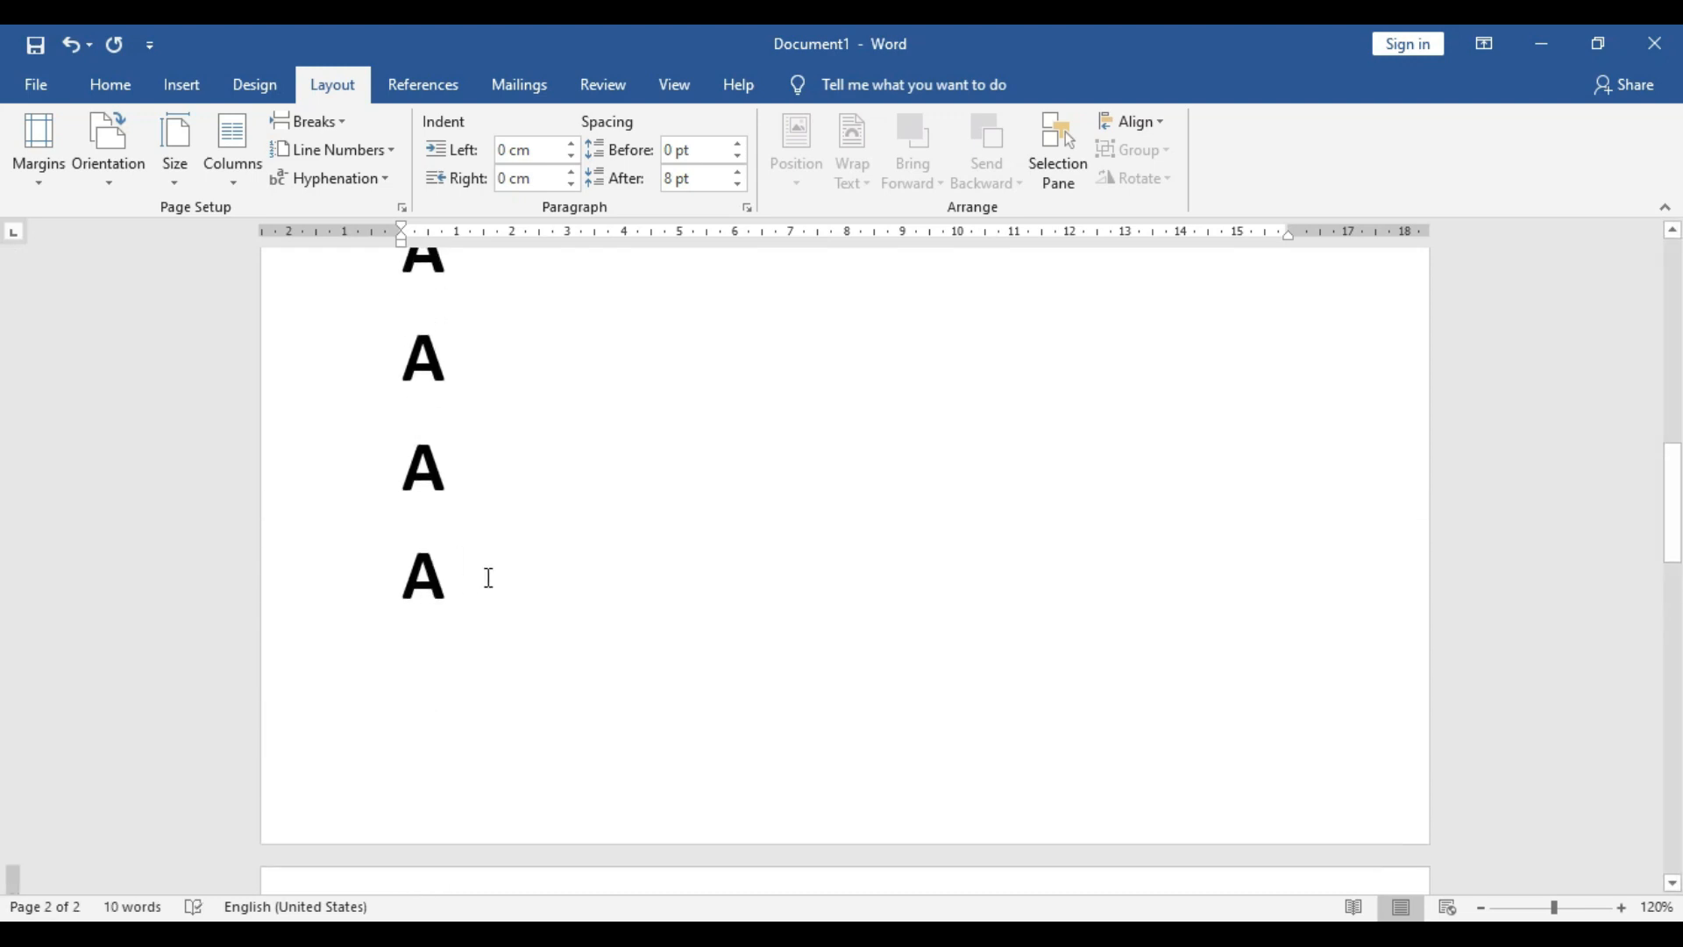
click(487, 576)
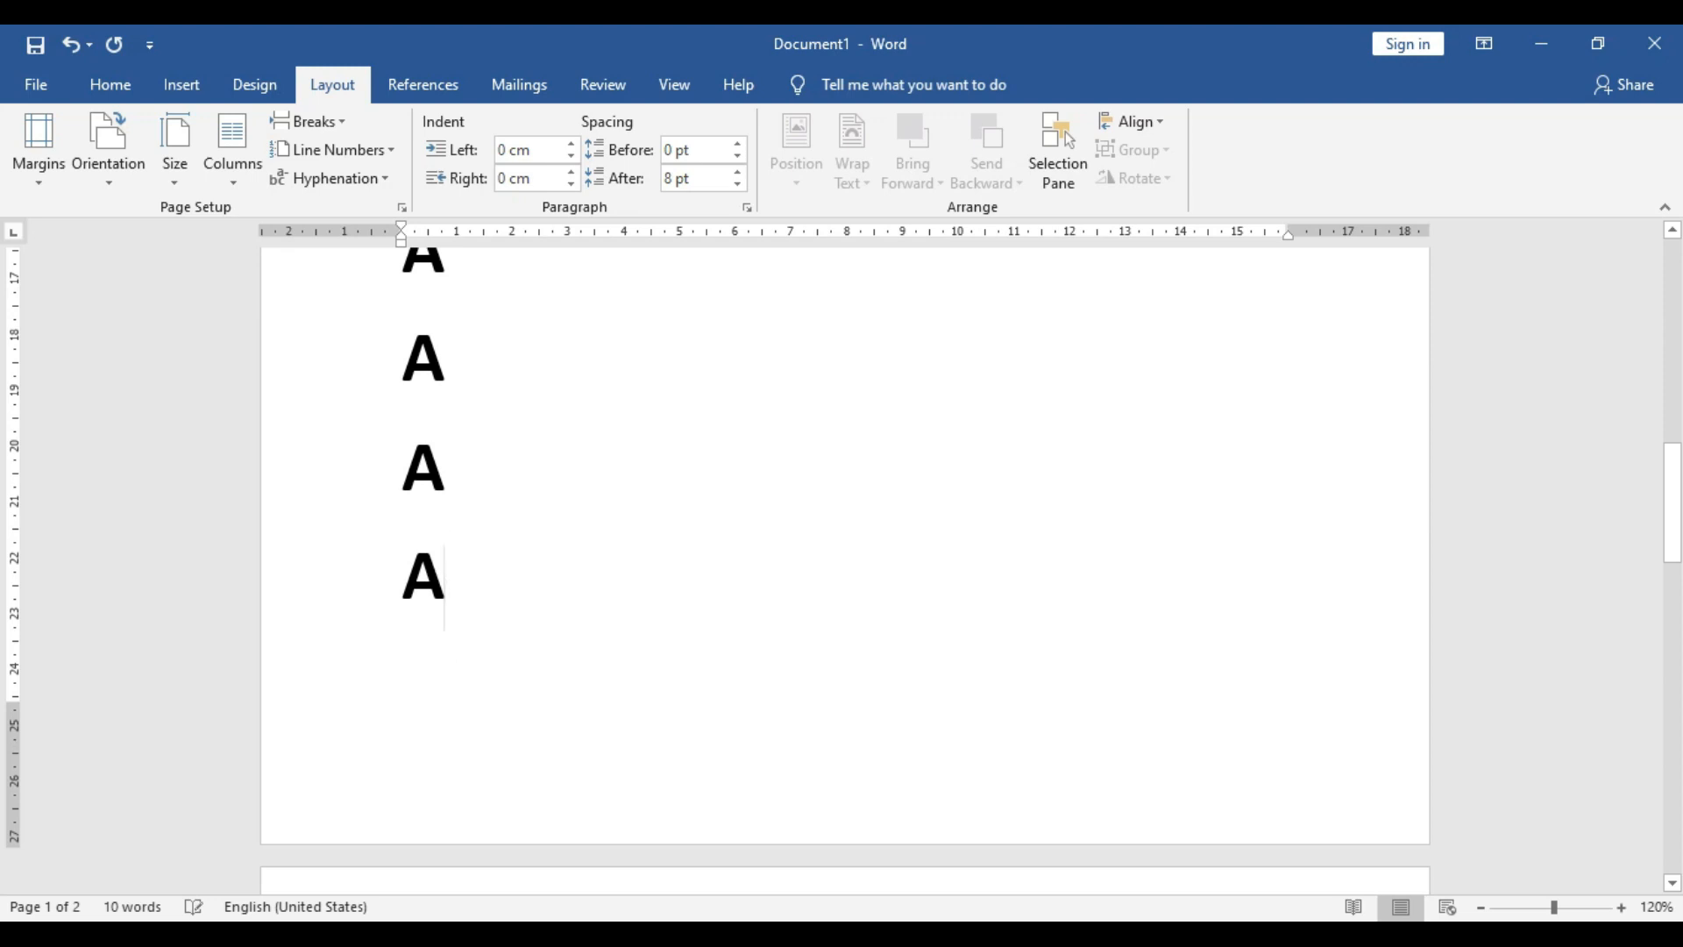
key(Down)
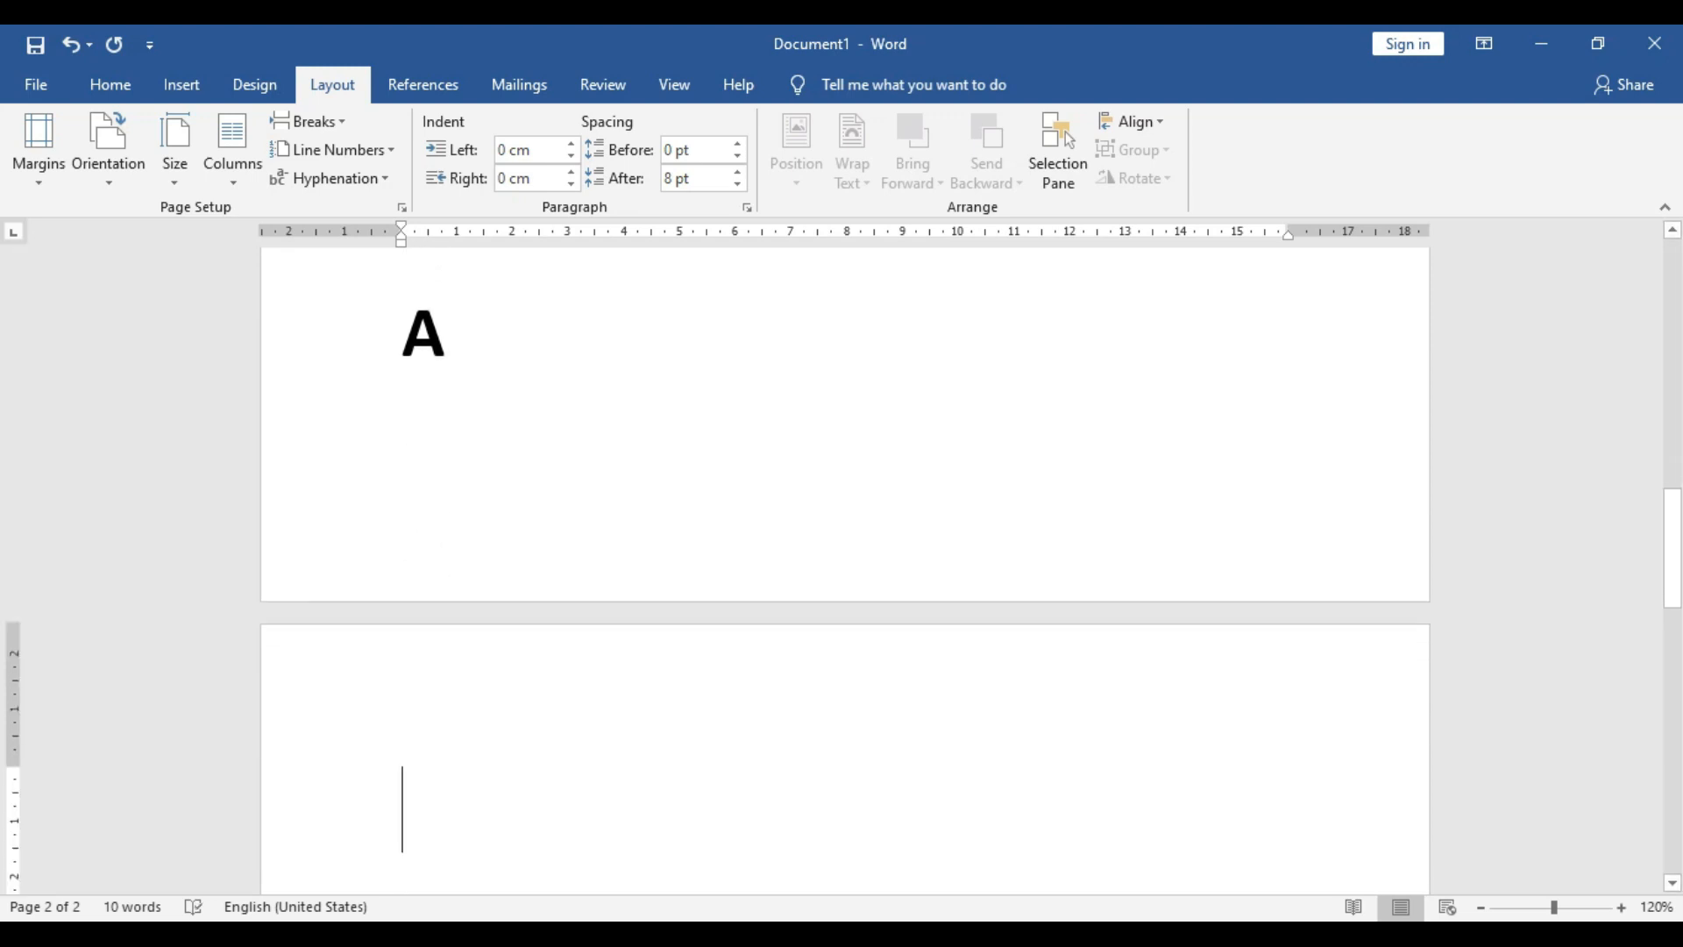
key(ctrl+z)
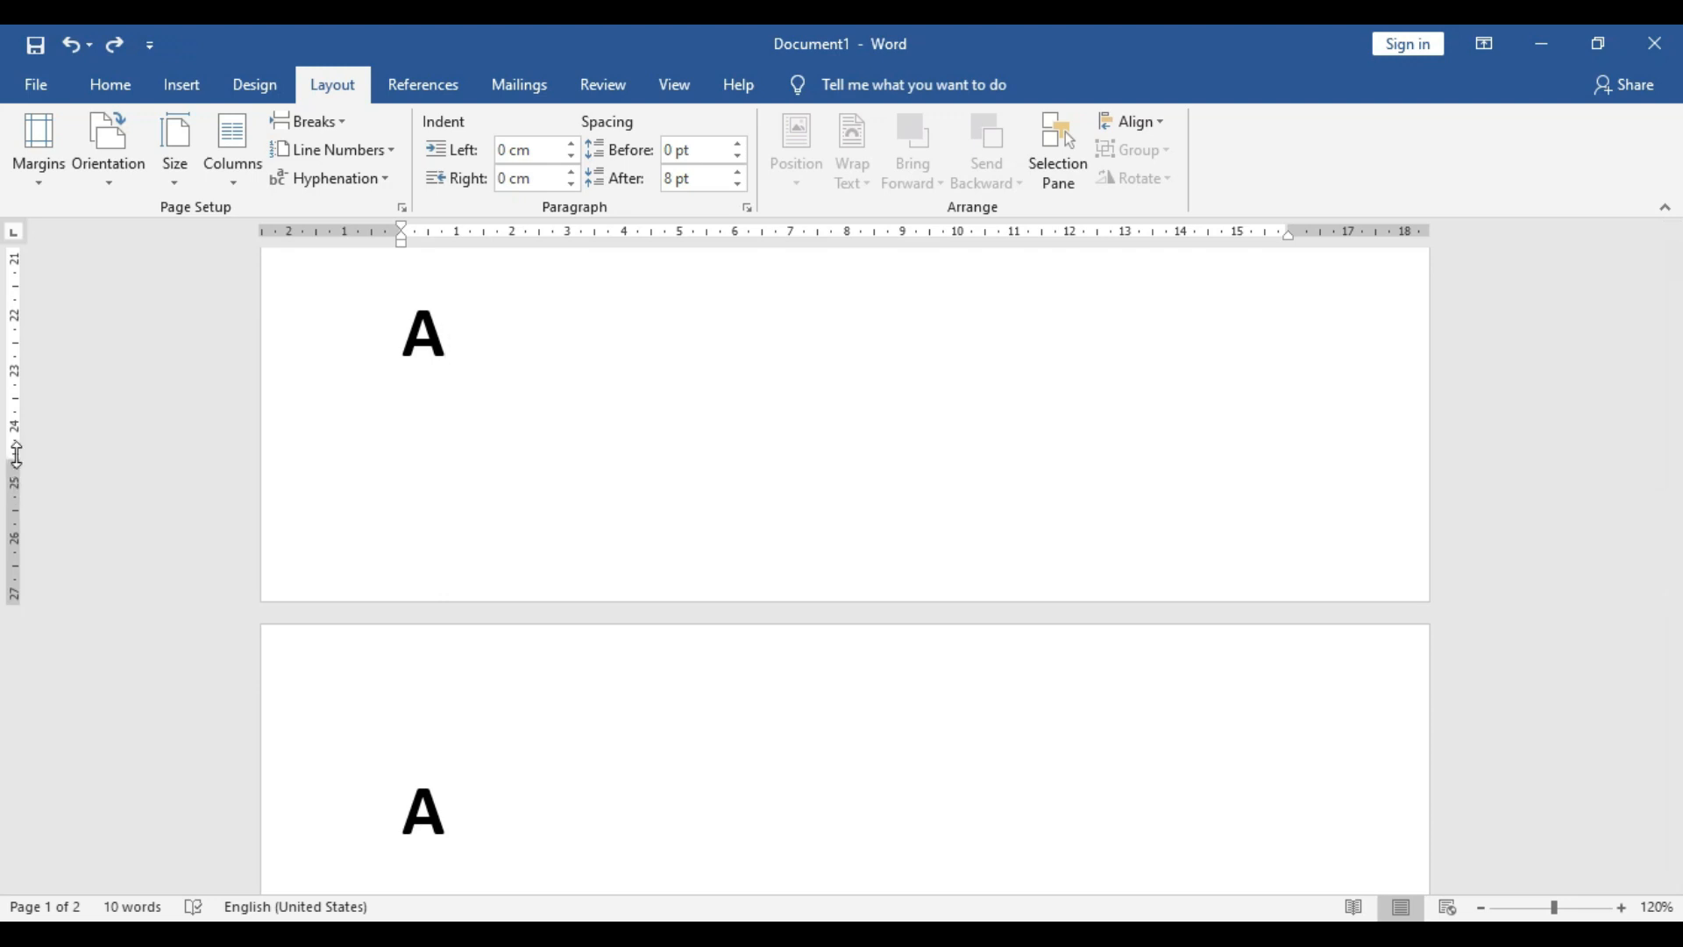
key(Down)
key(BackSpace)
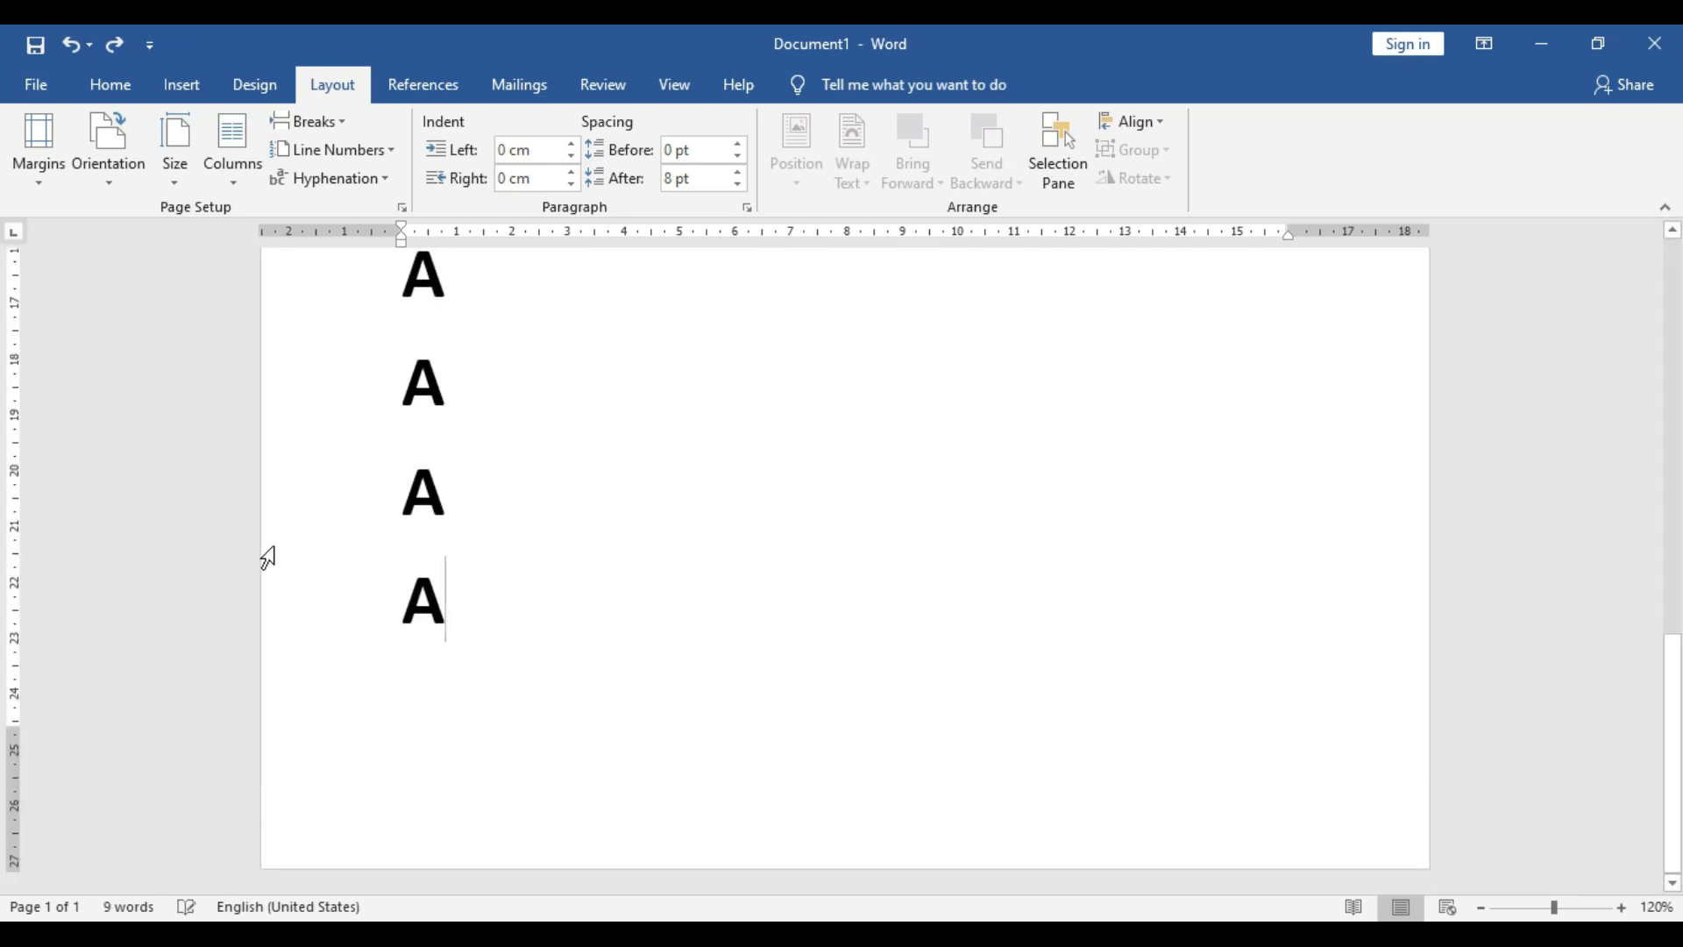
drag(498, 763, 327, 305)
scroll(327, 305, up, 6)
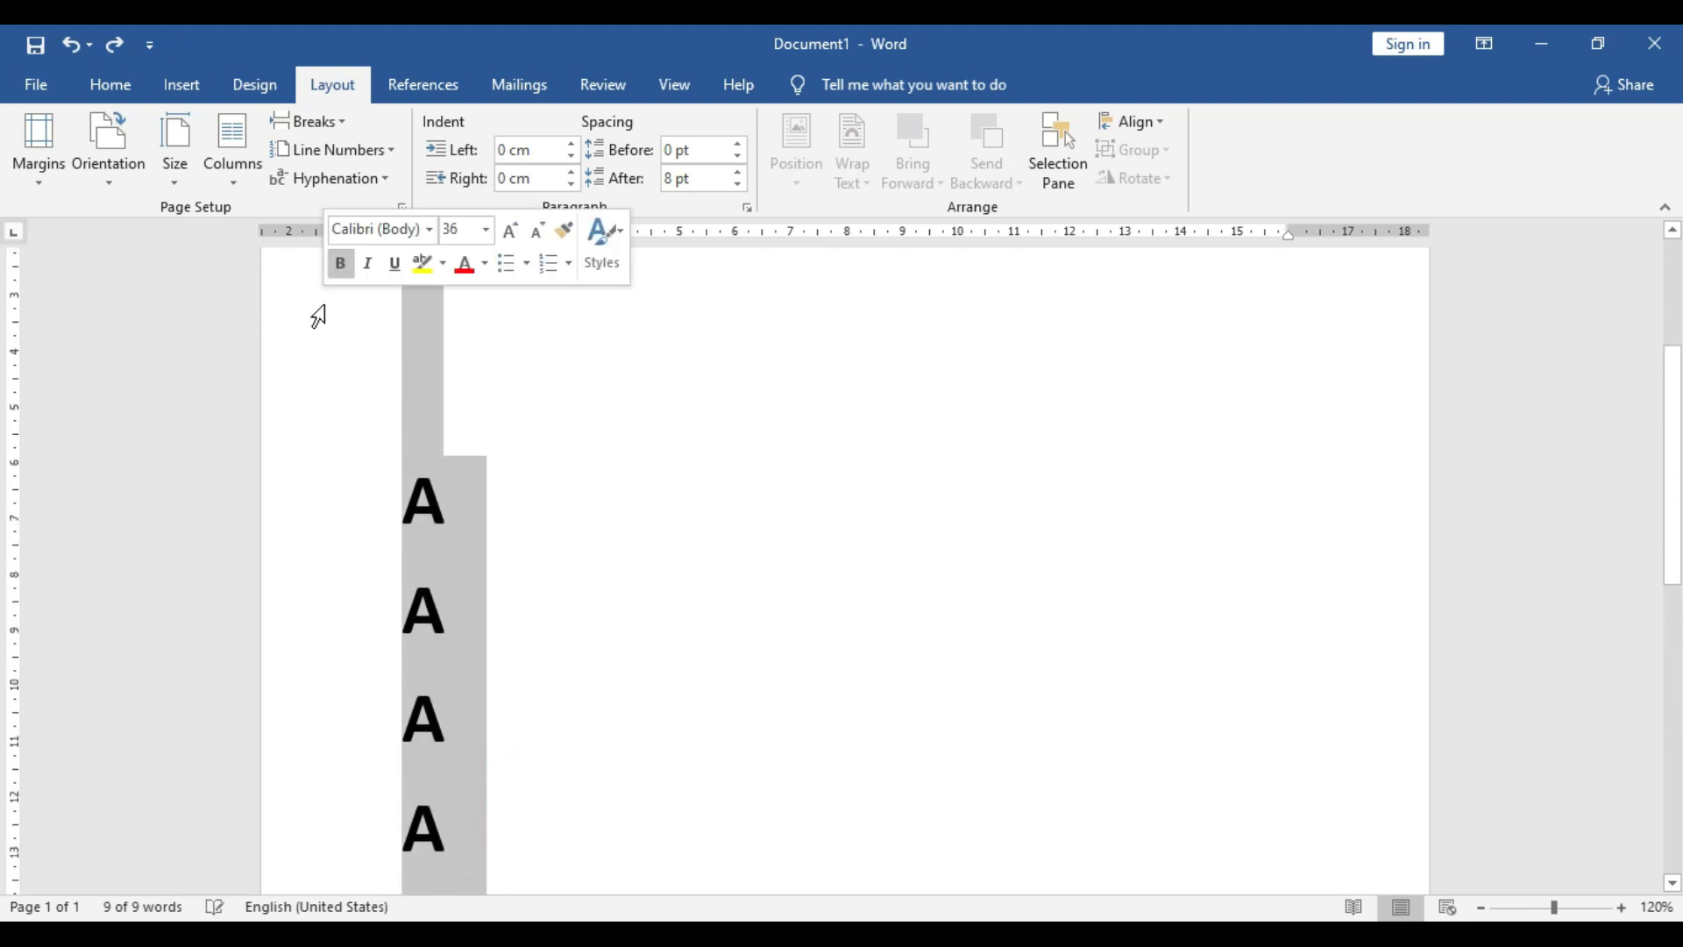
key(Delete)
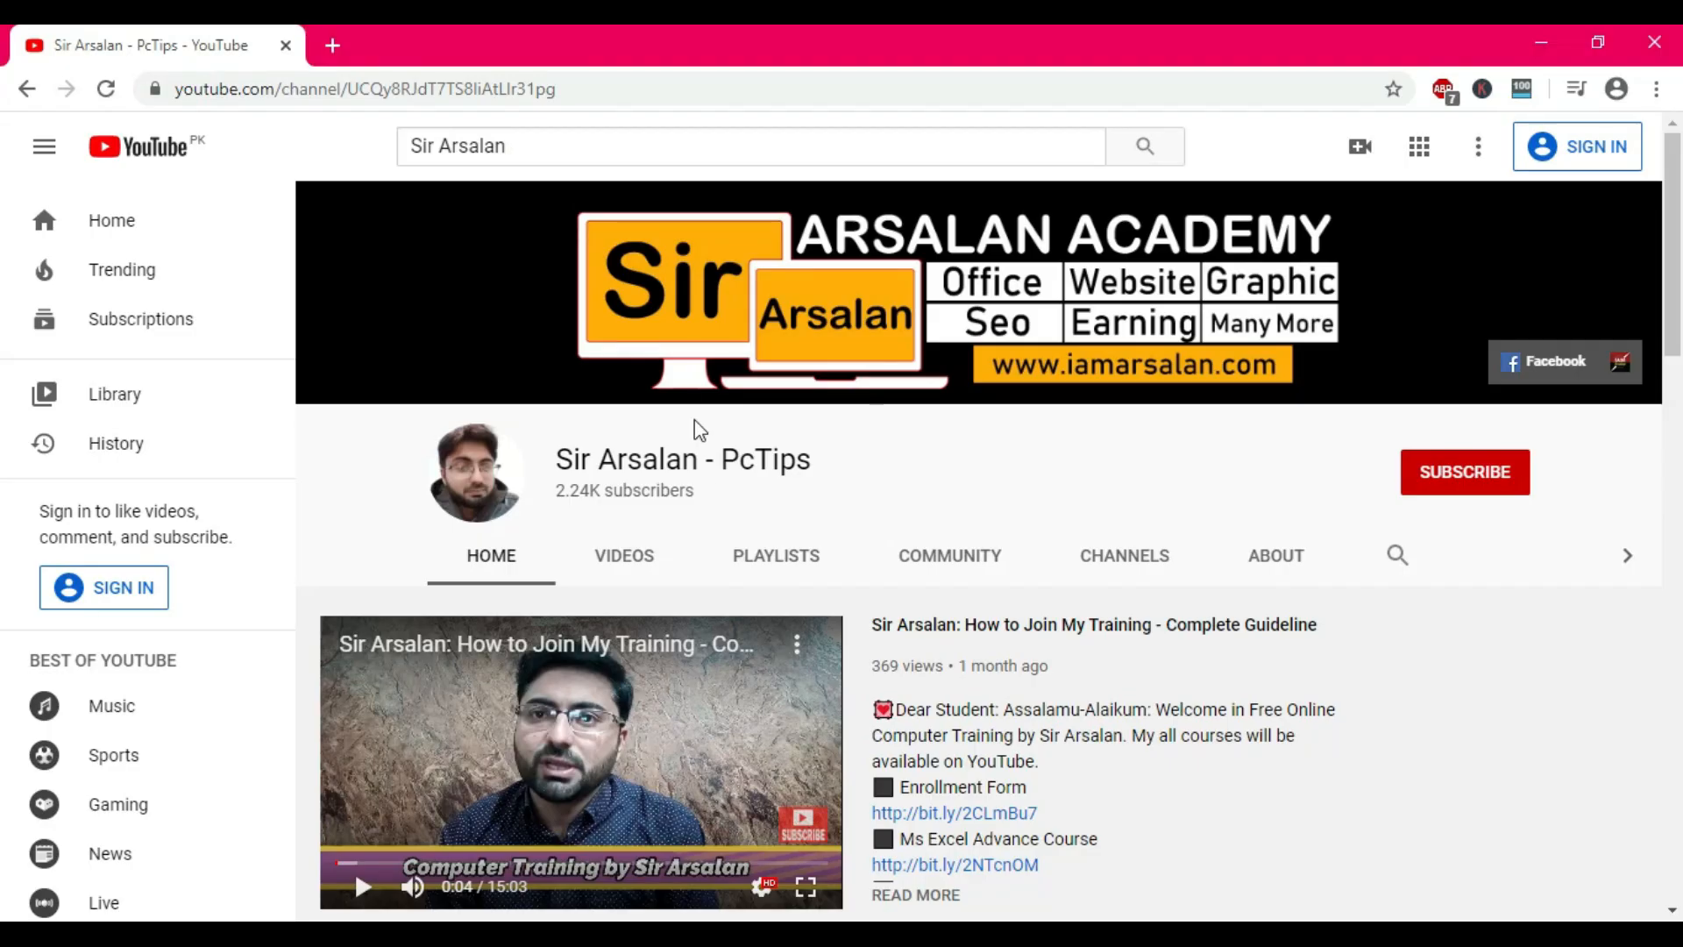
- Search 'Pakistan' in a new tab and open the Pakistan Wikipedia article
click(333, 46)
text(pAKISTAN)
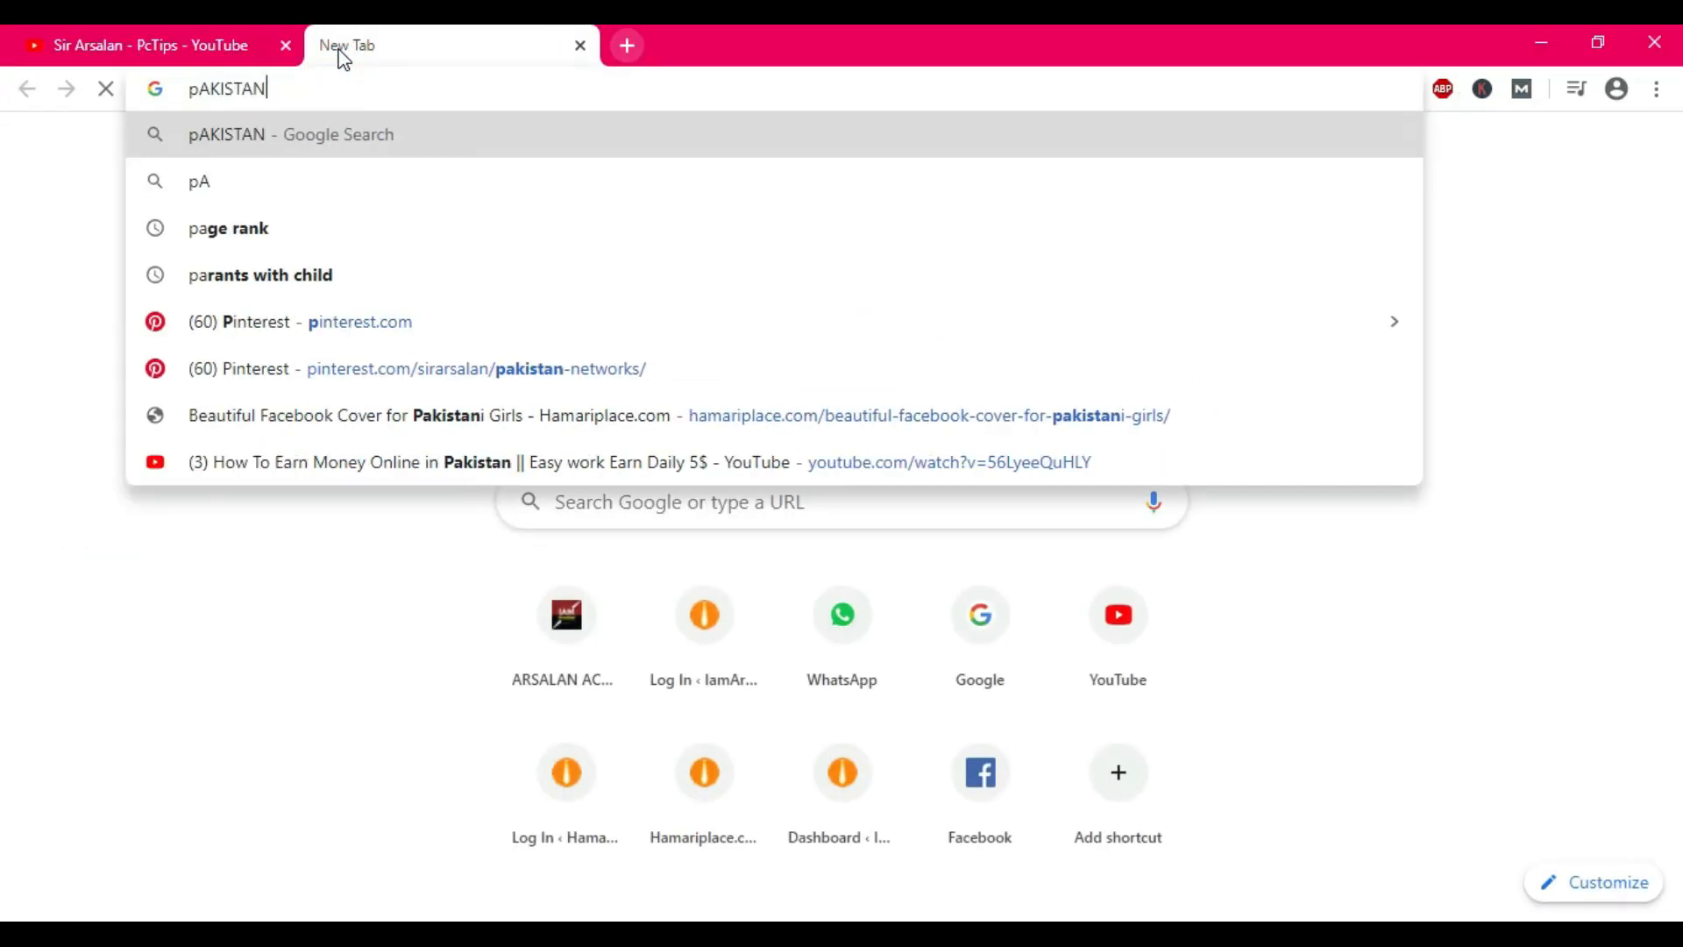
key(Return)
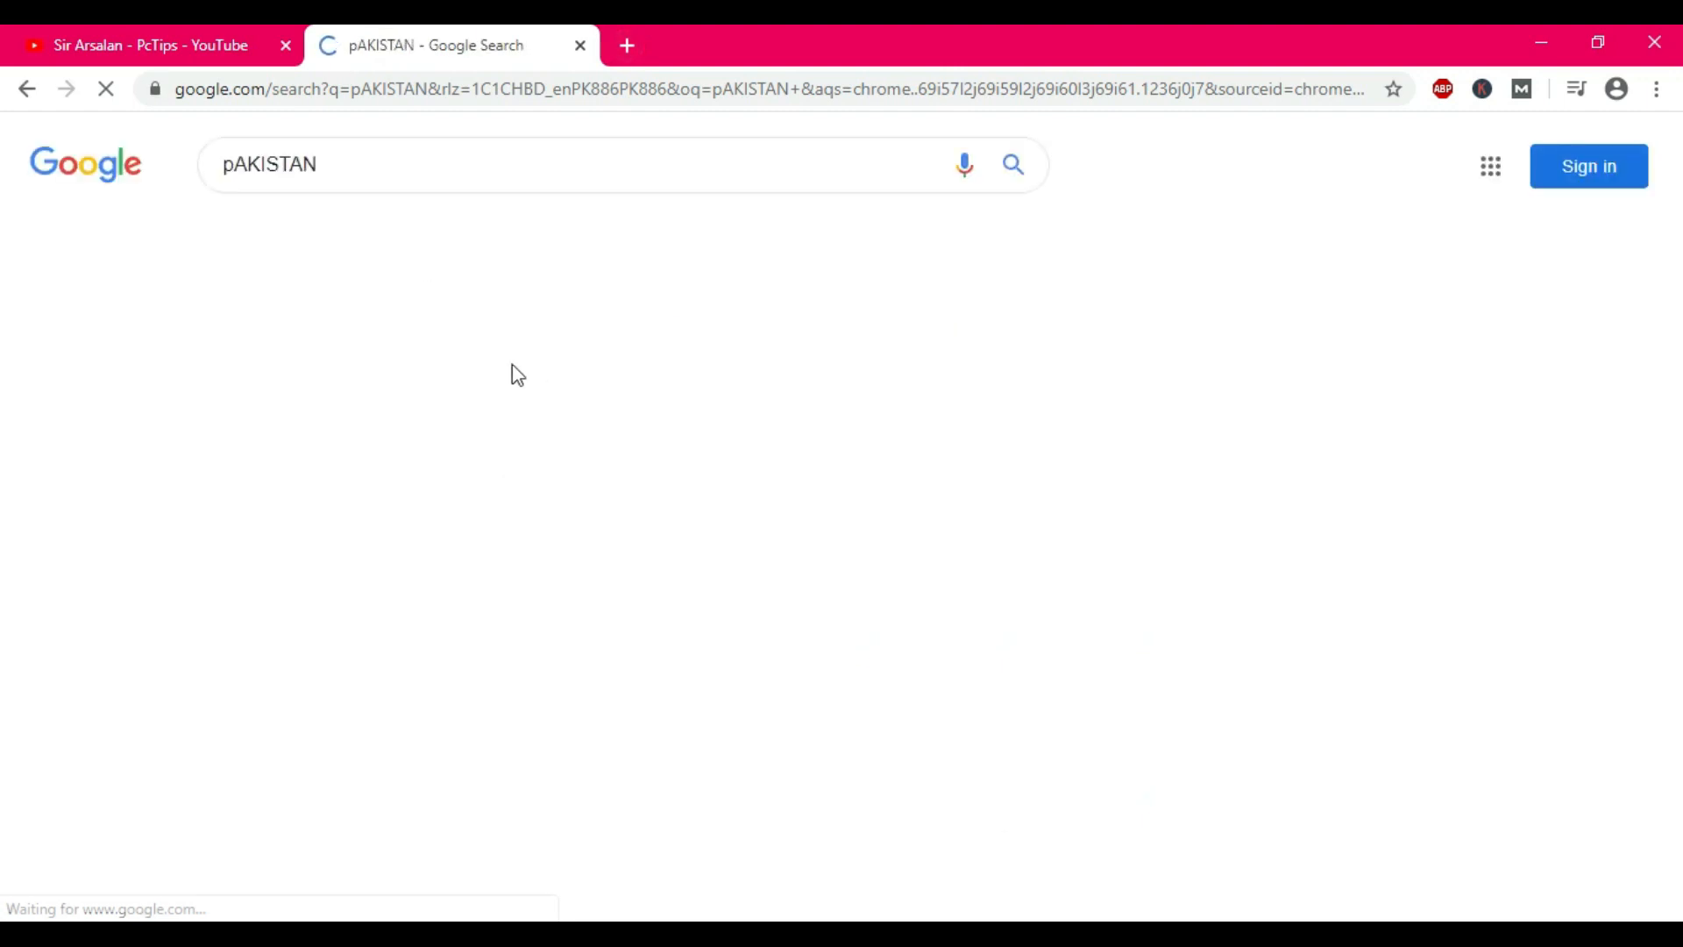
scroll(399, 569, down, 3)
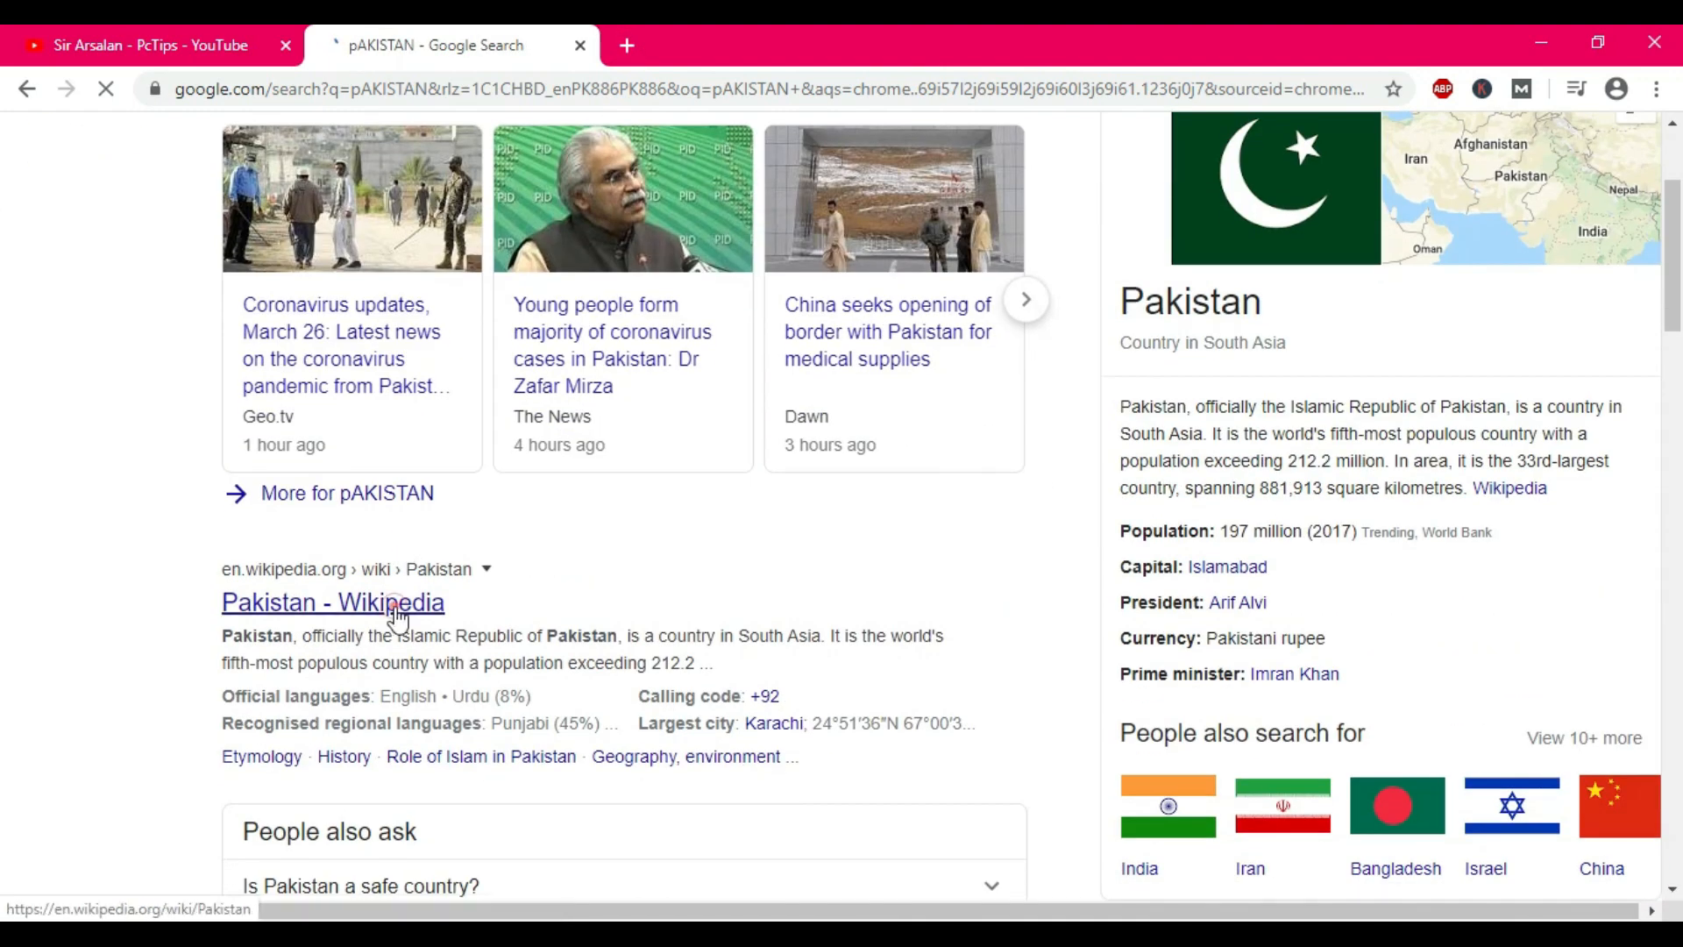
click(397, 618)
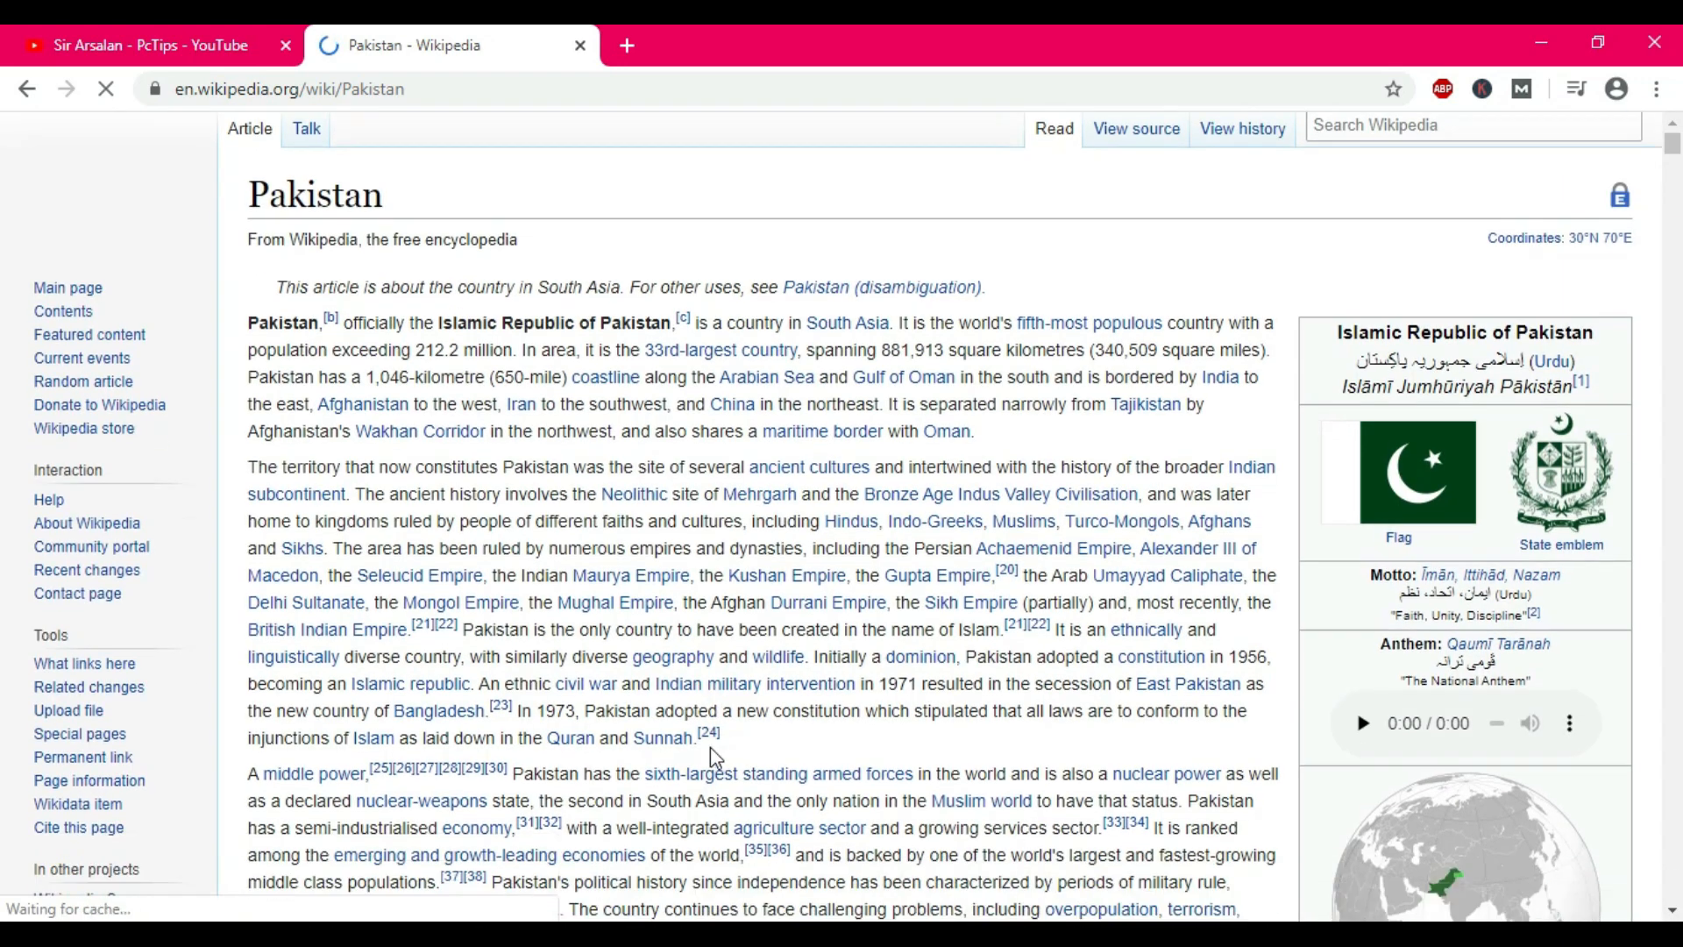
- Copy the article's first paragraph and bring up paste choices on the blank Word page
scroll(710, 747, down, 4)
scroll(899, 671, up, 4)
drag(975, 496, 252, 380)
right_click(406, 422)
click(417, 431)
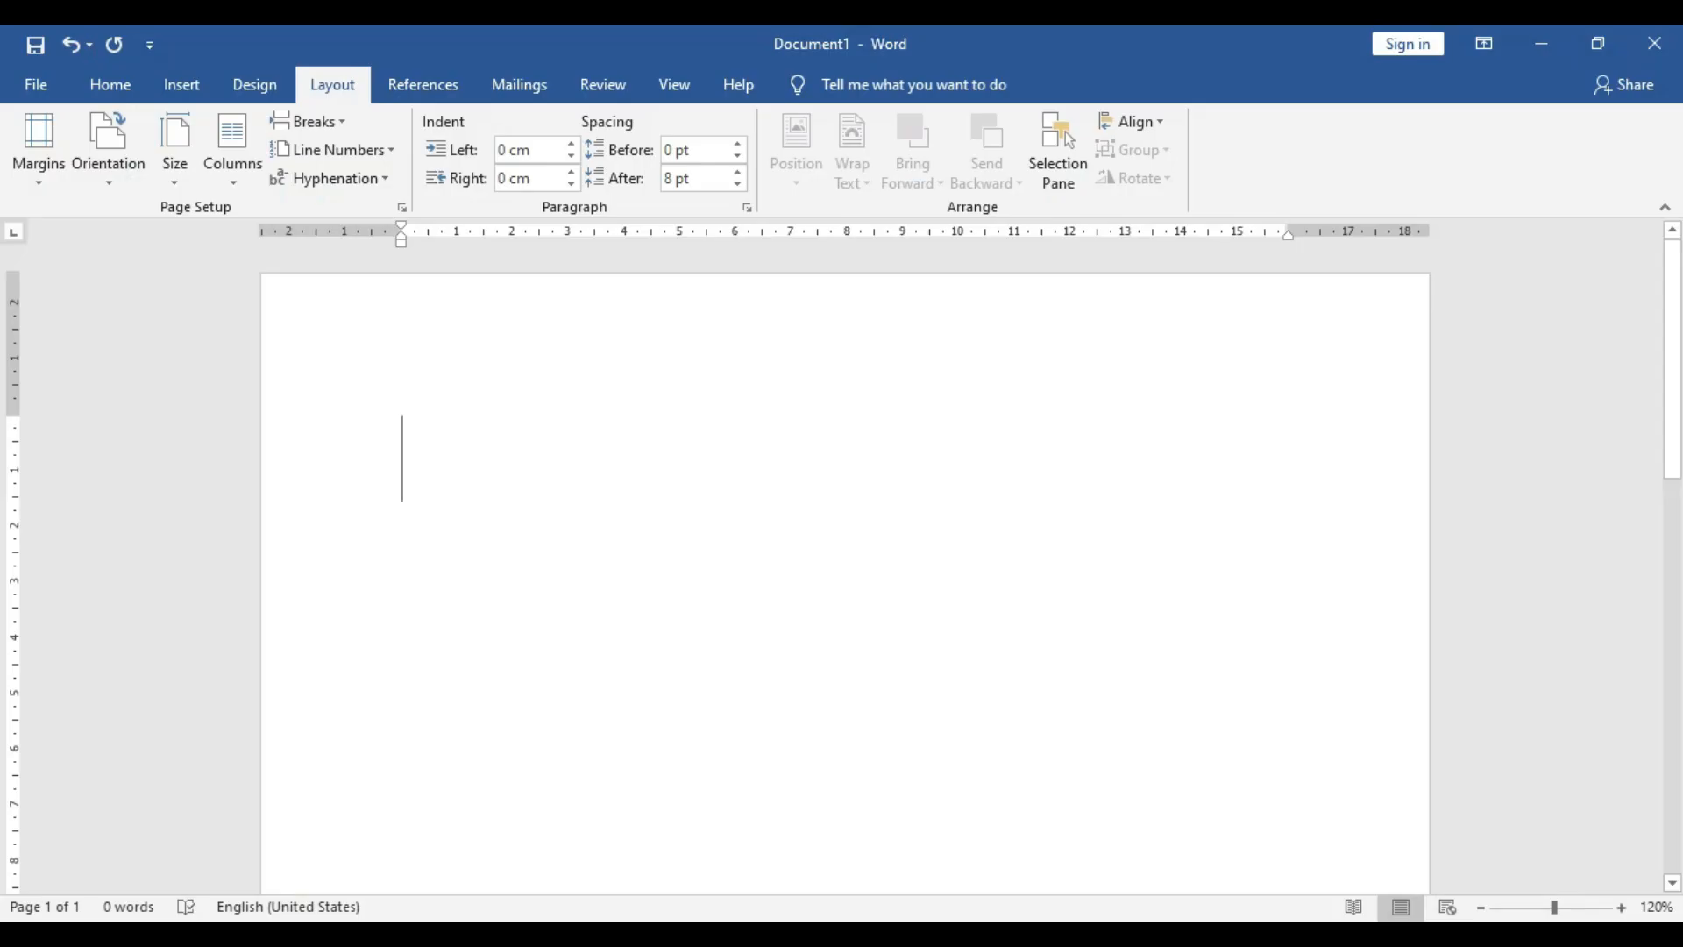
right_click(444, 421)
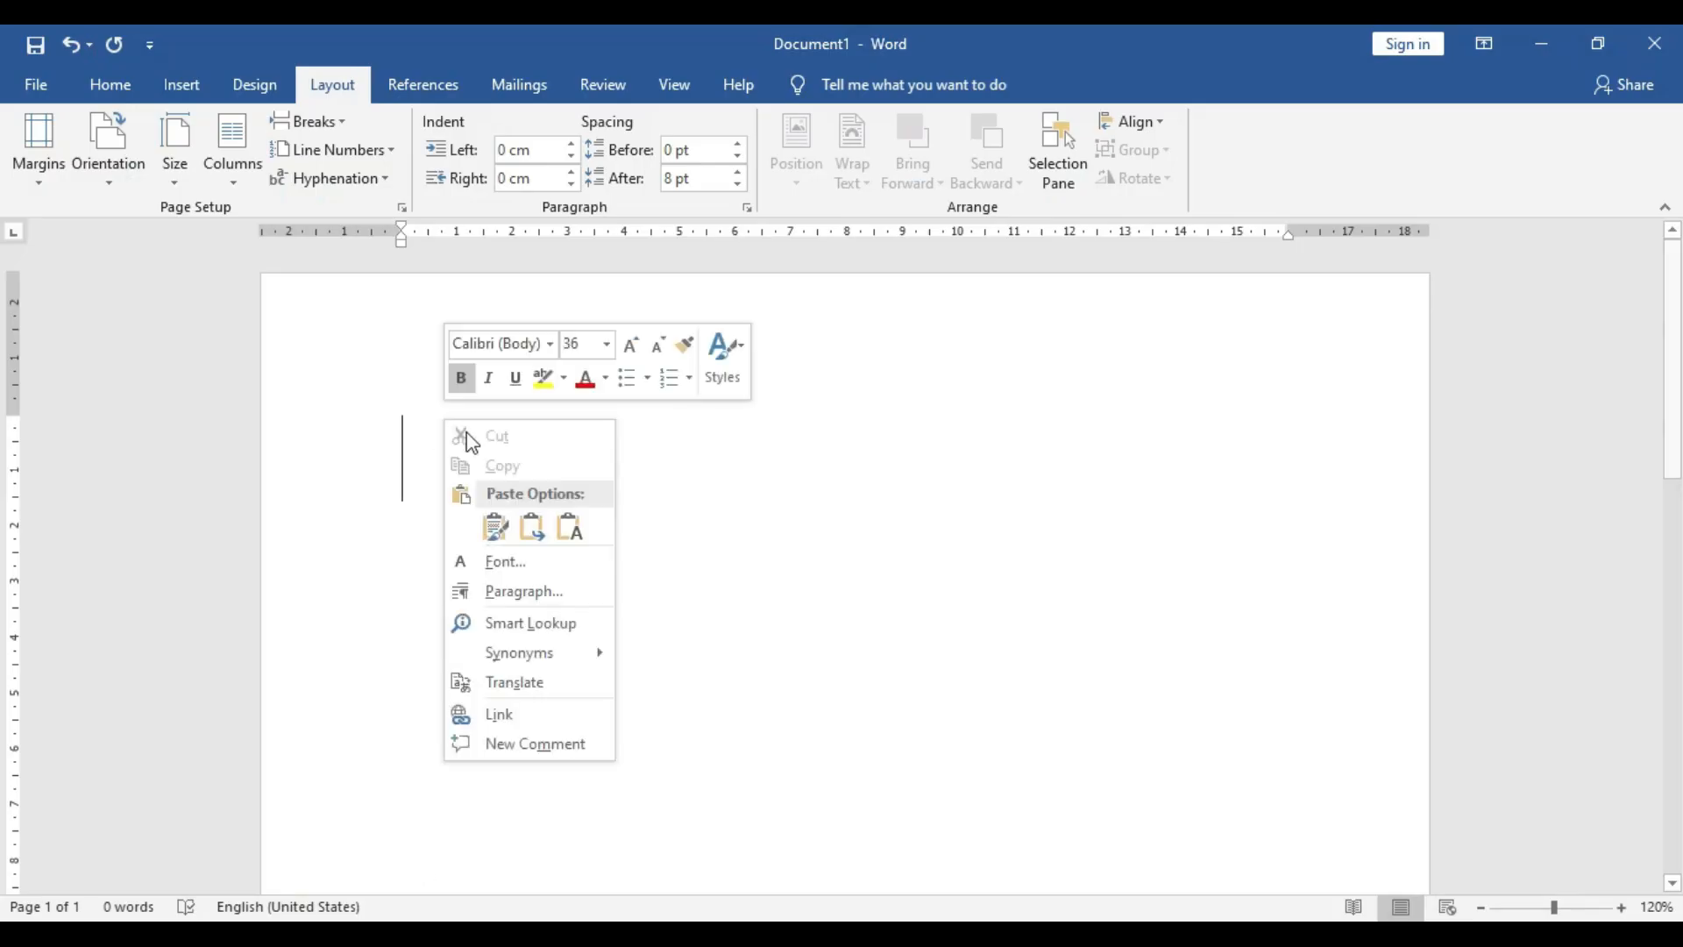
- Paste the Wikipedia paragraph and make it 11 pt, not bold, and justified
click(568, 529)
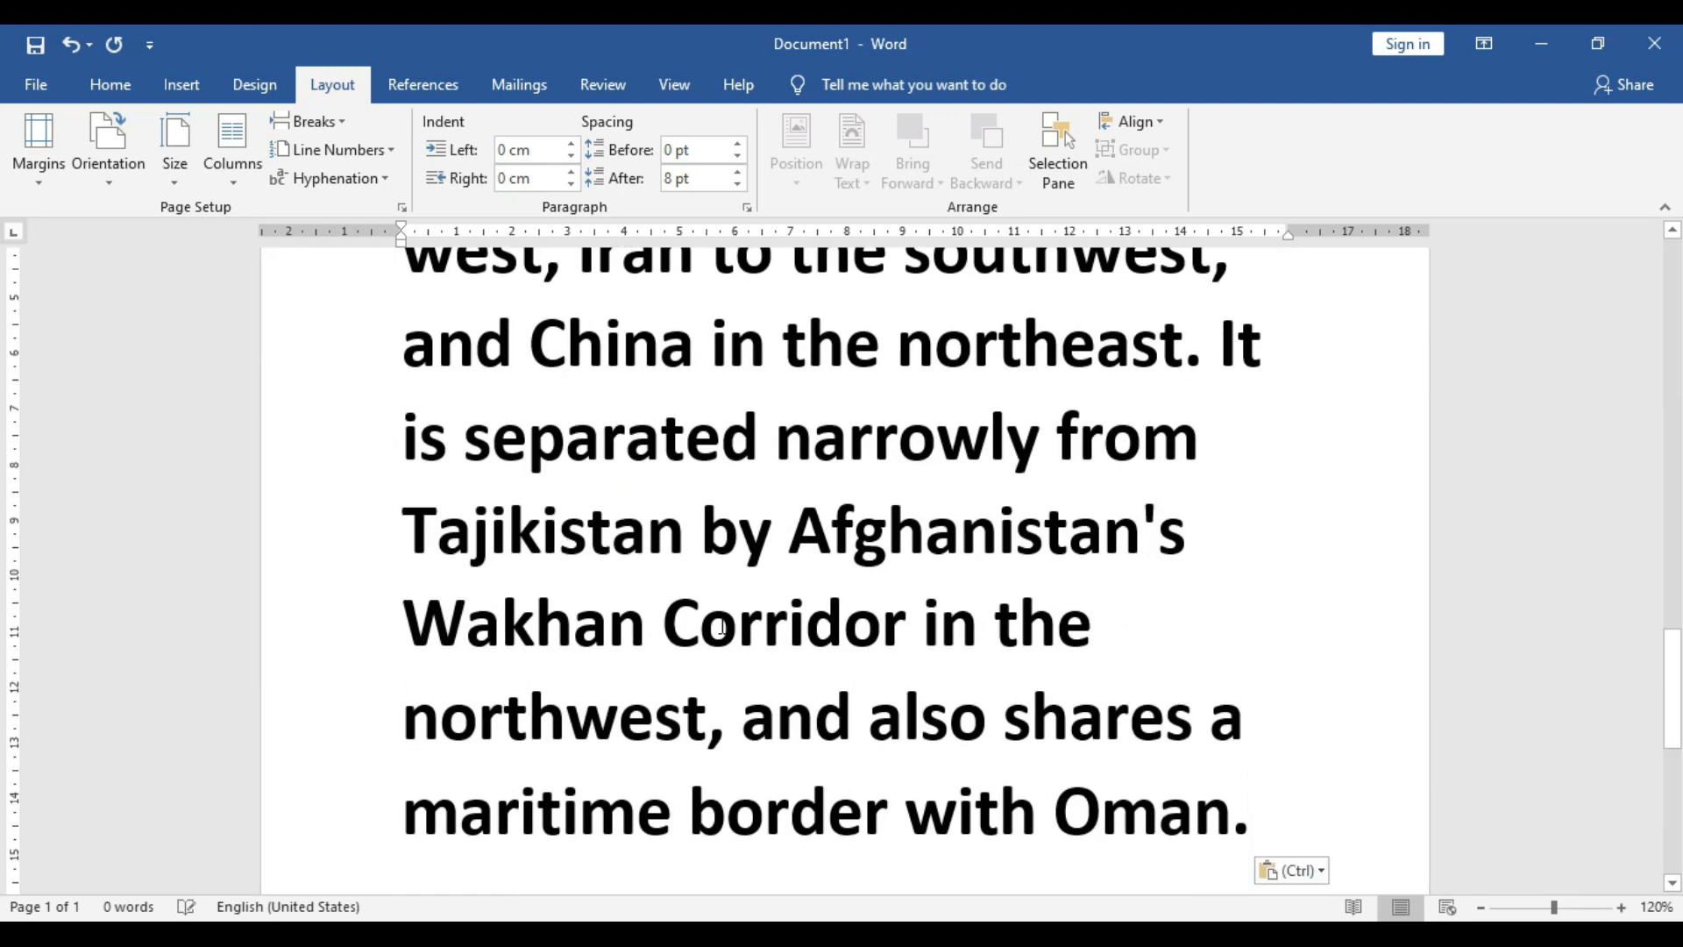
scroll(816, 678, up, 1)
key(ctrl+a)
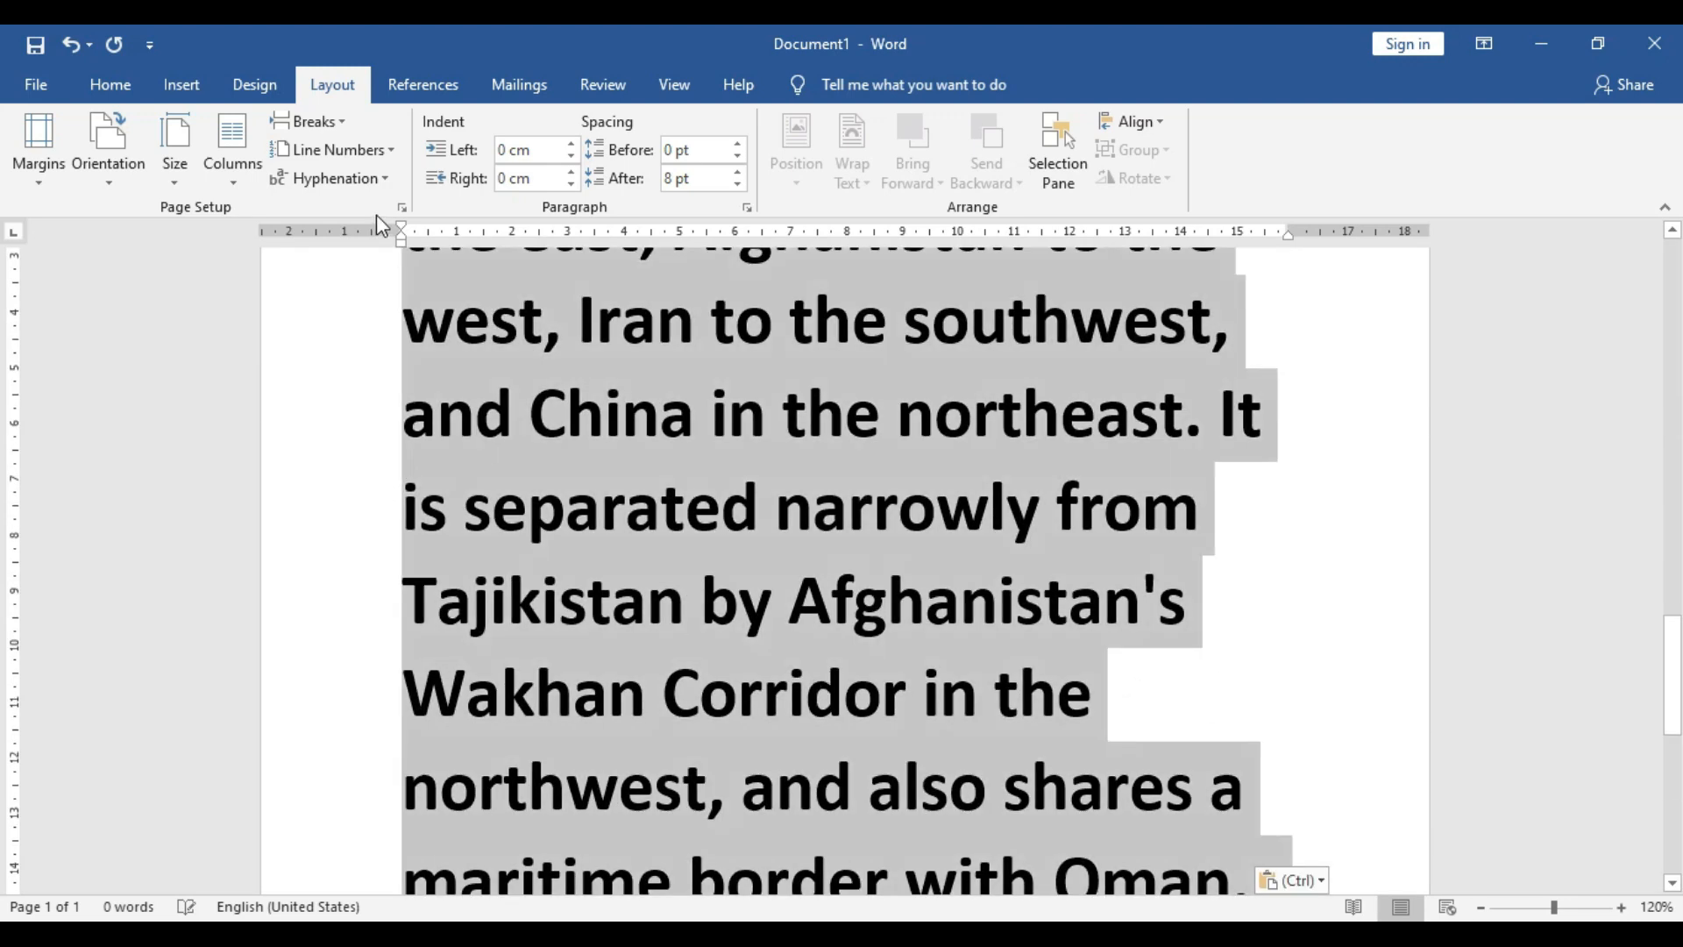
click(110, 84)
click(424, 132)
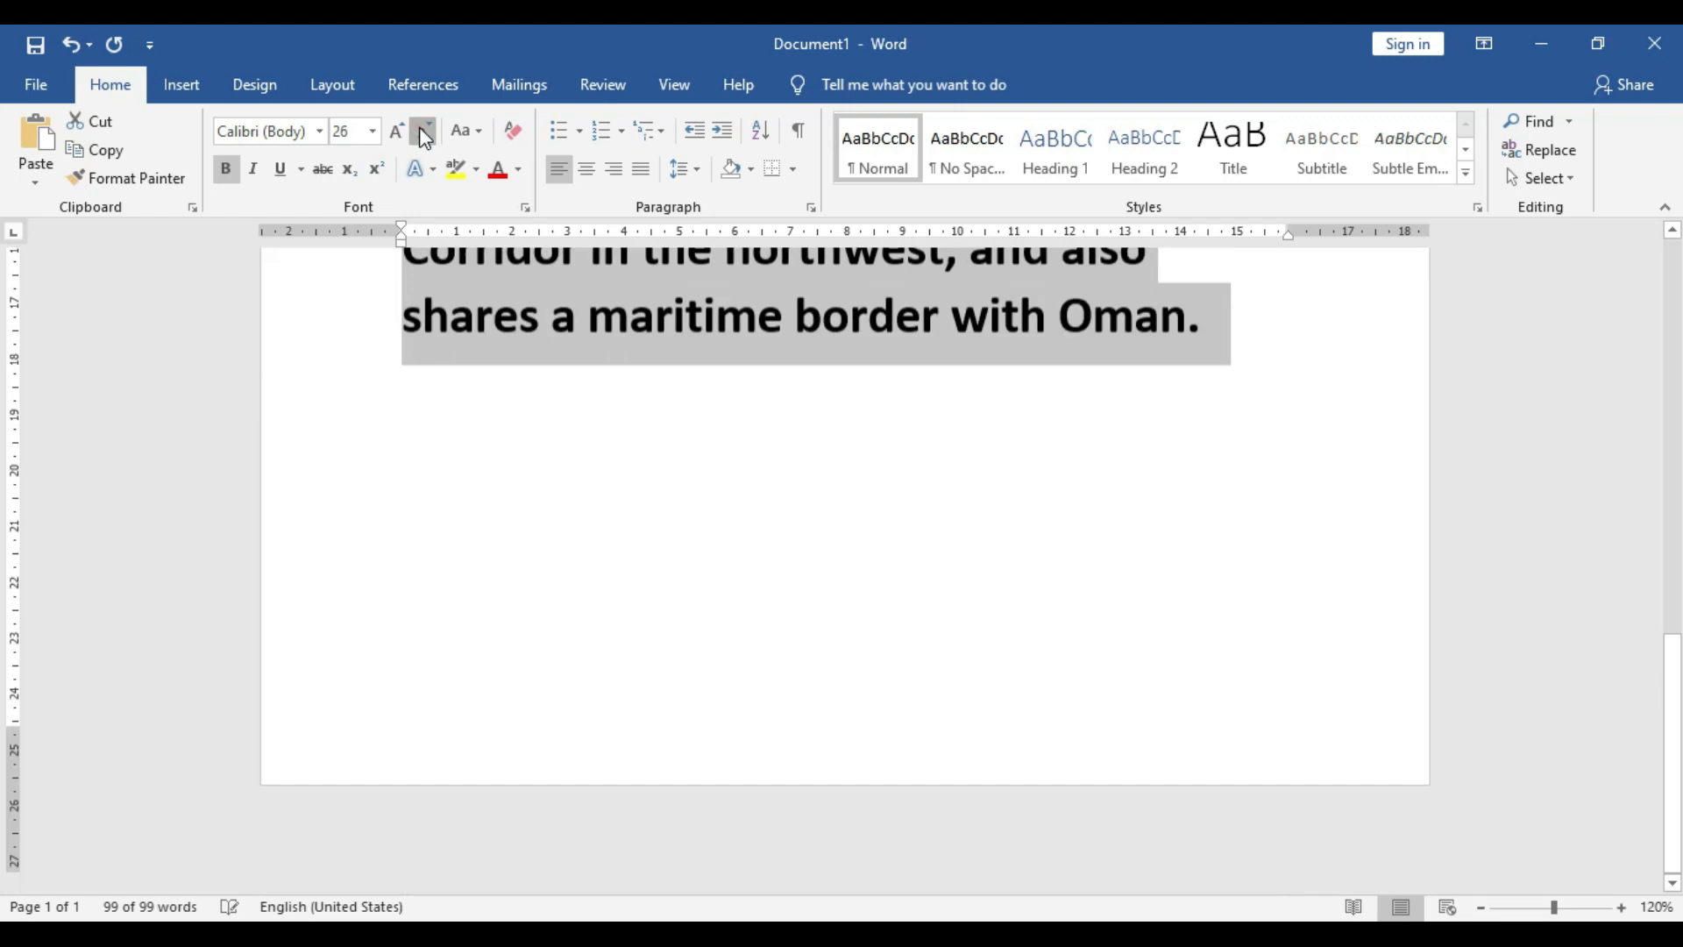
click(423, 132)
click(423, 132)
click(222, 170)
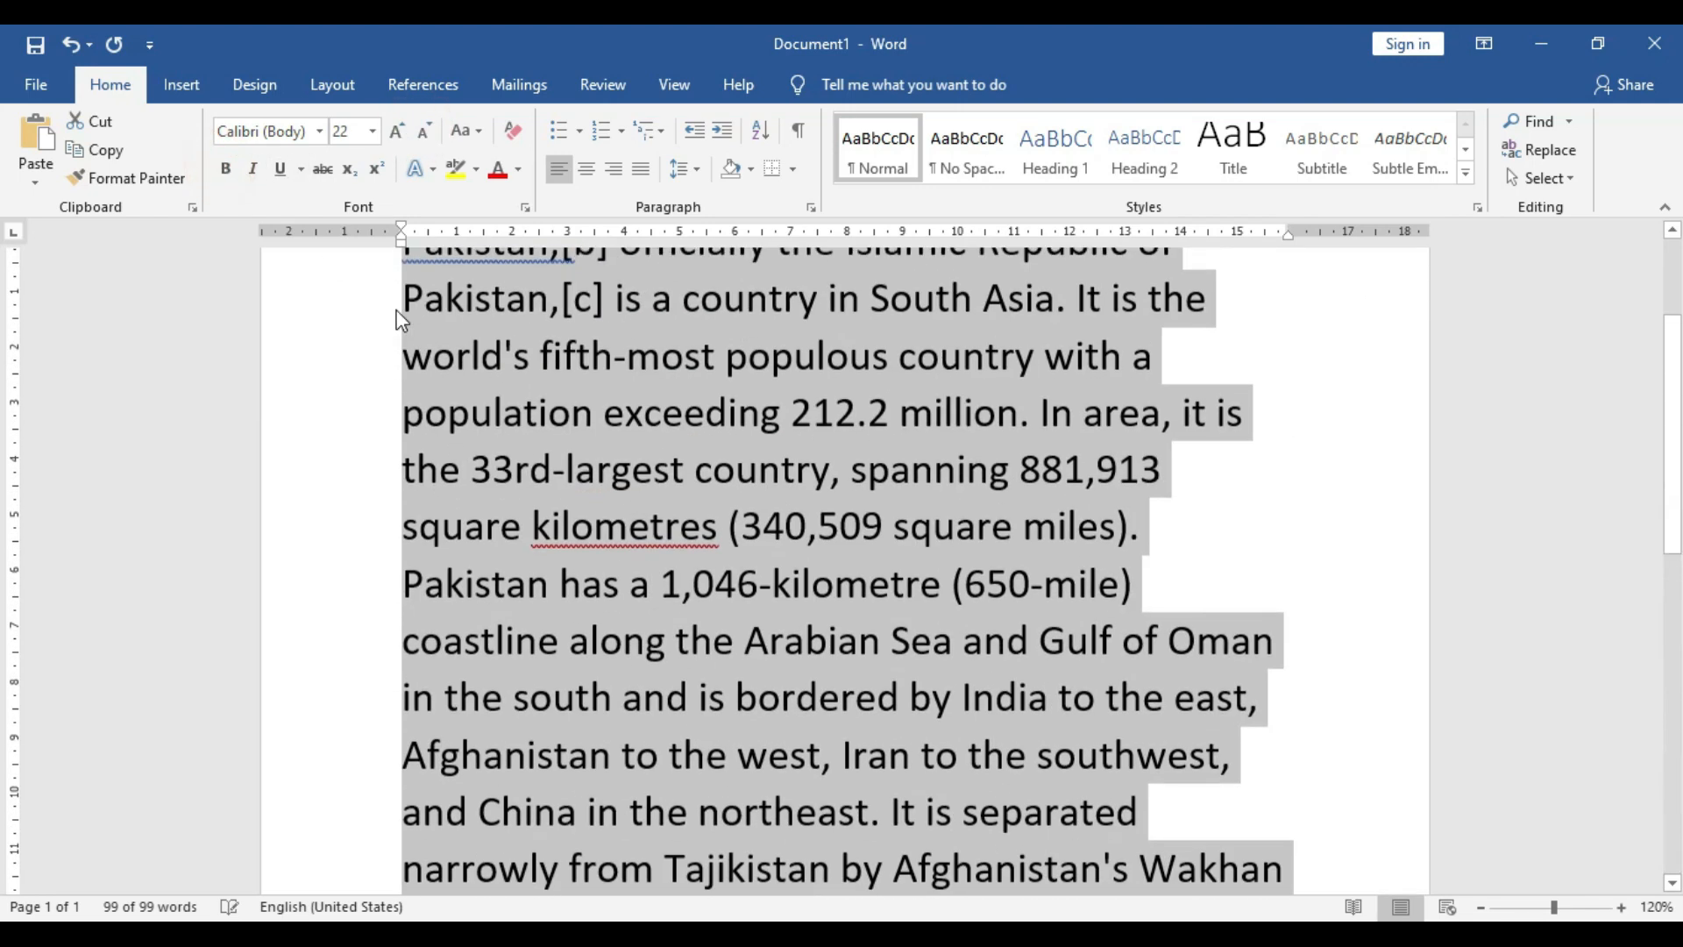
click(422, 133)
click(423, 134)
click(423, 133)
click(423, 133)
click(422, 133)
click(422, 134)
click(639, 168)
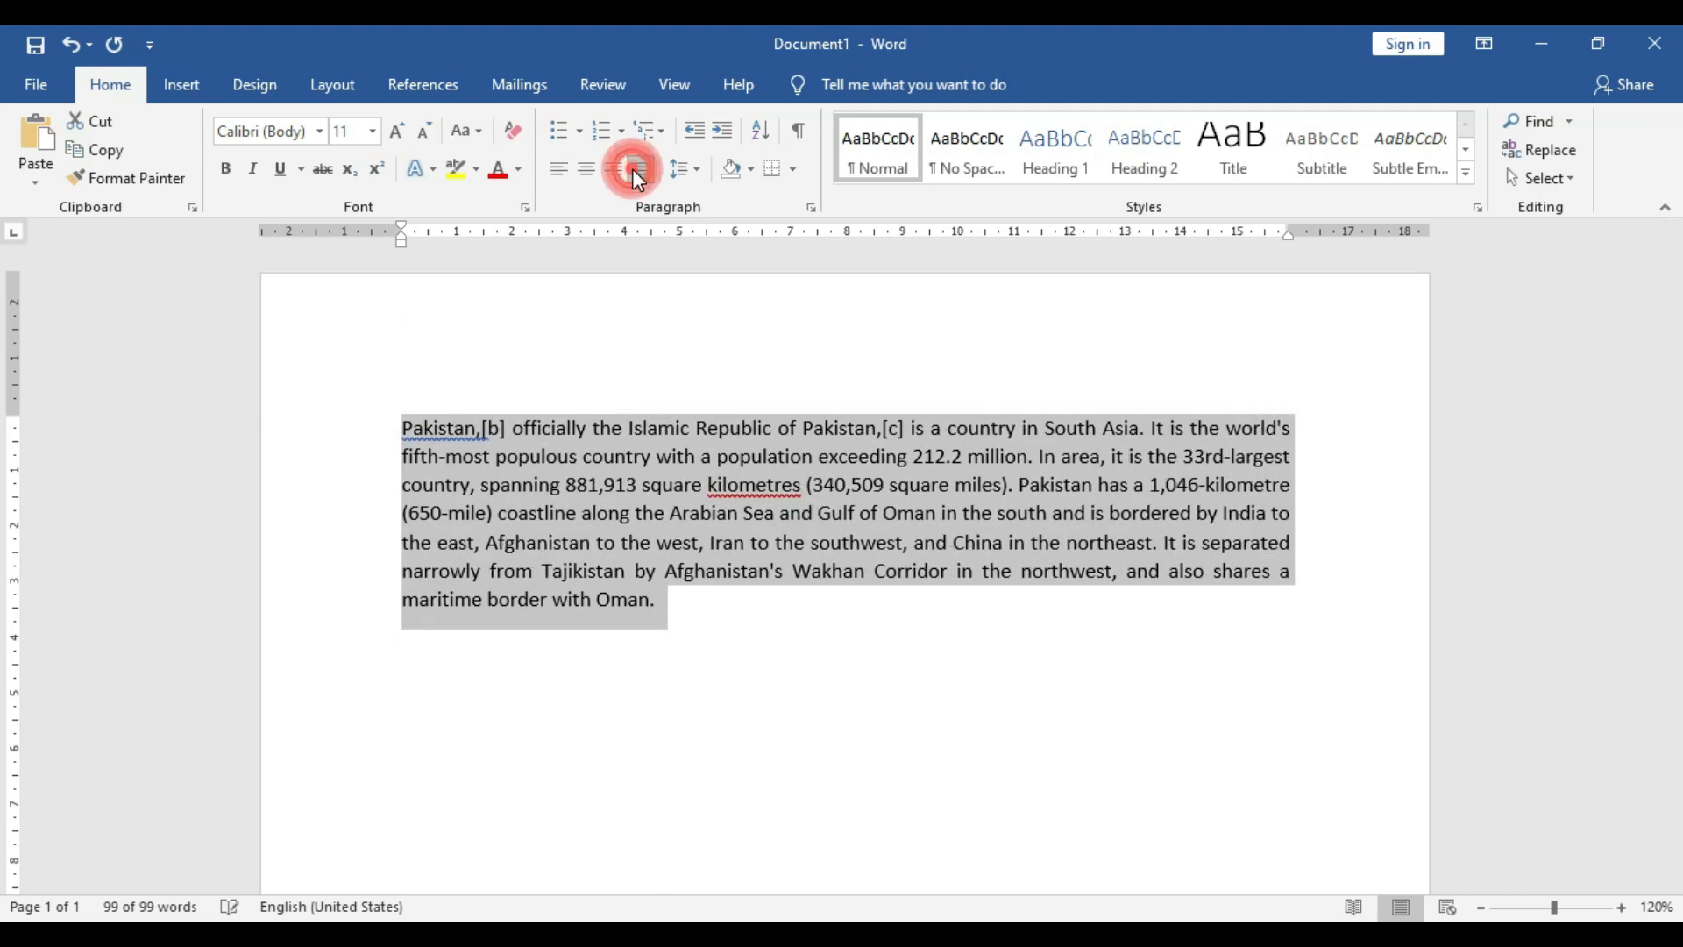
- Correct the two flagged spellings to 'Pakistan, [b]' and 'Pakistan, [c]'
click(589, 480)
right_click(458, 433)
click(455, 463)
right_click(835, 426)
click(780, 455)
- Copy the paragraph and paste it repeatedly after 'Oman.' to build seven paragraphs
drag(703, 600, 410, 422)
key(ctrl+c)
click(701, 600)
key(Return)
key(ctrl+v)
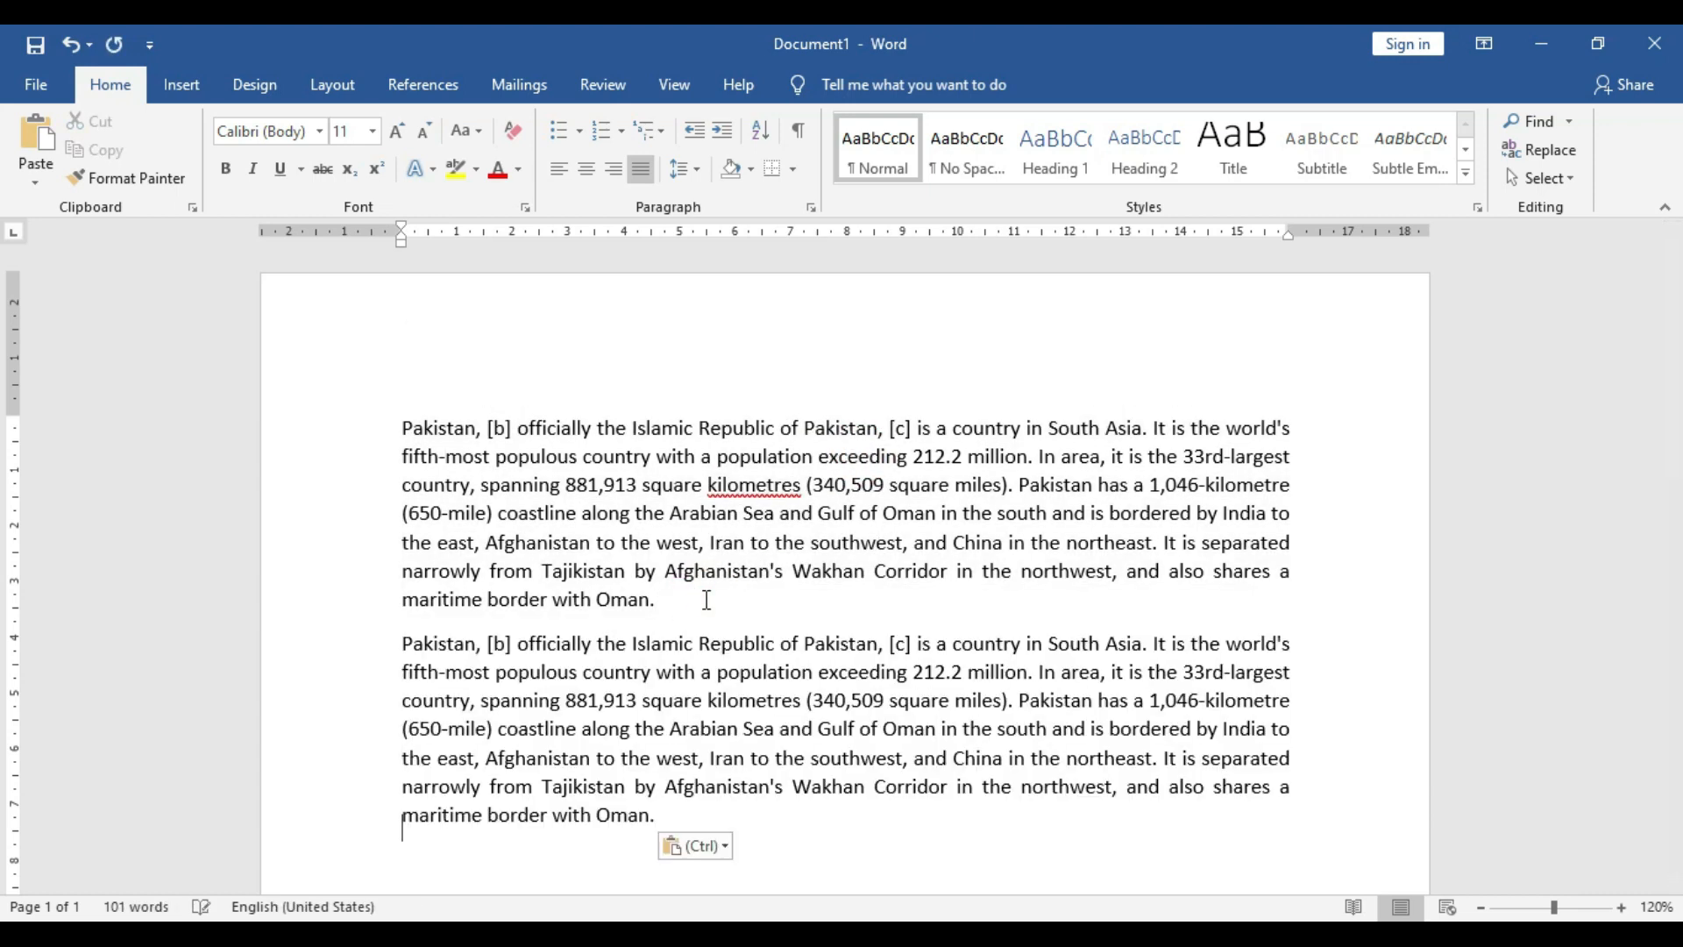
key(ctrl+v)
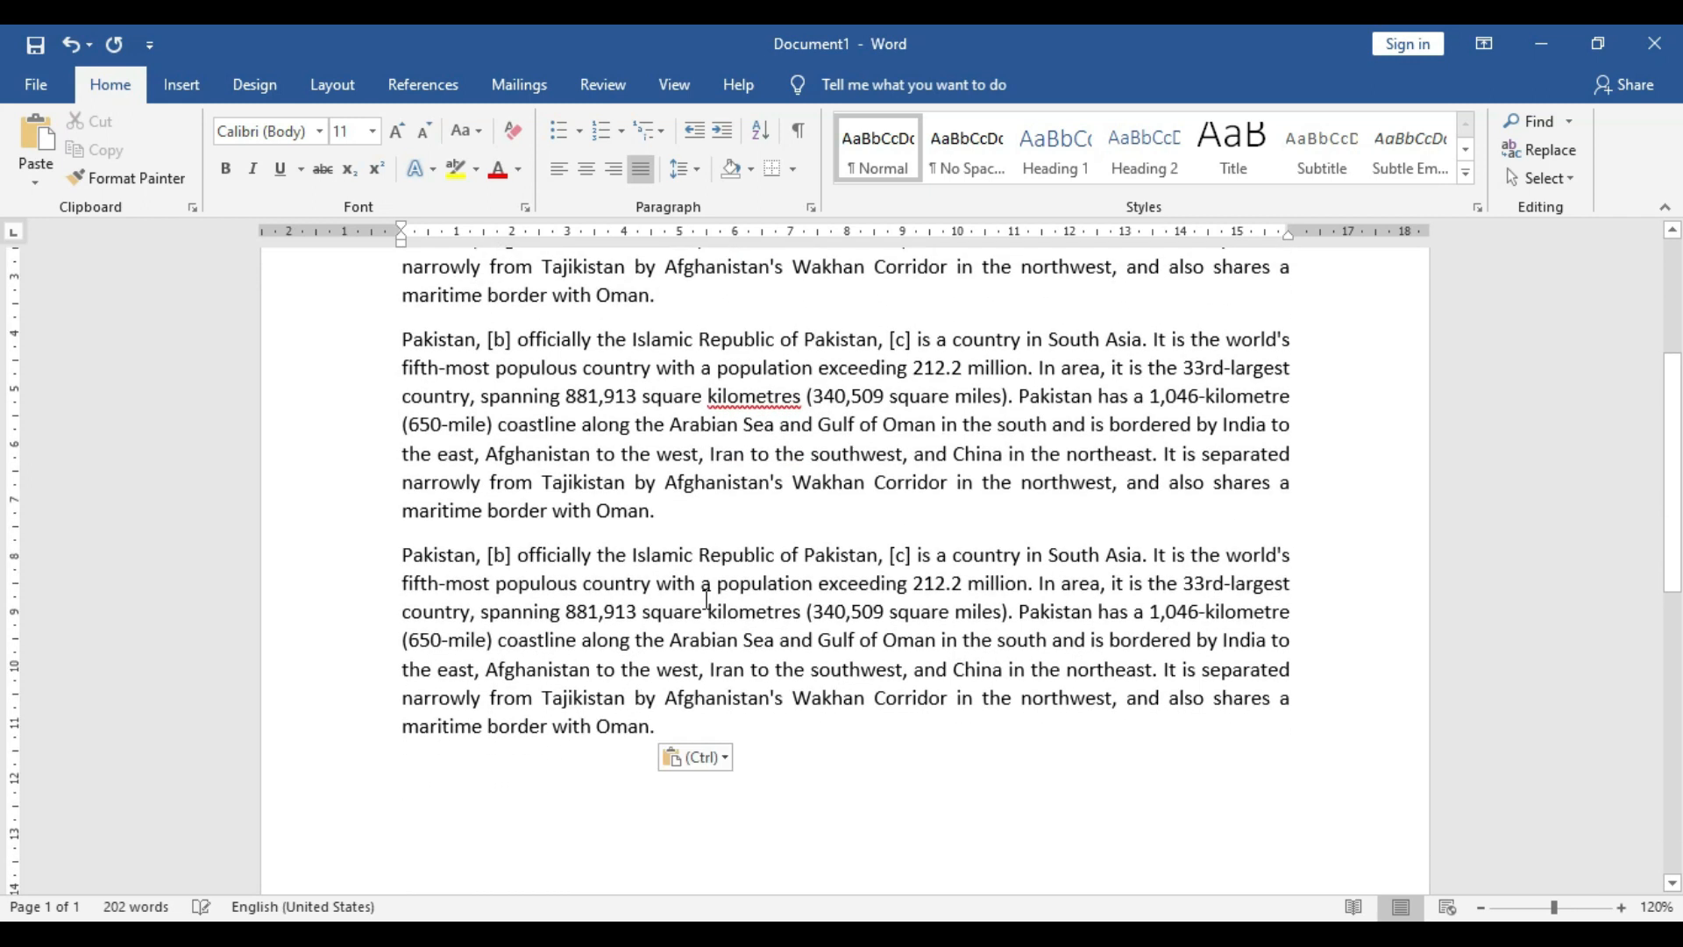
key(ctrl+v)
key(ctrl+v)
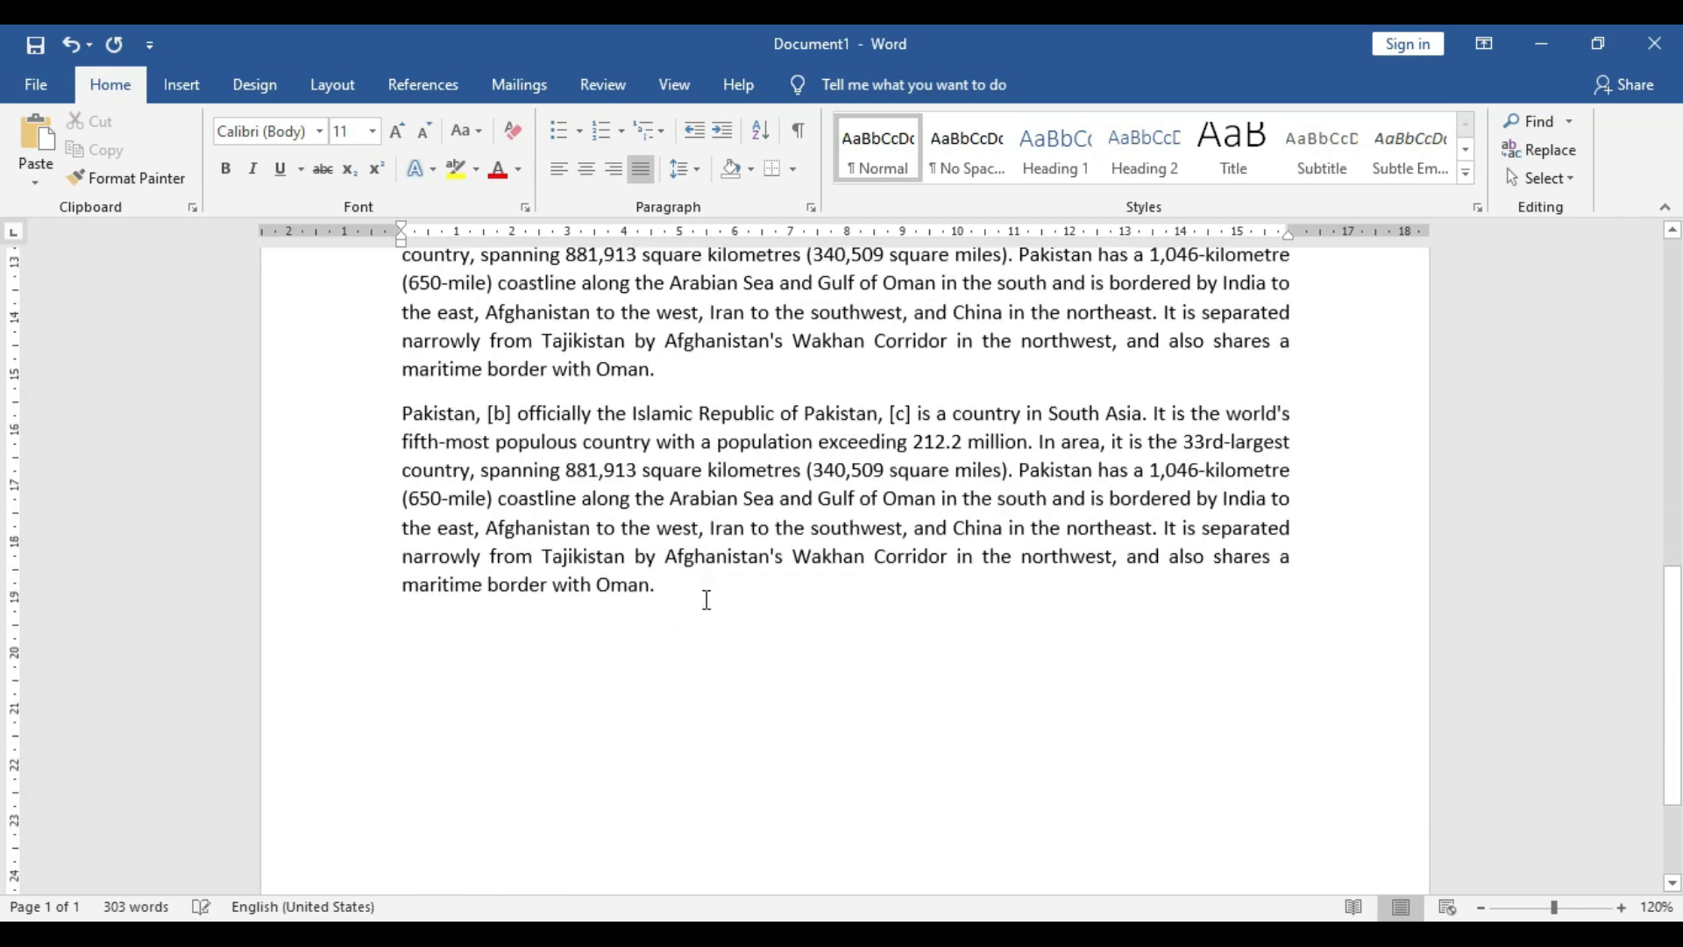
key(ctrl+v)
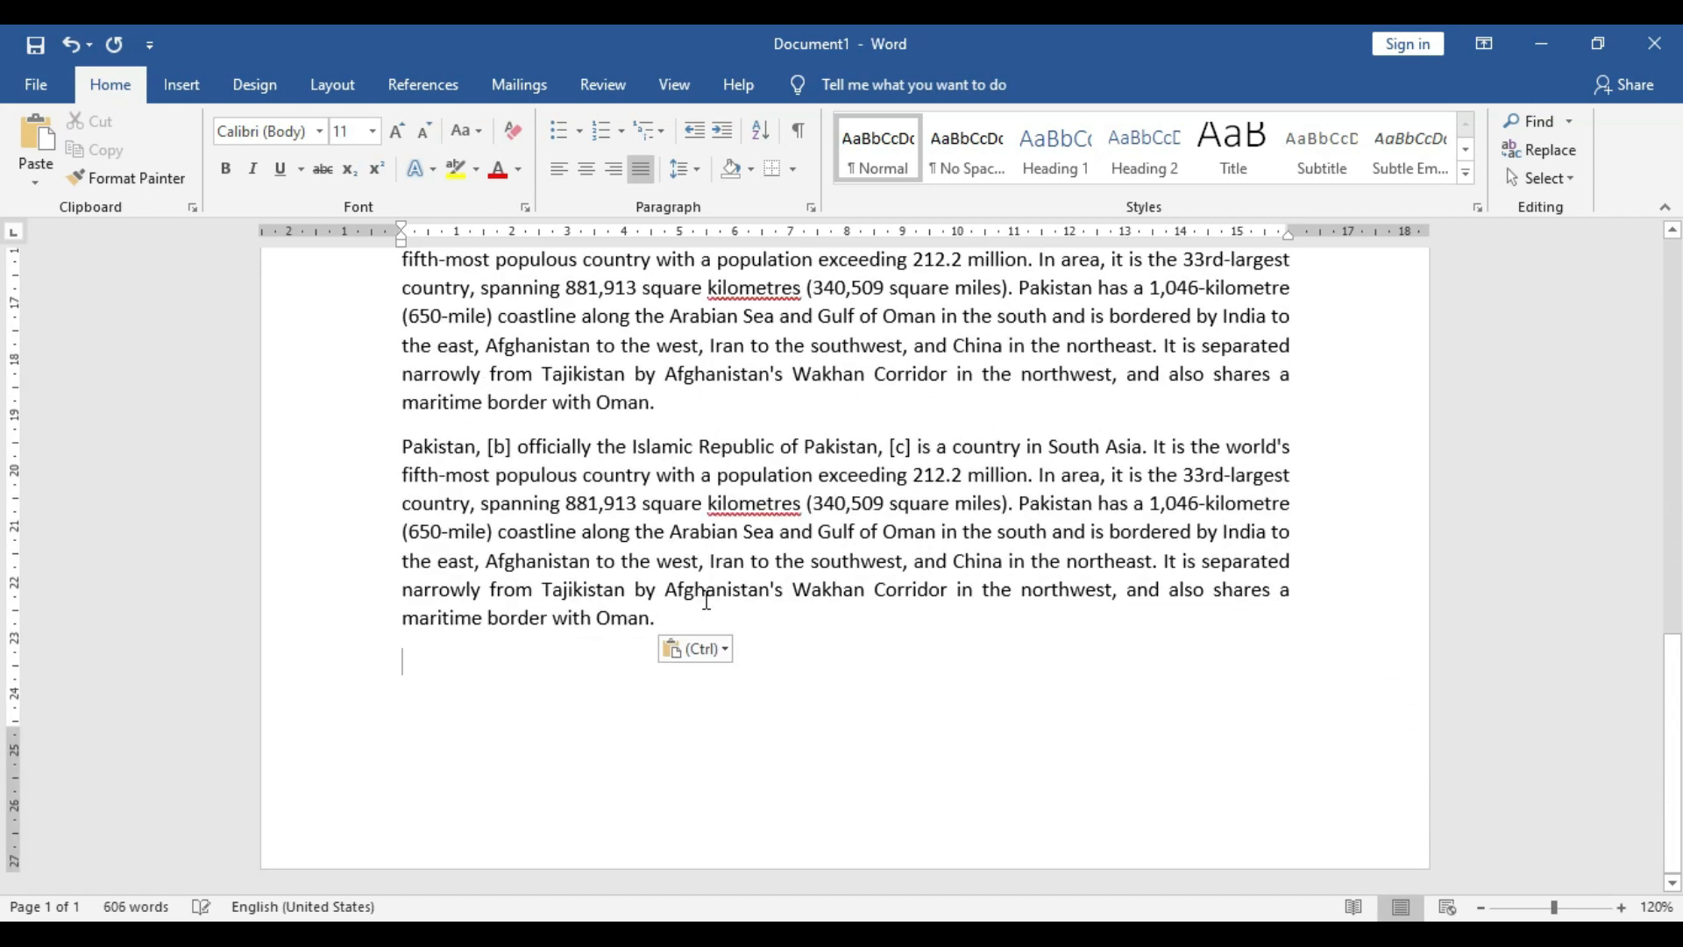
key(ctrl+v)
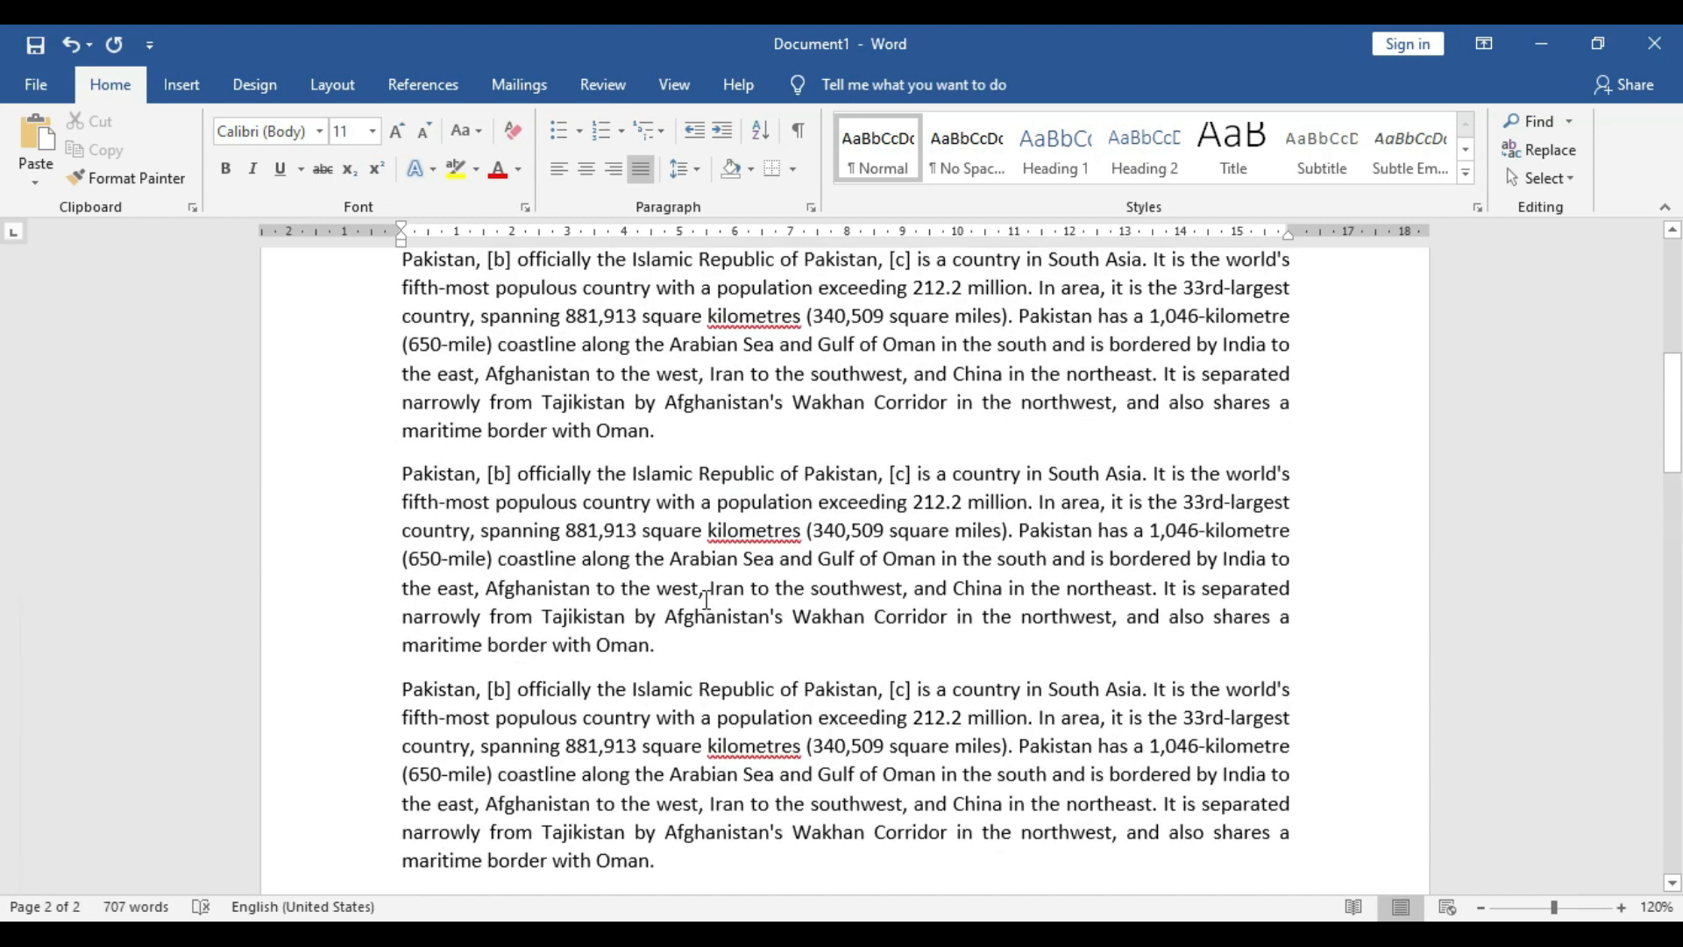
scroll(707, 602, up, 3)
- Shade the first paragraph red and the second orange, undoing an accidental yellow text colour
triple_click(668, 595)
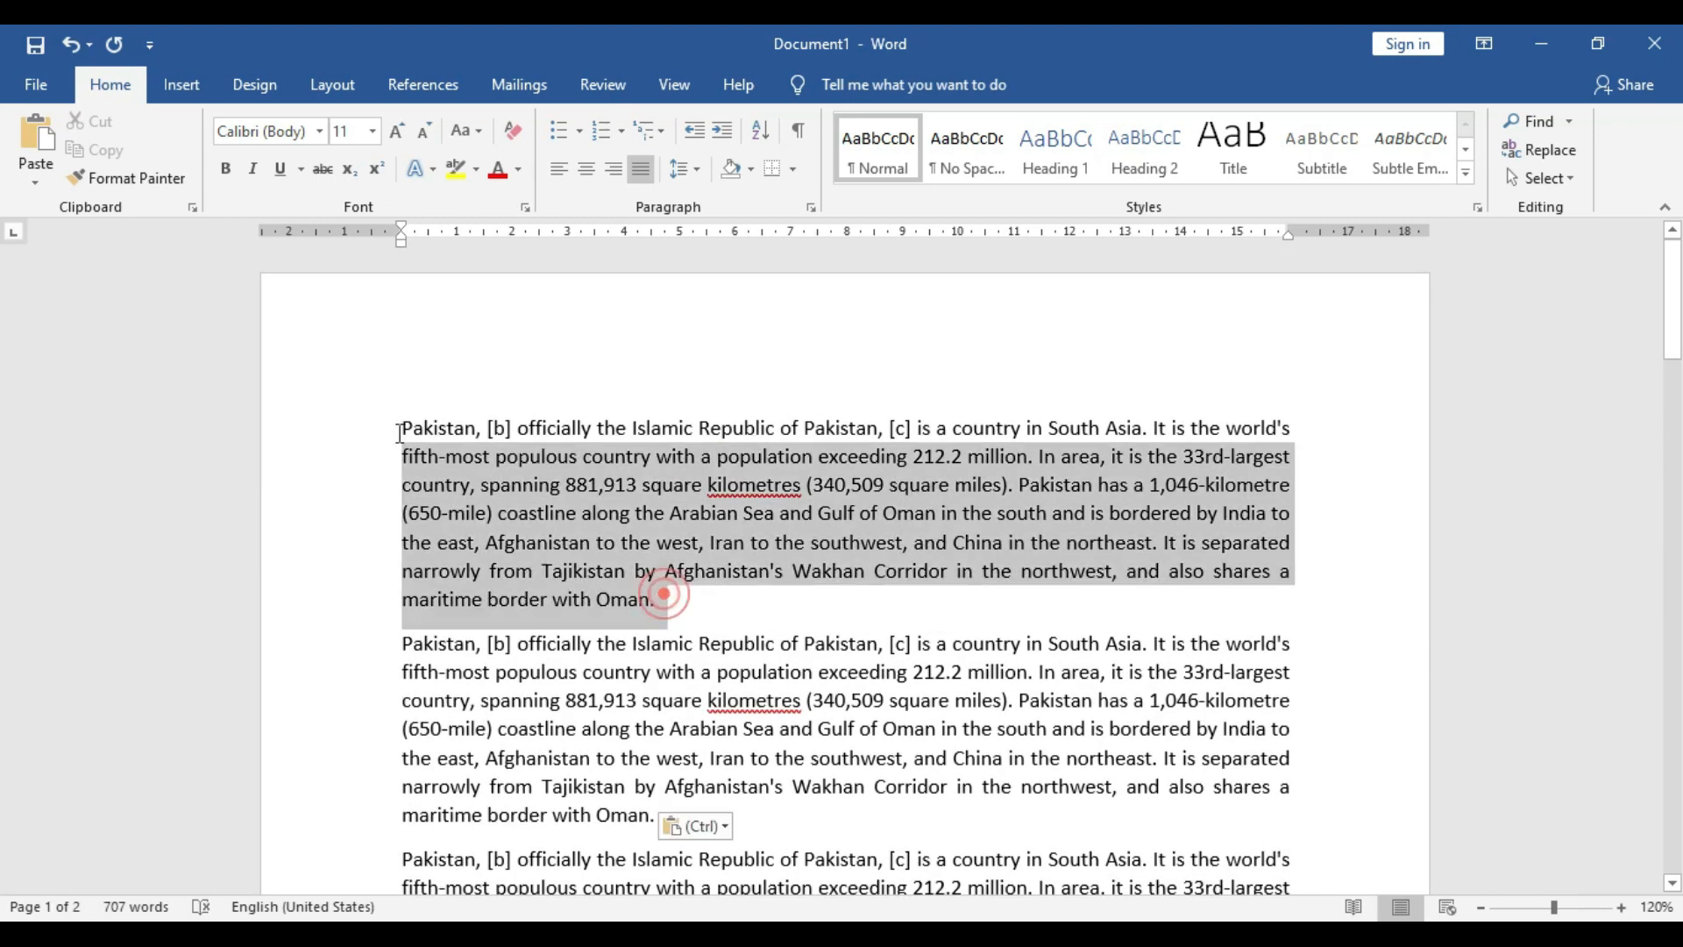
click(751, 169)
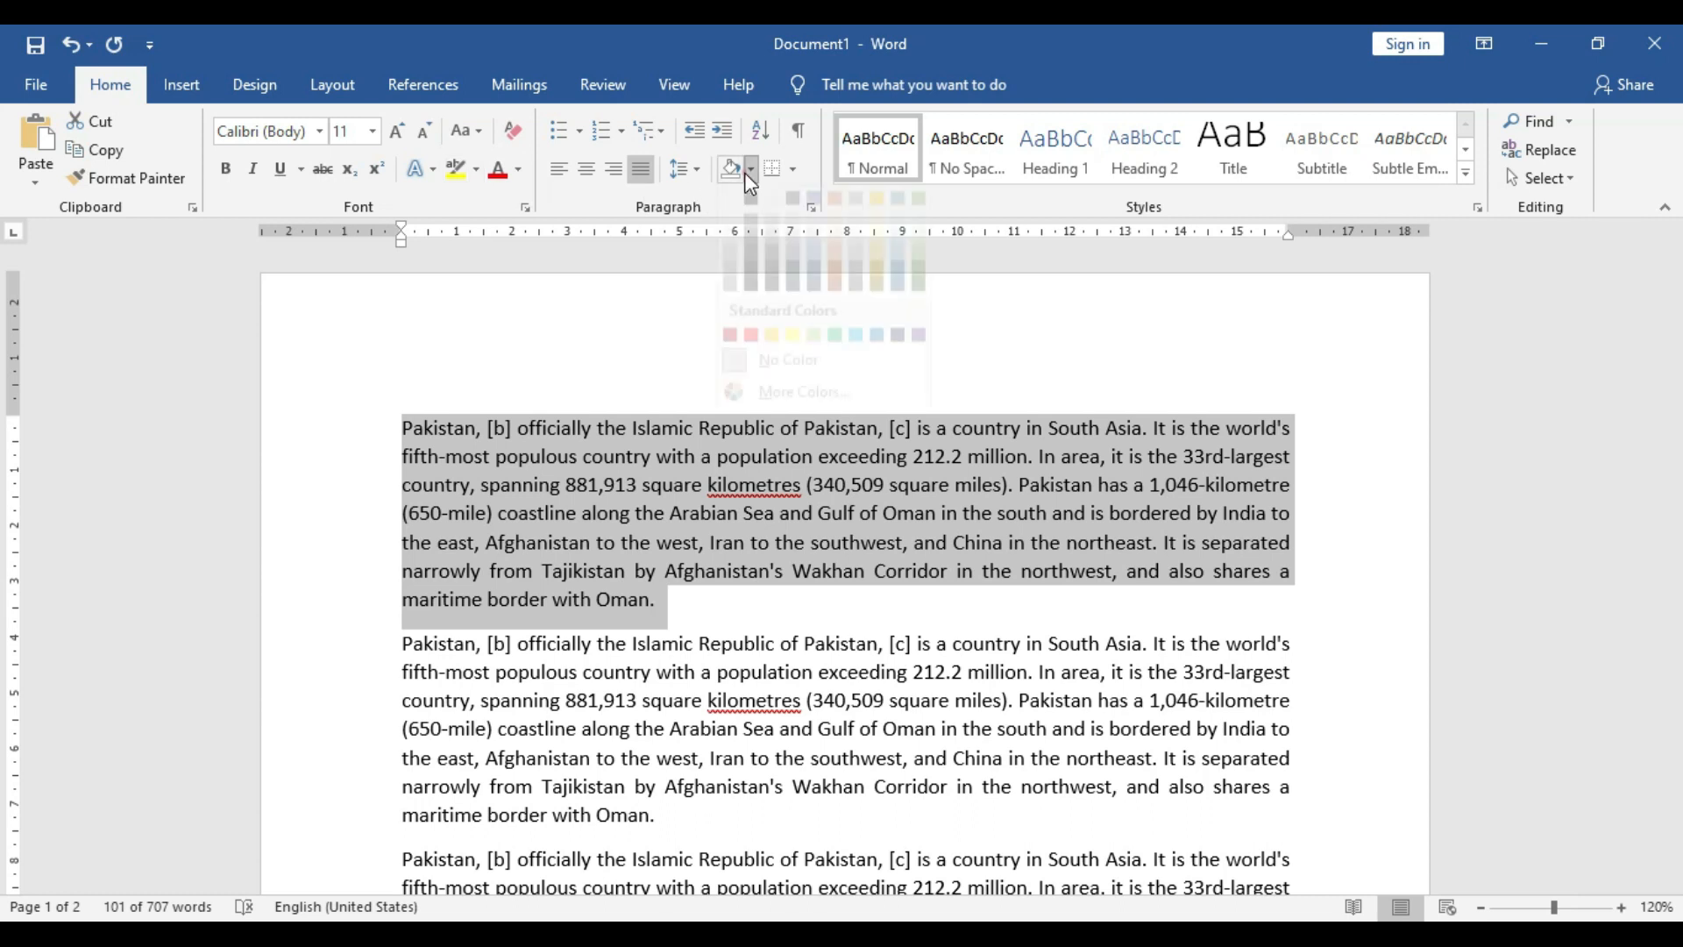
click(756, 361)
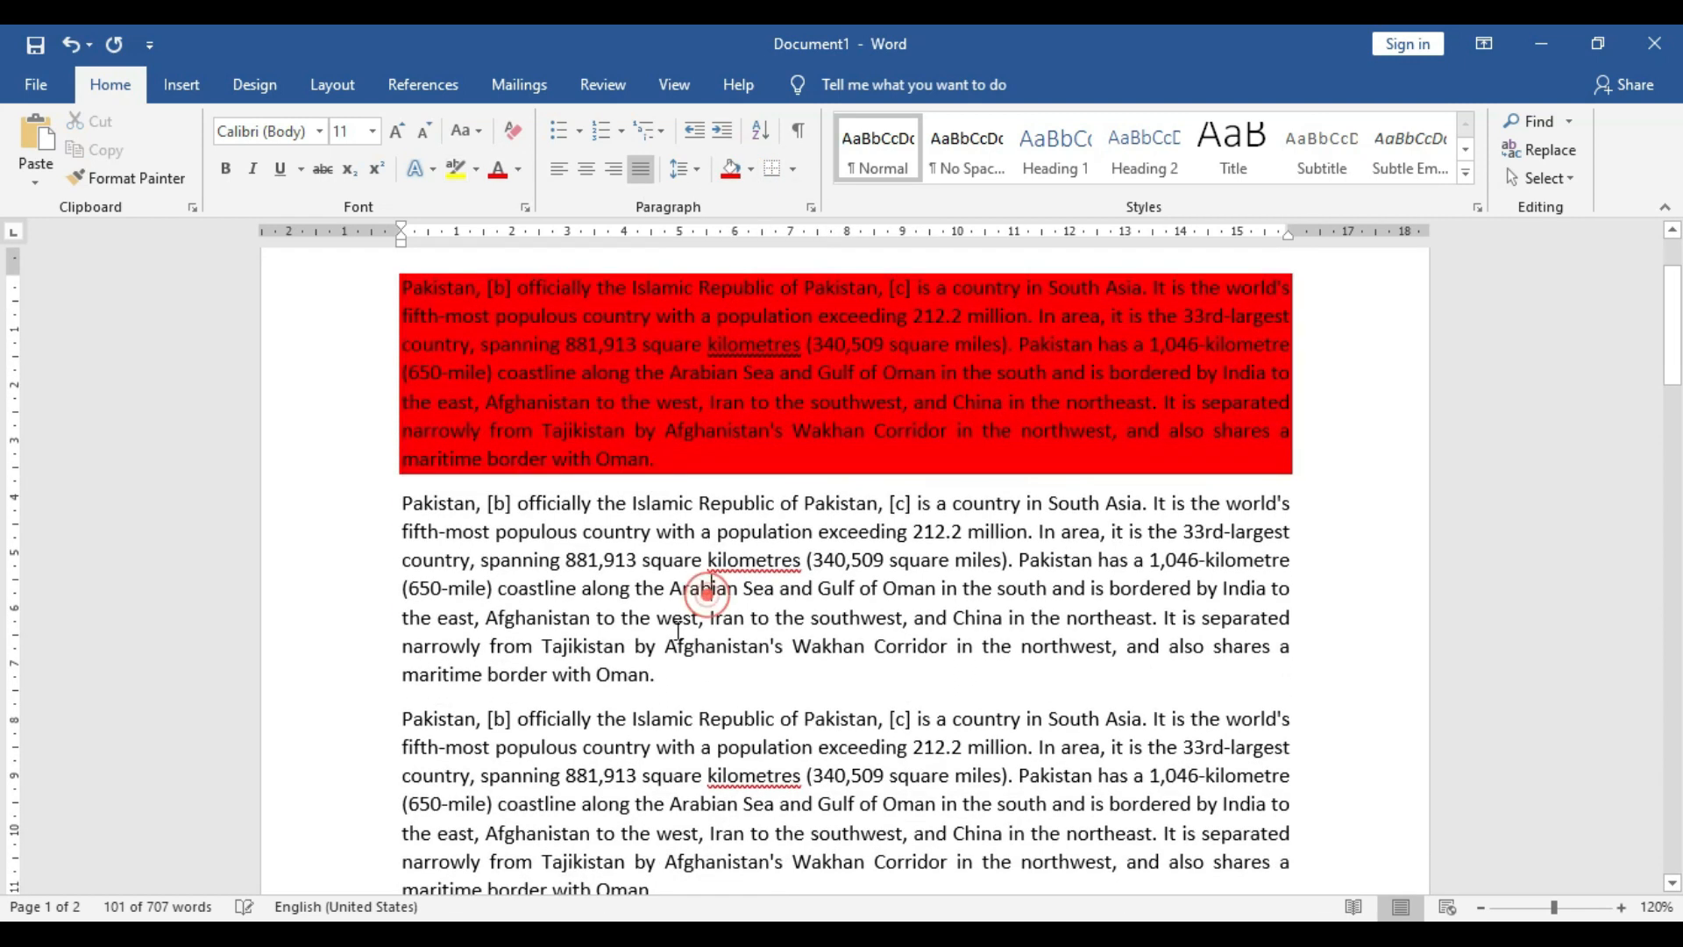
triple_click(660, 671)
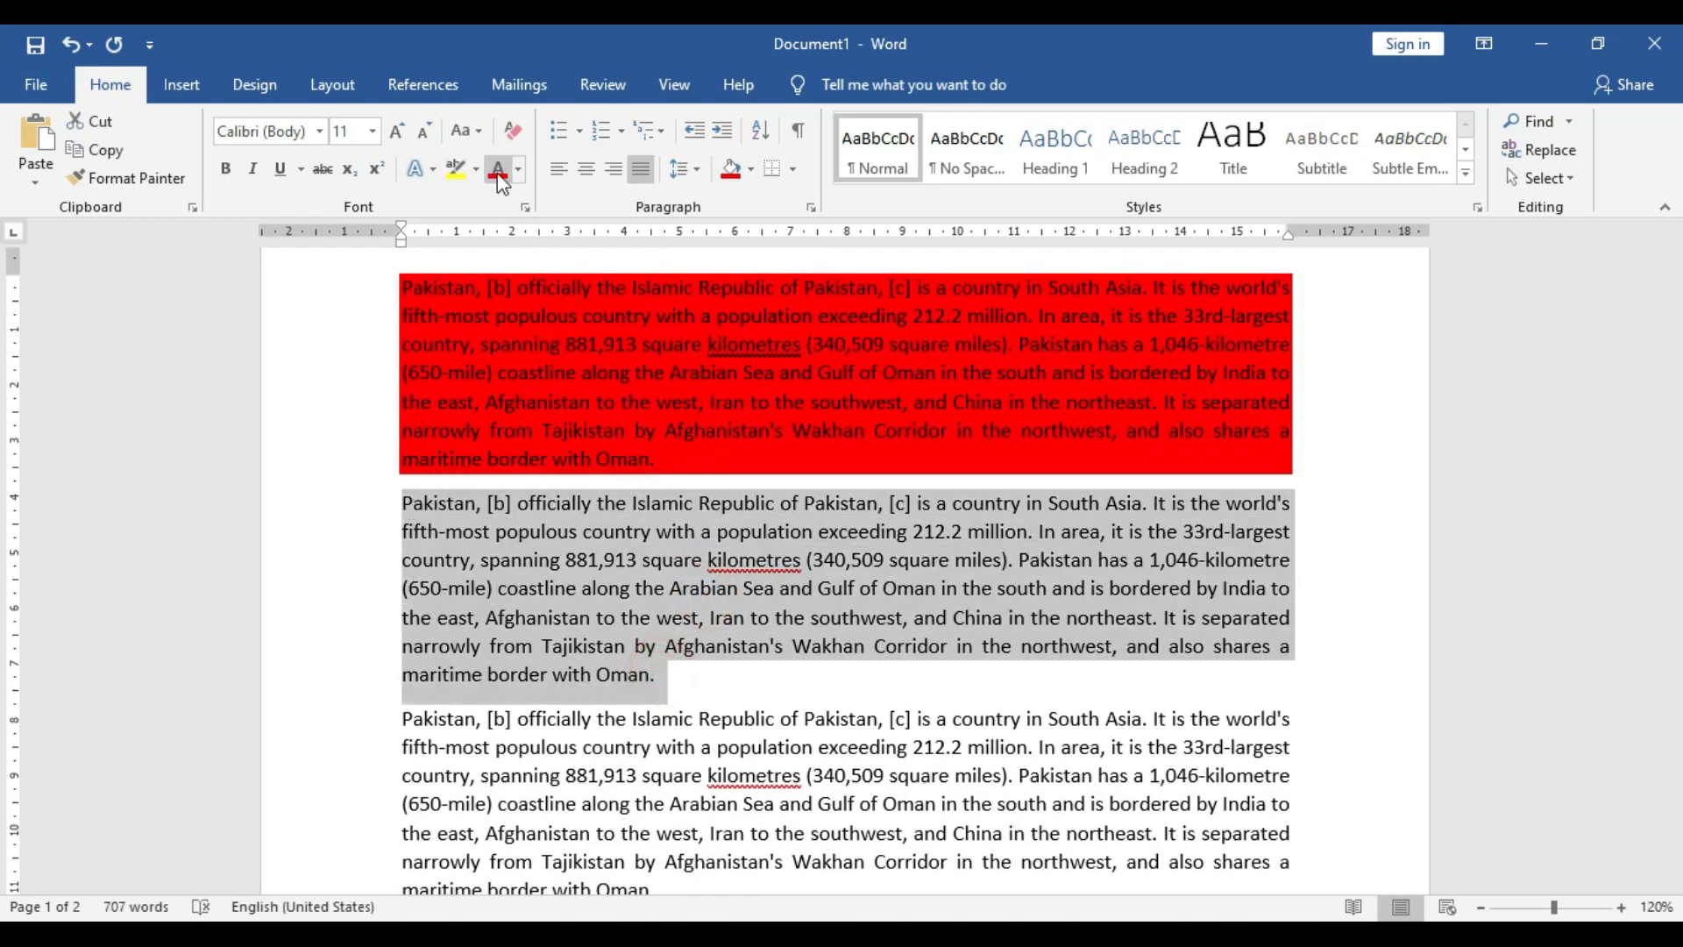
click(518, 169)
click(561, 391)
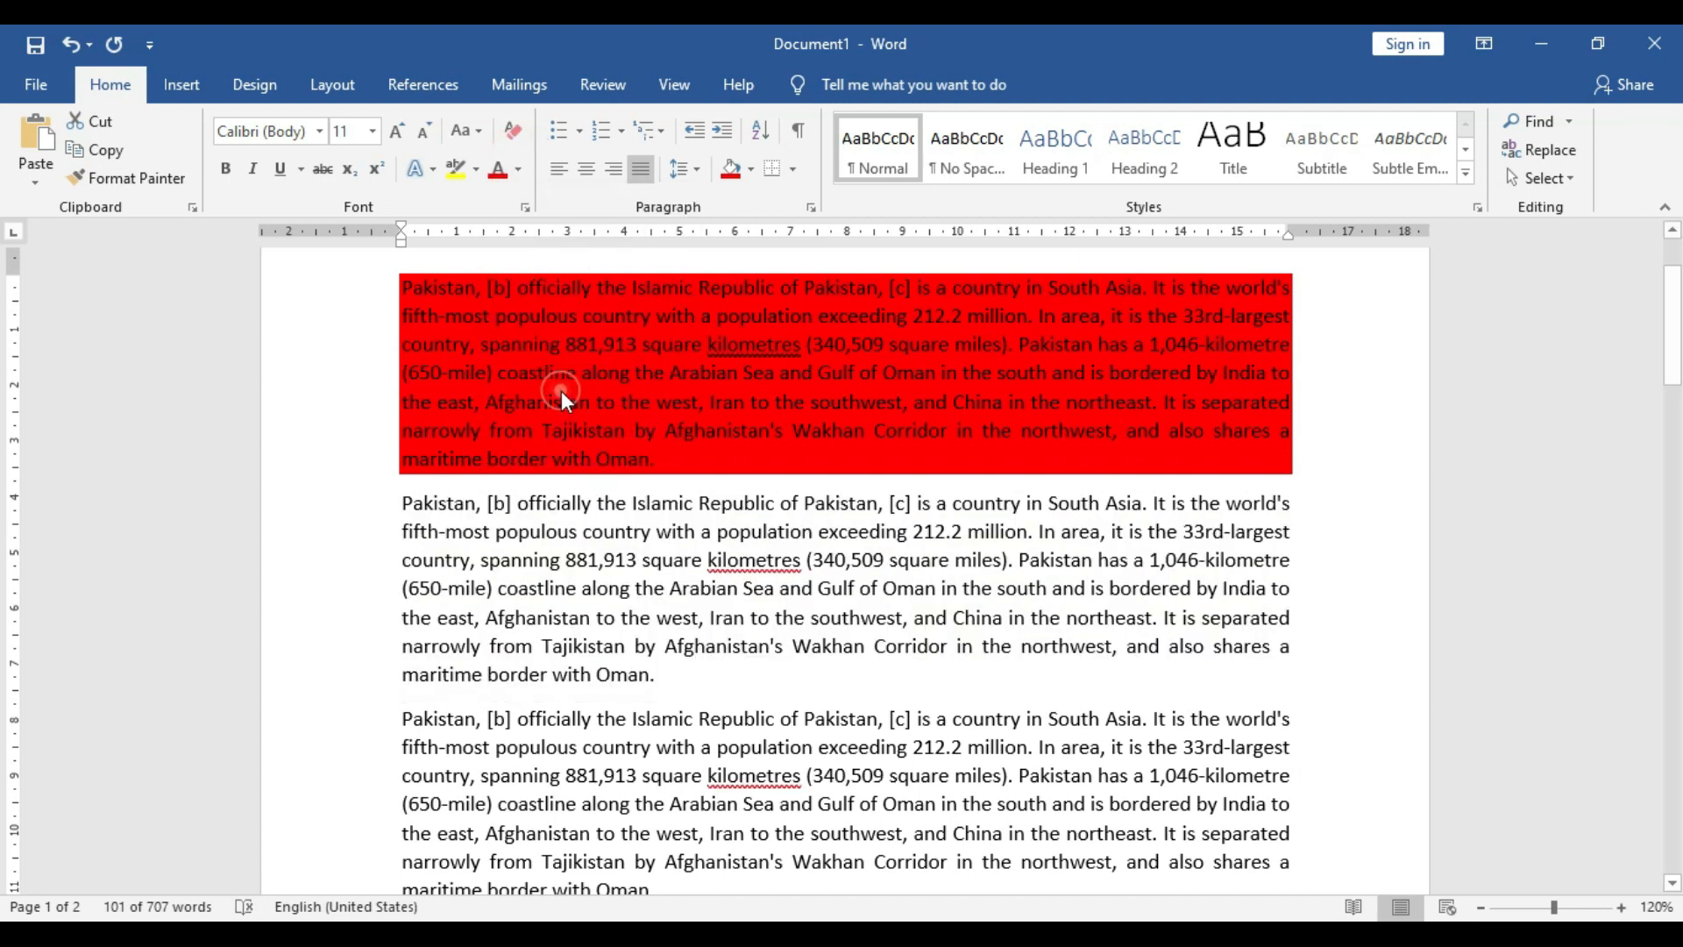
key(ctrl+z)
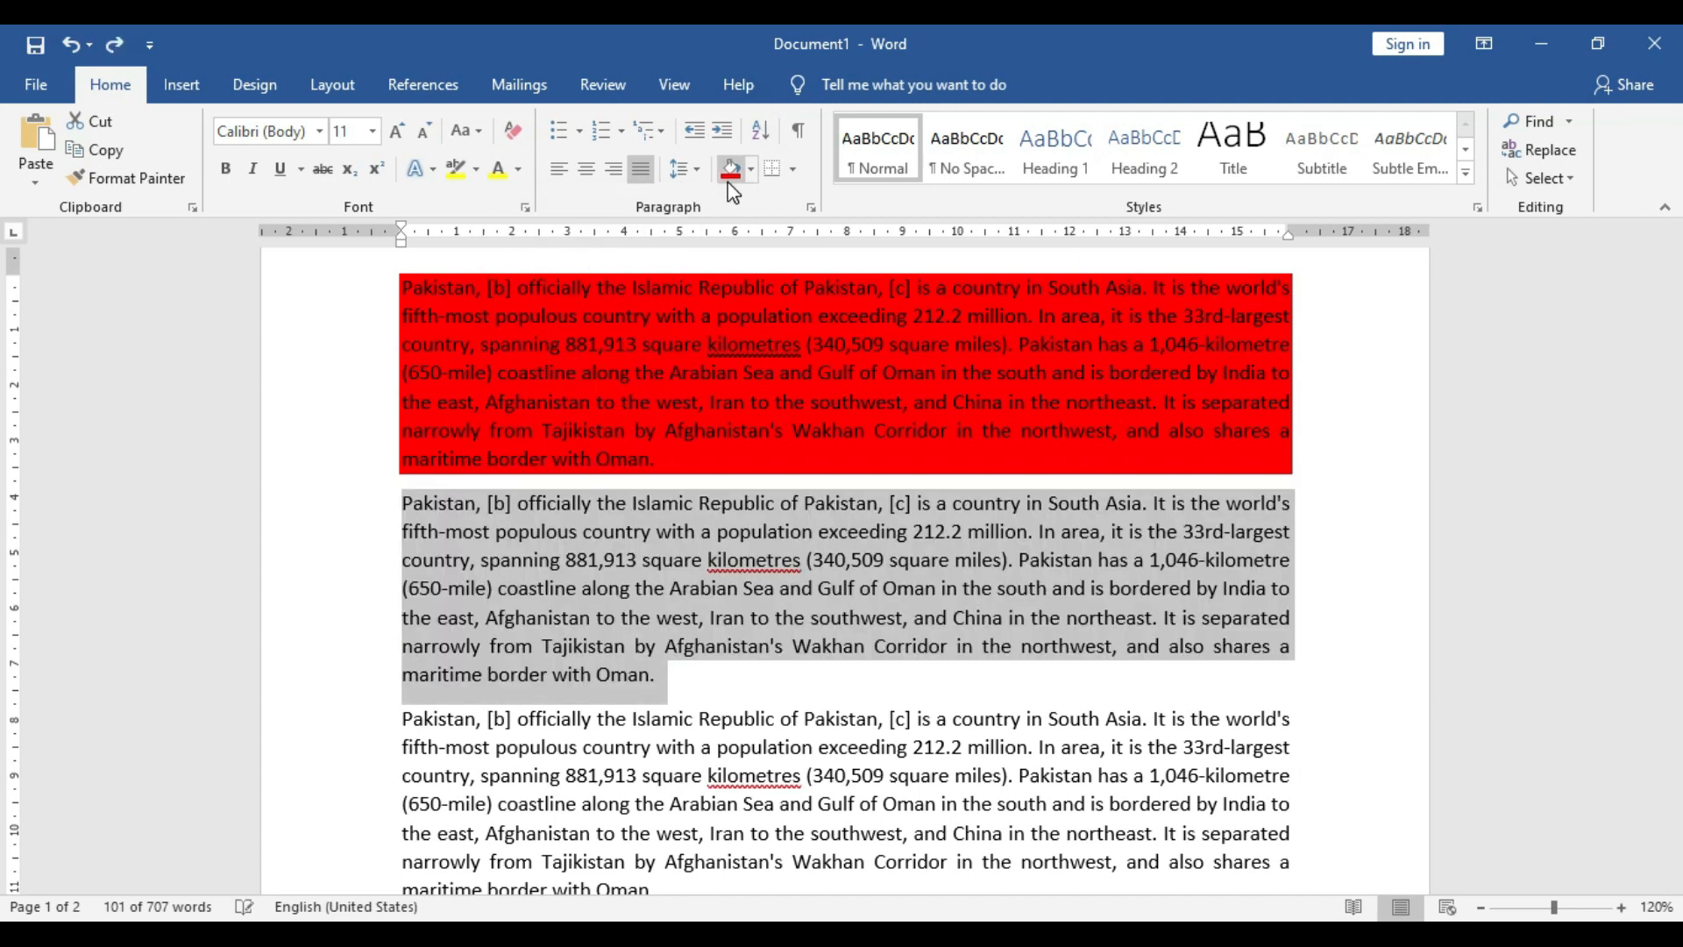
click(751, 169)
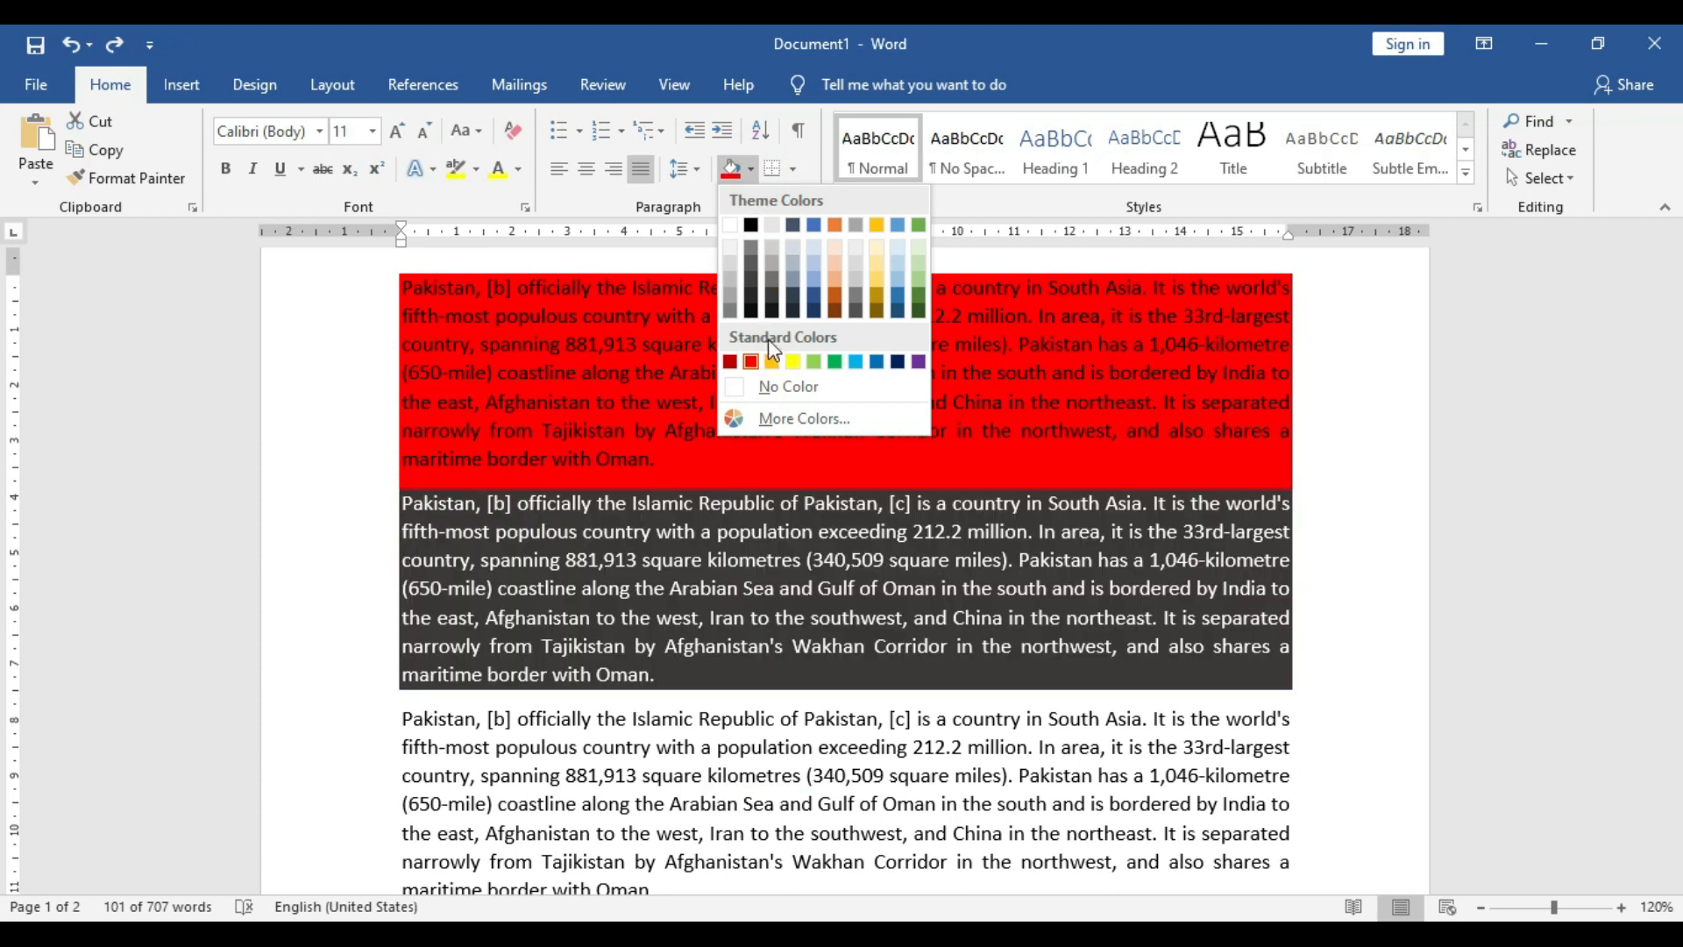
click(771, 361)
- Shade the third paragraph green, the fourth blue and the fifth yellow
scroll(687, 561, down, 3)
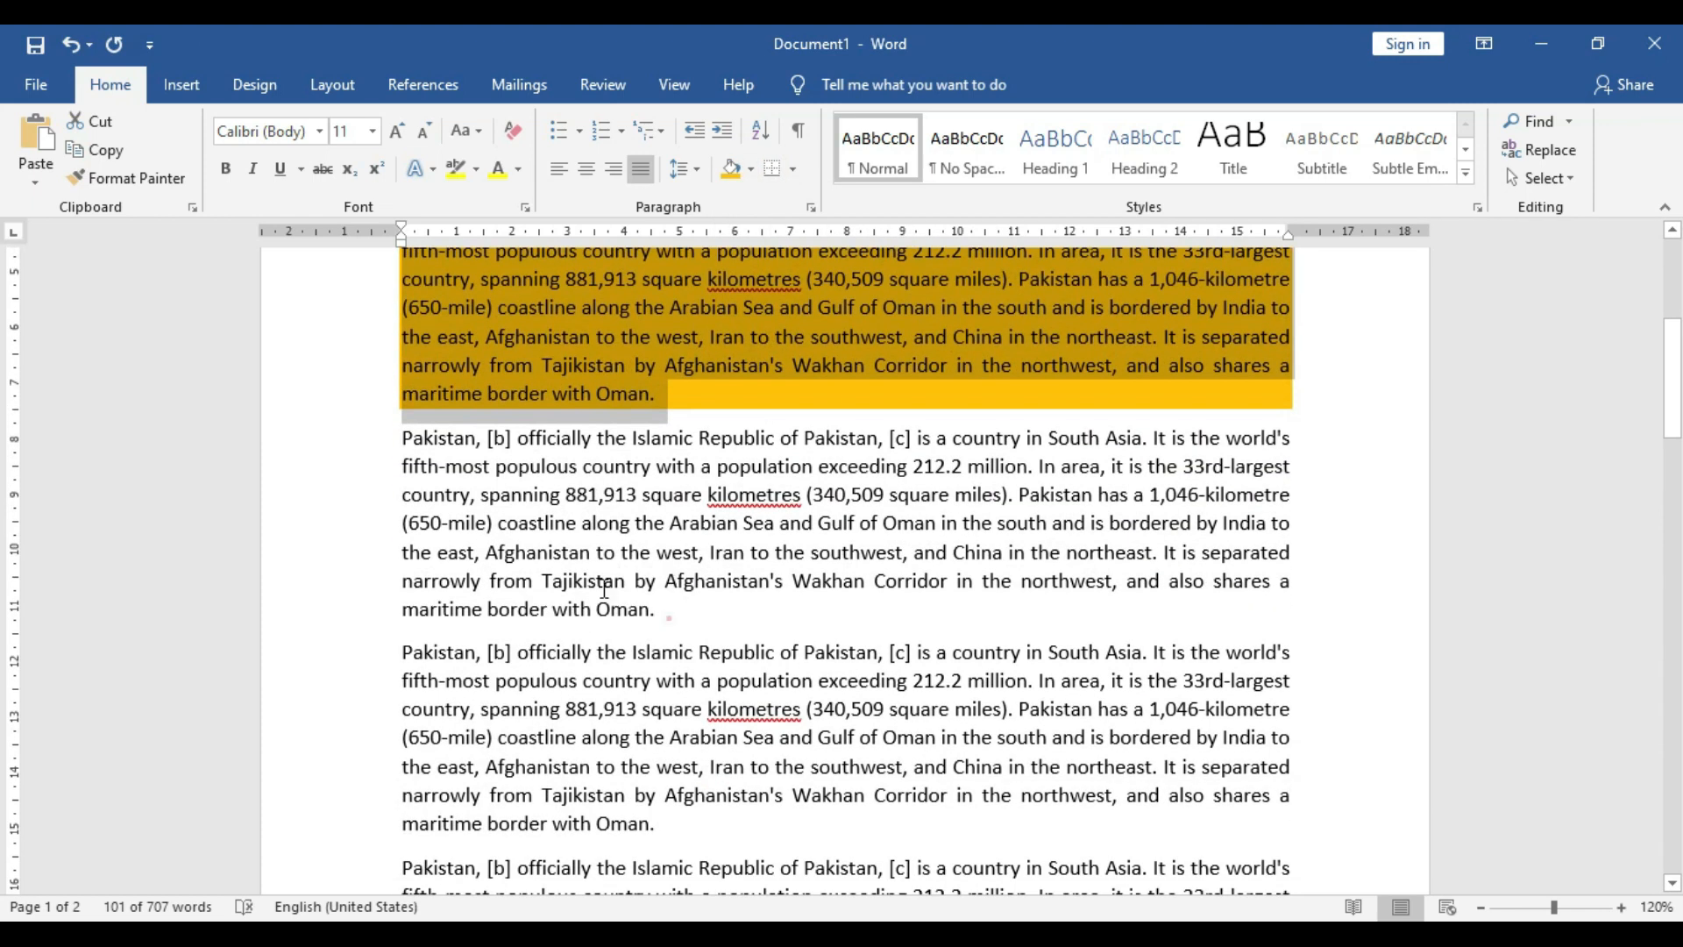
triple_click(604, 589)
click(751, 169)
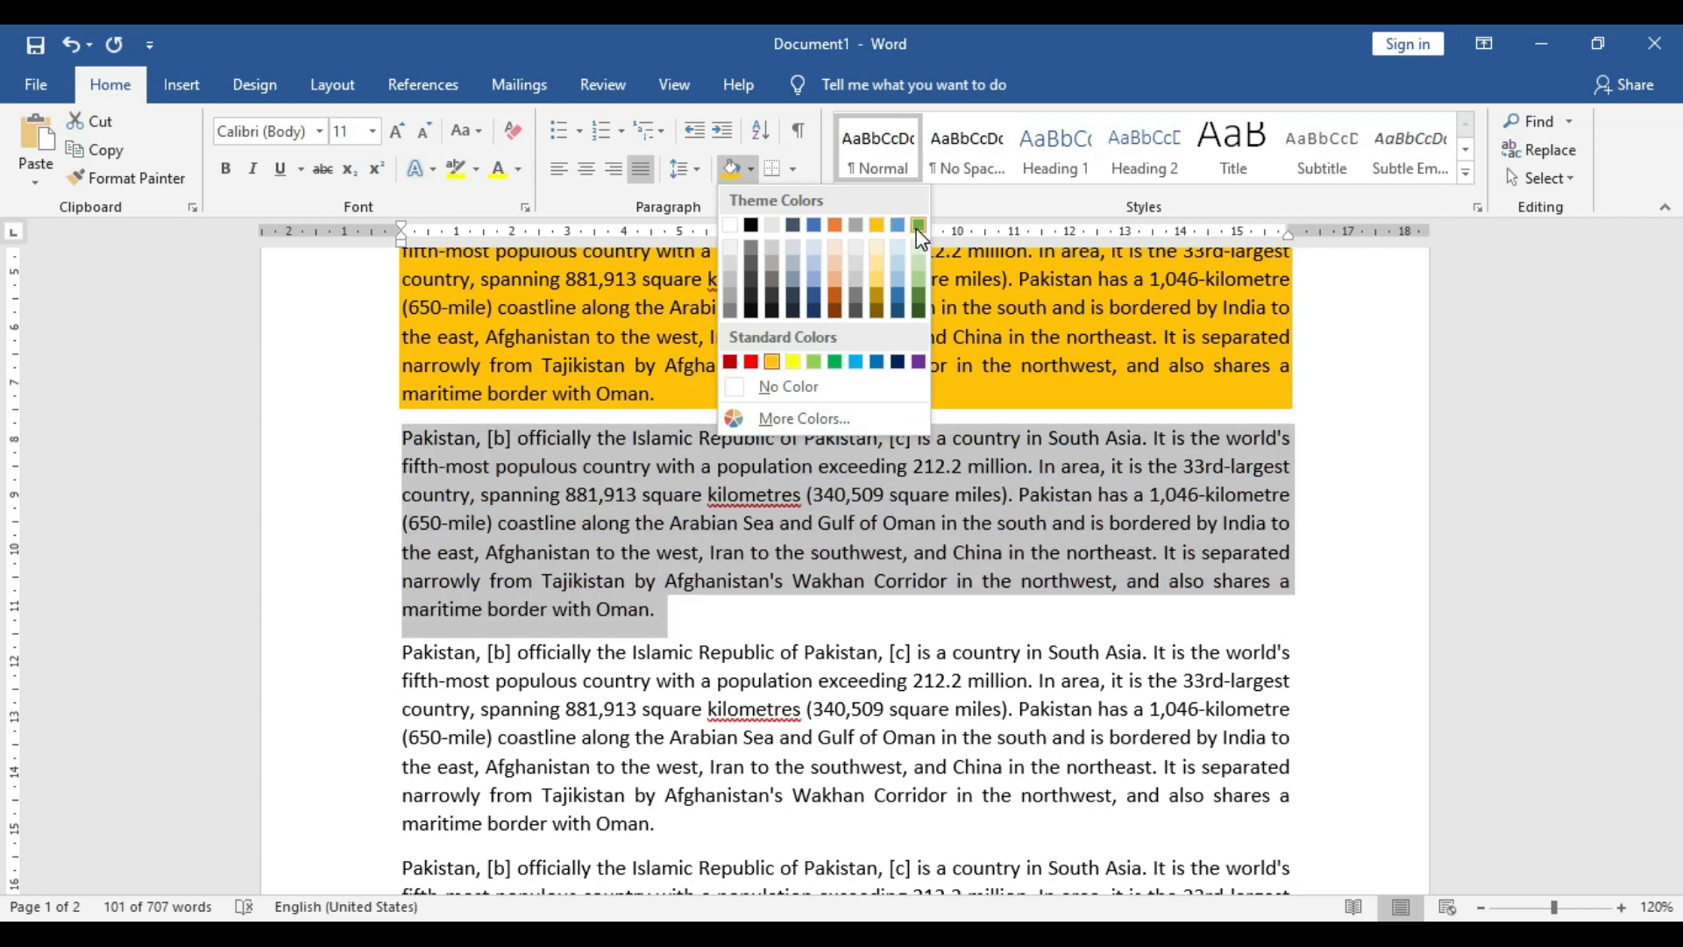
click(918, 225)
scroll(687, 561, down, 3)
triple_click(680, 675)
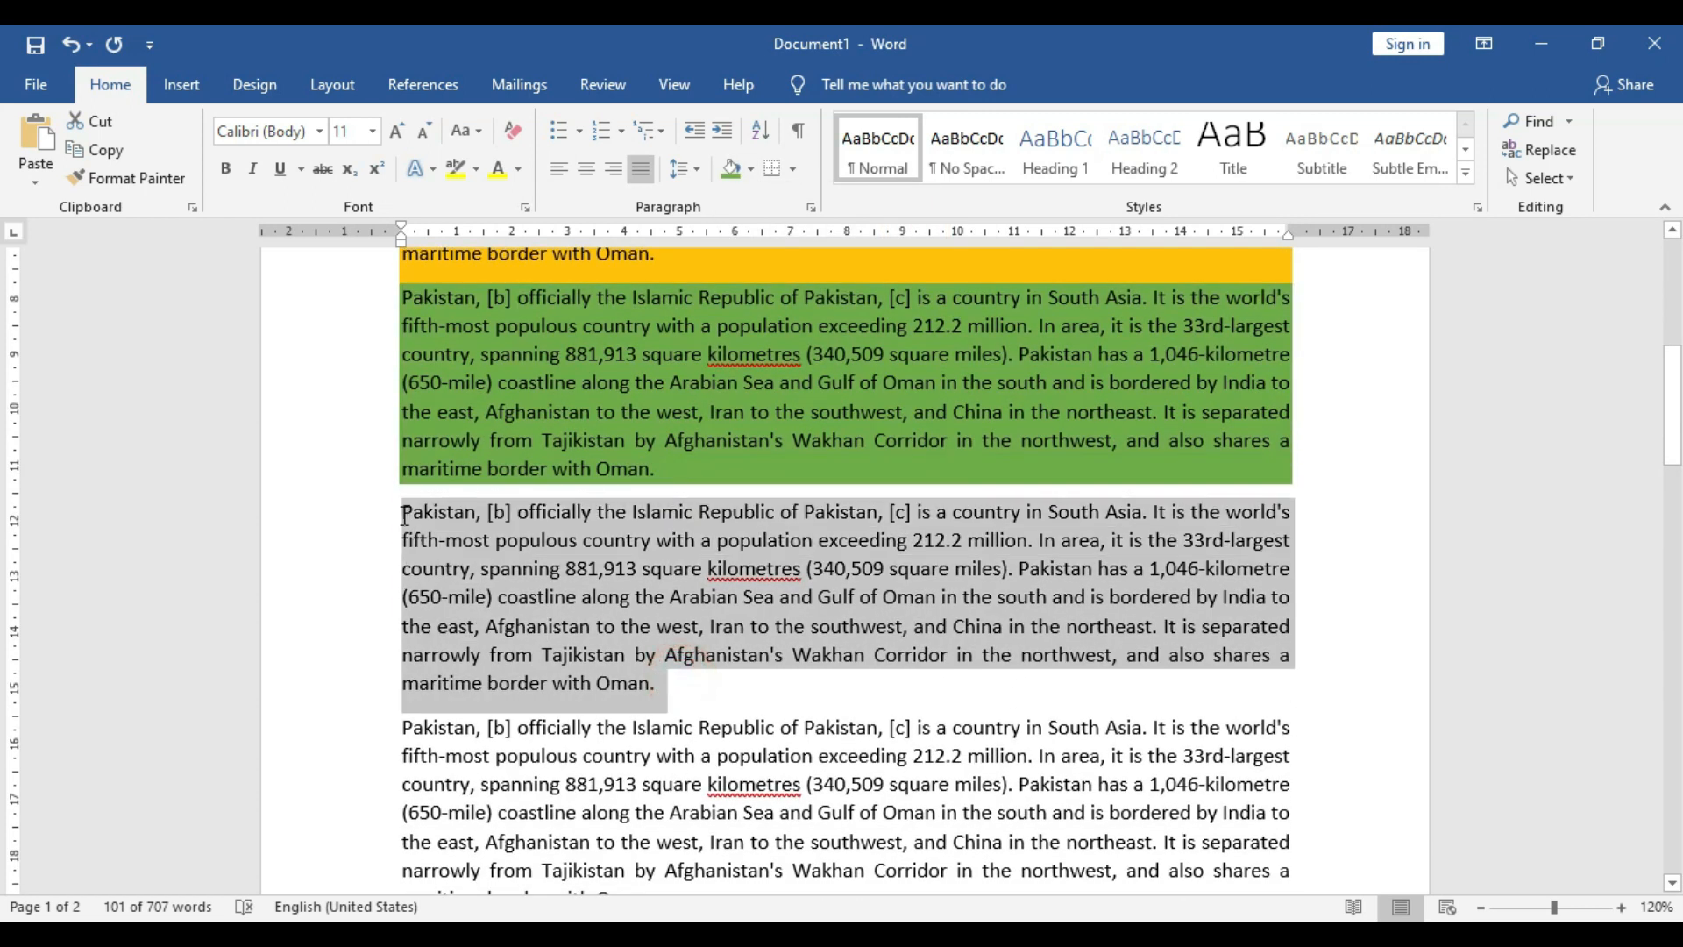
click(751, 168)
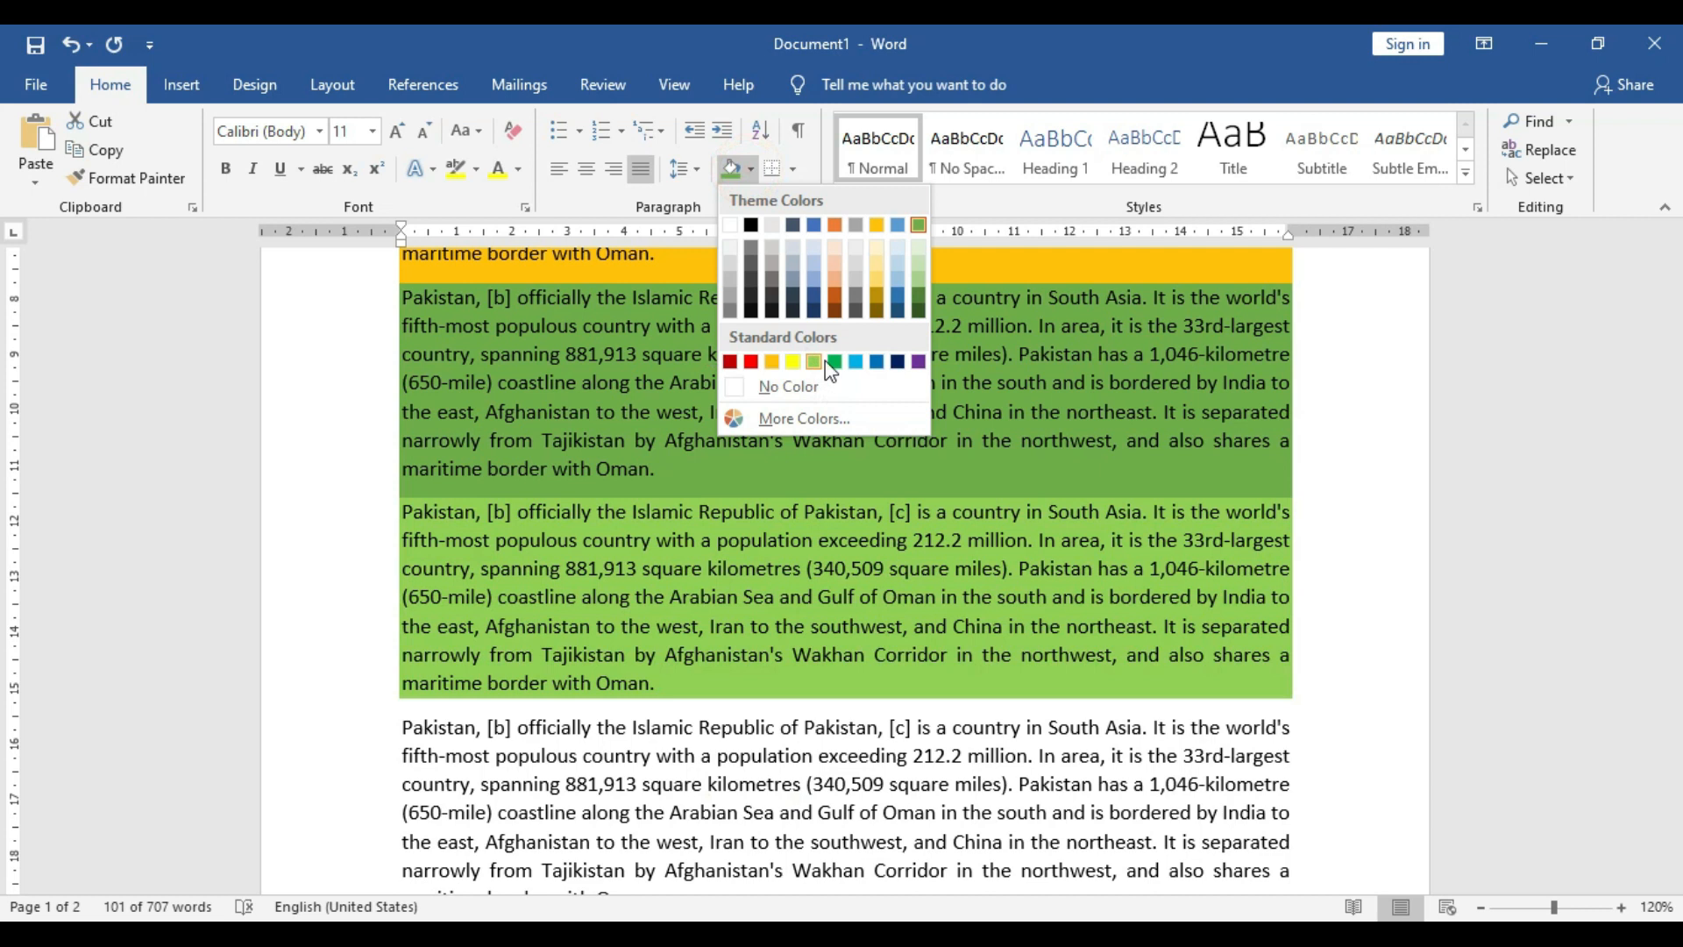
click(856, 361)
scroll(849, 388, down, 3)
mouse_move(675, 691)
mouse_down()
mouse_move(526, 591)
mouse_move(571, 517)
mouse_up()
click(752, 169)
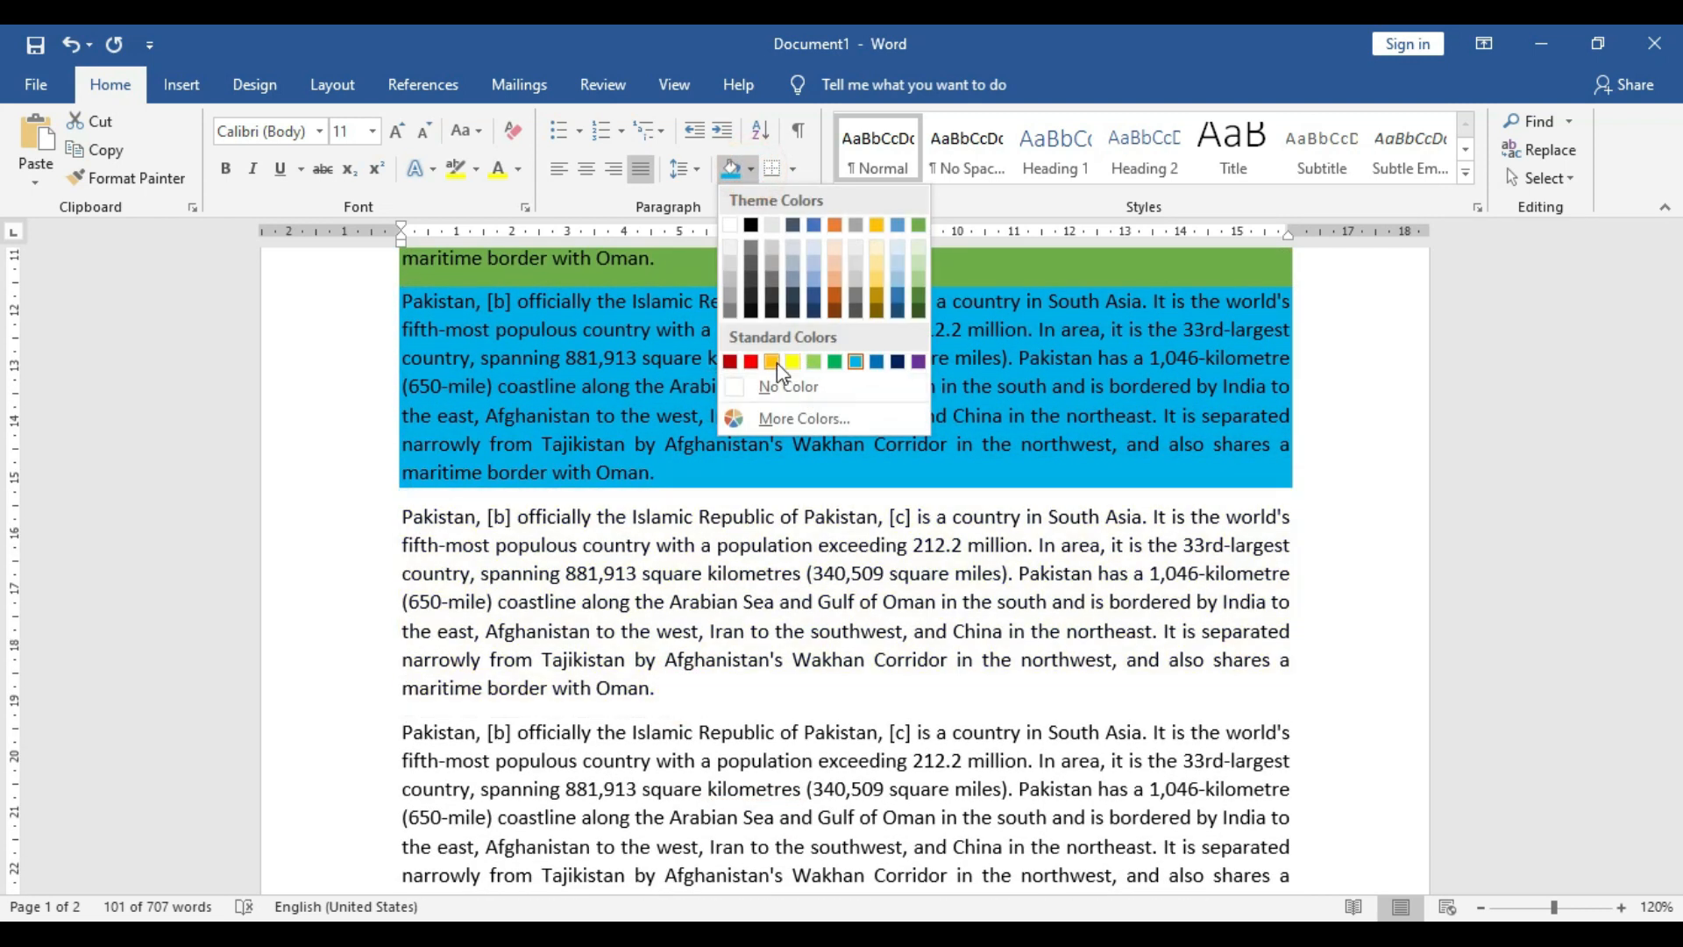
click(792, 361)
- Shade the sixth paragraph light blue and the last paragraph red, then deselect
scroll(793, 377, down, 1)
mouse_move(666, 626)
mouse_down()
mouse_move(487, 489)
mouse_move(403, 451)
mouse_up()
click(751, 168)
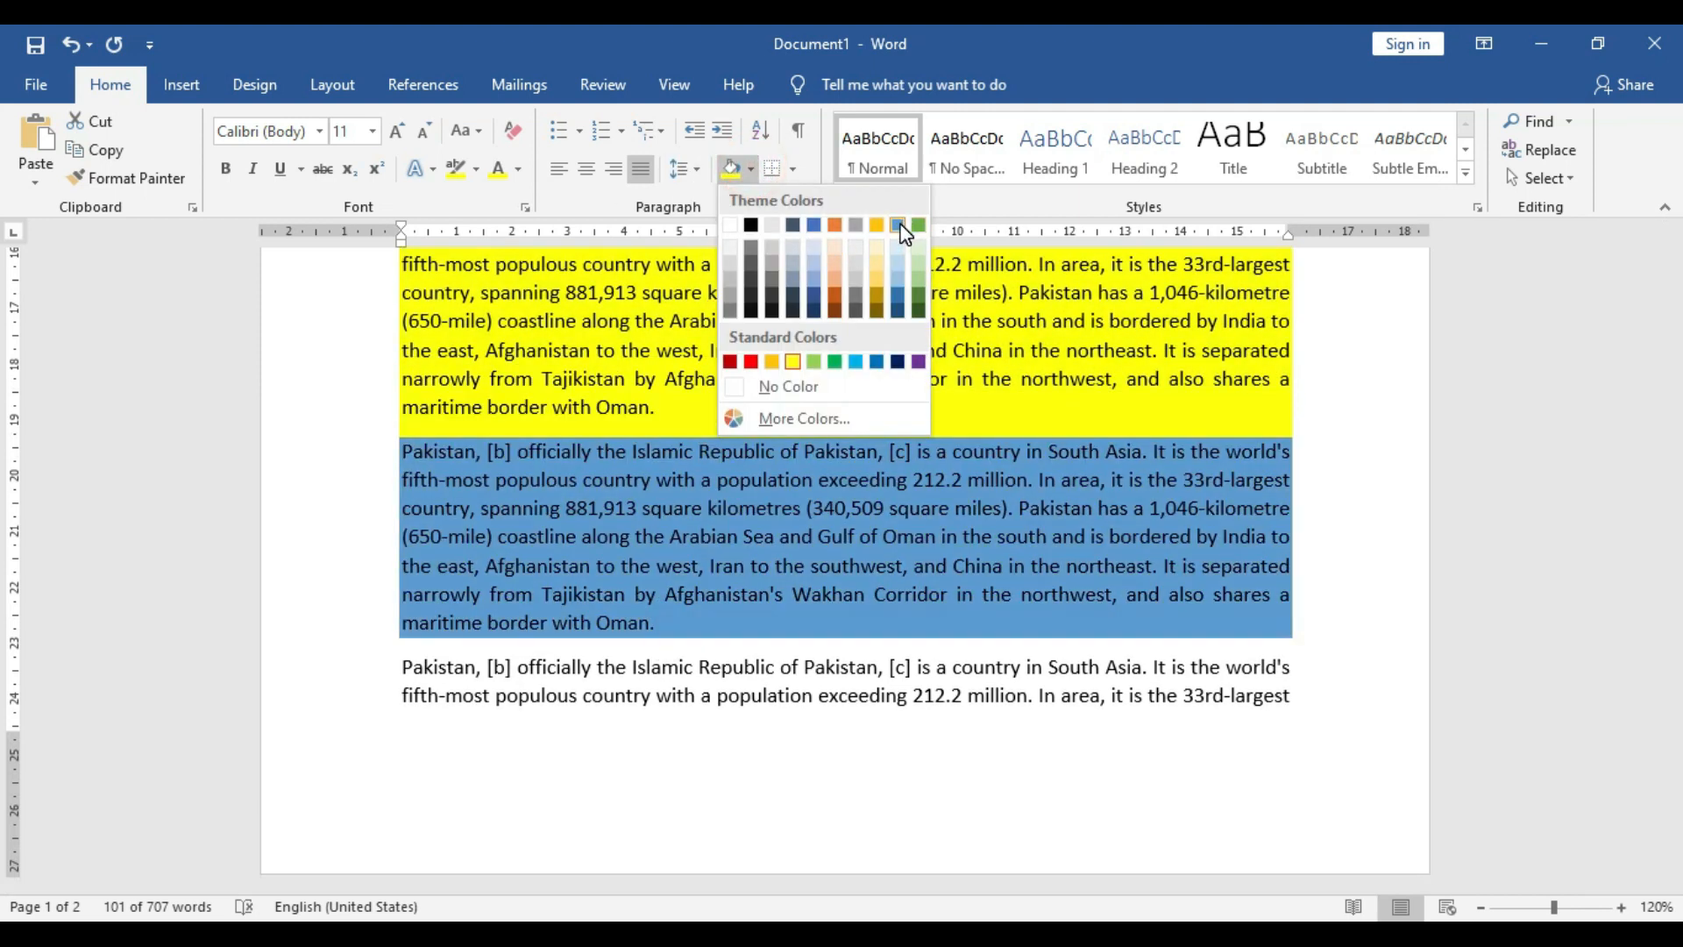
click(901, 227)
scroll(829, 693, down, 4)
drag(690, 817, 401, 314)
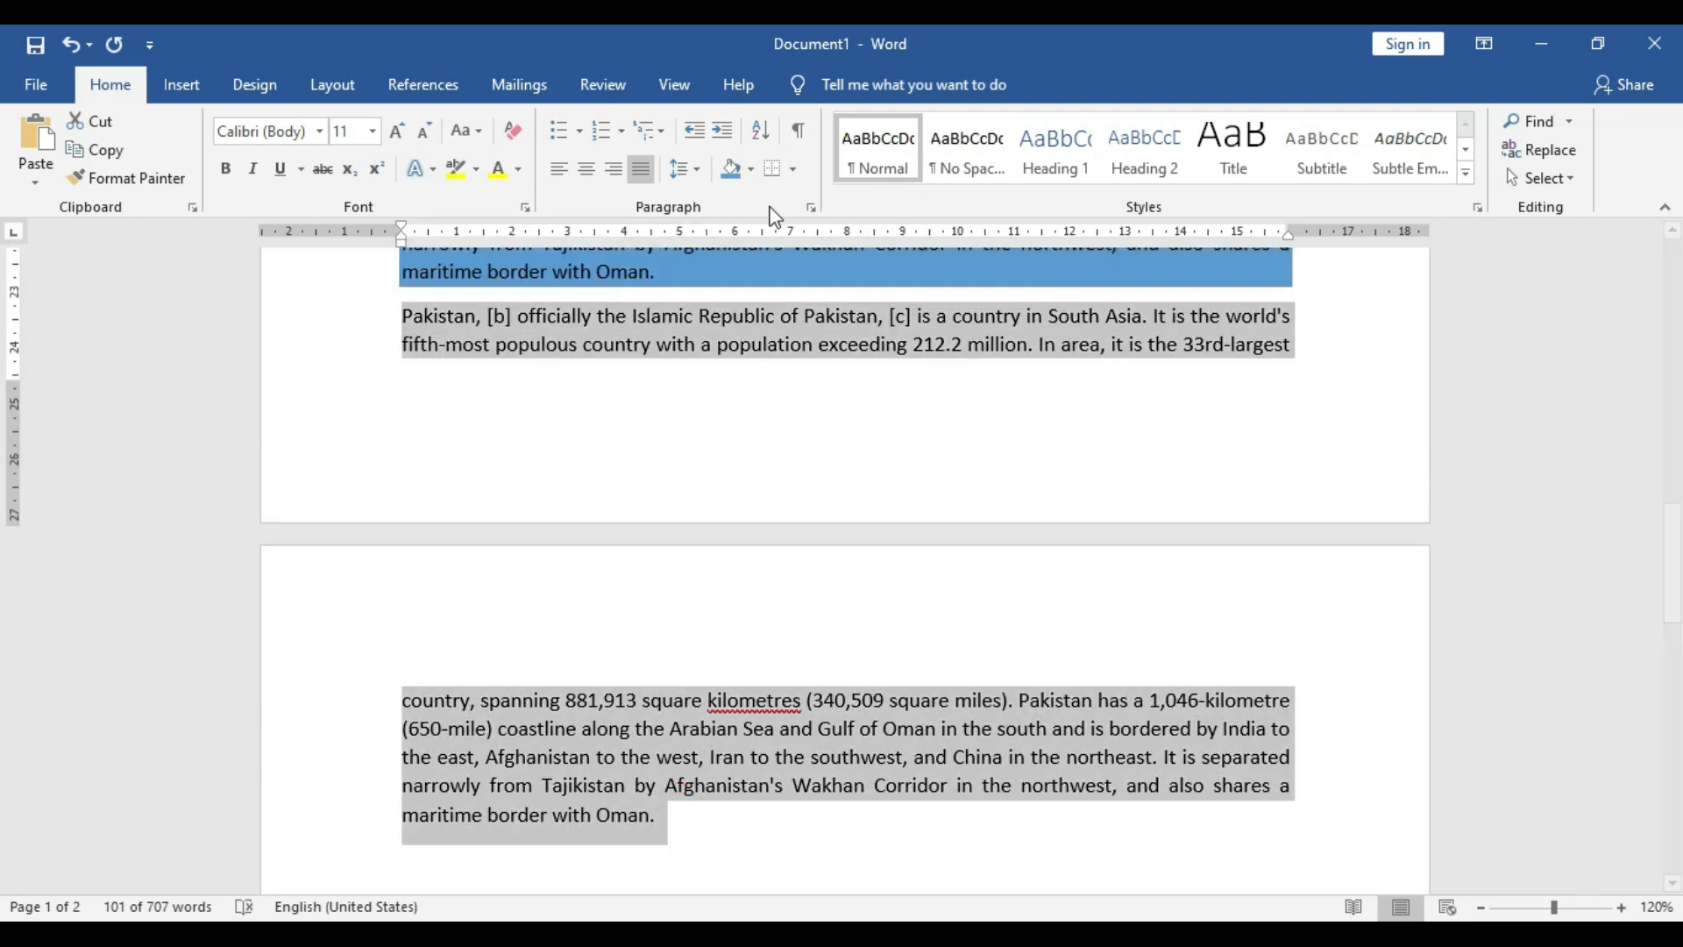
click(750, 173)
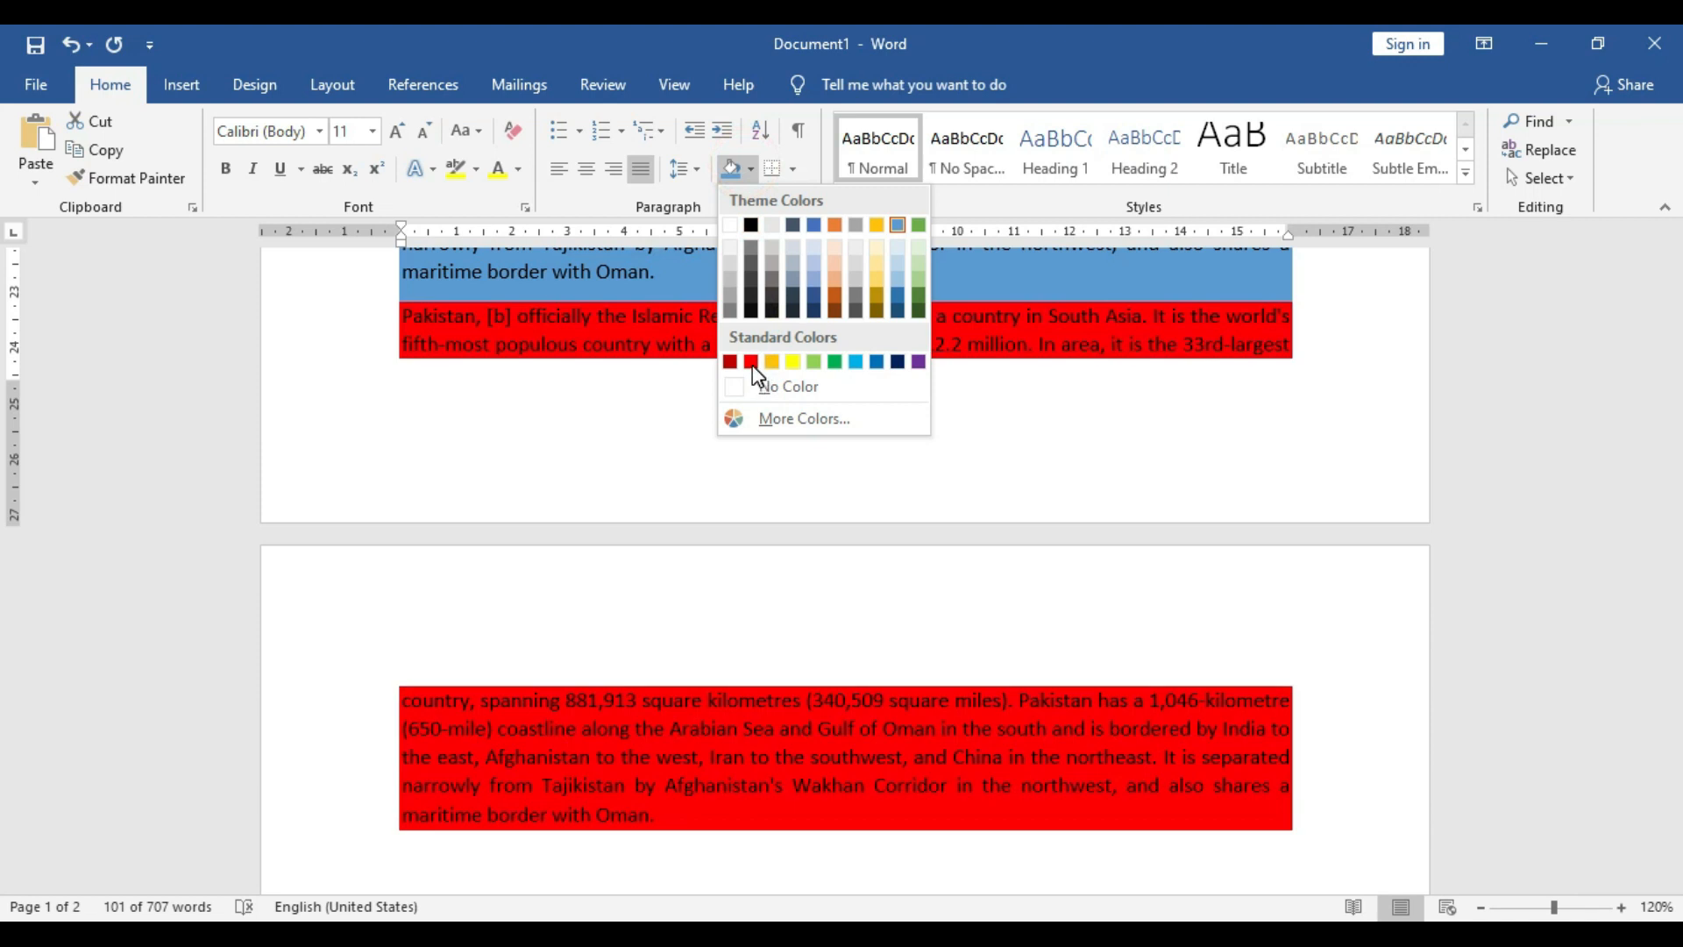
click(752, 362)
scroll(965, 438, up, 4)
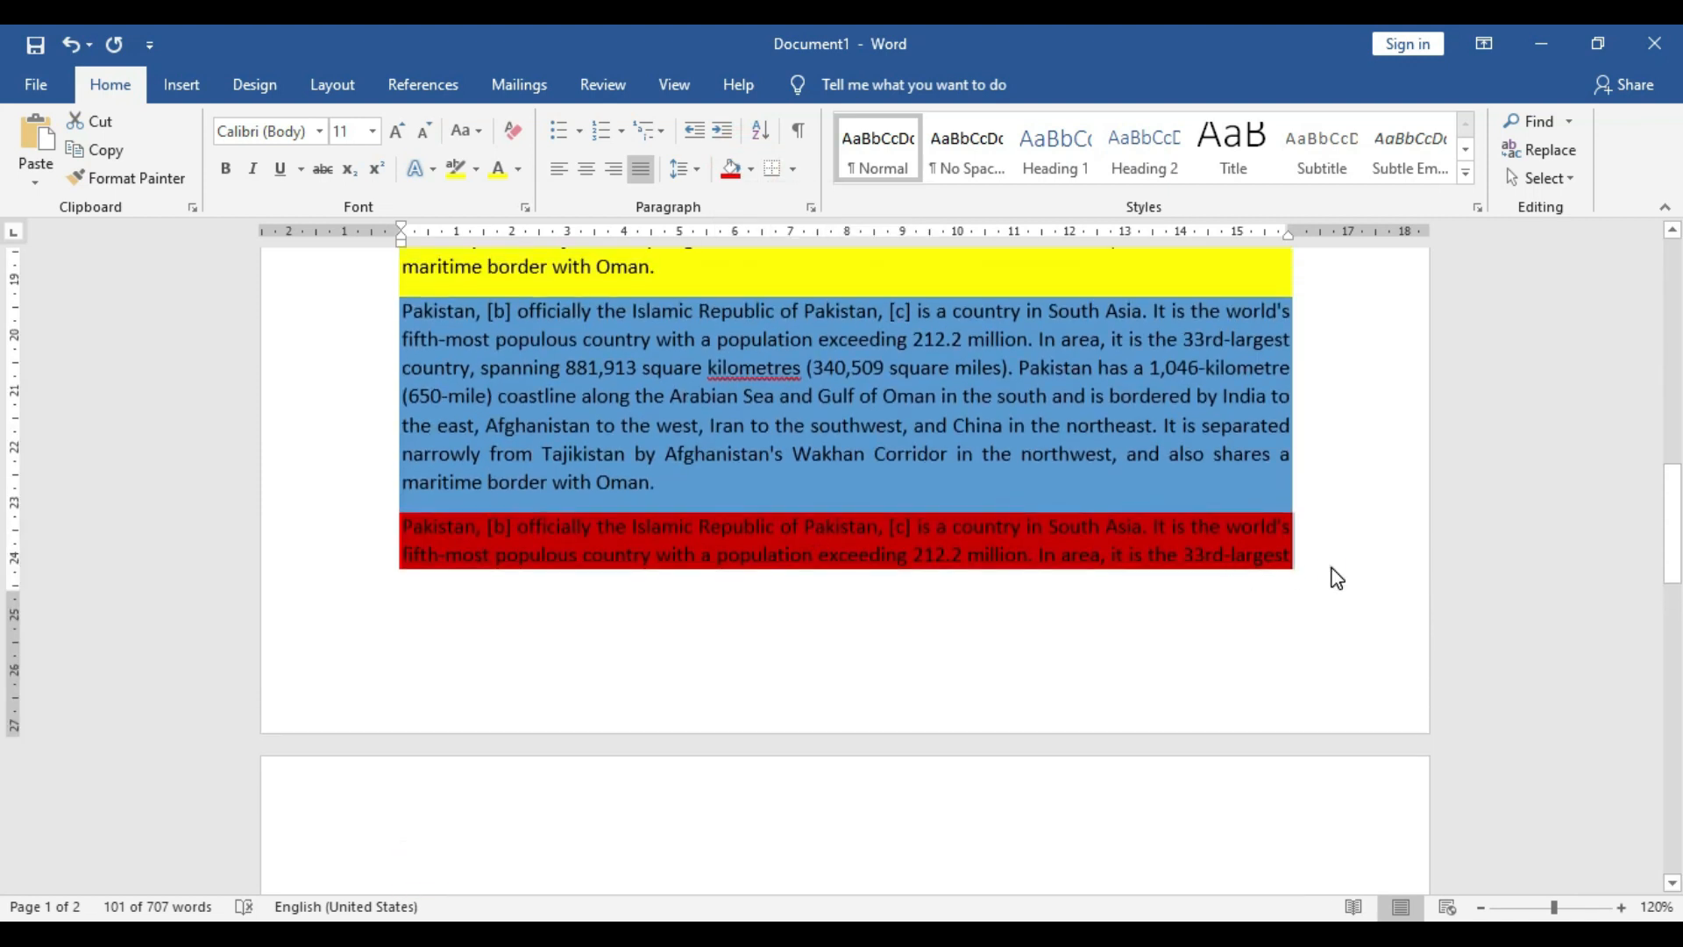
click(1336, 575)
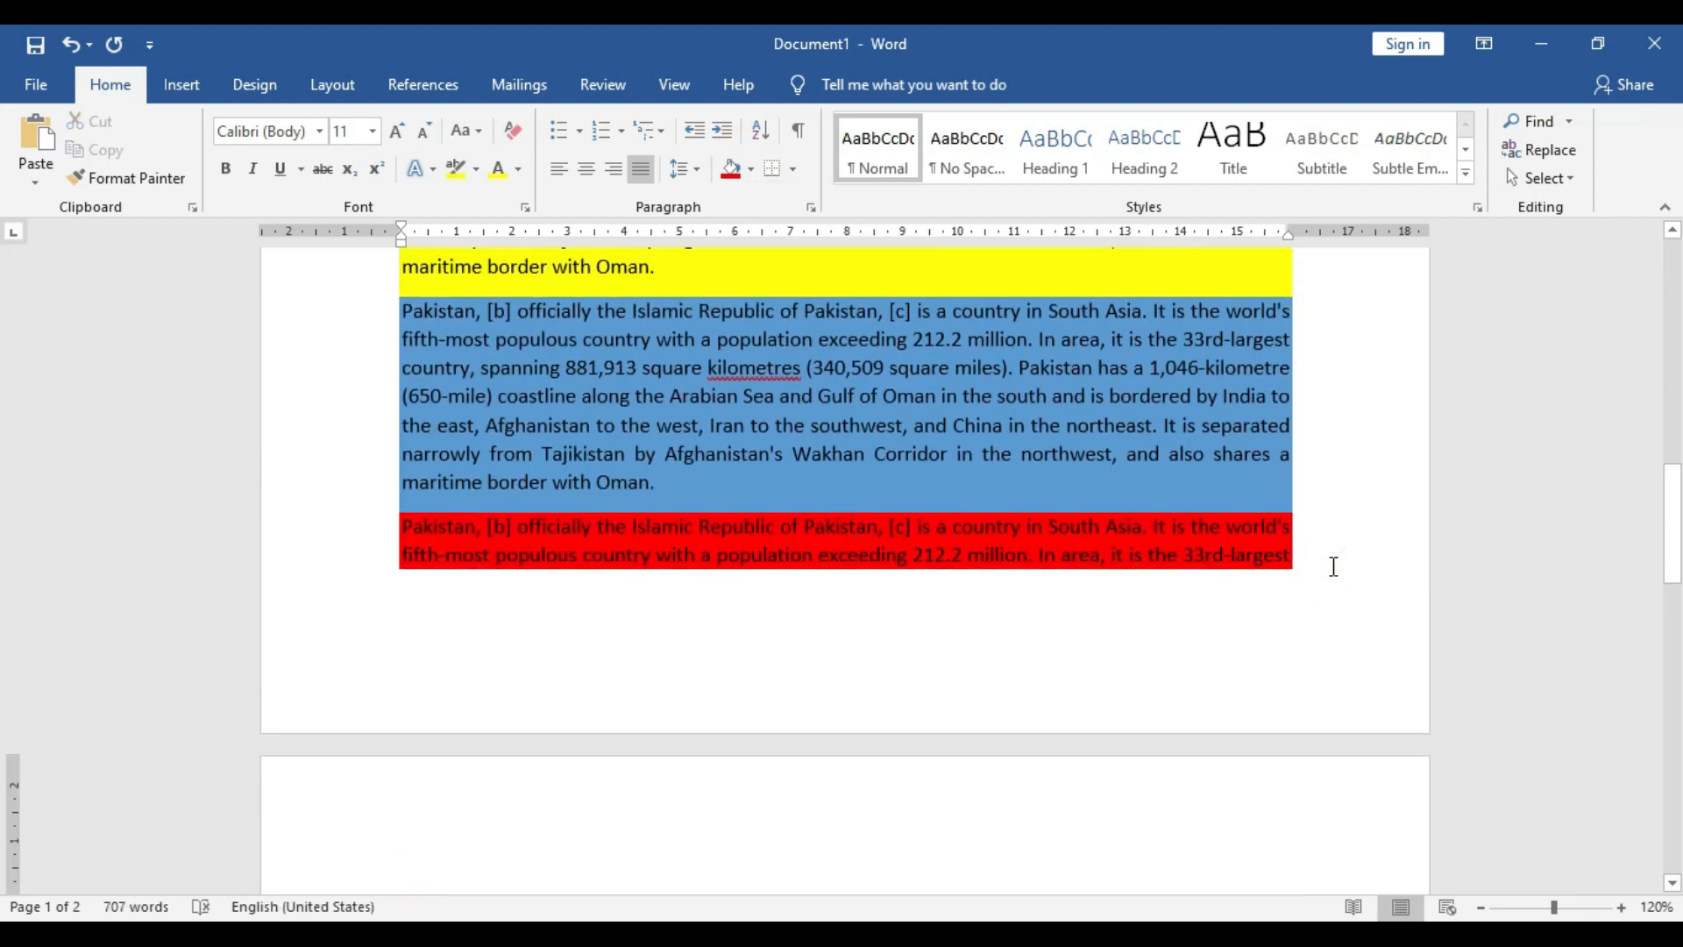
scroll(1334, 567, up, 15)
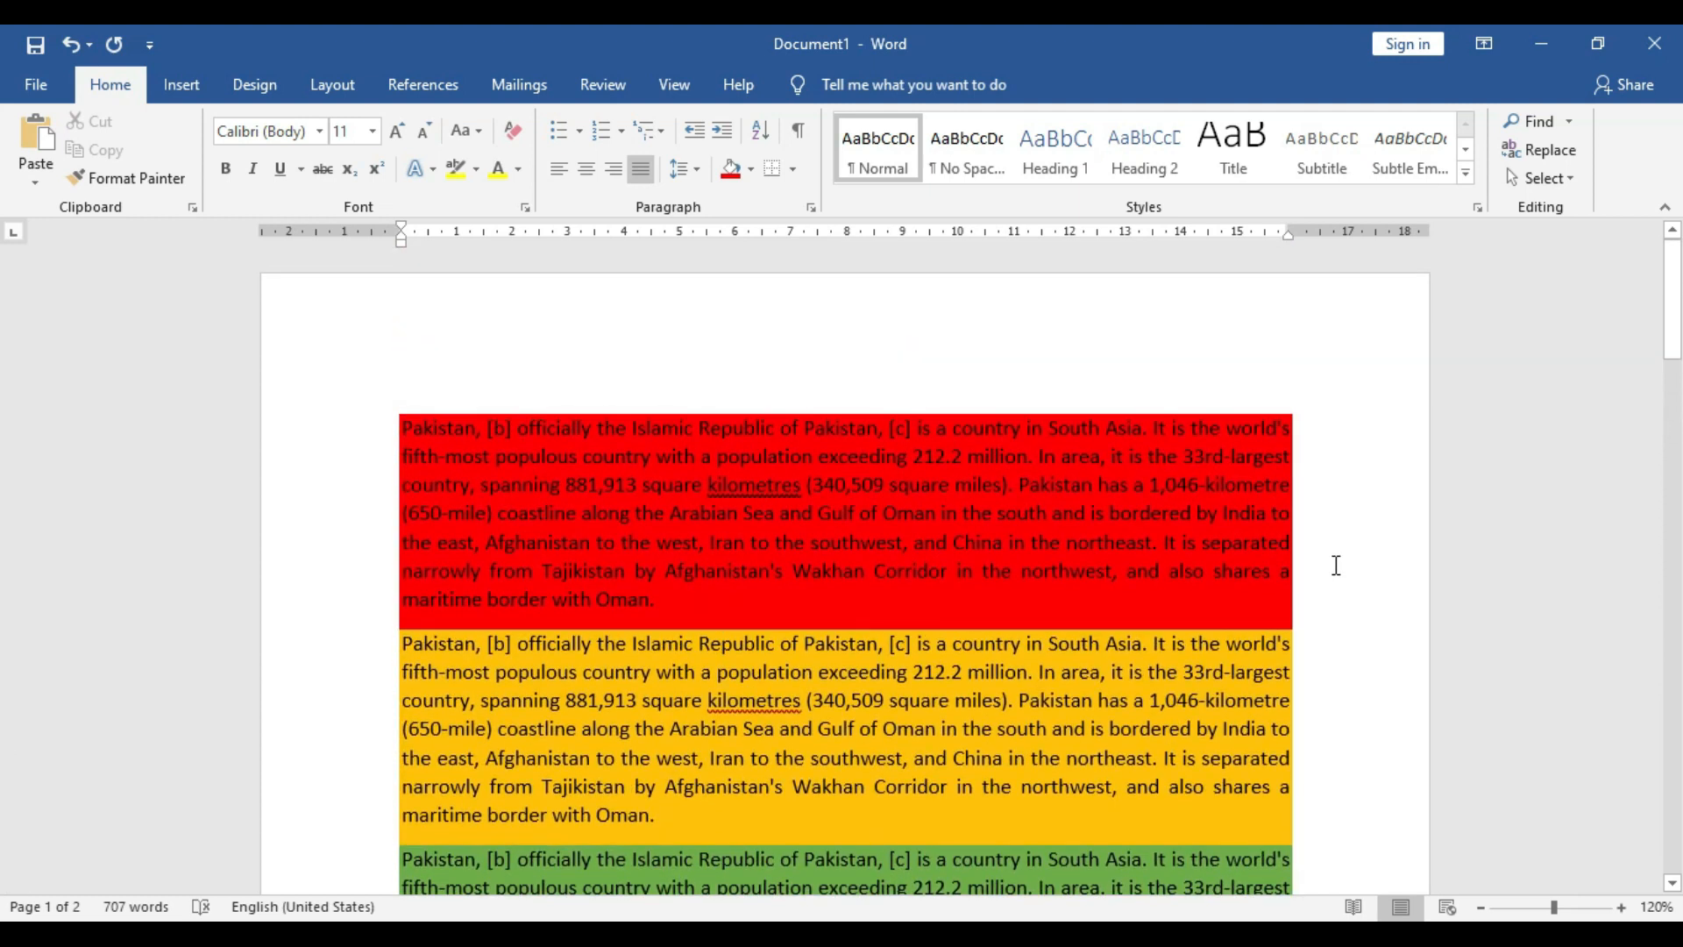
- Drag the top margin boundary upward on the vertical ruler so page 1 text starts higher
drag(1672, 285, 1674, 610)
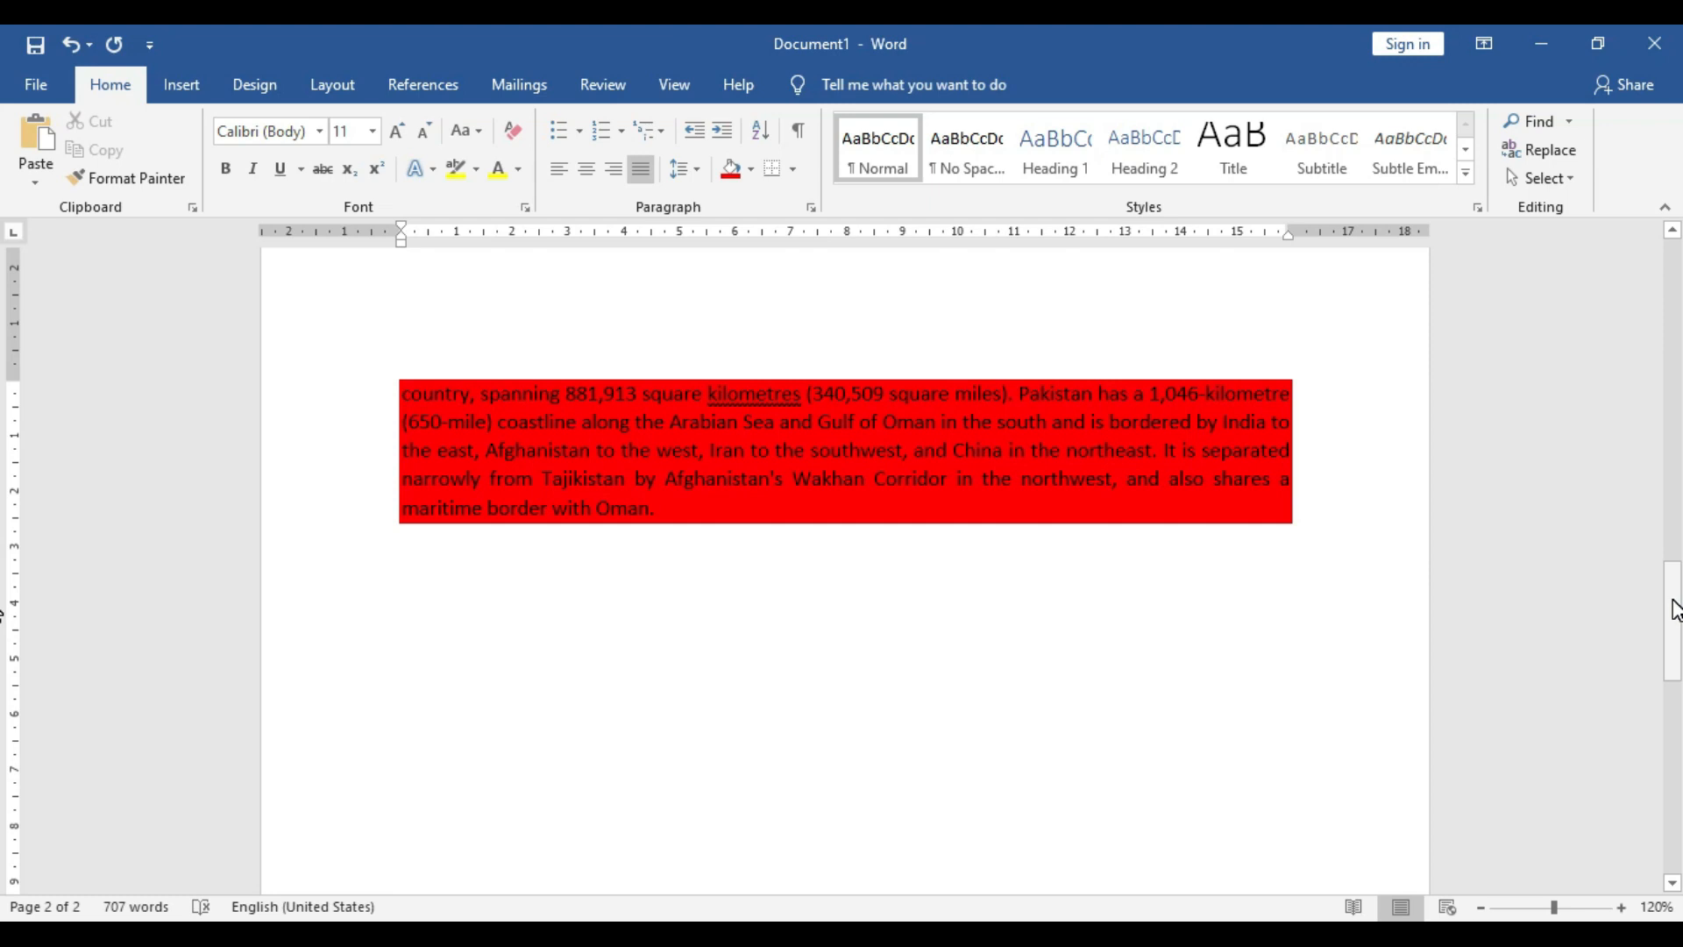
scroll(1598, 703, up, 12)
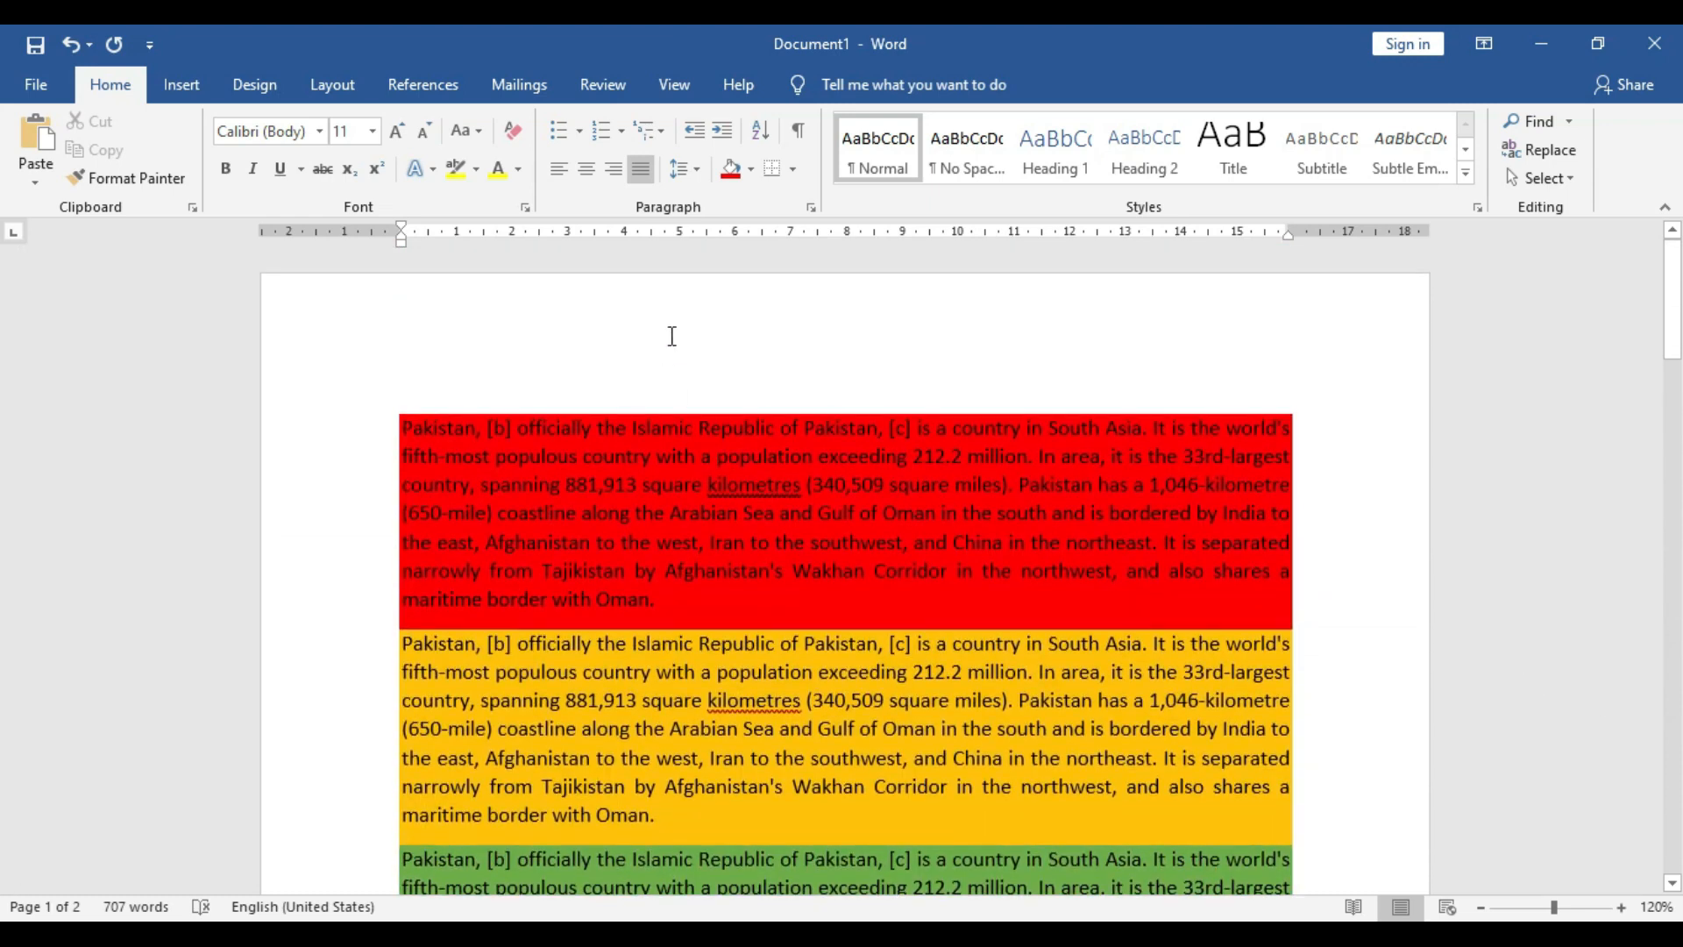
click(671, 336)
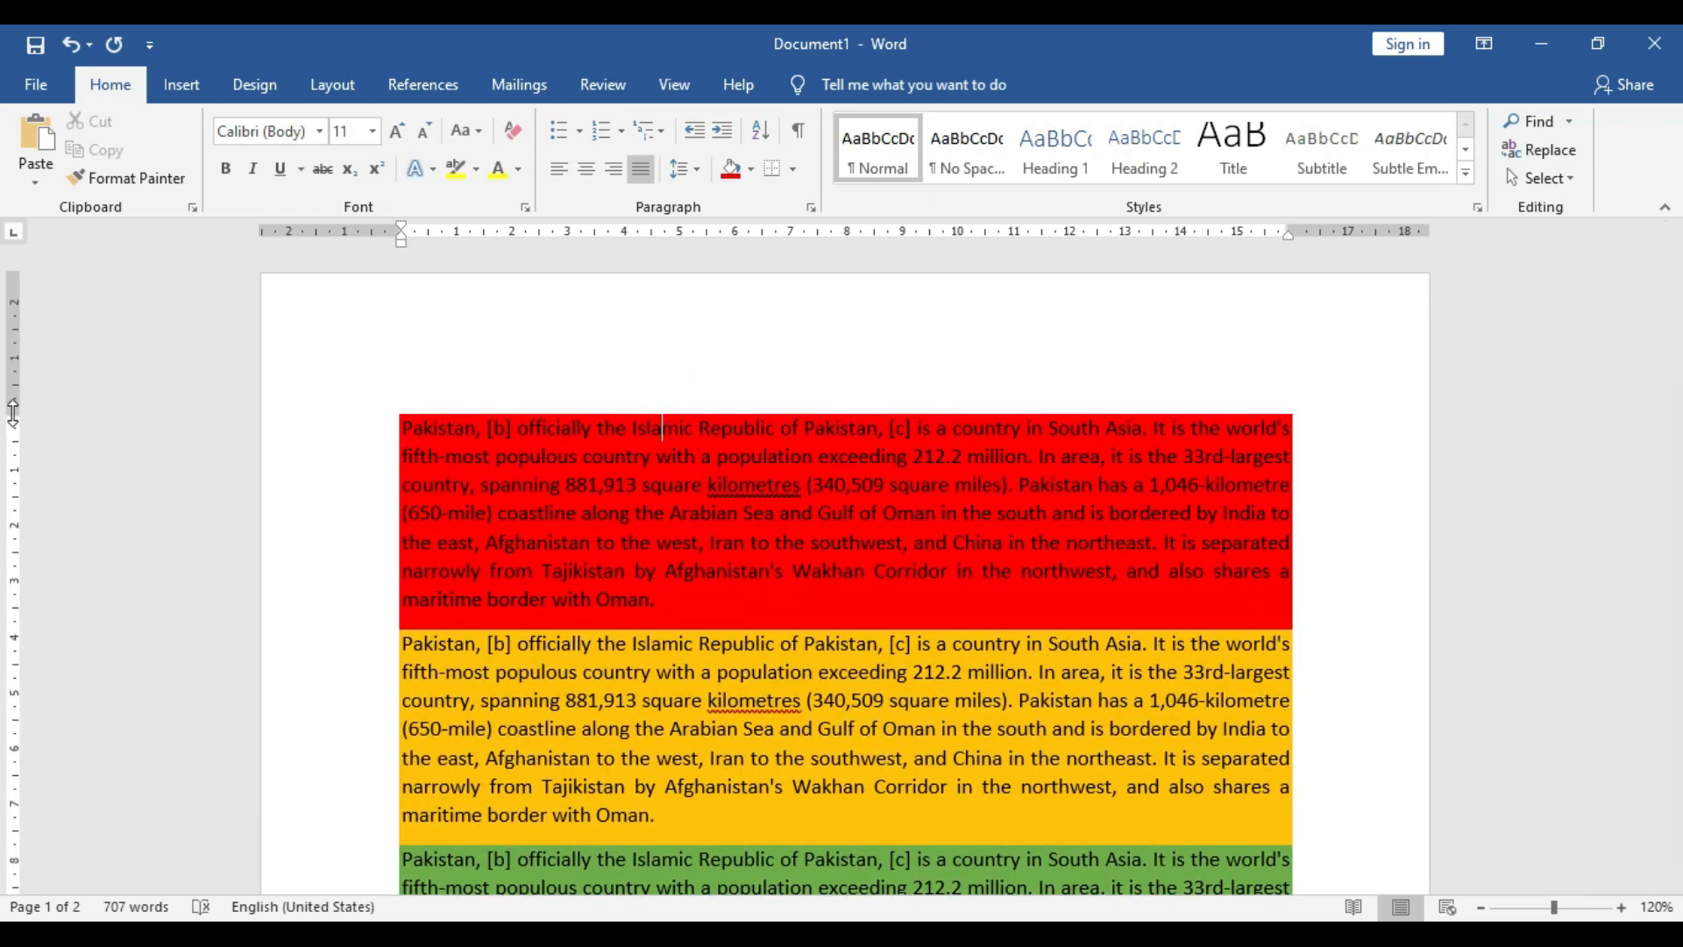
drag(14, 407, 19, 327)
scroll(1015, 510, down, 10)
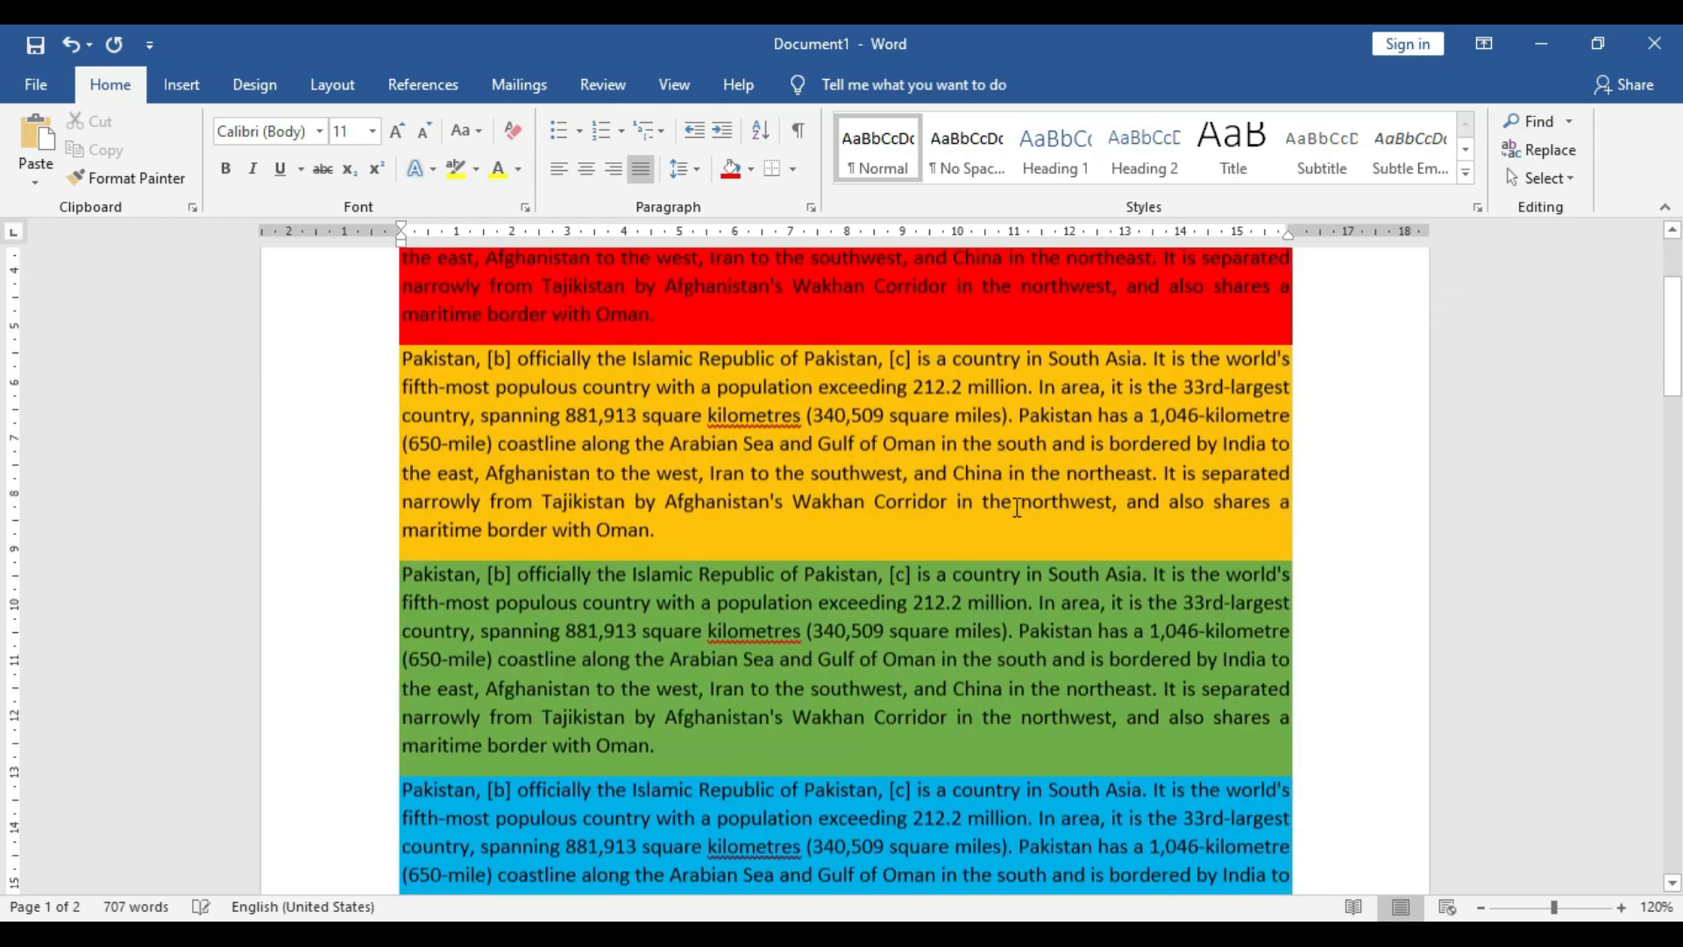
scroll(1015, 510, down, 5)
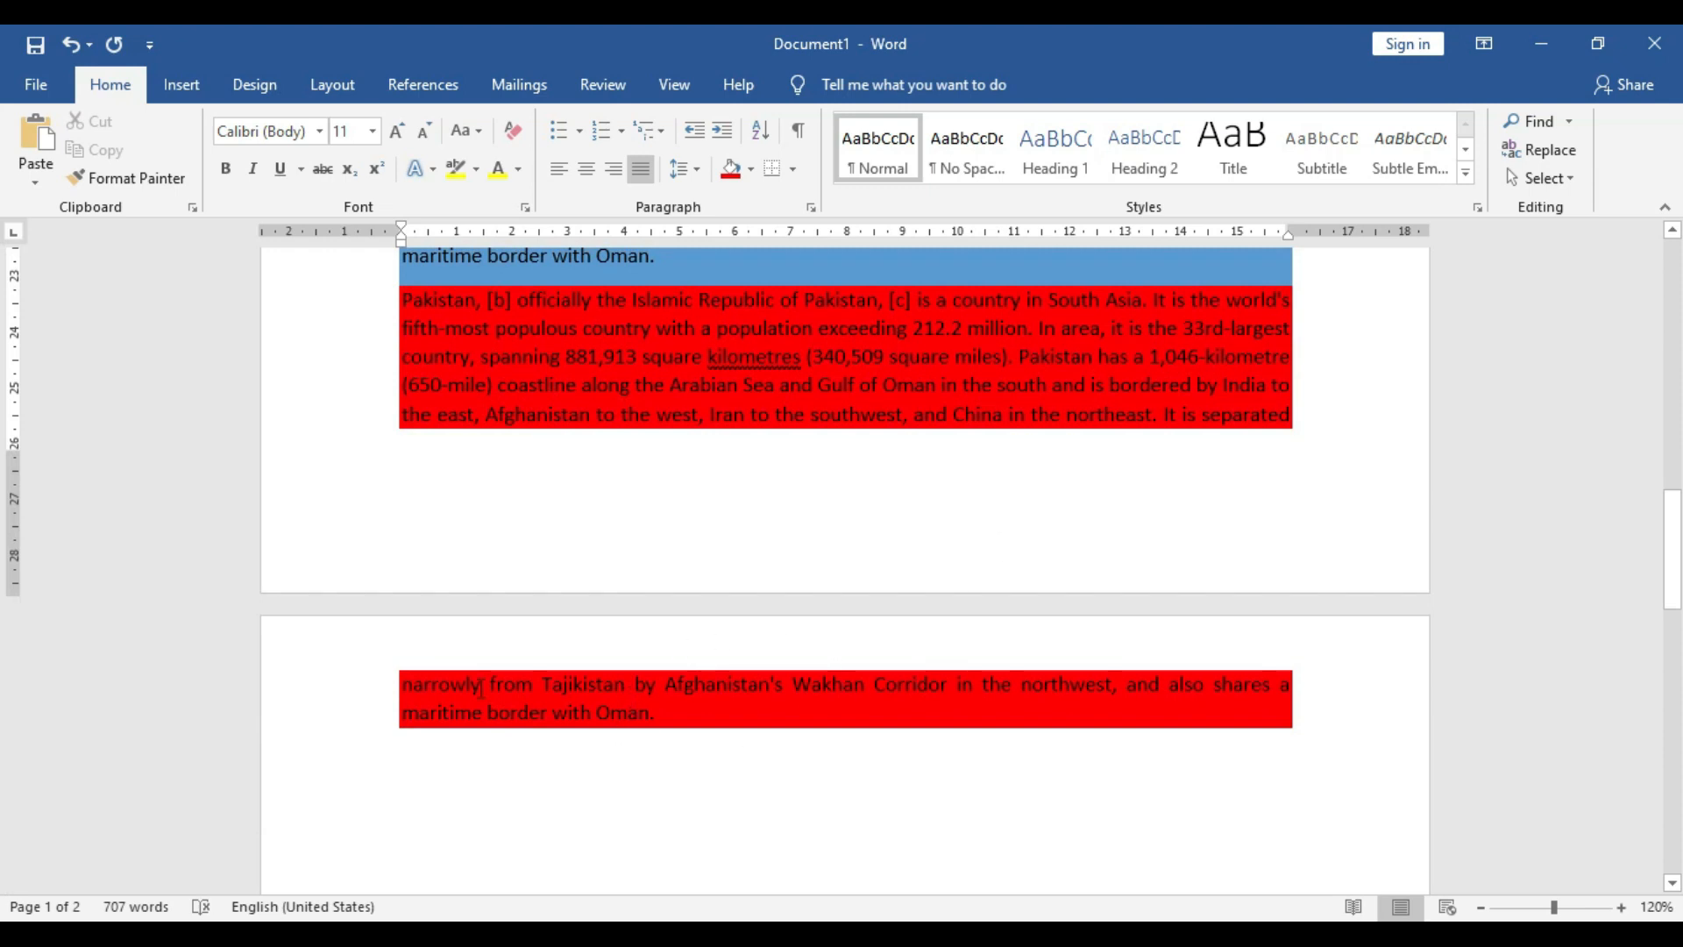
scroll(241, 537, up, 15)
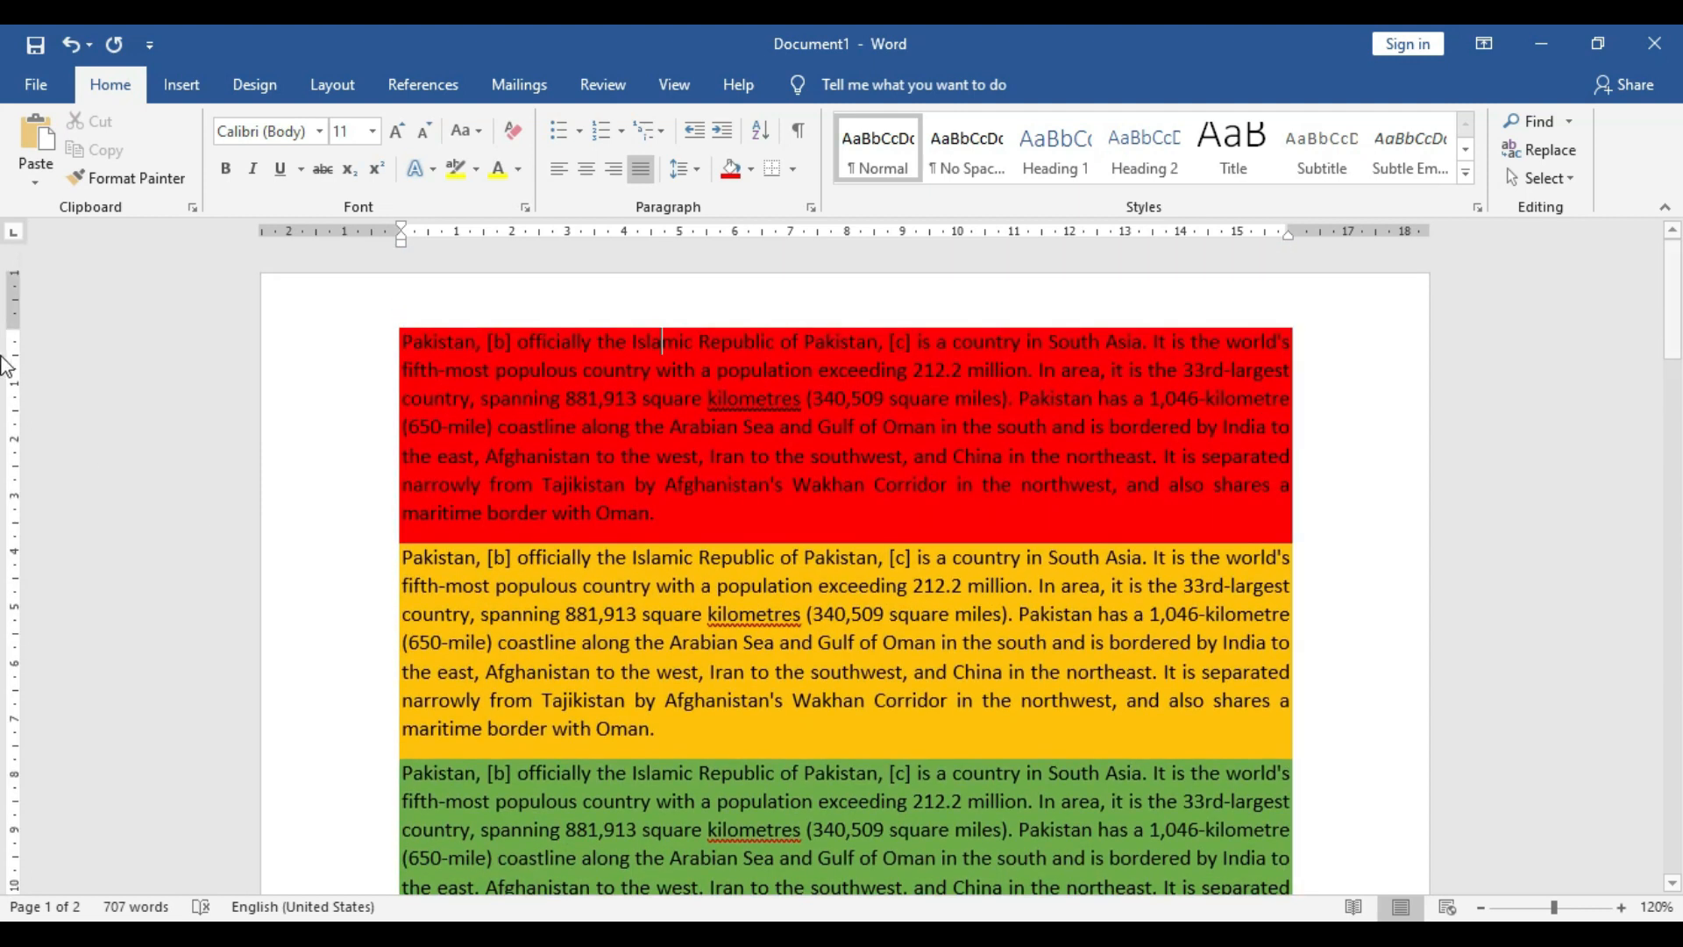
- Shrink the top margin slightly more and lower the bottom margin so the red paragraph fits on page 1
drag(19, 328, 19, 316)
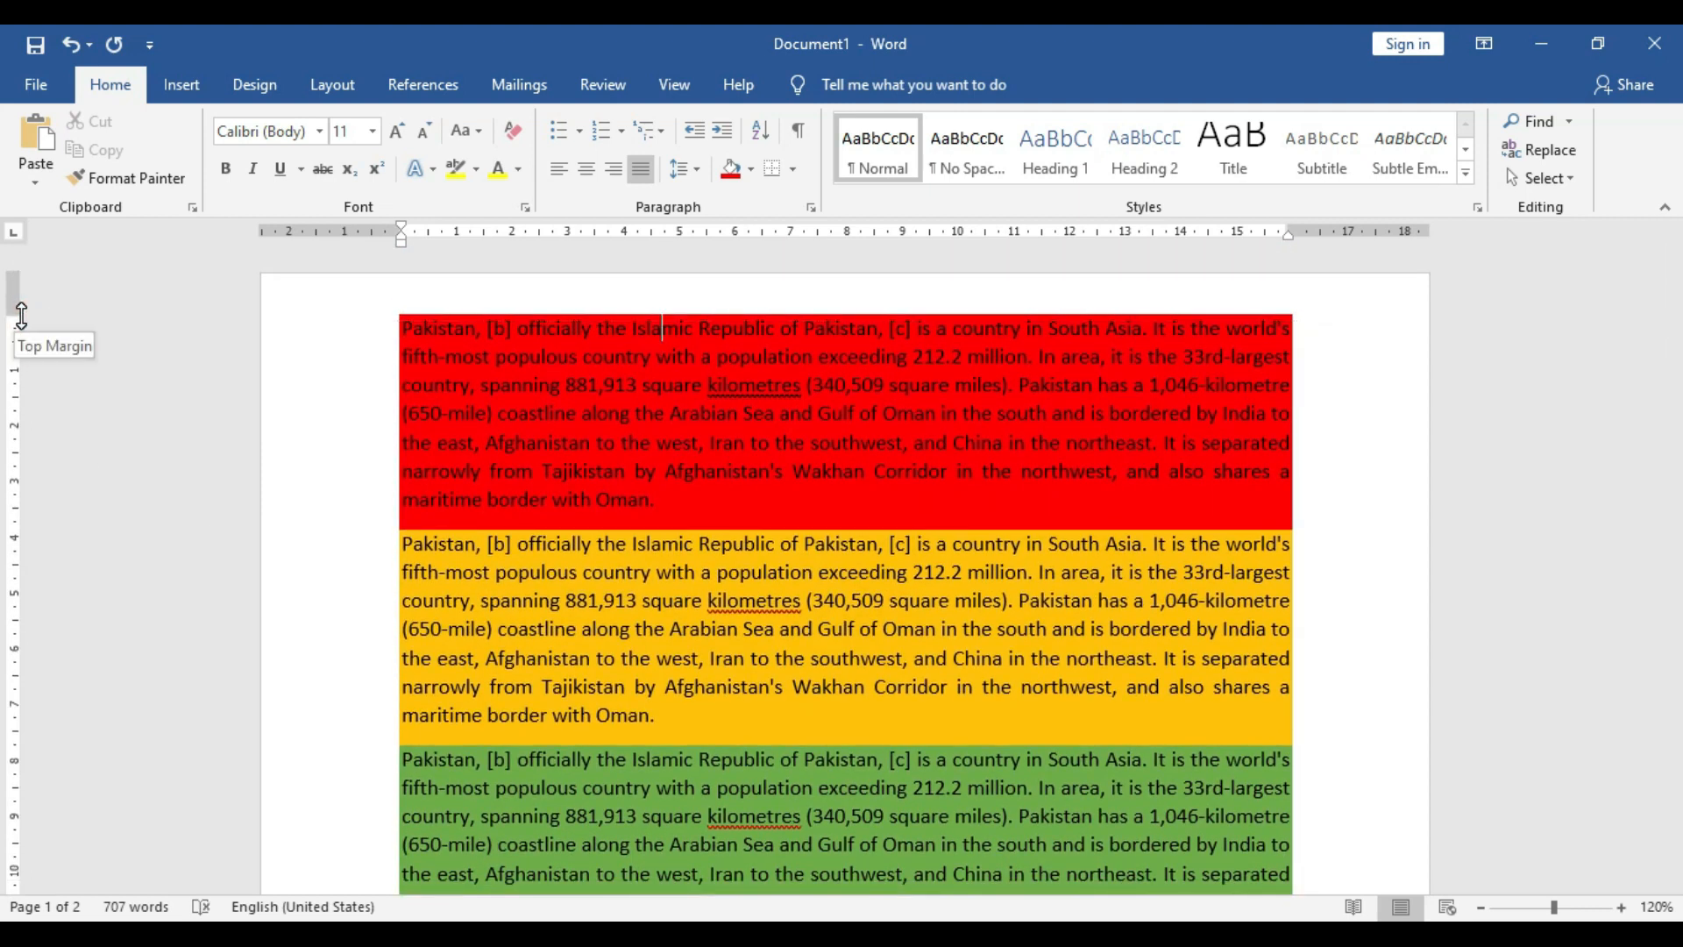
scroll(275, 507, down, 3)
scroll(298, 531, down, 6)
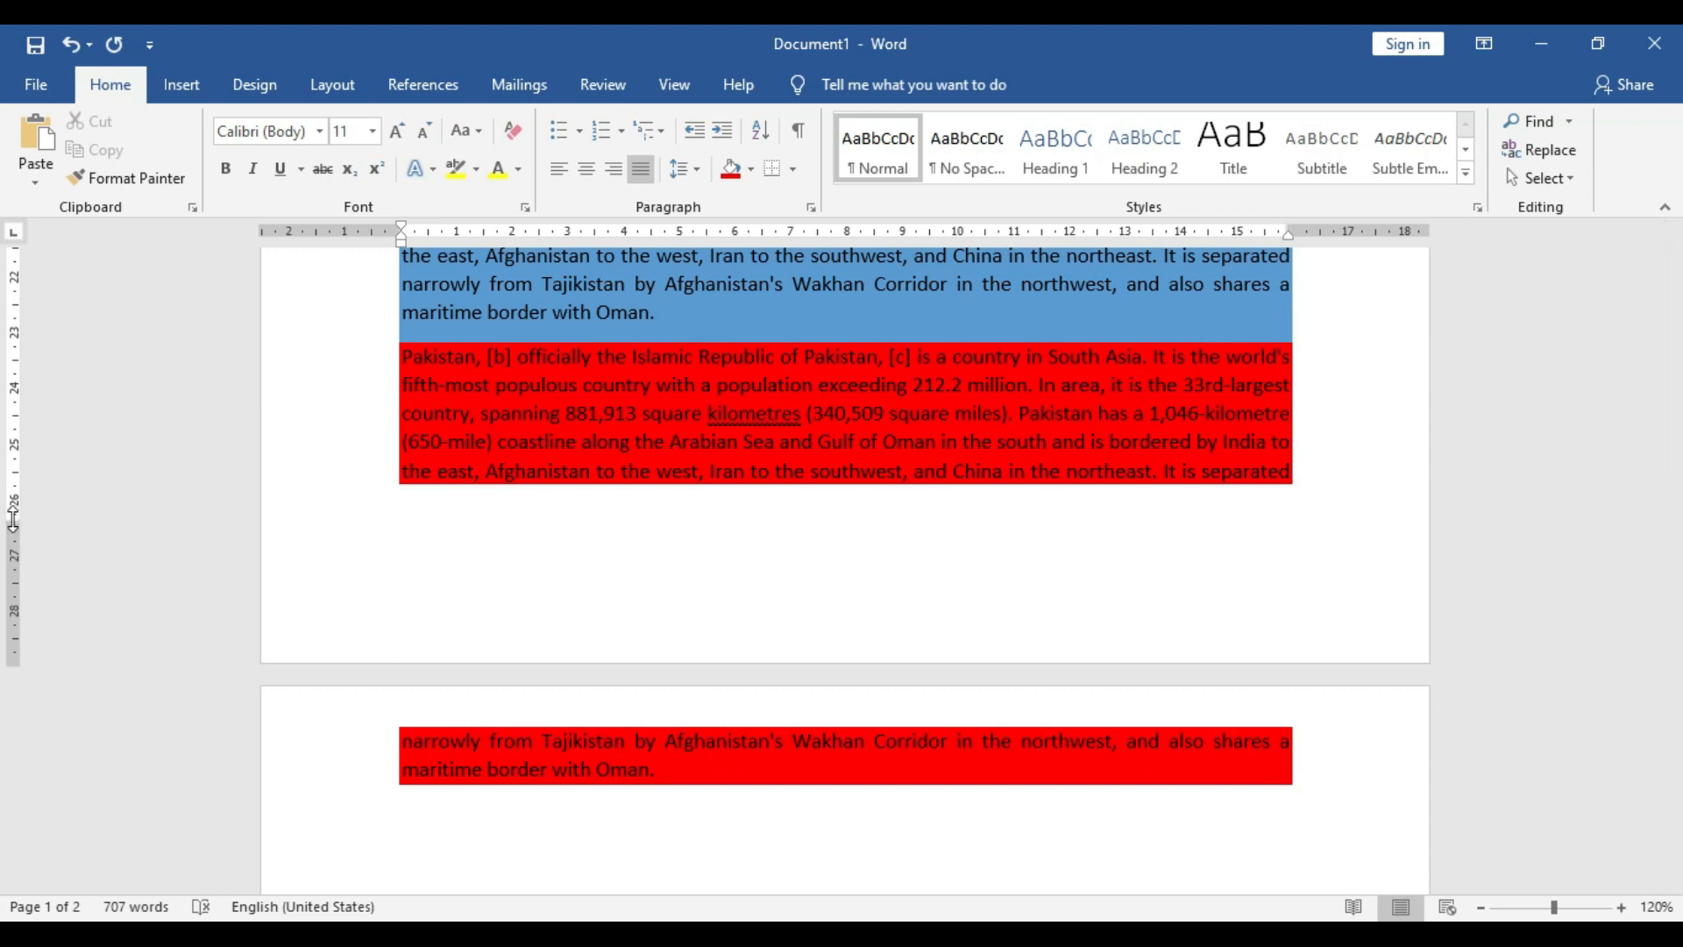
drag(15, 519, 16, 605)
scroll(626, 717, up, 3)
scroll(626, 718, up, 15)
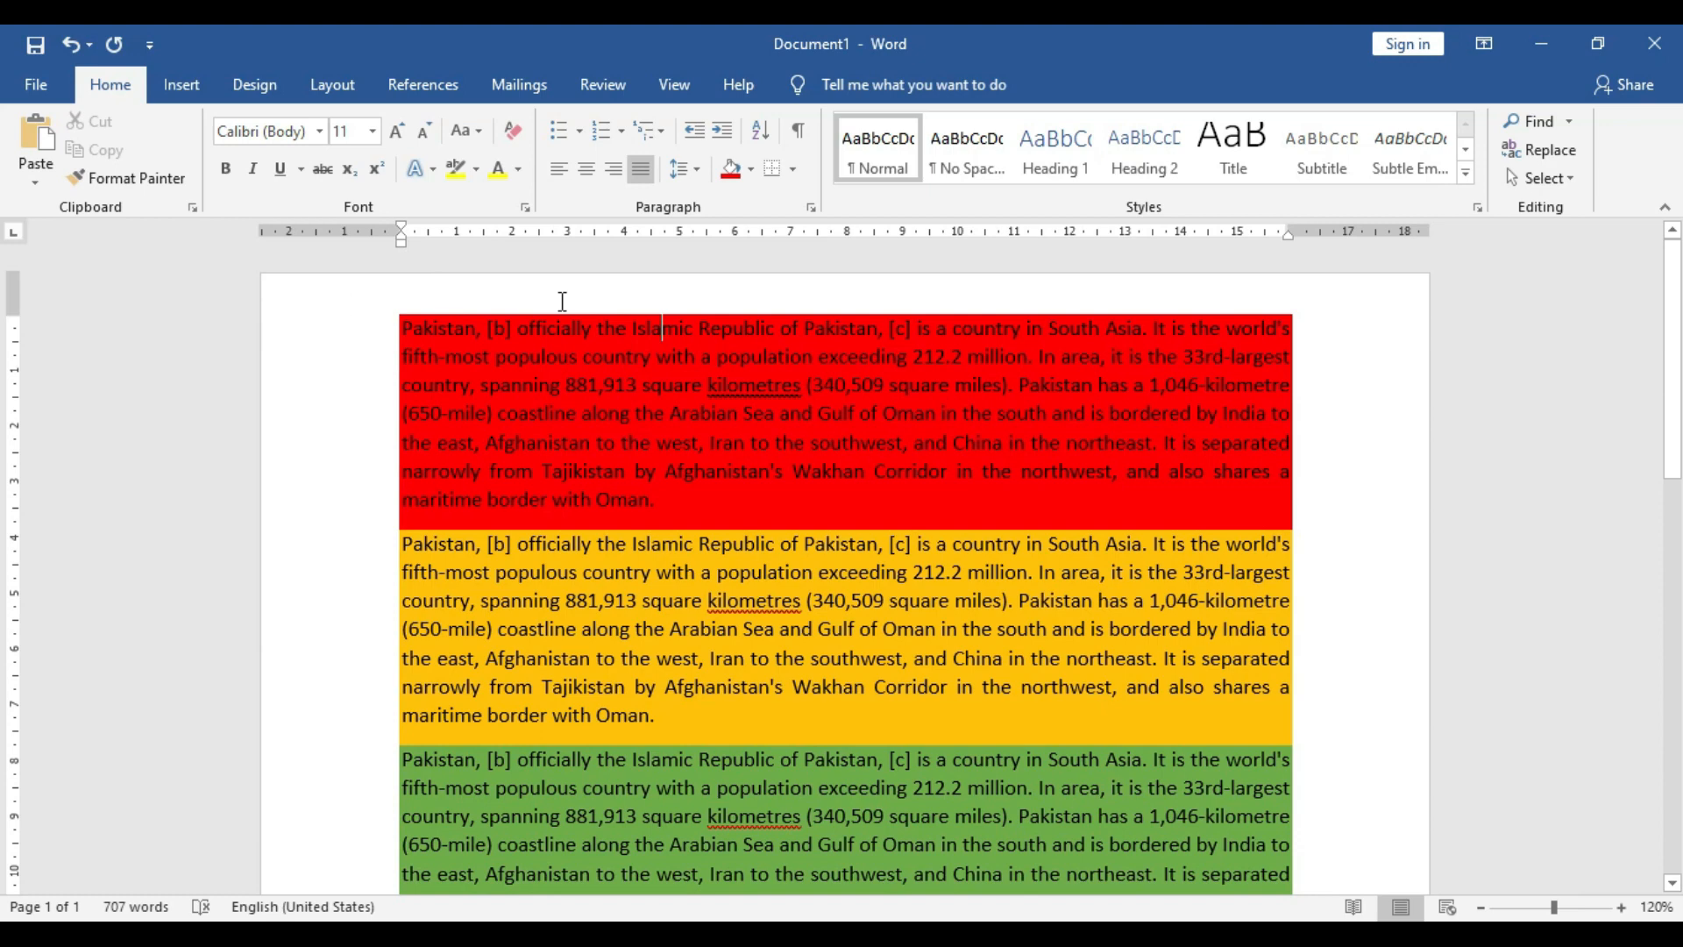
scroll(1373, 663, down, 5)
- Move the right margin marker to about 17 and the left to about -1.5 on the ruler
scroll(1373, 662, up, 5)
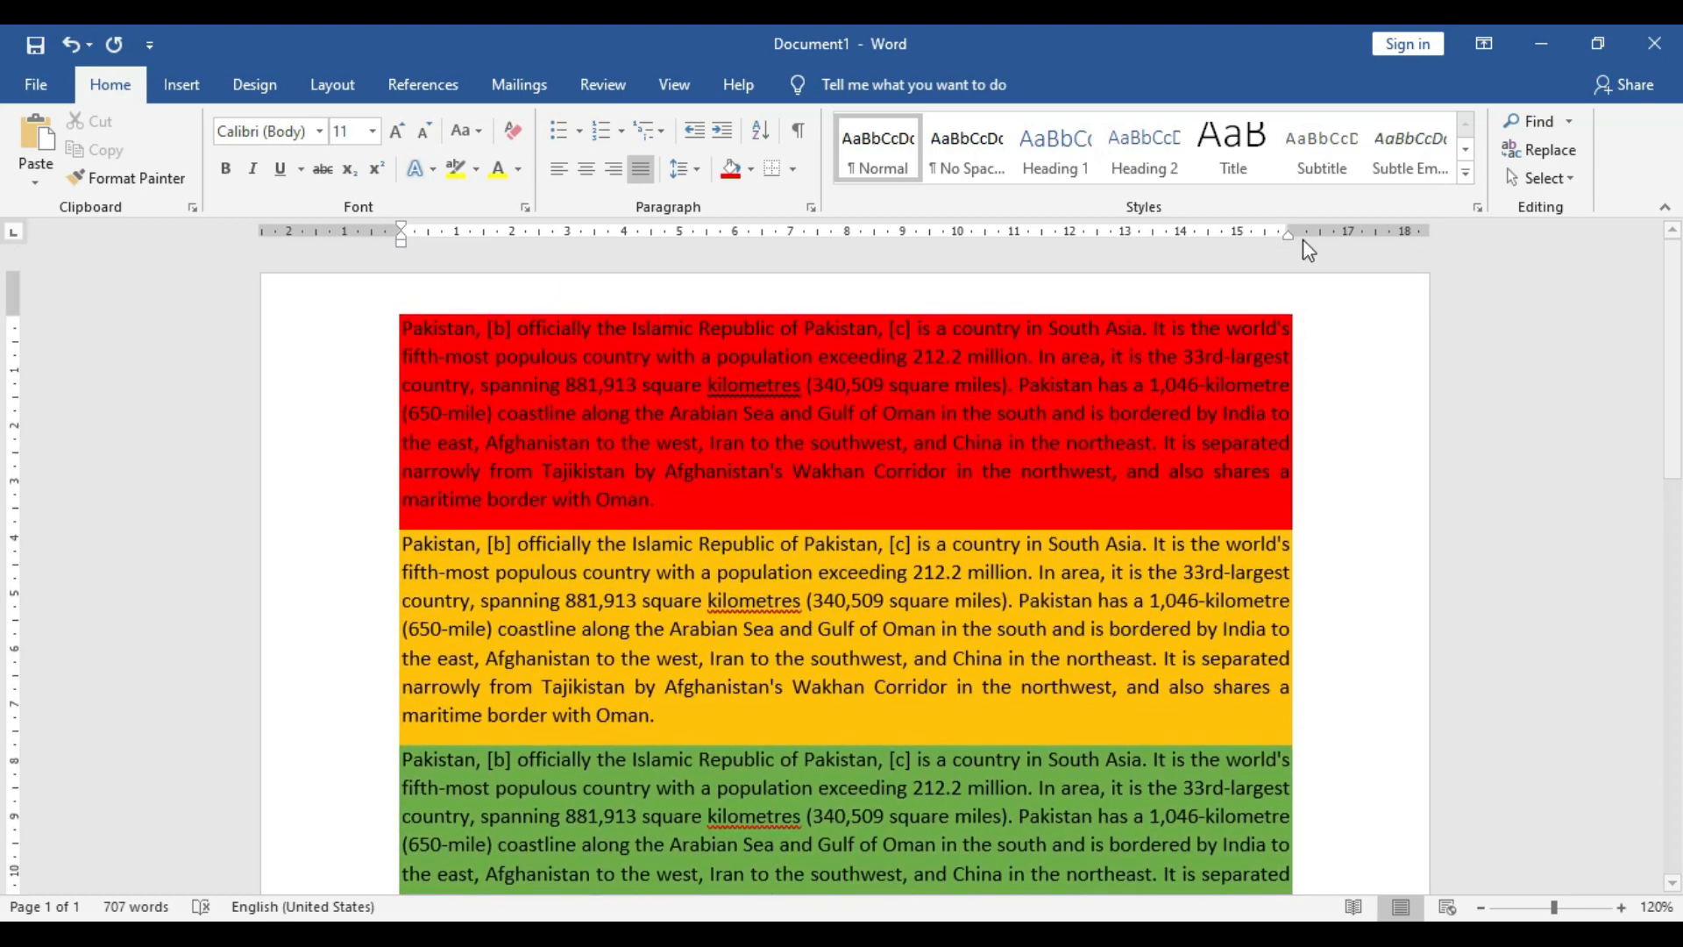
drag(1285, 229, 1374, 238)
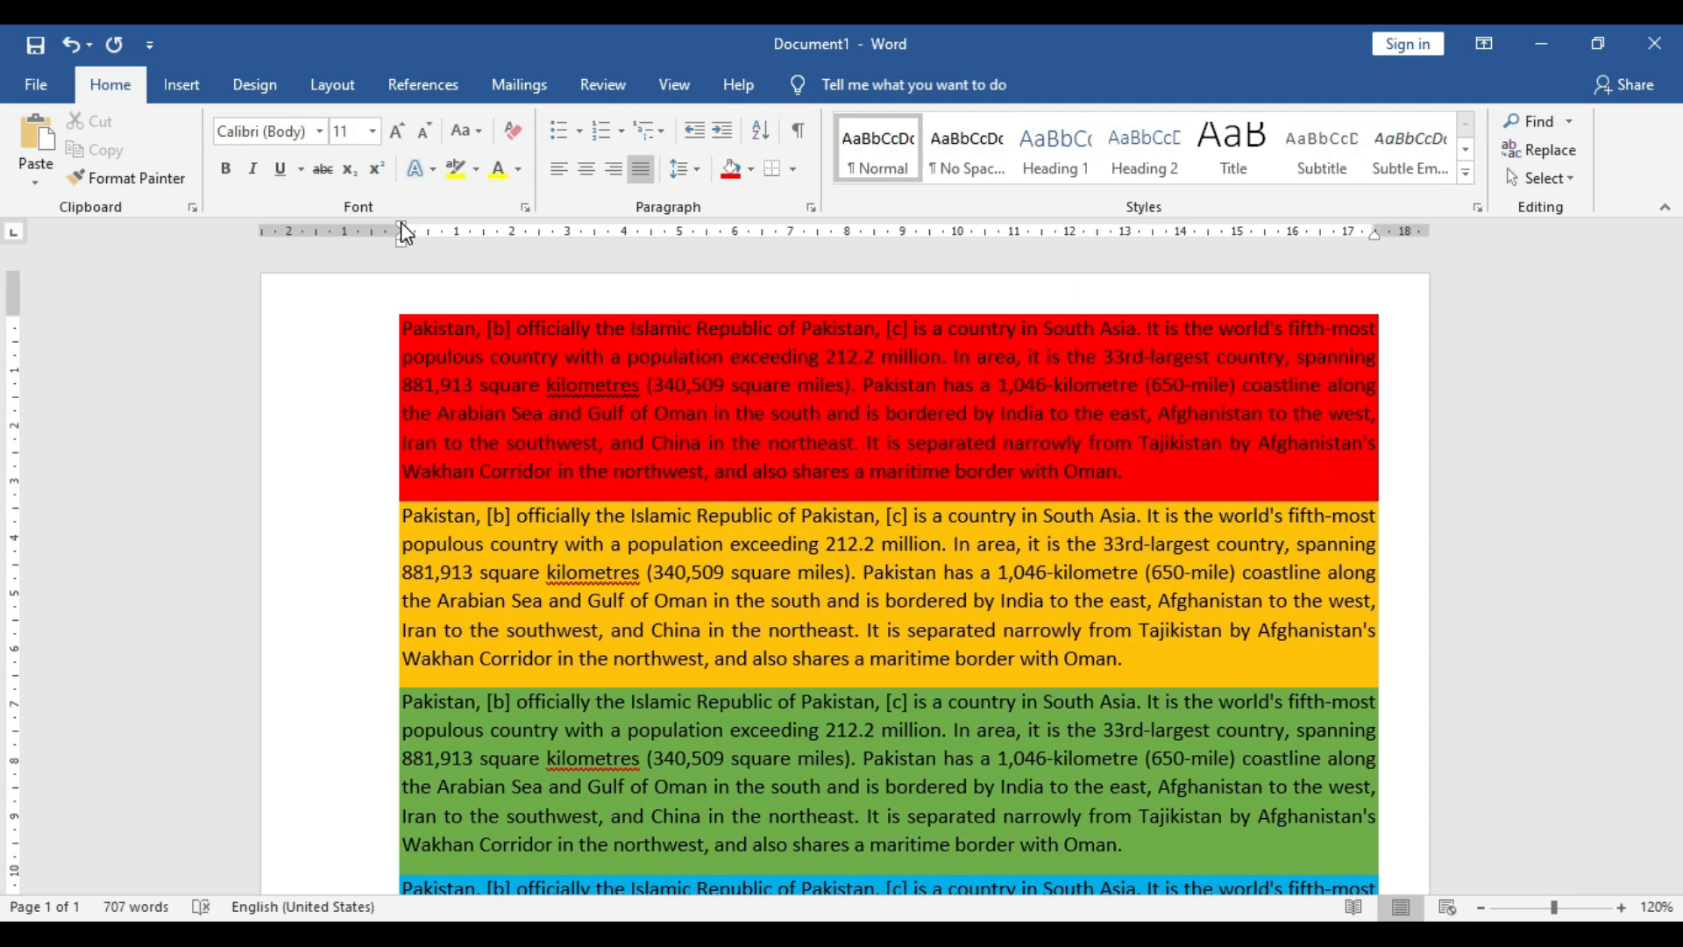
drag(401, 229, 312, 232)
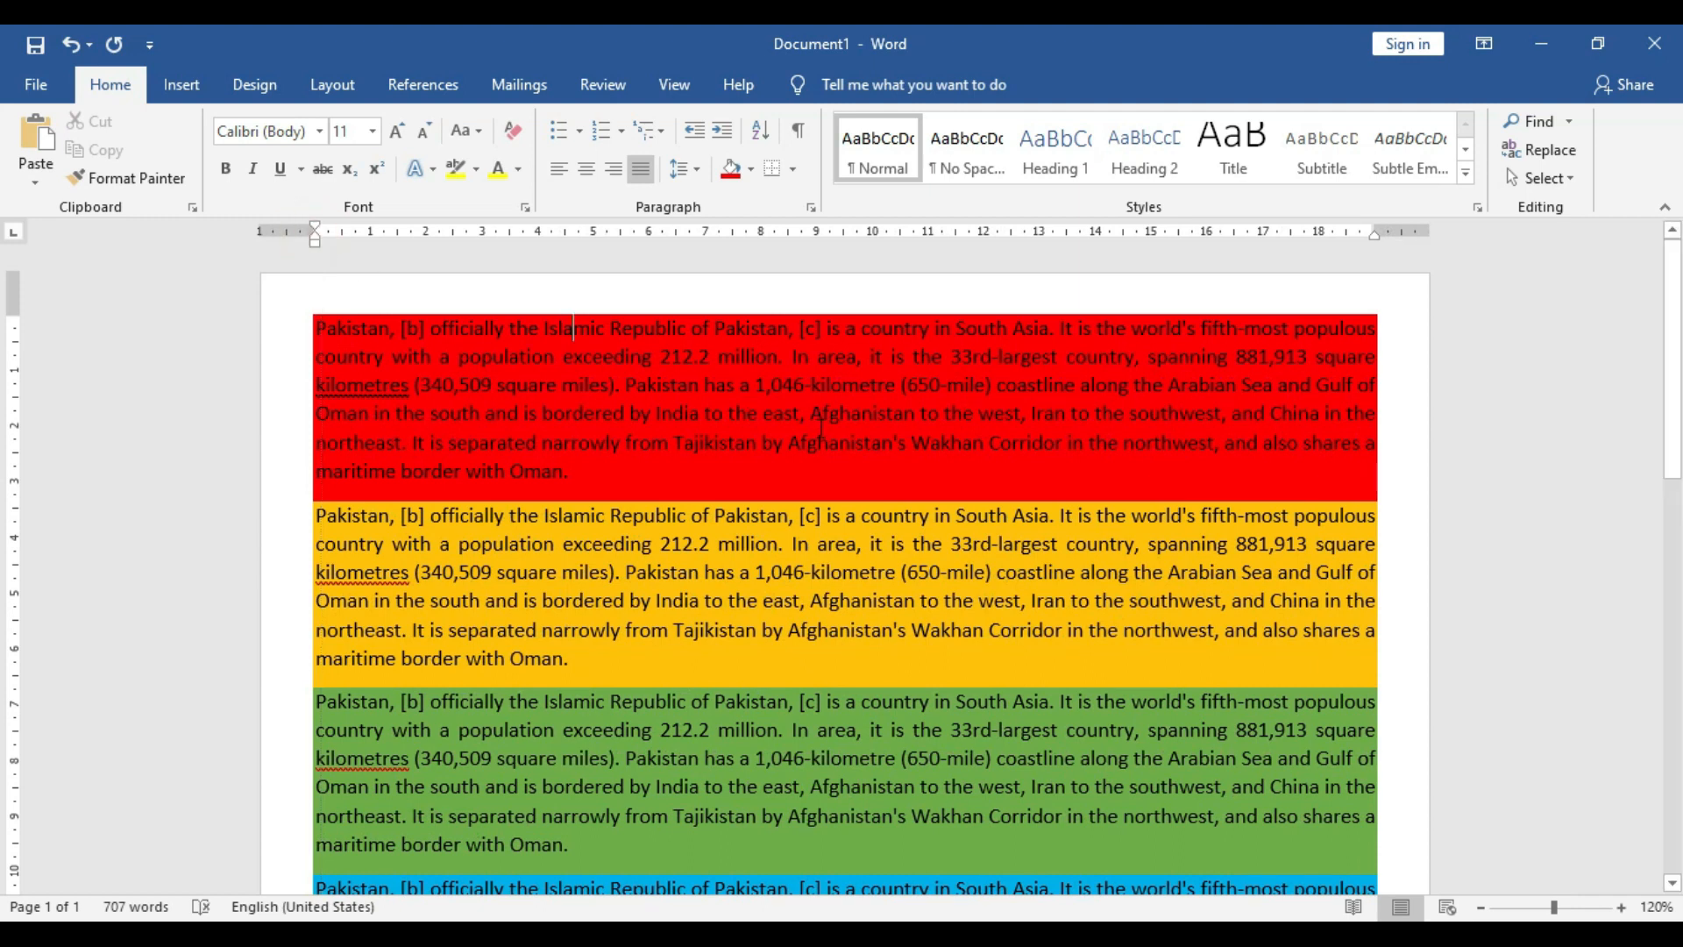
scroll(820, 428, down, 10)
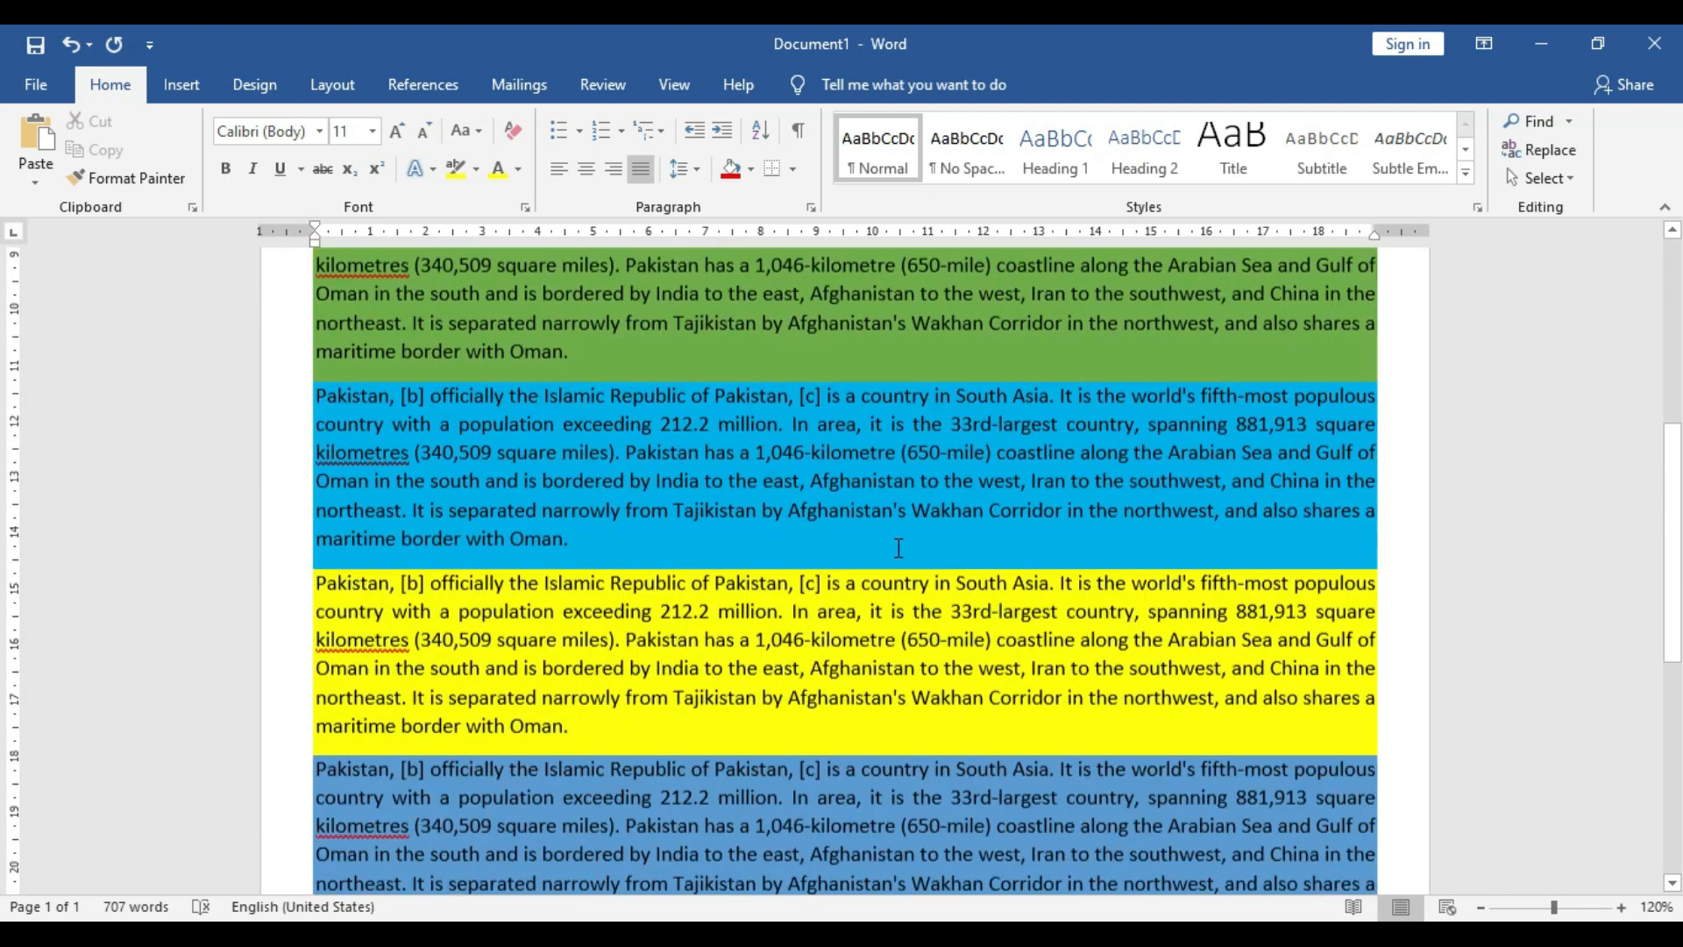
scroll(898, 549, down, 3)
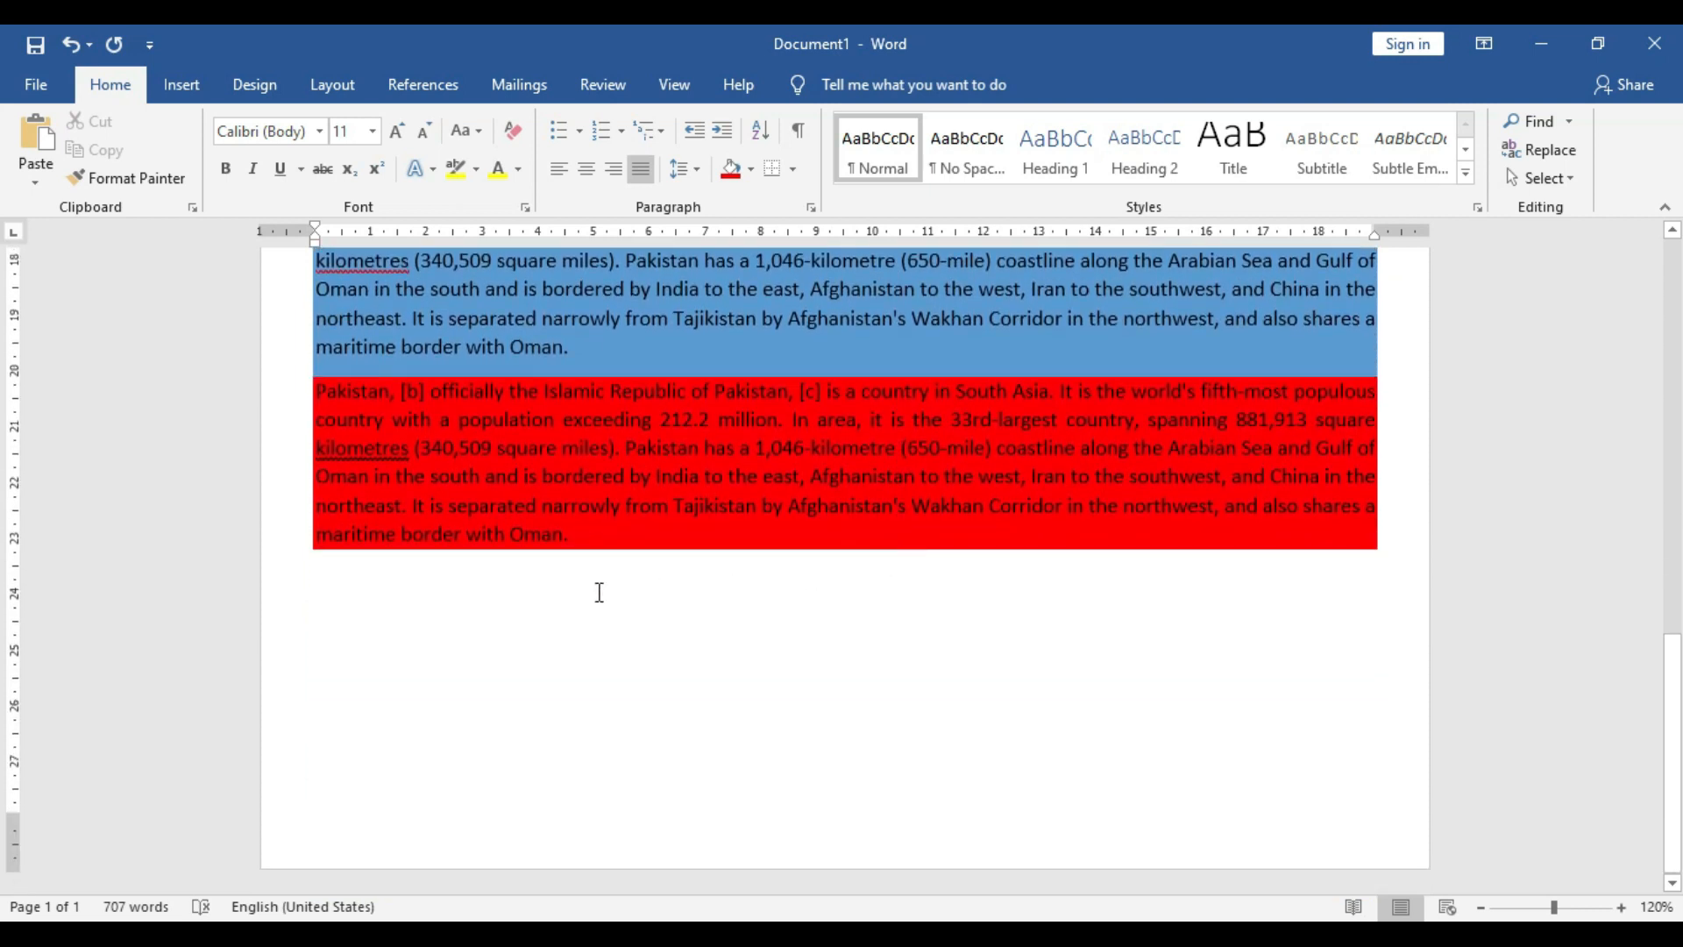
- Start a new line after 'Oman.' at the end of the red paragraph and paste a copy there
click(356, 576)
drag(579, 566, 318, 399)
key(ctrl+c)
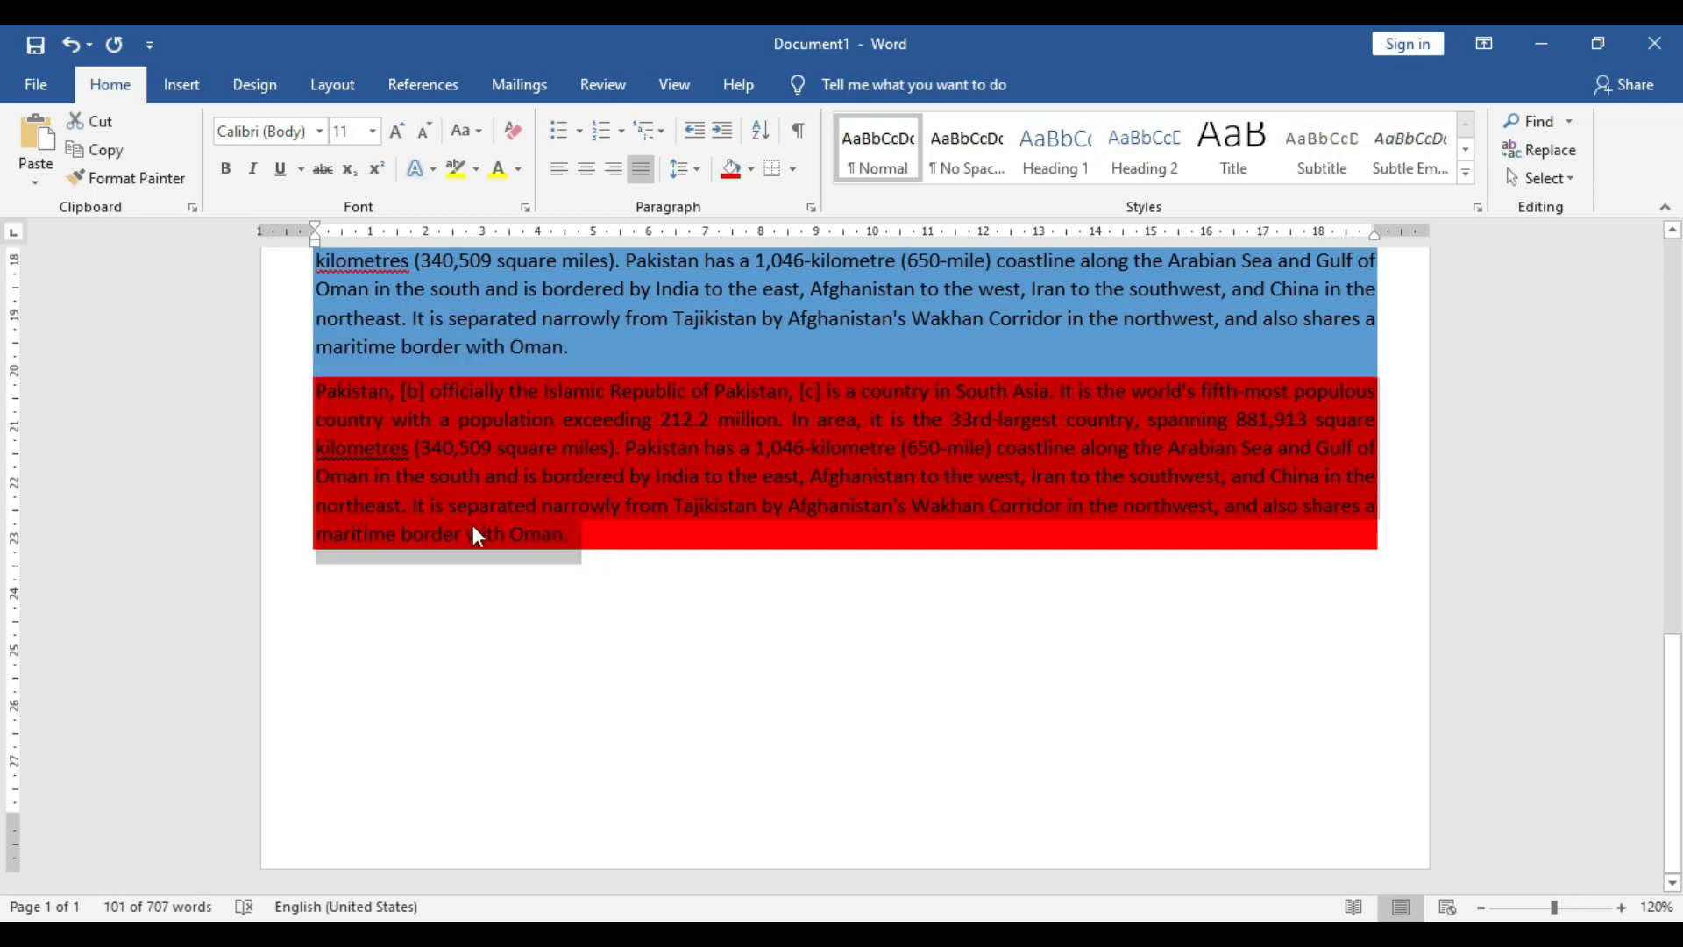
click(552, 551)
click(598, 531)
key(Return)
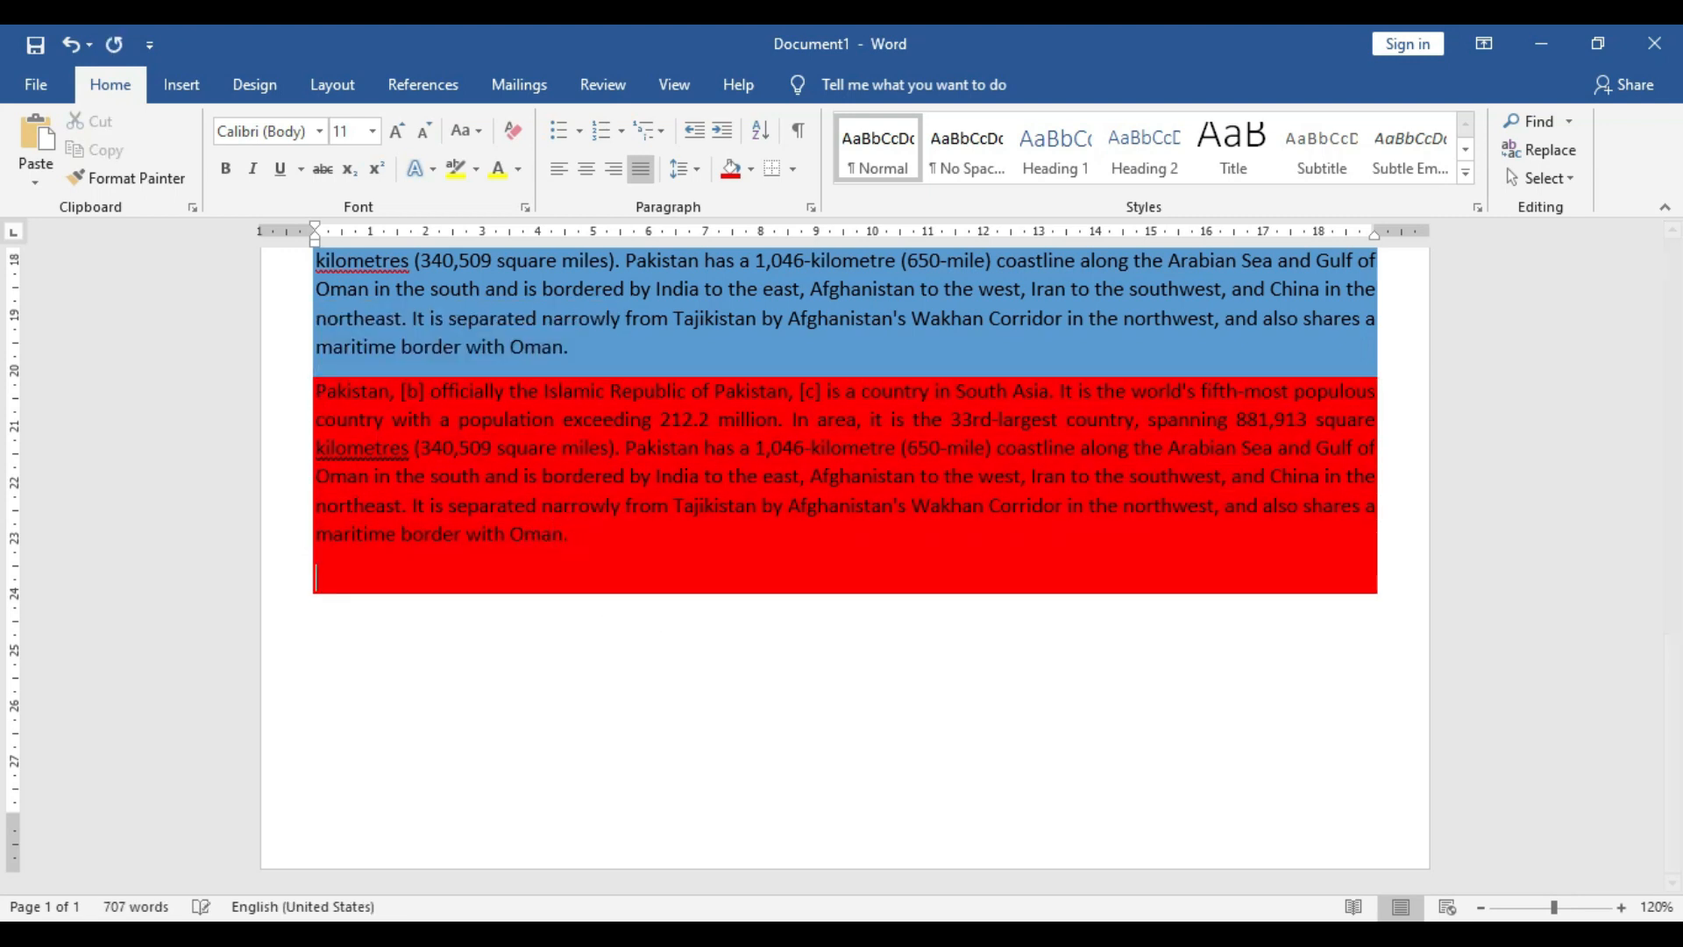
key(ctrl+v)
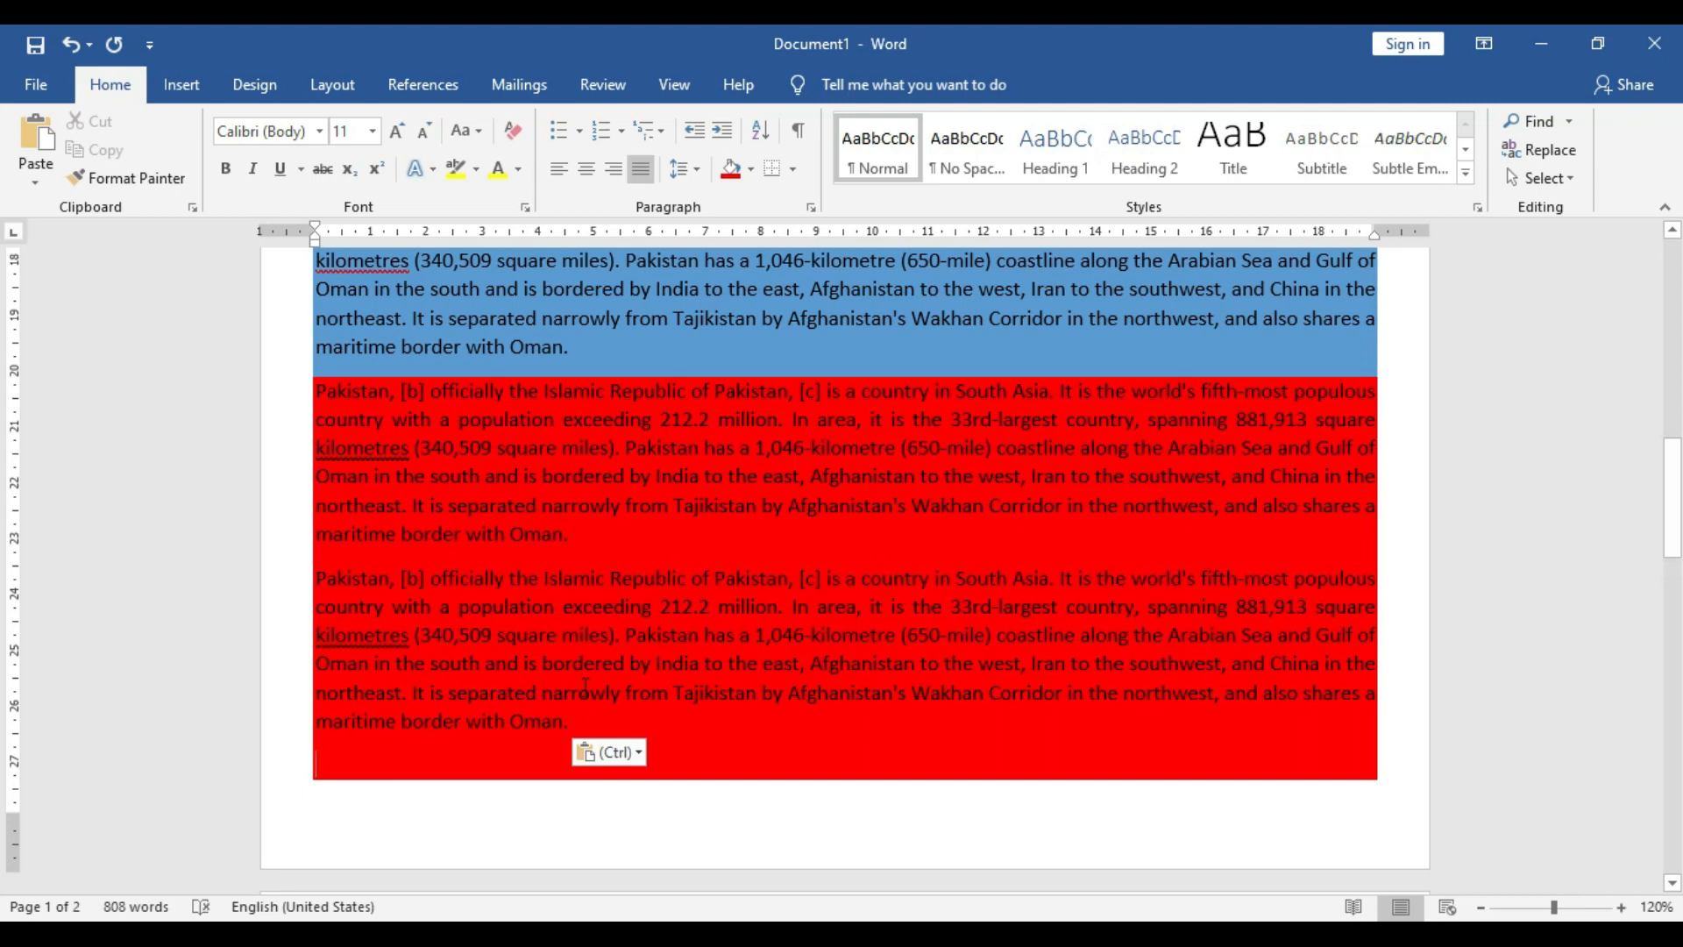
- Select the newly pasted paragraph, then paste yet another copy of it
drag(572, 721, 314, 581)
key(ctrl+c)
click(519, 169)
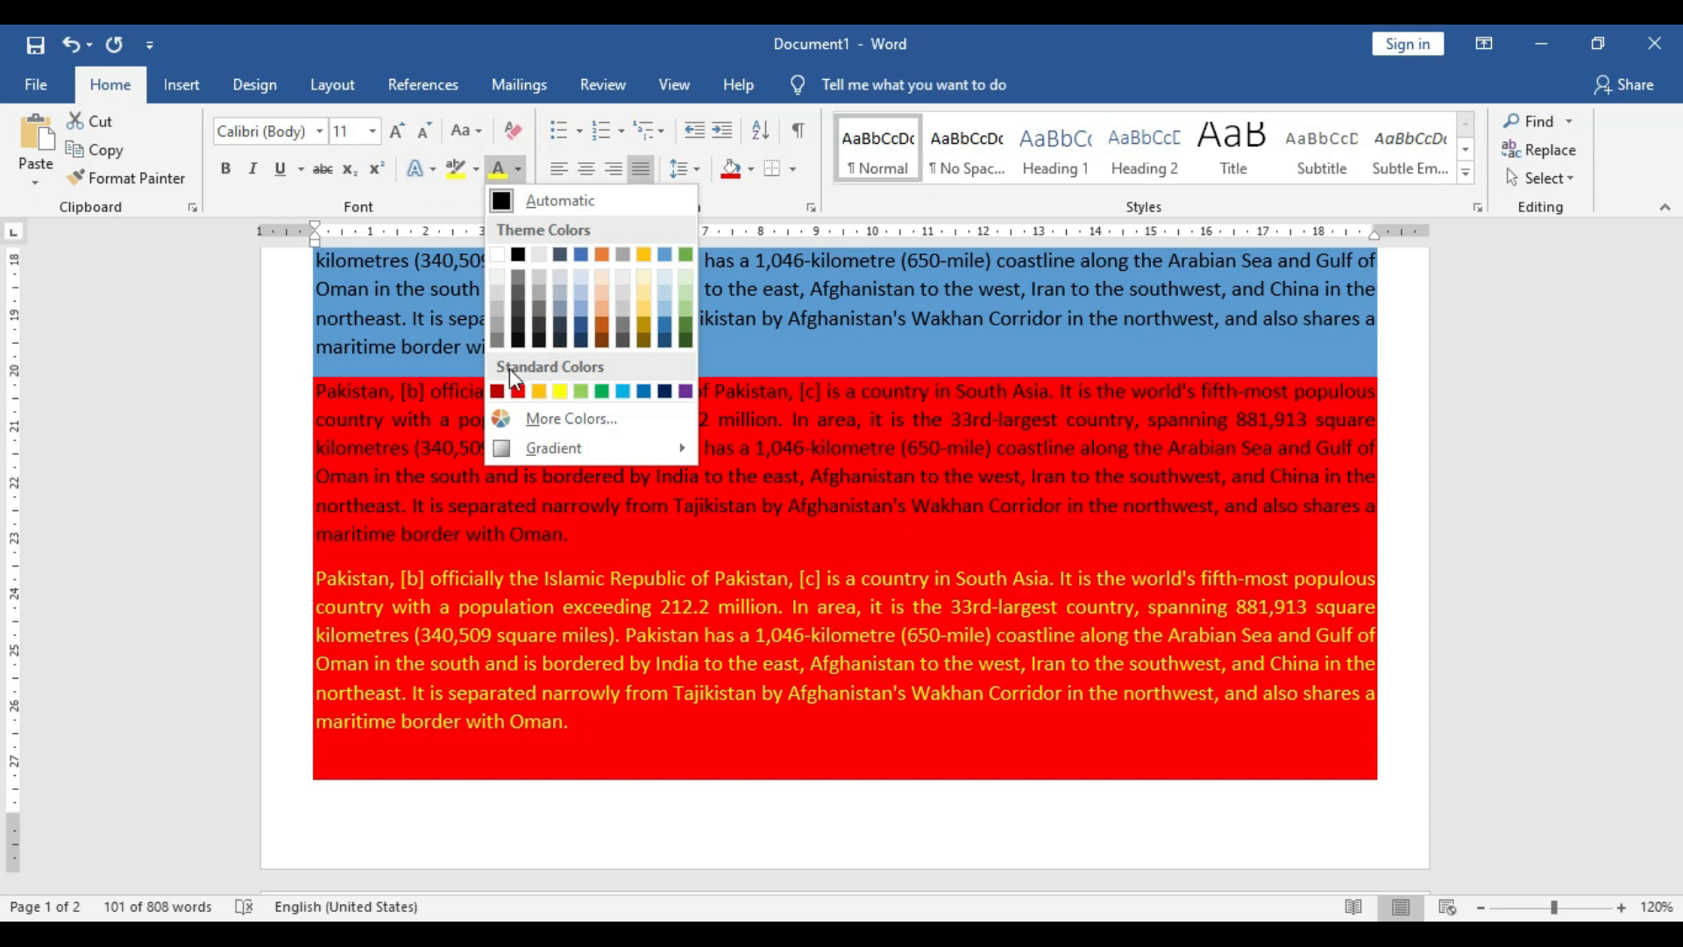
key(Escape)
key(ctrl+v)
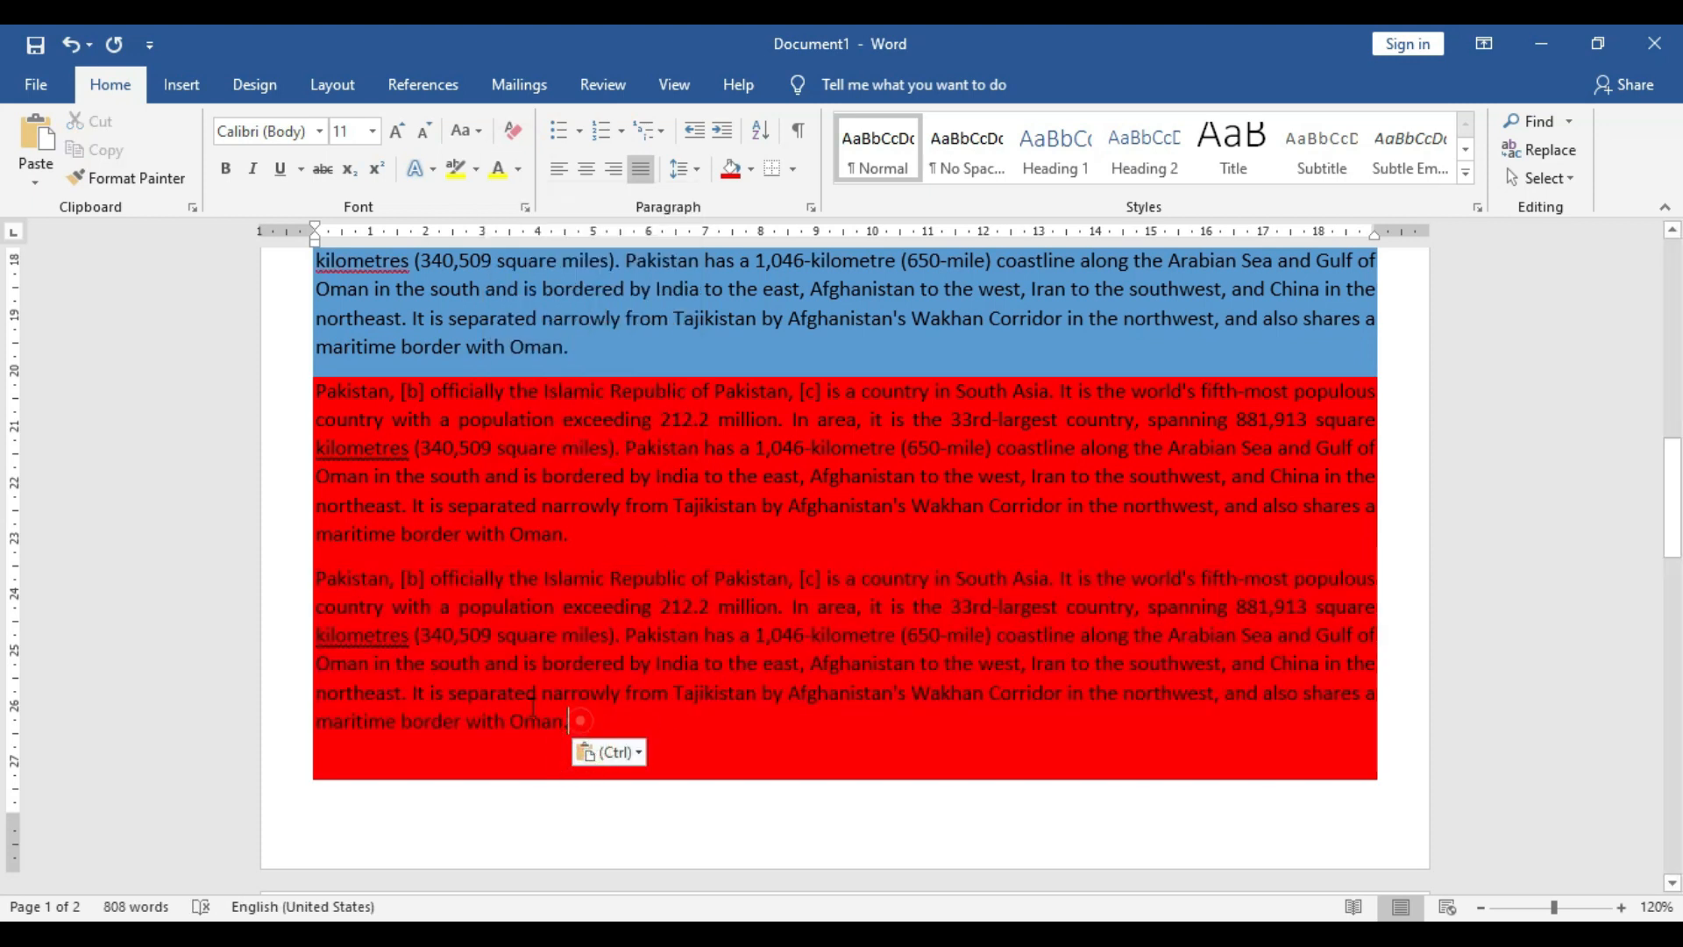
- Give the third paragraph light grey shading instead of red
triple_click(305, 590)
click(752, 169)
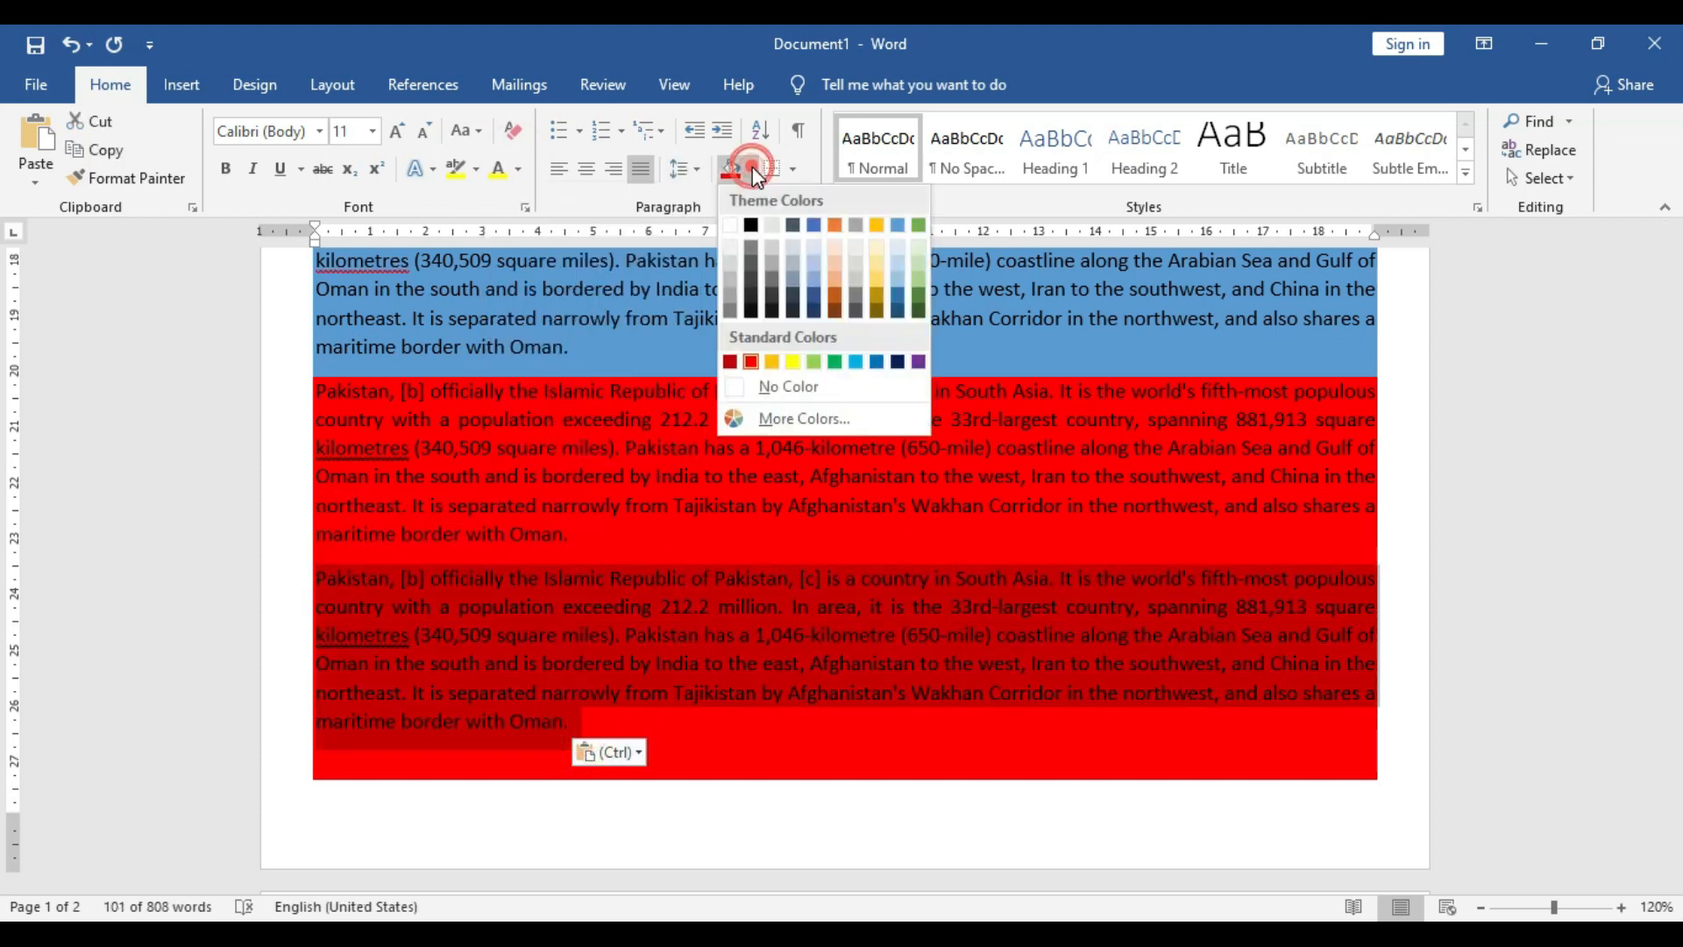
click(772, 225)
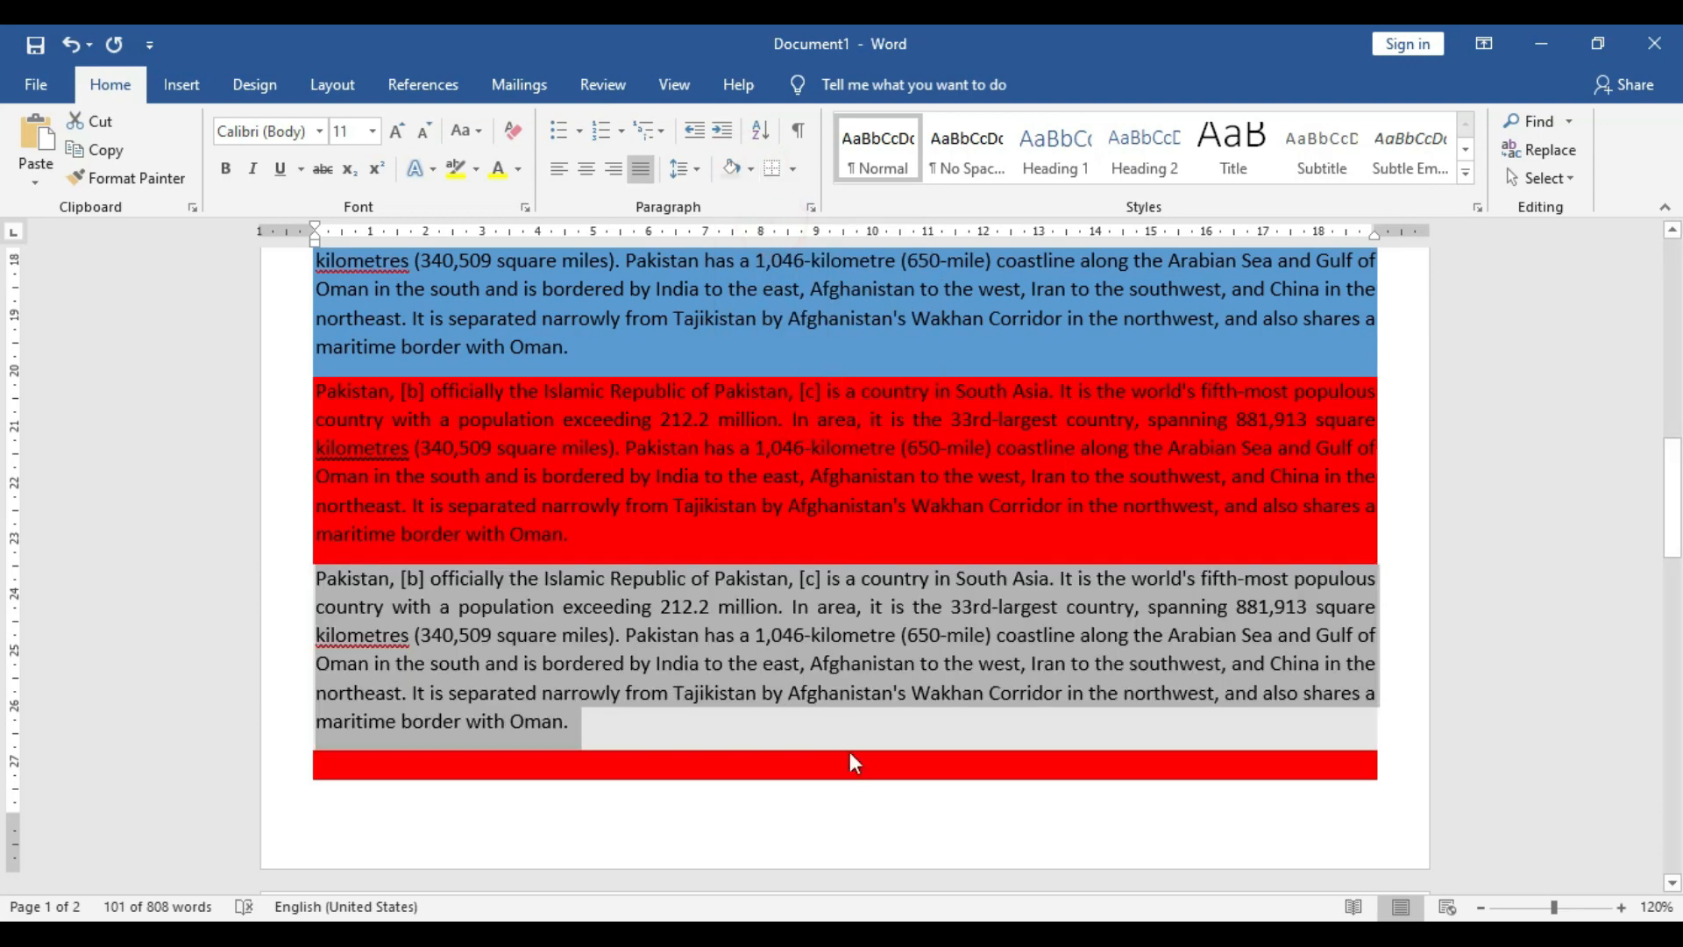
click(877, 798)
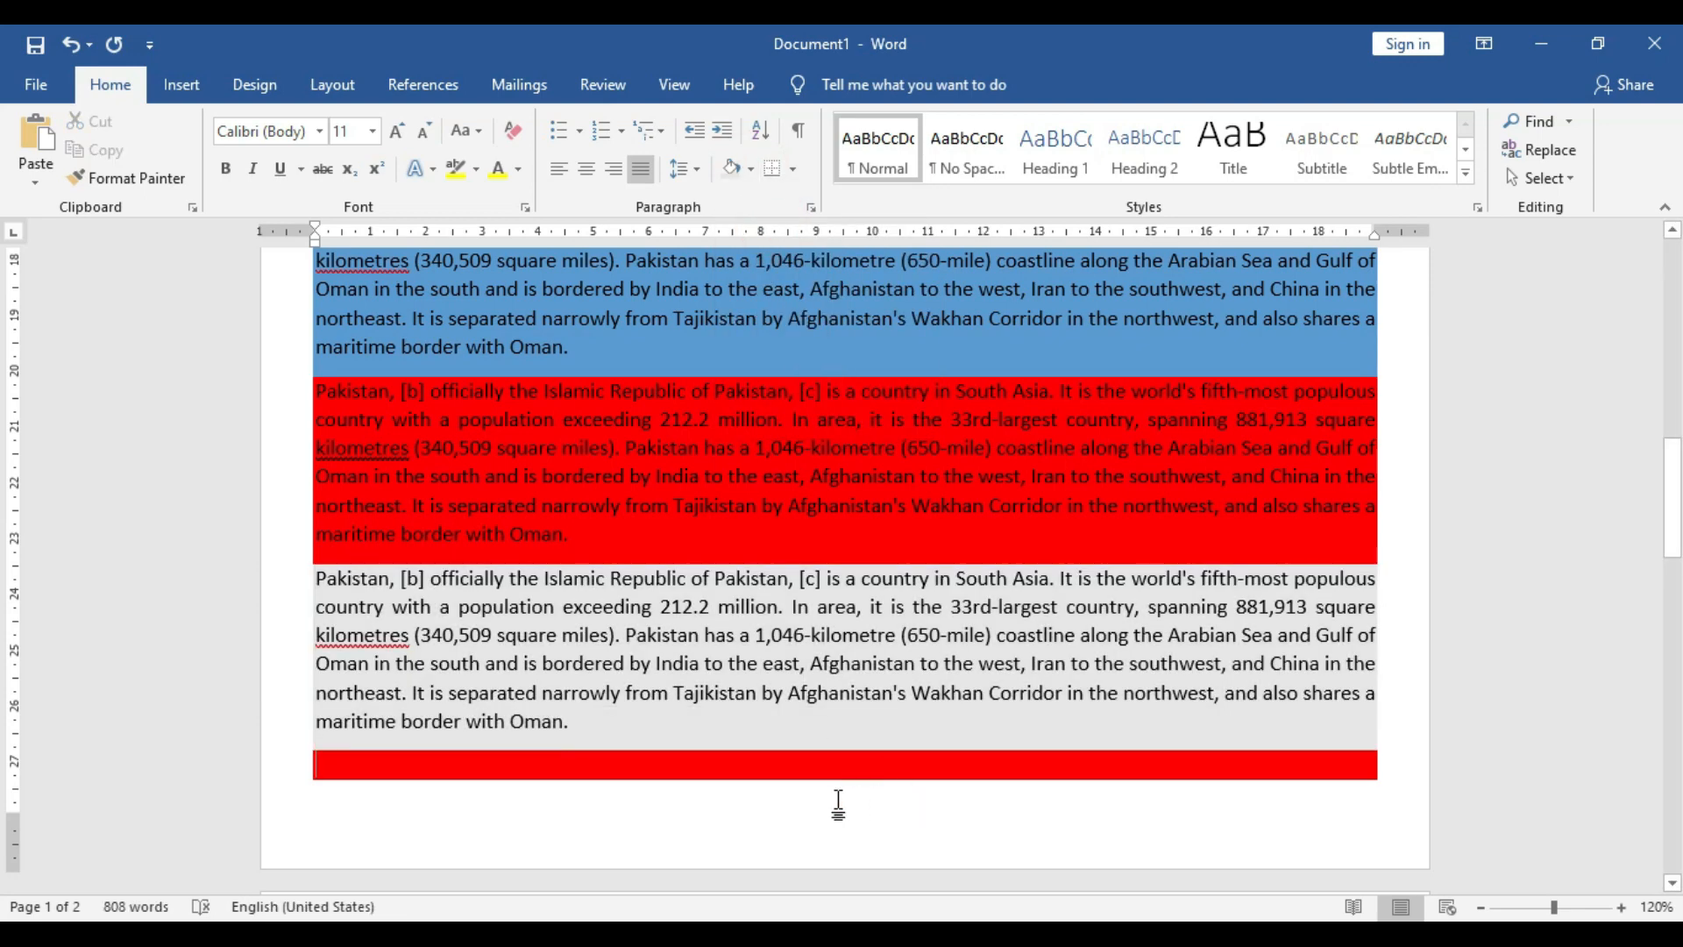
scroll(839, 804, up, 12)
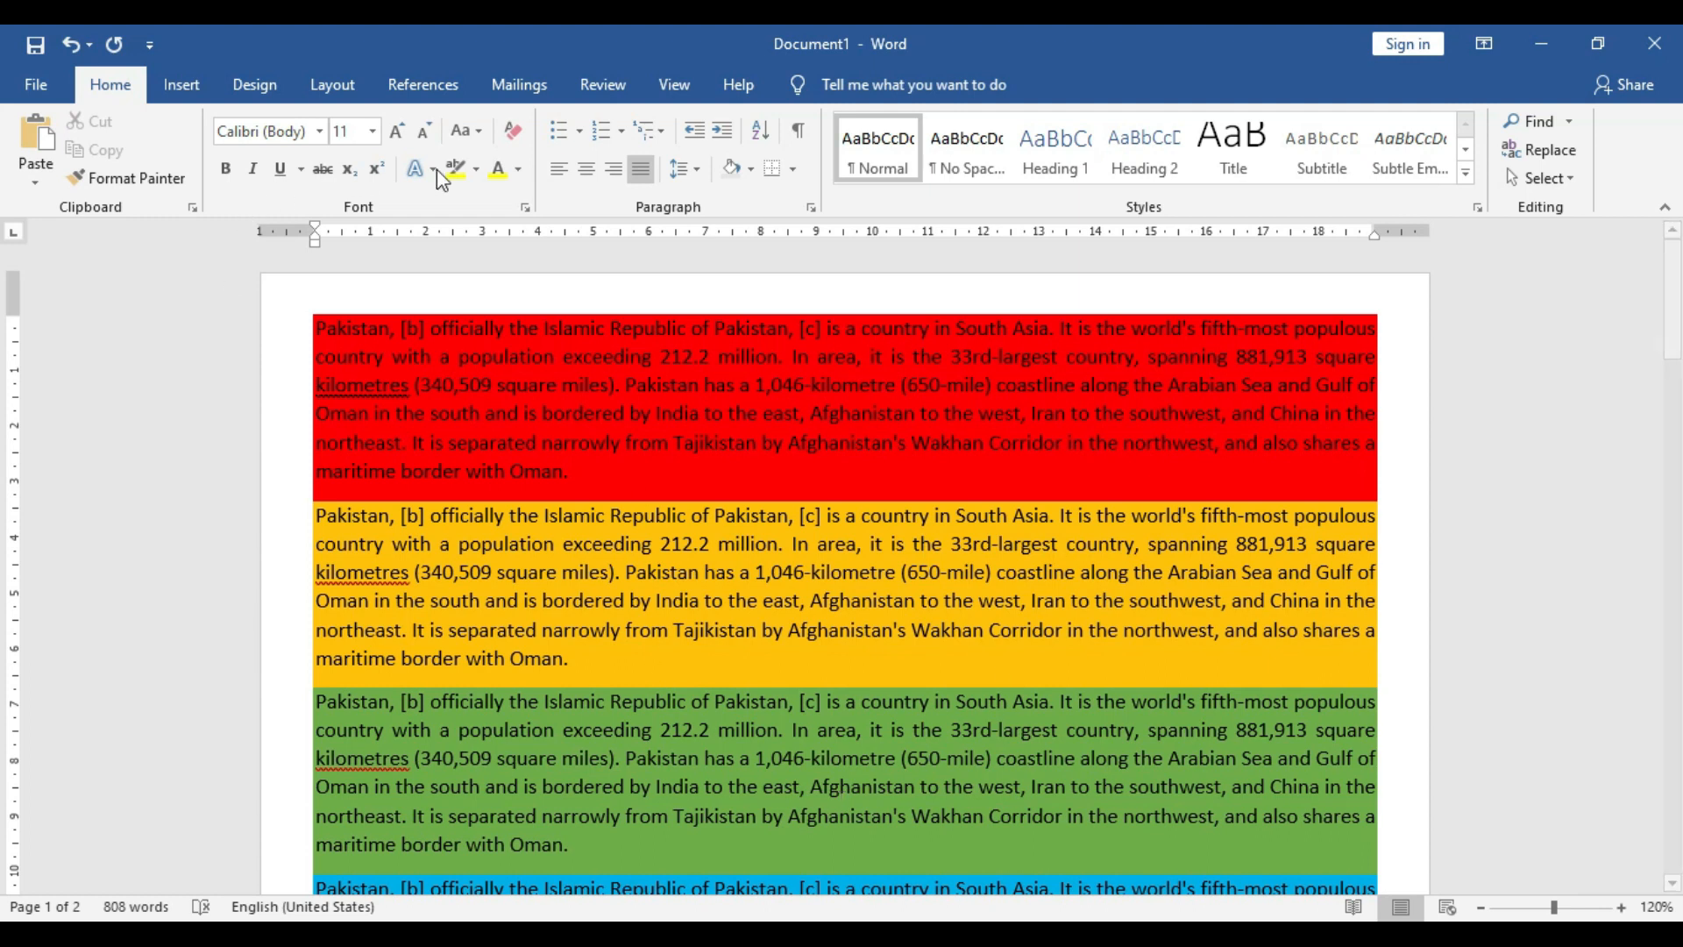
- Apply Normal margins to the page, then switch to Narrow margins
click(349, 87)
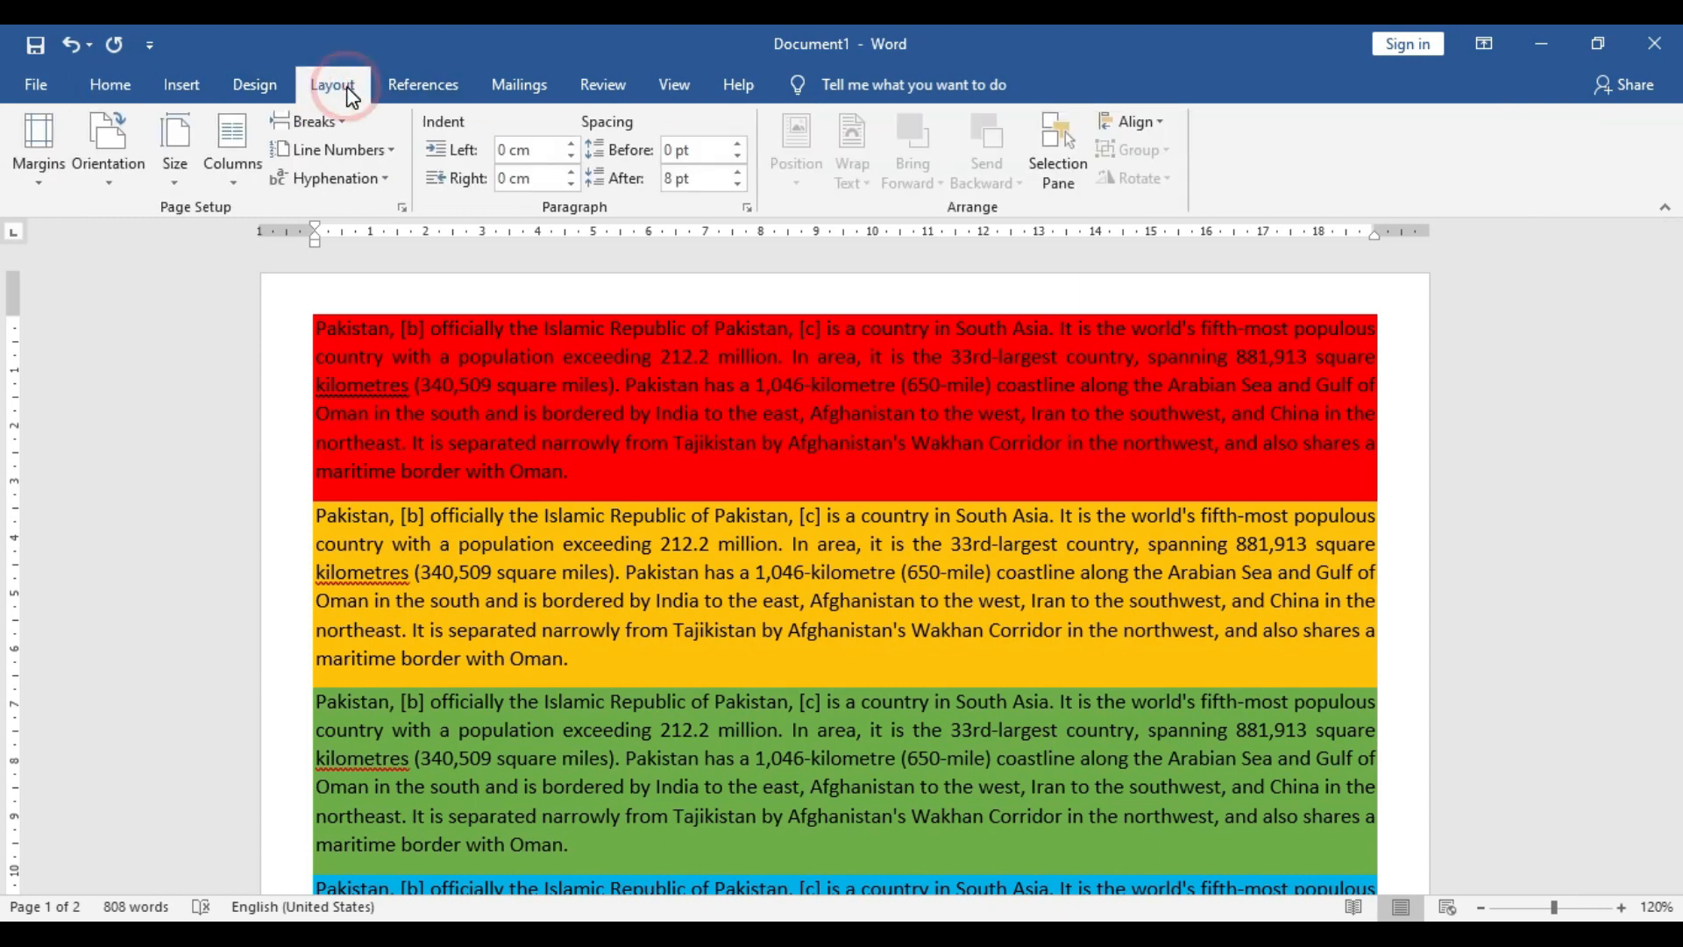
click(42, 170)
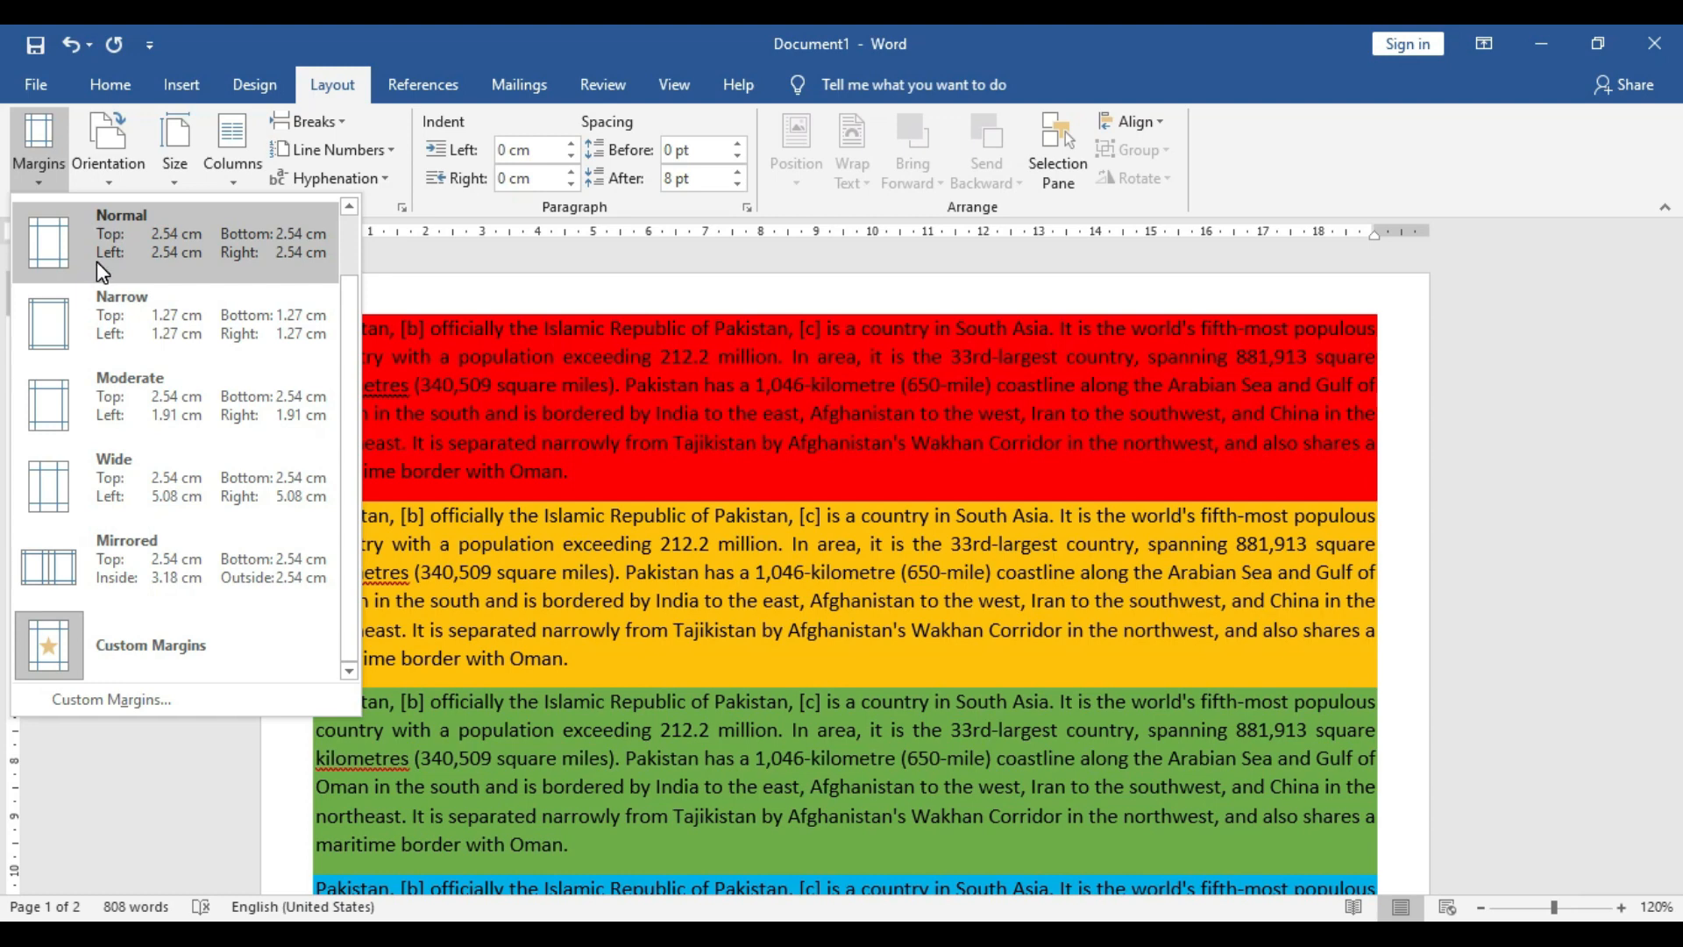
click(144, 261)
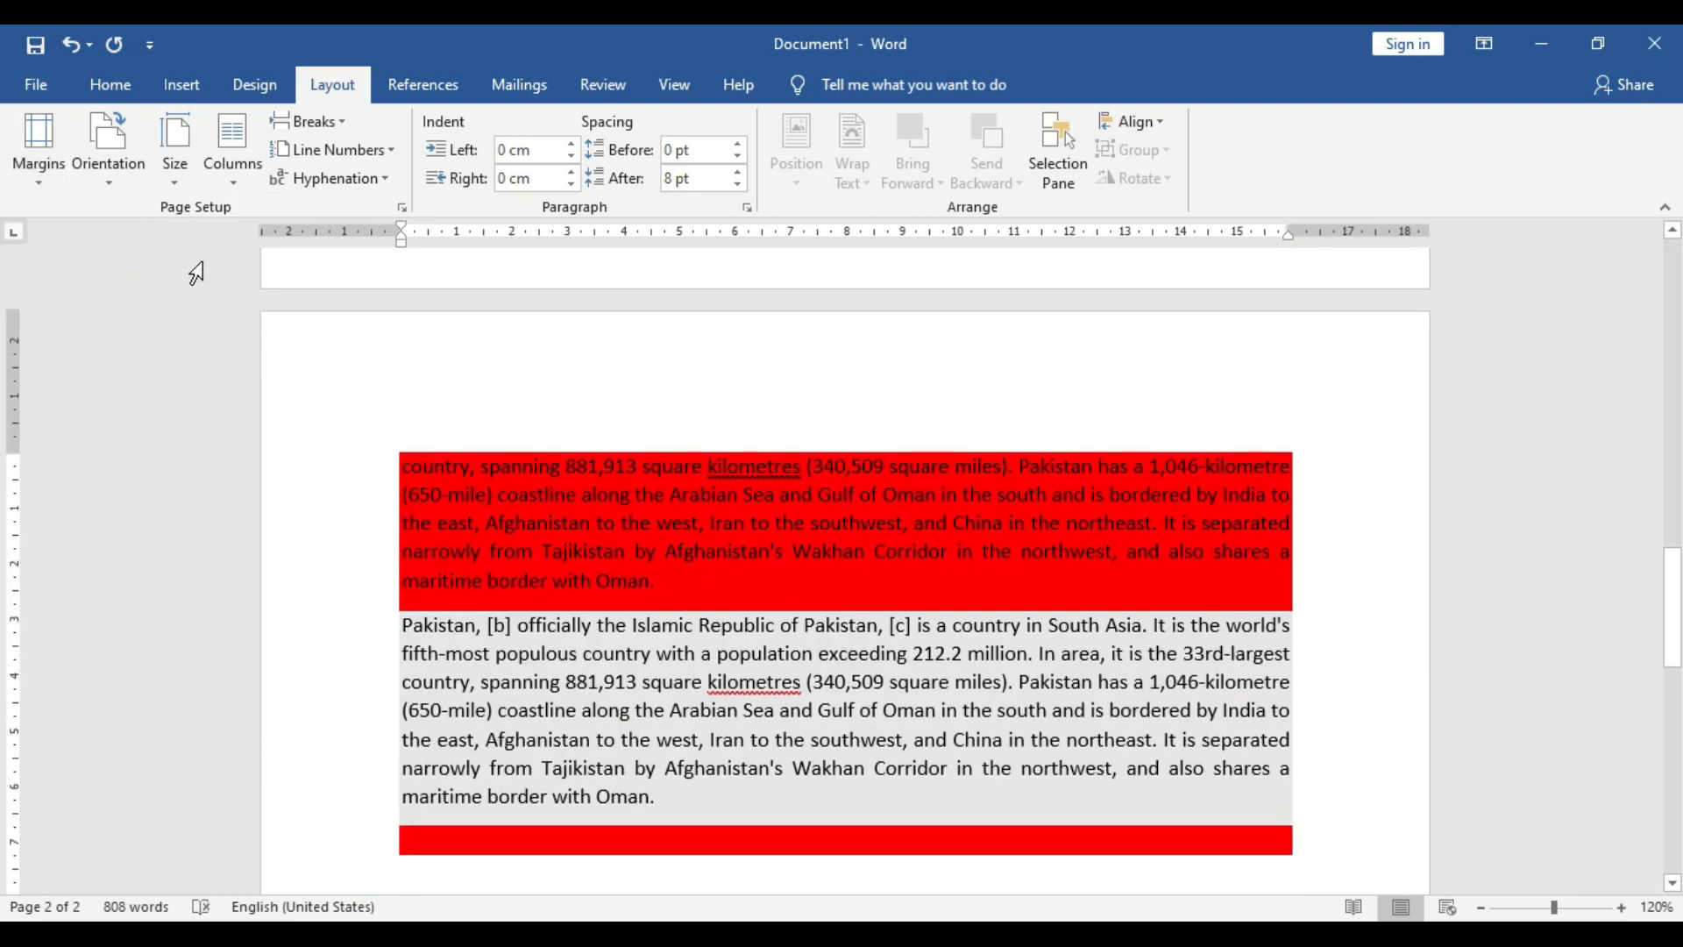
scroll(545, 497, down, 3)
scroll(545, 496, up, 15)
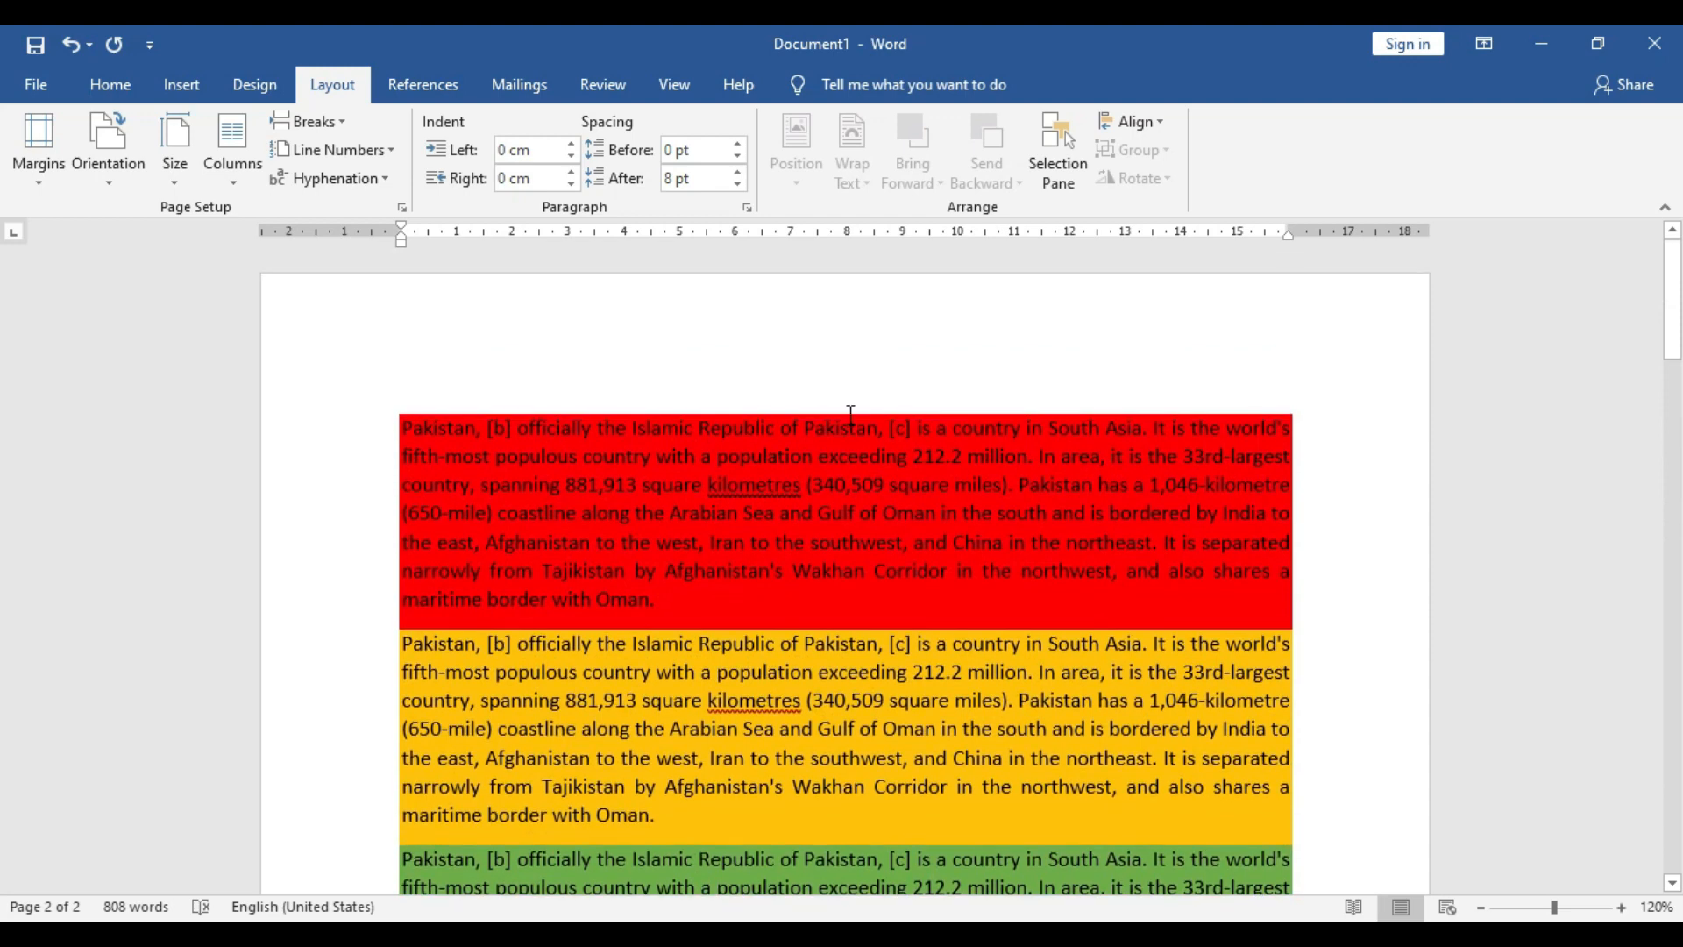
mouse_move(1667, 267)
mouse_down()
mouse_move(1670, 701)
mouse_move(1672, 254)
mouse_up()
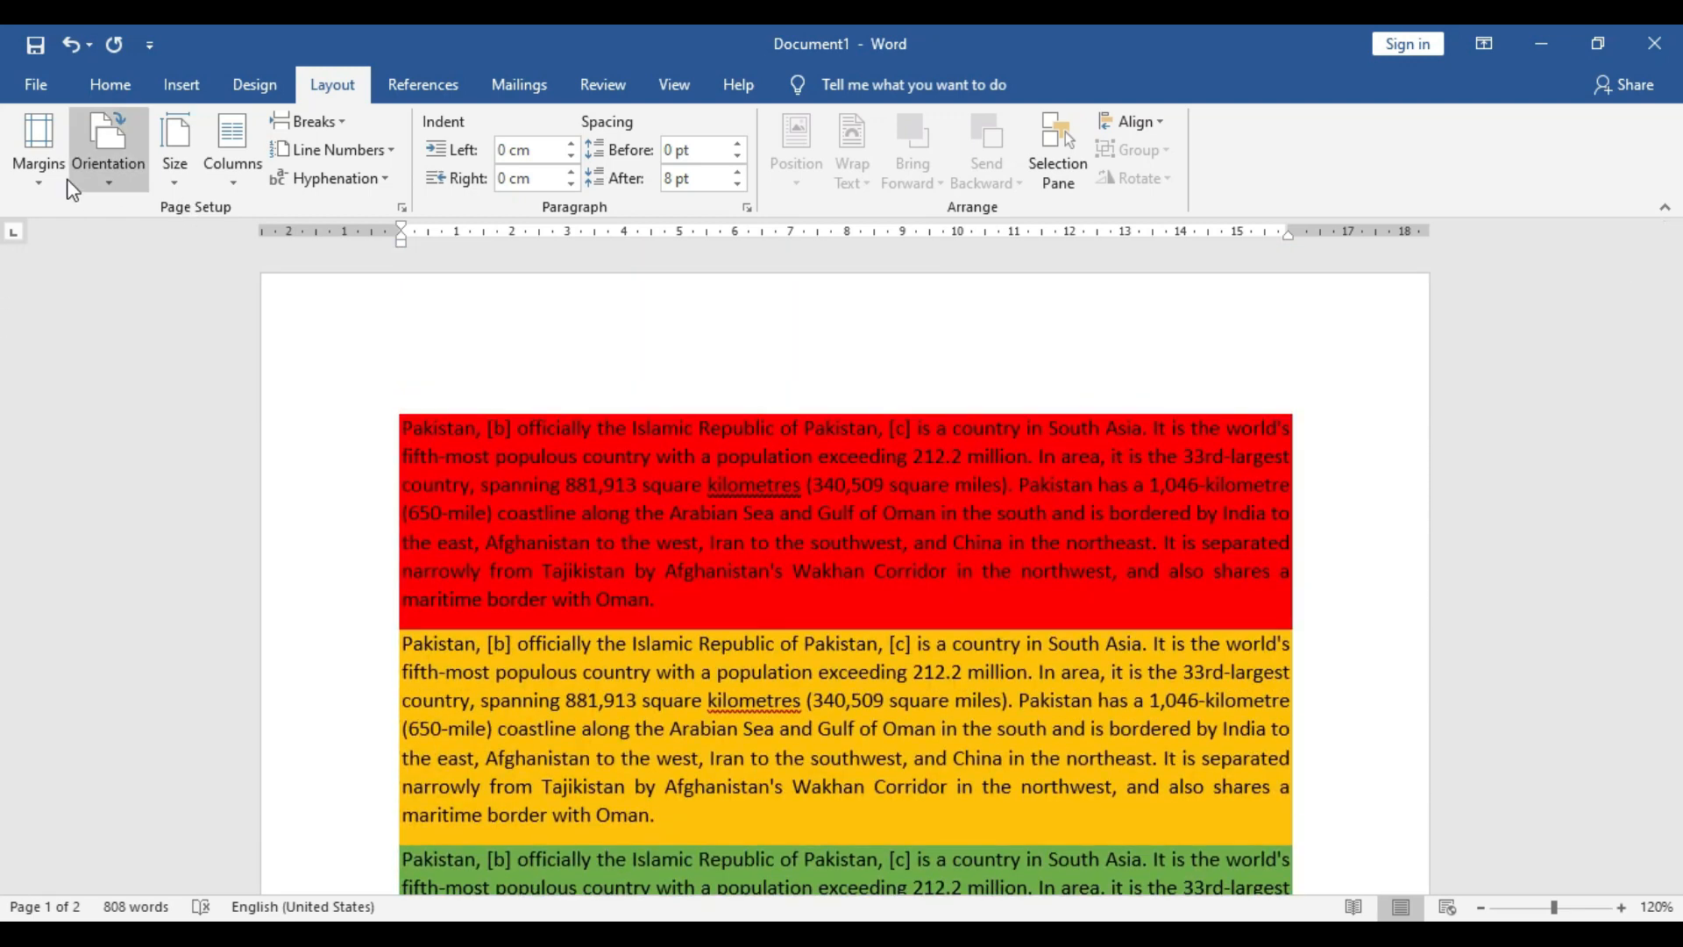
click(56, 155)
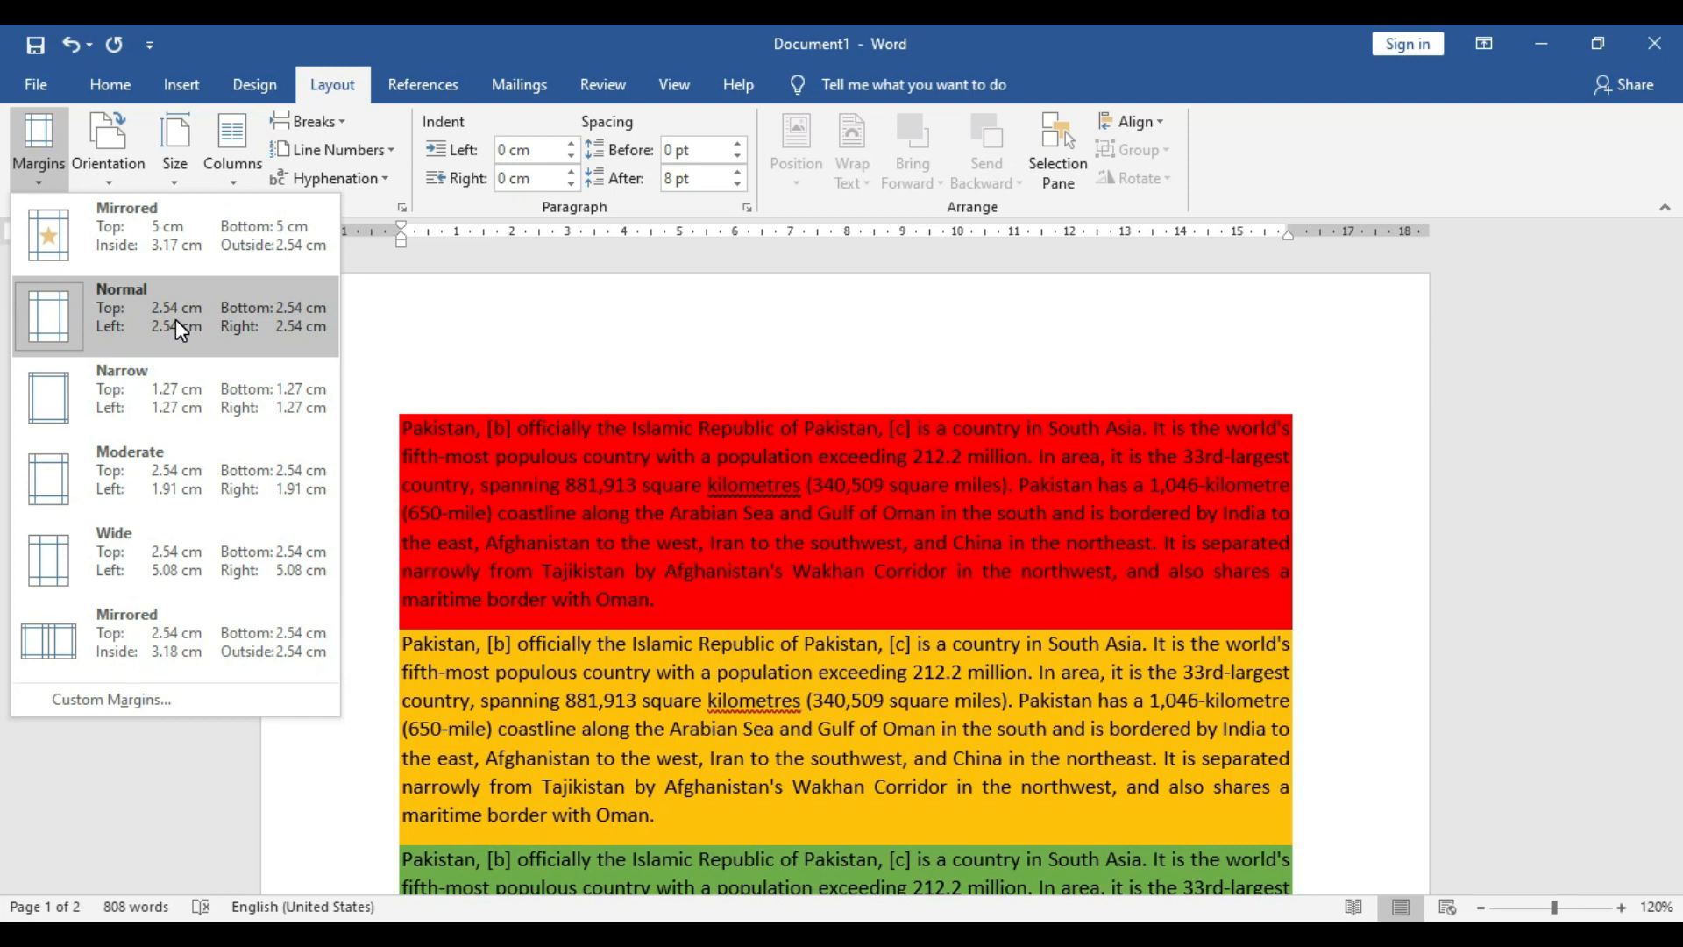
click(195, 386)
- Lower the bottom margin on the ruler and delete the empty red line on page 2
click(193, 379)
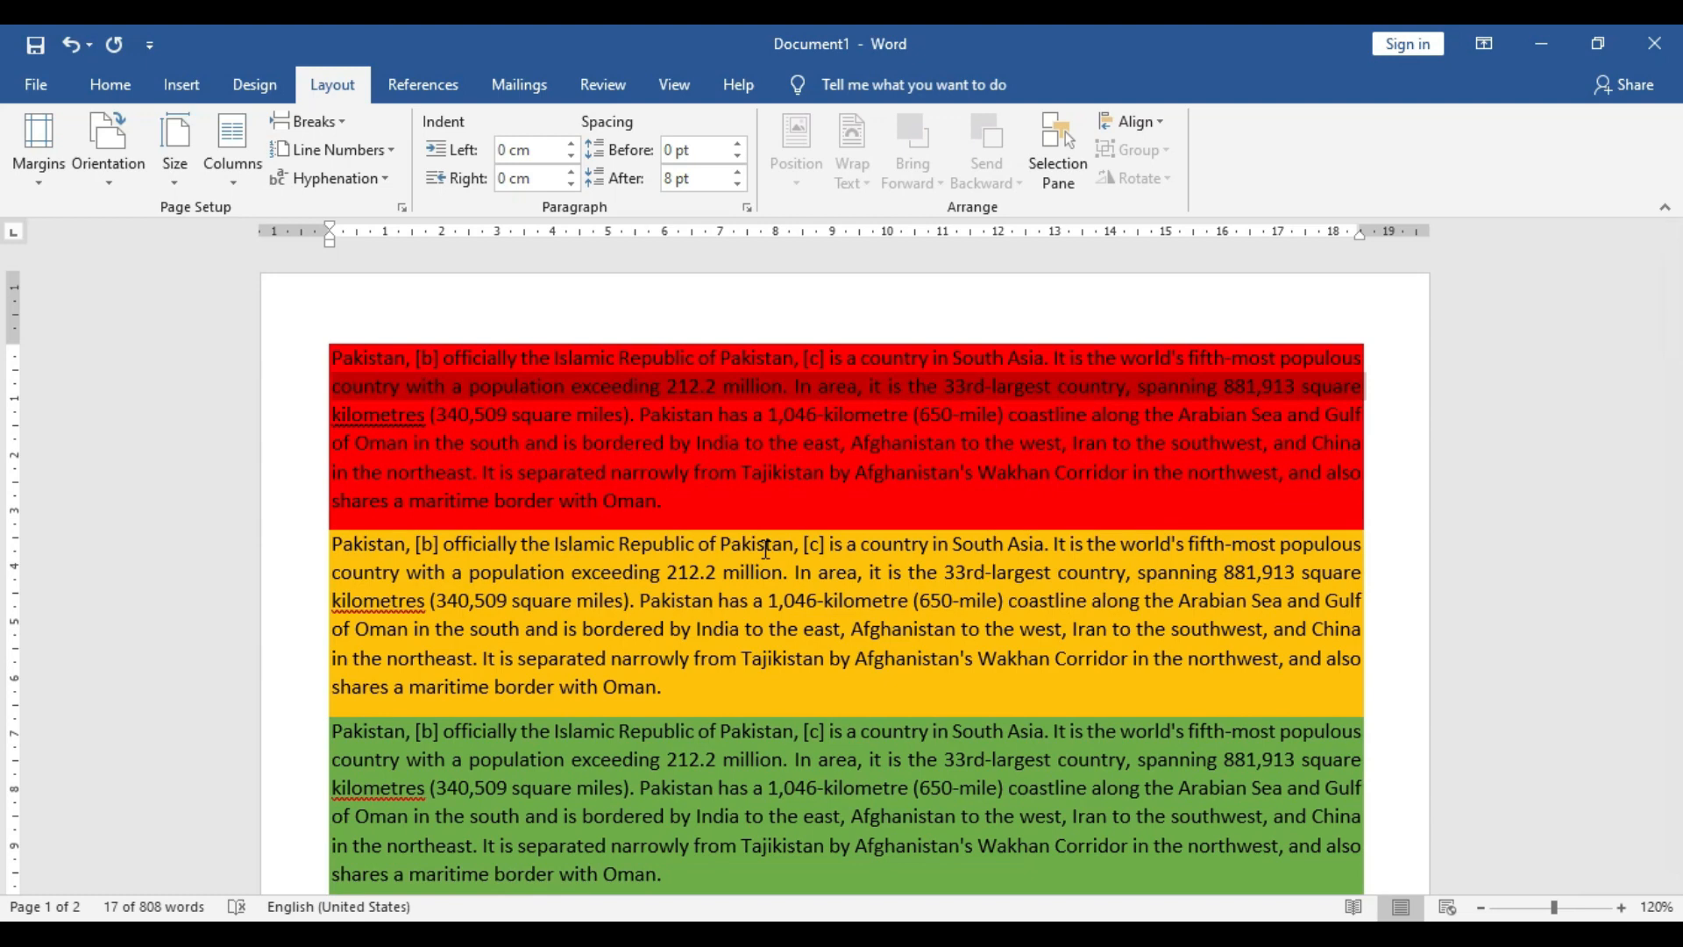
scroll(1033, 598, down, 12)
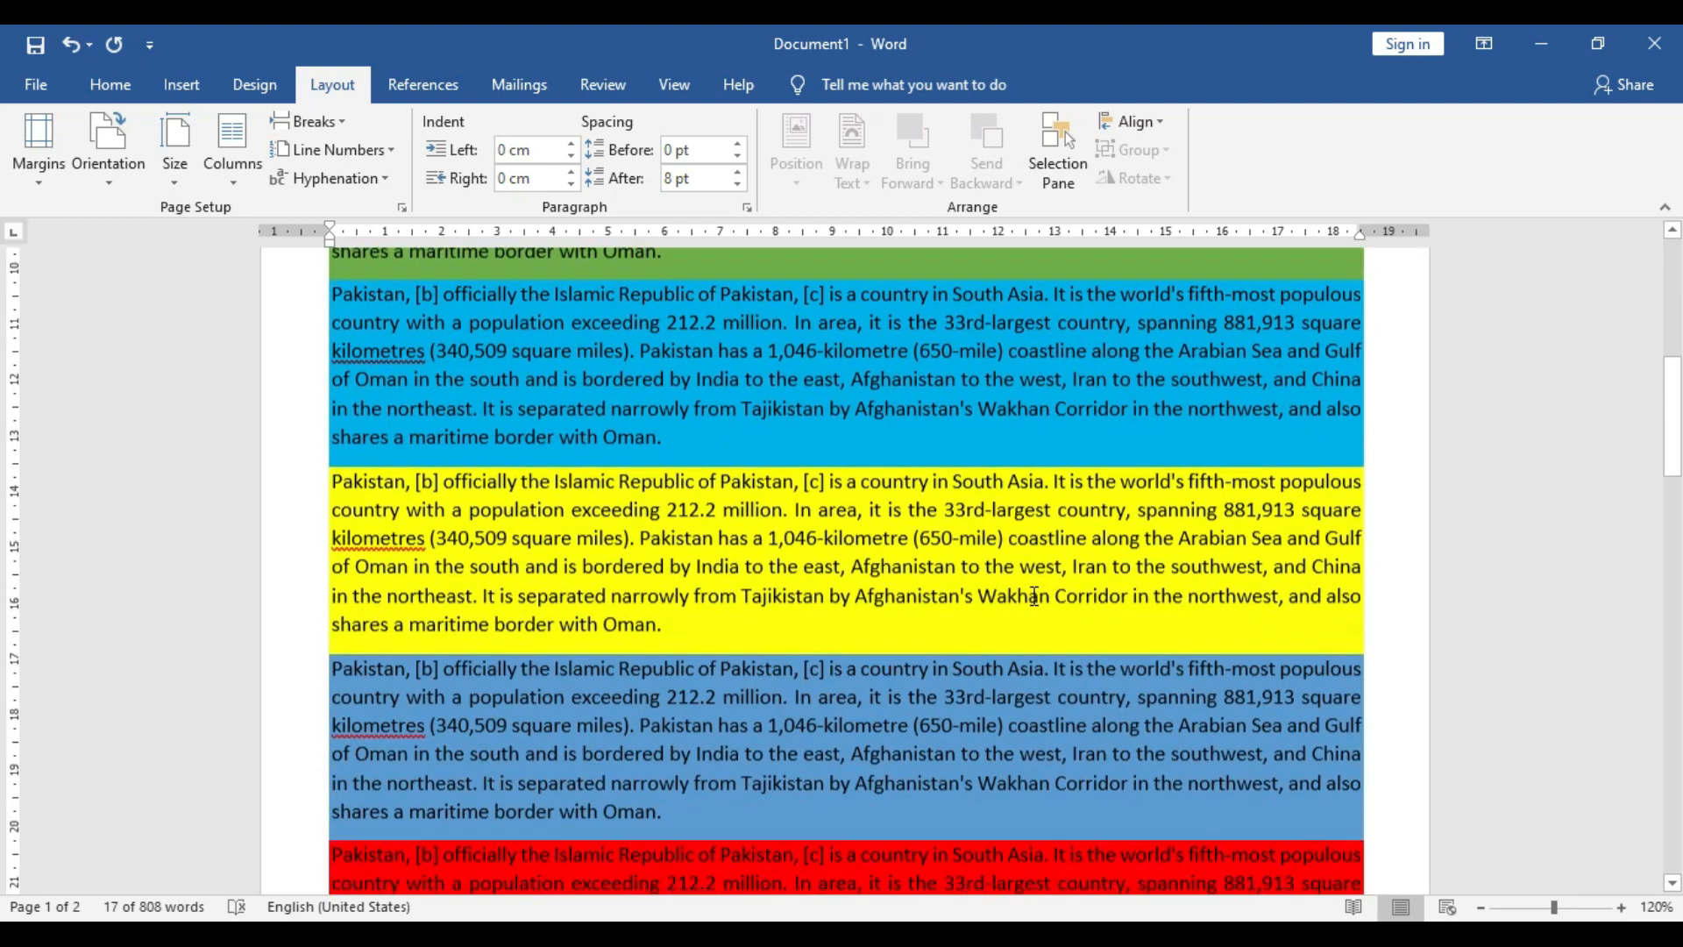
scroll(1033, 598, down, 5)
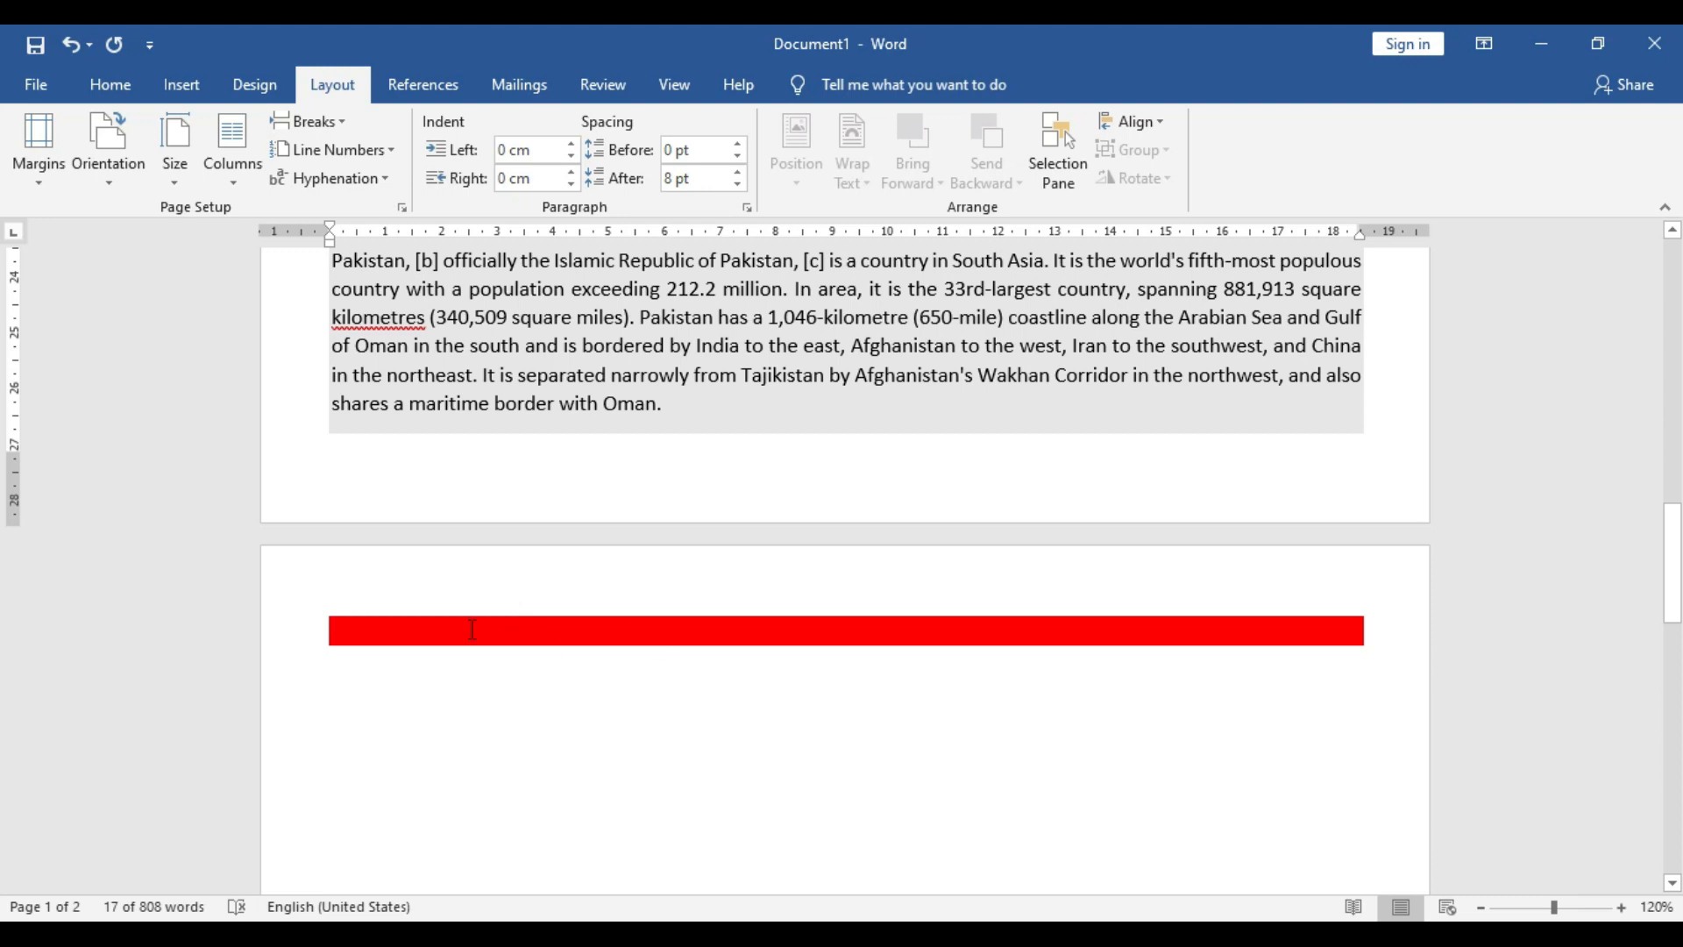
drag(17, 455, 16, 484)
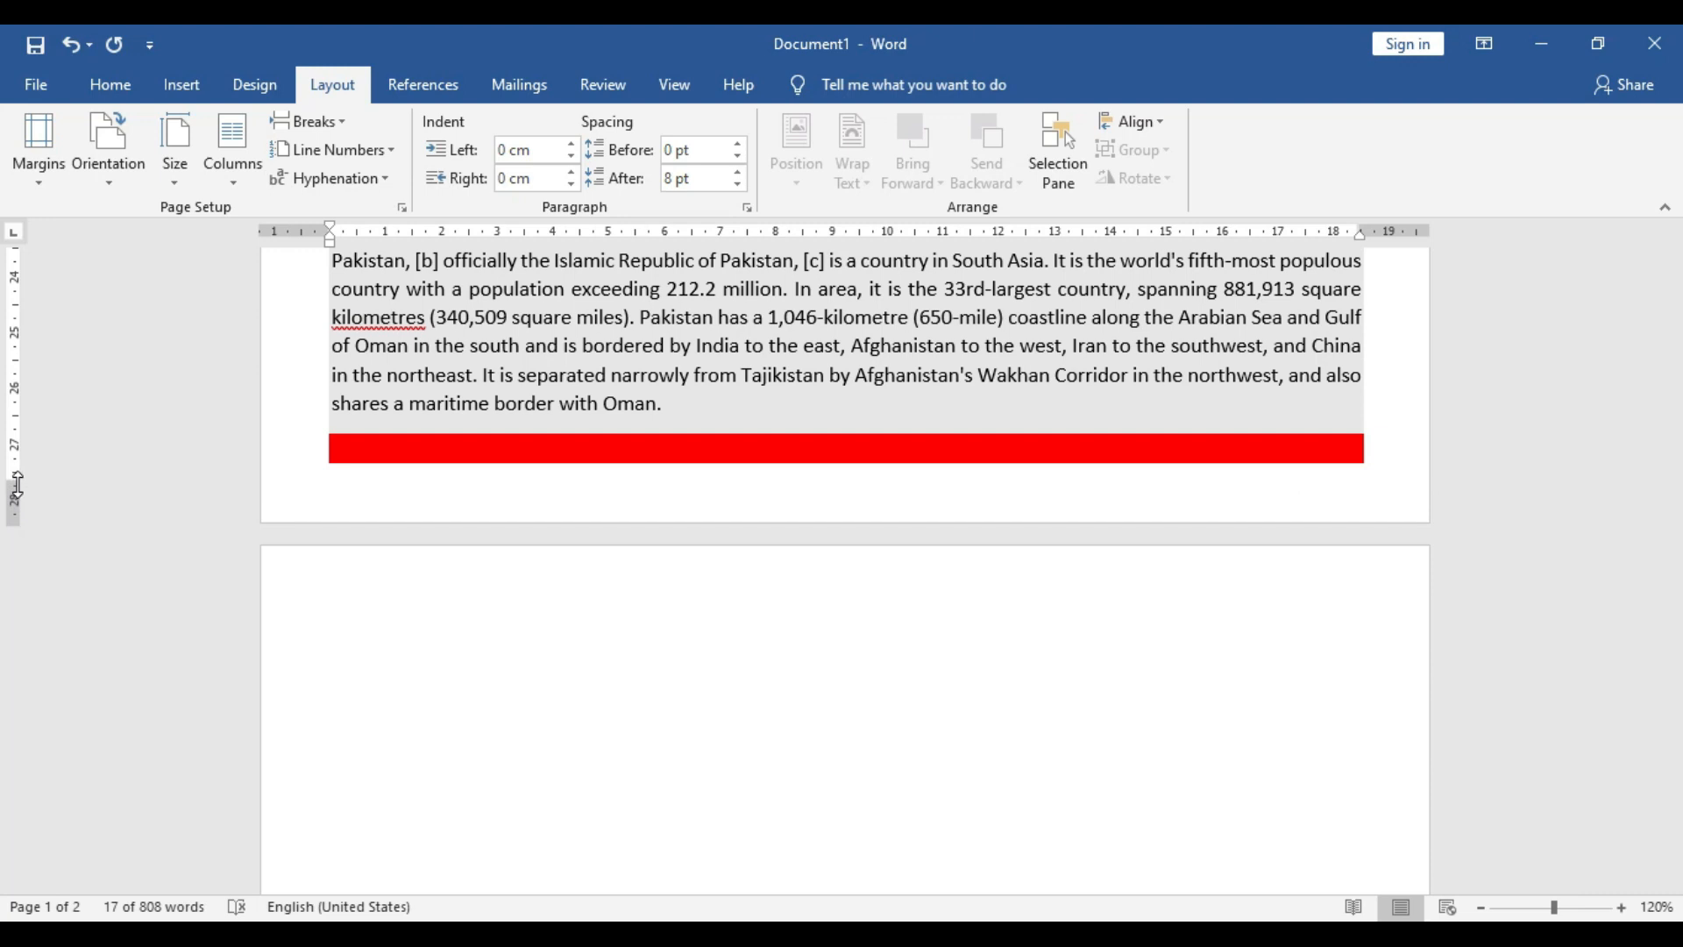
scroll(760, 582, up, 3)
click(619, 786)
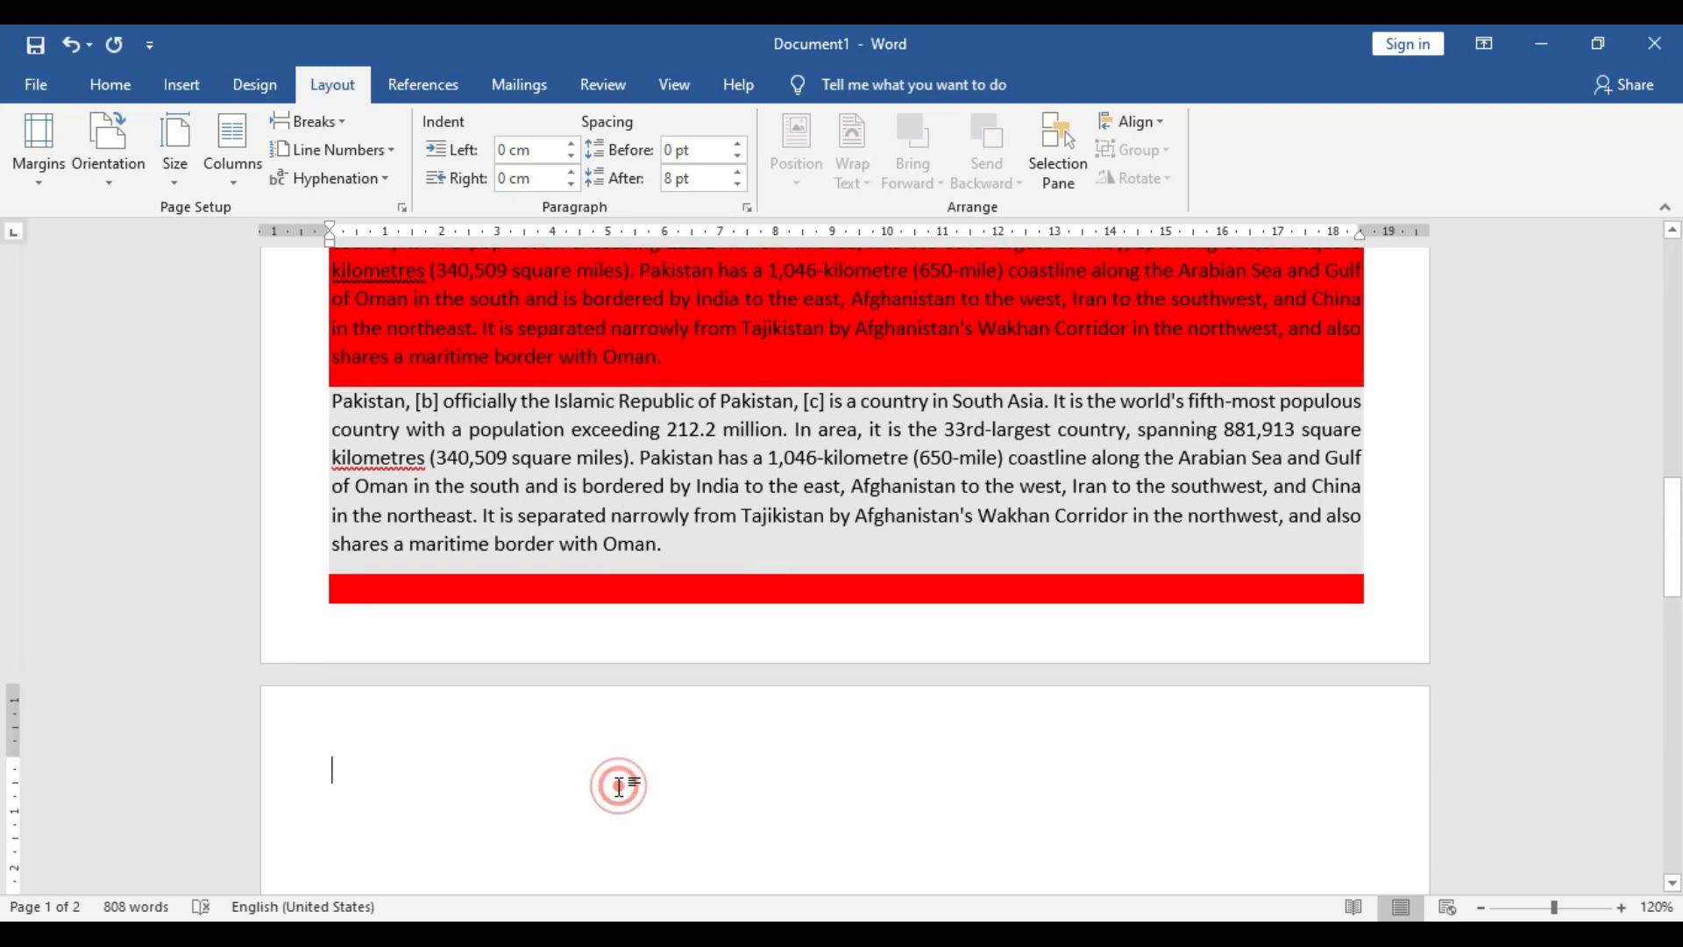
key(BackSpace)
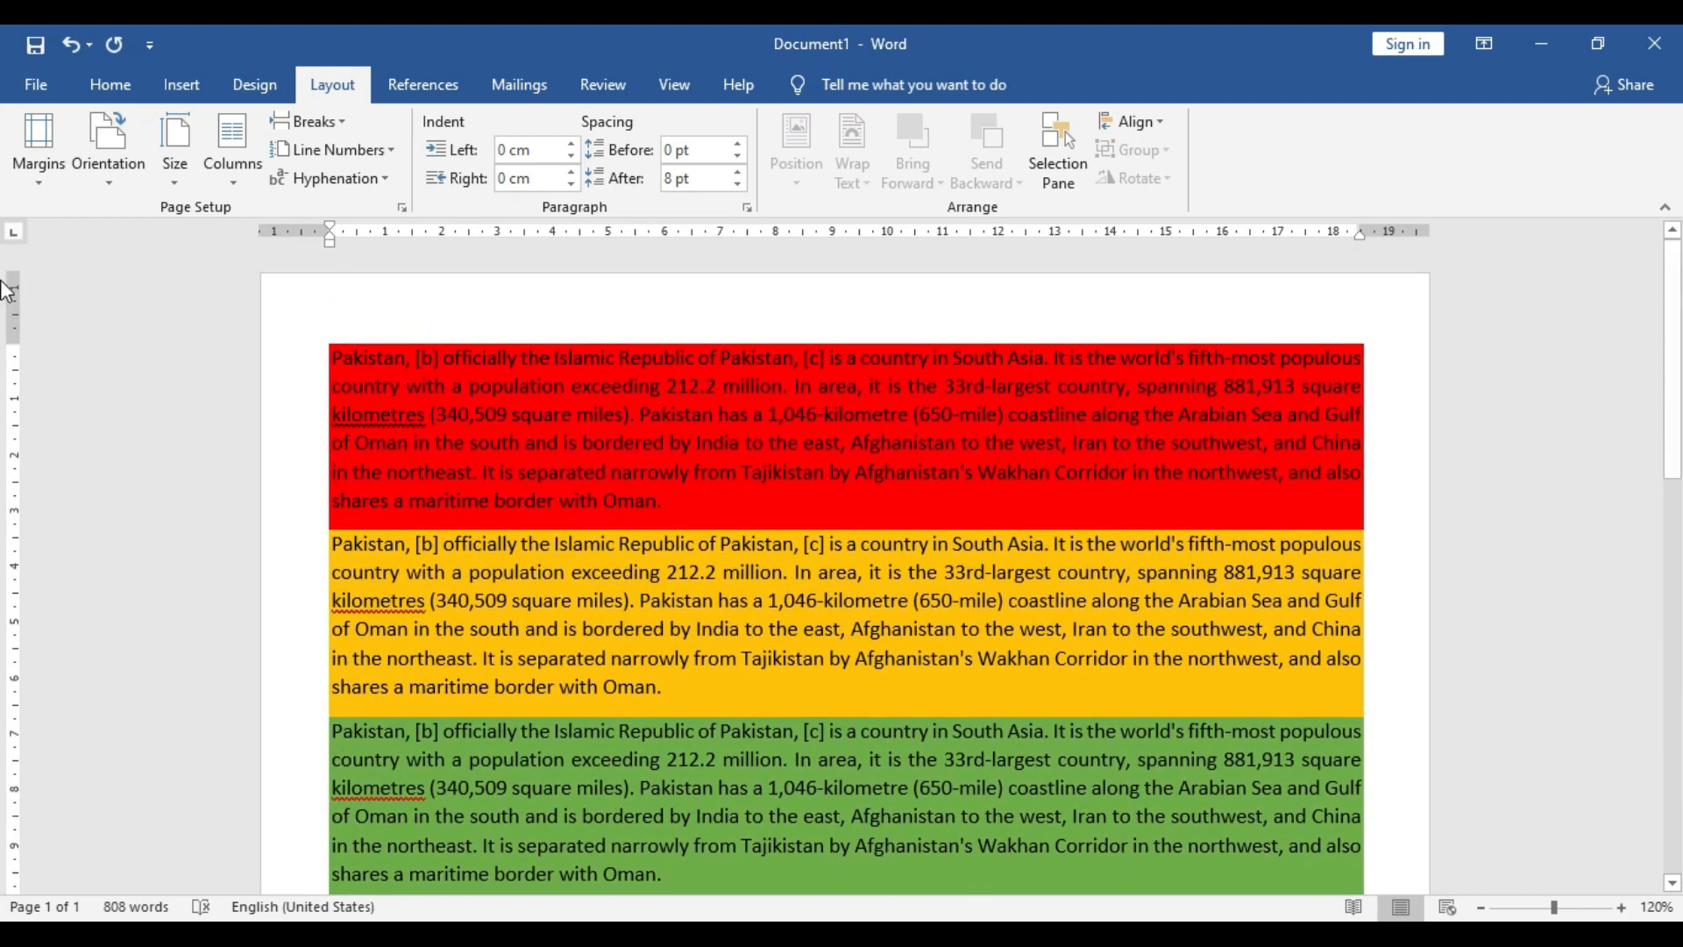
- Try Moderate margins on the page, then Wide margins
click(76, 179)
click(44, 175)
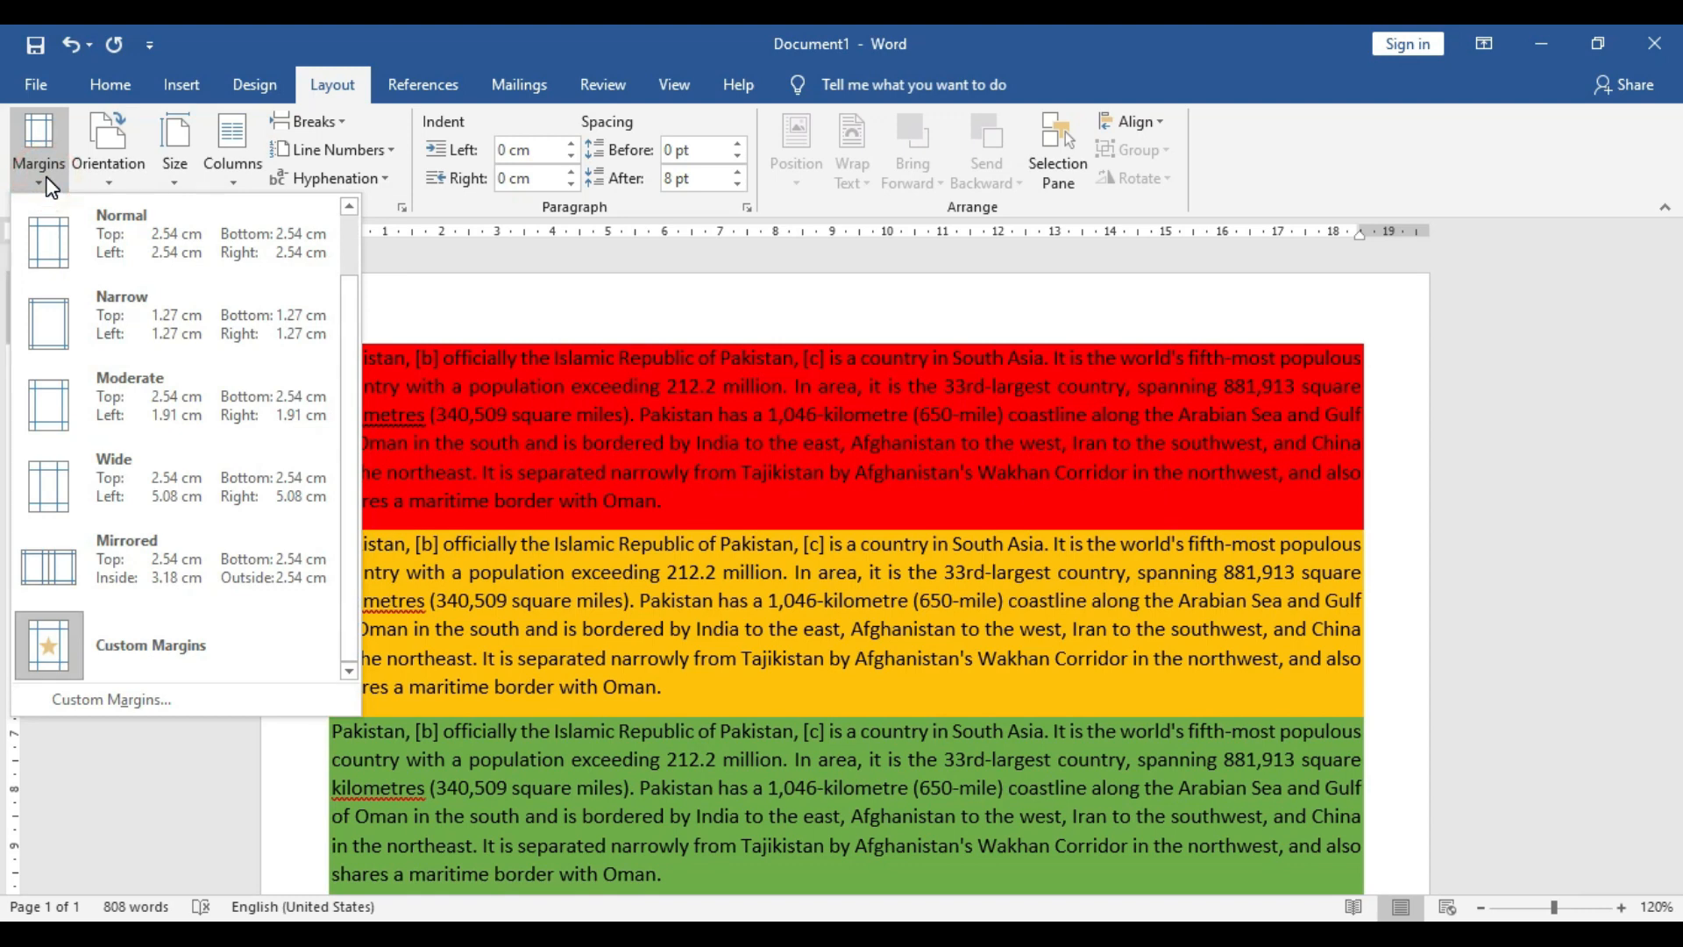
click(200, 419)
scroll(192, 428, down, 5)
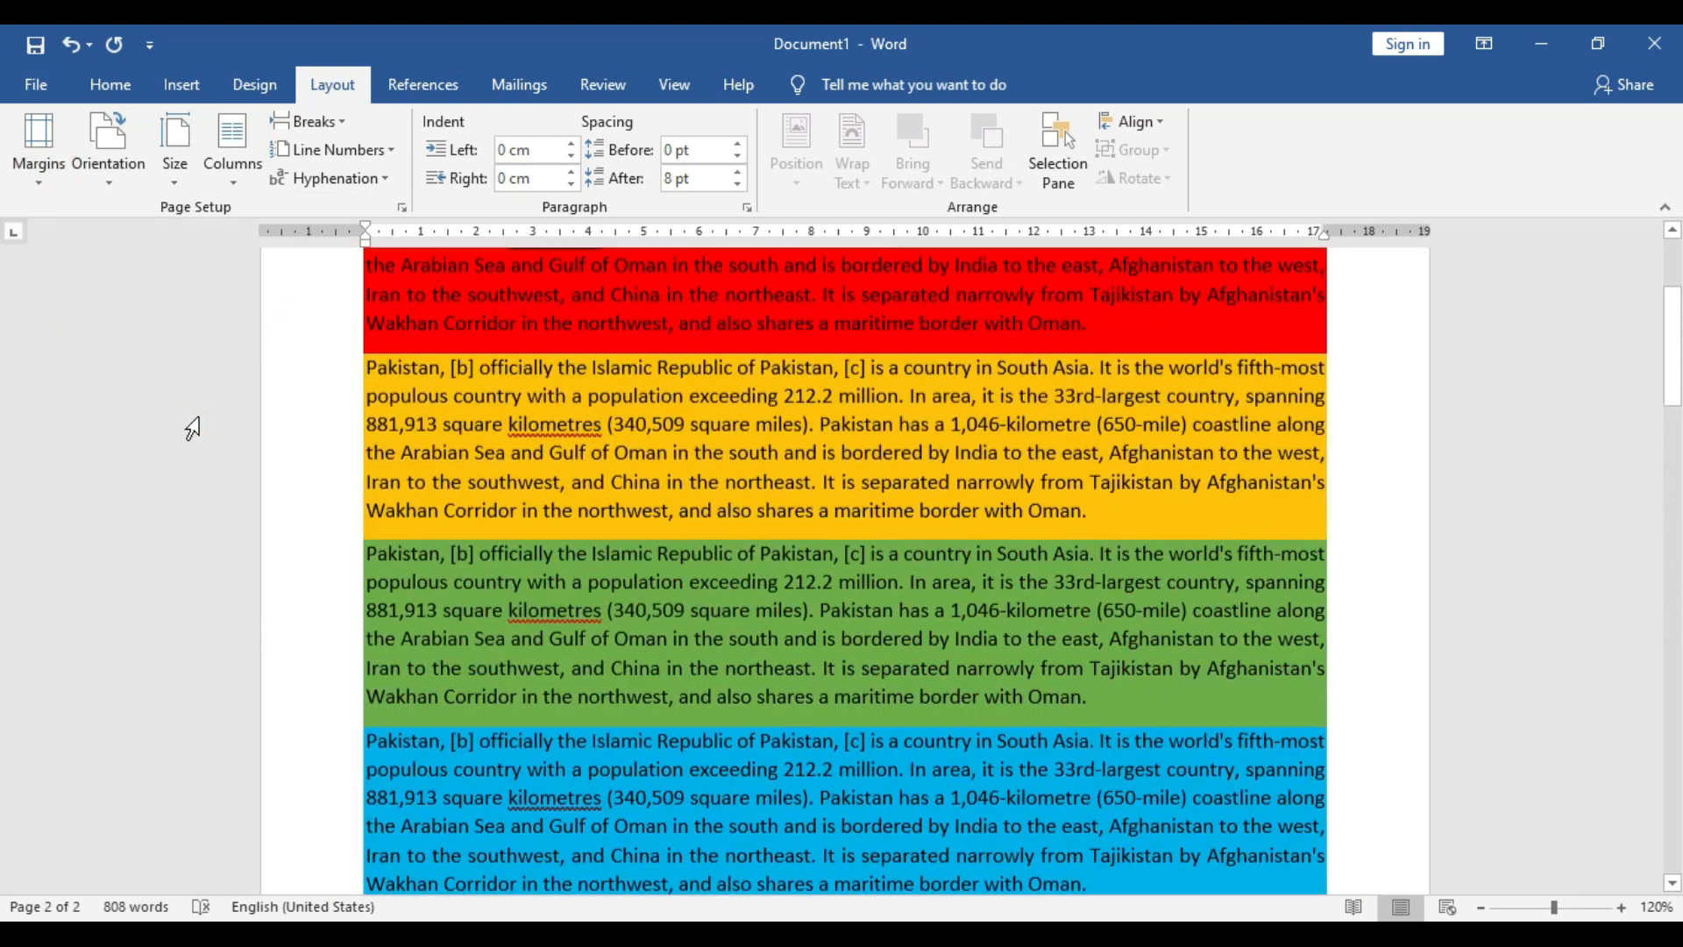
scroll(191, 428, up, 3)
click(35, 161)
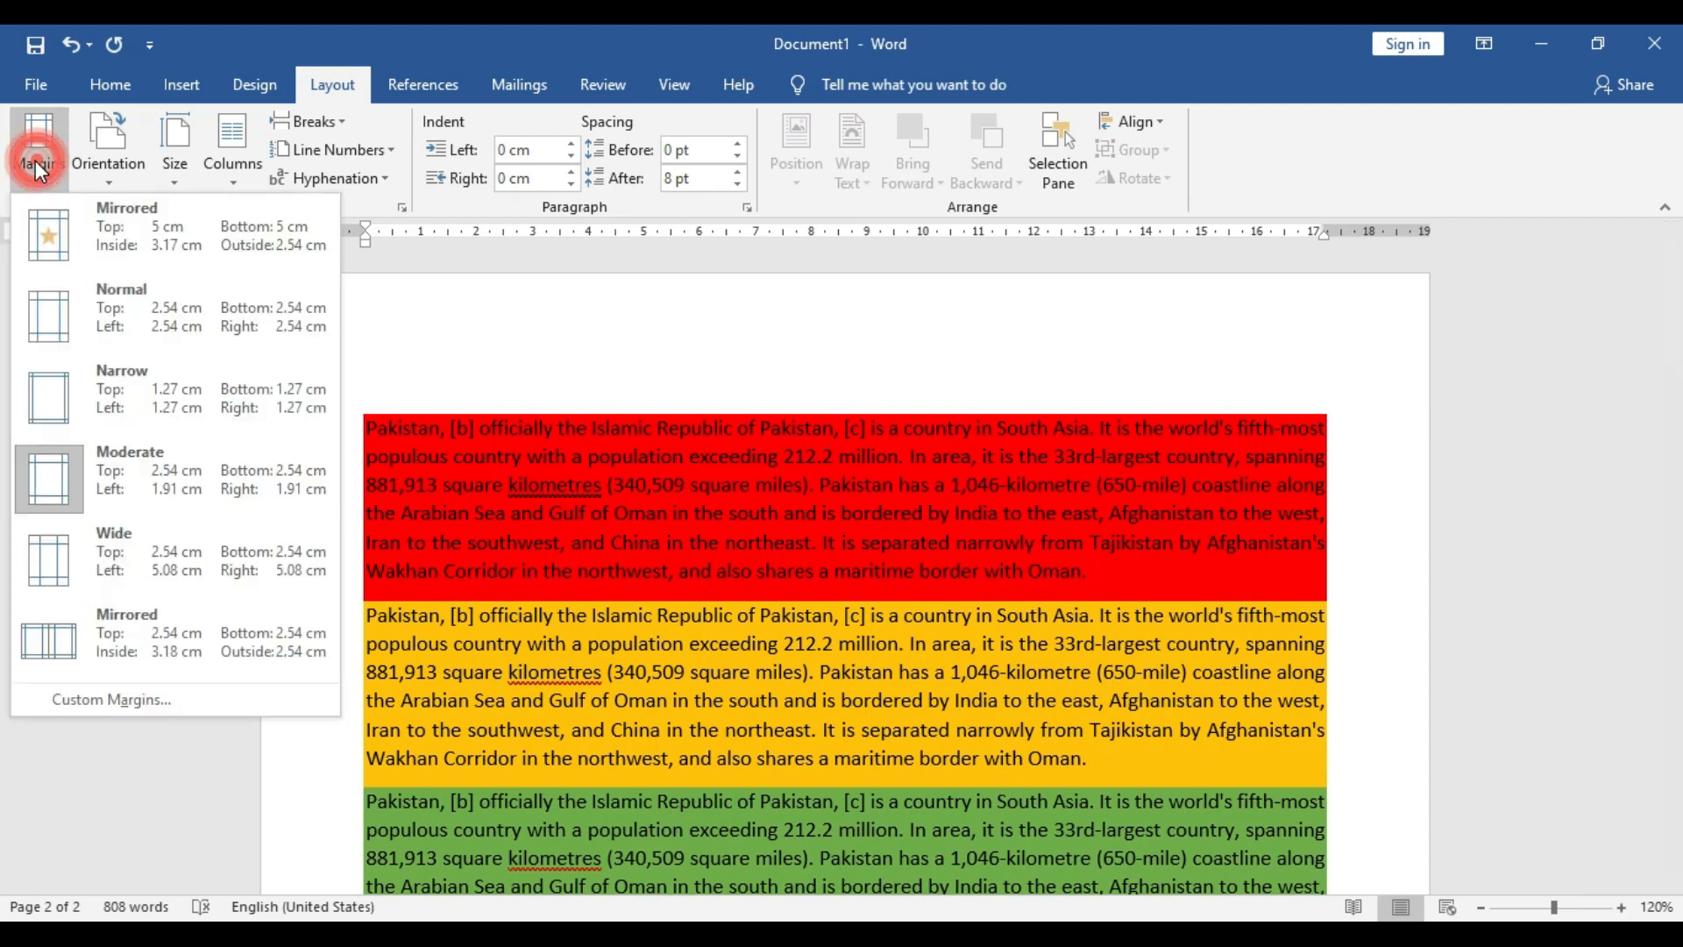
click(150, 552)
- Leave the page with Mirrored margins and minimise Word to show Chrome
scroll(263, 614, down, 1)
scroll(397, 676, down, 5)
scroll(396, 675, up, 15)
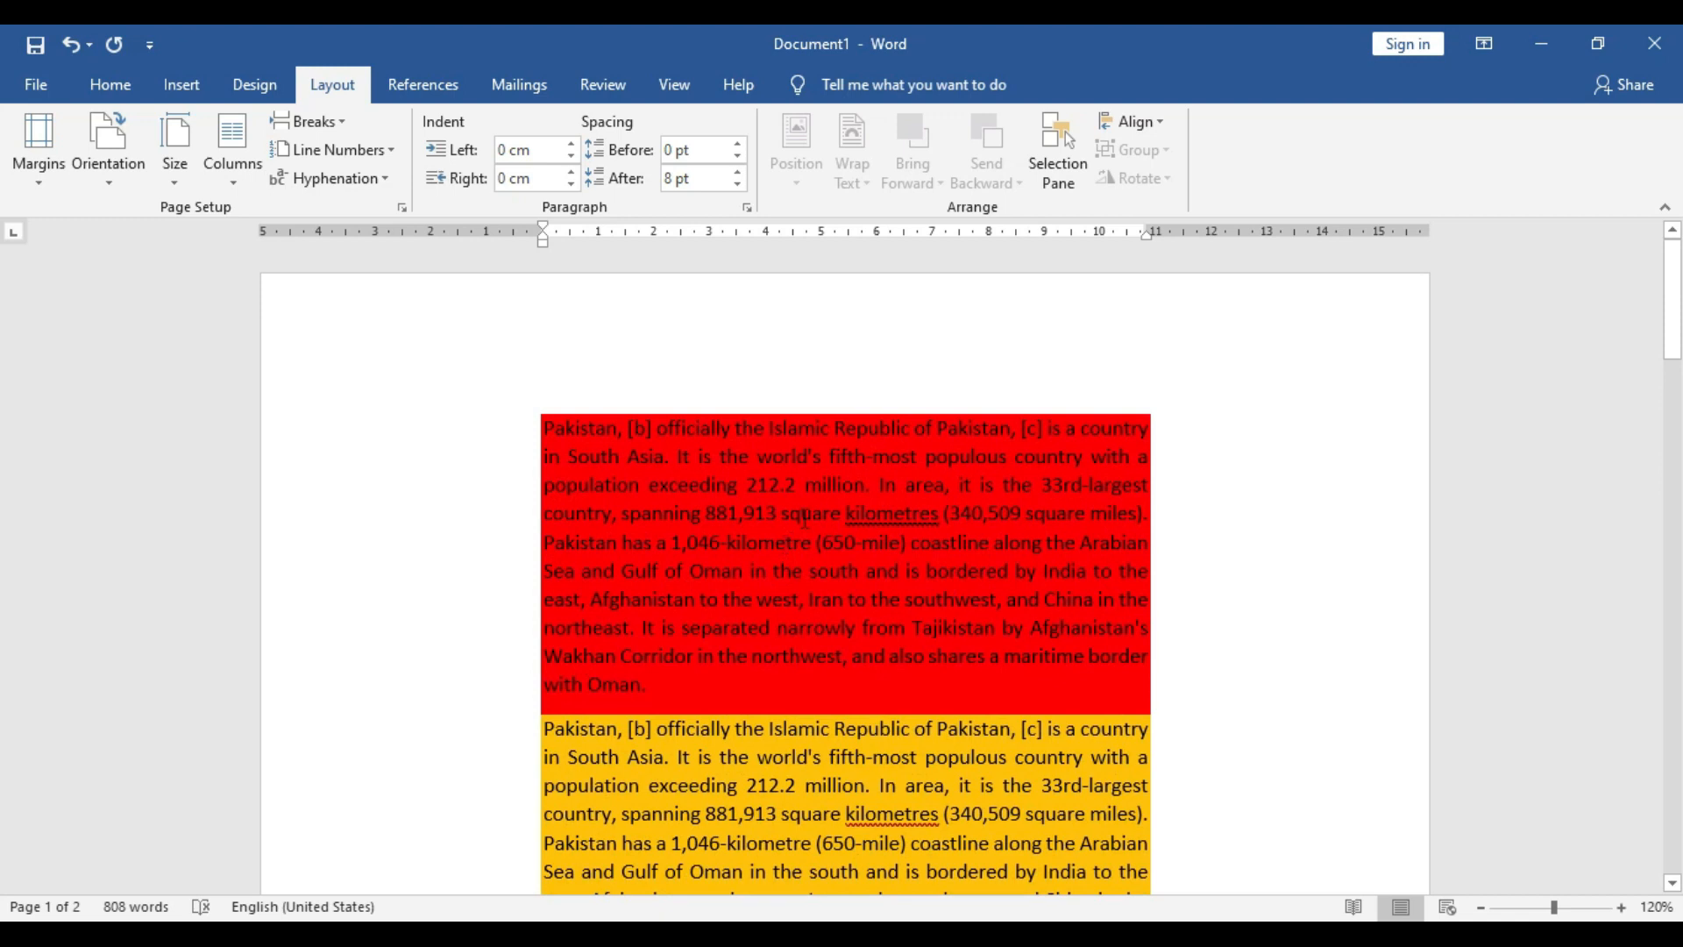
click(45, 176)
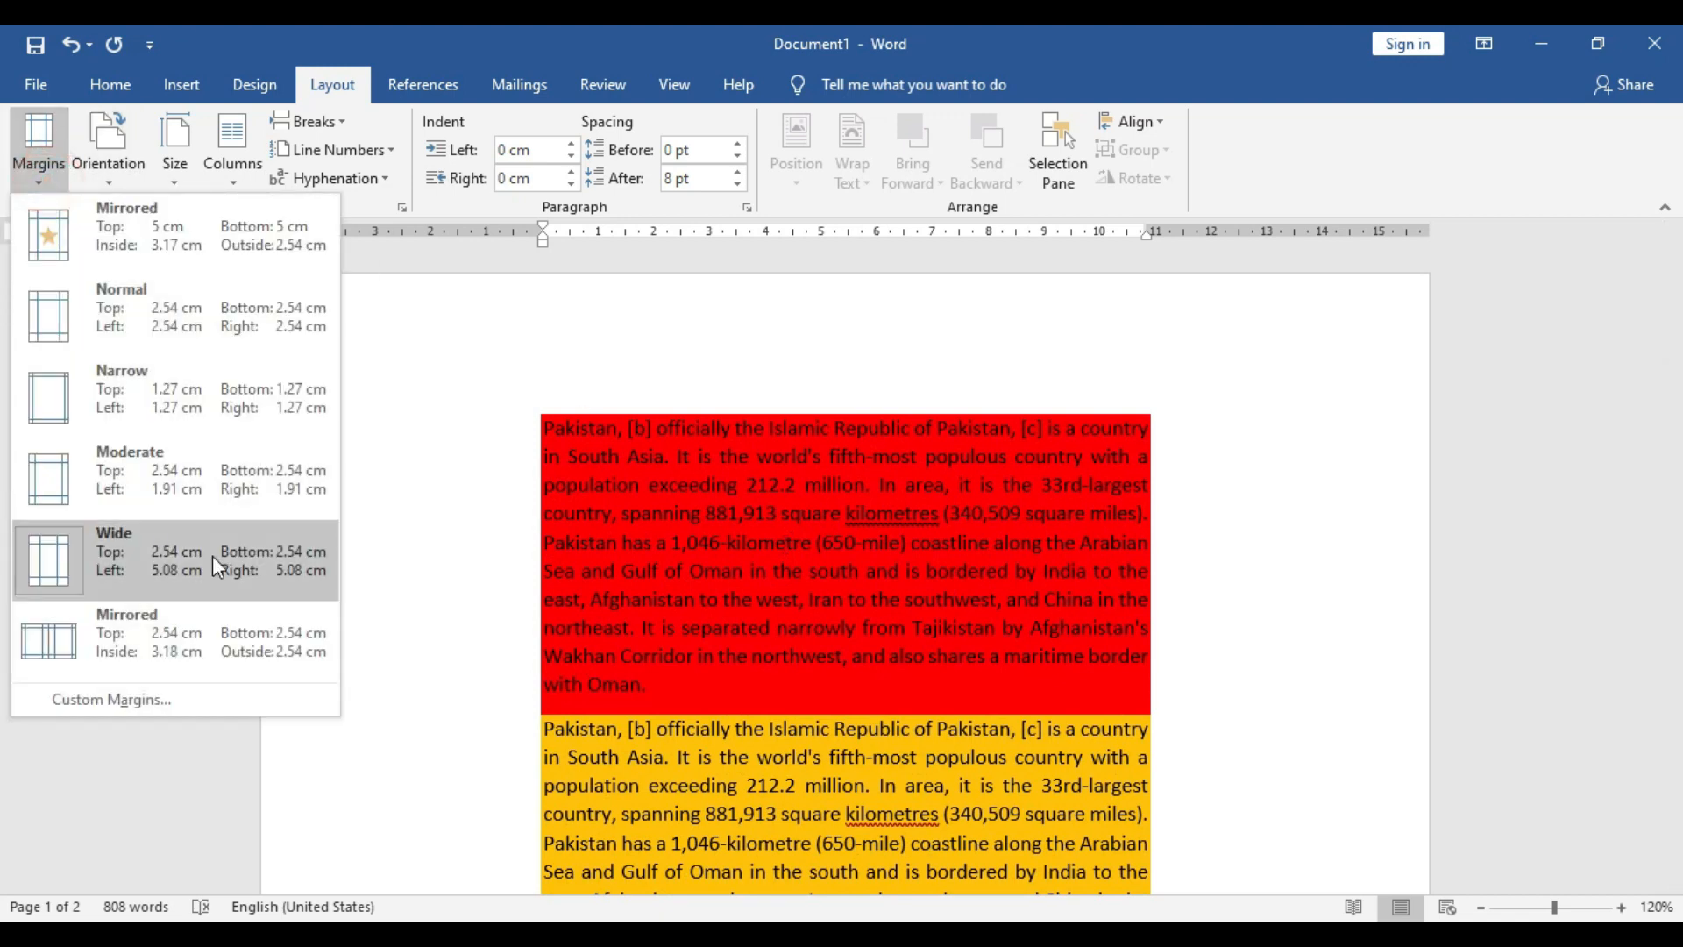
click(226, 638)
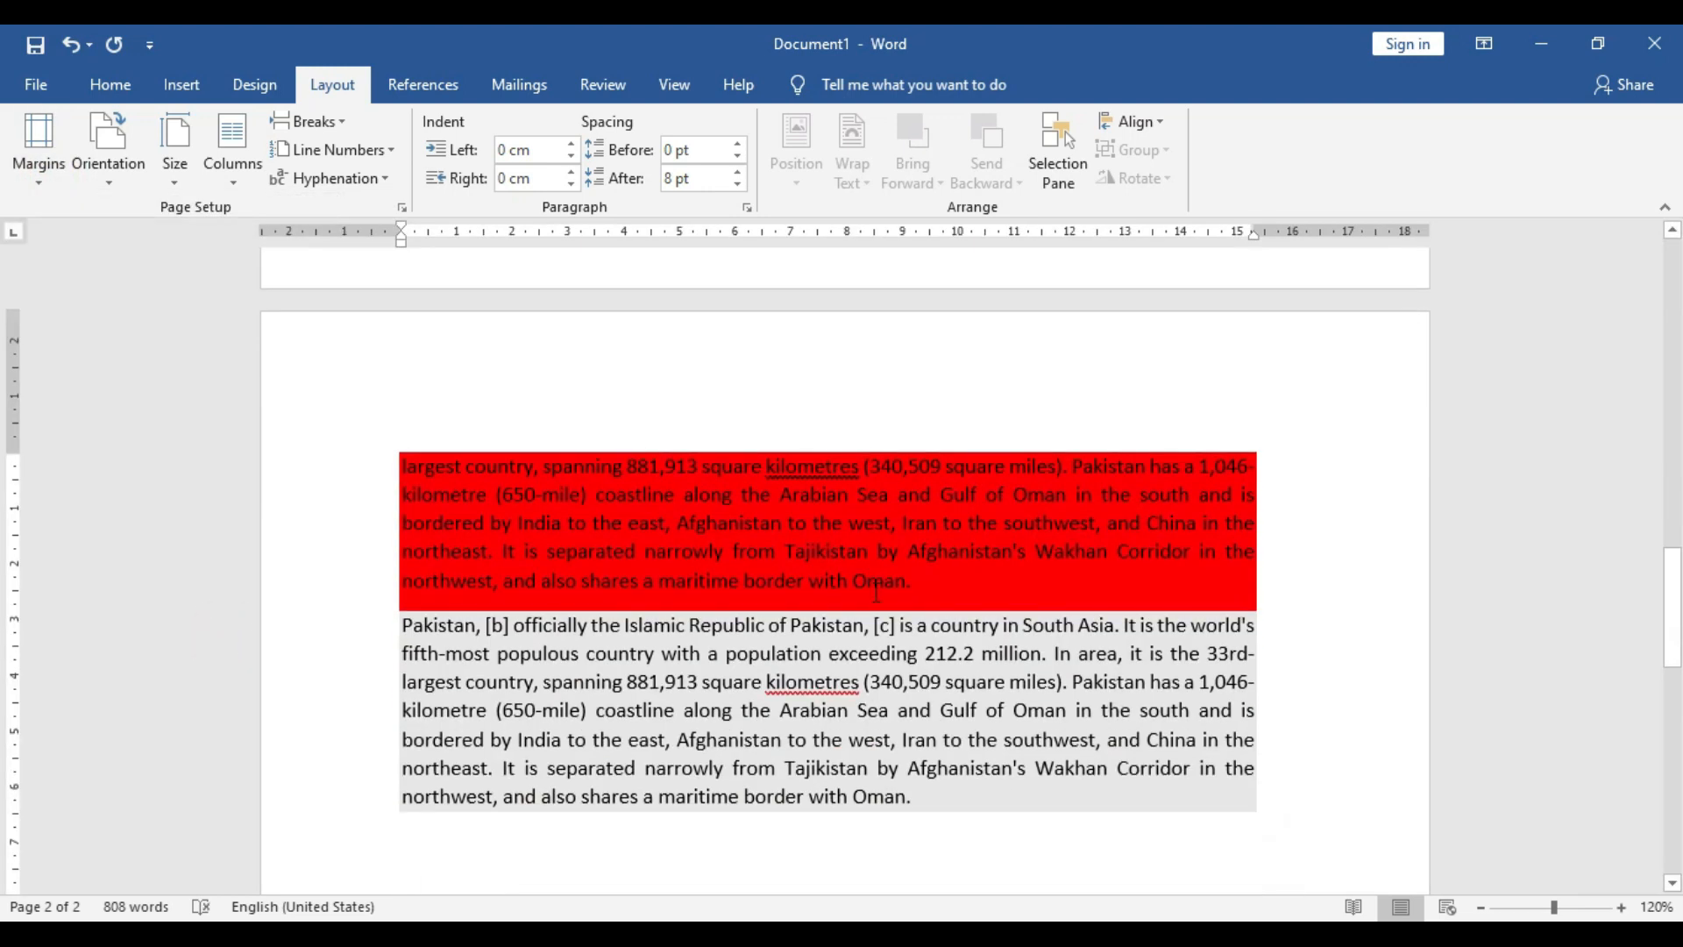
drag(1675, 613, 1679, 277)
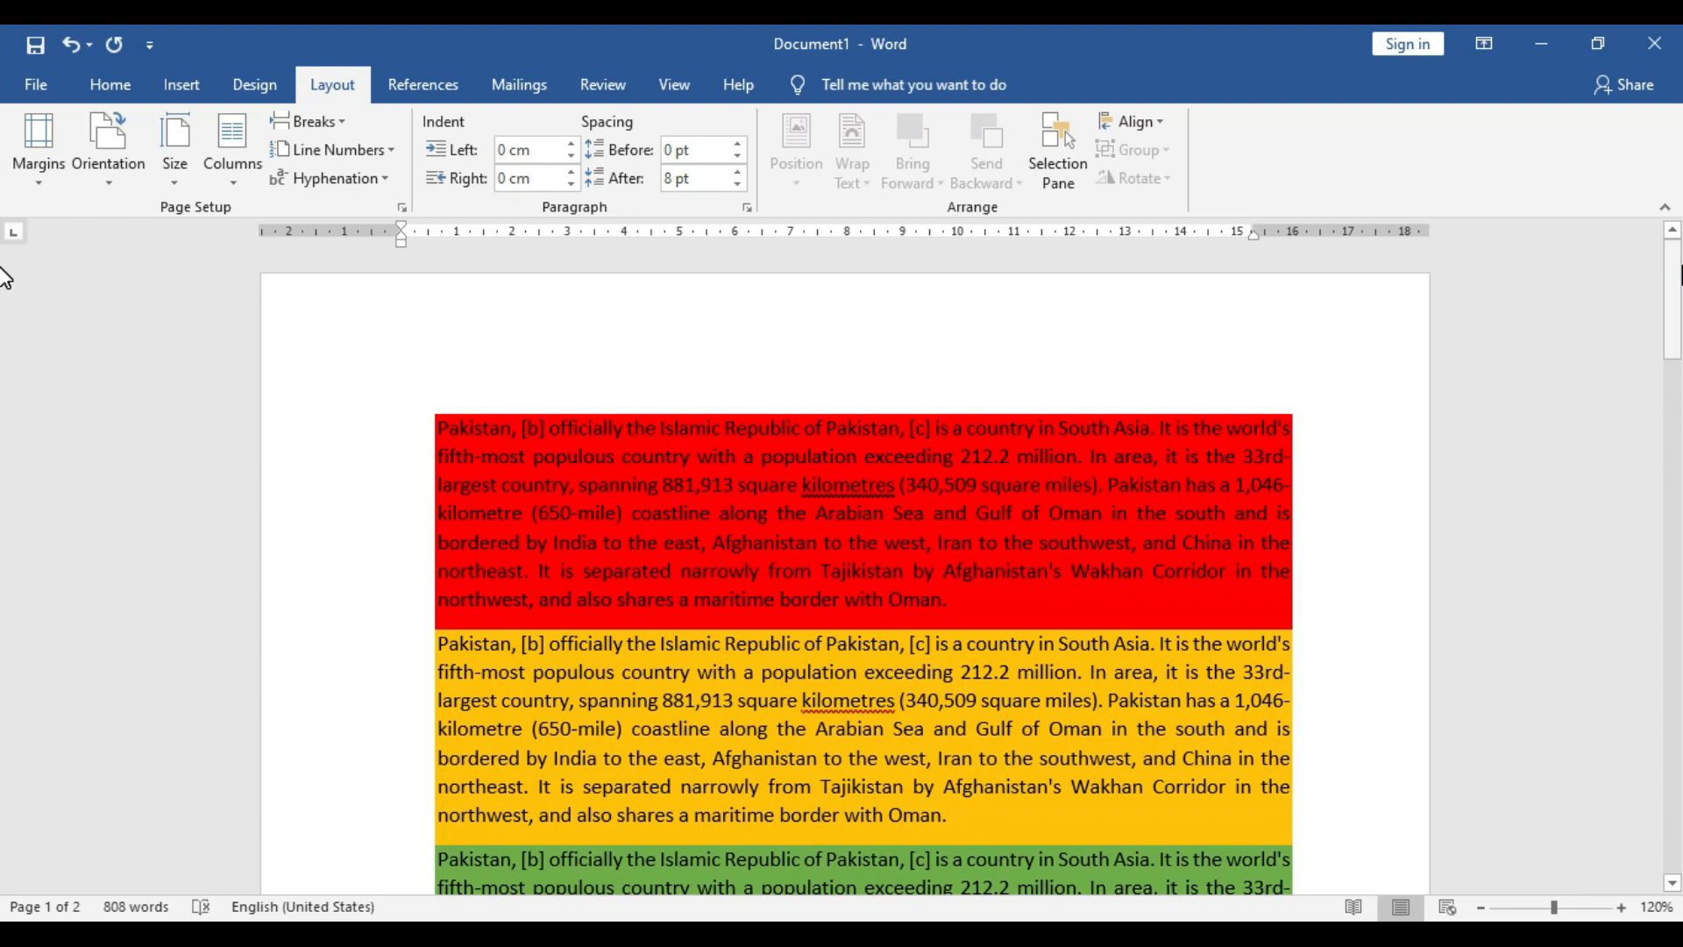
click(1544, 45)
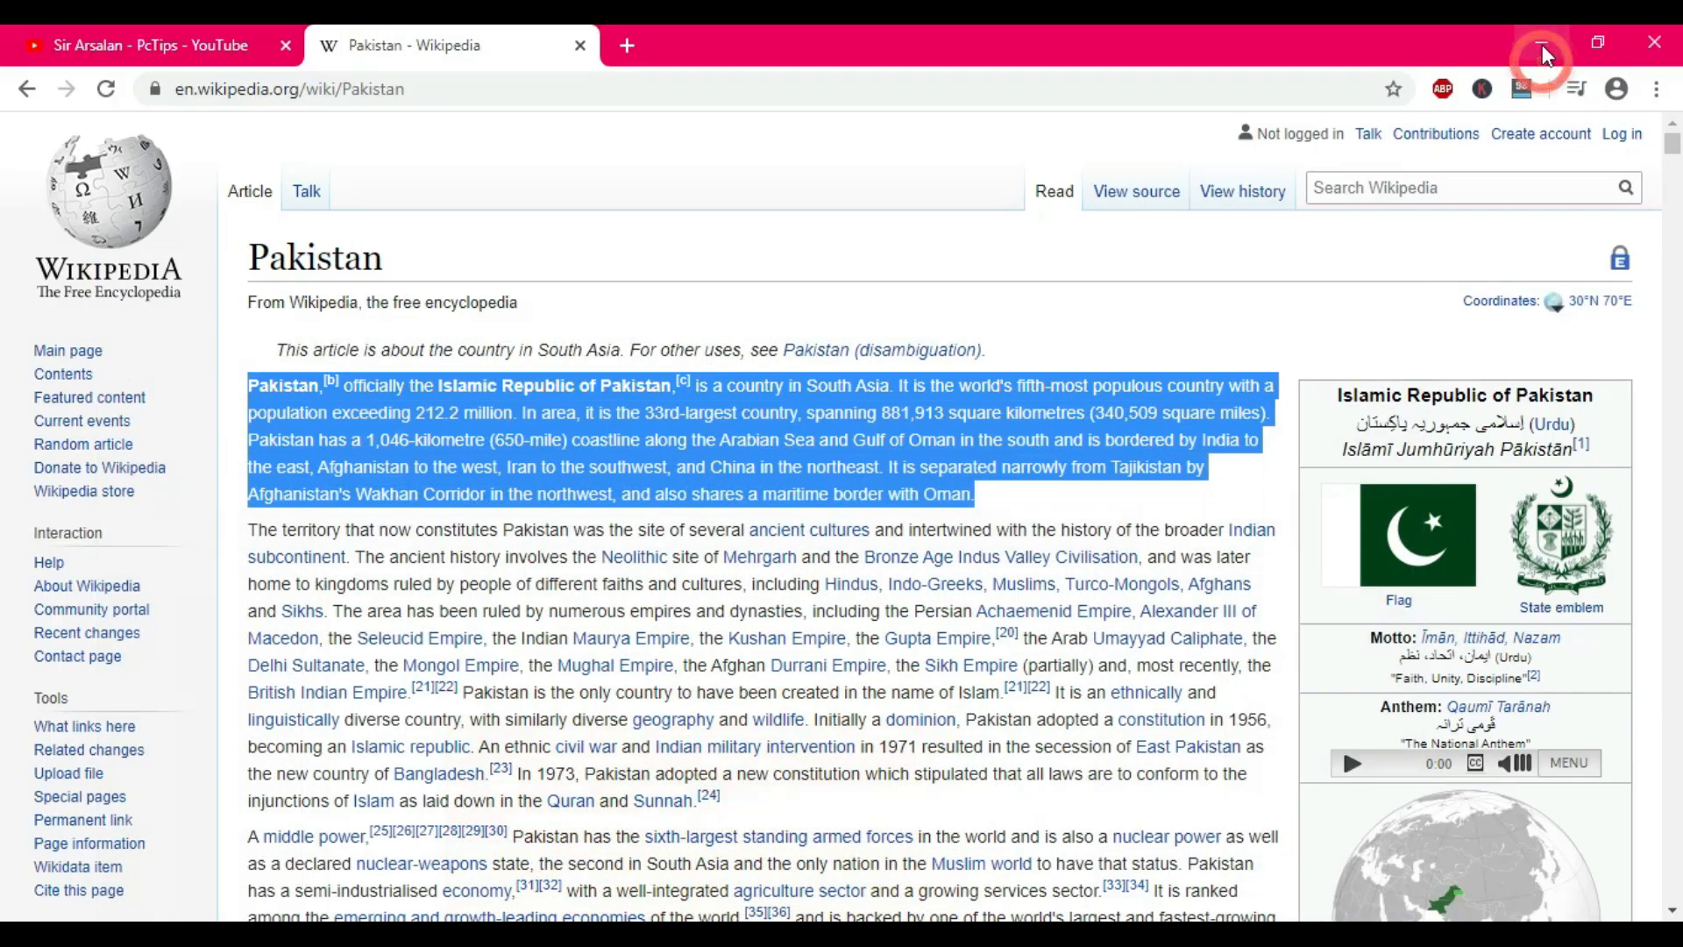
- Minimise Chrome, open the Example folder maximised, and right-click the blue-geometric letterhead image
click(1544, 39)
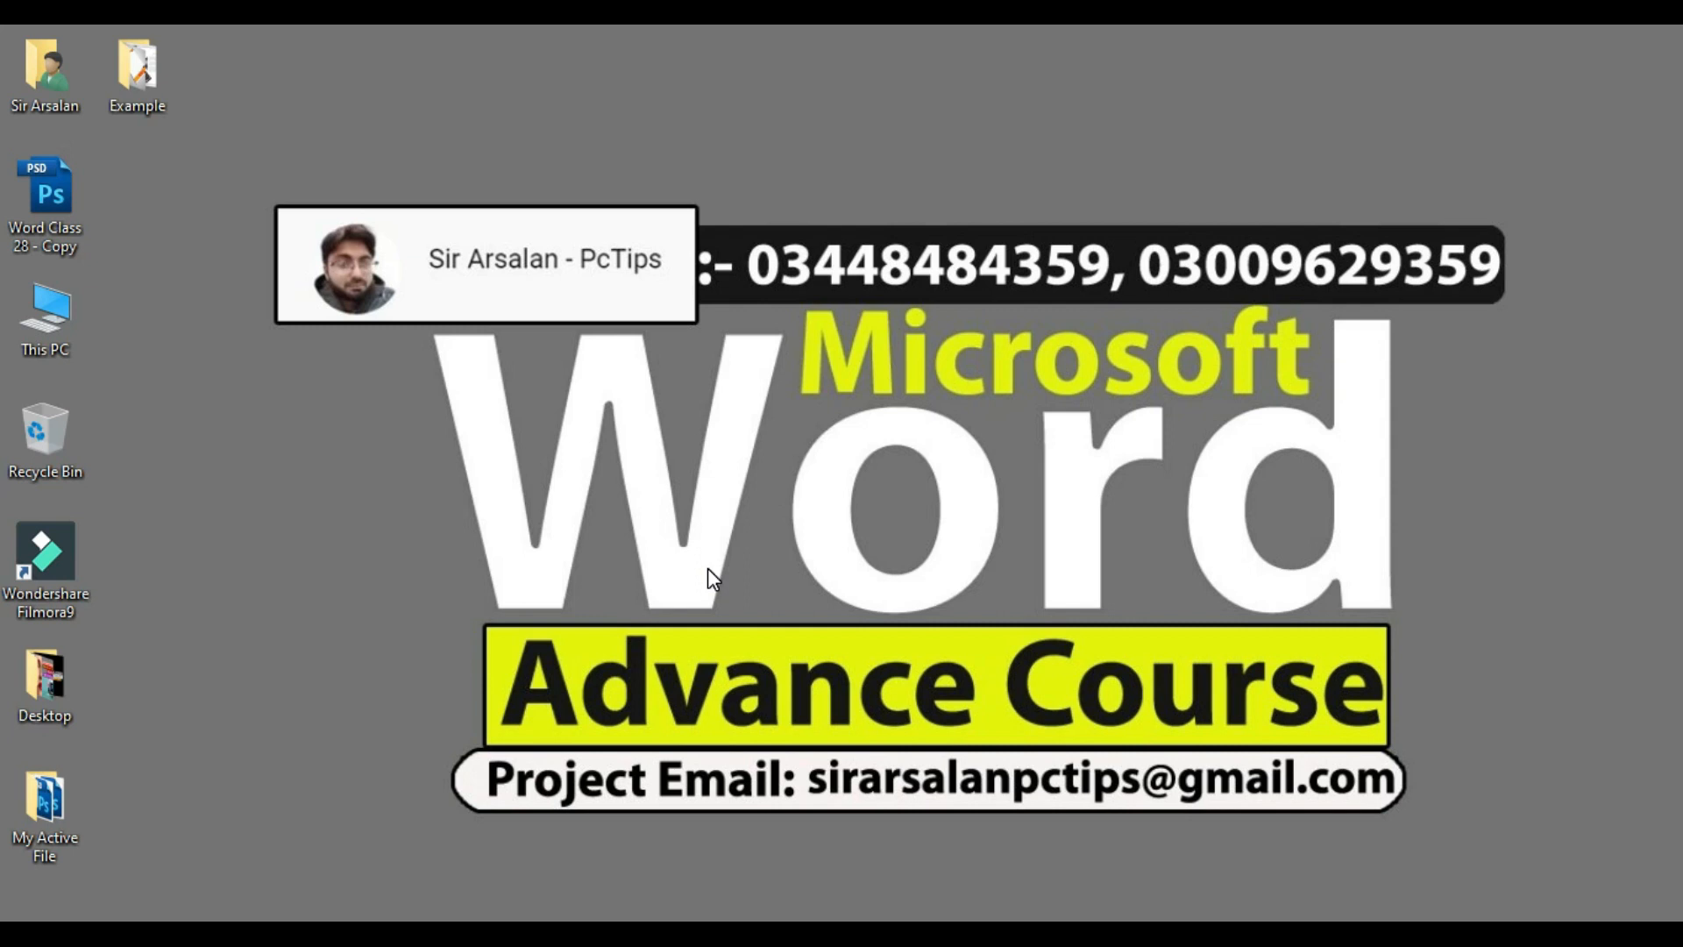
double_click(138, 114)
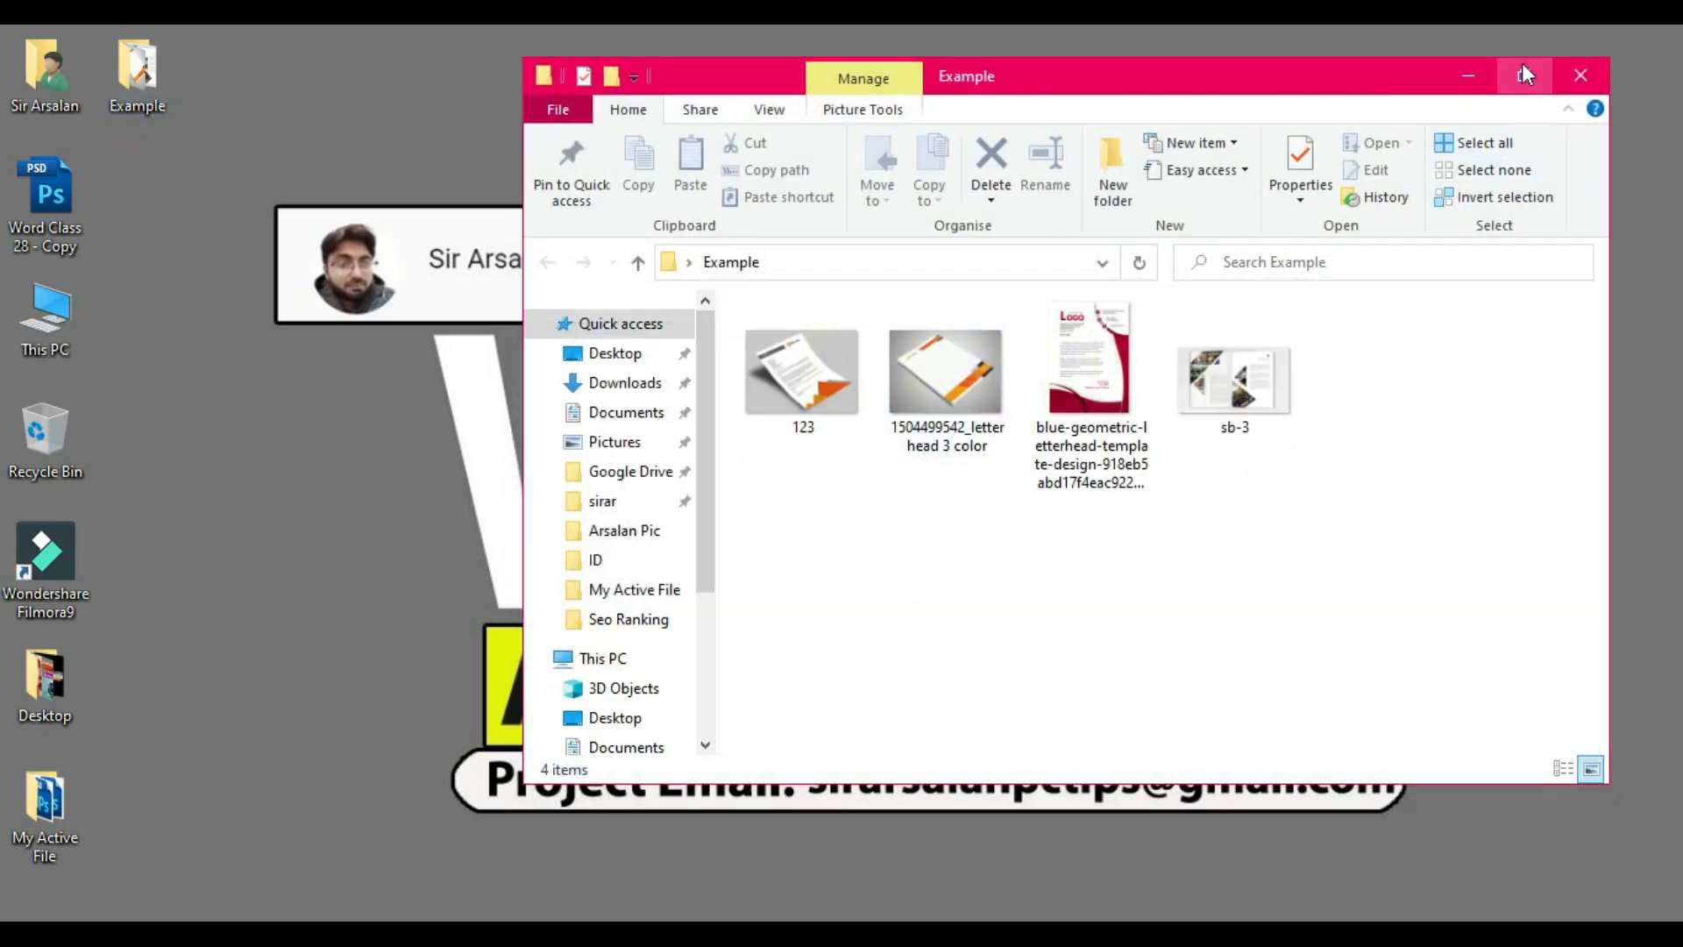
click(1514, 81)
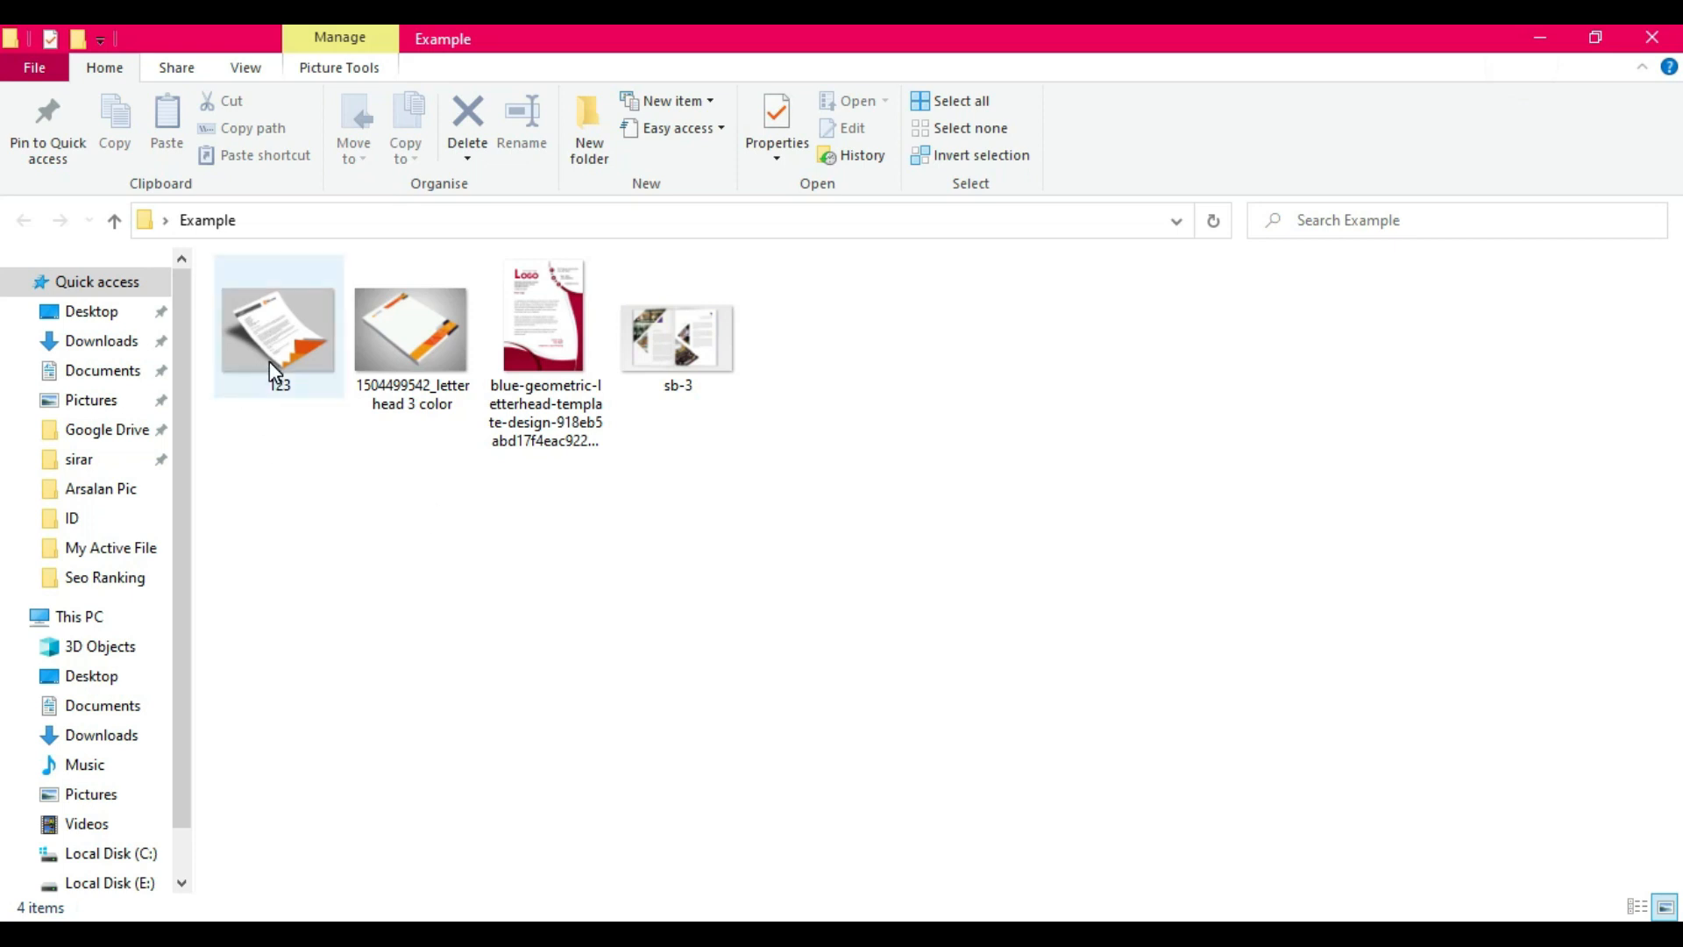
click(549, 328)
right_click(548, 328)
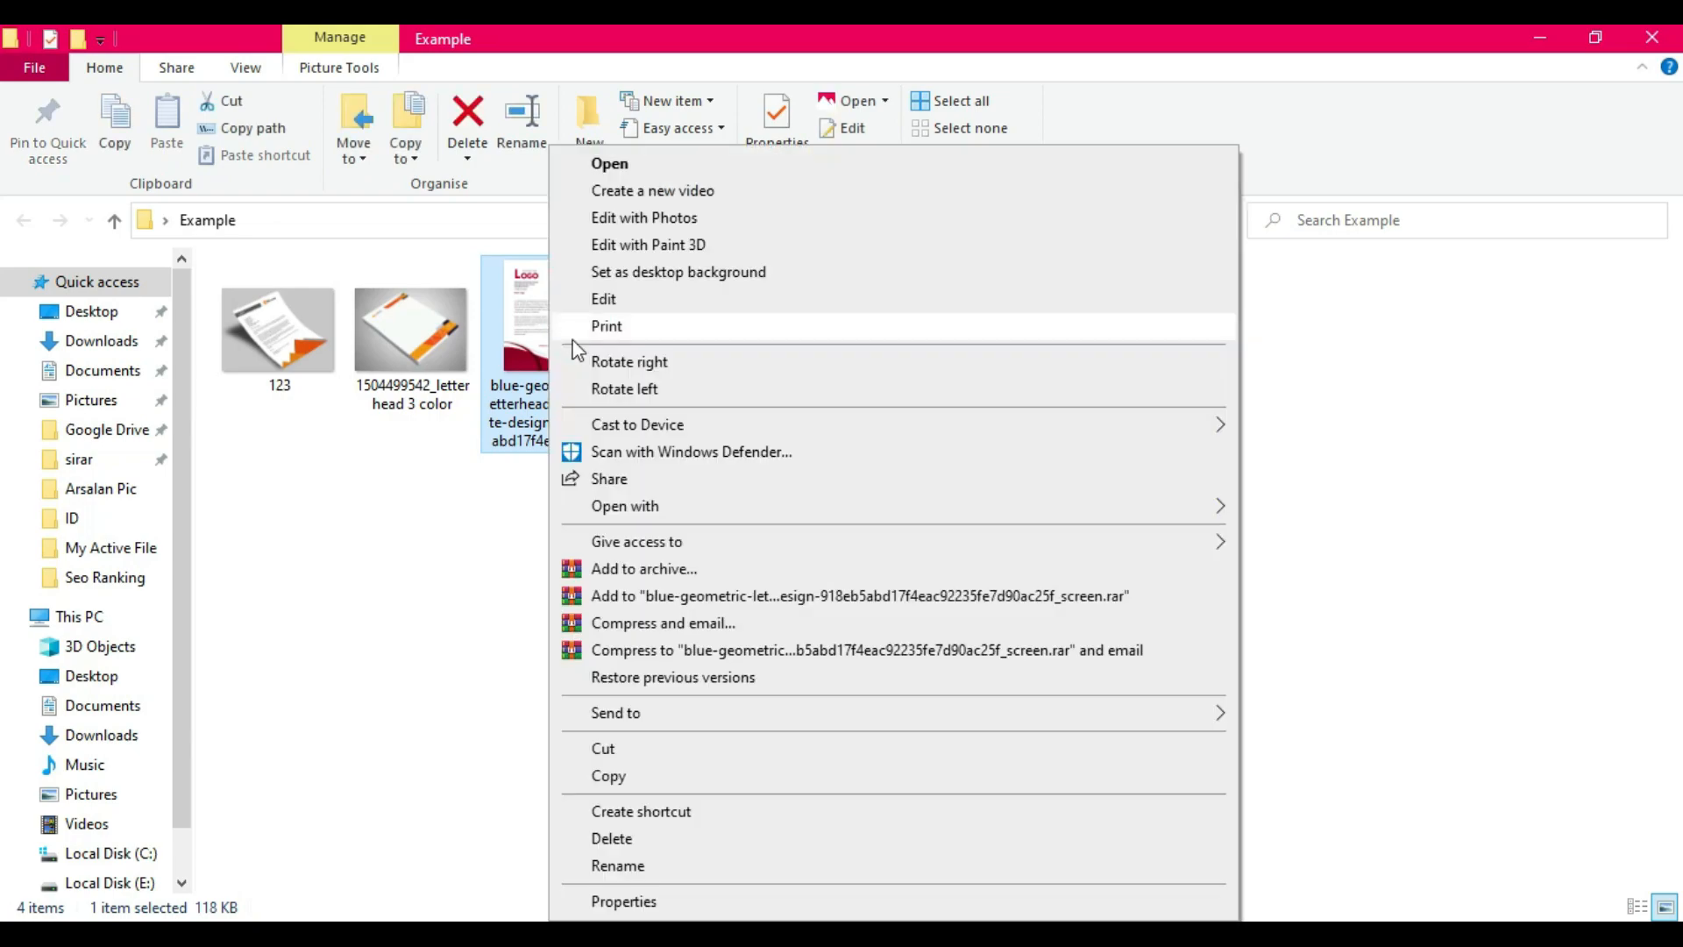
- Open the blue-geometric letterhead in Photos, flip to the 3 color letterhead and back, then return to Word
click(607, 171)
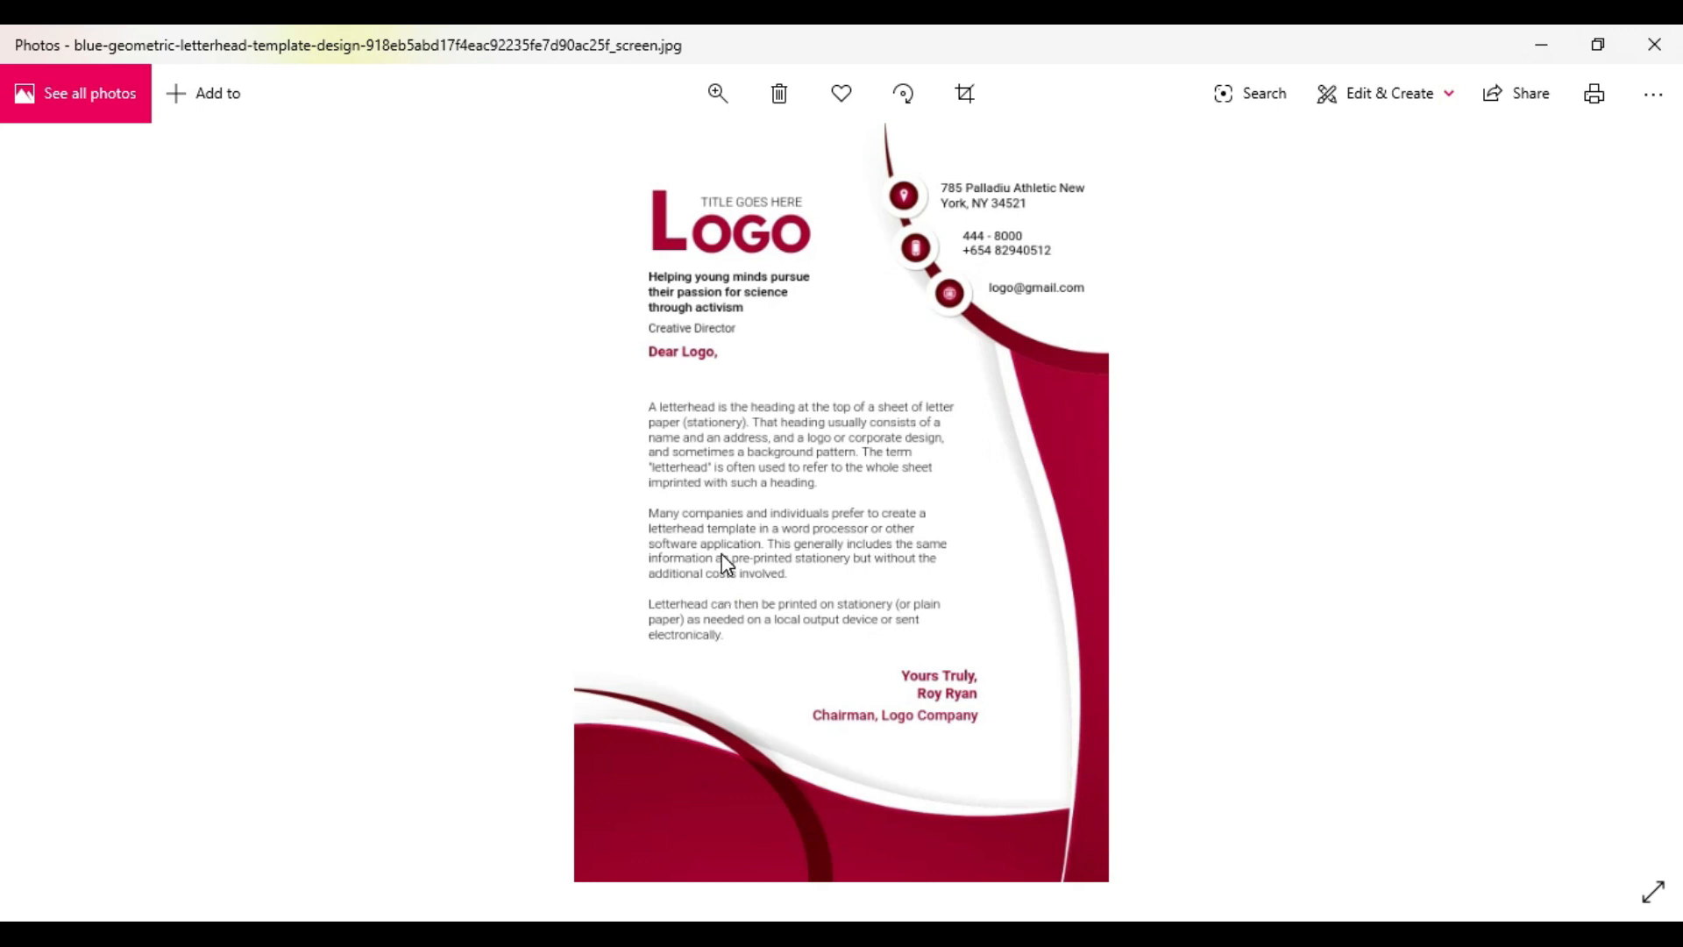
key(Right)
key(Left)
click(397, 935)
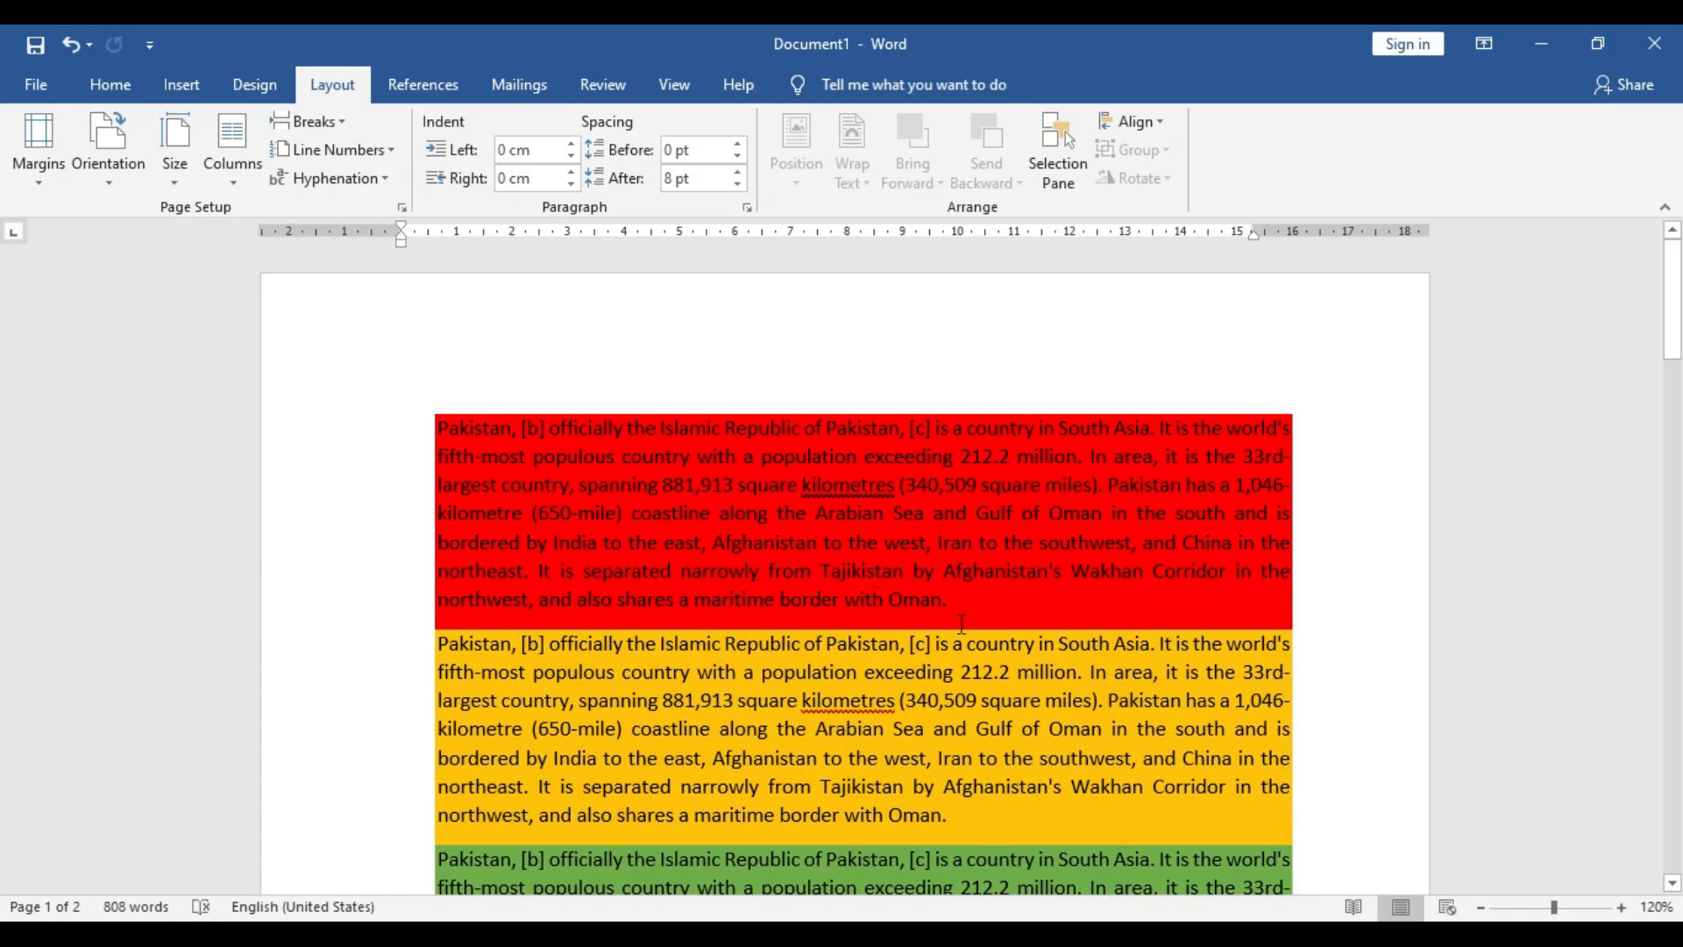
- Delete the green, blue and yellow shaded paragraphs
scroll(903, 624, down, 4)
drag(438, 504, 1281, 747)
key(Delete)
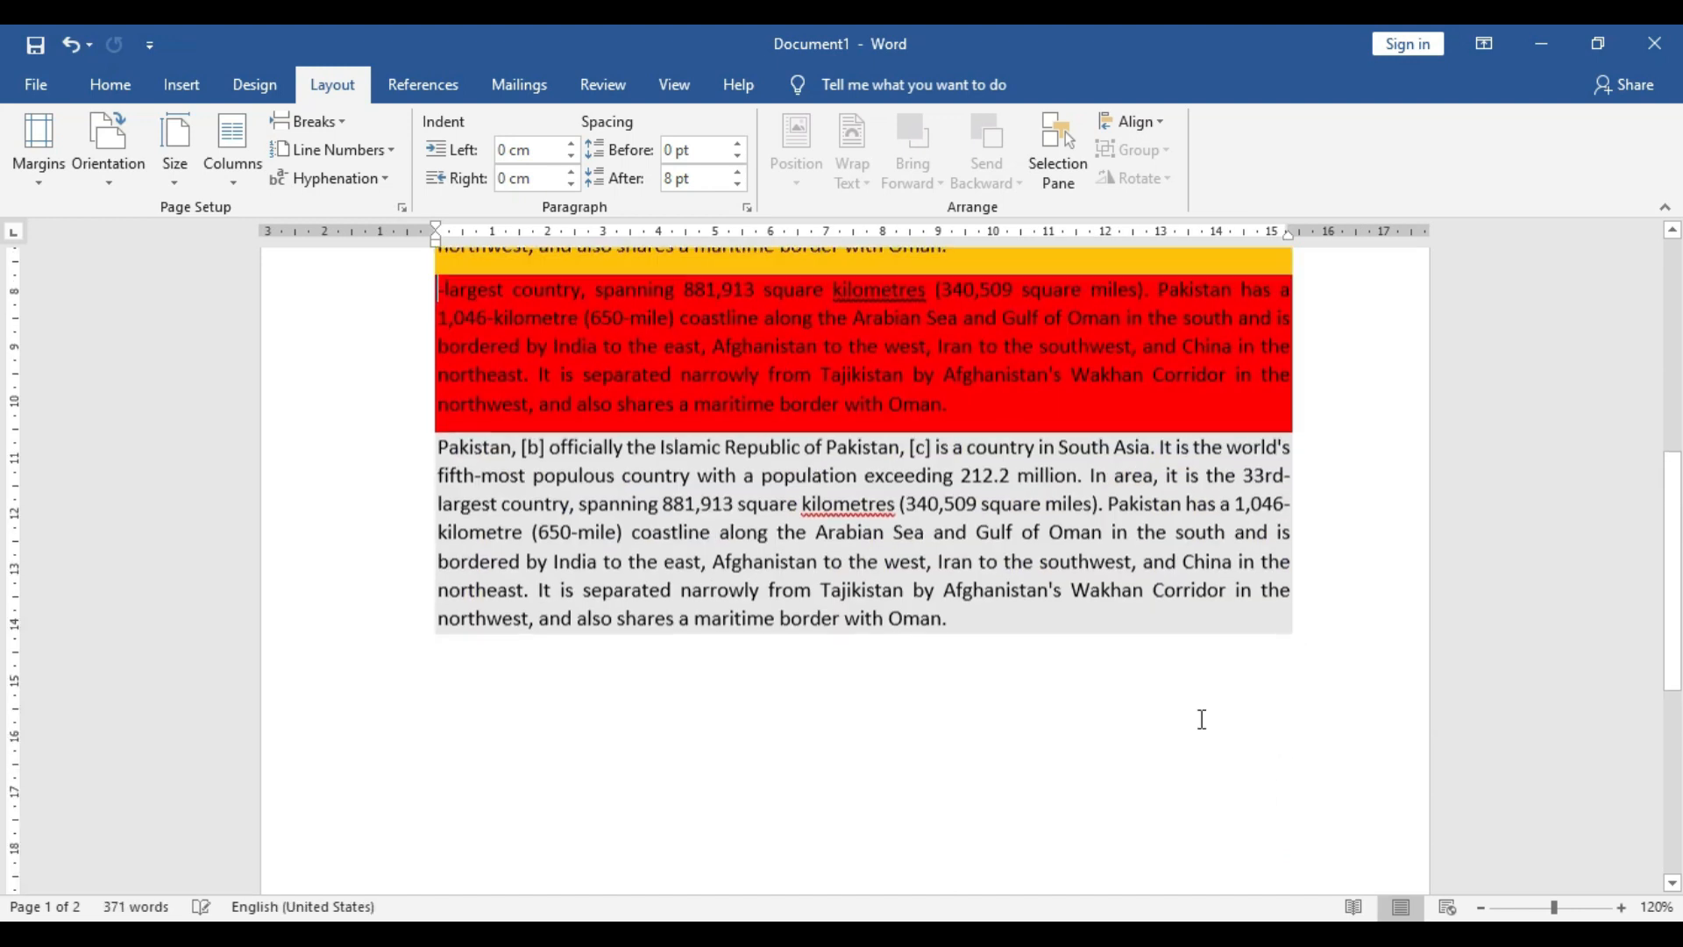
- Choose a different page size from the Layout Size list
click(175, 154)
click(255, 500)
scroll(298, 510, up, 3)
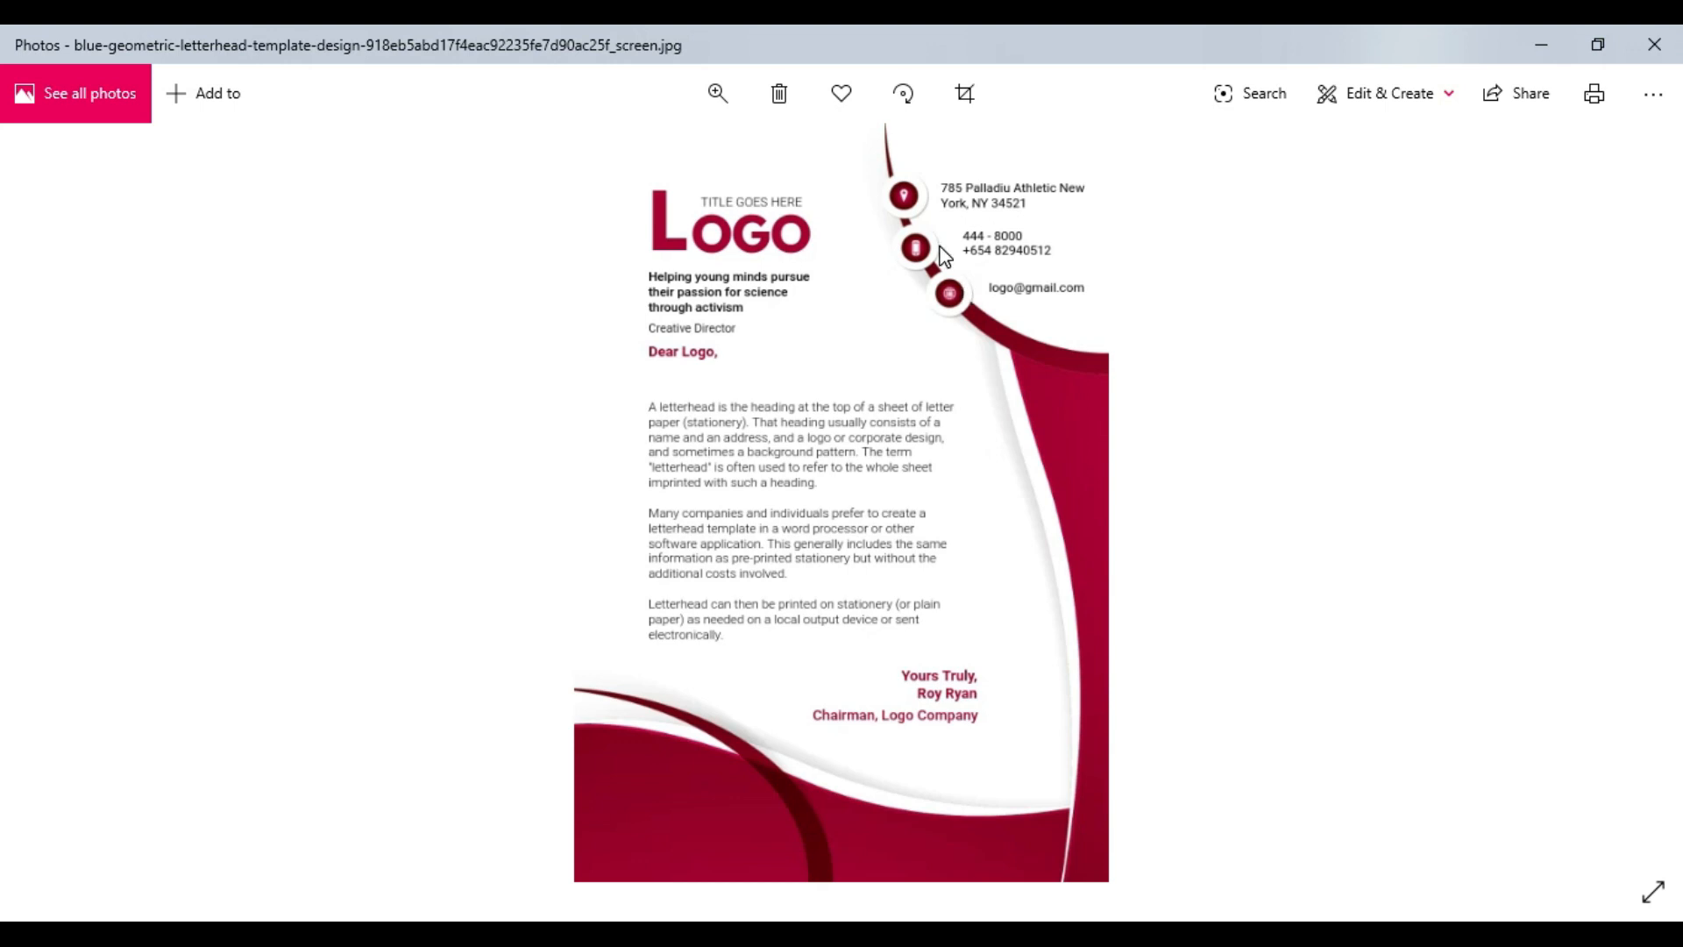
- Draw a vertical Line Arrow down beside the coloured paragraphs
mouse_move(394, 933)
click(405, 916)
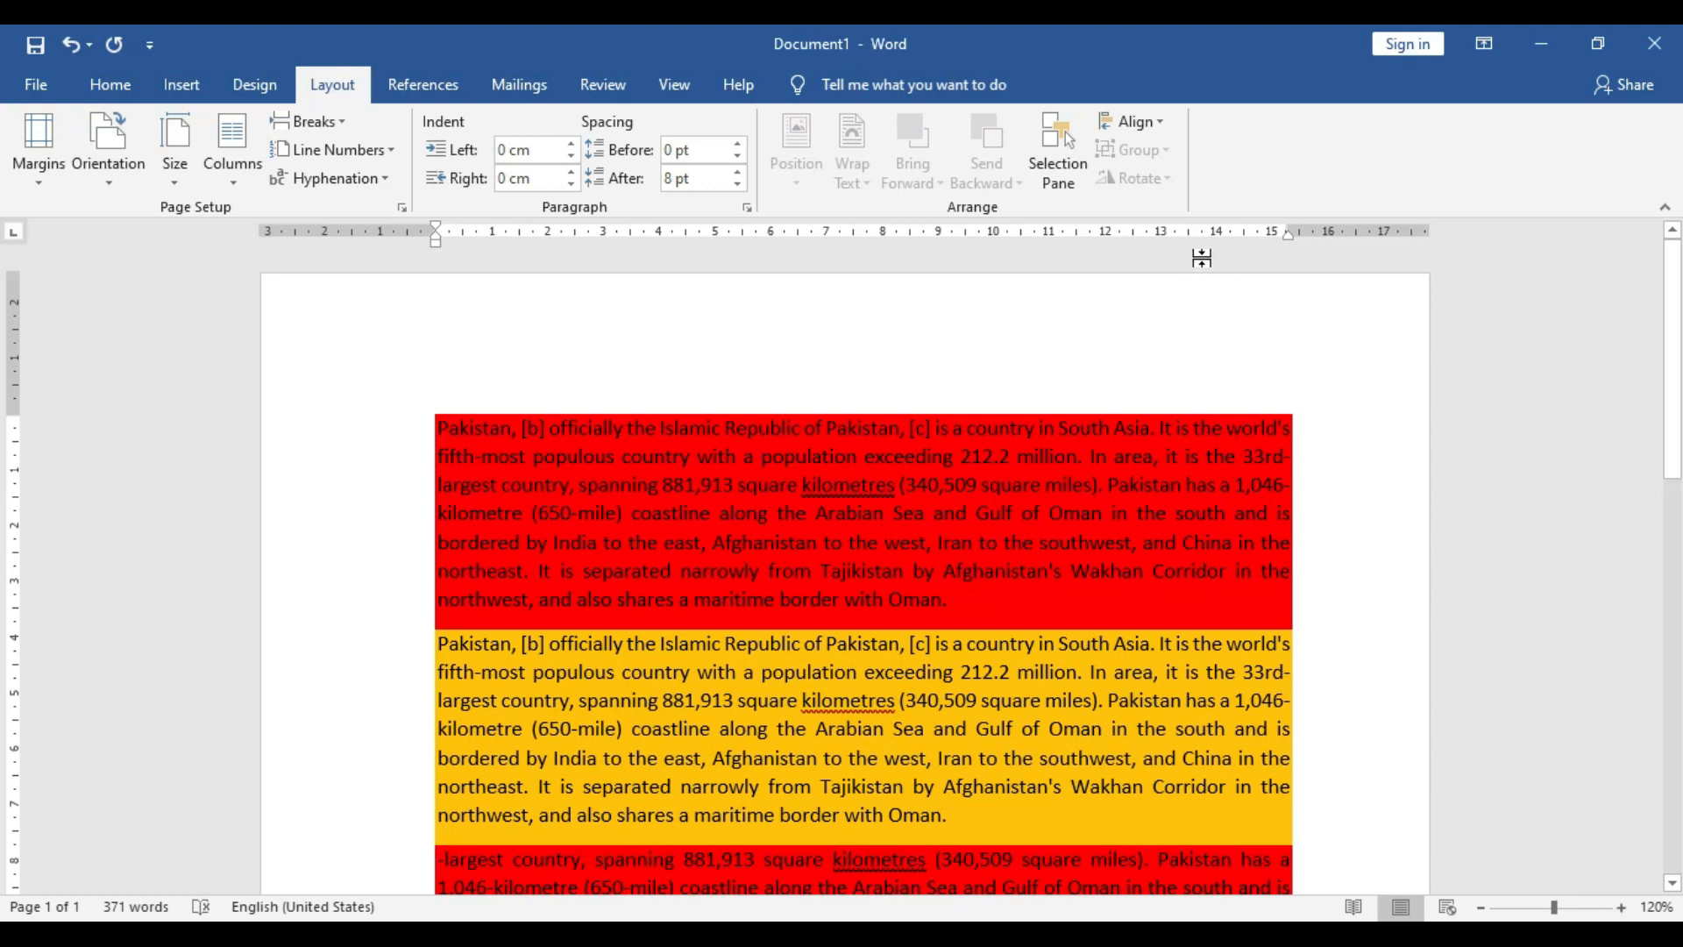
click(167, 84)
click(186, 88)
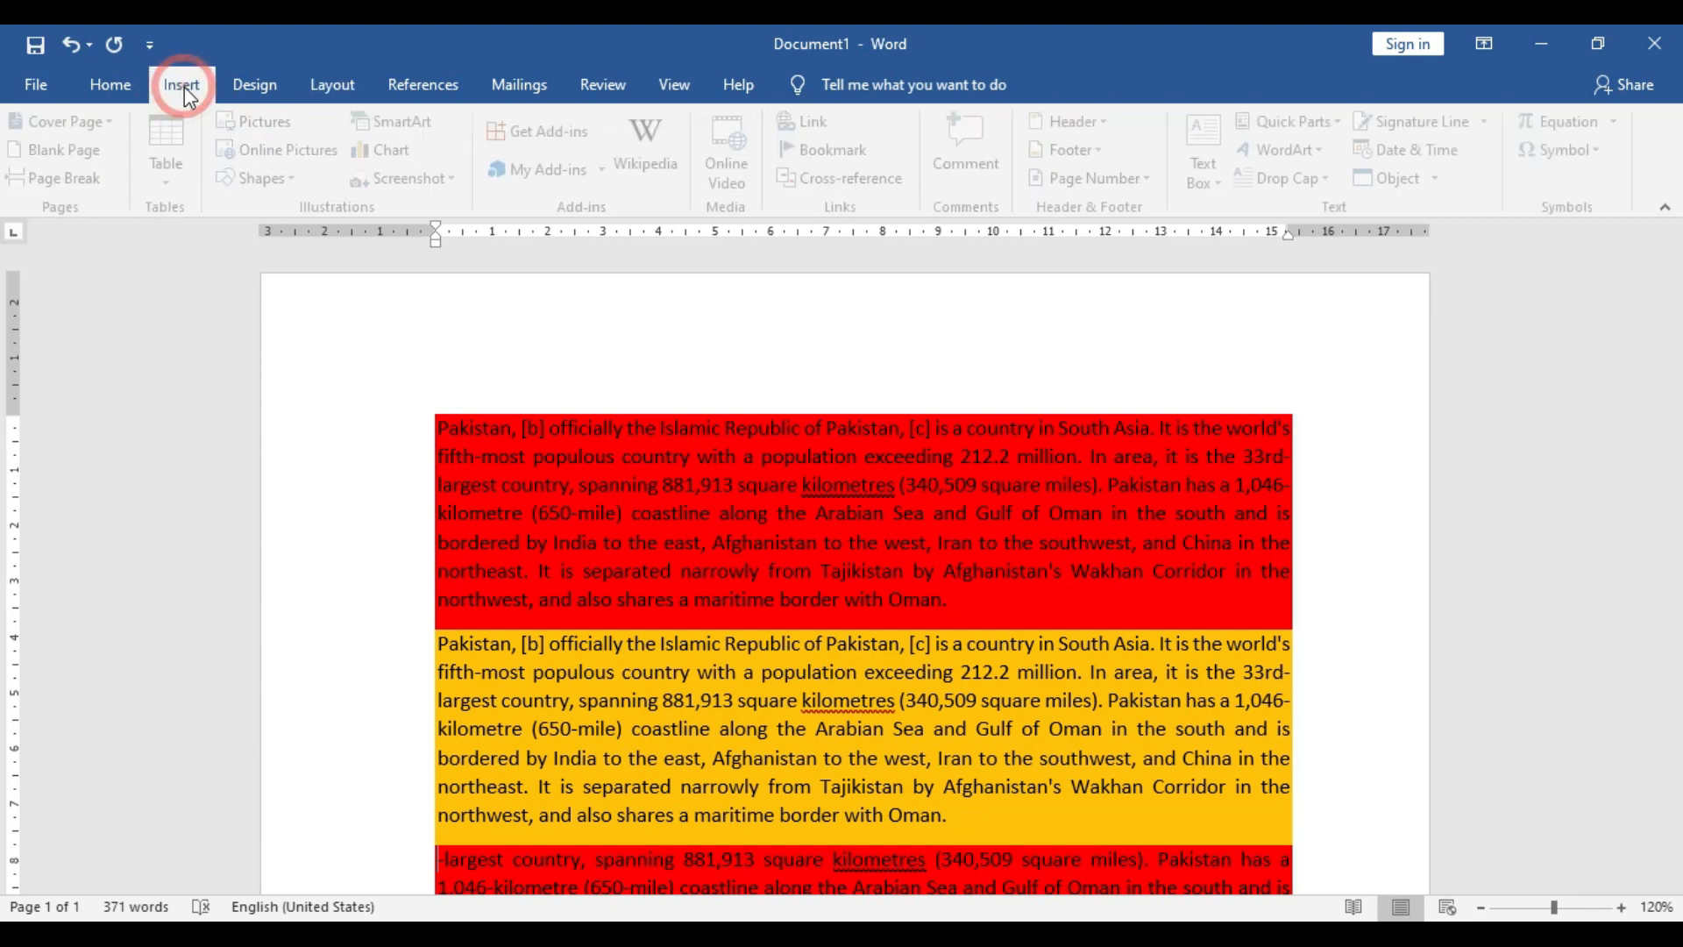
click(289, 184)
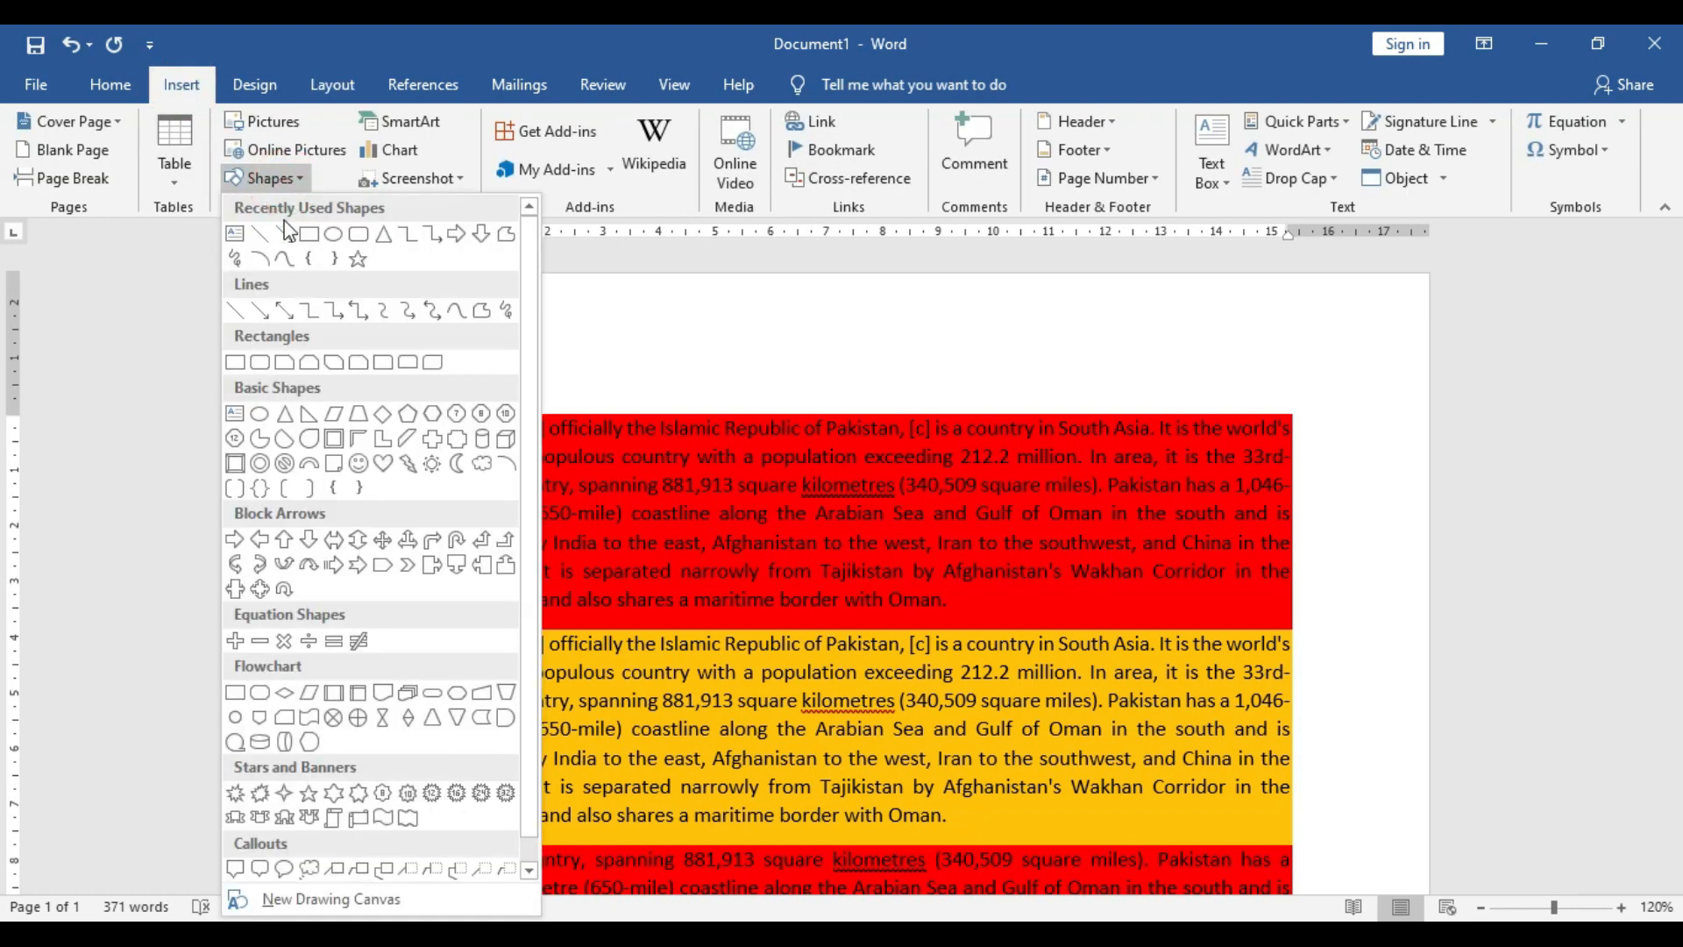
click(287, 233)
drag(1221, 263, 1227, 849)
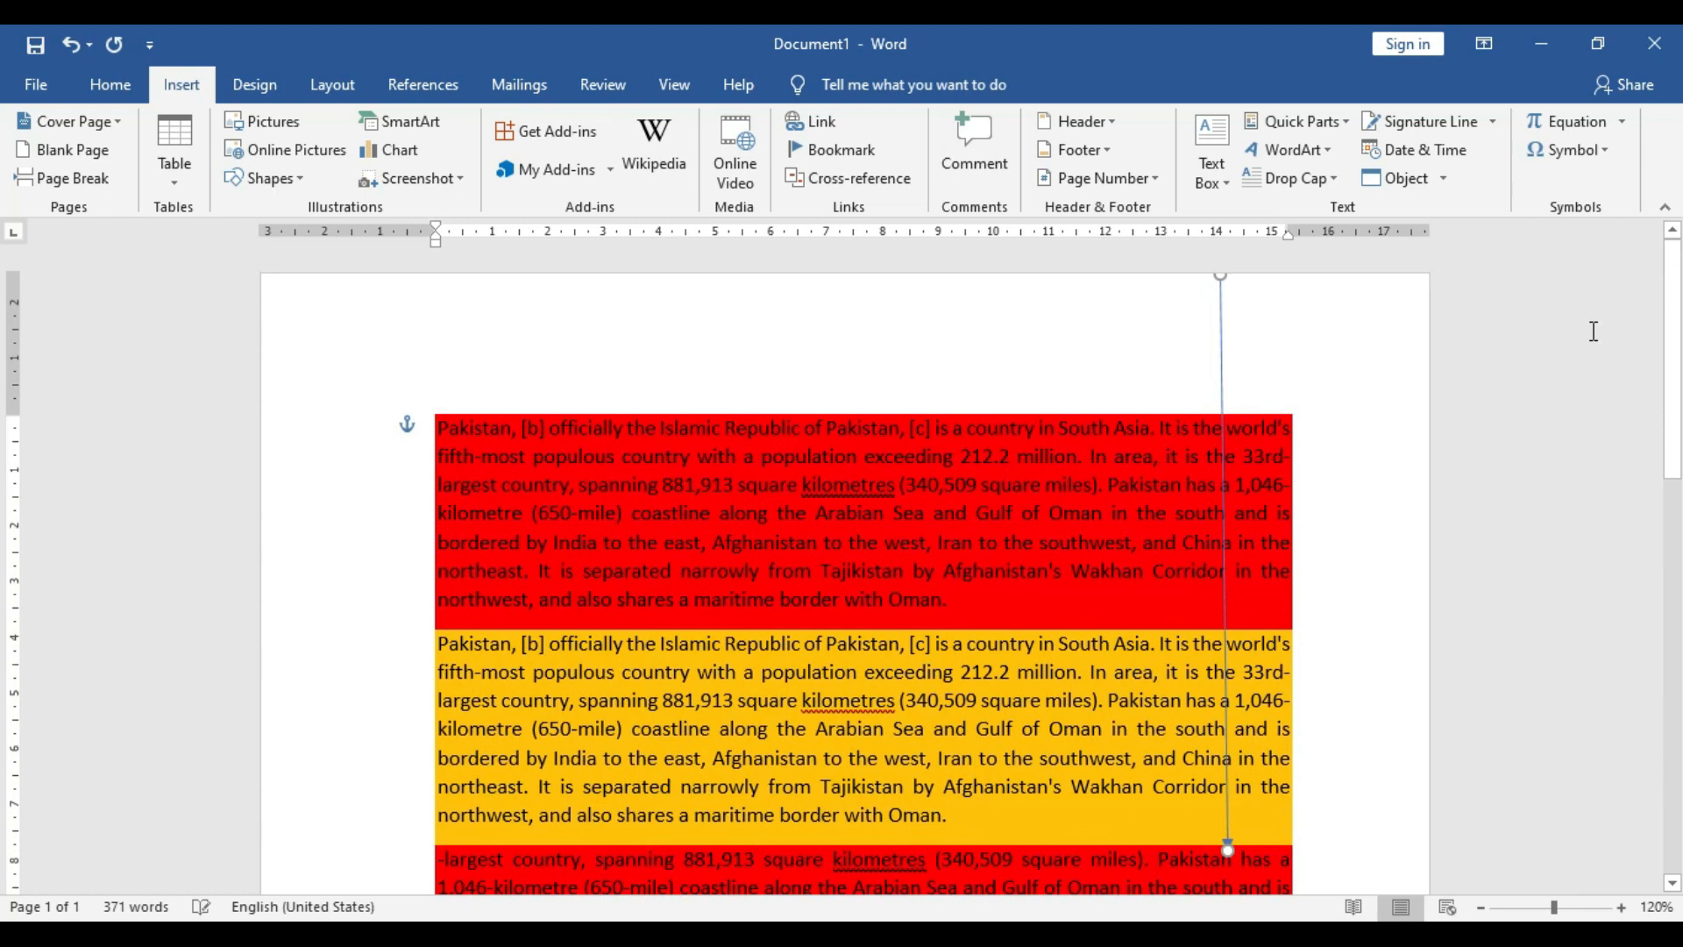
- Draw two horizontal arrows from the left edge: one in the lower blank area, one into the first paragraph
scroll(1657, 527, up, 1)
scroll(1648, 570, down, 3)
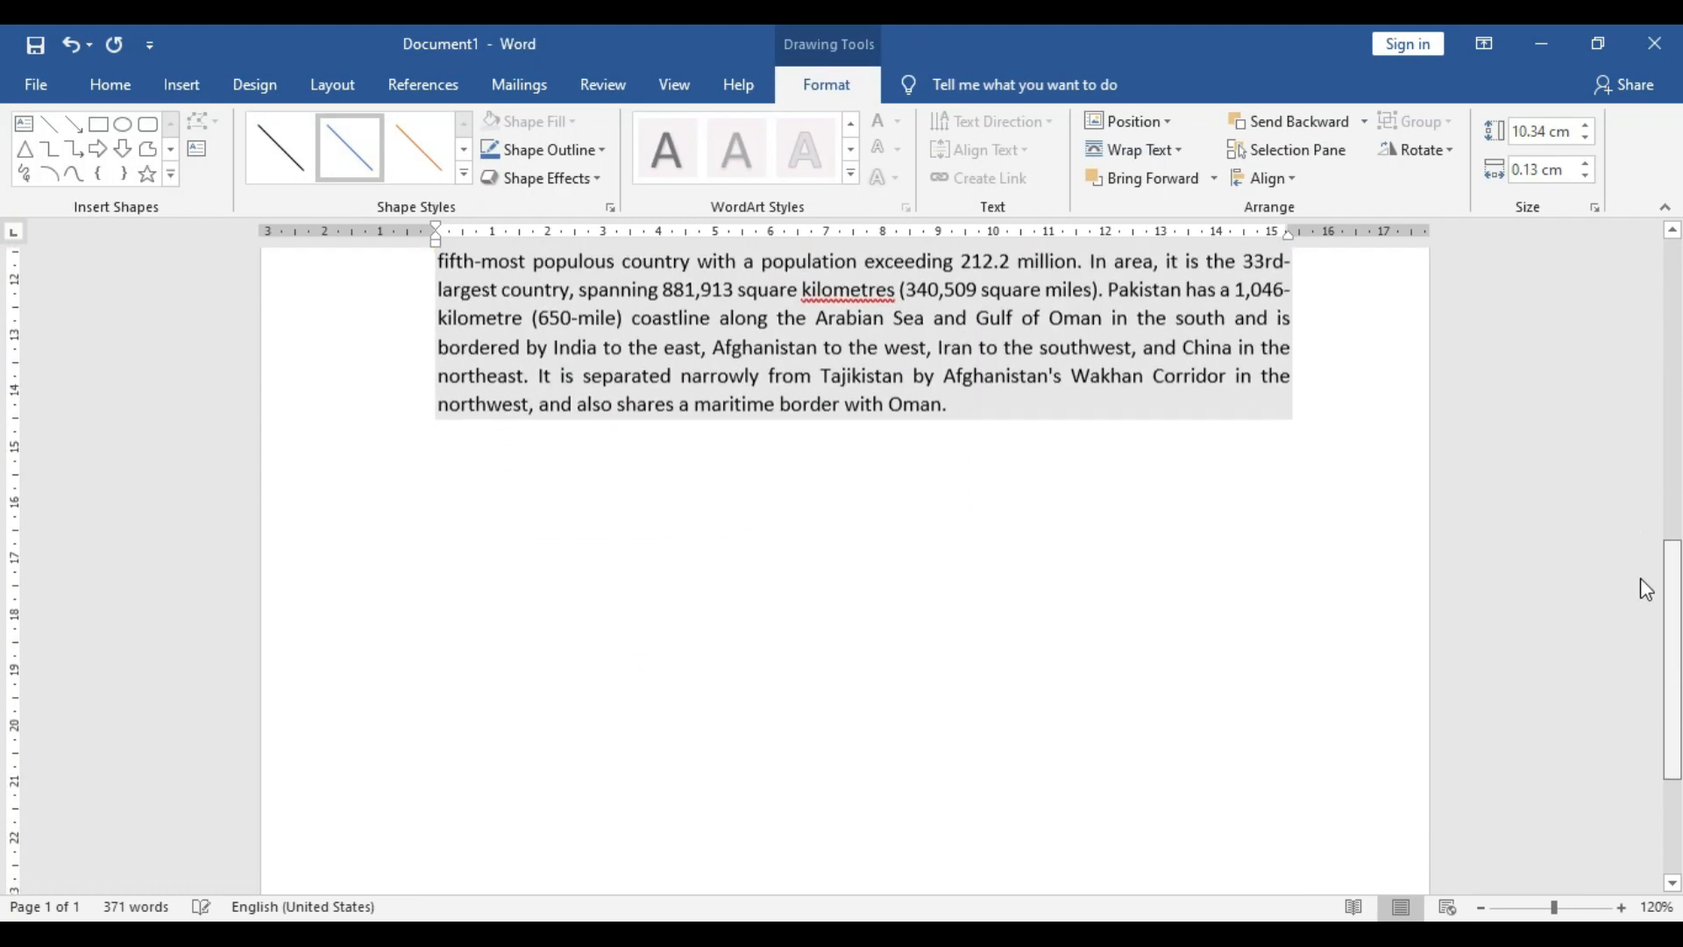
click(73, 124)
scroll(877, 719, down, 1)
scroll(798, 708, down, 2)
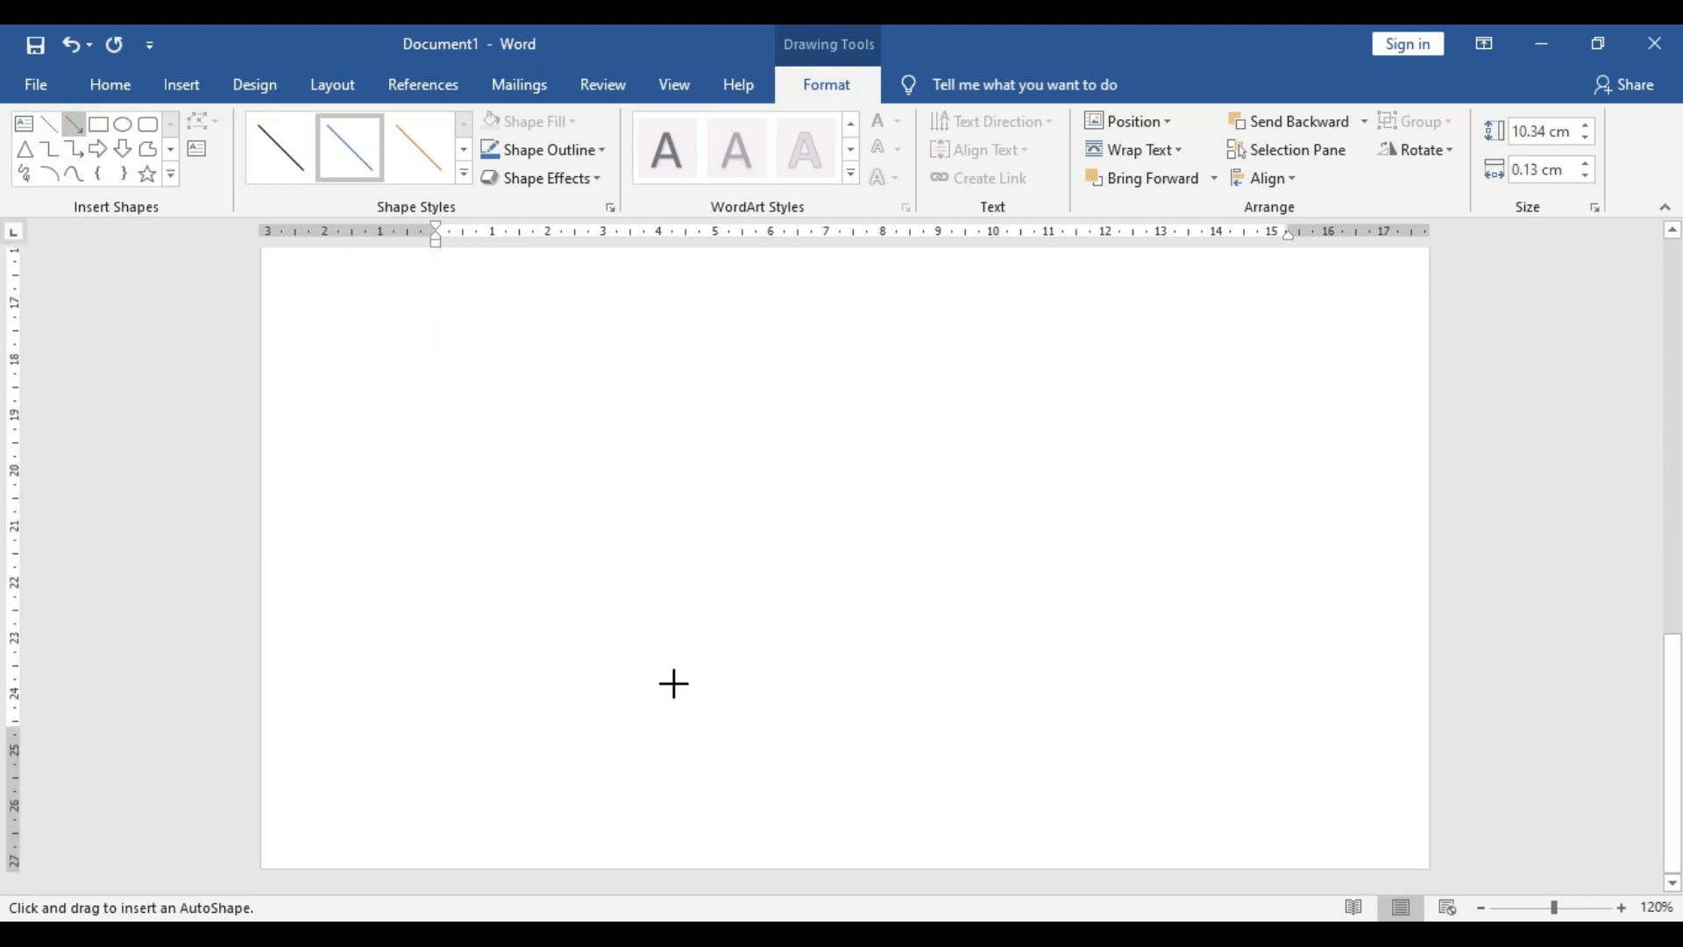
drag(265, 531, 1086, 530)
scroll(1090, 530, up, 10)
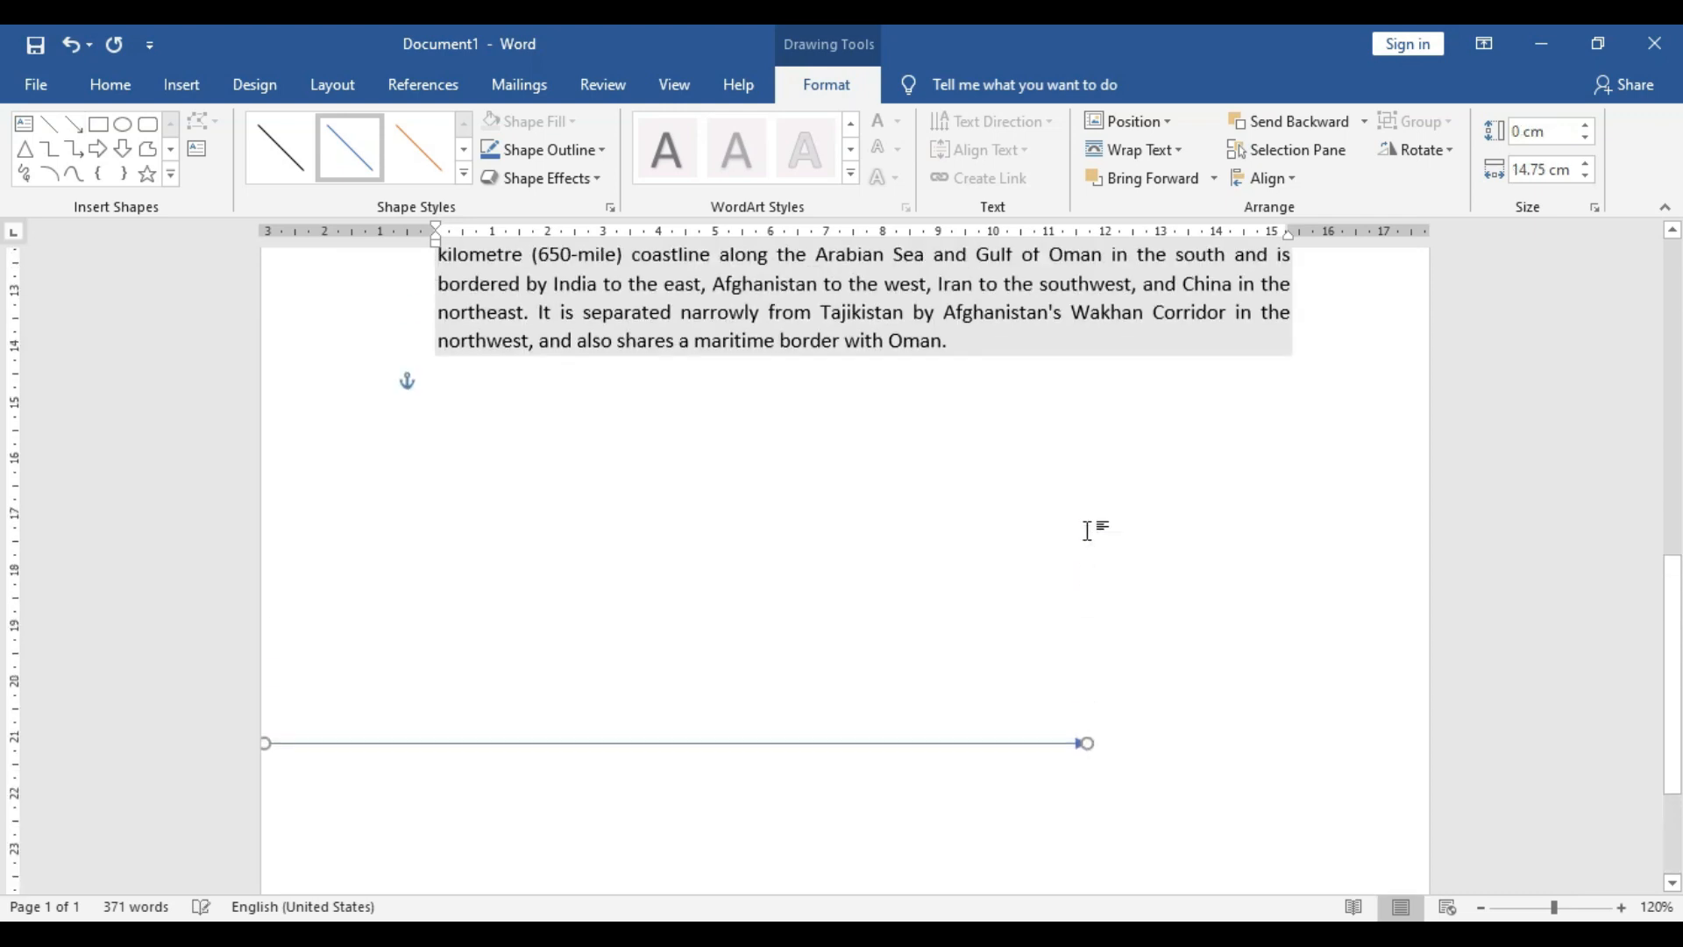
scroll(1227, 535, down, 10)
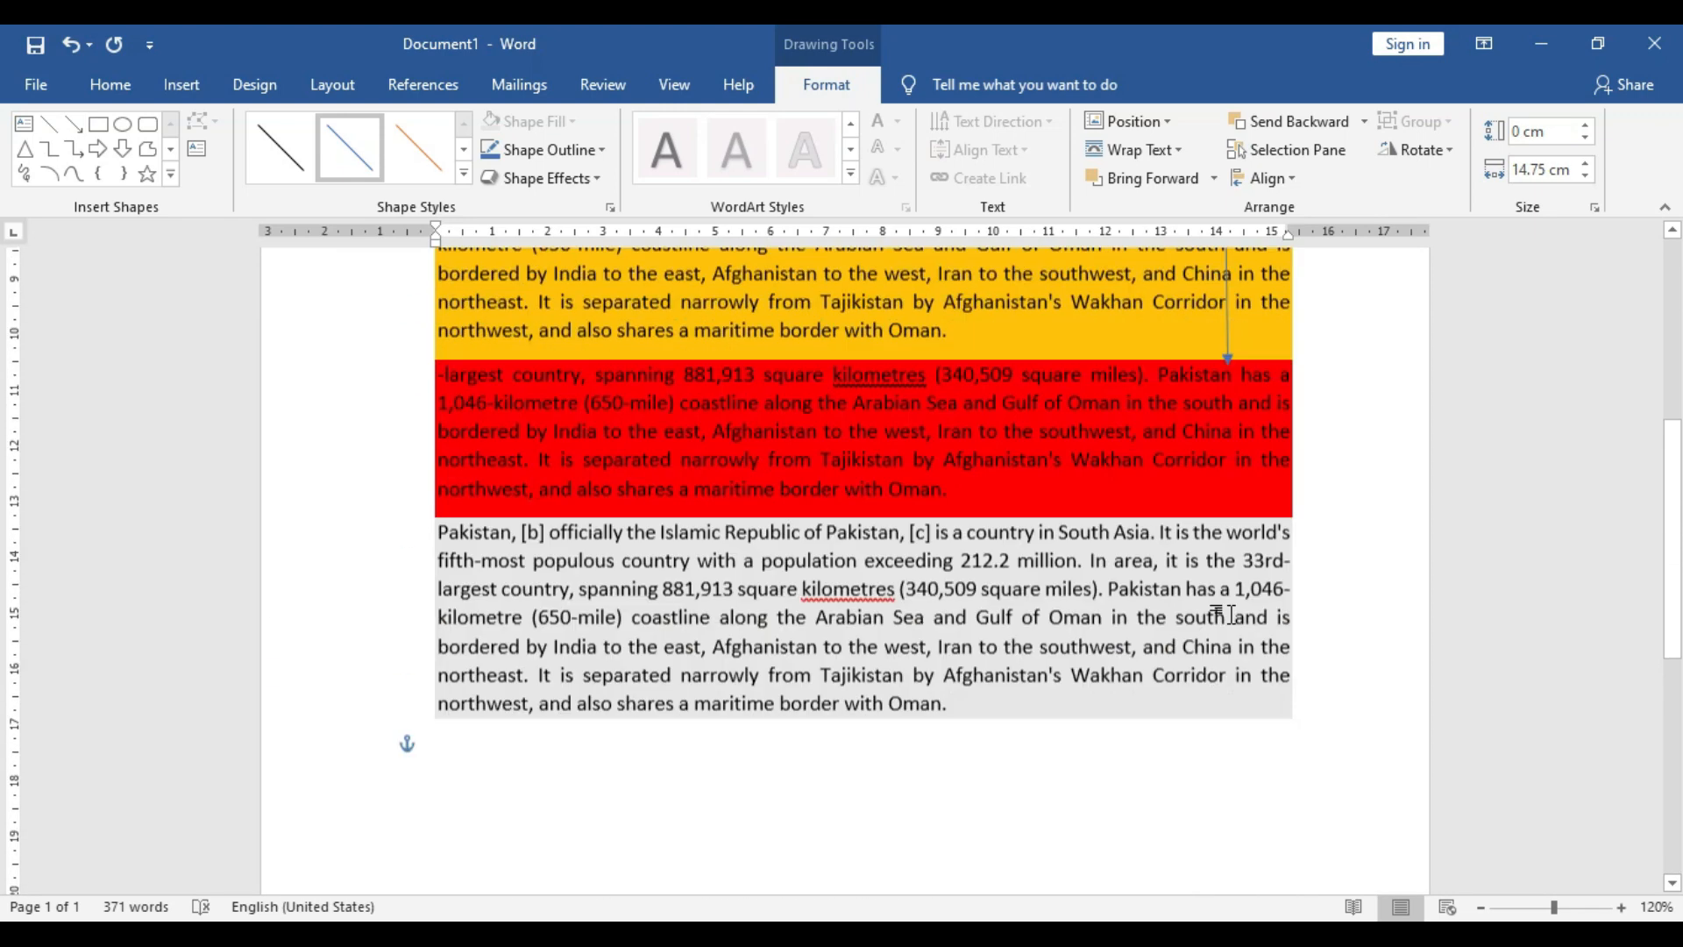
scroll(1137, 643, up, 15)
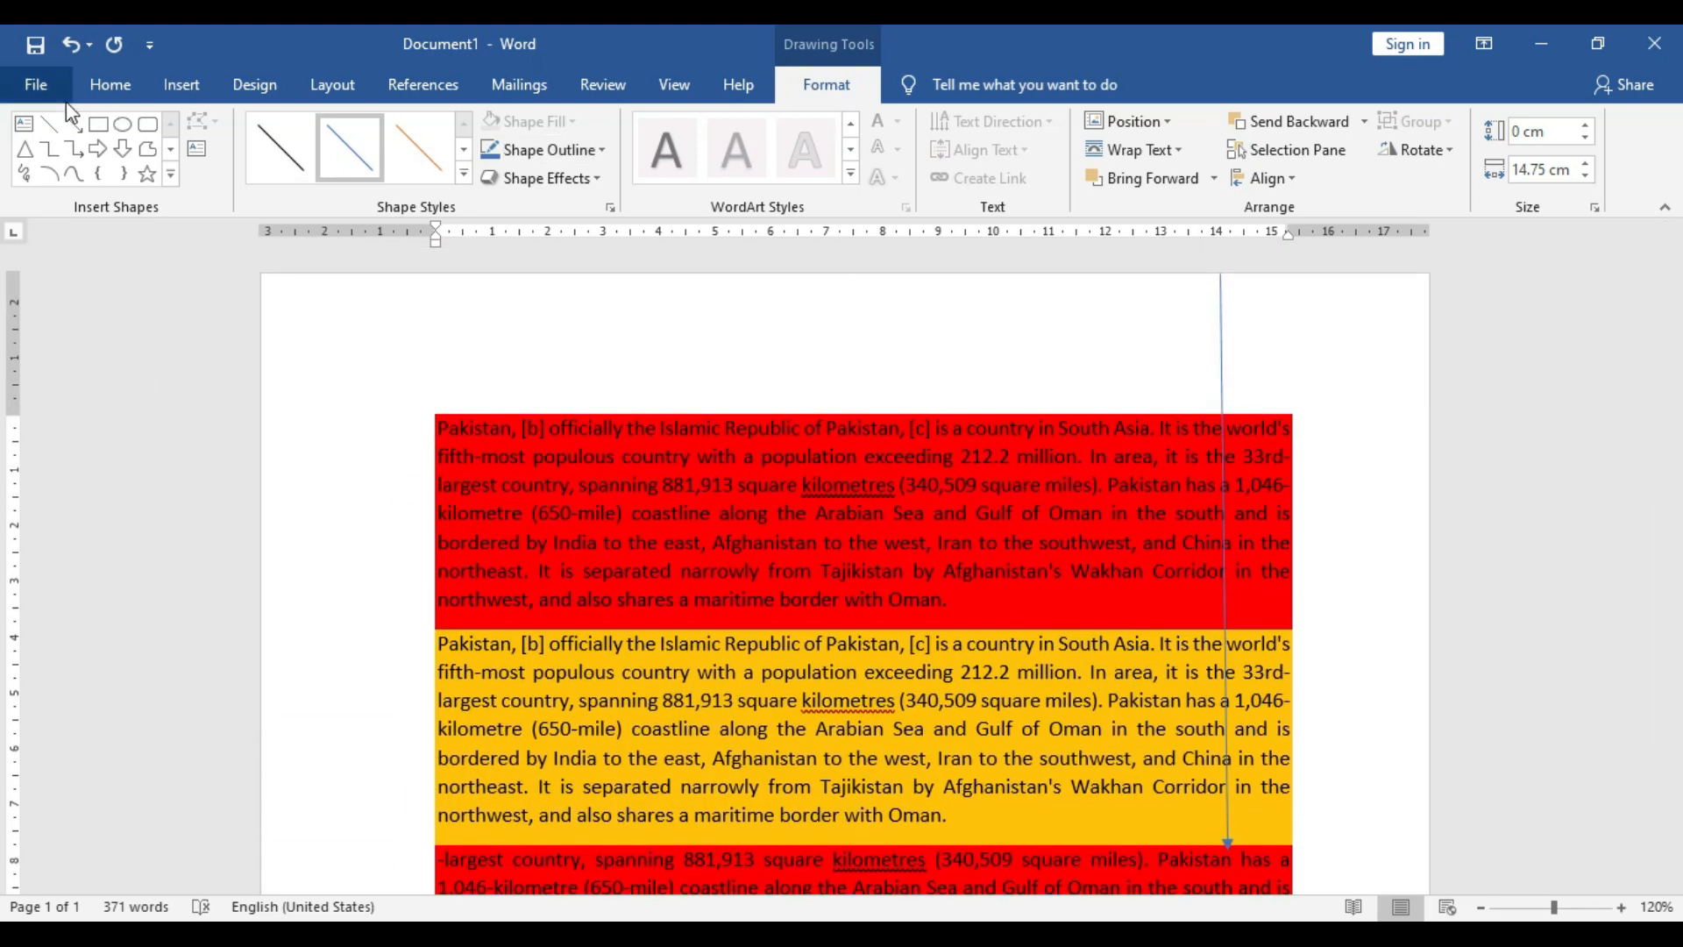
click(74, 124)
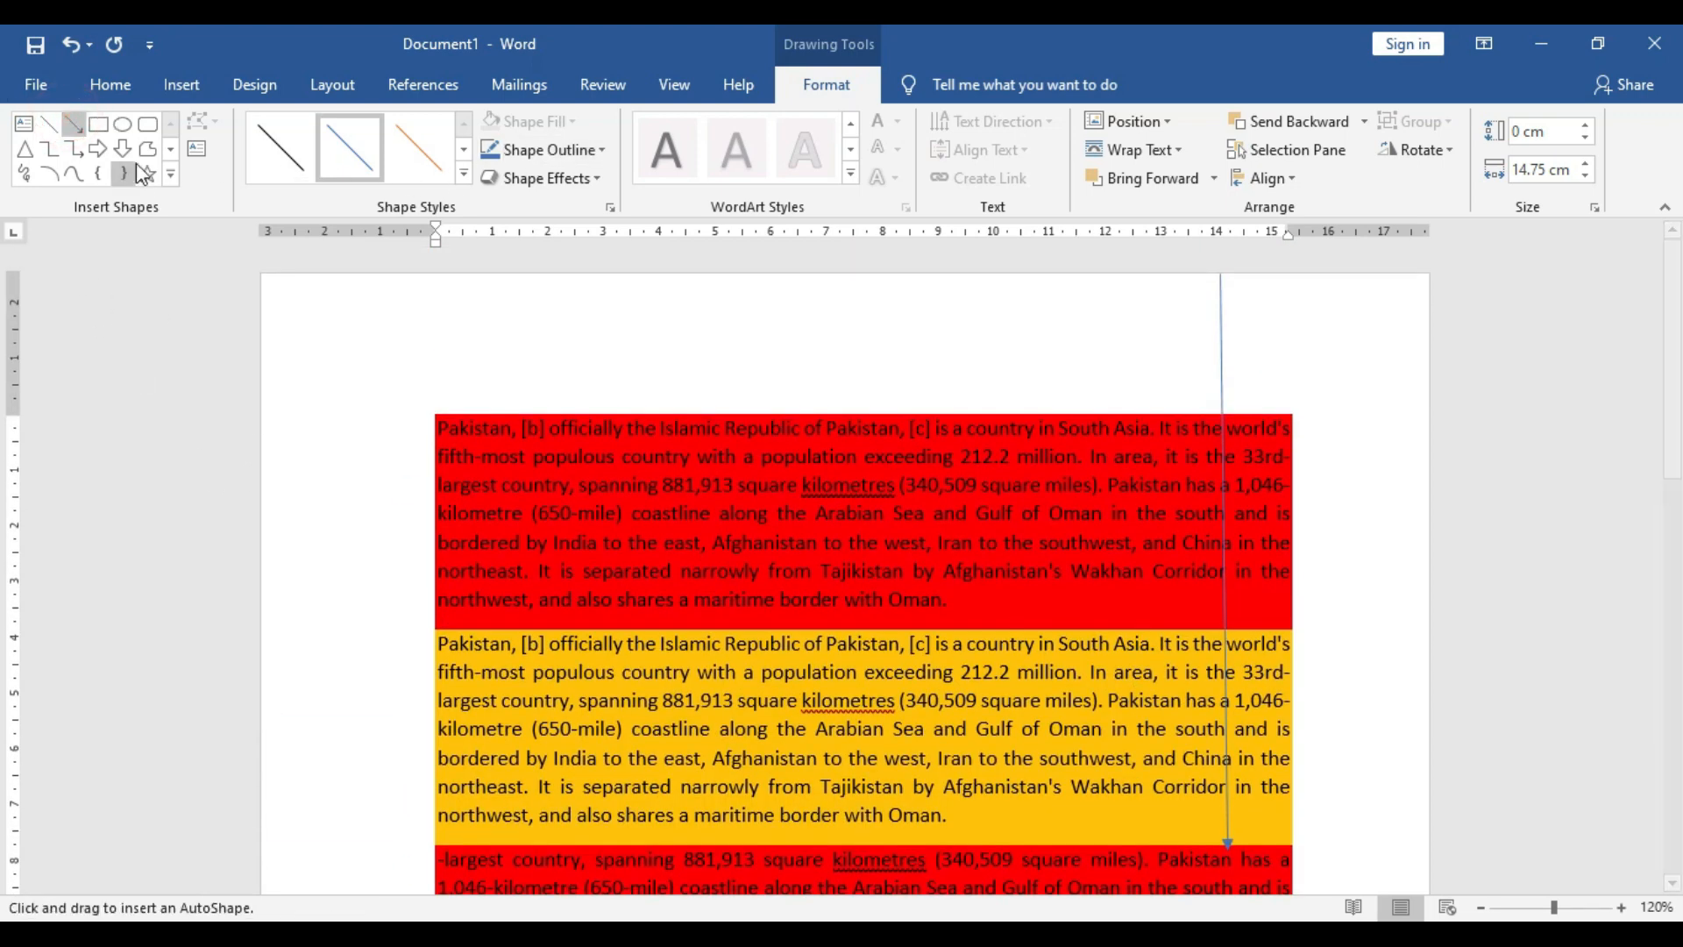
drag(261, 436, 665, 438)
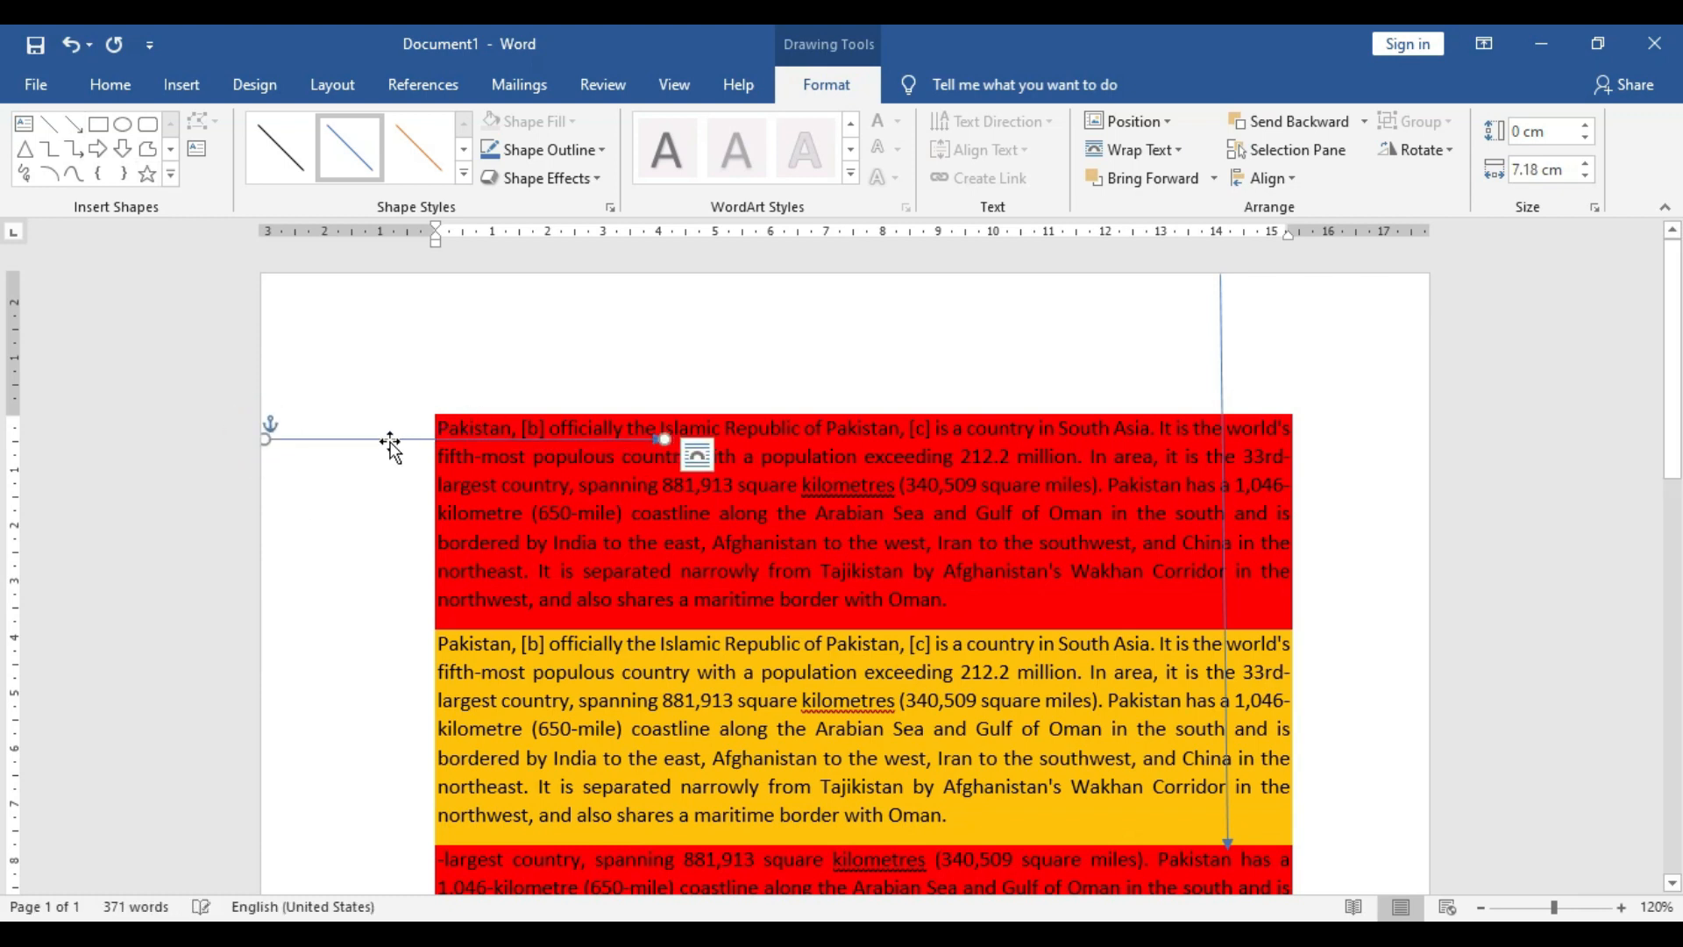
- Give the top arrow a 4½ pt outline weight and thicken the vertical arrow
click(601, 150)
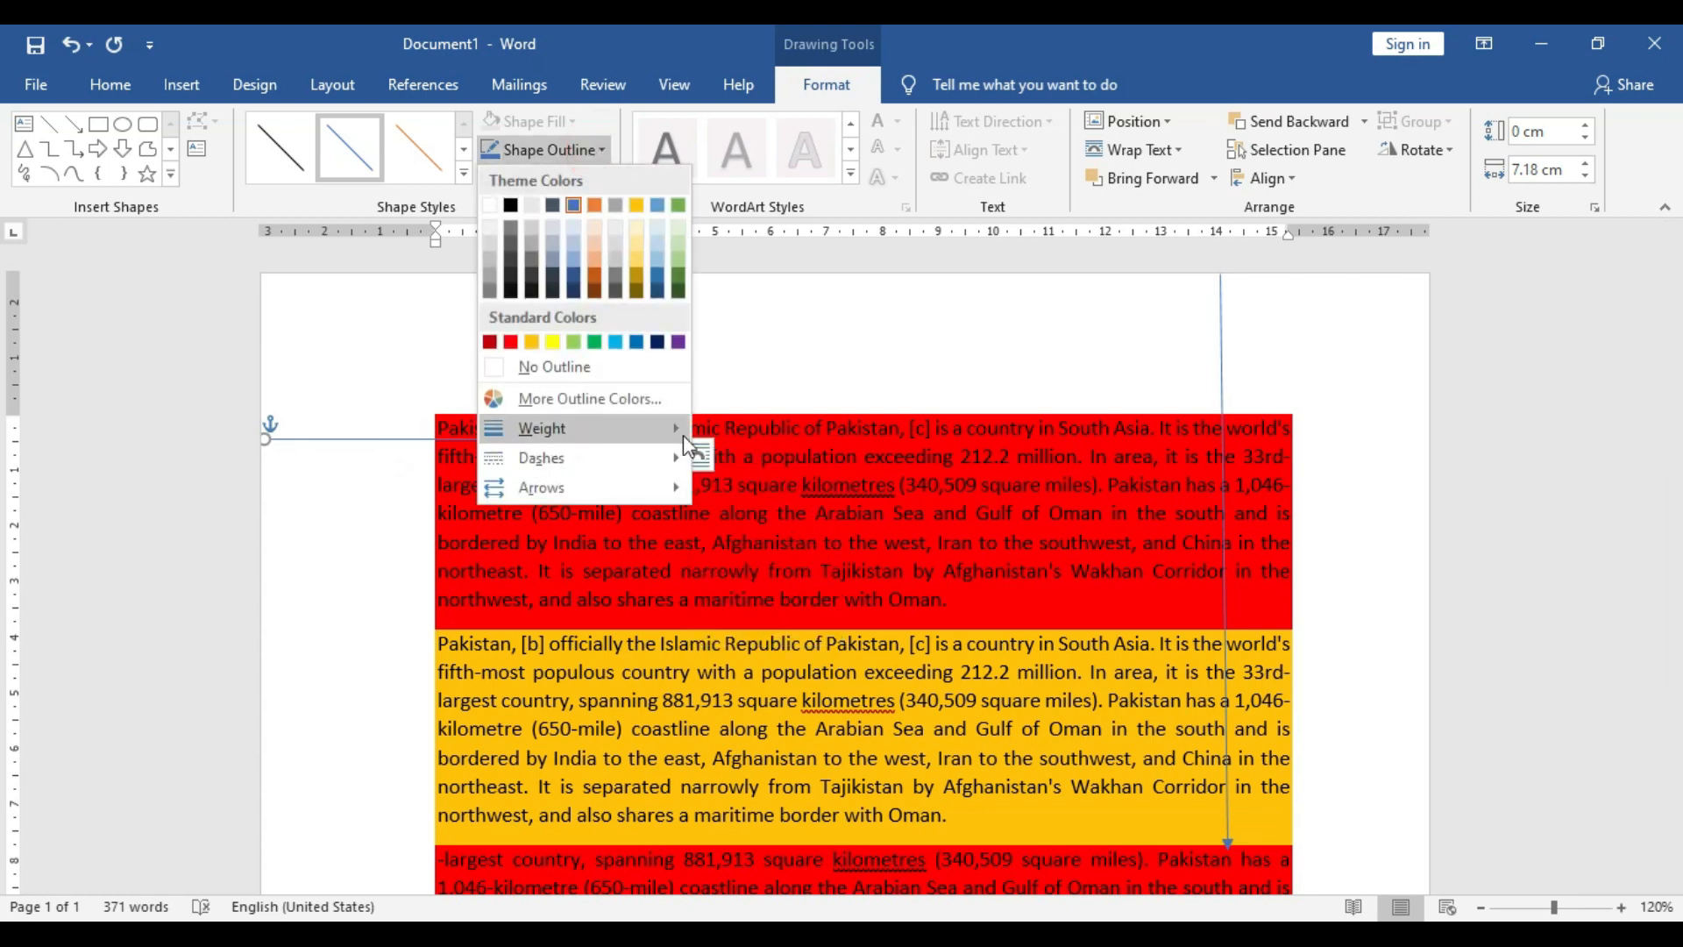
mouse_move(682, 435)
click(789, 640)
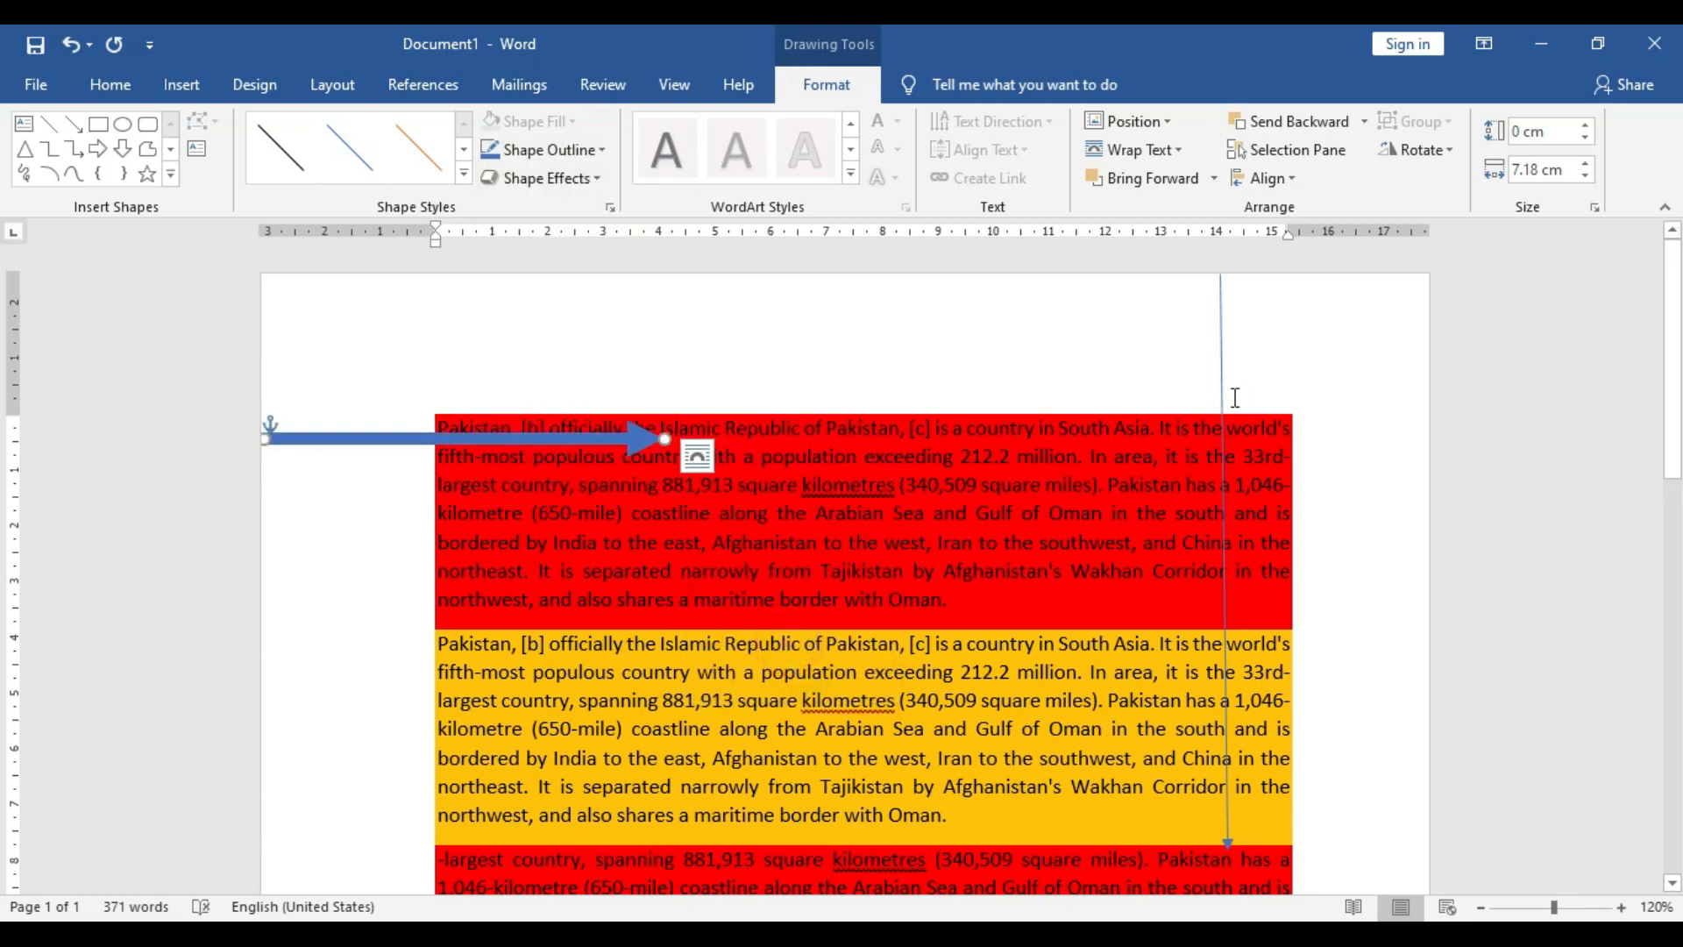
click(1220, 359)
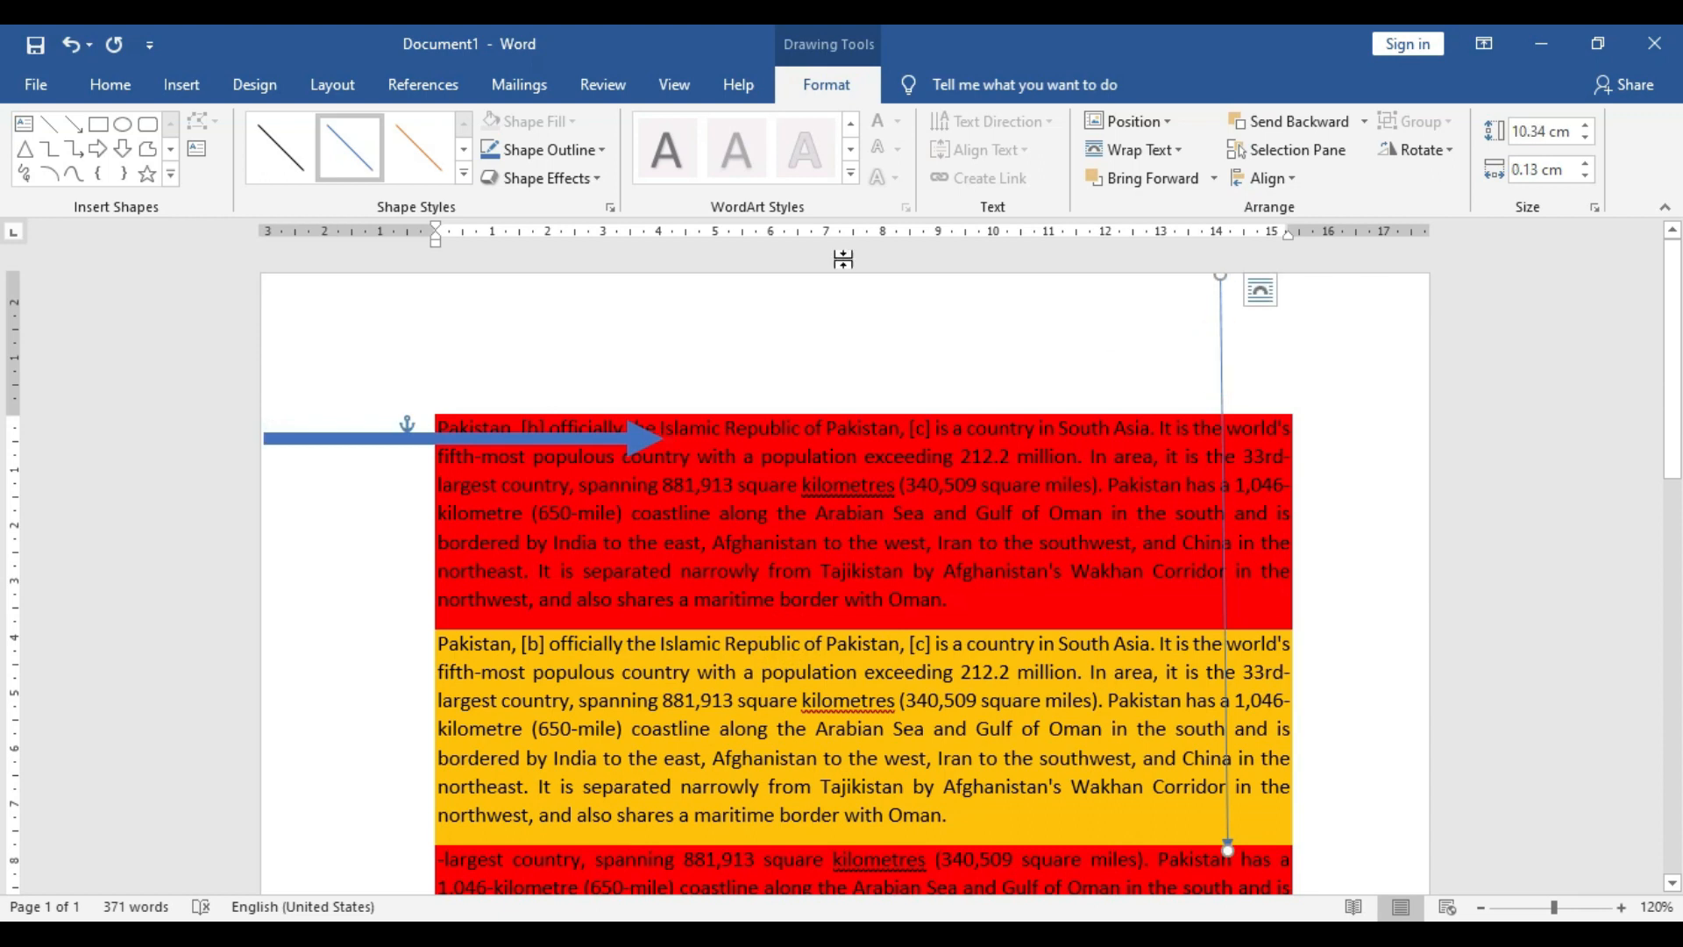
click(601, 153)
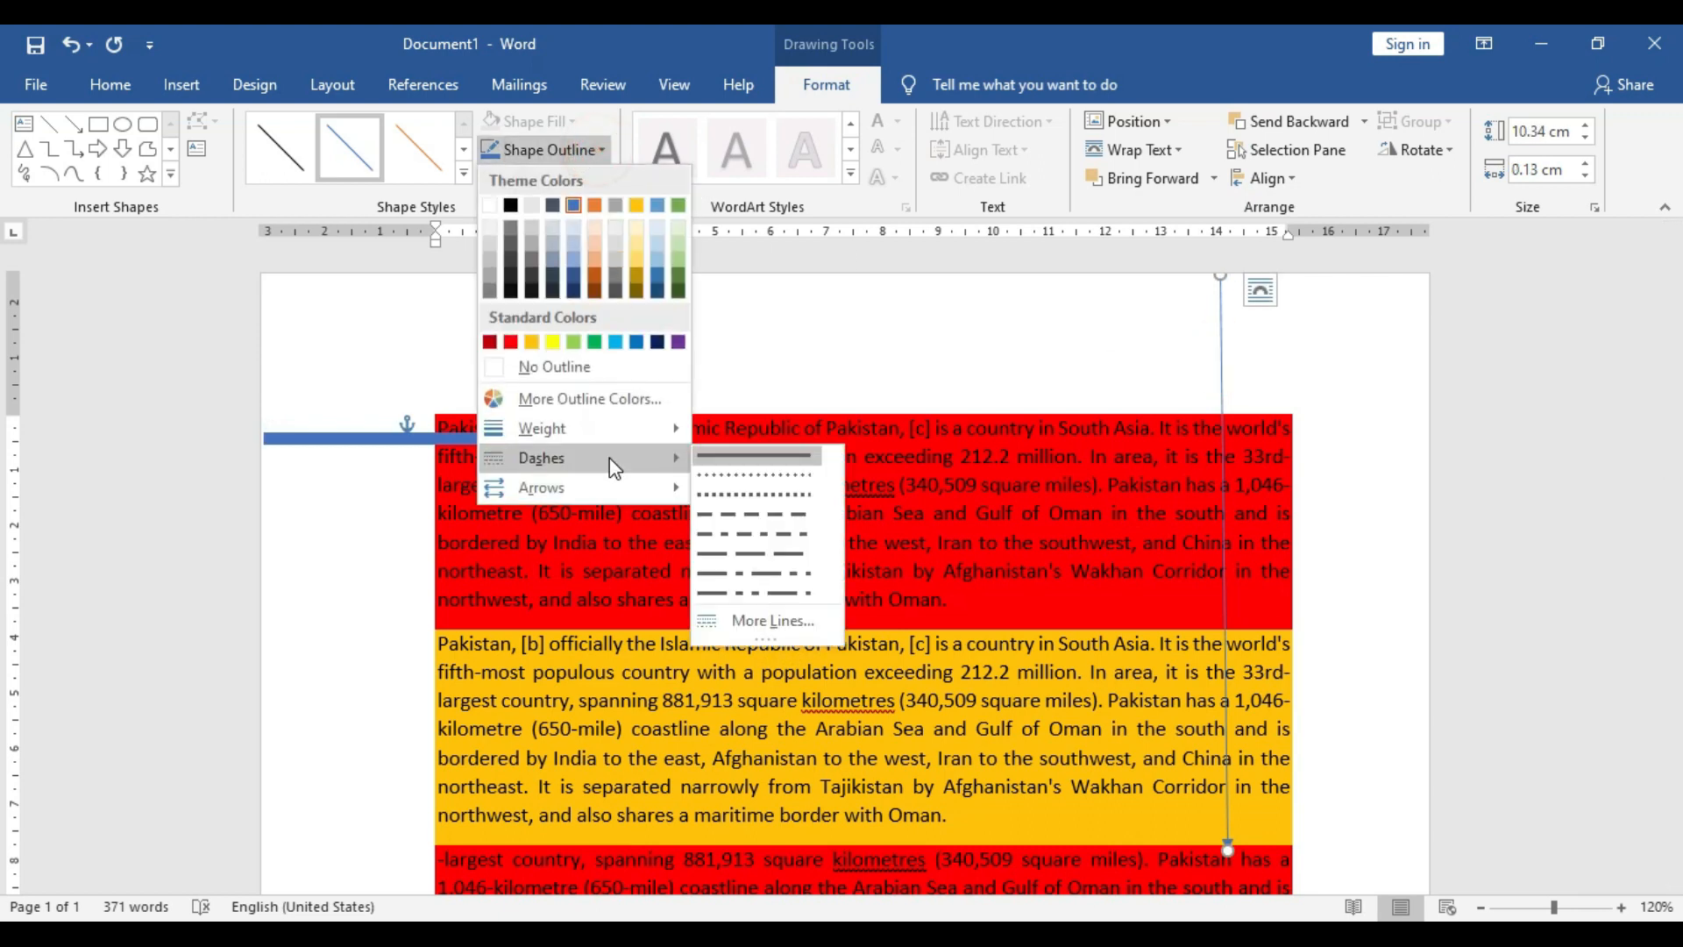
click(819, 629)
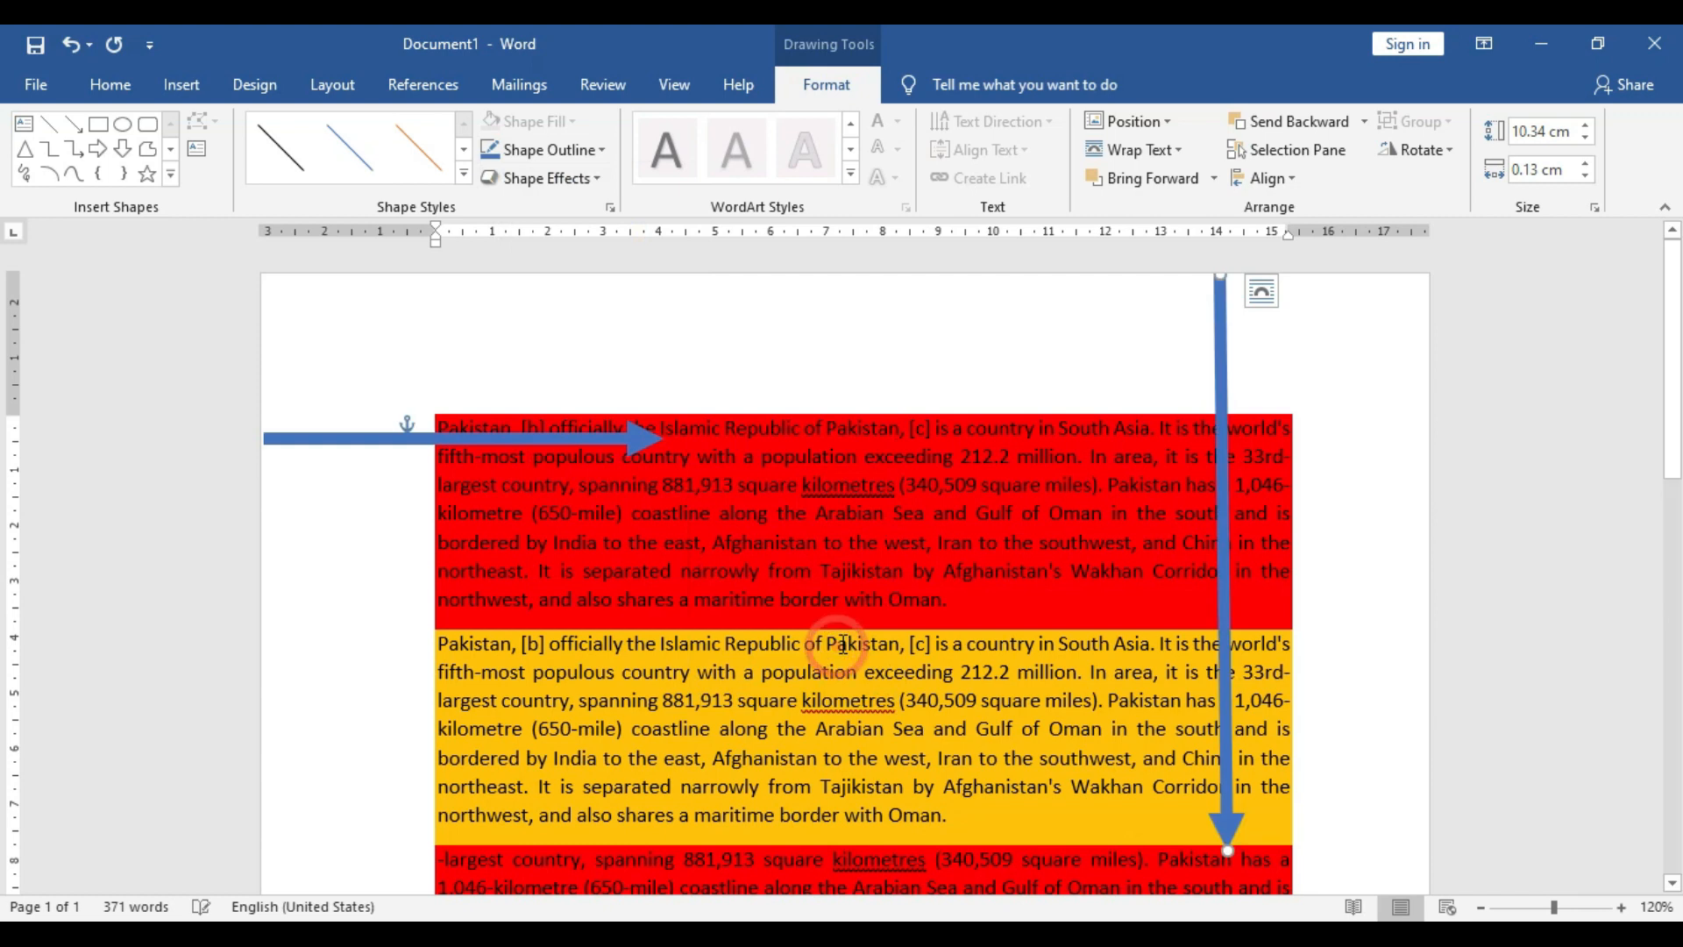
- Make the lower horizontal arrow 6 pt thick, then glance at Photos and return to Word
scroll(843, 644, down, 4)
scroll(842, 631, down, 8)
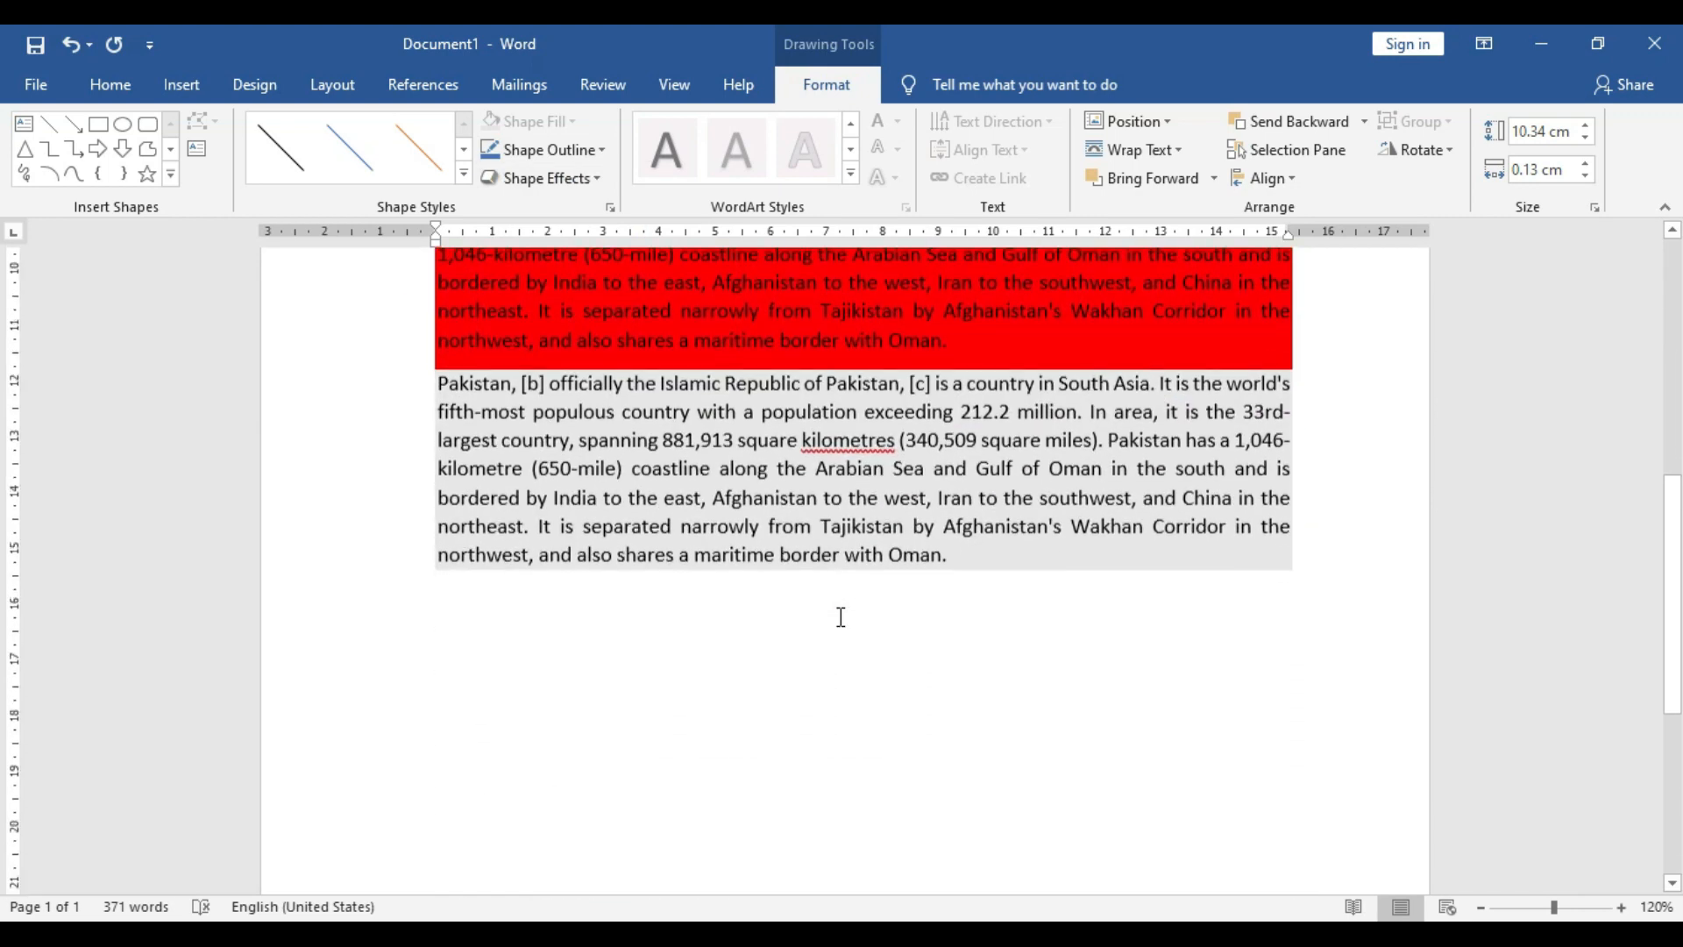
click(736, 534)
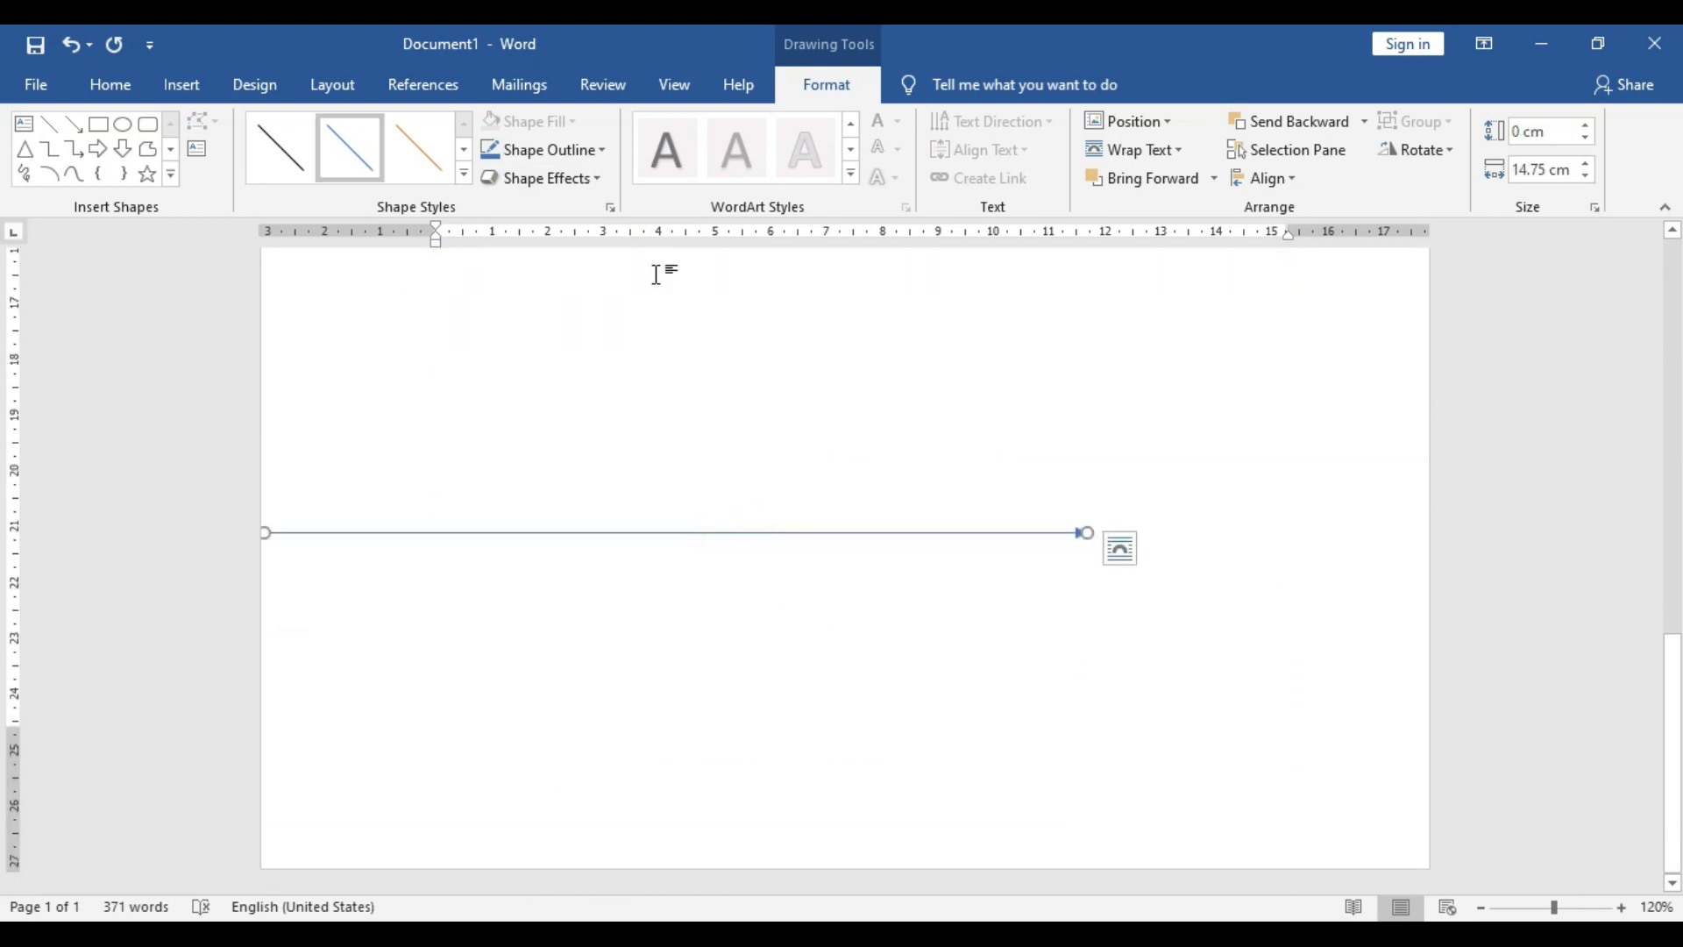
click(600, 151)
mouse_move(649, 428)
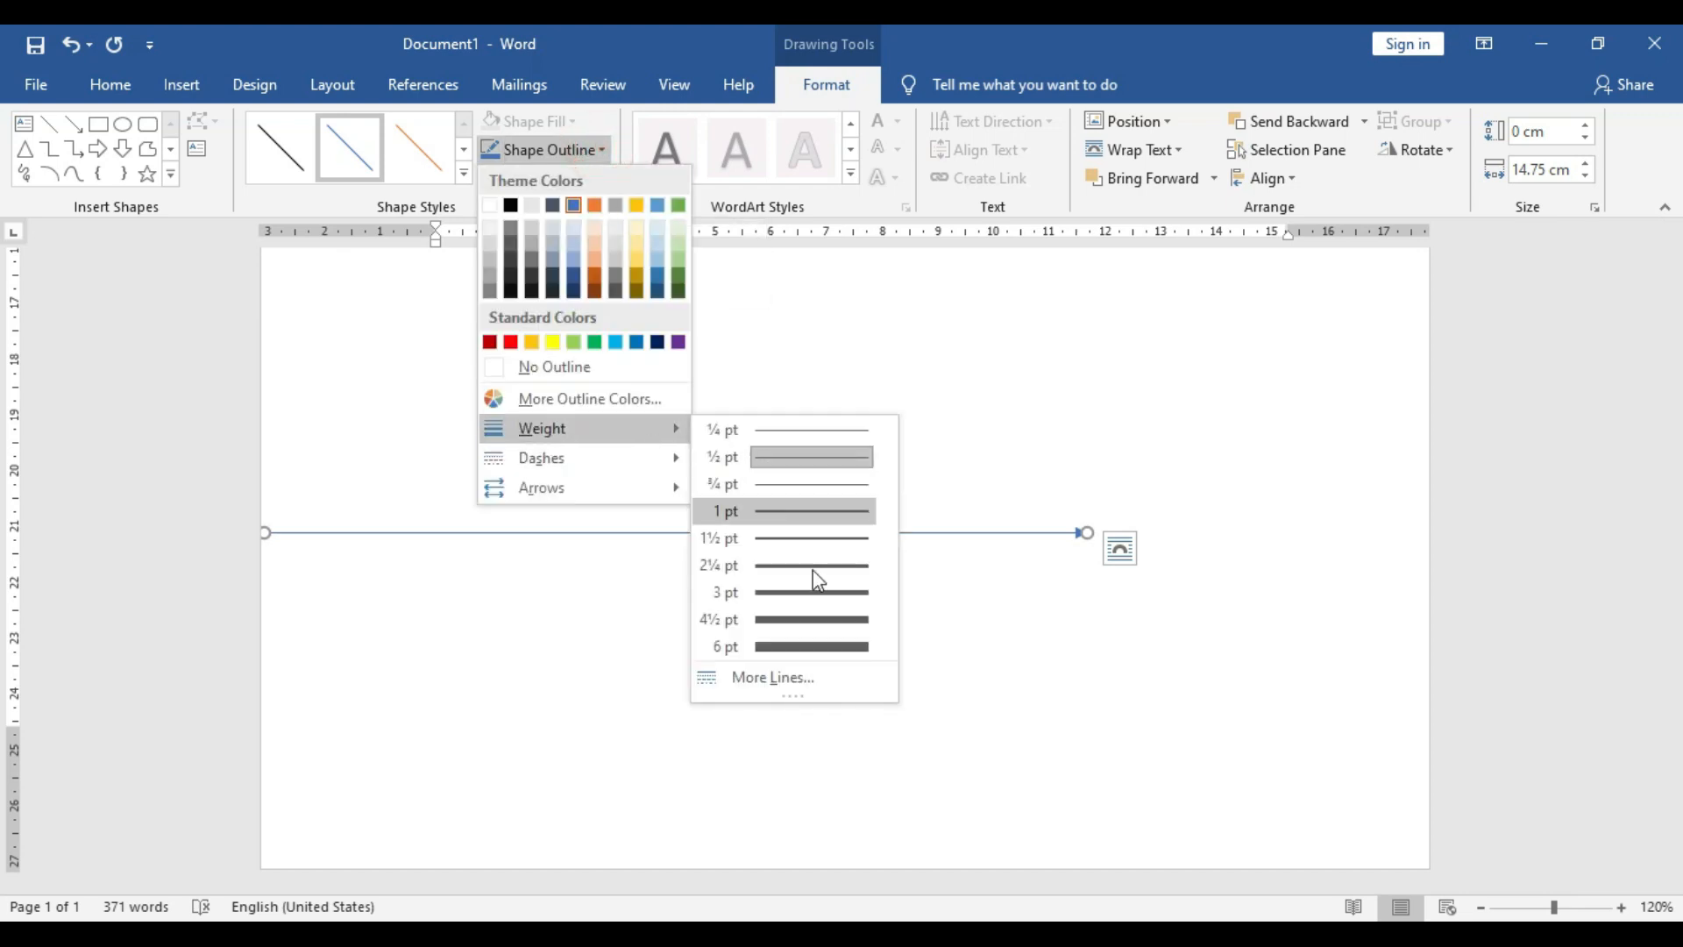
click(852, 645)
click(1240, 640)
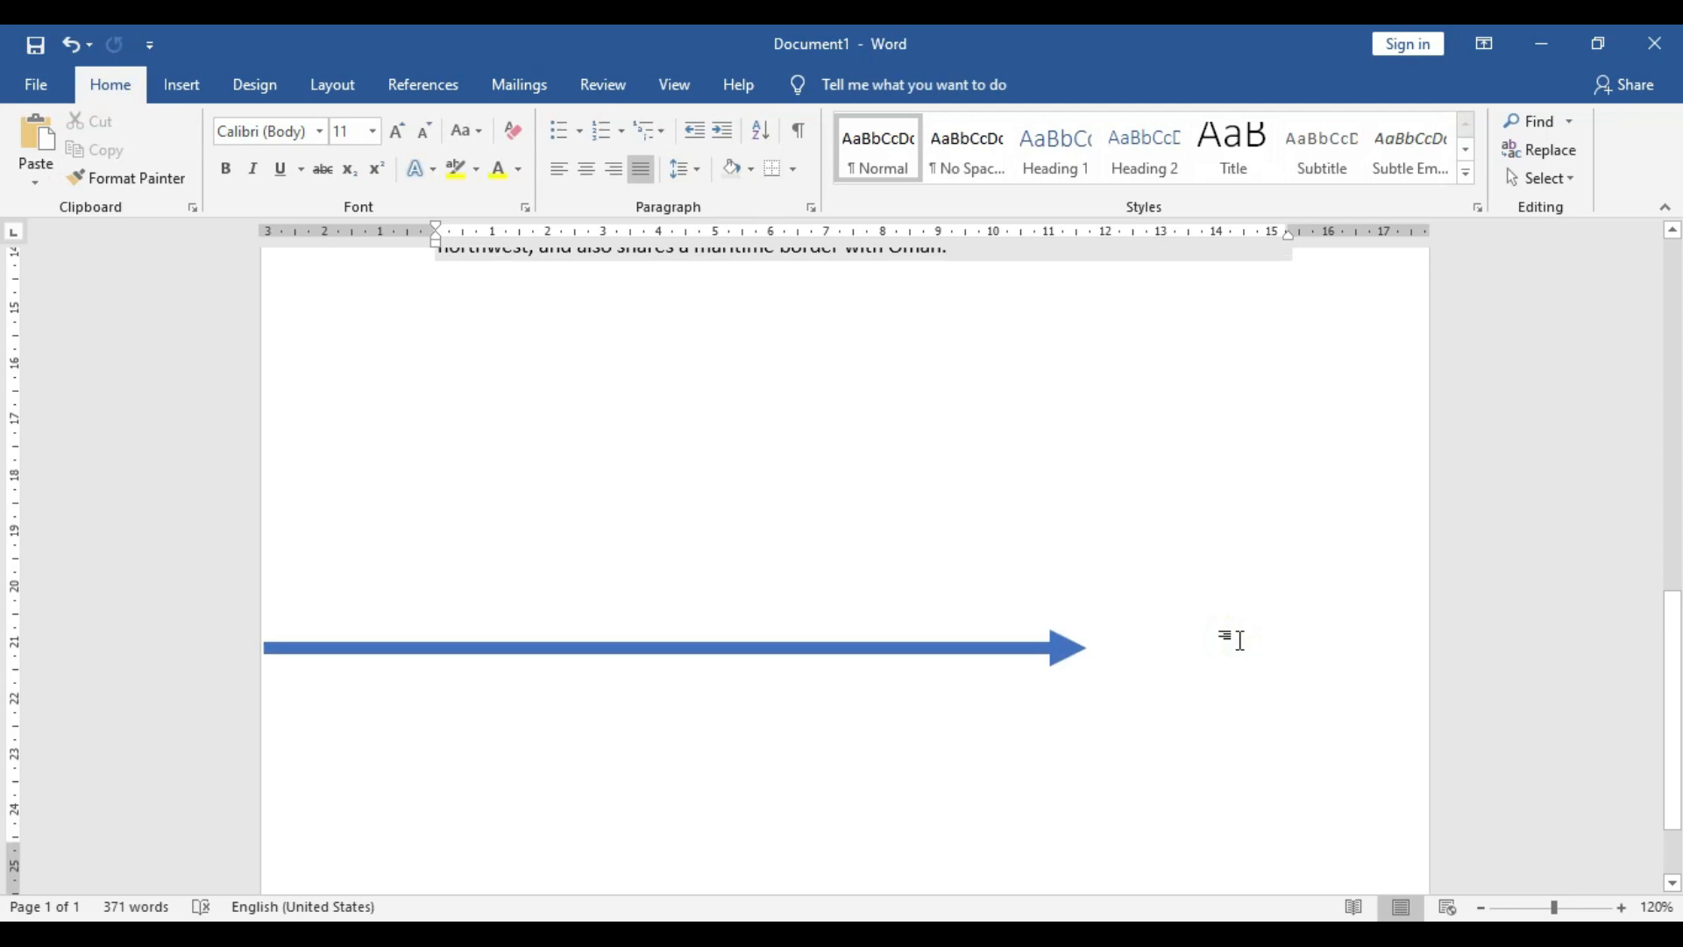
scroll(1239, 641, up, 4)
key(alt+Tab)
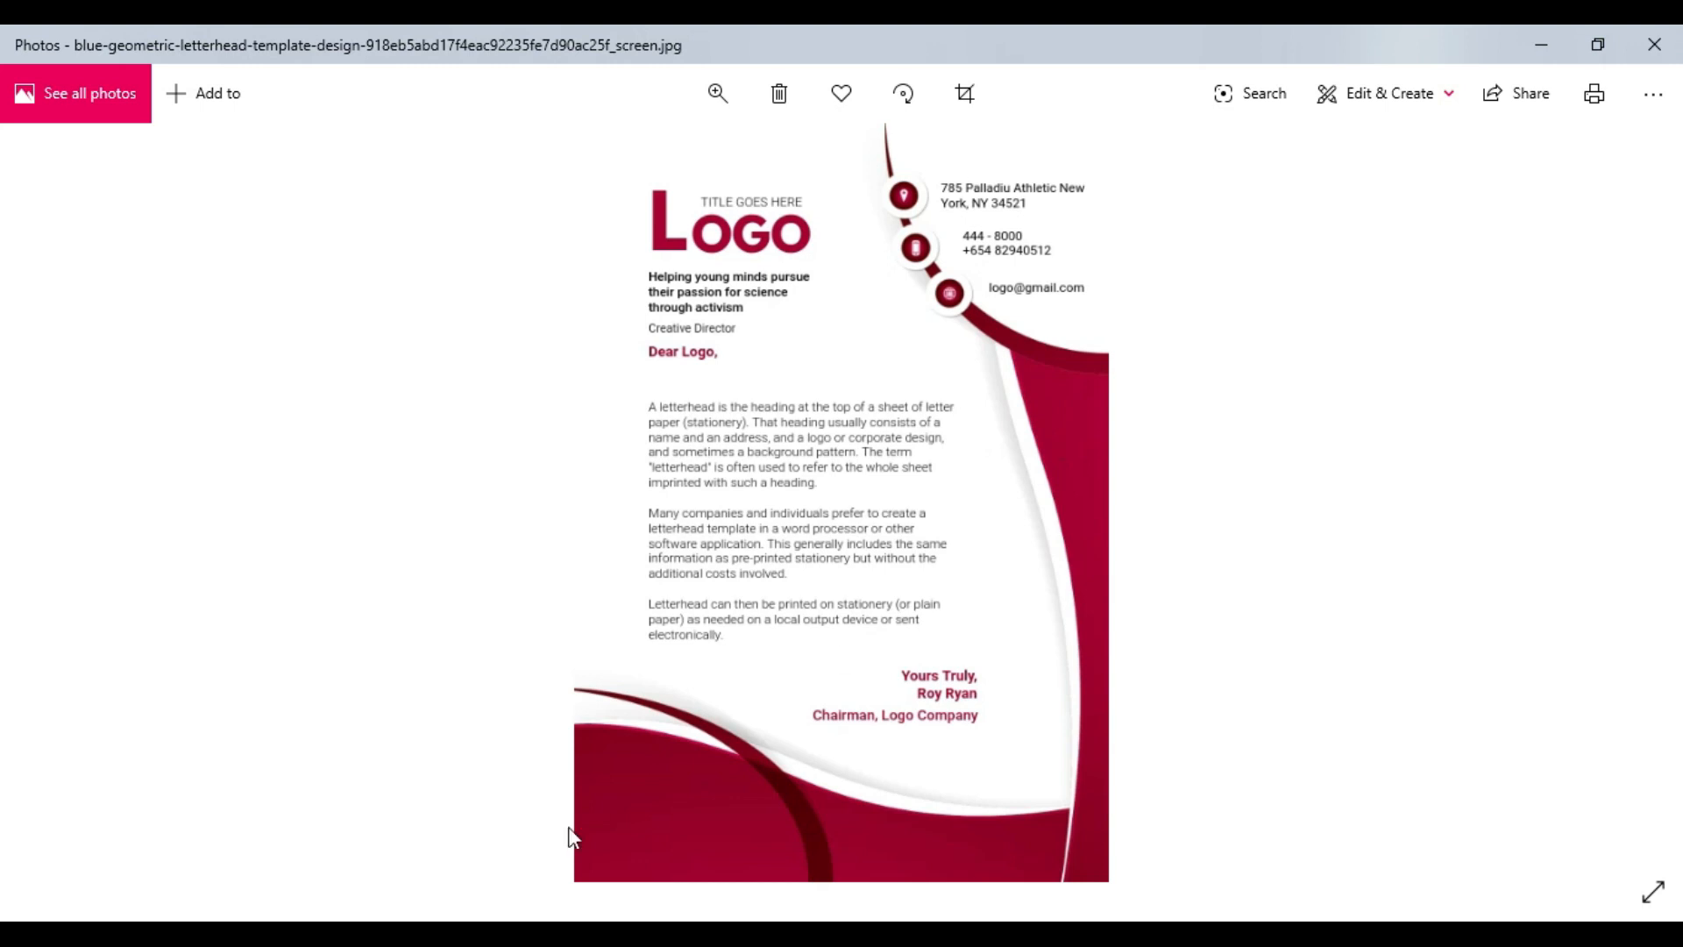
key(alt+Tab)
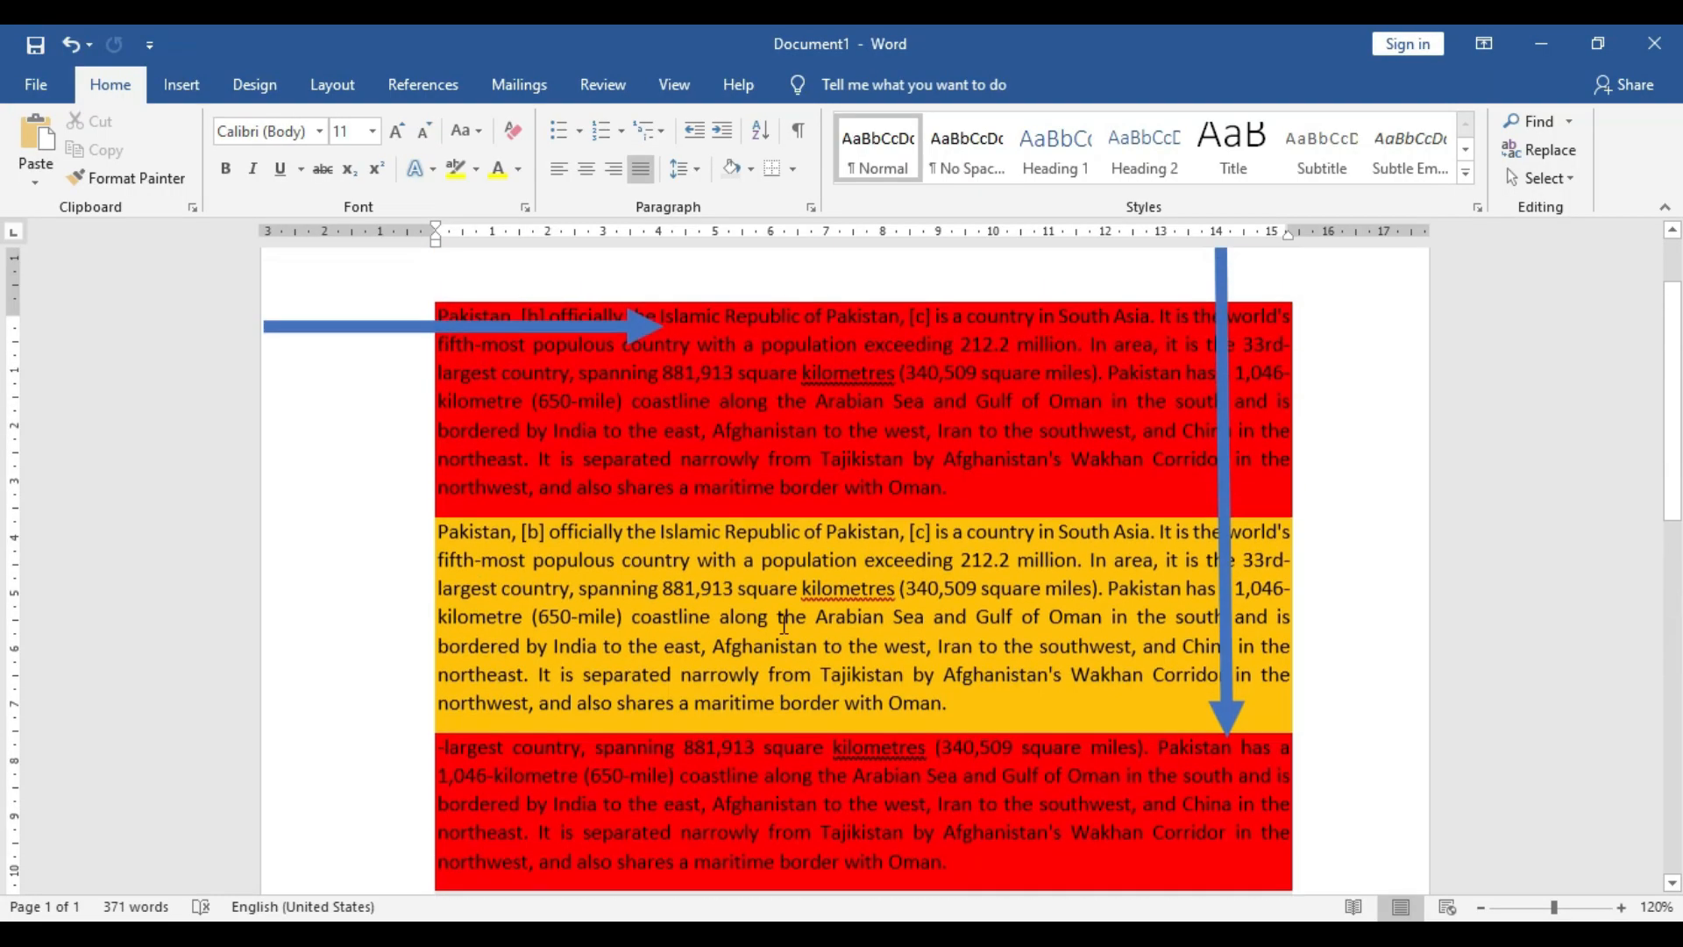
drag(1285, 231, 1146, 239)
scroll(887, 359, down, 10)
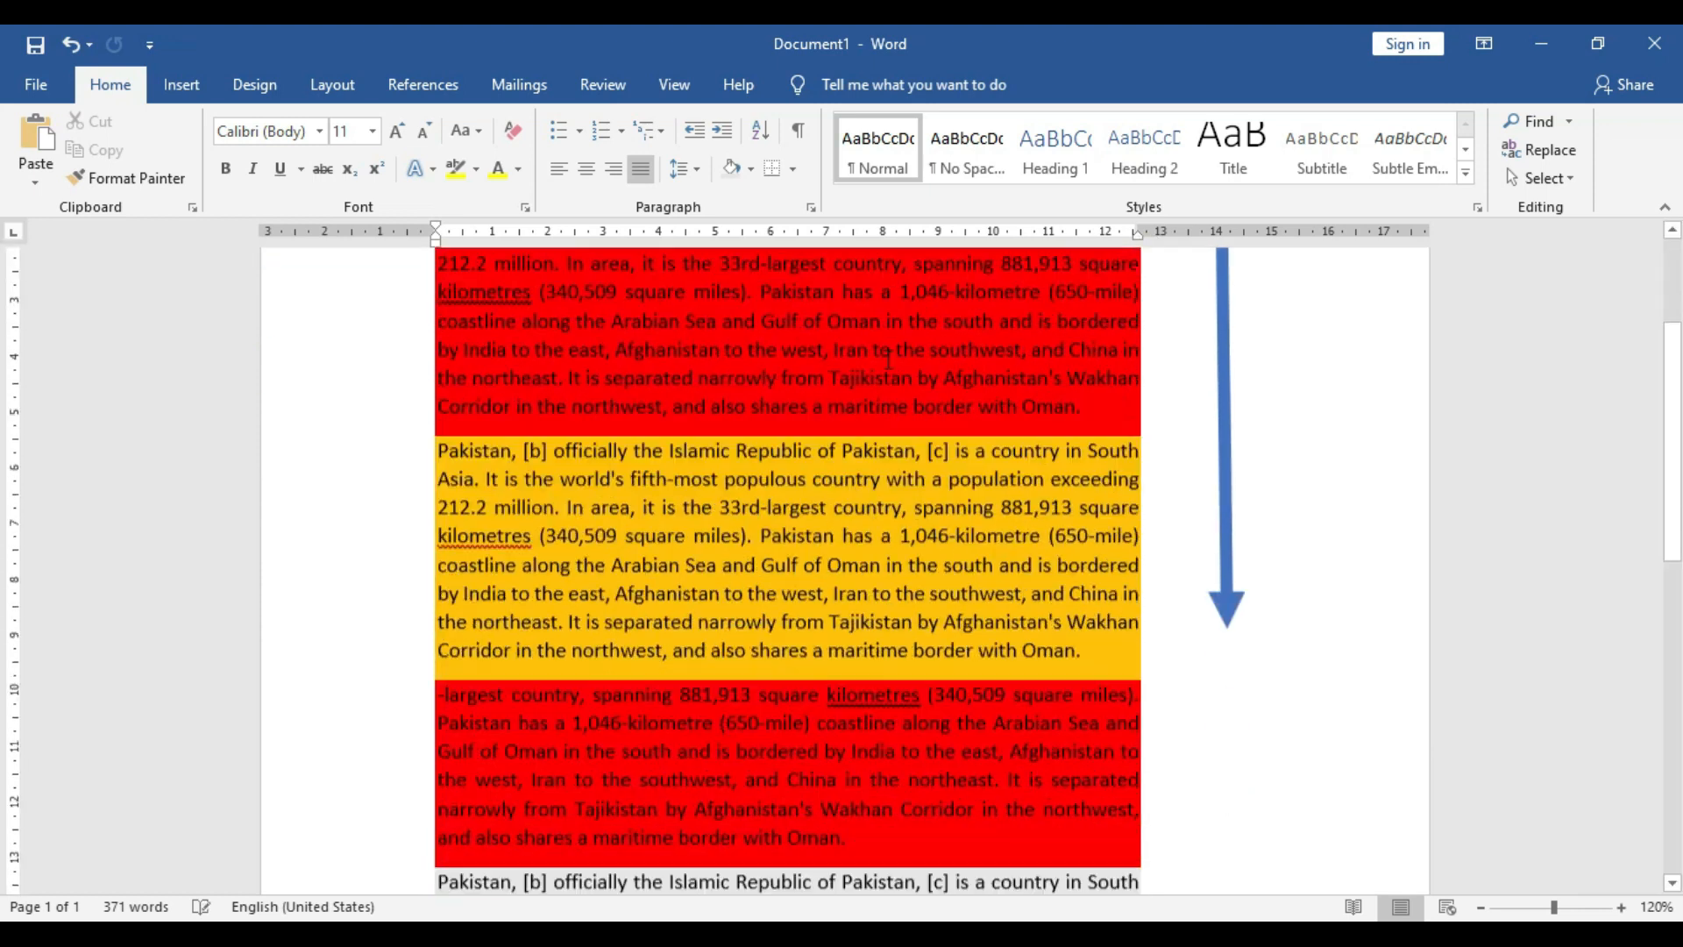
scroll(888, 360, up, 10)
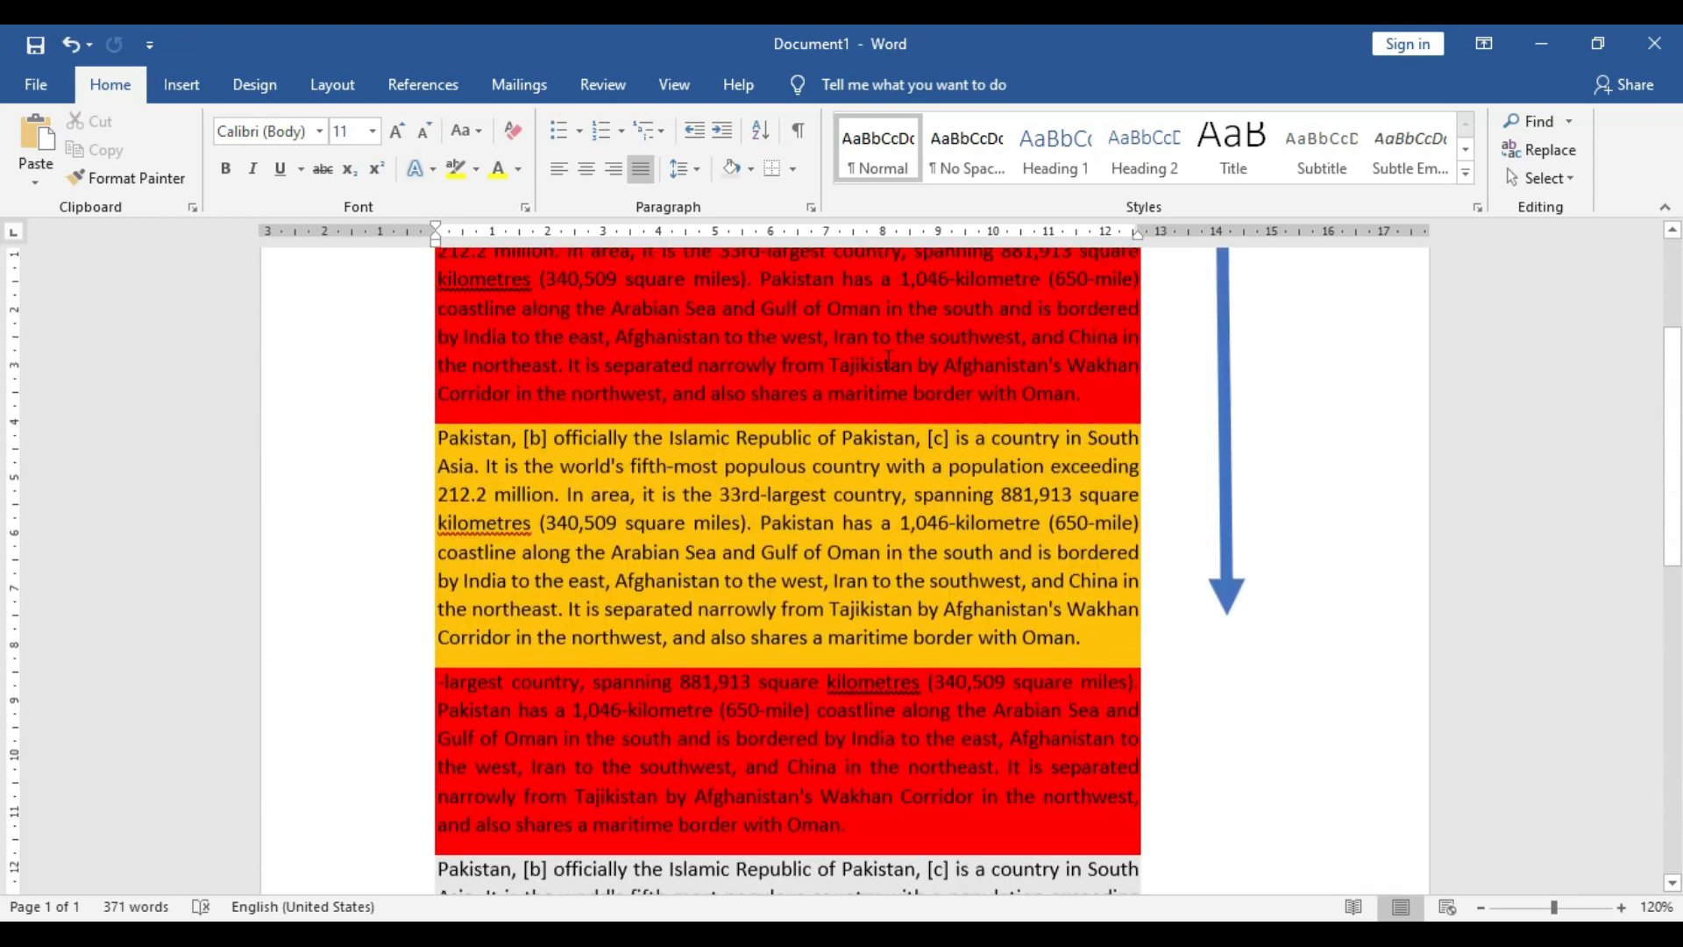
drag(13, 412, 16, 494)
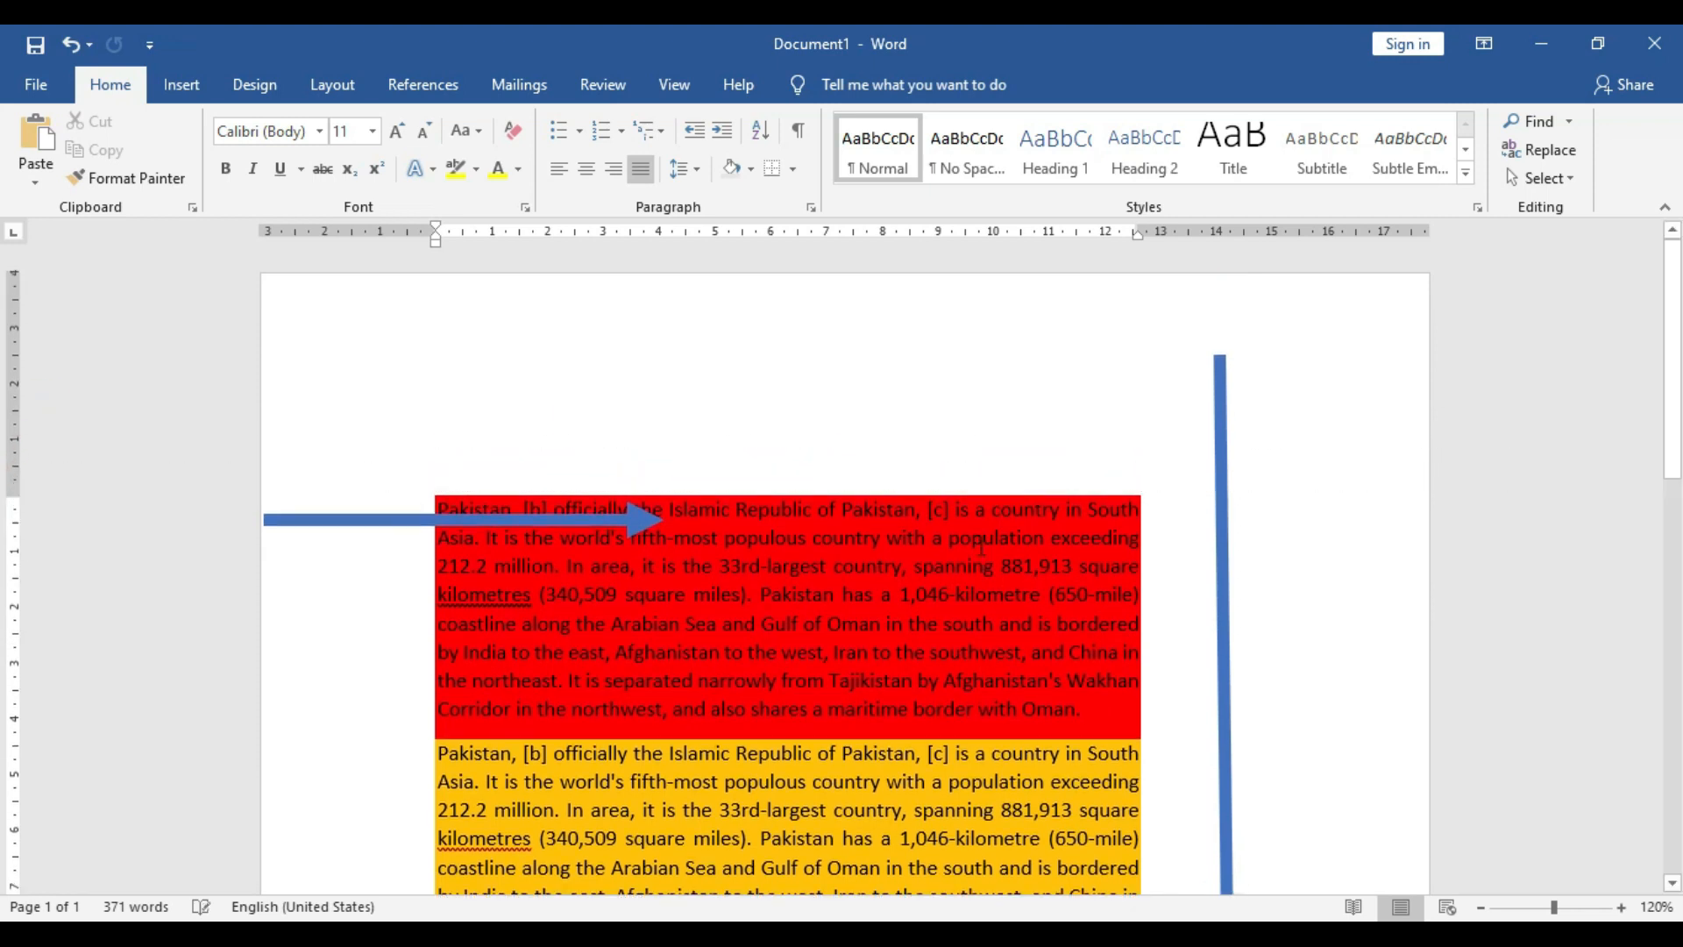
drag(319, 522, 321, 461)
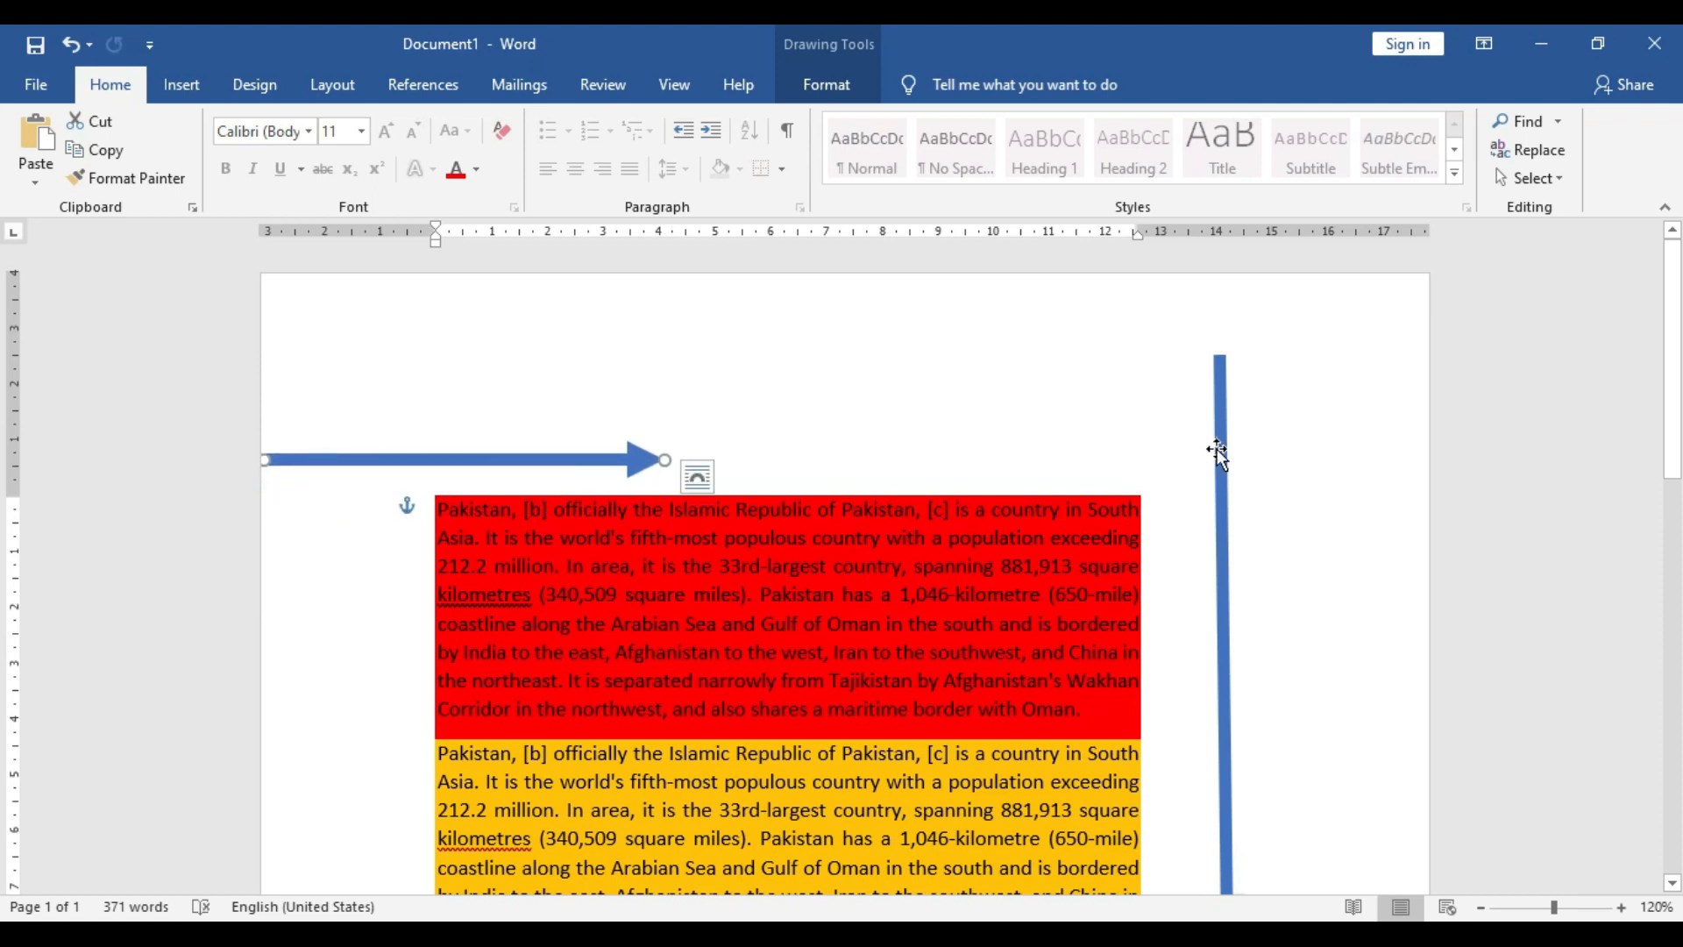
click(1217, 451)
drag(1218, 459, 1215, 375)
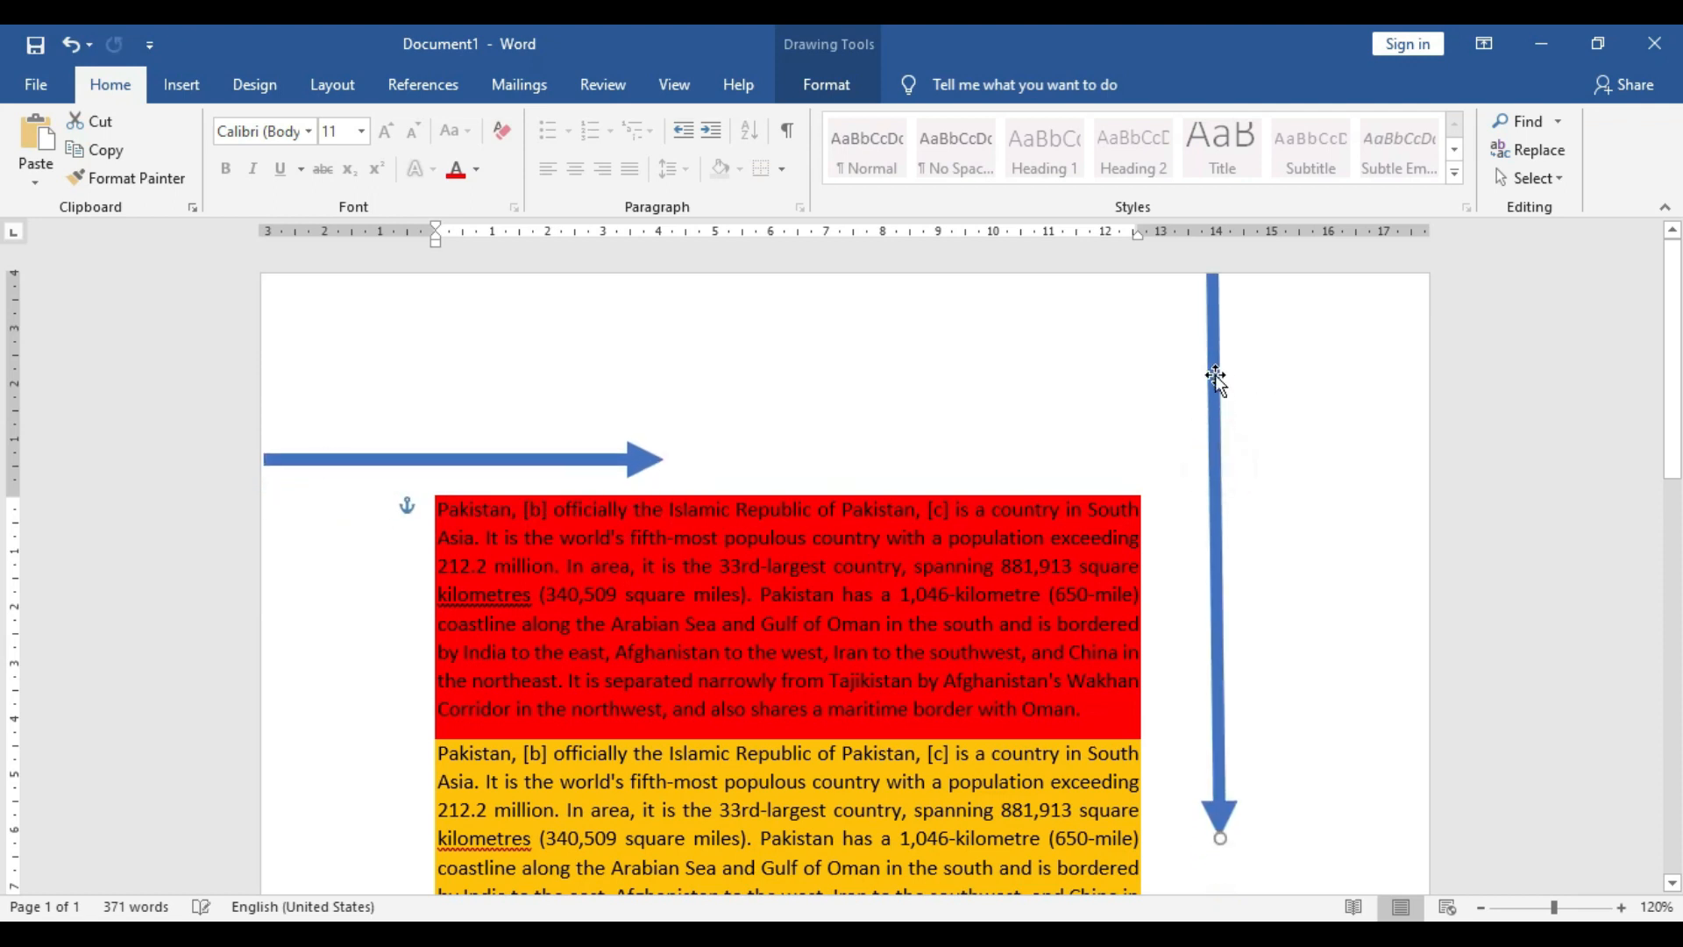
scroll(1176, 439, down, 3)
scroll(7, 375, up, 1)
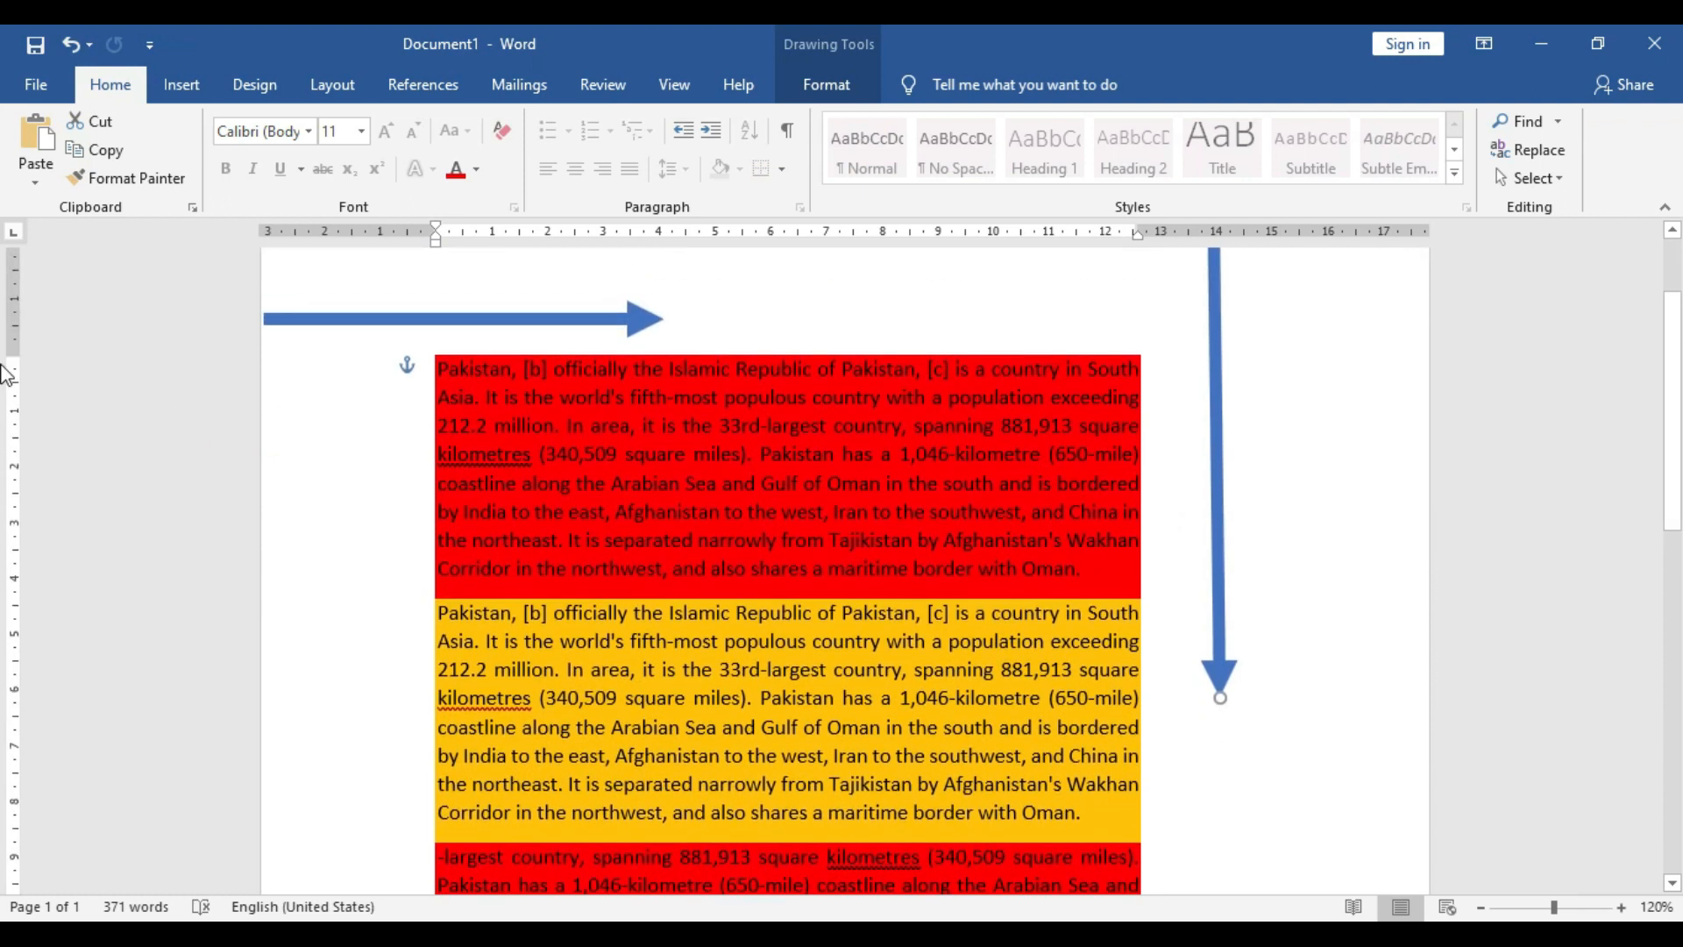
scroll(7, 375, up, 1)
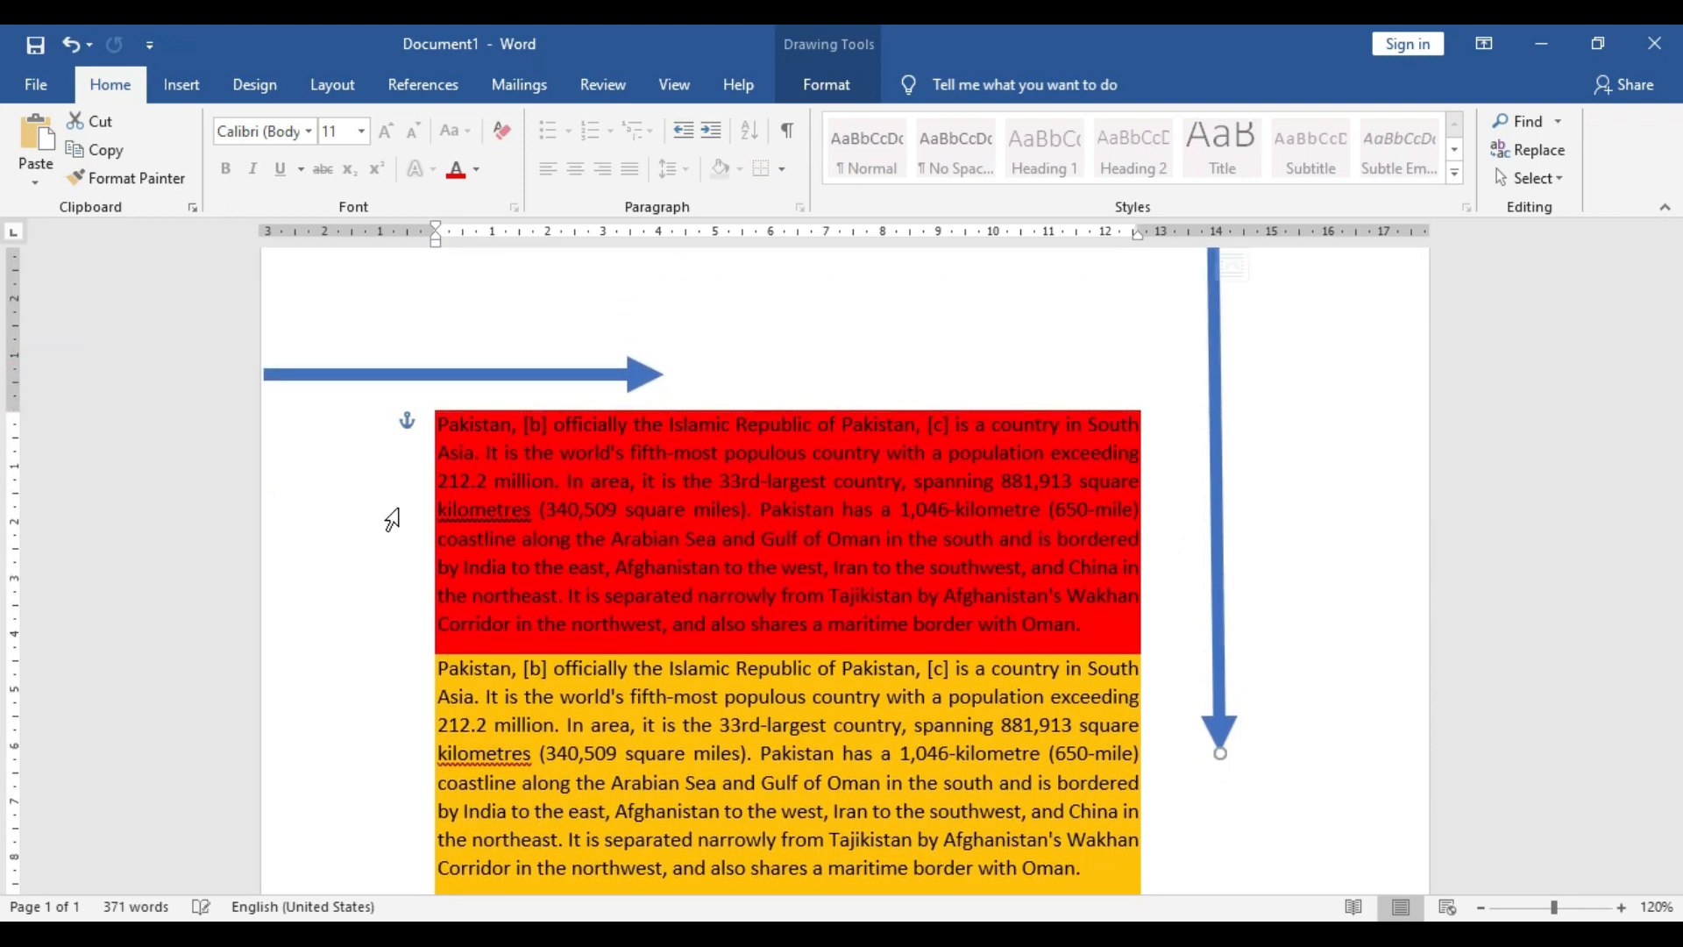
scroll(392, 520, up, 2)
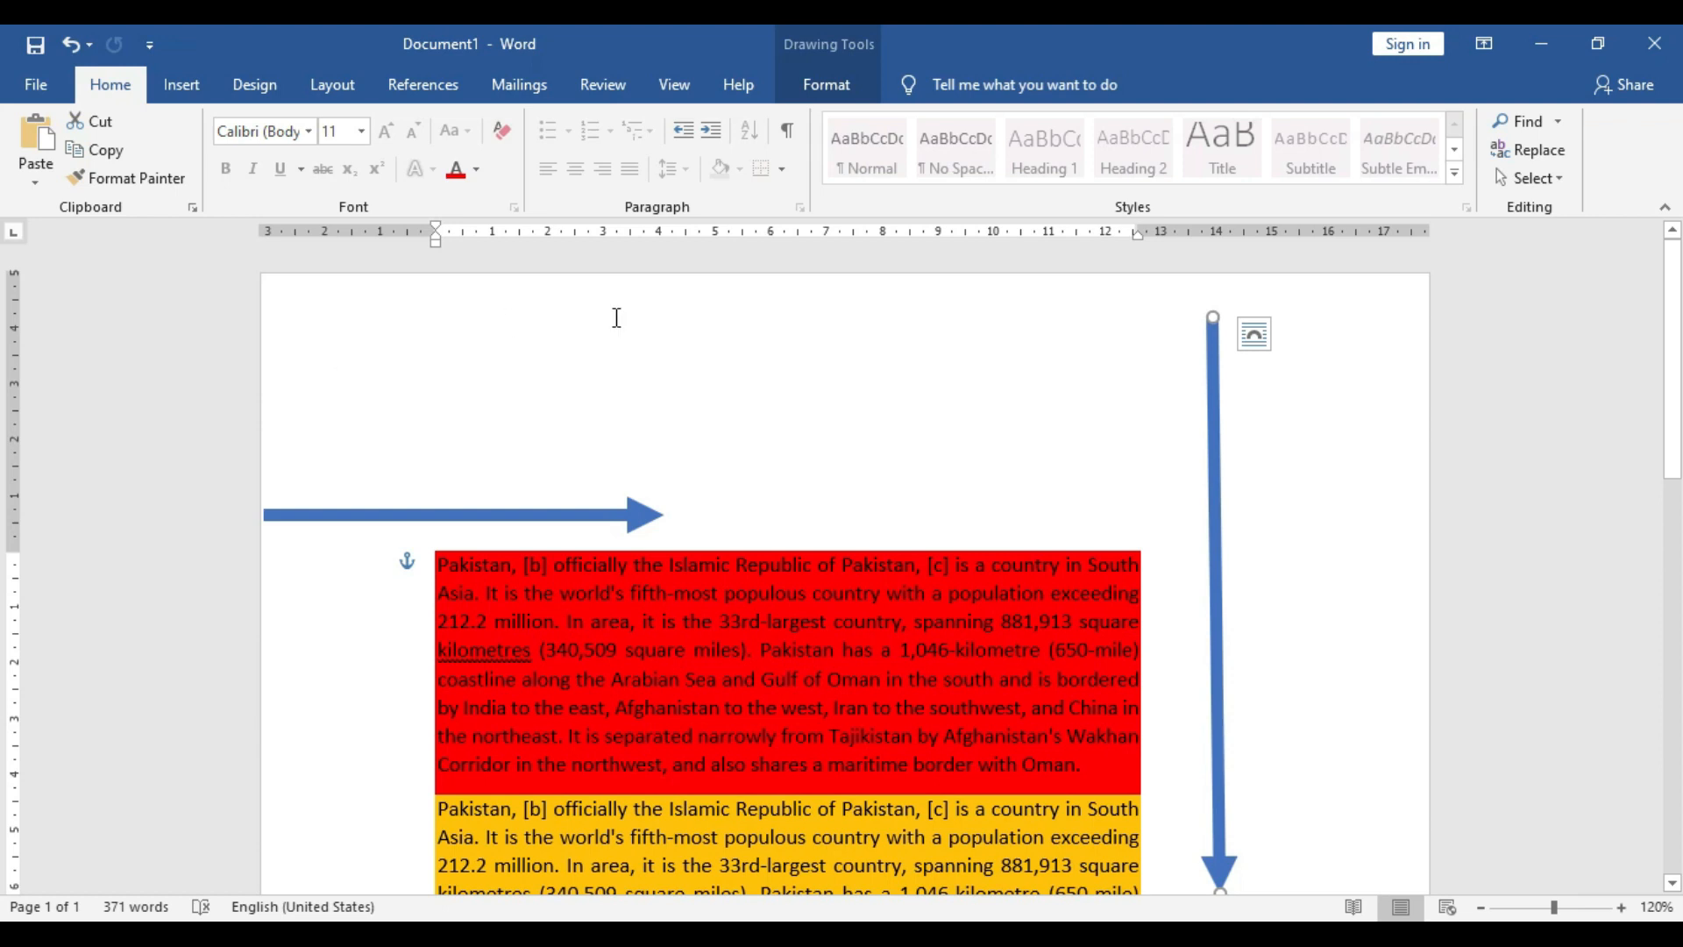
scroll(1300, 480, down, 13)
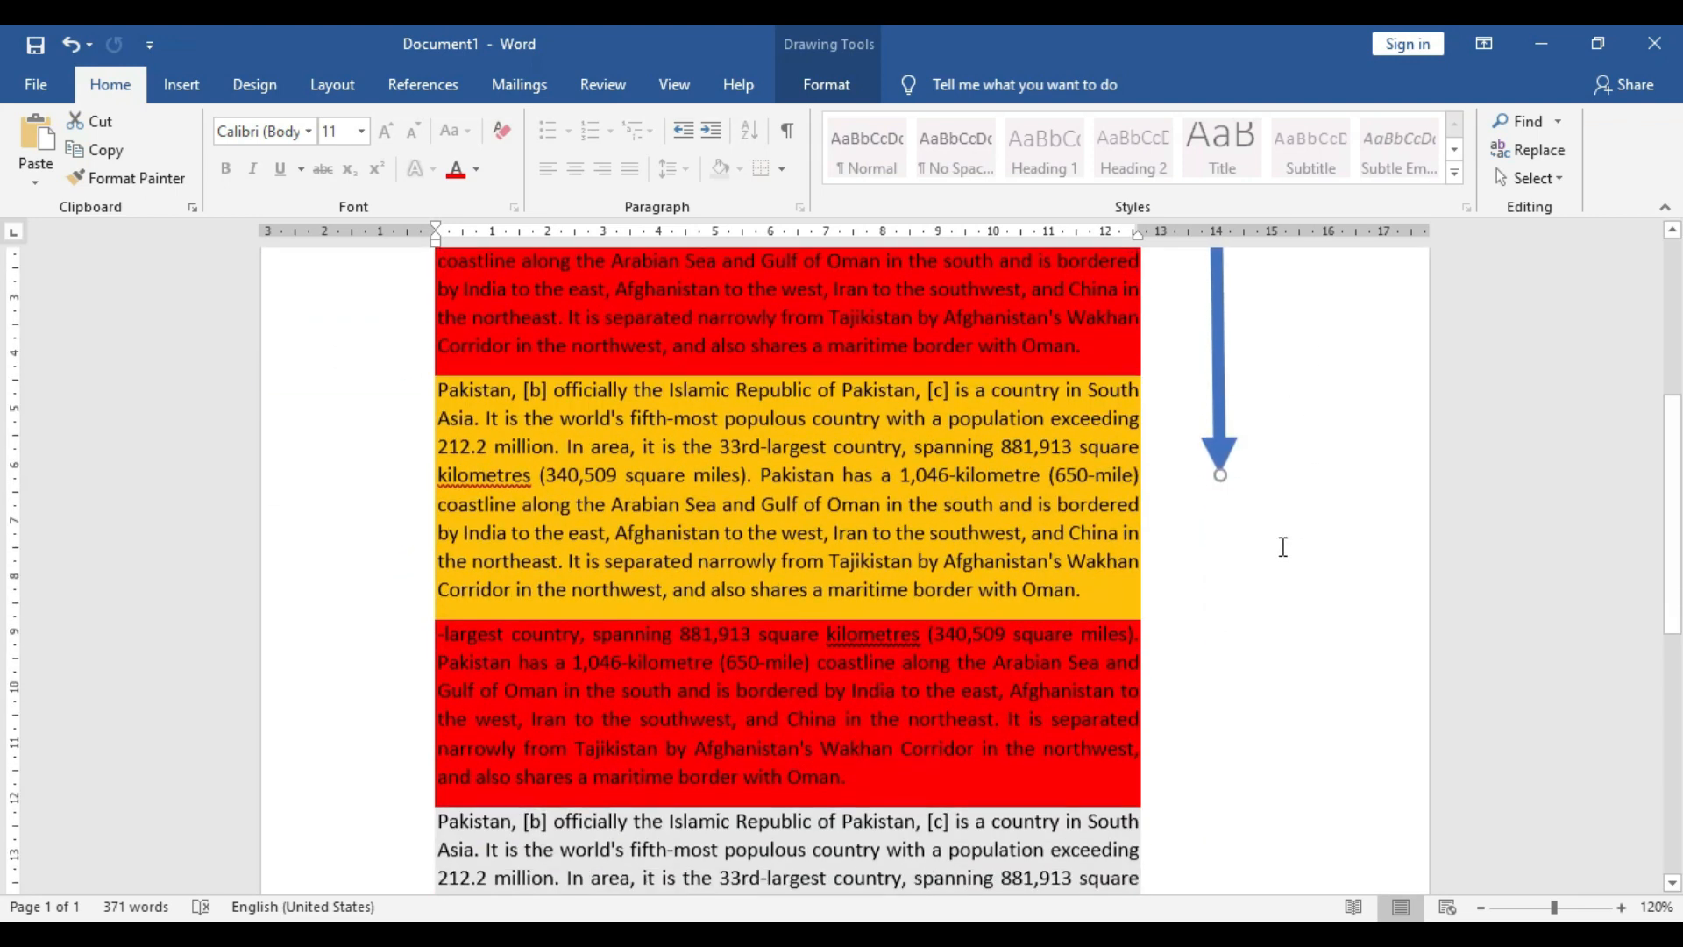
scroll(1281, 548, down, 3)
drag(639, 781, 624, 537)
scroll(958, 725, up, 6)
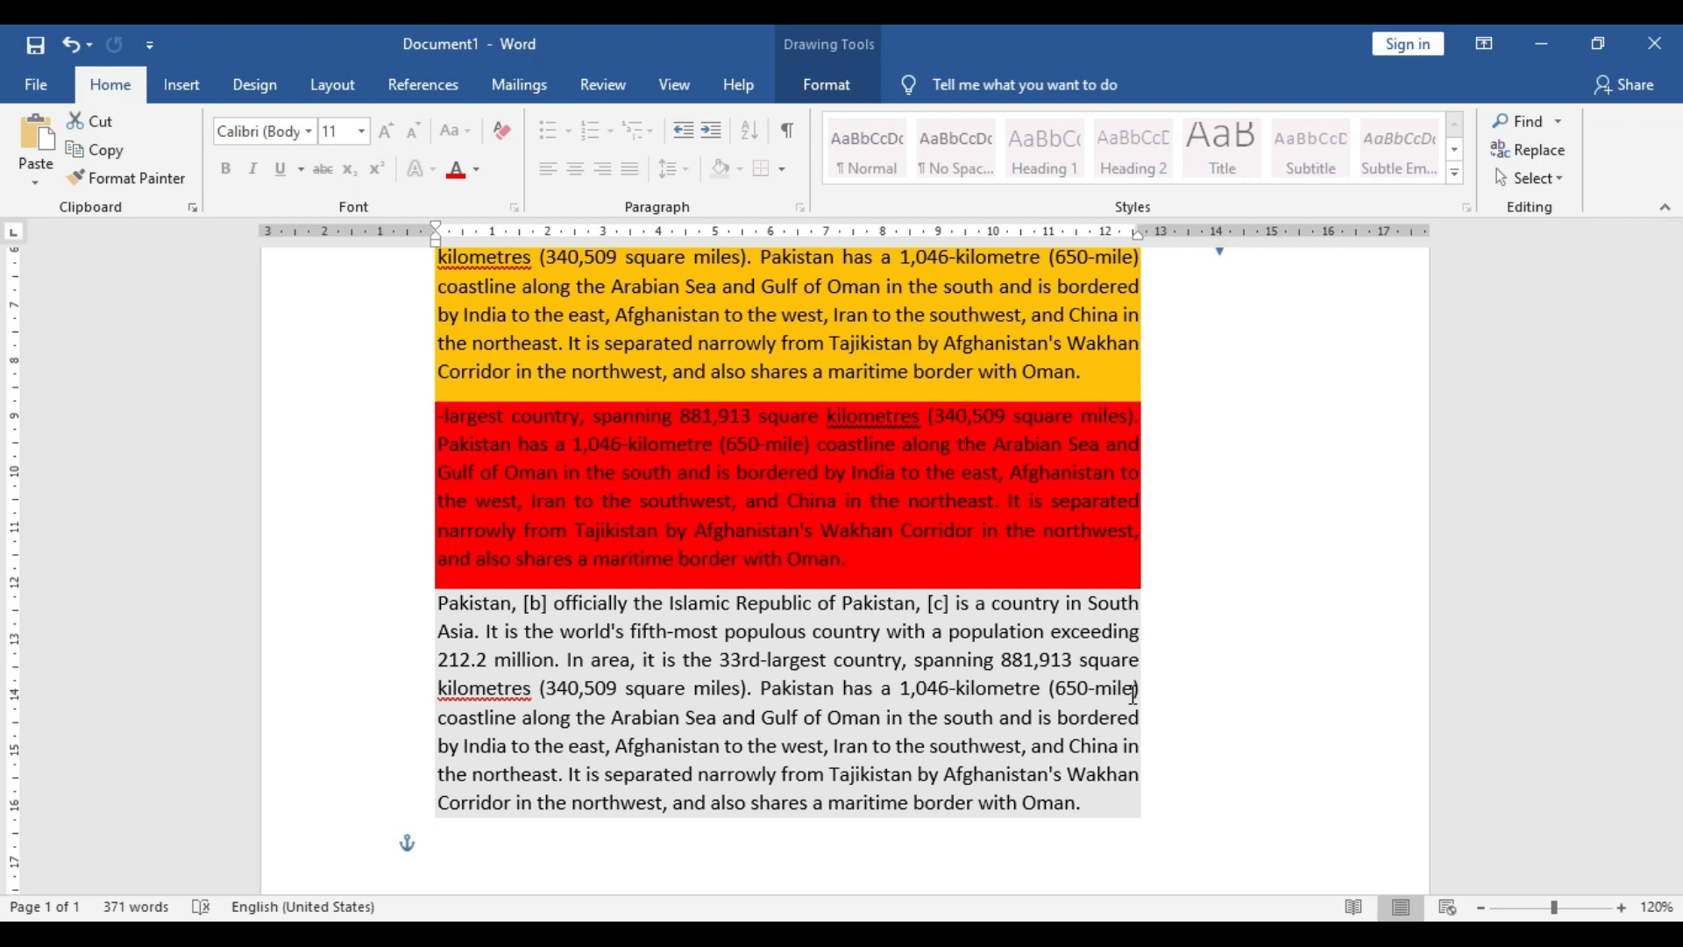
scroll(1133, 695, up, 5)
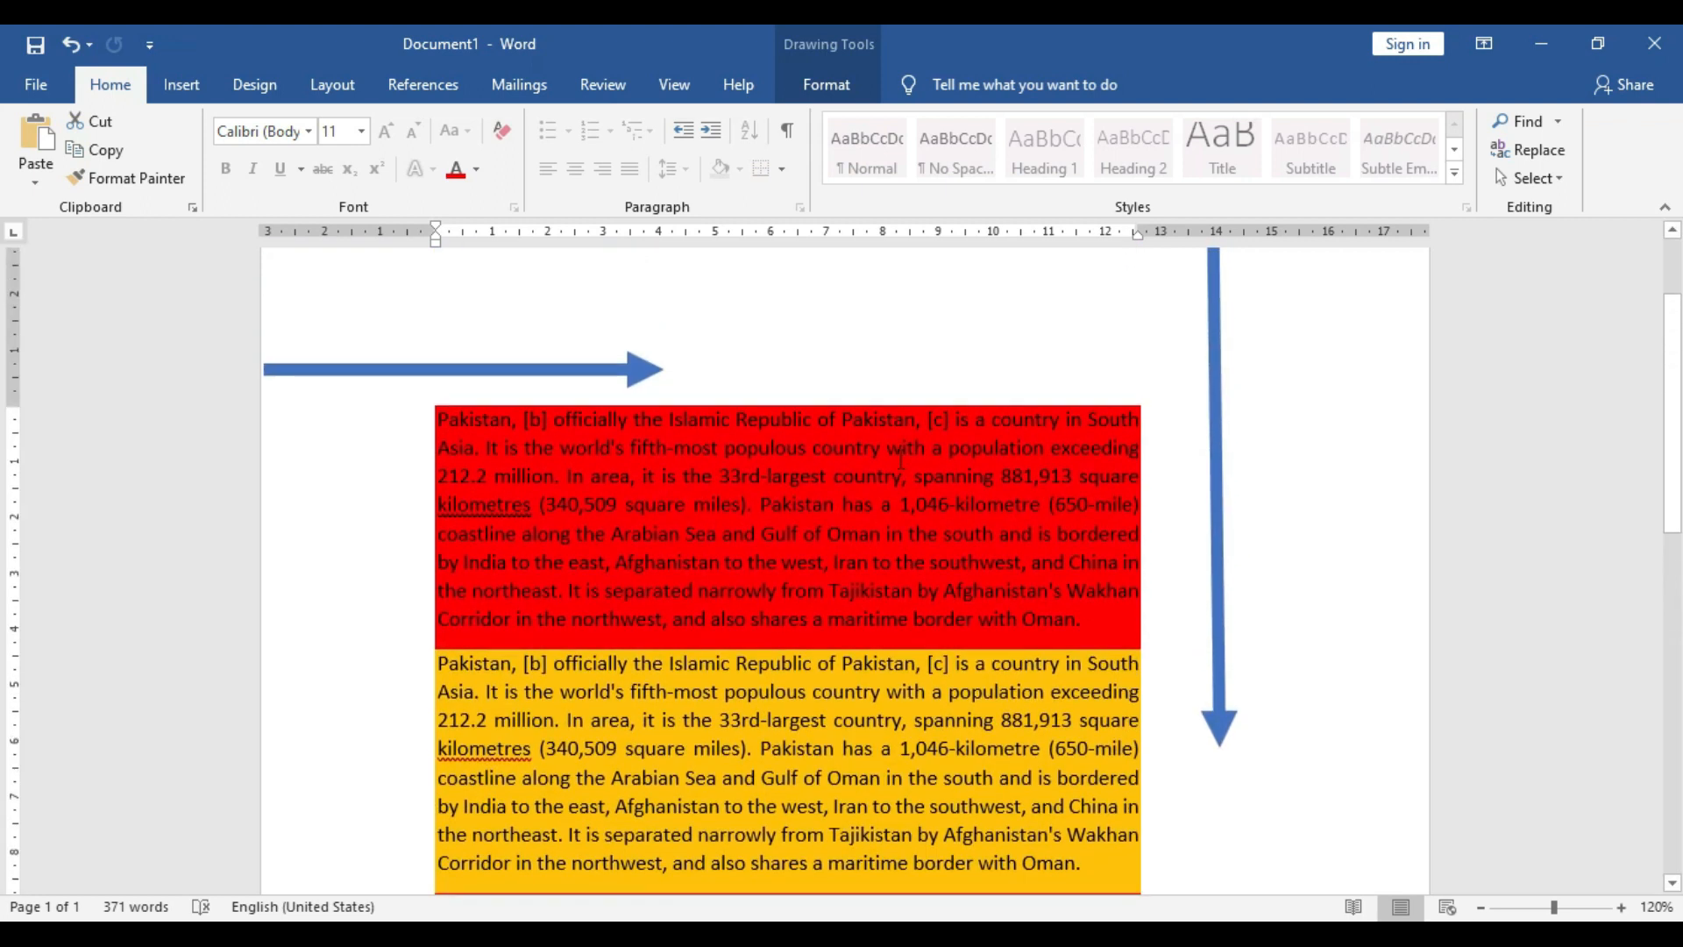
scroll(1020, 675, down, 7)
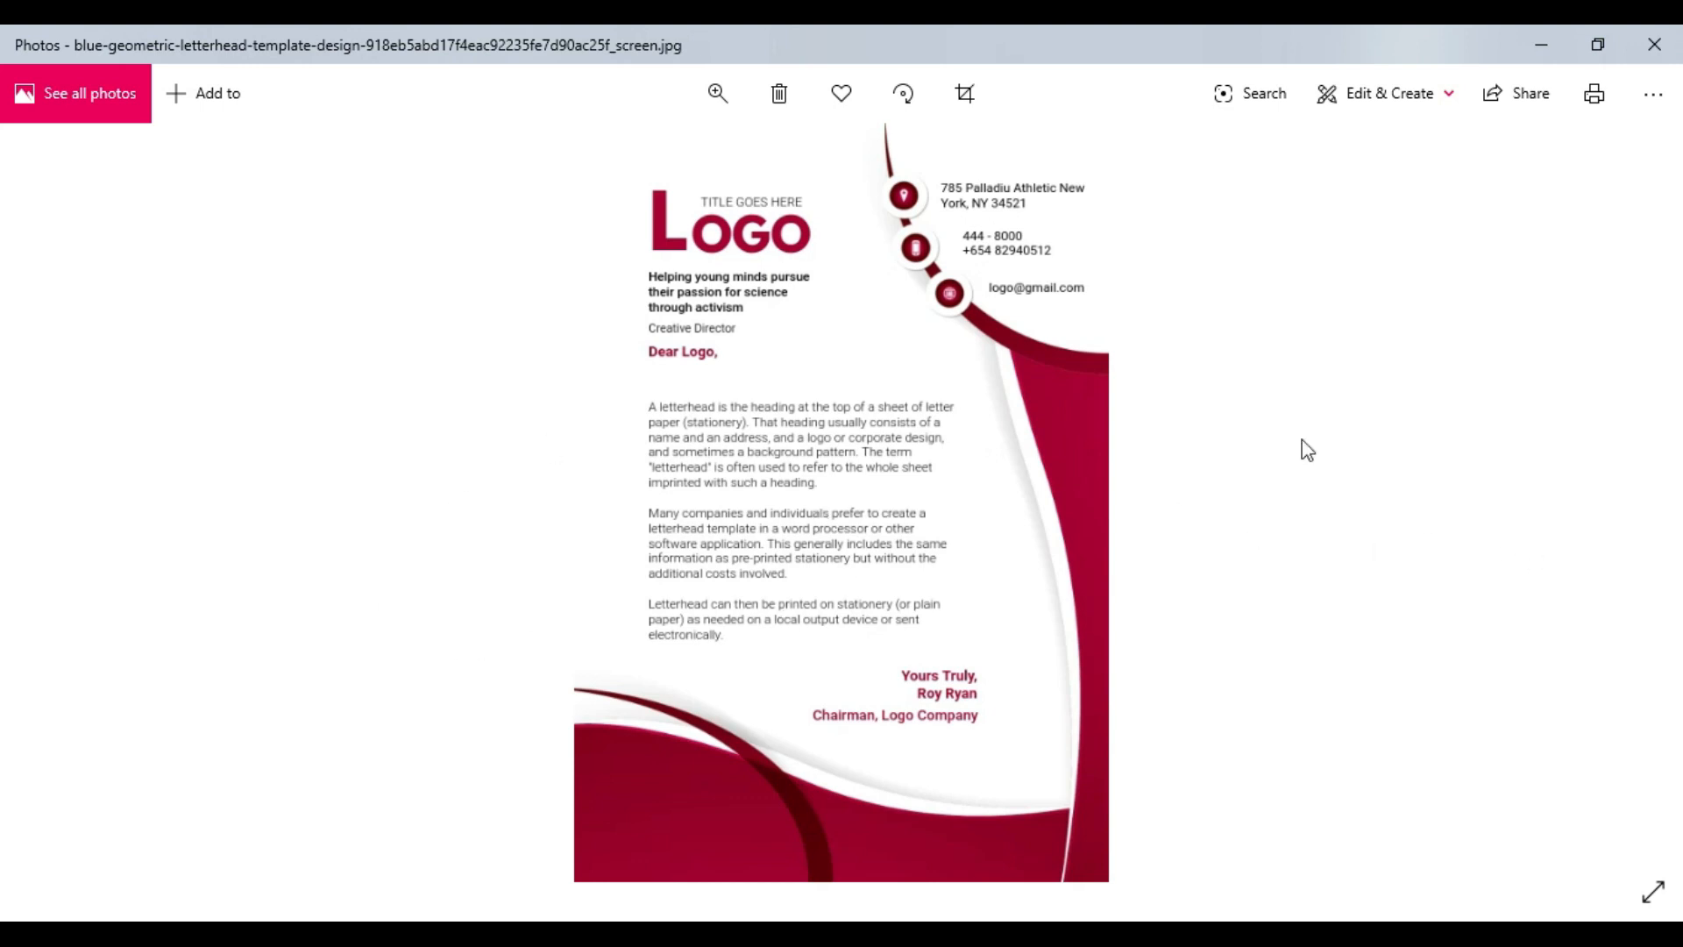
- Flip from the letterhead to the sb-3 brochure spread and zoom in and out on it
key(Right)
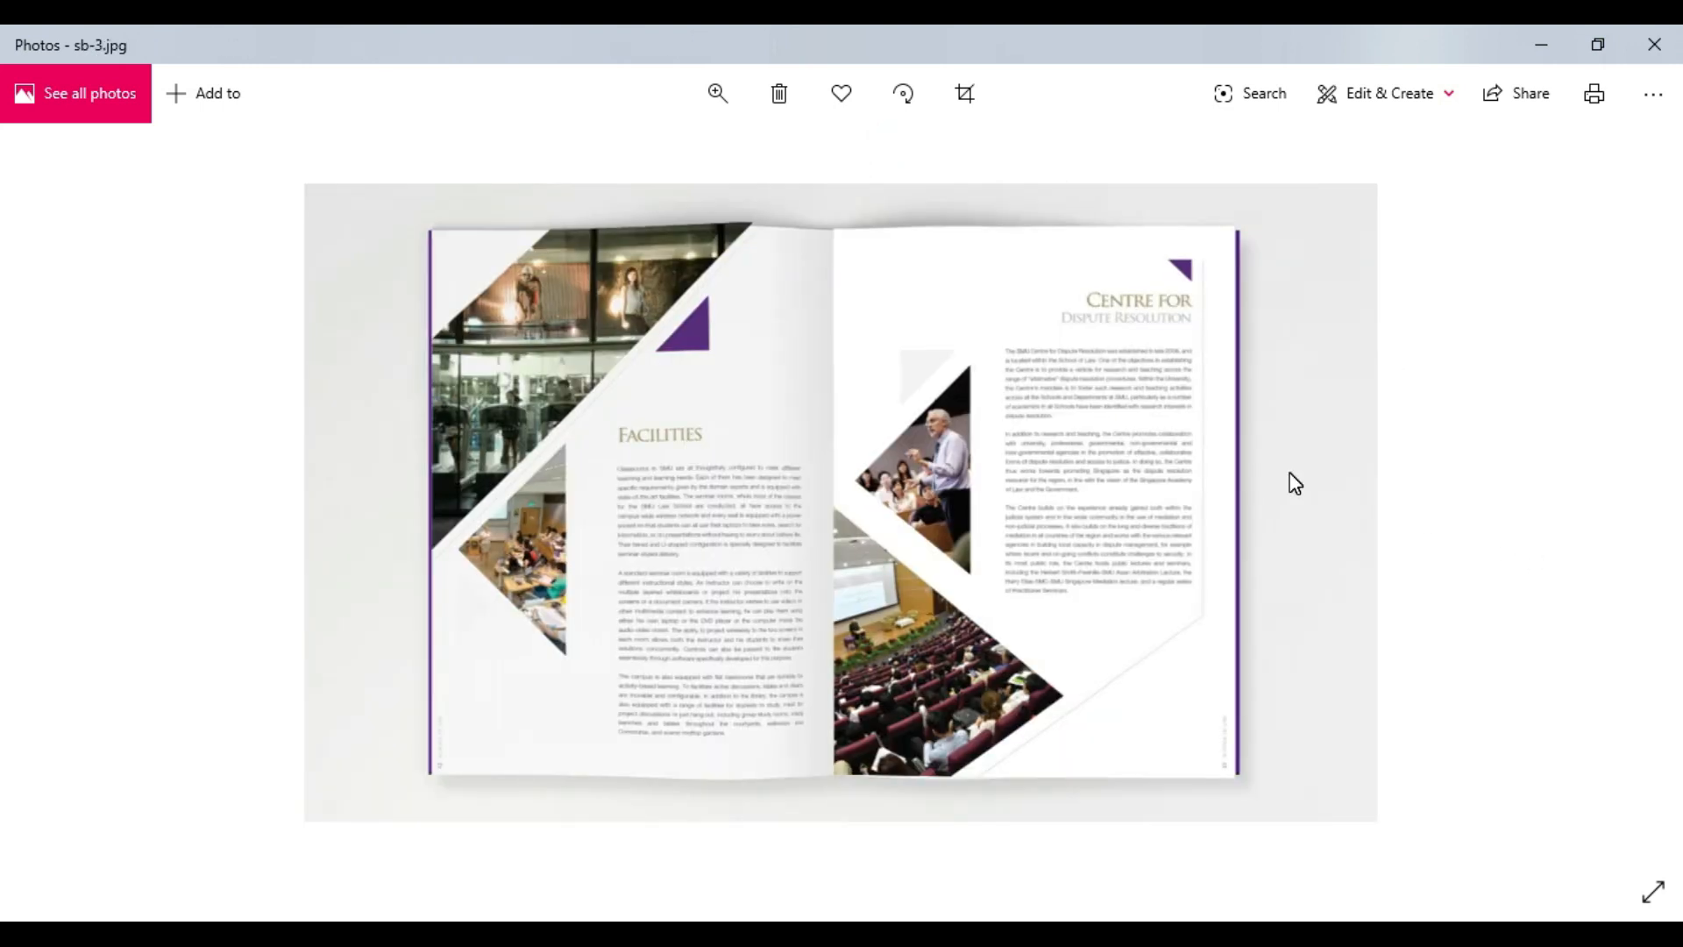
key(Left)
key(Right)
click(717, 96)
mouse_move(611, 163)
mouse_down()
mouse_move(646, 161)
mouse_move(624, 160)
mouse_up()
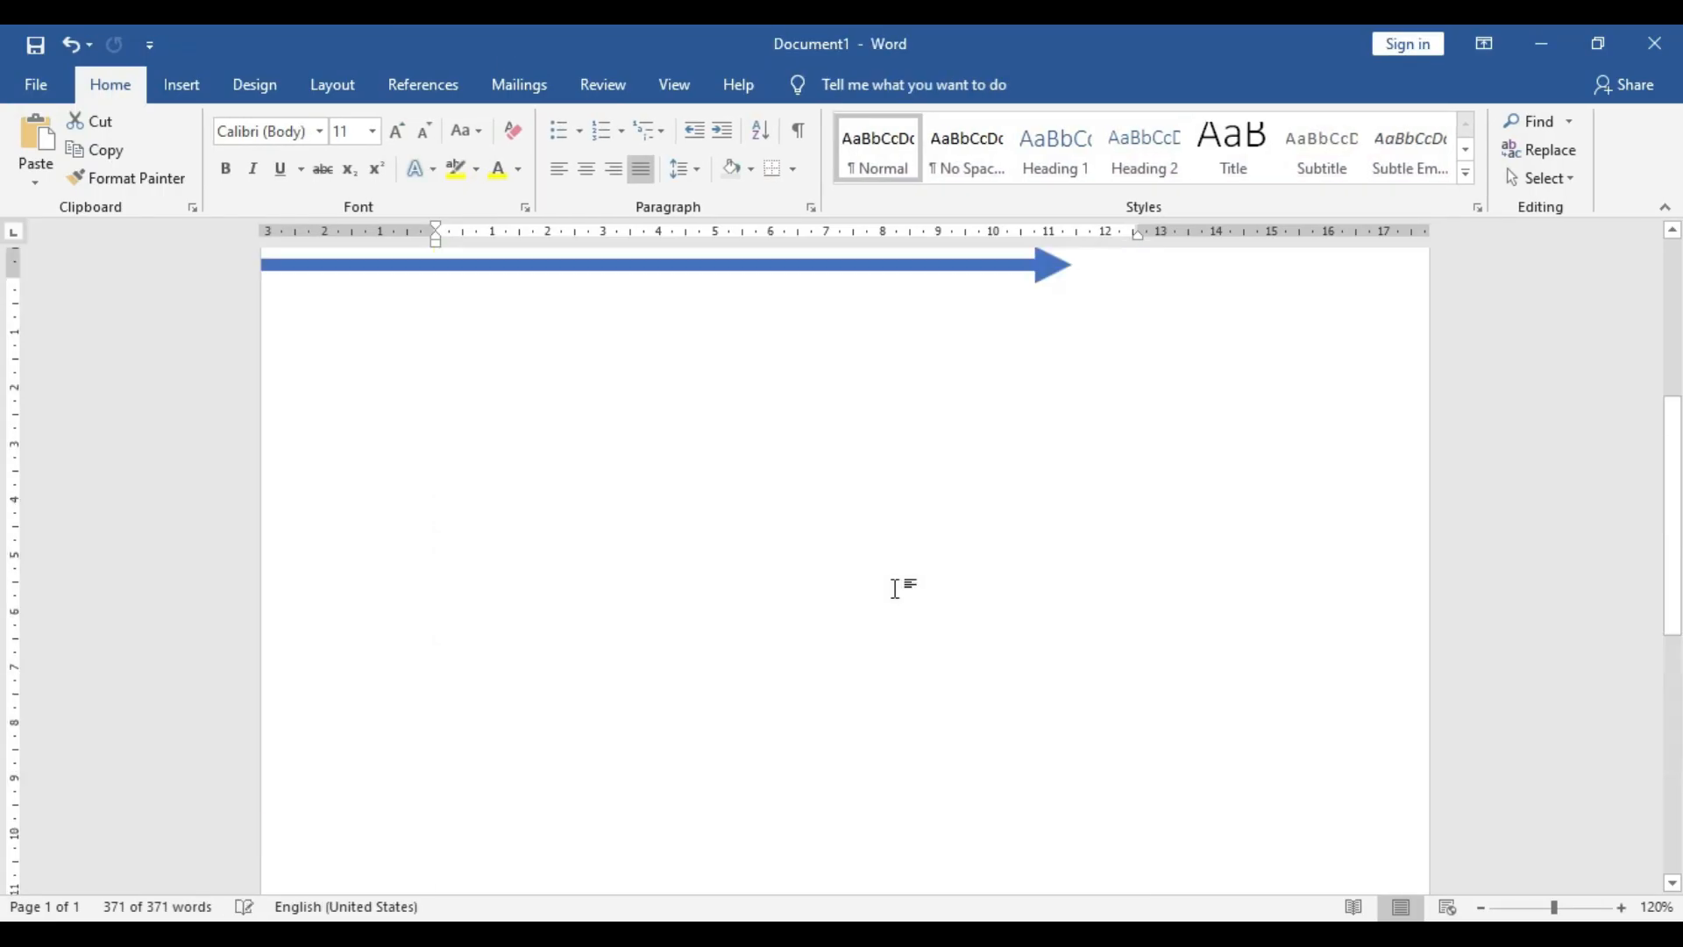
- Delete the horizontal blue arrow and draw a new arrow line vertically down the page
click(887, 412)
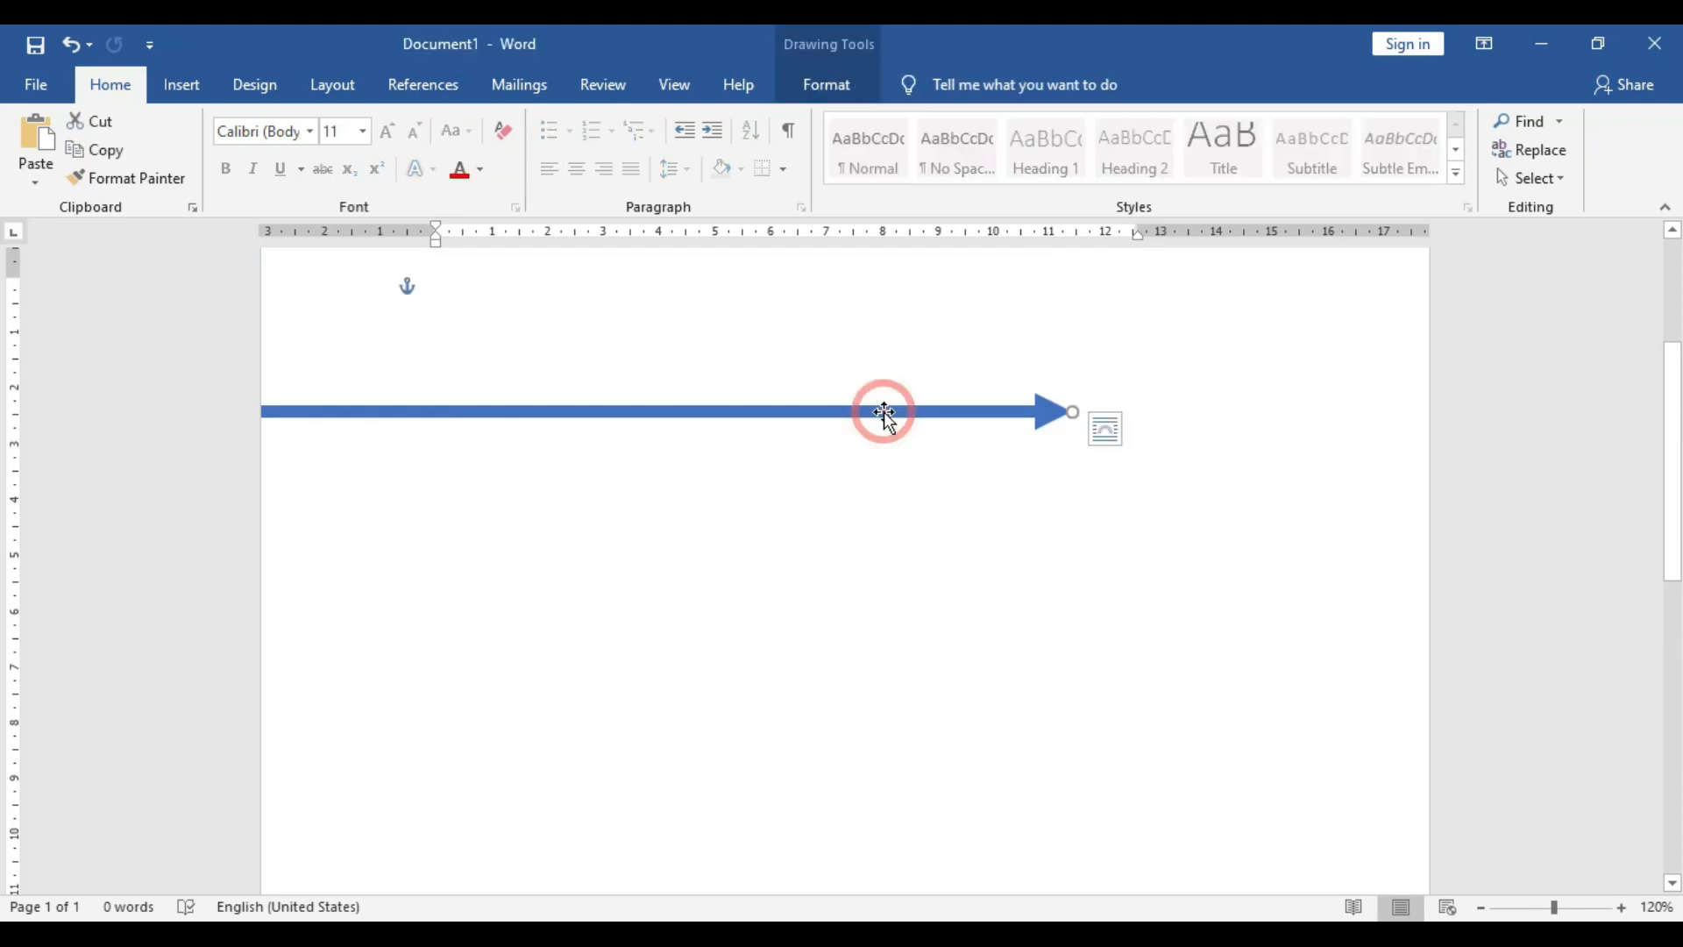
key(Delete)
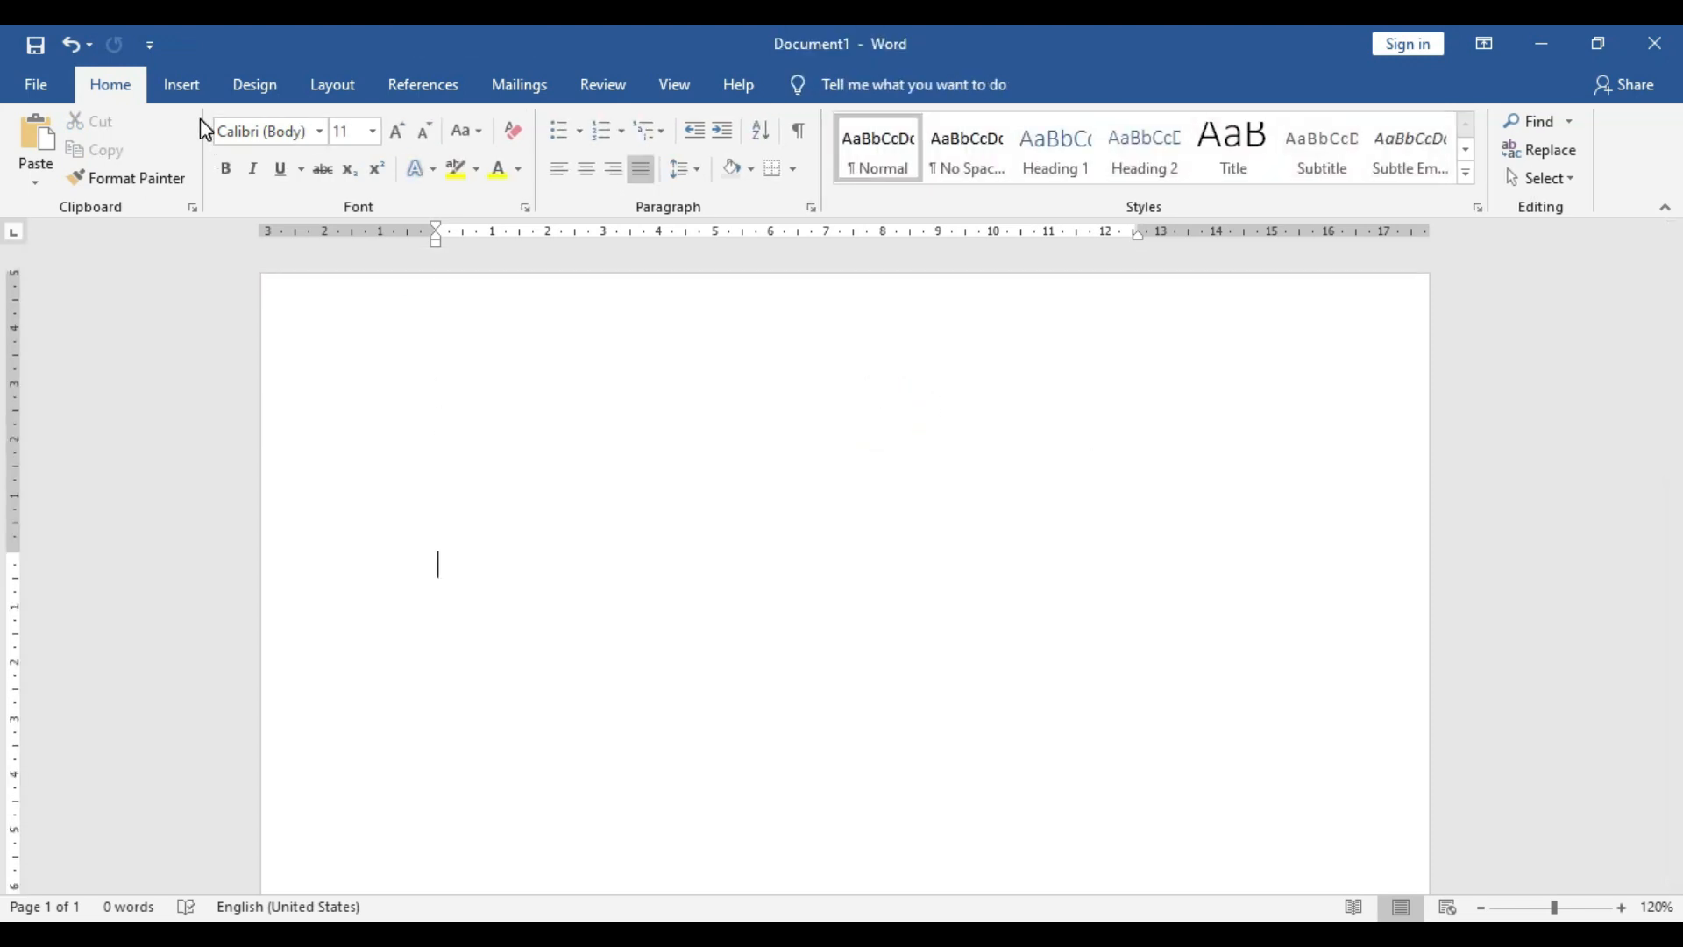
click(181, 86)
click(276, 178)
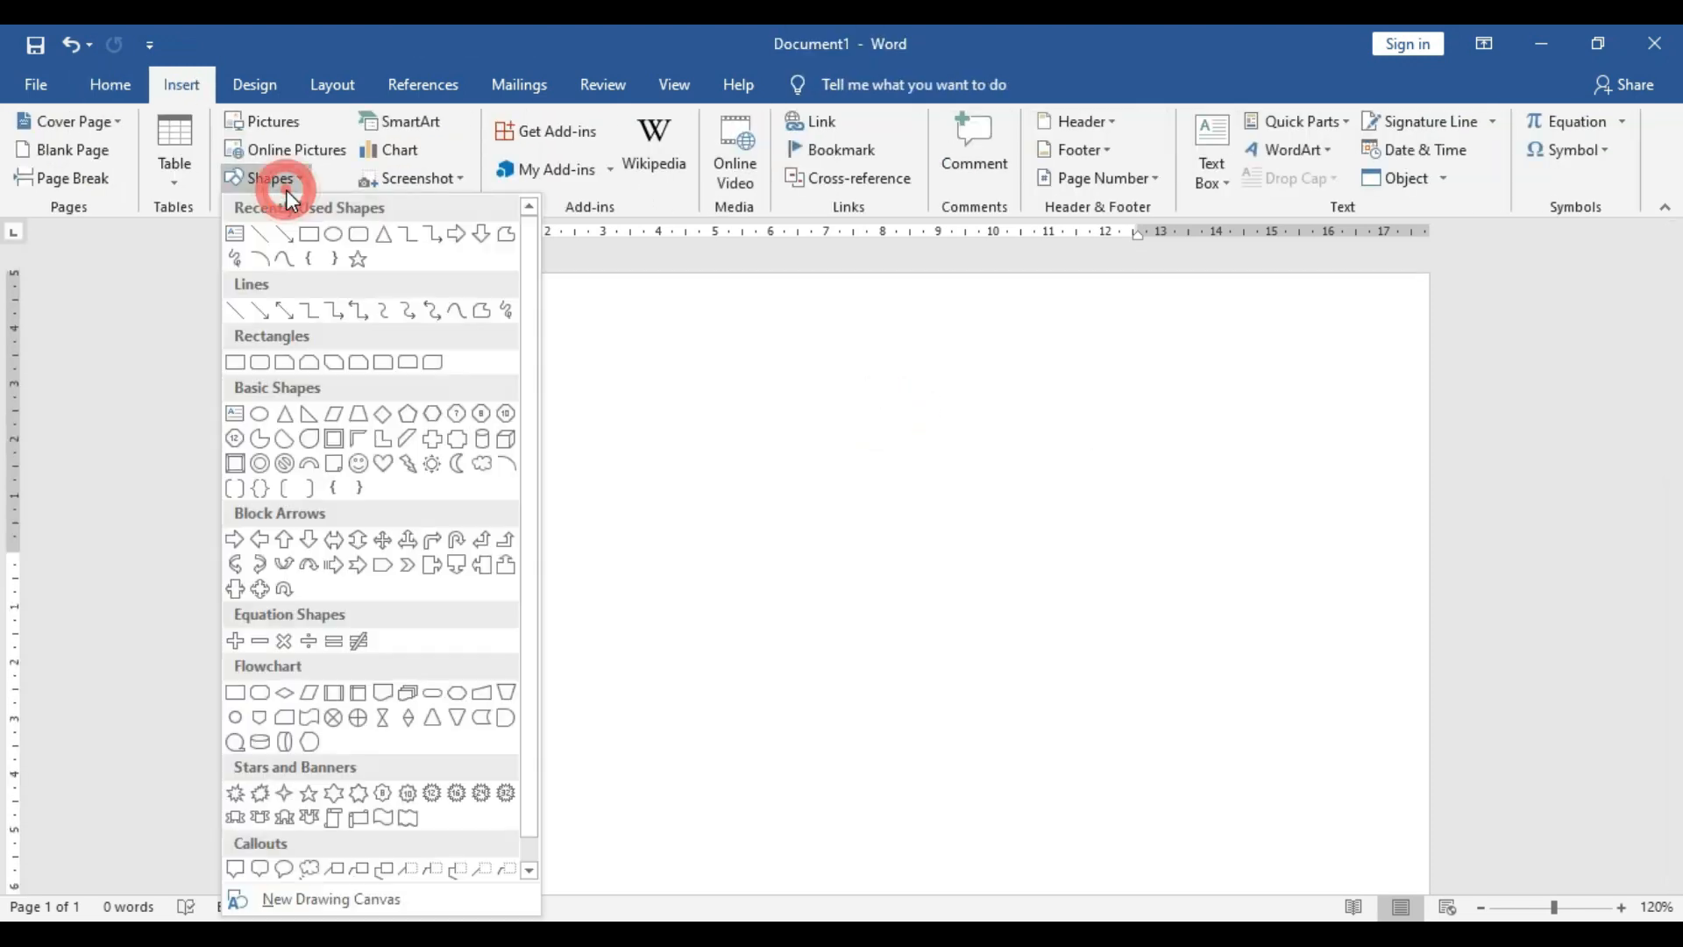
click(286, 235)
drag(668, 334, 695, 769)
mouse_move(693, 832)
mouse_down()
mouse_move(675, 911)
mouse_move(680, 808)
mouse_move(646, 849)
mouse_move(680, 876)
mouse_move(680, 856)
mouse_up()
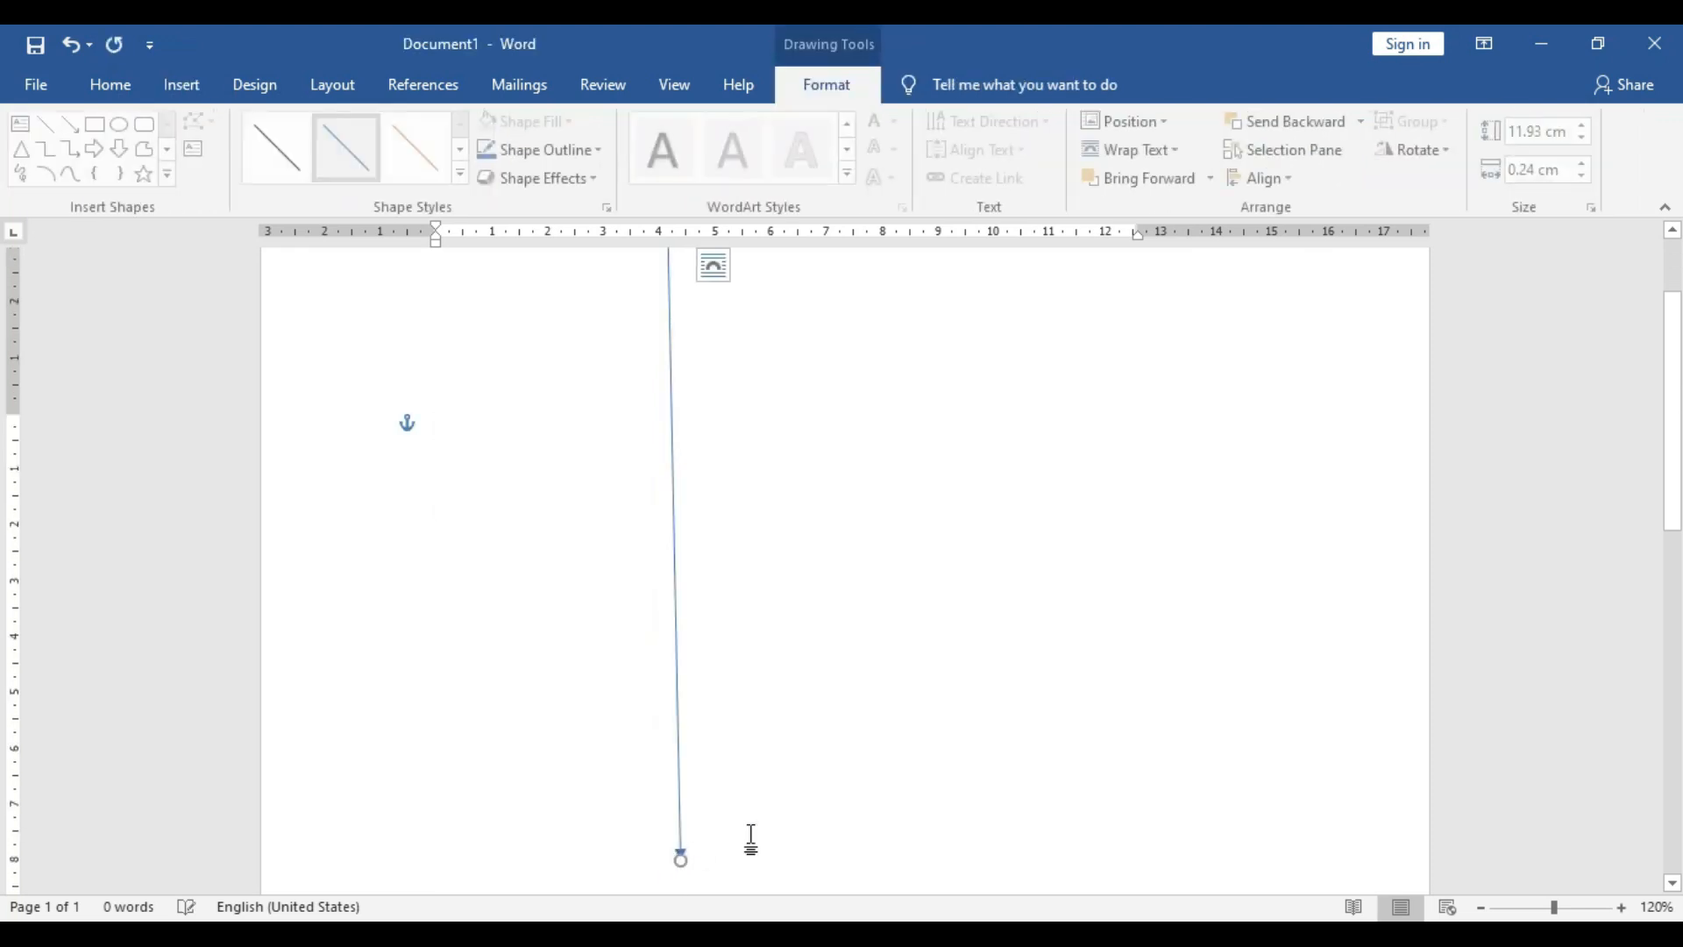
- Set the new vertical arrow's outline weight to 6 pt
click(667, 406)
click(600, 153)
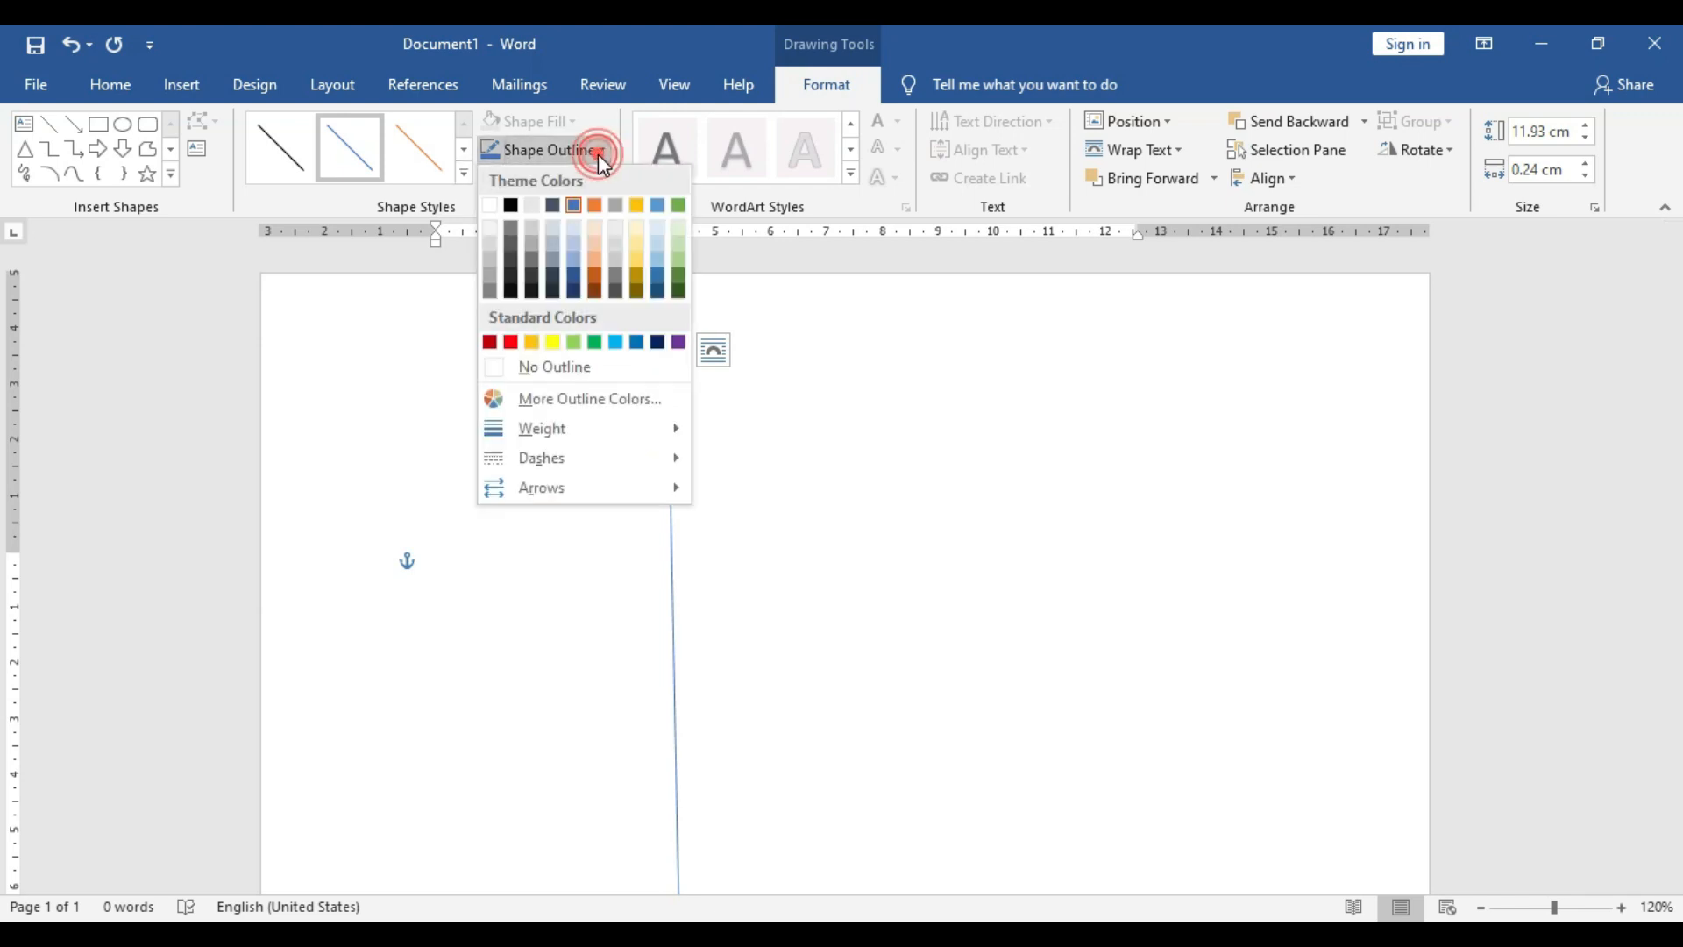
mouse_move(595, 429)
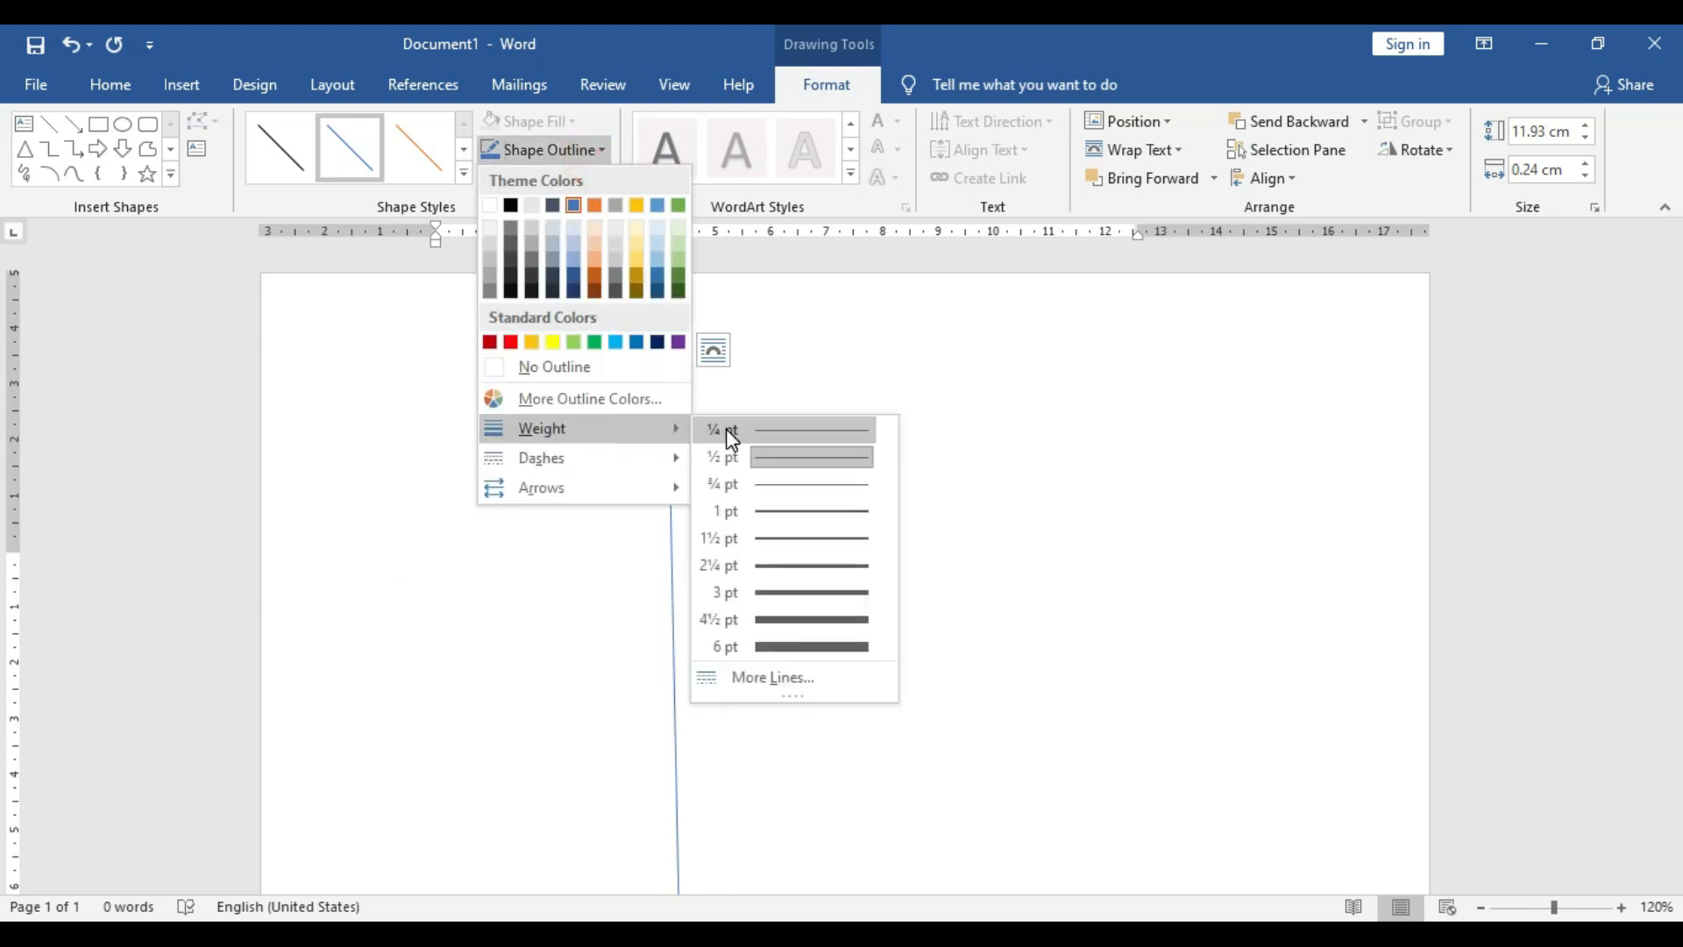
click(808, 649)
scroll(725, 613, down, 8)
click(678, 502)
scroll(680, 508, up, 8)
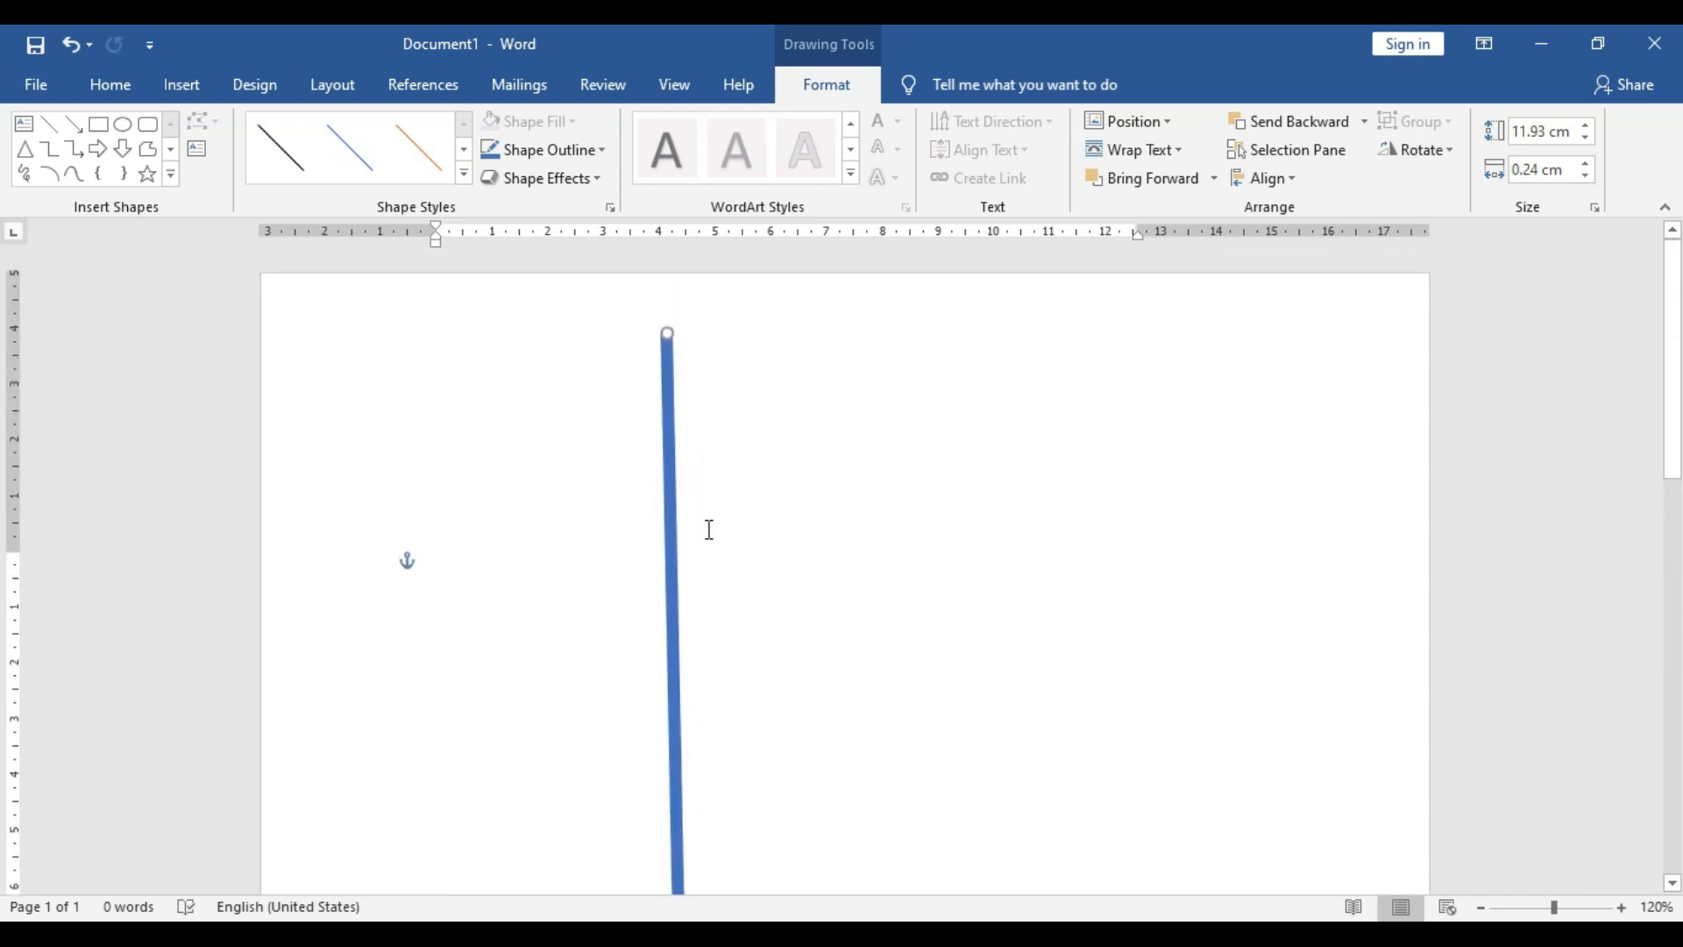
click(886, 450)
- Place the cursor on the page and type 'SFSF' as placeholder text
double_click(396, 443)
click(492, 496)
text(SFSF)
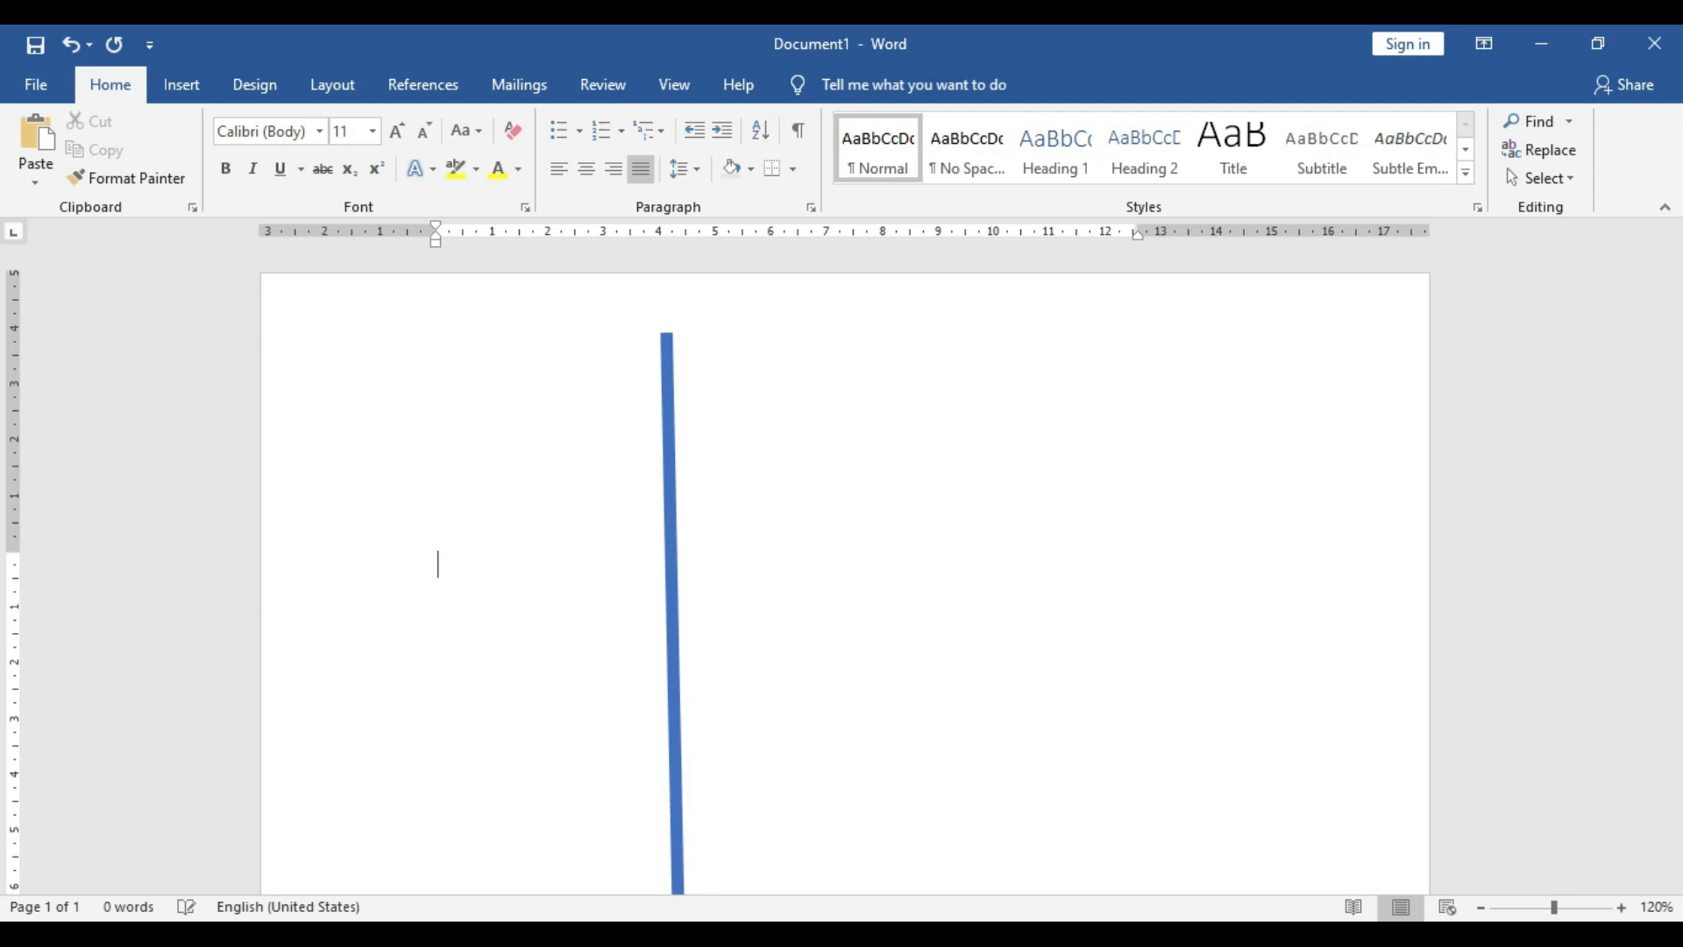
- Type a name line, indent the text right with the ruler, and move the blue line left of it
click(868, 388)
text(n Mukhta)
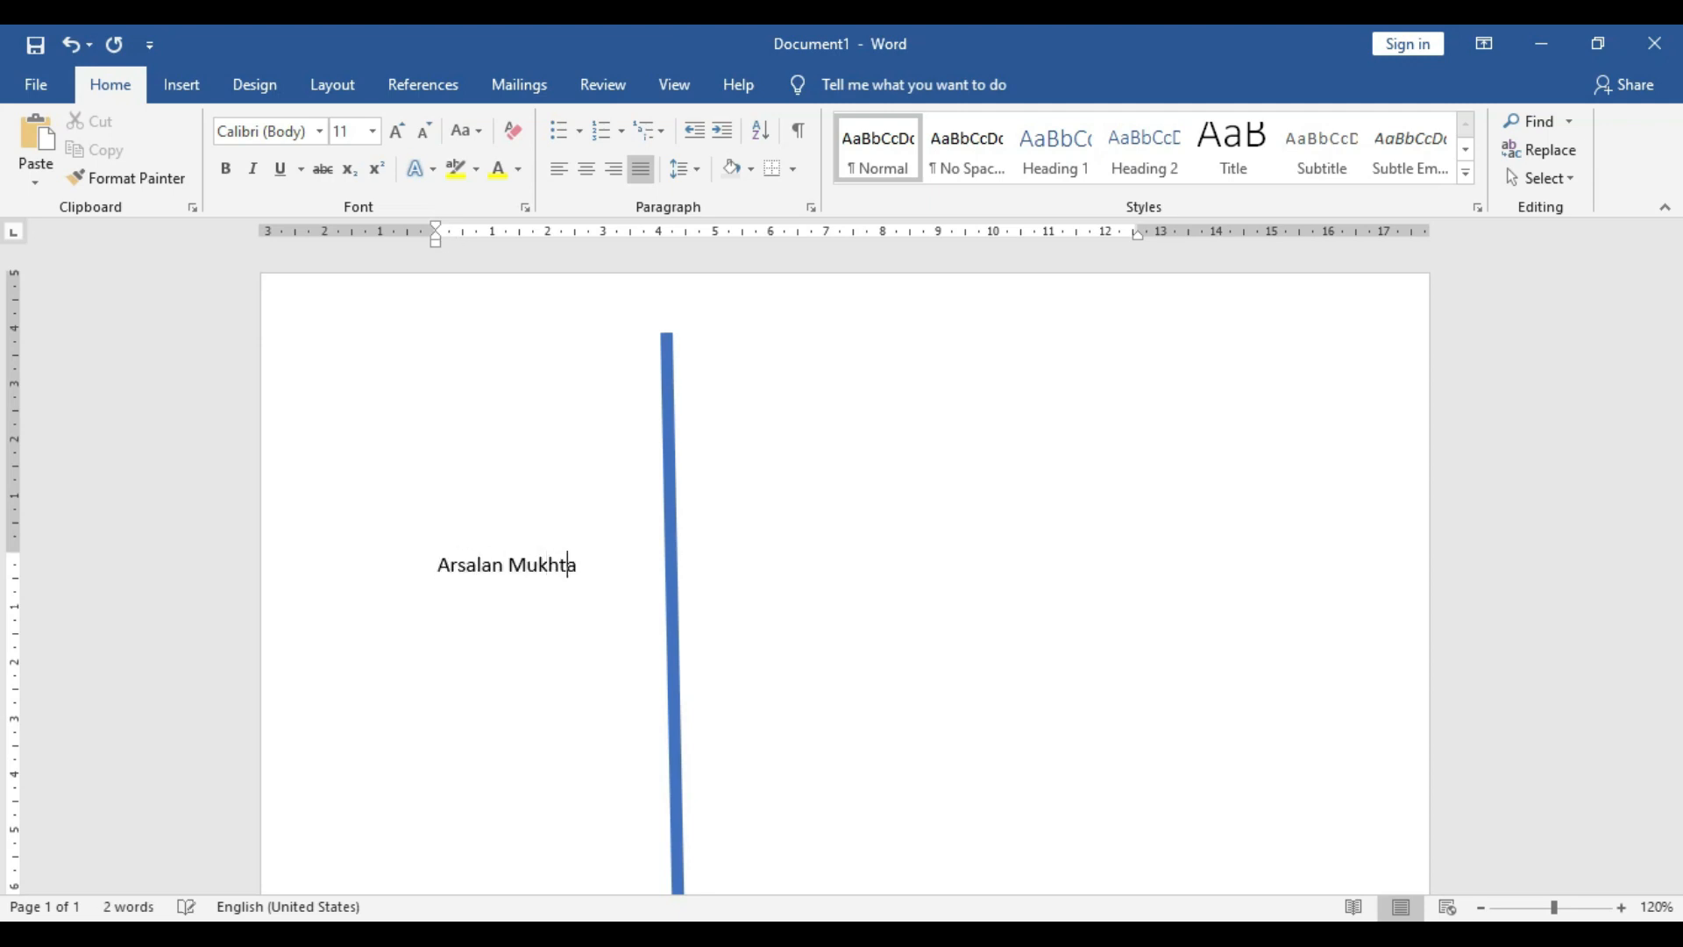
text(r)
drag(433, 230, 691, 232)
drag(921, 406, 612, 393)
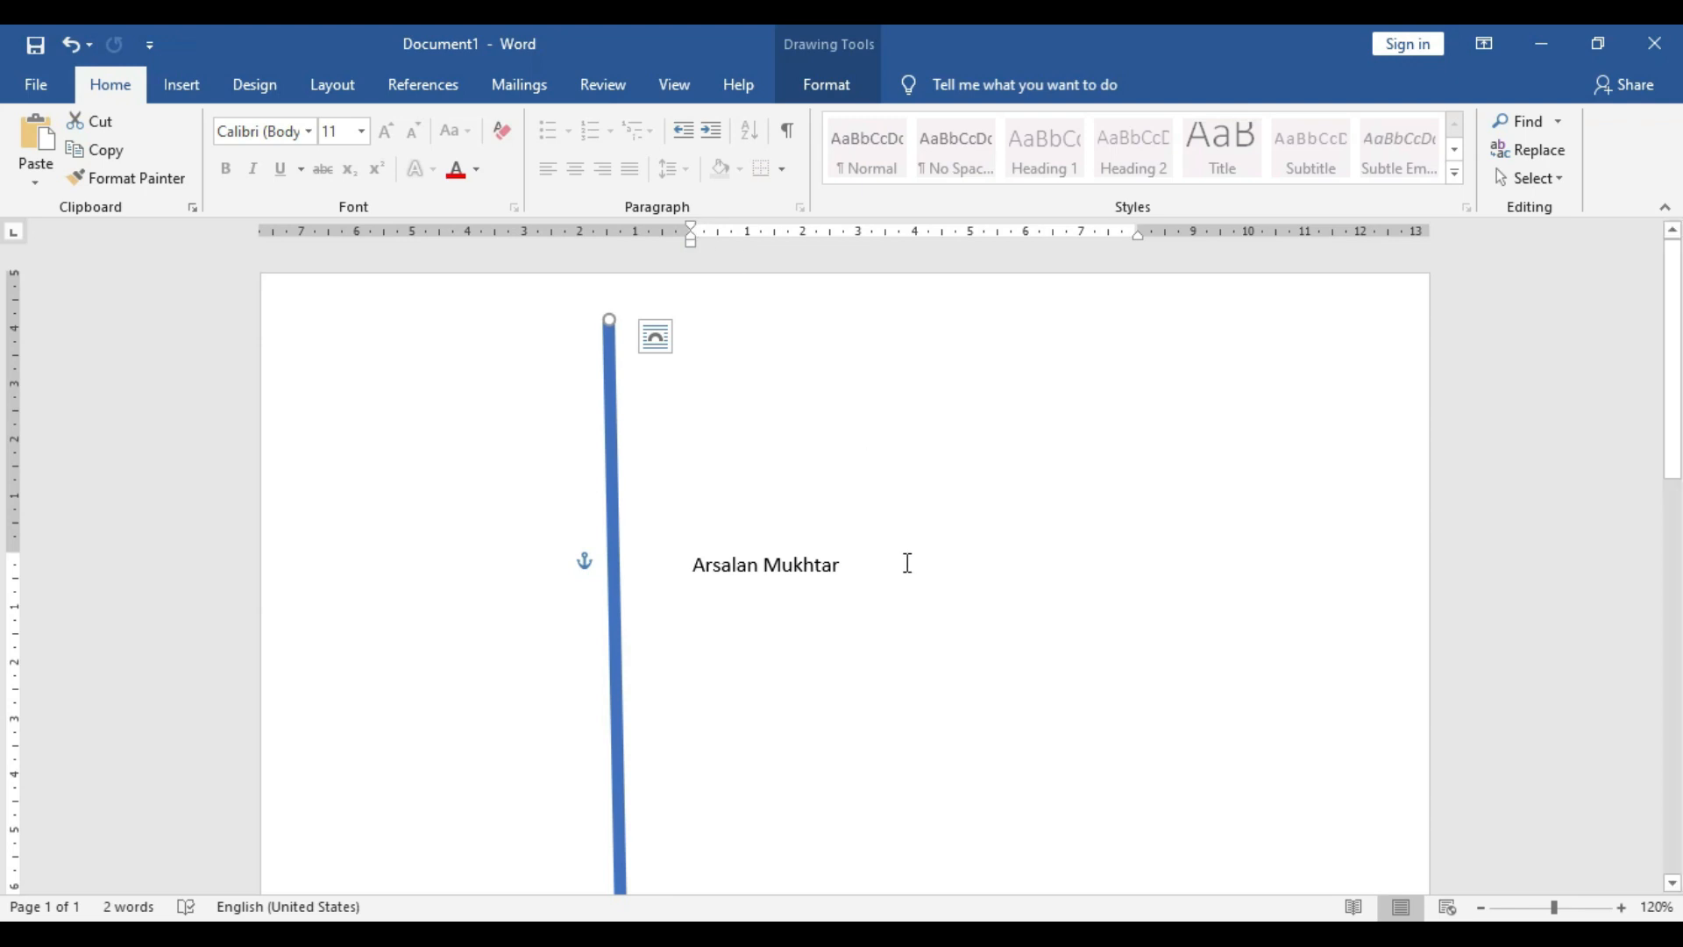
click(901, 563)
drag(693, 229, 815, 235)
mouse_move(740, 365)
mouse_down()
mouse_move(694, 327)
mouse_move(706, 357)
mouse_up()
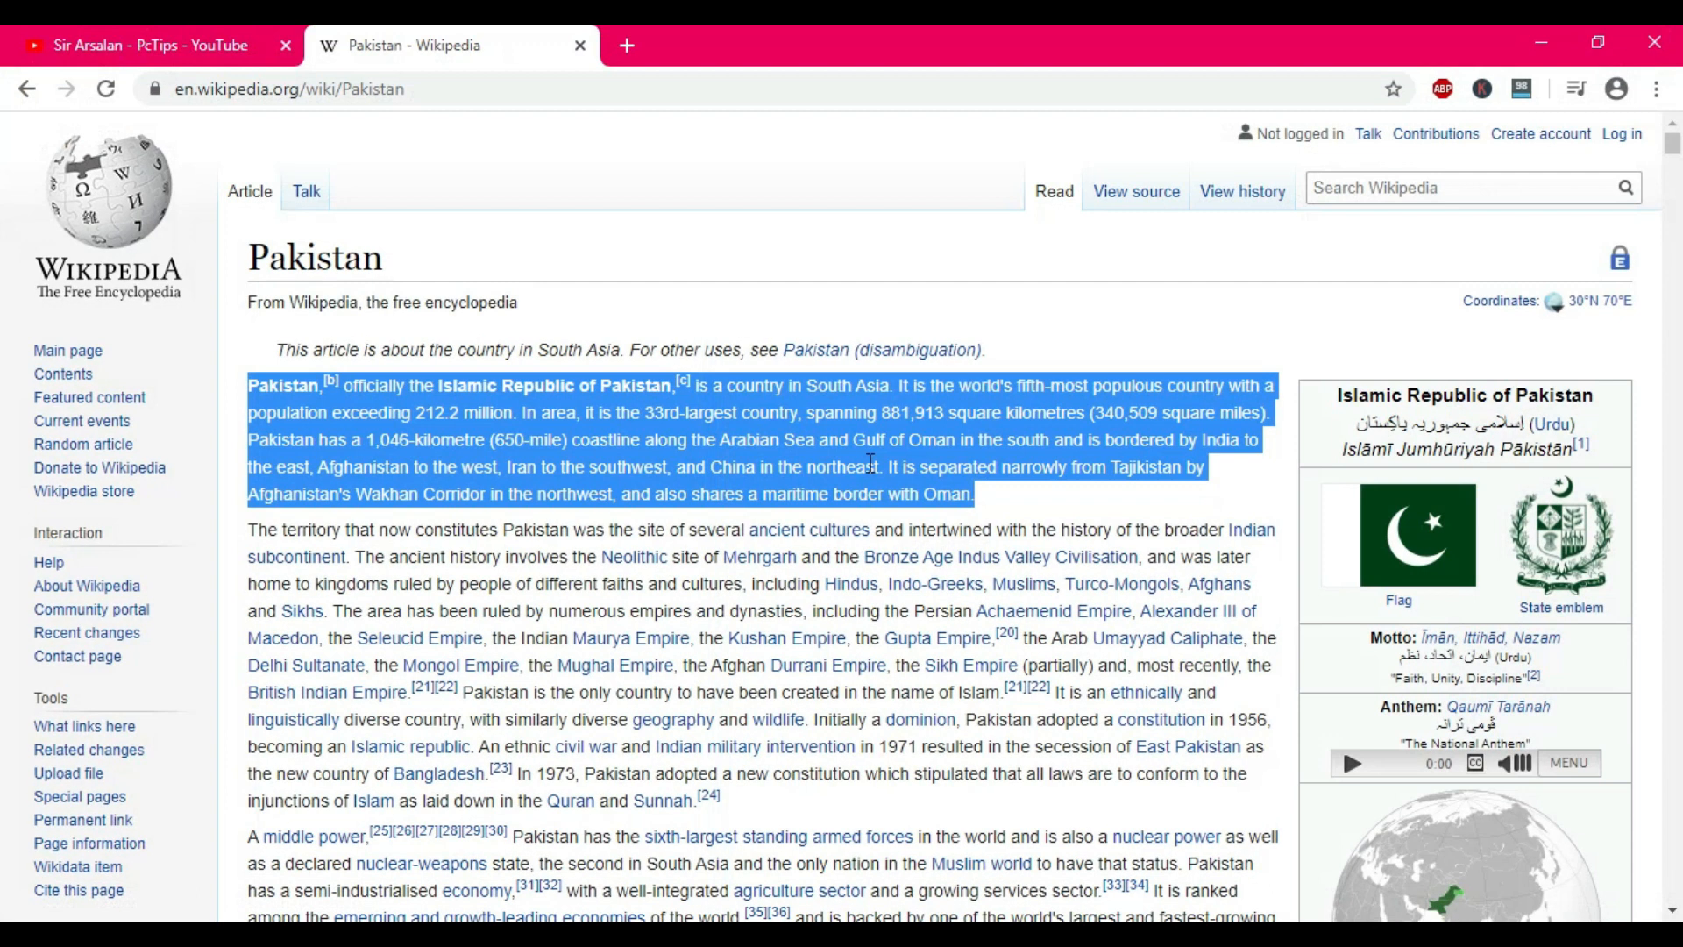
- Copy Wikipedia's Pakistan intro paragraph, then delete the placeholder name line in Word
right_click(877, 460)
click(929, 472)
key(alt+Tab)
triple_click(986, 568)
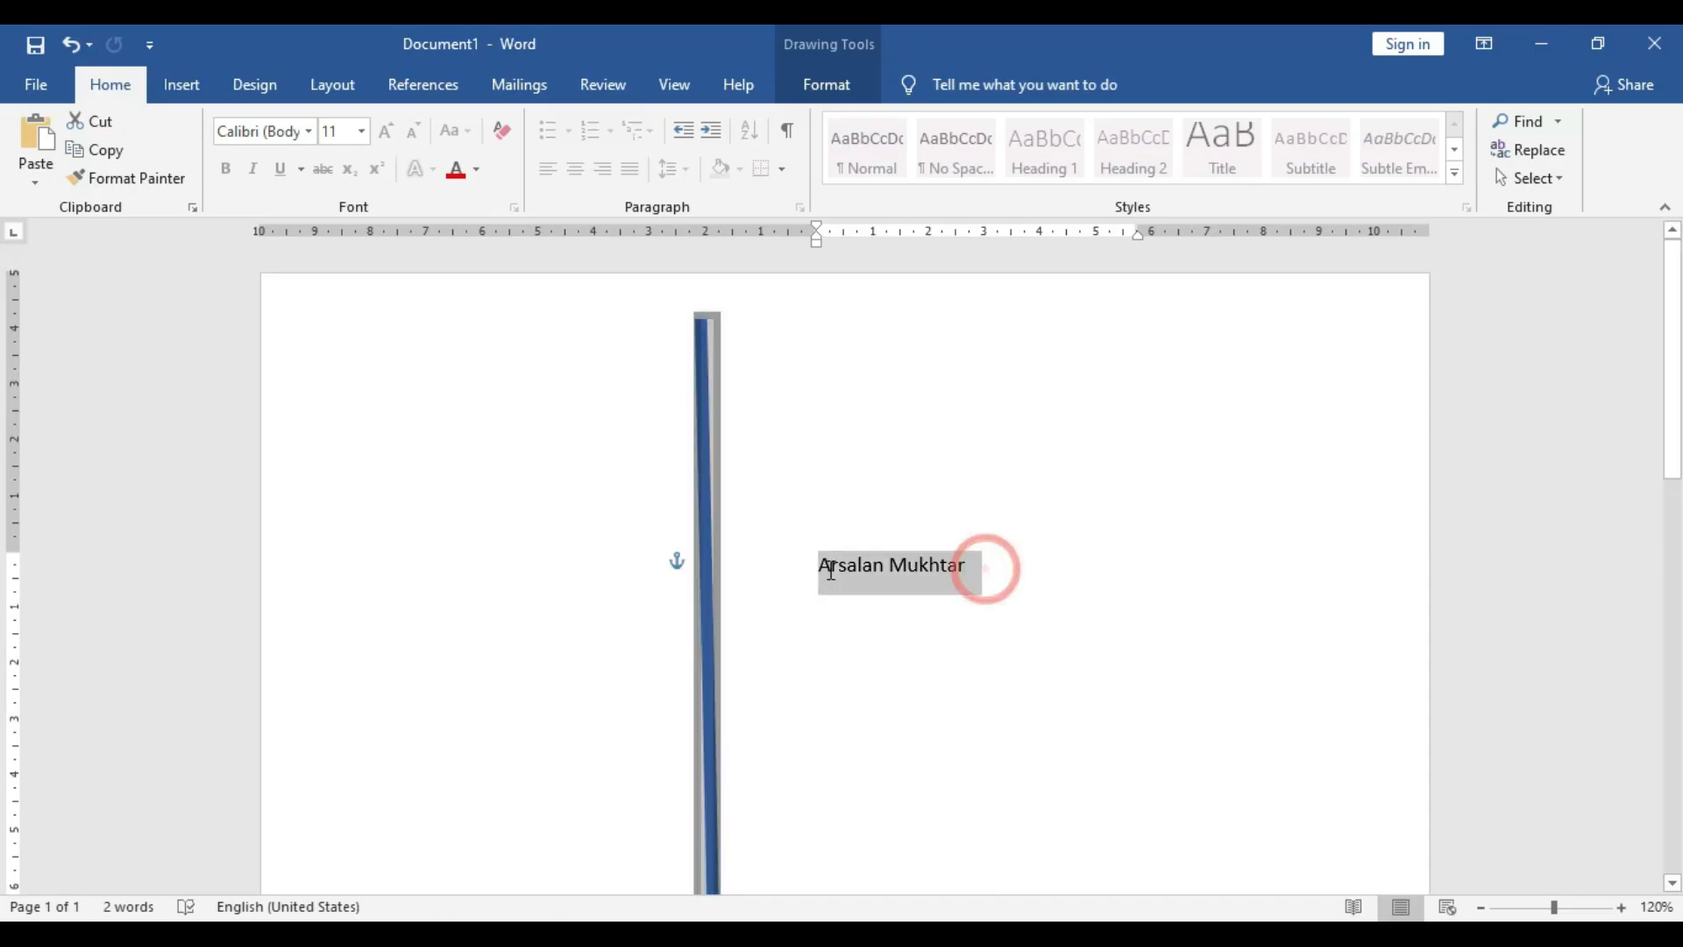
click(932, 561)
triple_click(873, 575)
key(Delete)
- Paste the Pakistan paragraph as plain text on the empty line and select it
right_click(891, 554)
click(1018, 658)
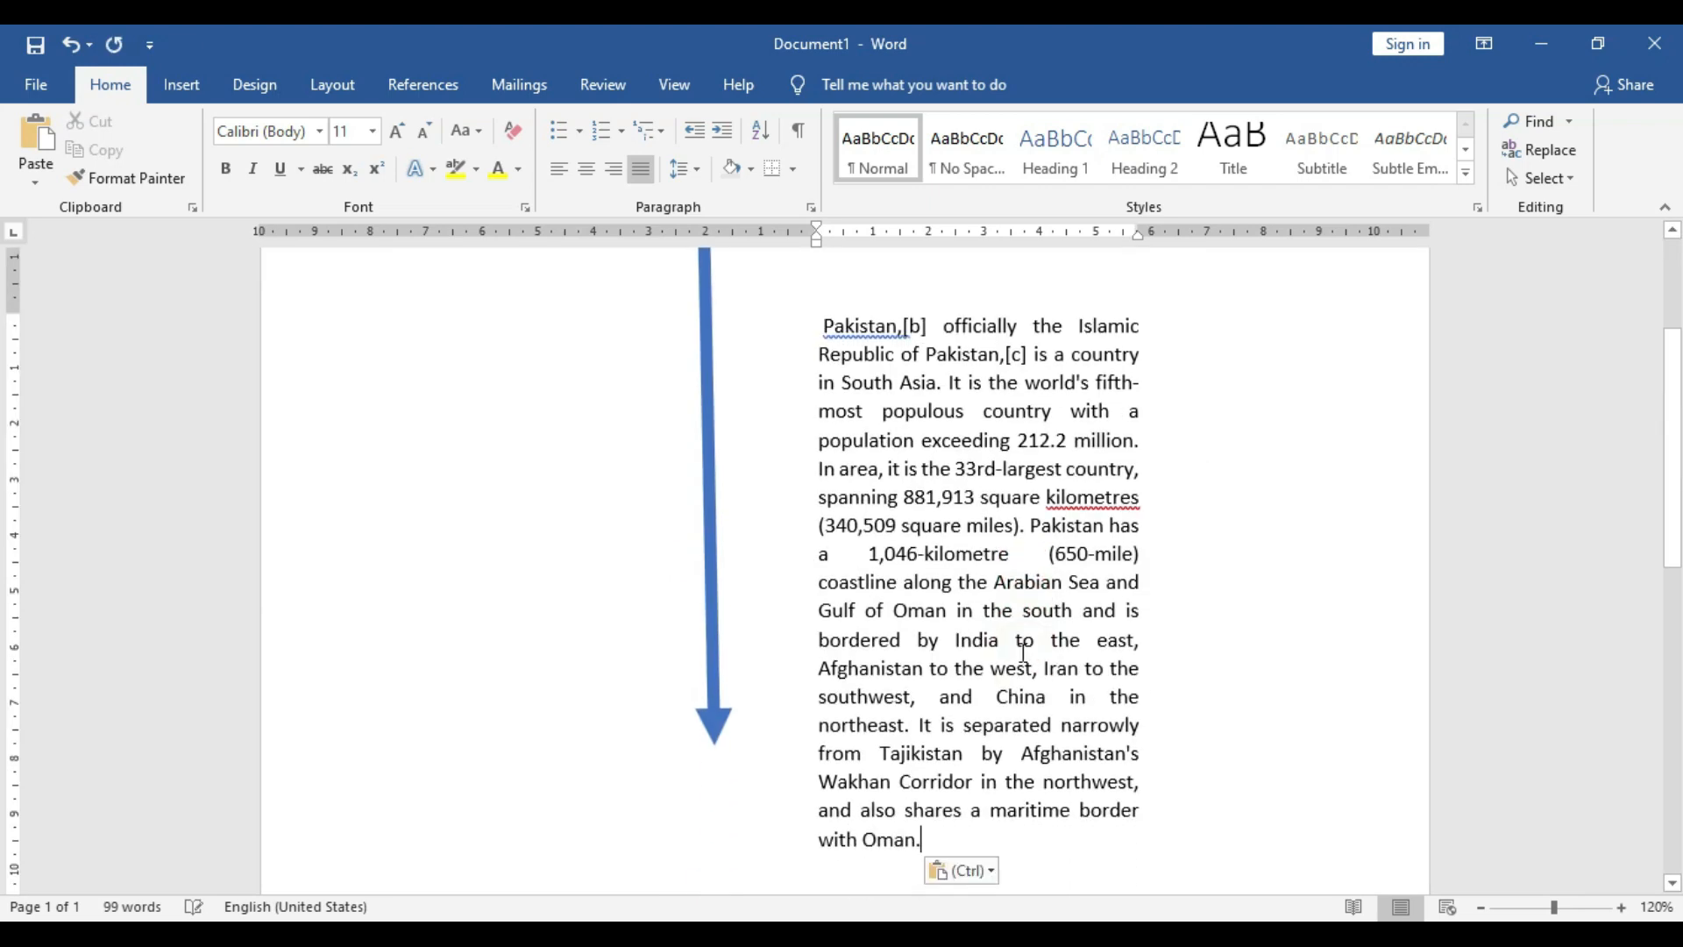
scroll(1023, 653, up, 4)
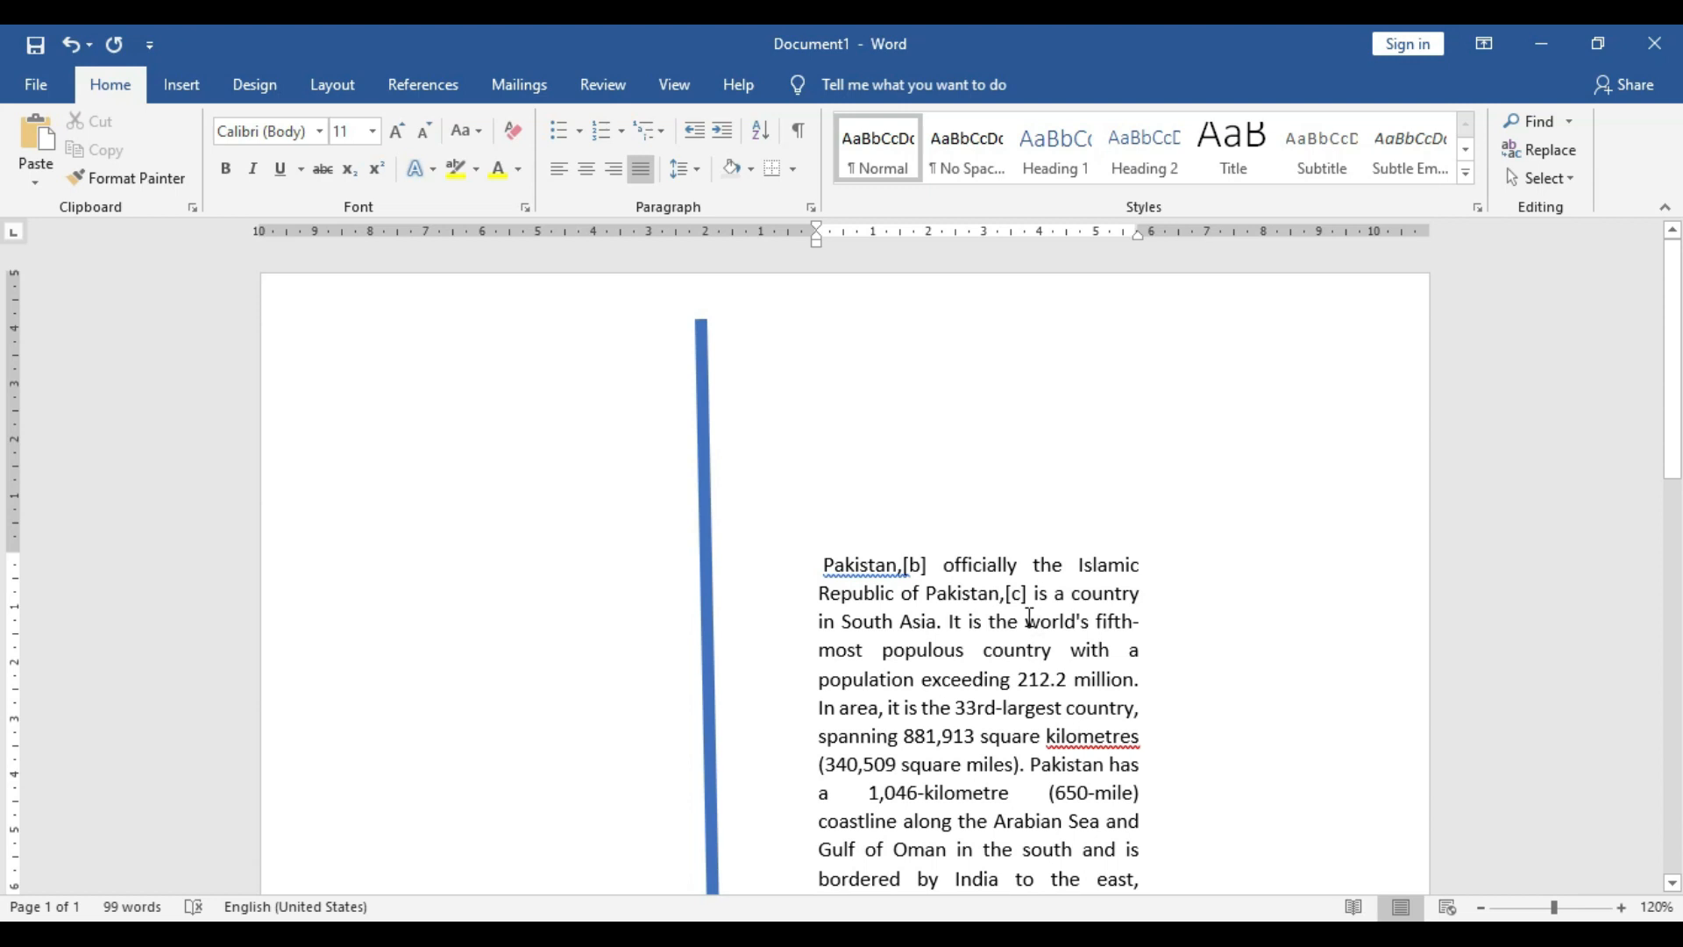
click(707, 398)
scroll(676, 290, down, 7)
drag(928, 659, 857, 331)
key(ctrl+c)
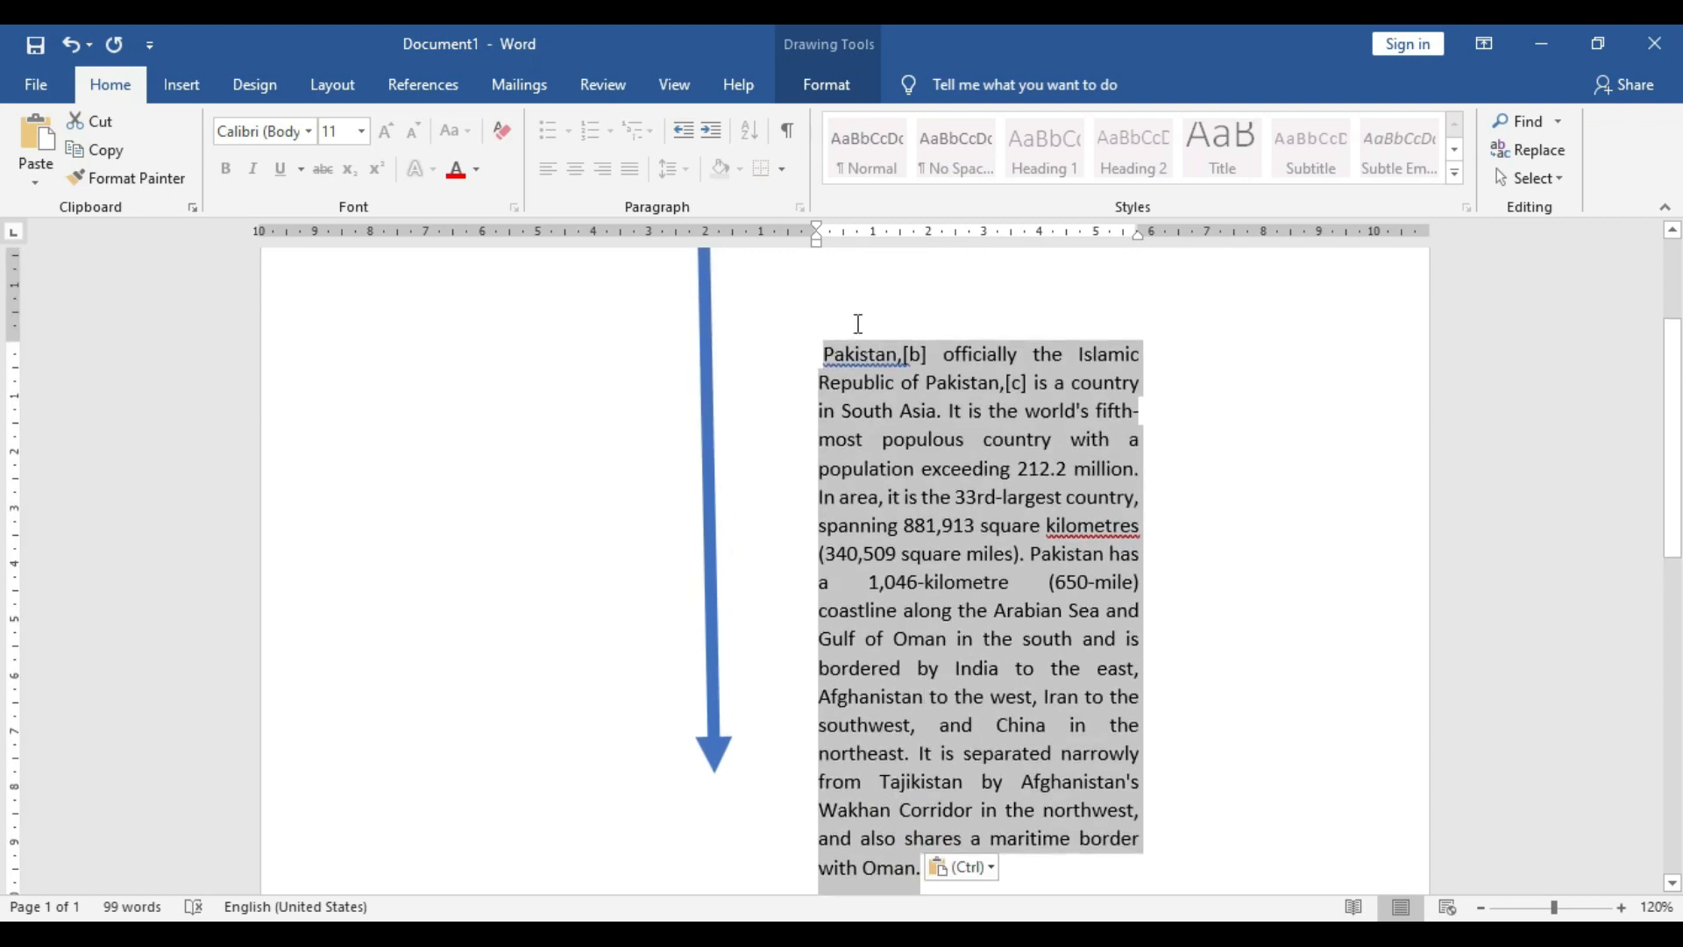
scroll(969, 564, down, 5)
scroll(969, 564, down, 1)
- Add a second copy of the Pakistan paragraph on a new line after 'with Oman.'
click(935, 593)
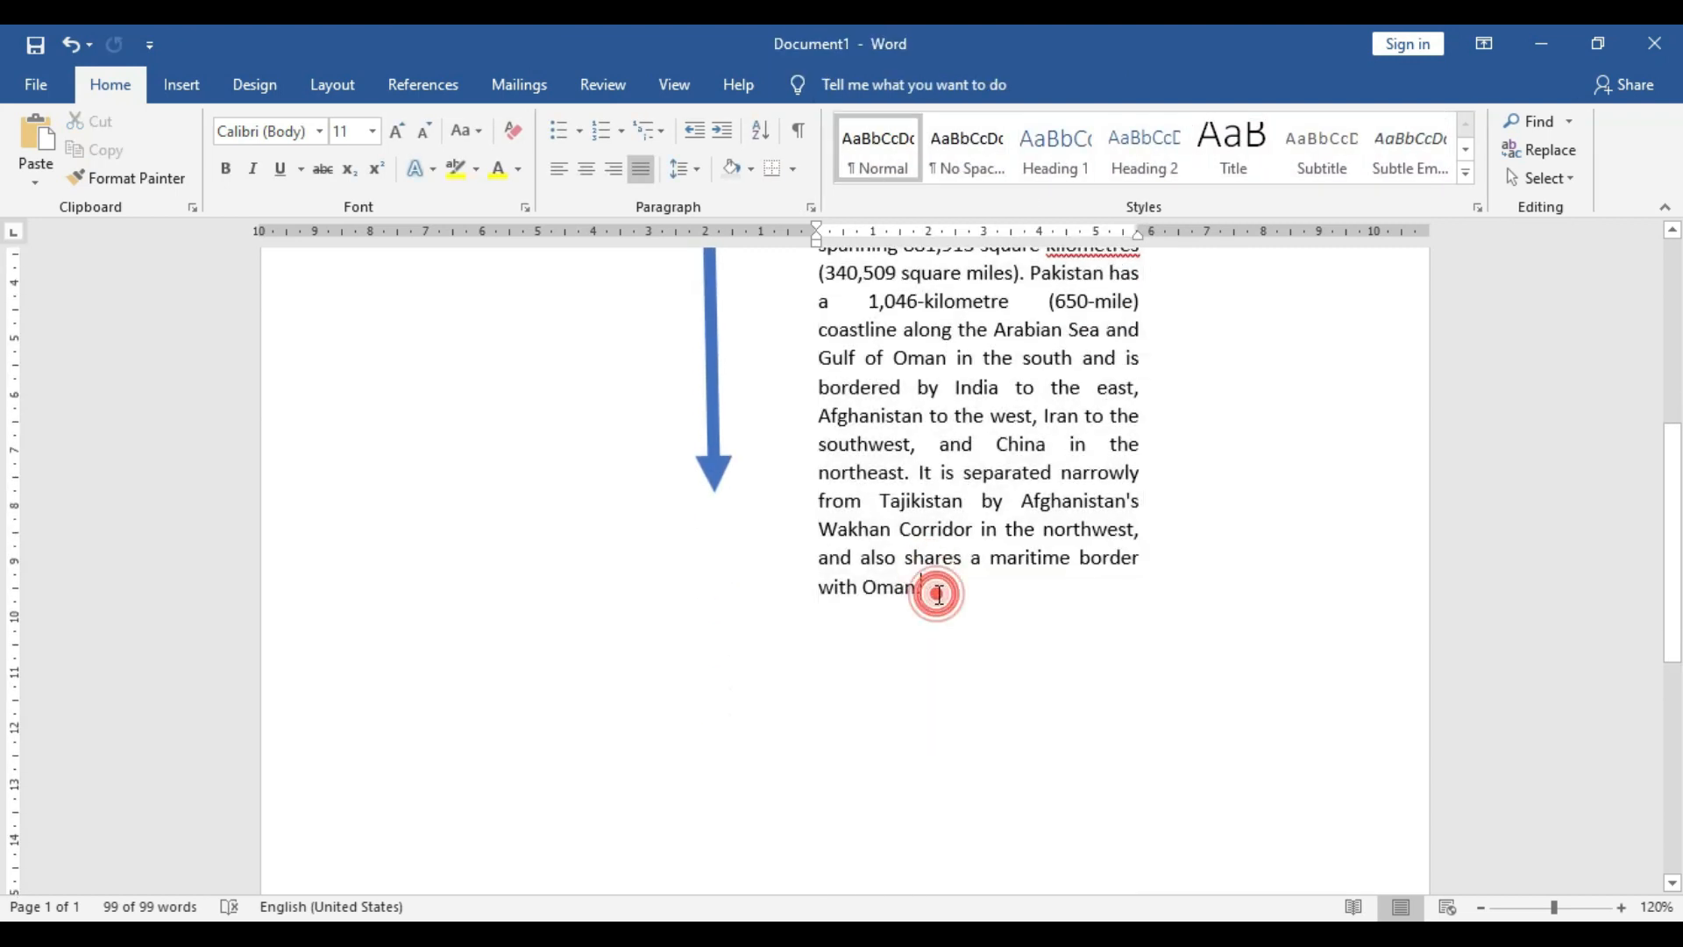
key(Return)
key(ctrl+v)
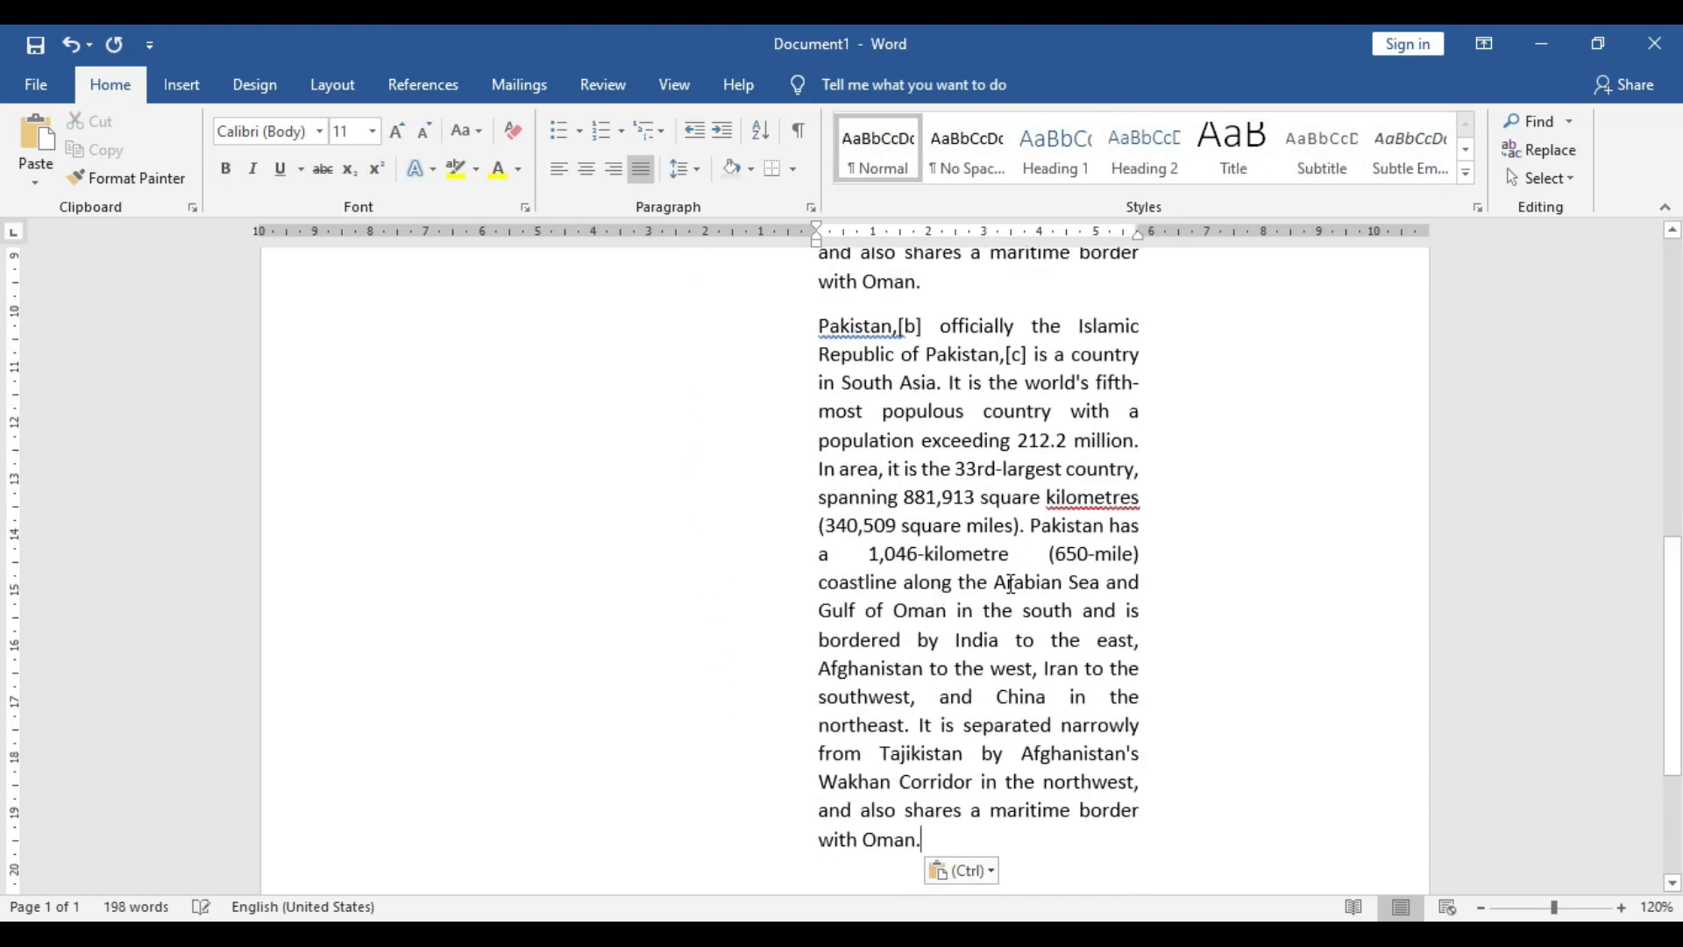
scroll(1011, 583, down, 3)
scroll(1011, 578, up, 2)
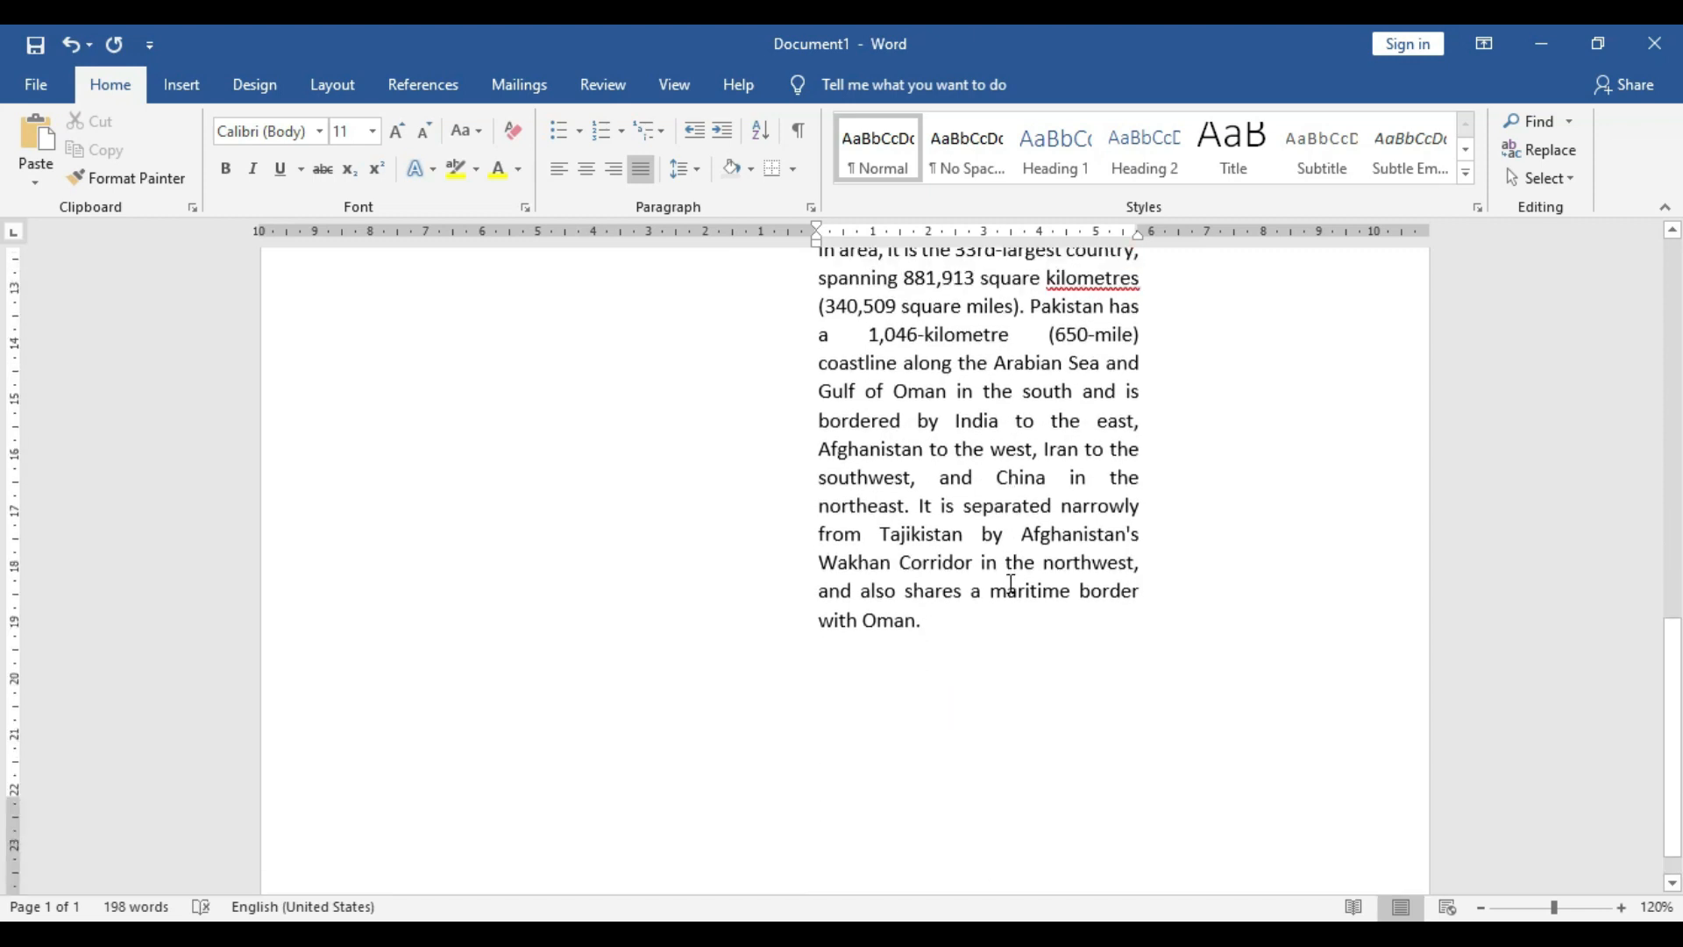
scroll(1011, 583, up, 7)
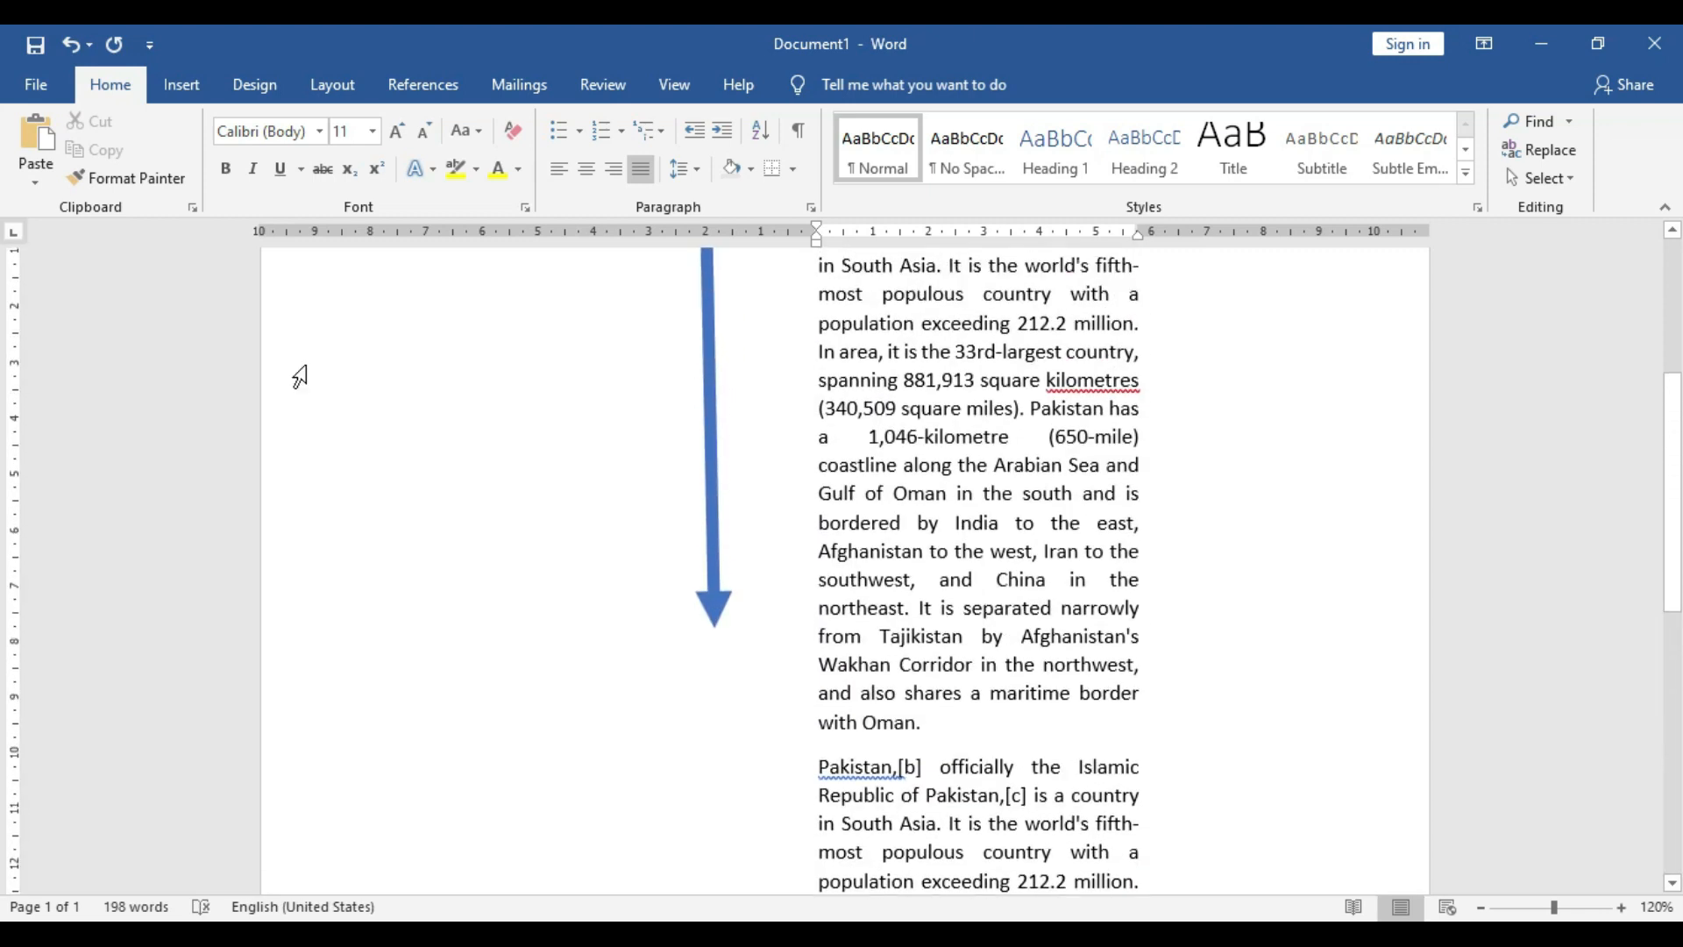
scroll(415, 355, up, 2)
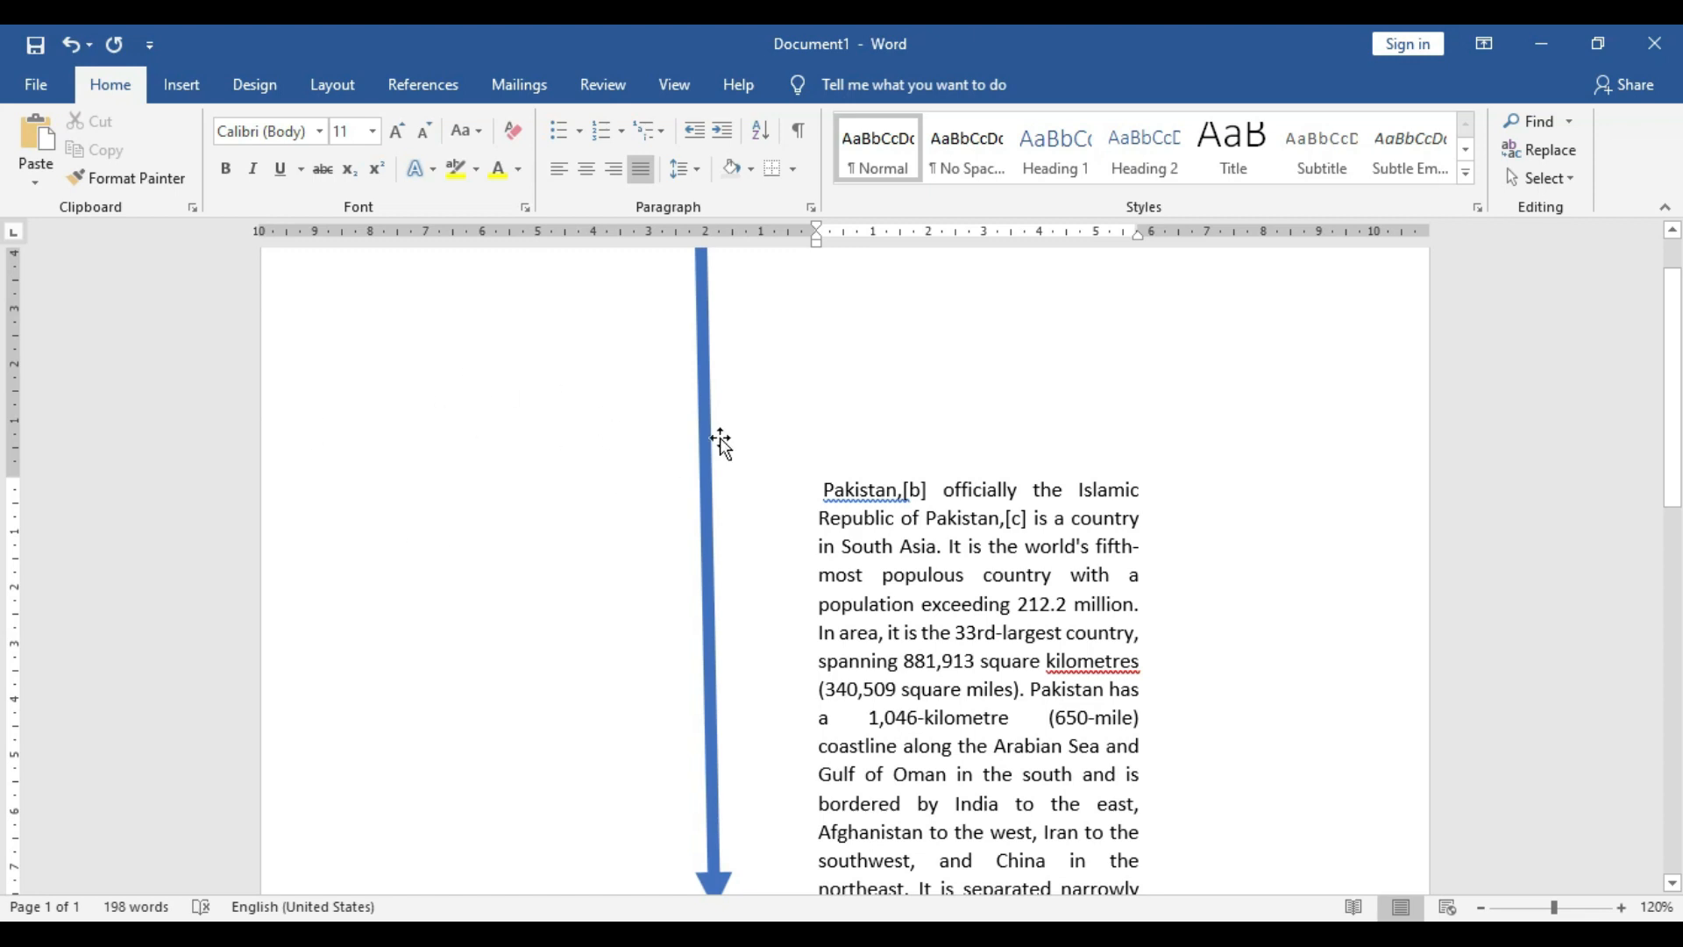
scroll(736, 564, down, 5)
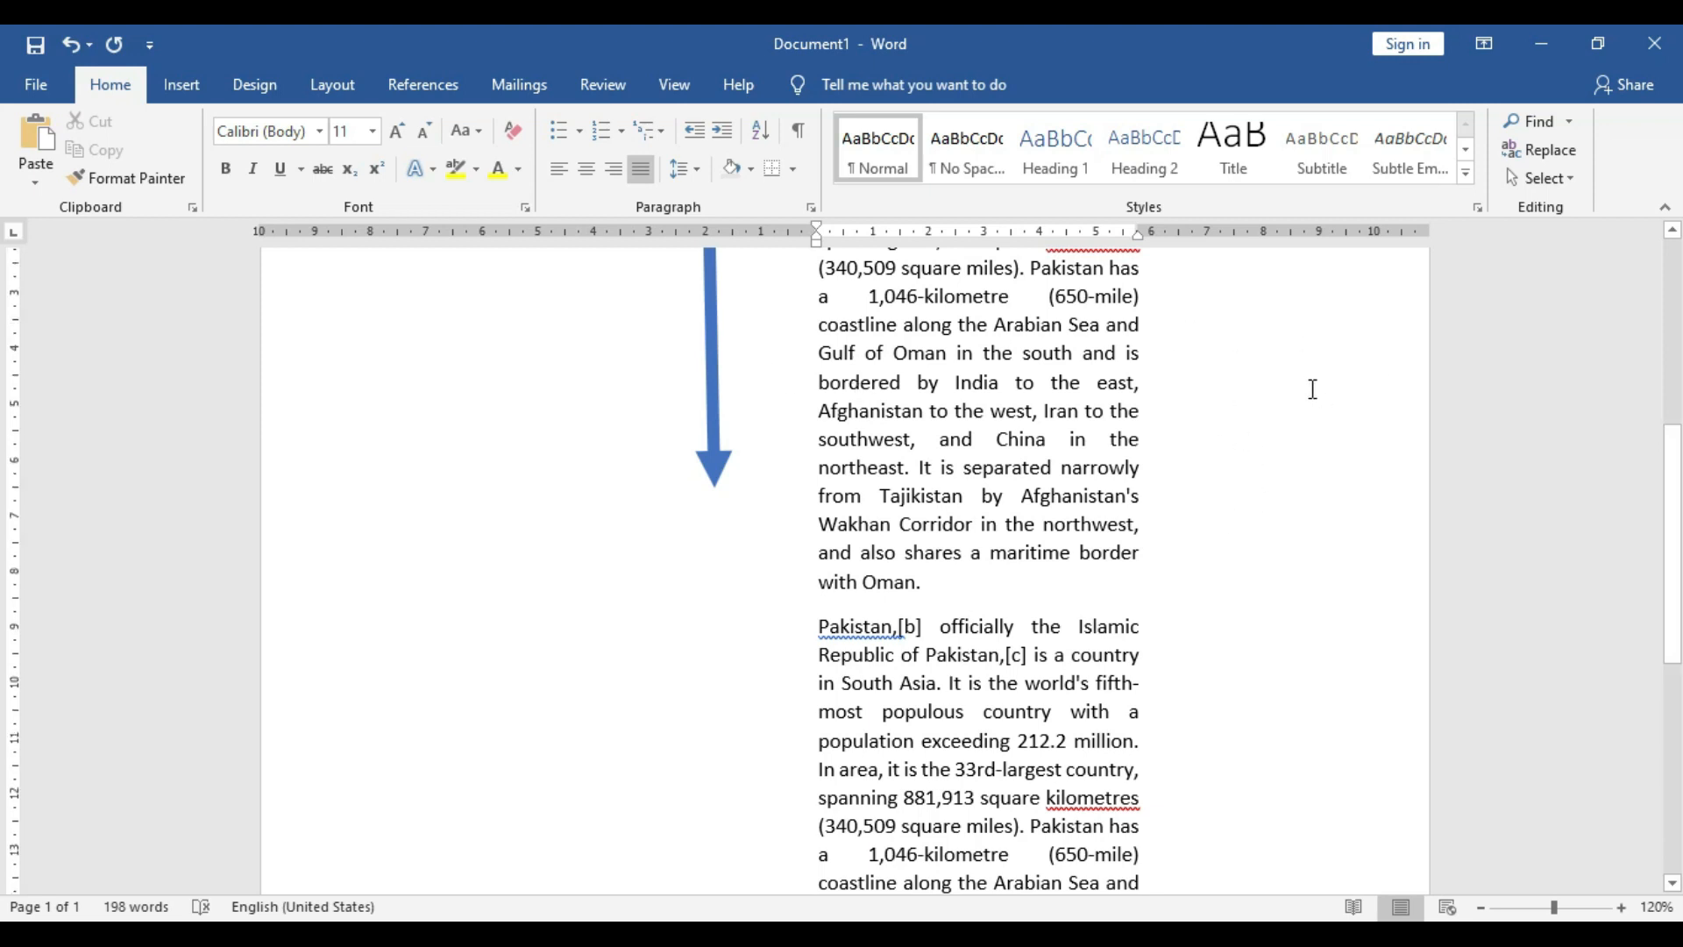
- Type stray letters 'ghghghgh' into the first Pakistan paragraph
scroll(1312, 387, up, 3)
click(1354, 380)
text(ghghghgh)
click(1413, 397)
click(1374, 419)
click(1359, 386)
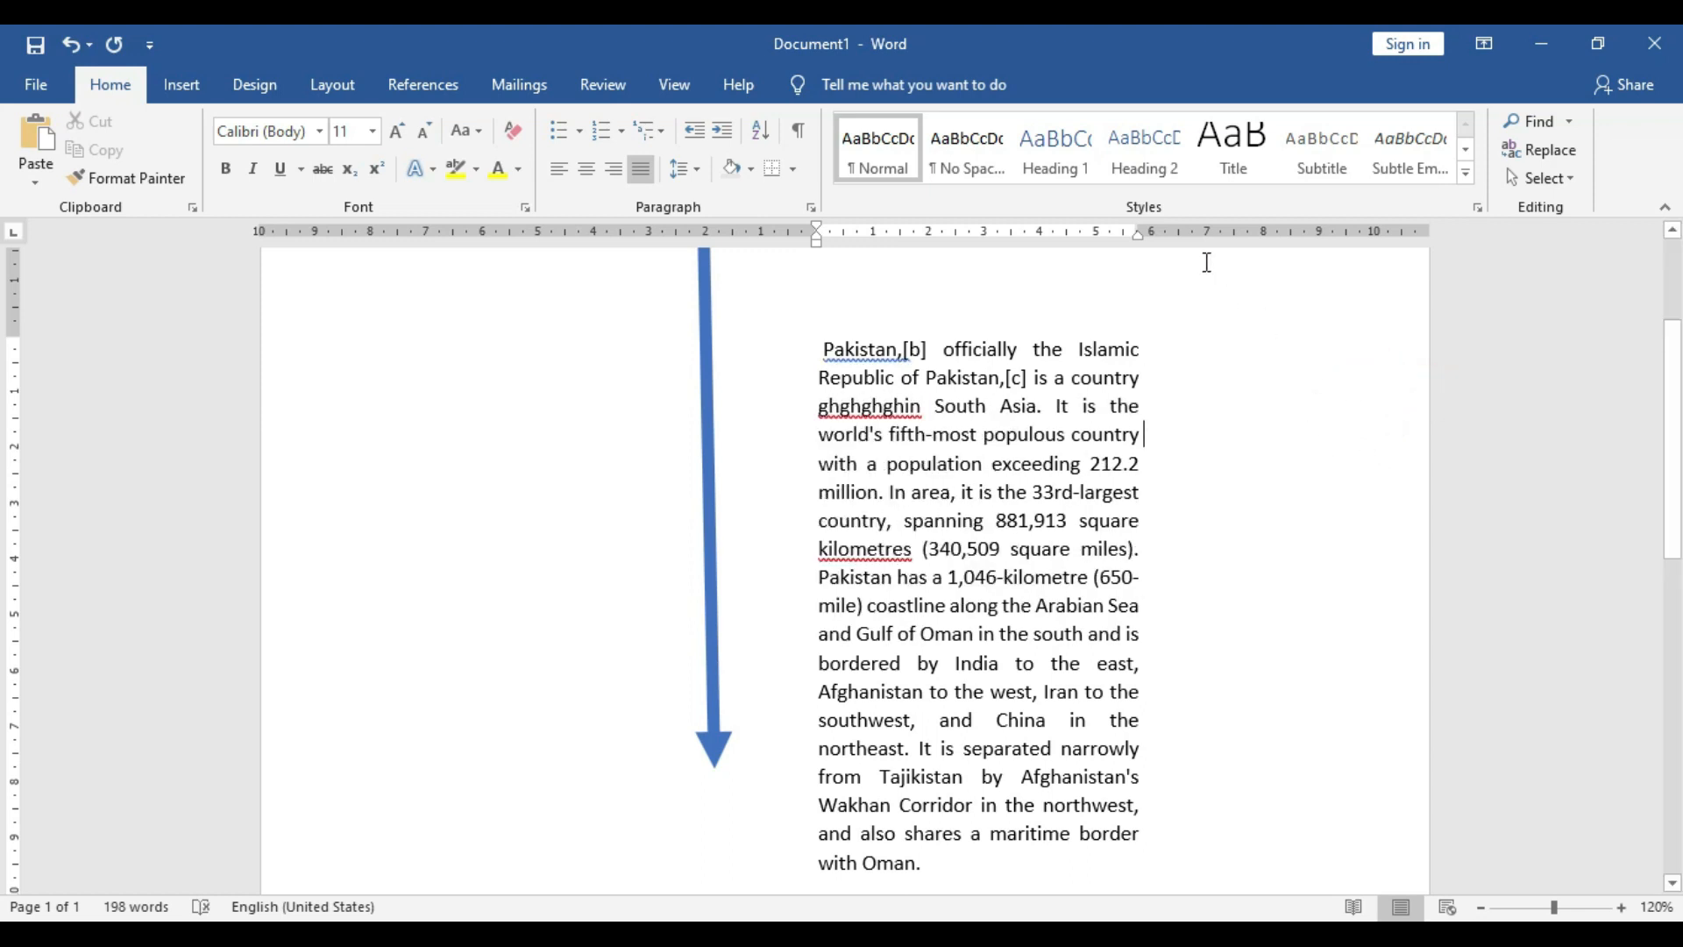
scroll(1229, 448, up, 3)
- Drag the right indent outward to widen the paragraph and move the top margin up
drag(1137, 230, 1327, 237)
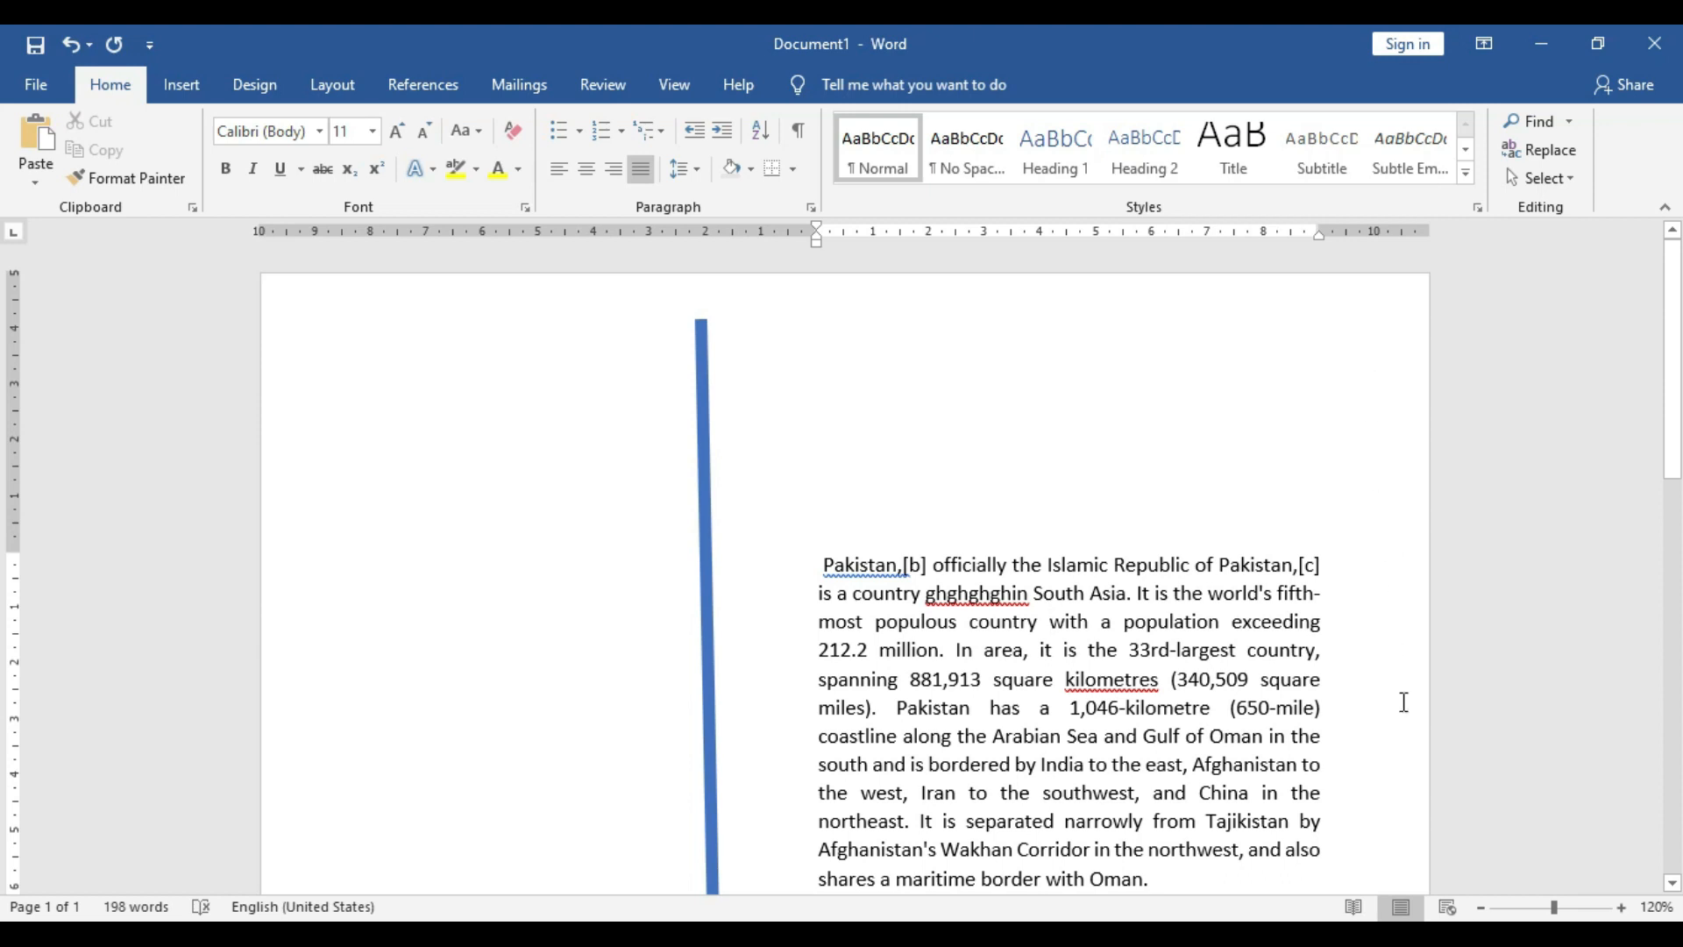
mouse_move(26, 551)
mouse_down()
mouse_move(43, 428)
mouse_move(40, 575)
mouse_up()
scroll(482, 613, down, 5)
- Delete the blue arrow, look over the document, then switch to sb-3.jpg in Photos
click(718, 548)
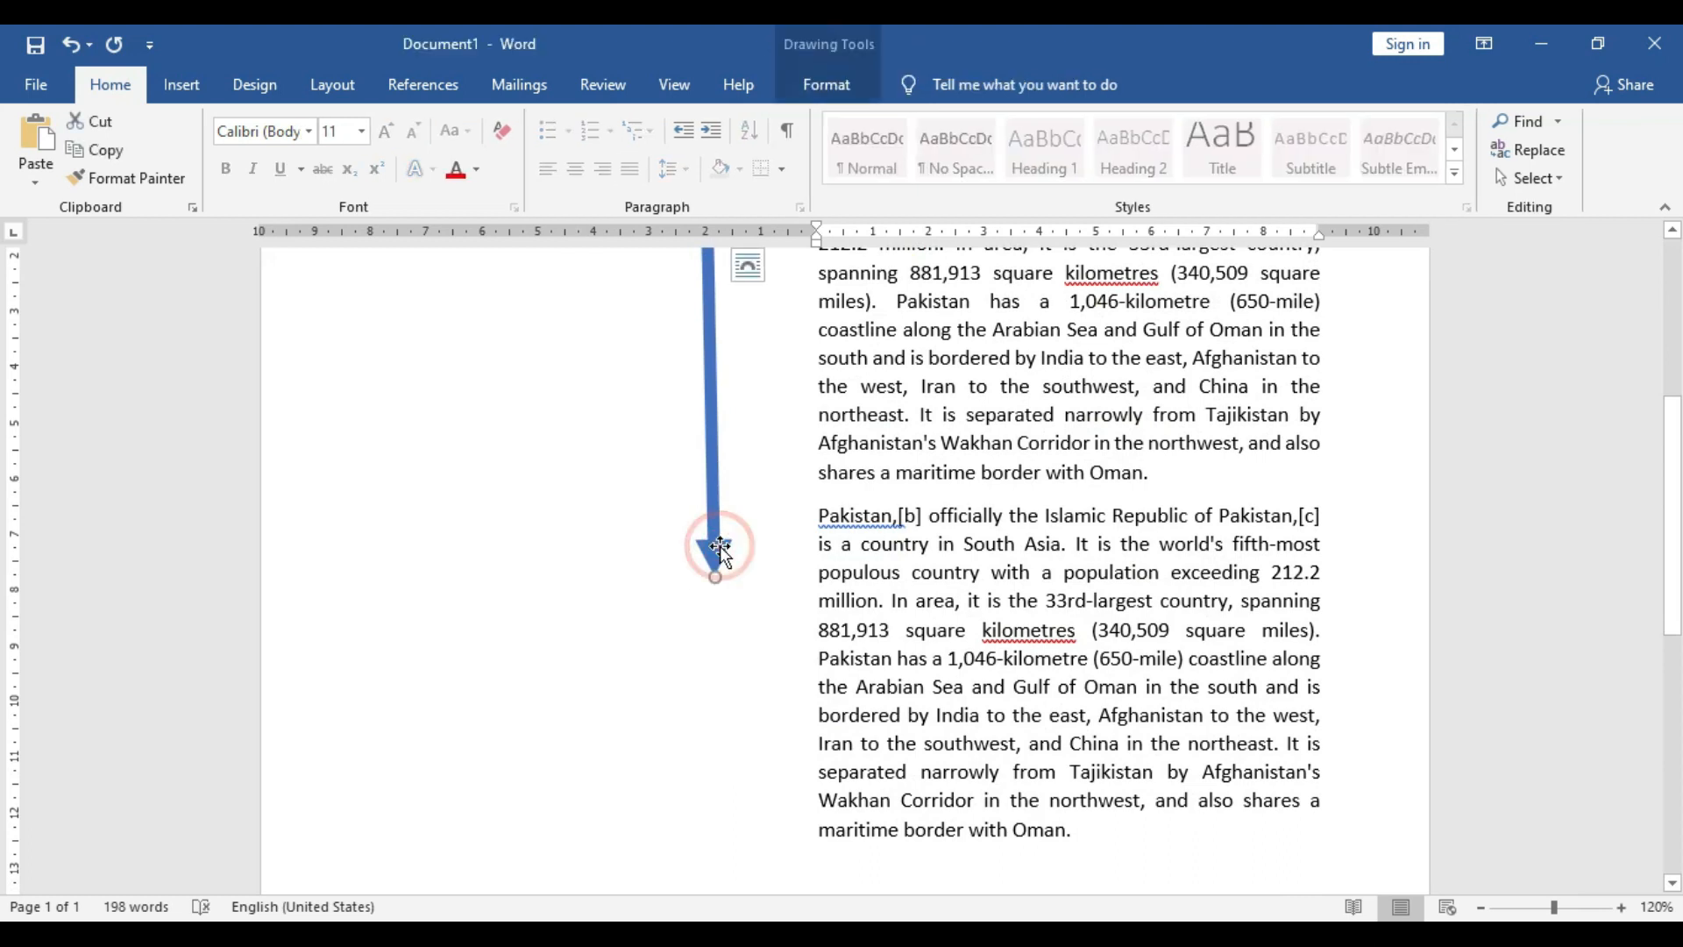
key(Delete)
scroll(780, 634, up, 5)
scroll(780, 634, up, 1)
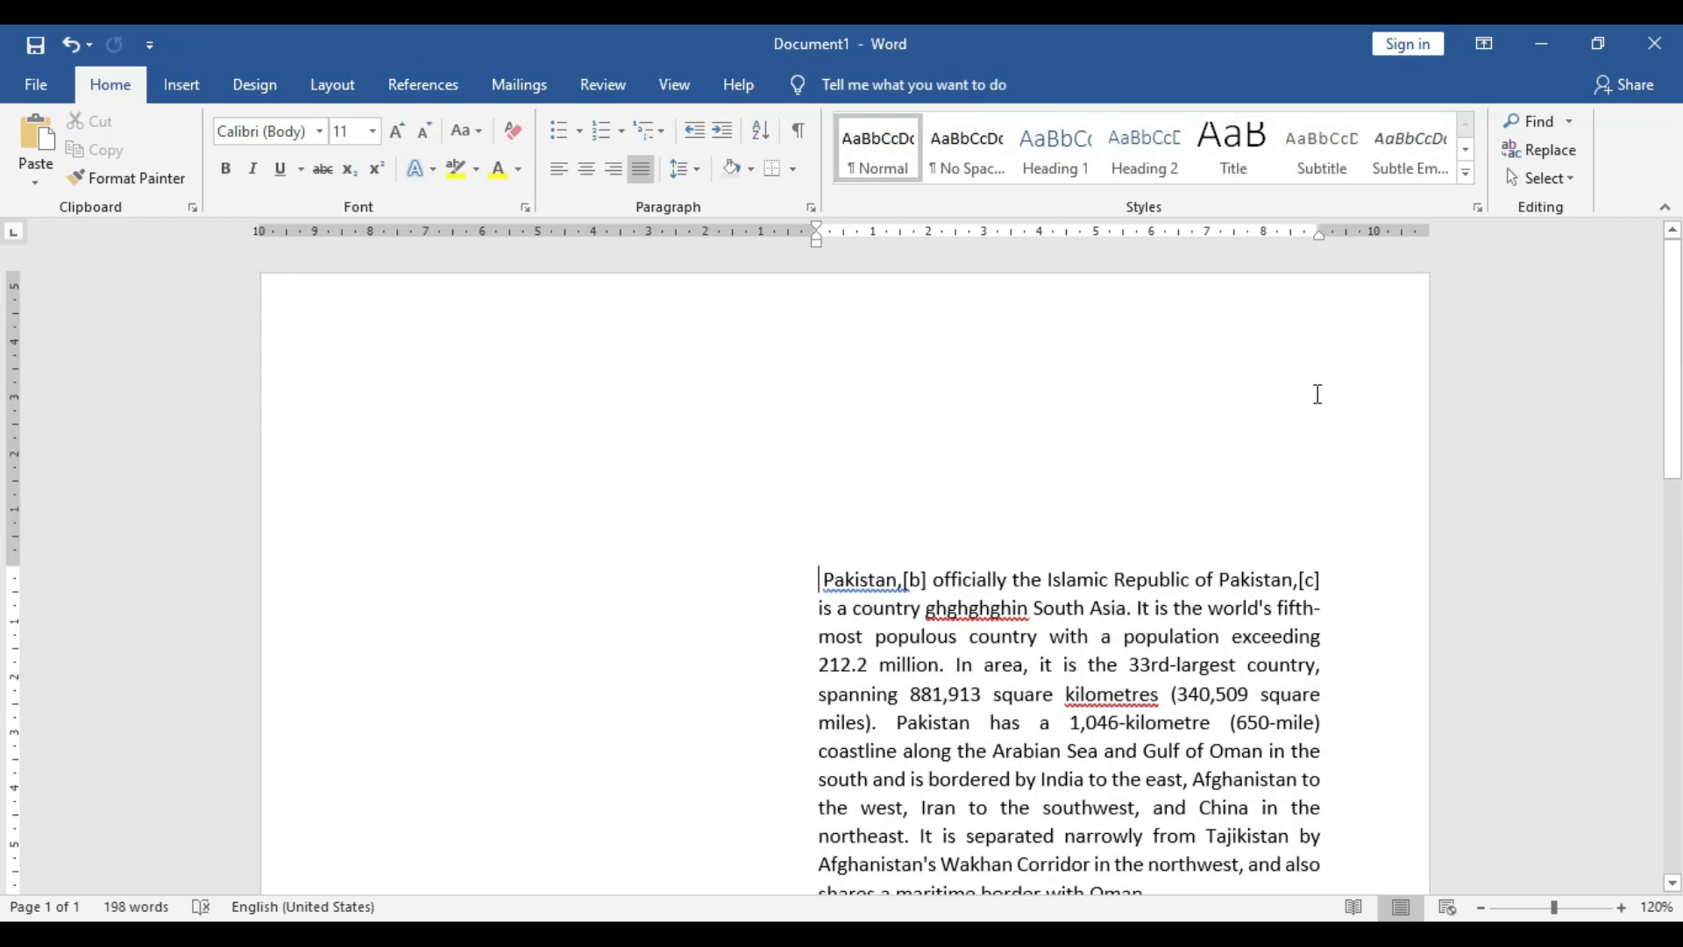
scroll(543, 438, down, 12)
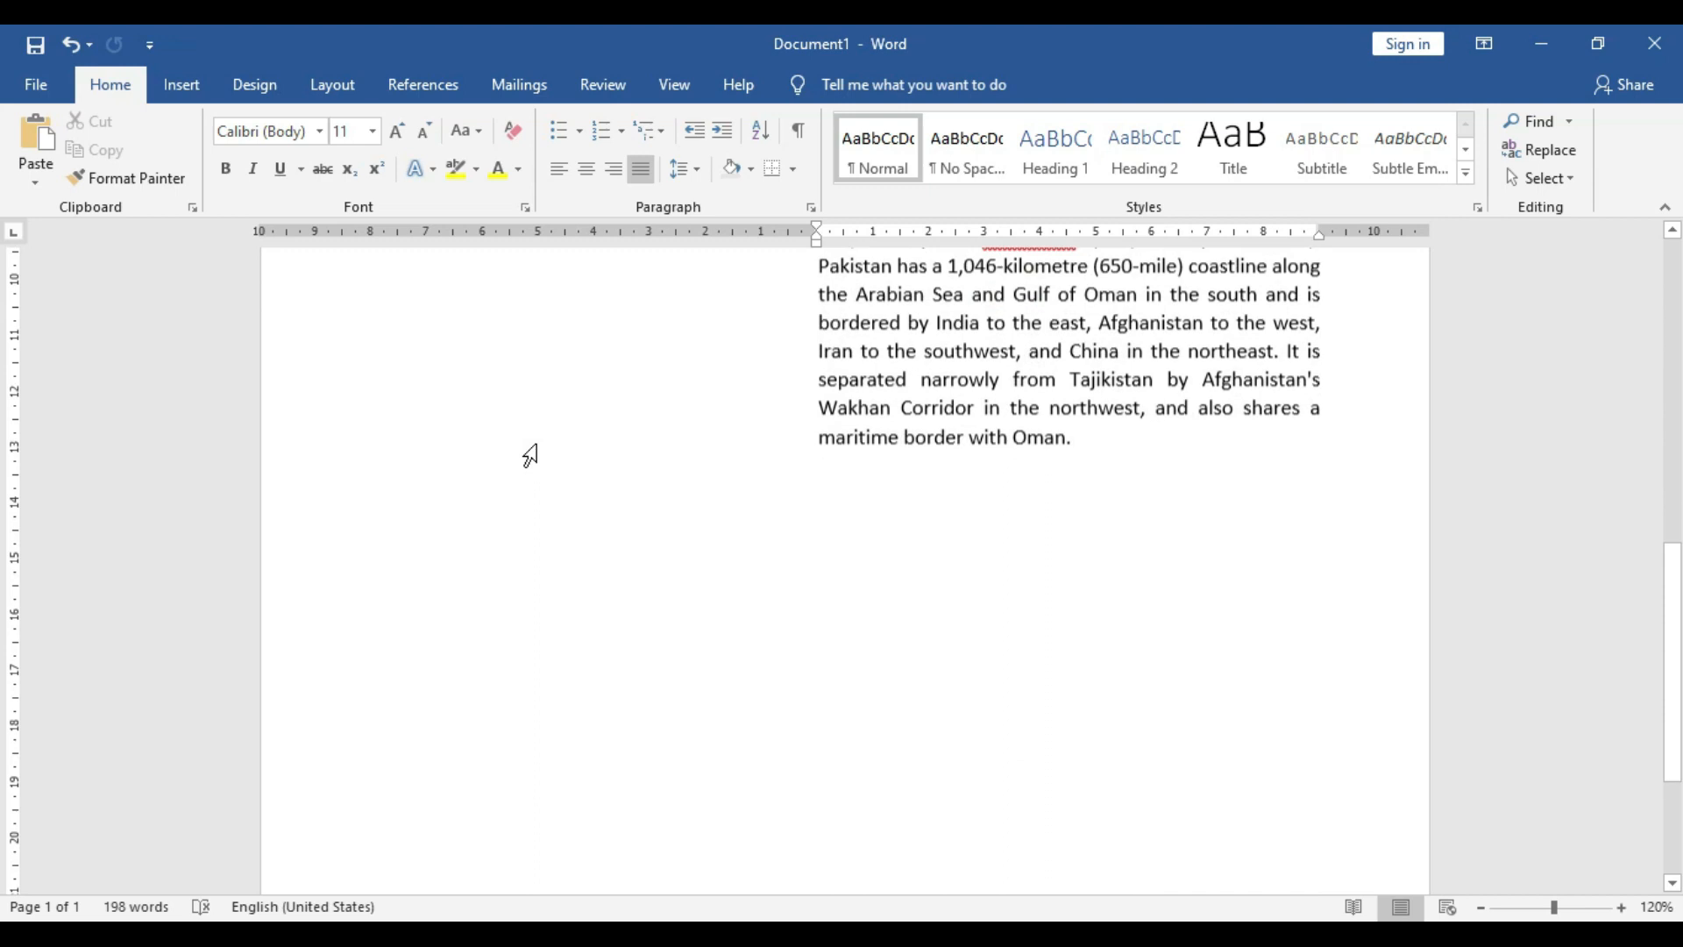
scroll(1188, 640, down, 2)
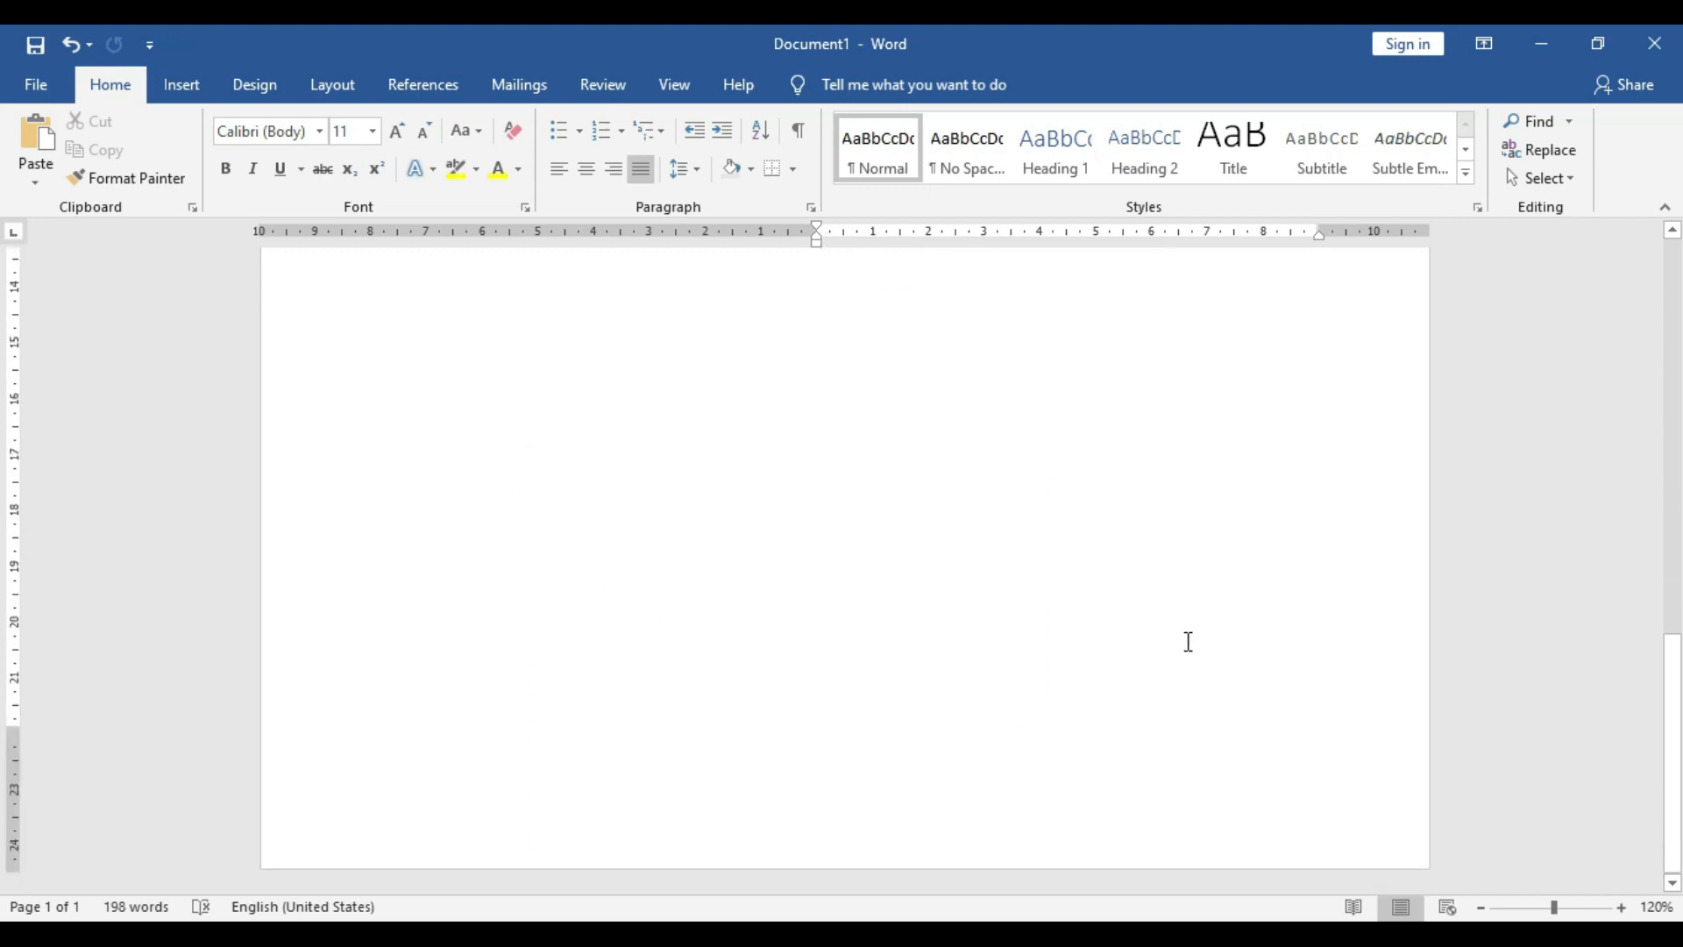
scroll(1188, 642, up, 12)
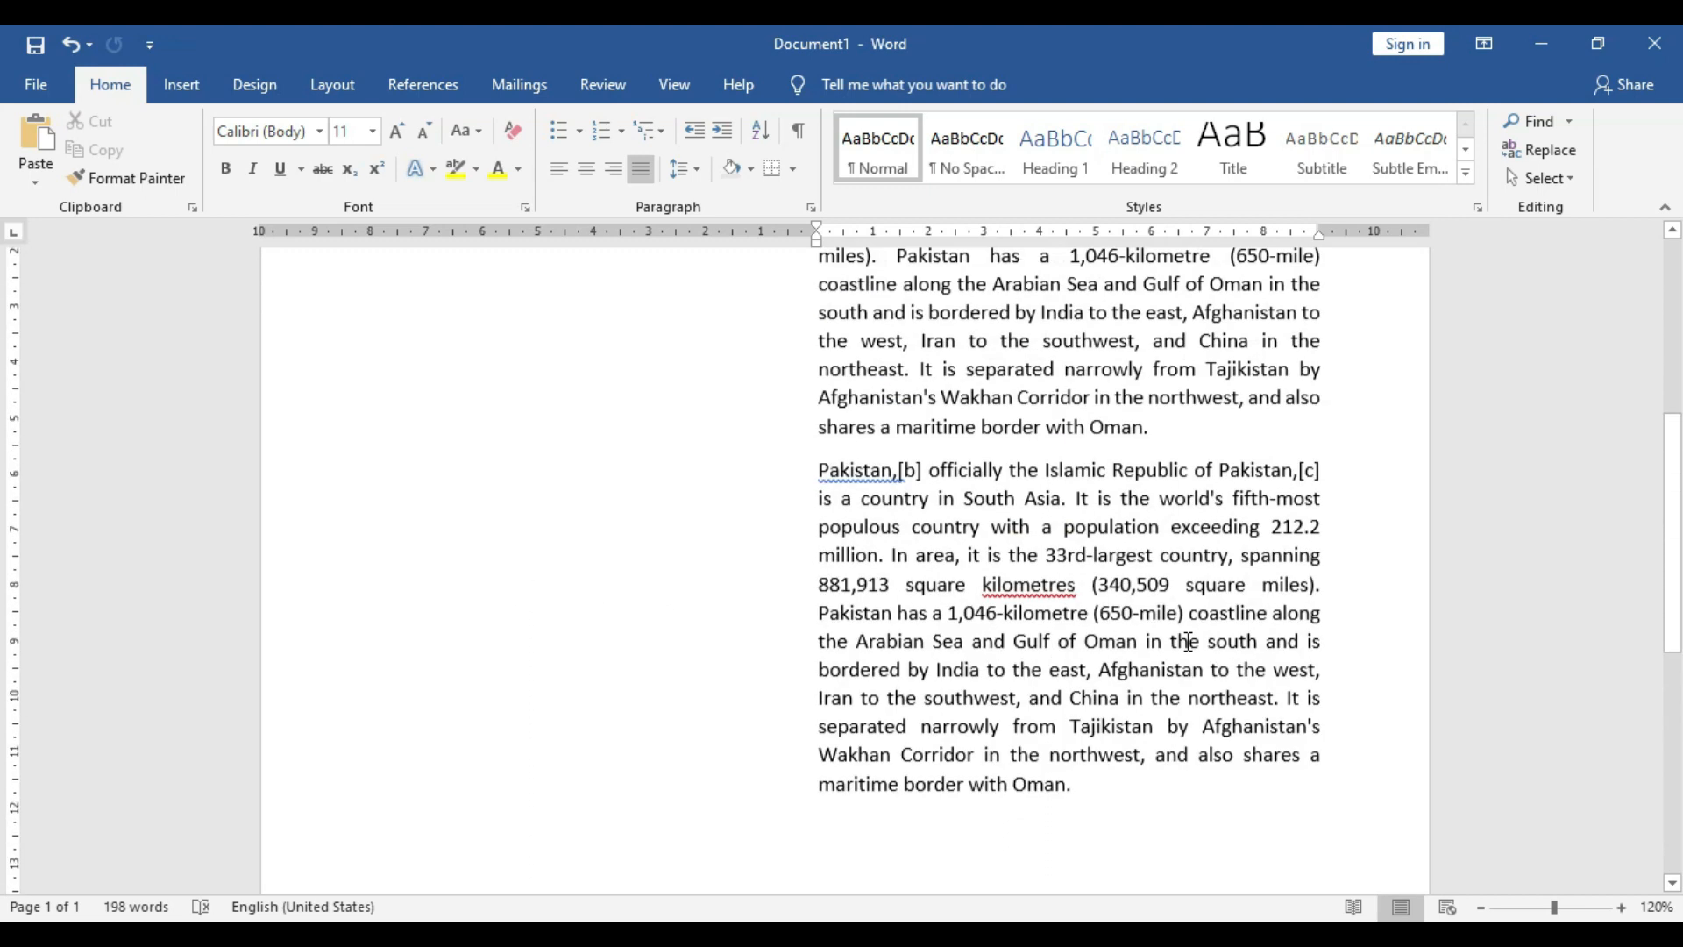
scroll(1188, 642, up, 1)
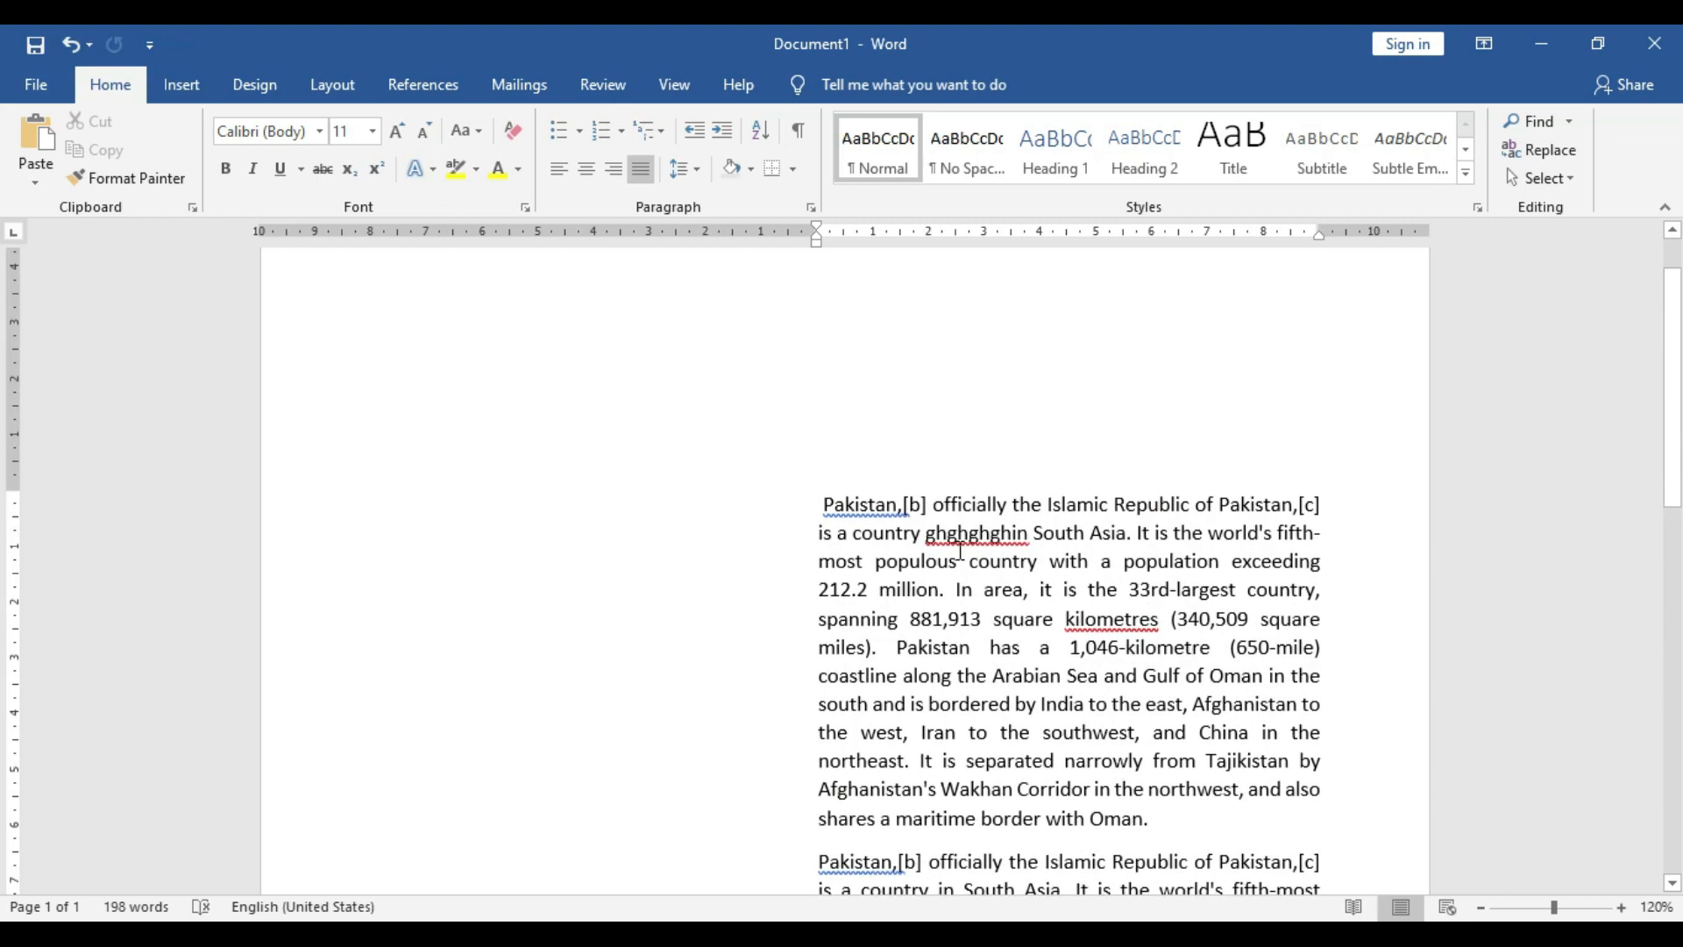
scroll(1091, 596, down, 8)
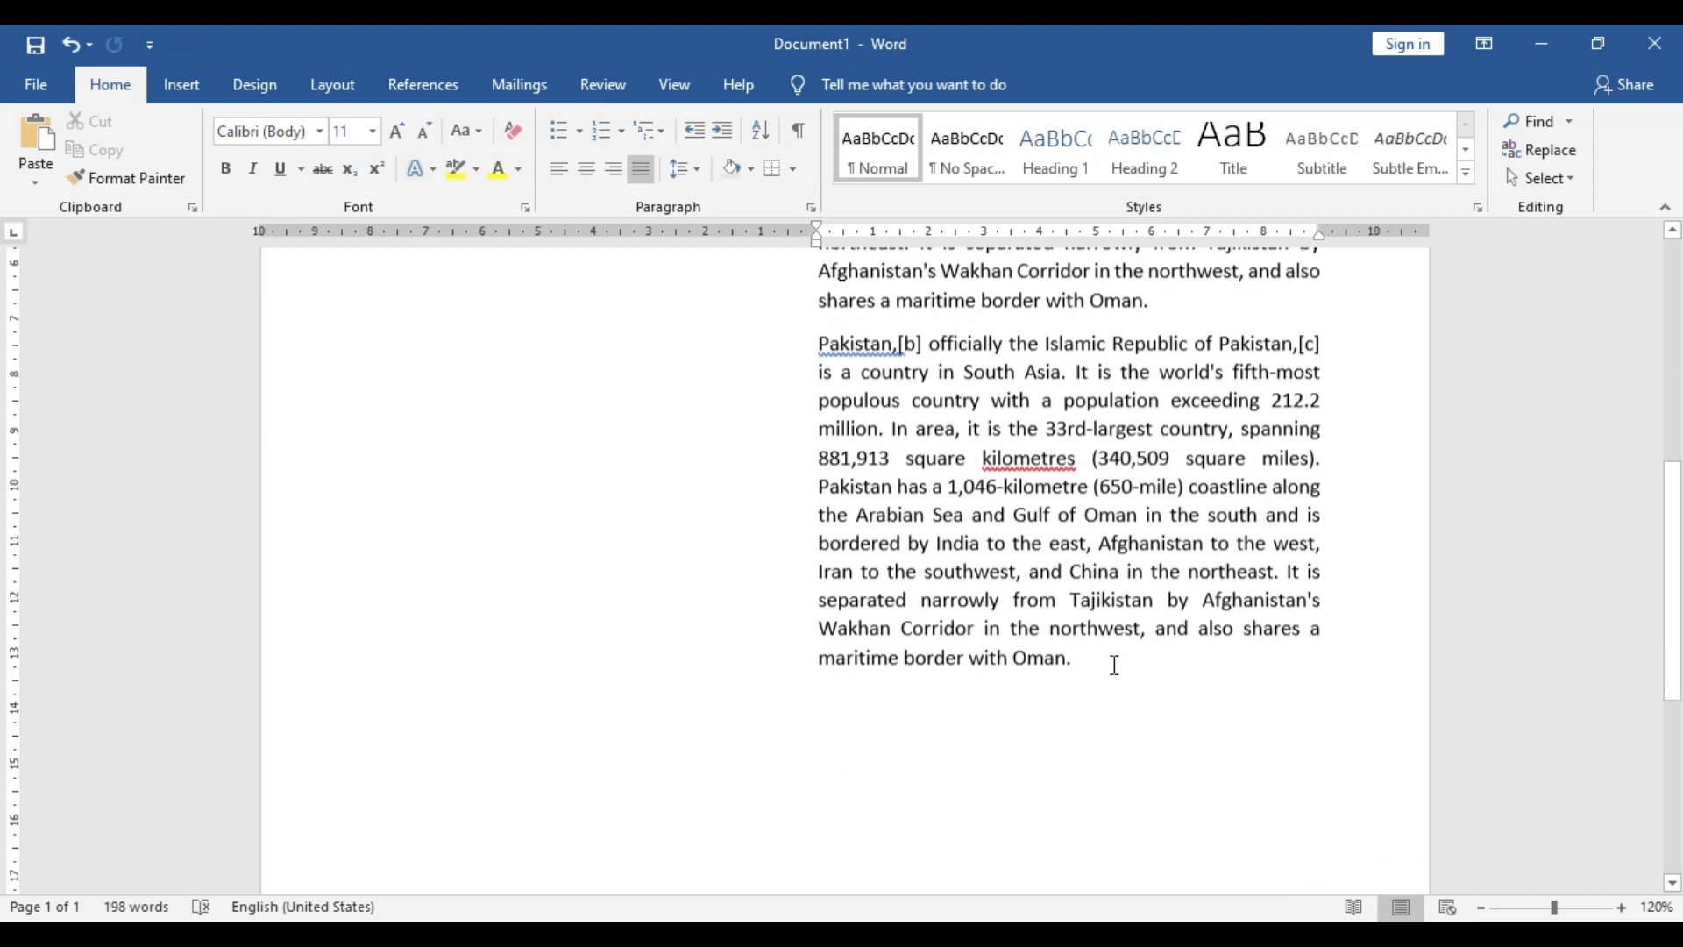
scroll(1114, 676, down, 2)
scroll(1135, 687, up, 6)
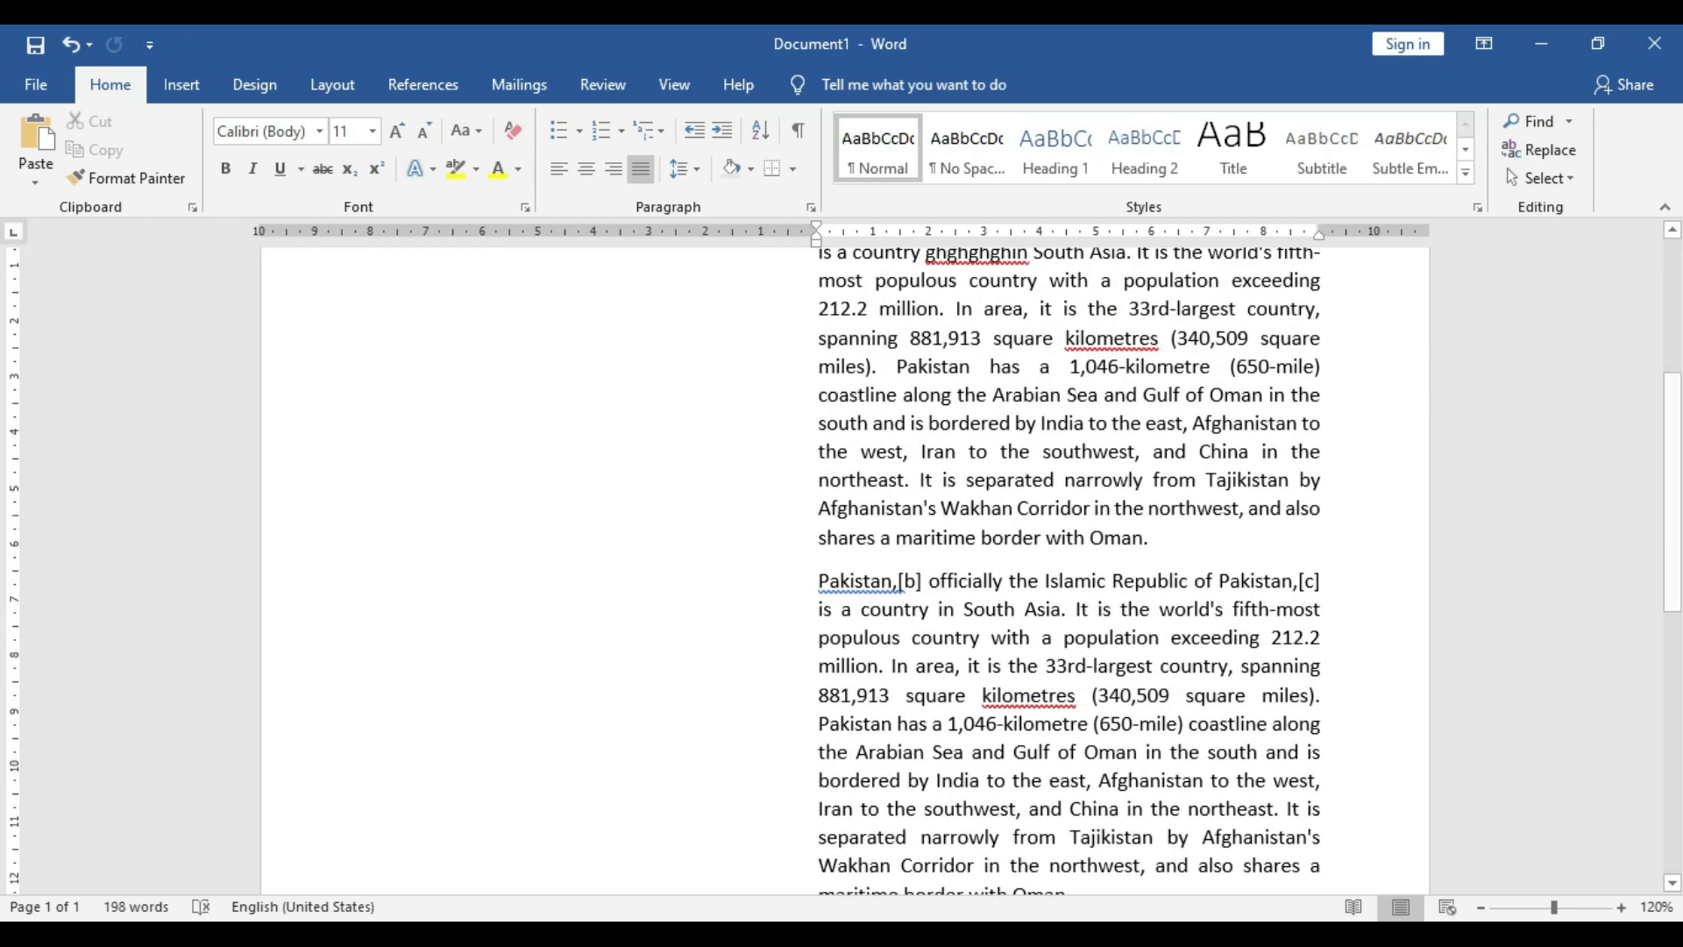
key(alt+Tab)
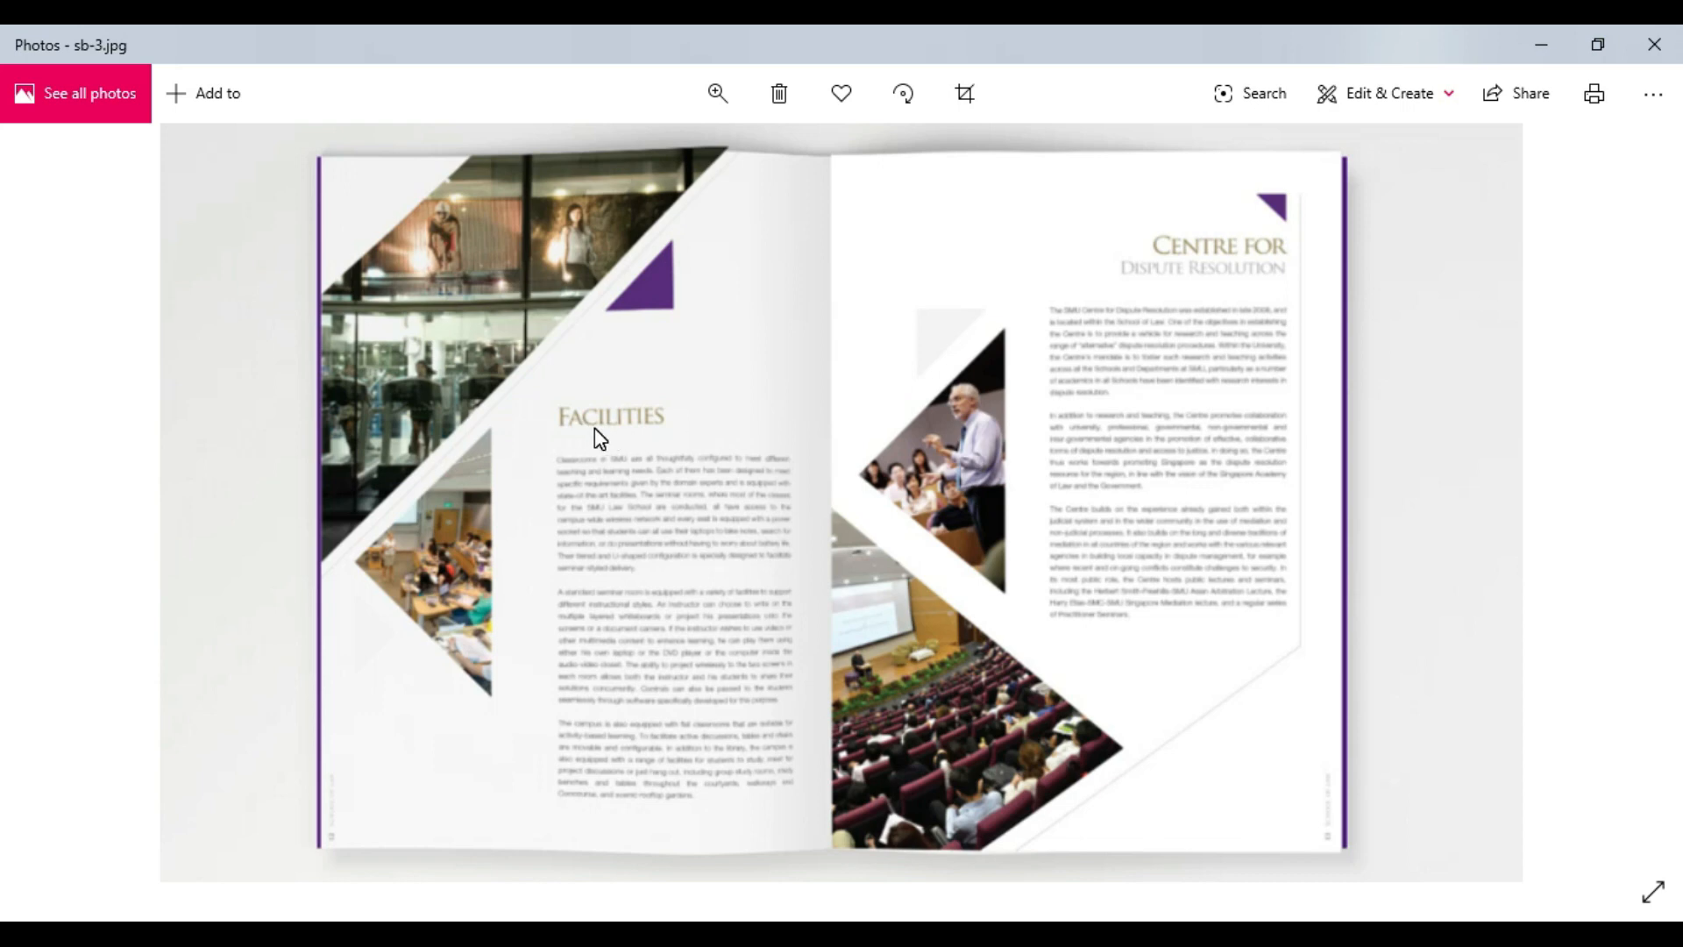
- Back in Word, drag the top margin down twice so the Pakistan paragraphs start lower
key(alt+Tab)
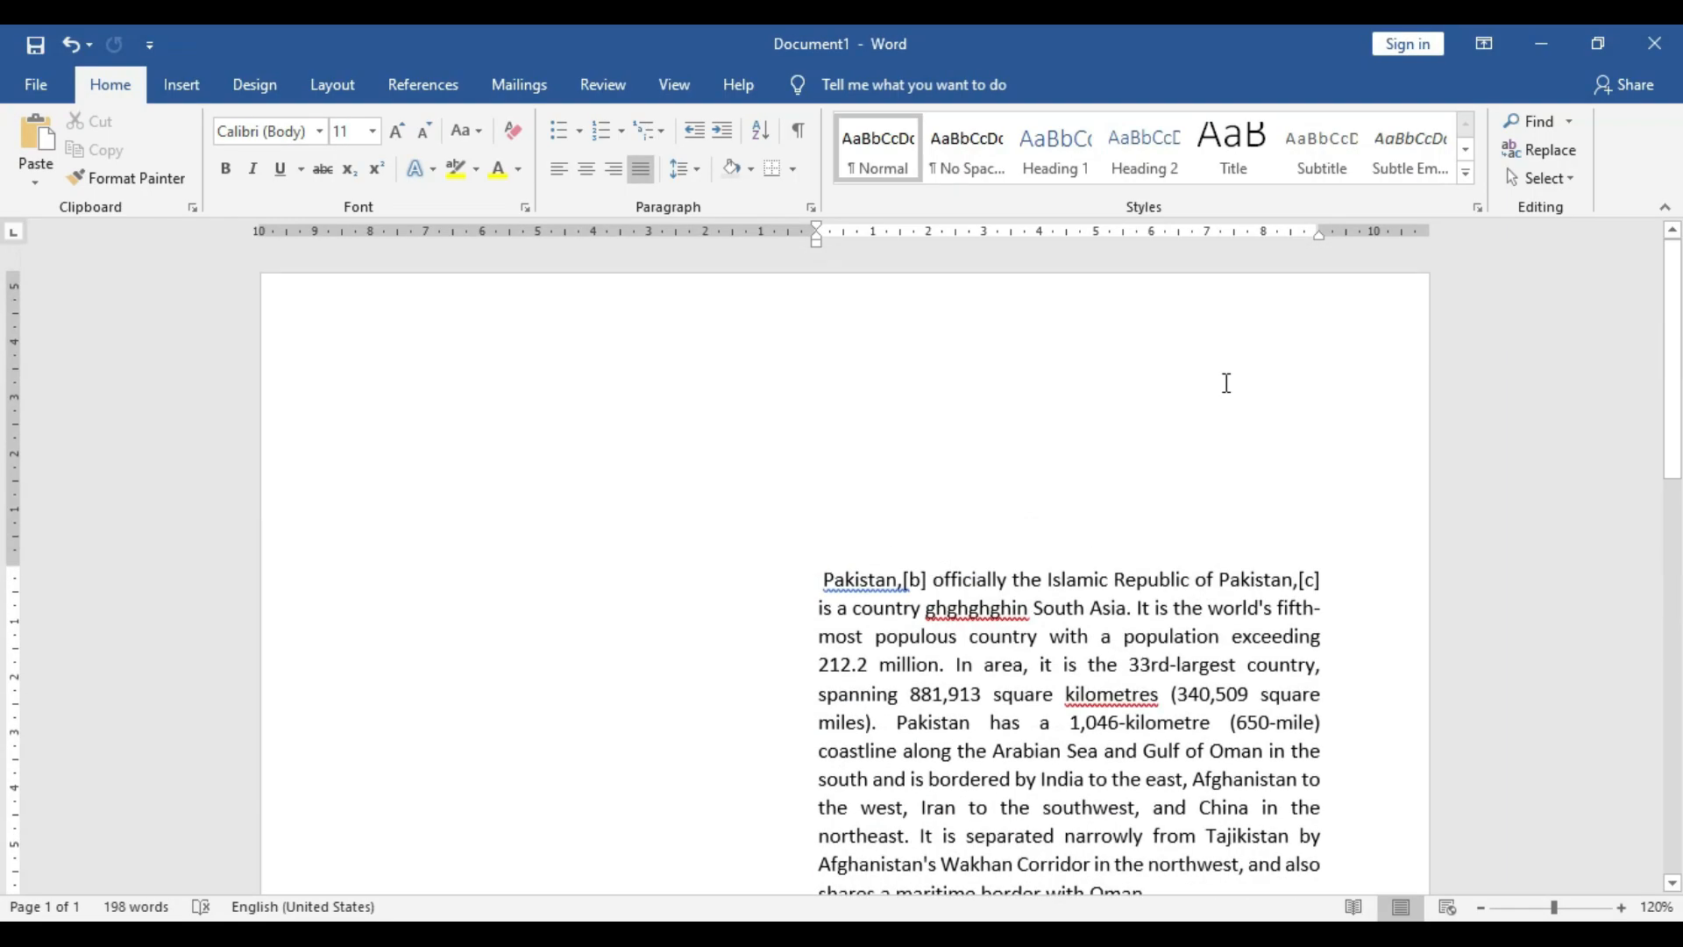
drag(14, 565, 52, 916)
scroll(834, 698, down, 10)
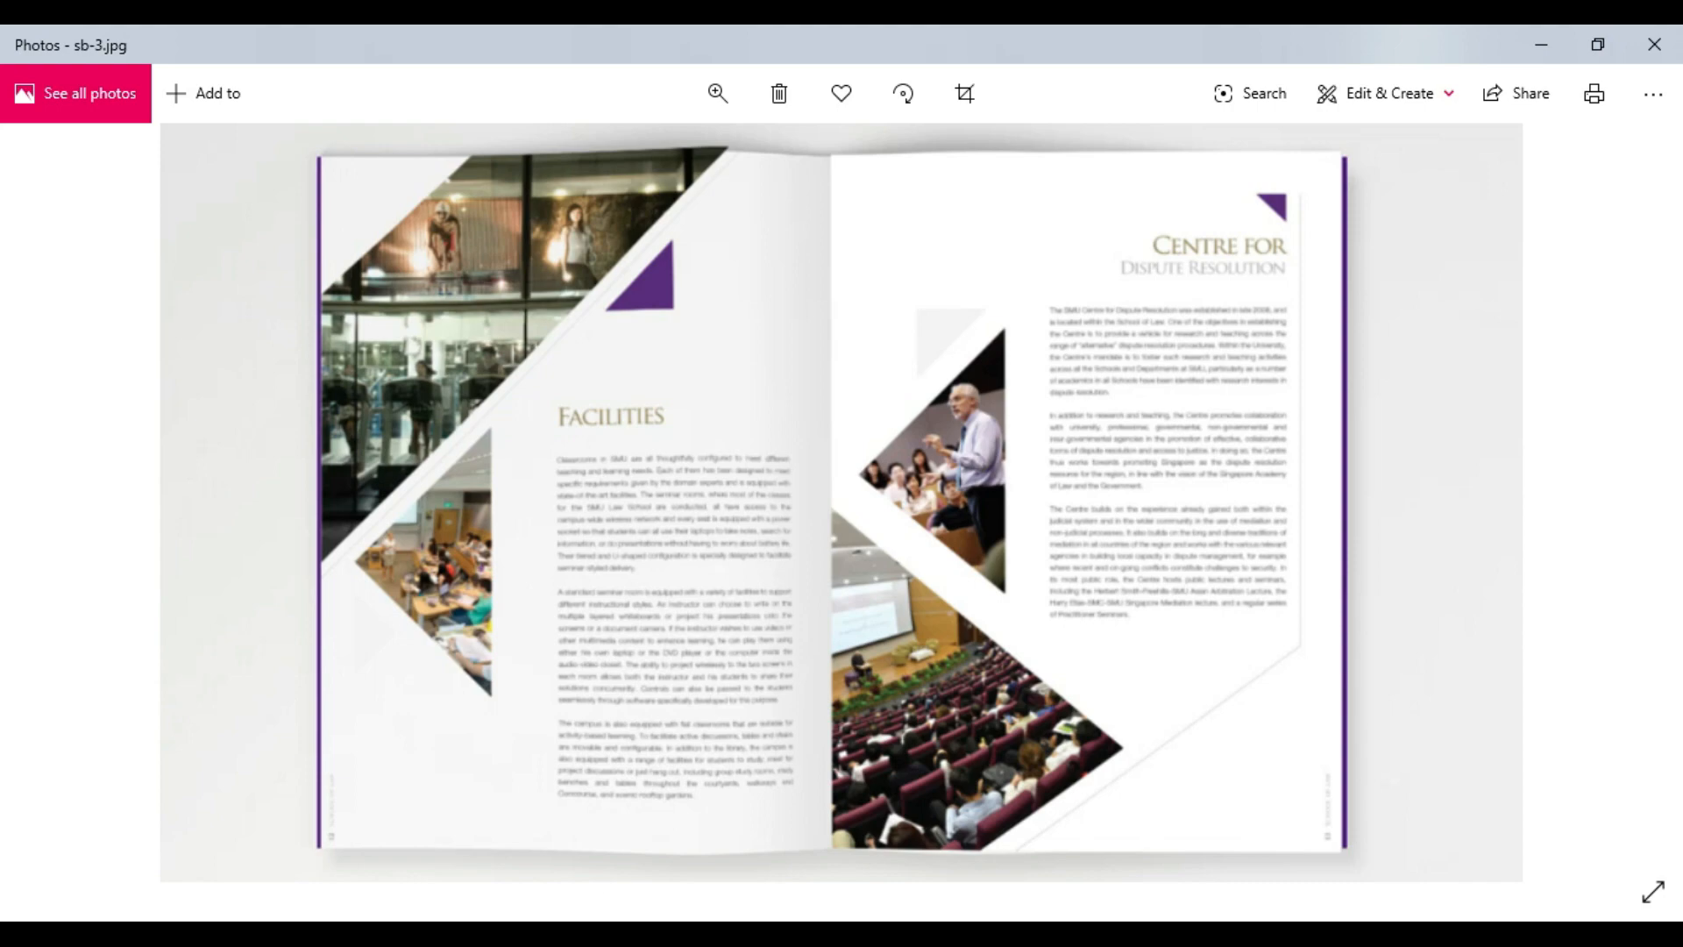
scroll(39, 323, up, 5)
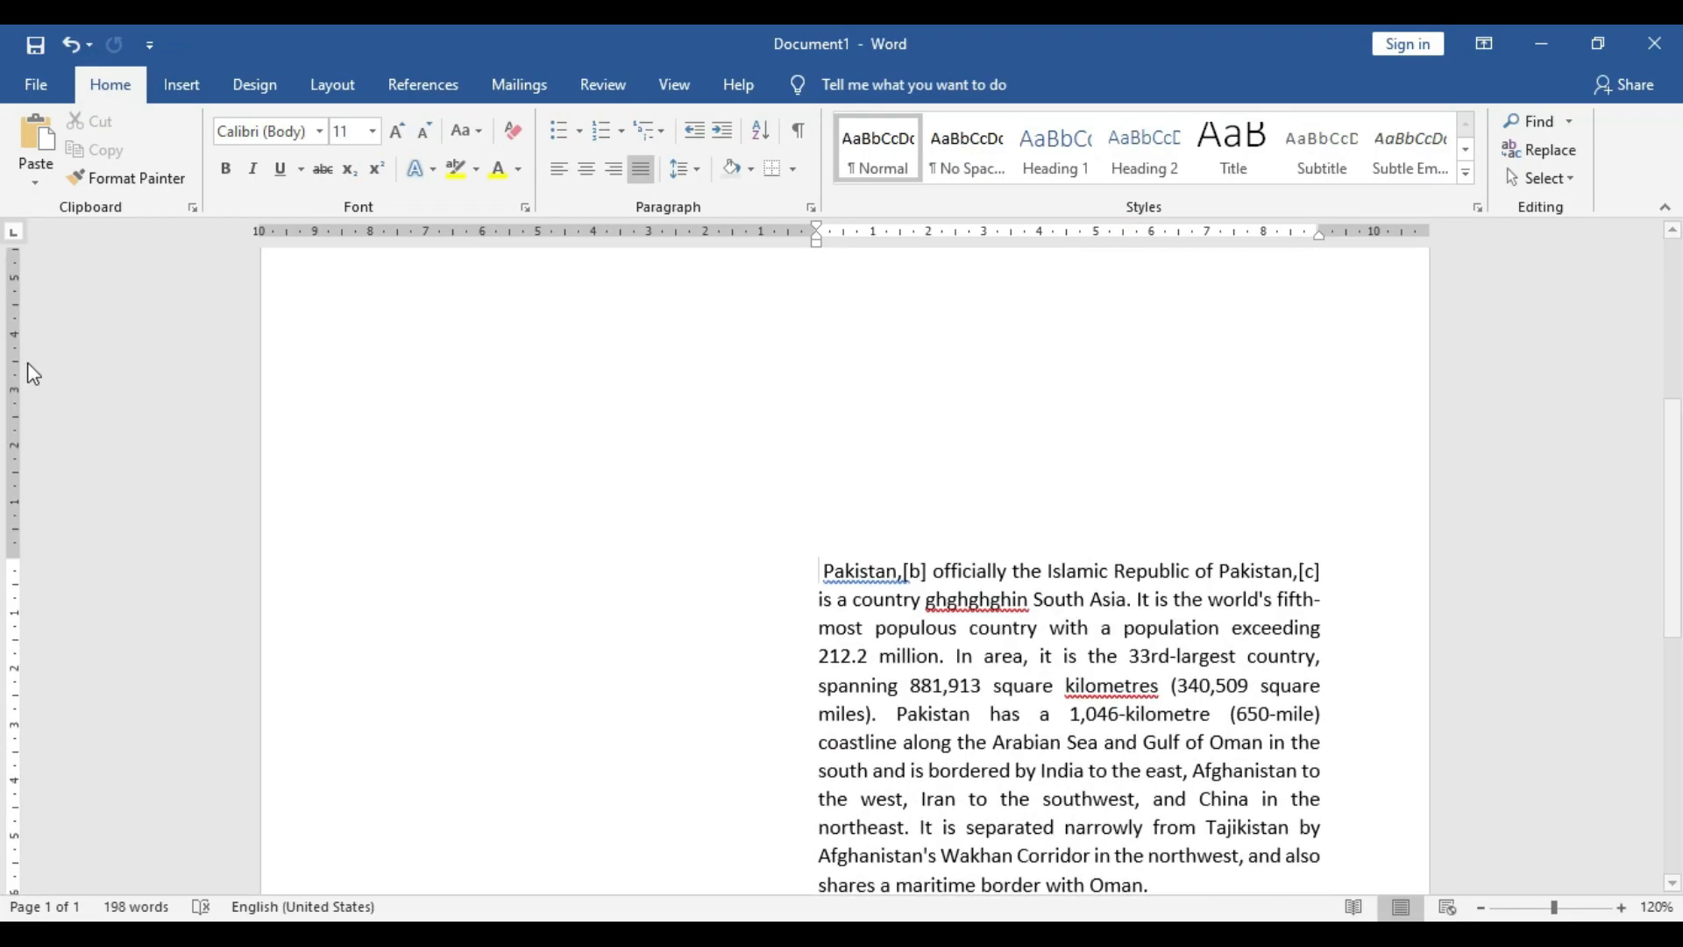
drag(10, 556, 214, 697)
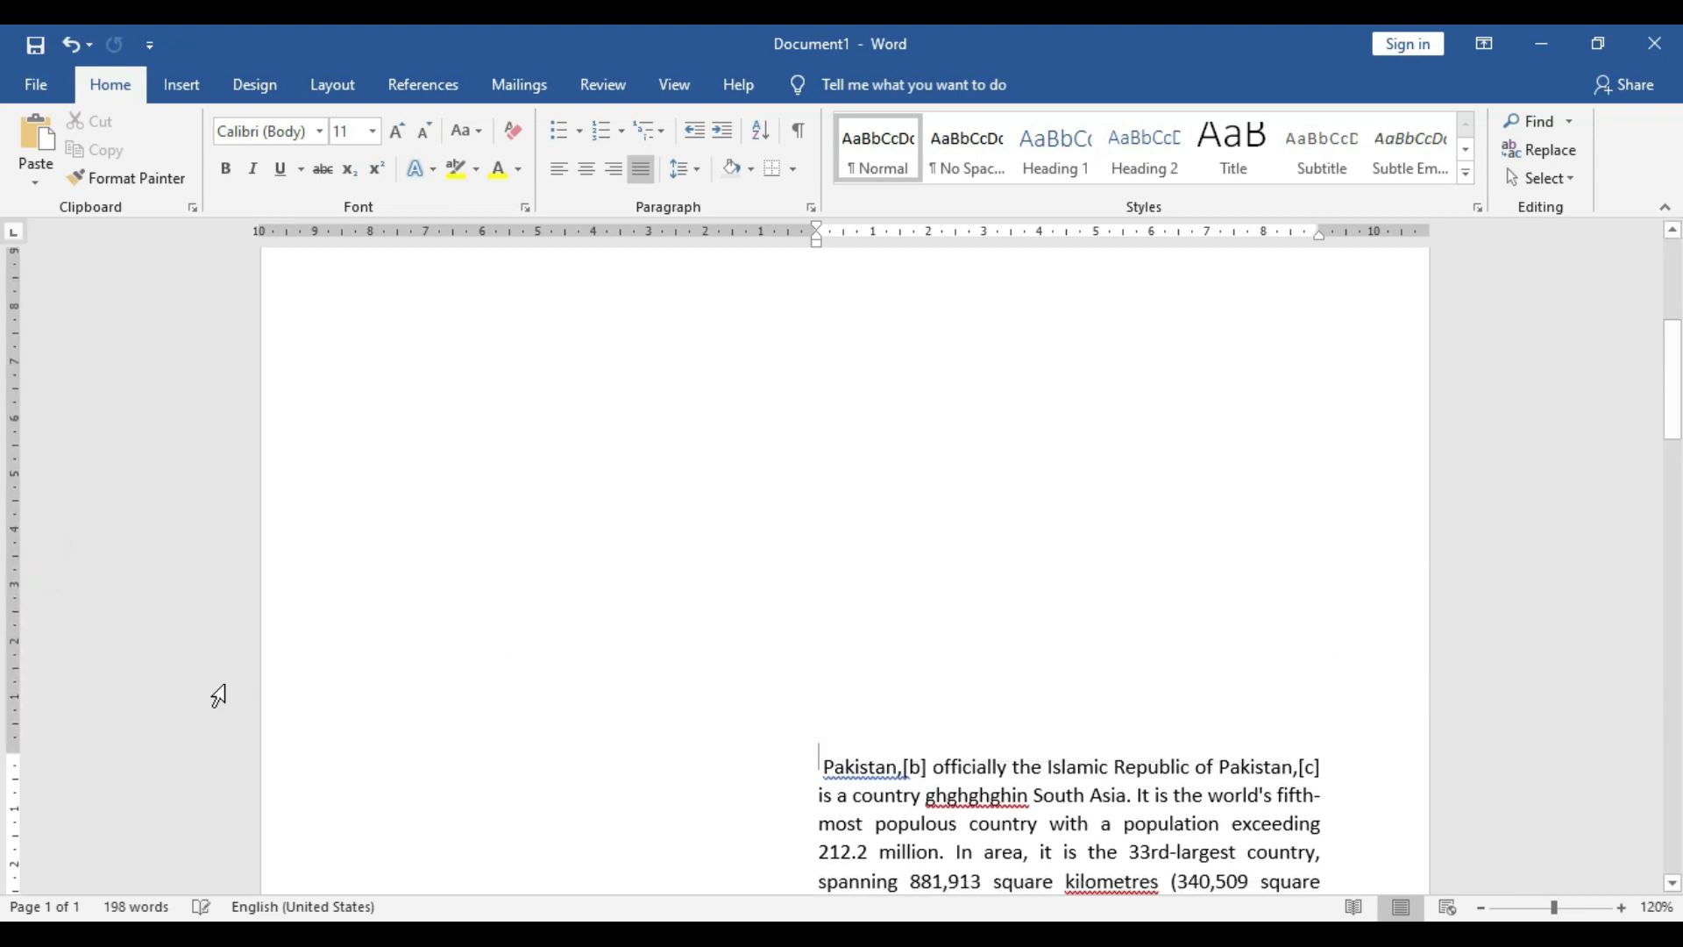
- Raise the bottom margin and type 'Arsalan Academy' on a new line above the first paragraph
scroll(255, 676, down, 8)
drag(26, 656, 27, 613)
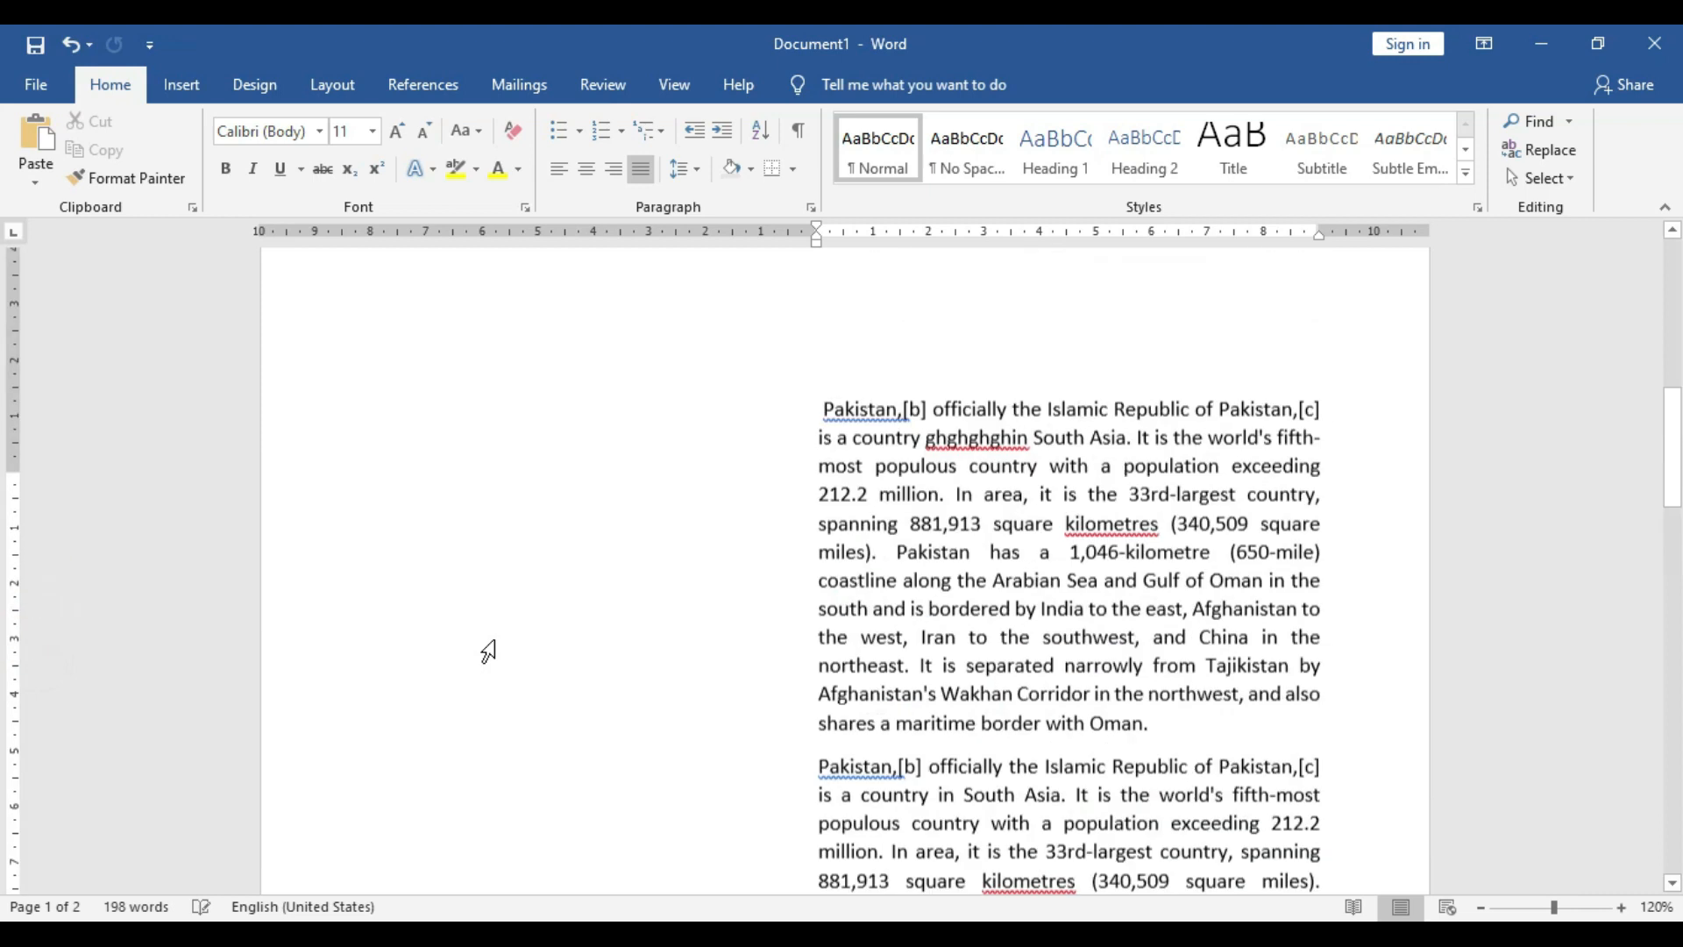
click(871, 449)
key(Home)
key(Return)
click(828, 452)
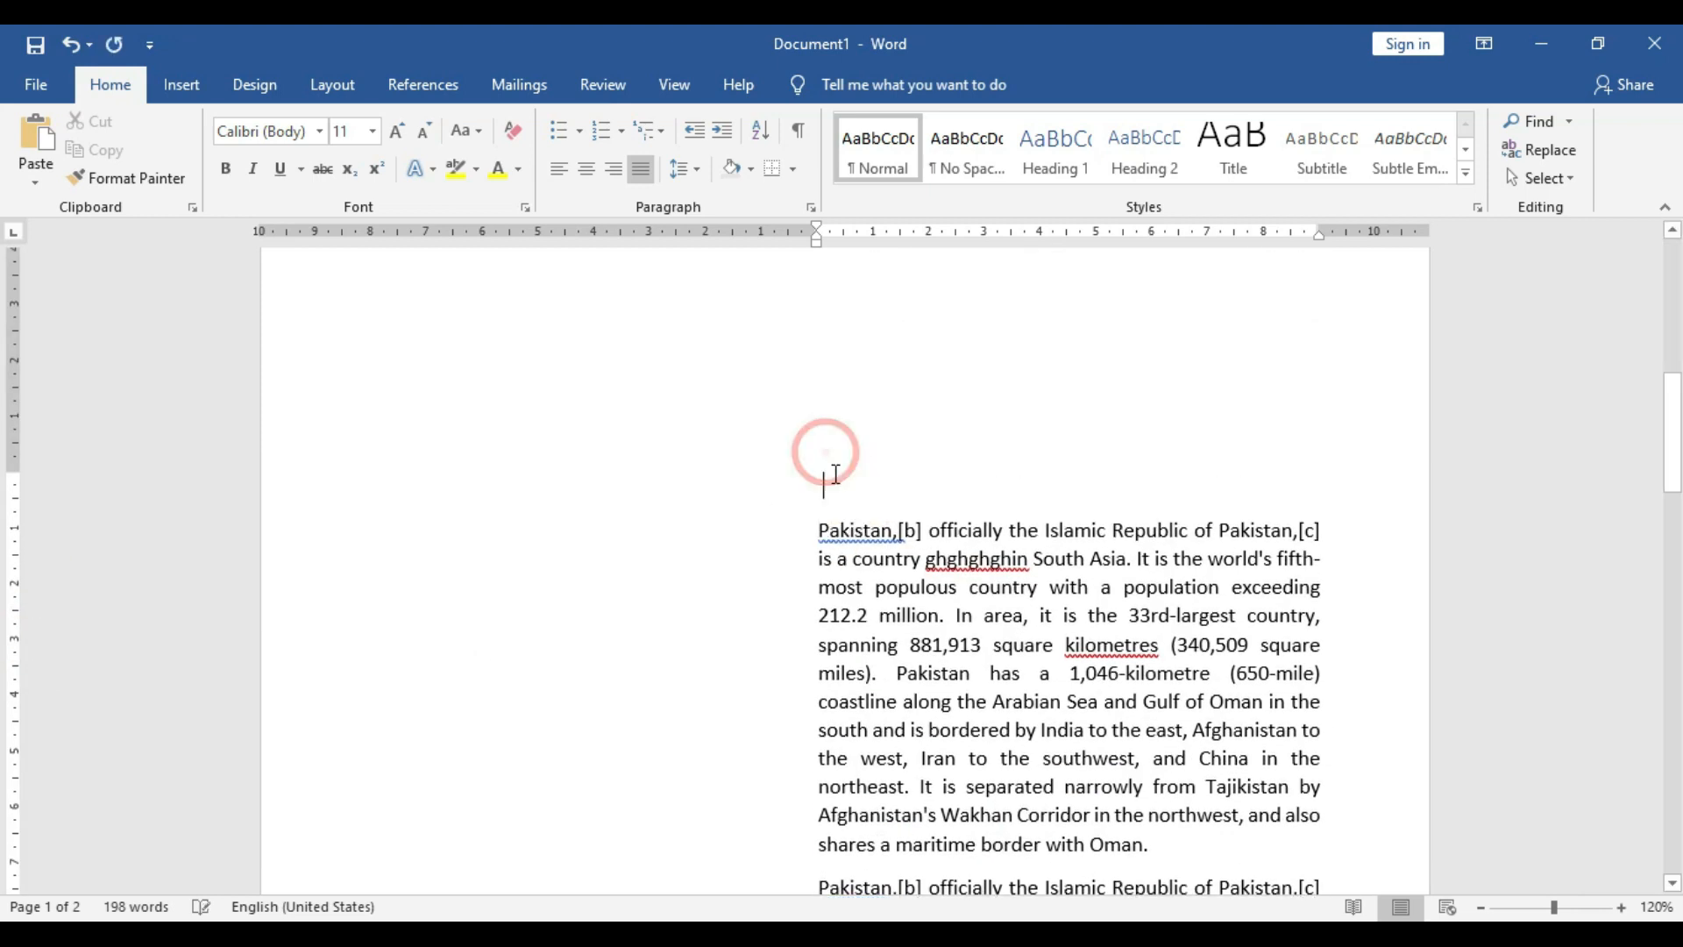
text(Arsalan Academy)
- Make the 'Arsalan Academy' heading bold and enlarge it to 20pt
drag(1008, 491, 816, 484)
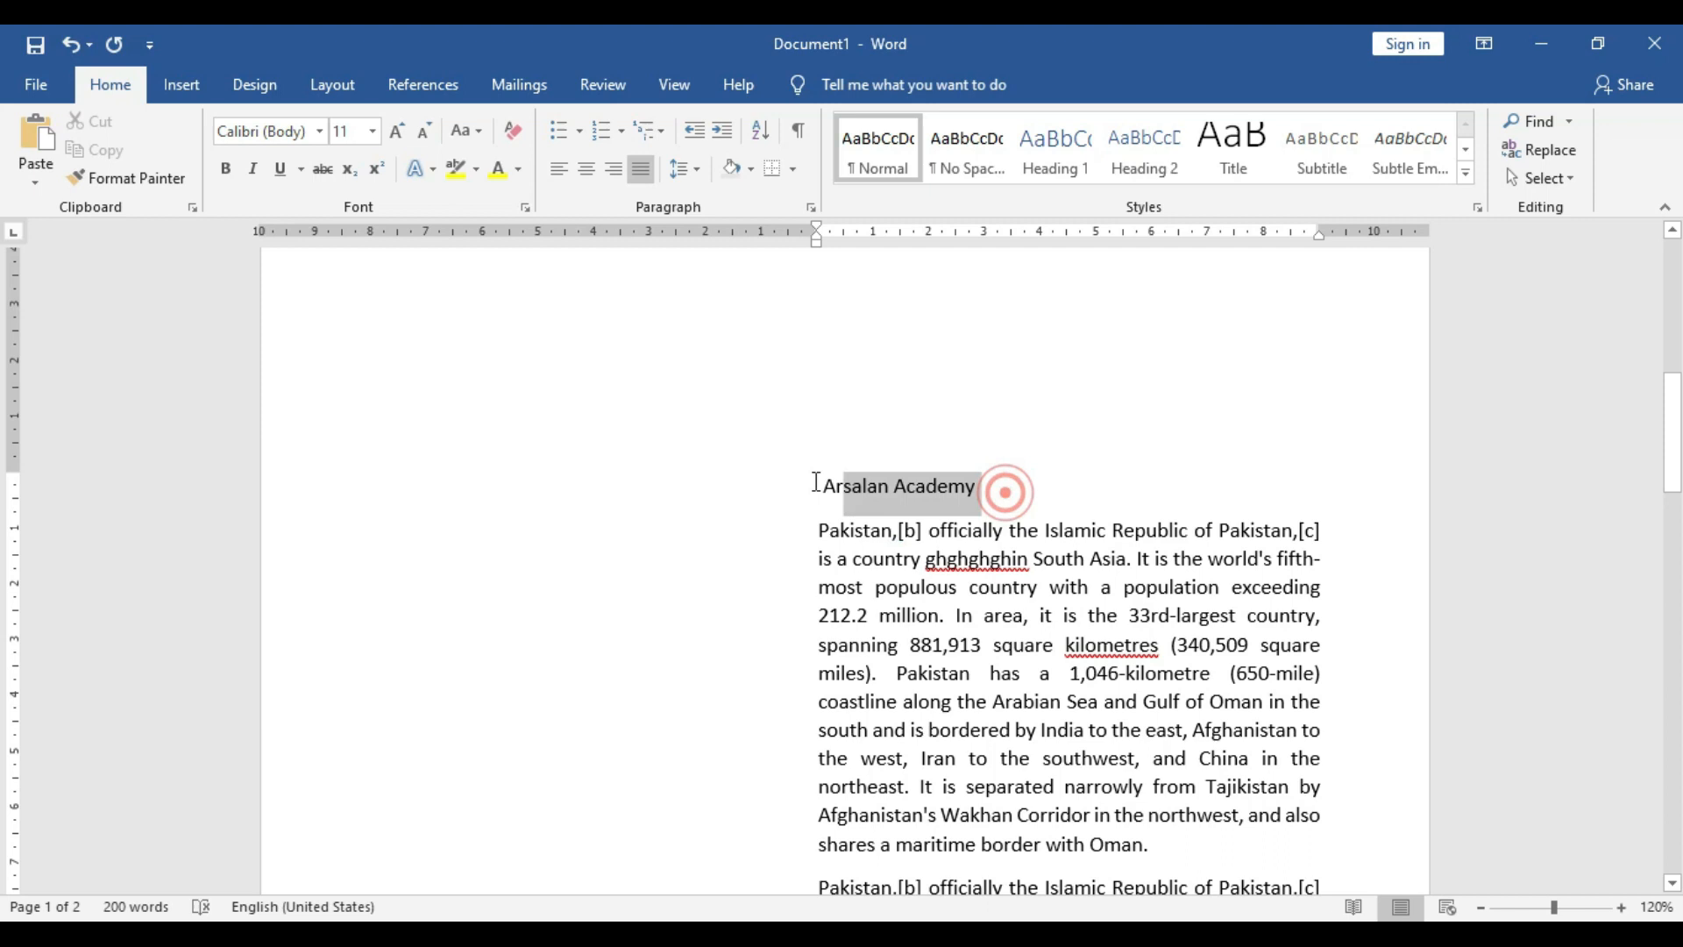
click(226, 168)
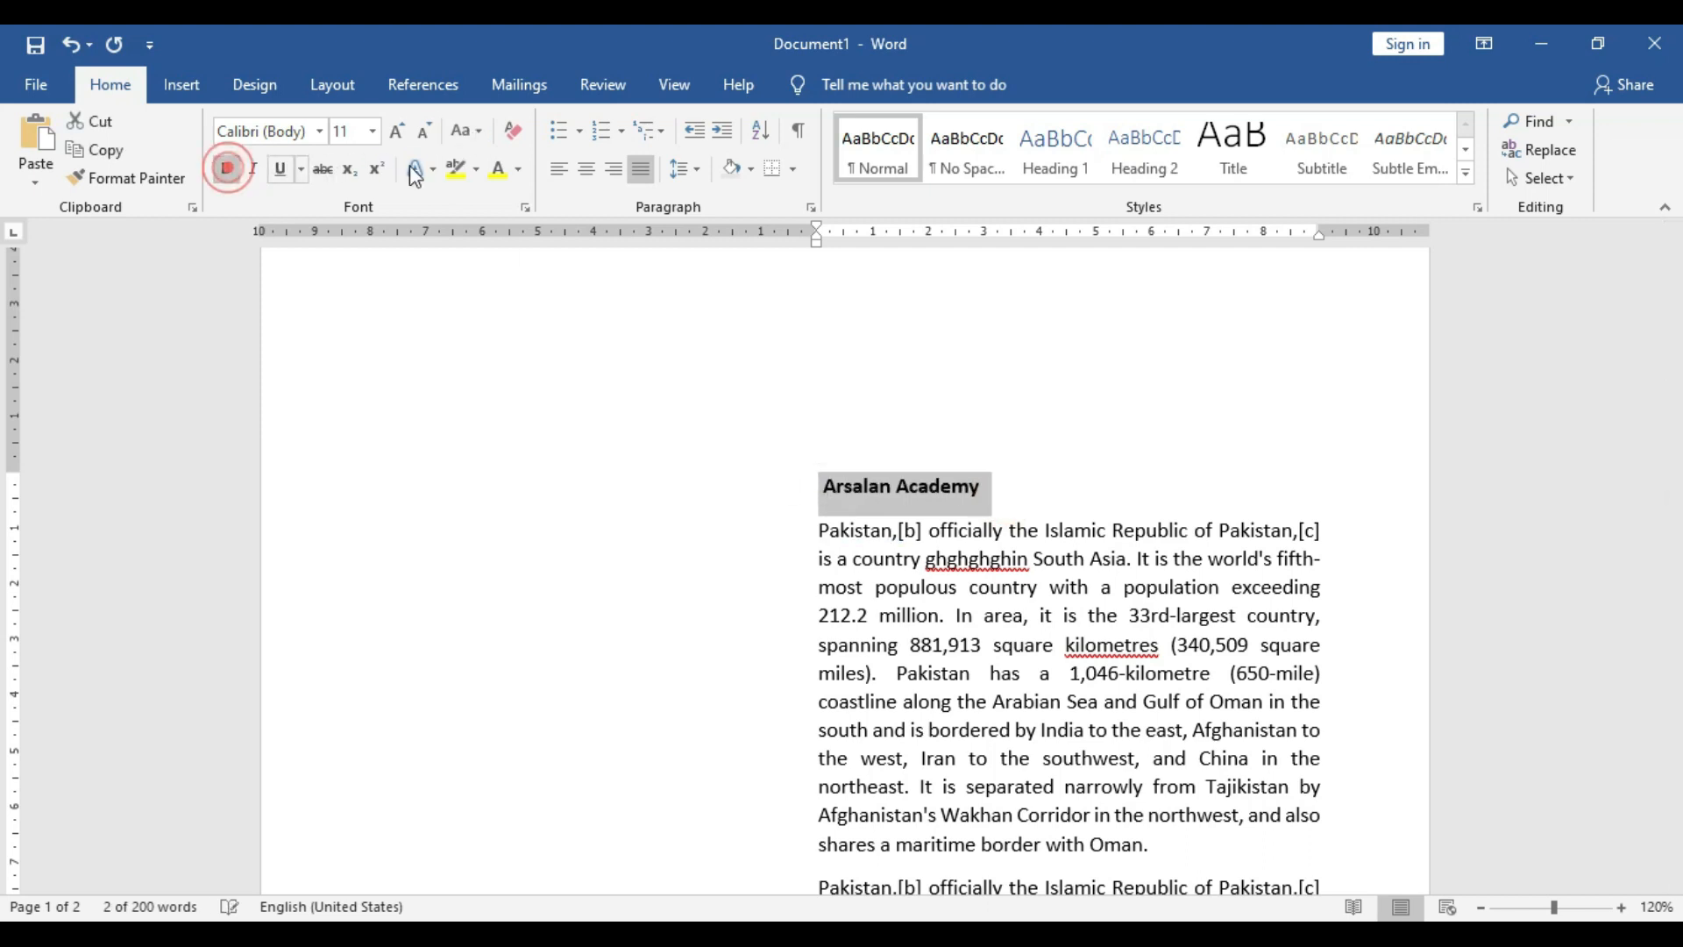
click(399, 133)
click(398, 133)
click(399, 133)
click(399, 134)
click(399, 133)
scroll(1022, 545, up, 10)
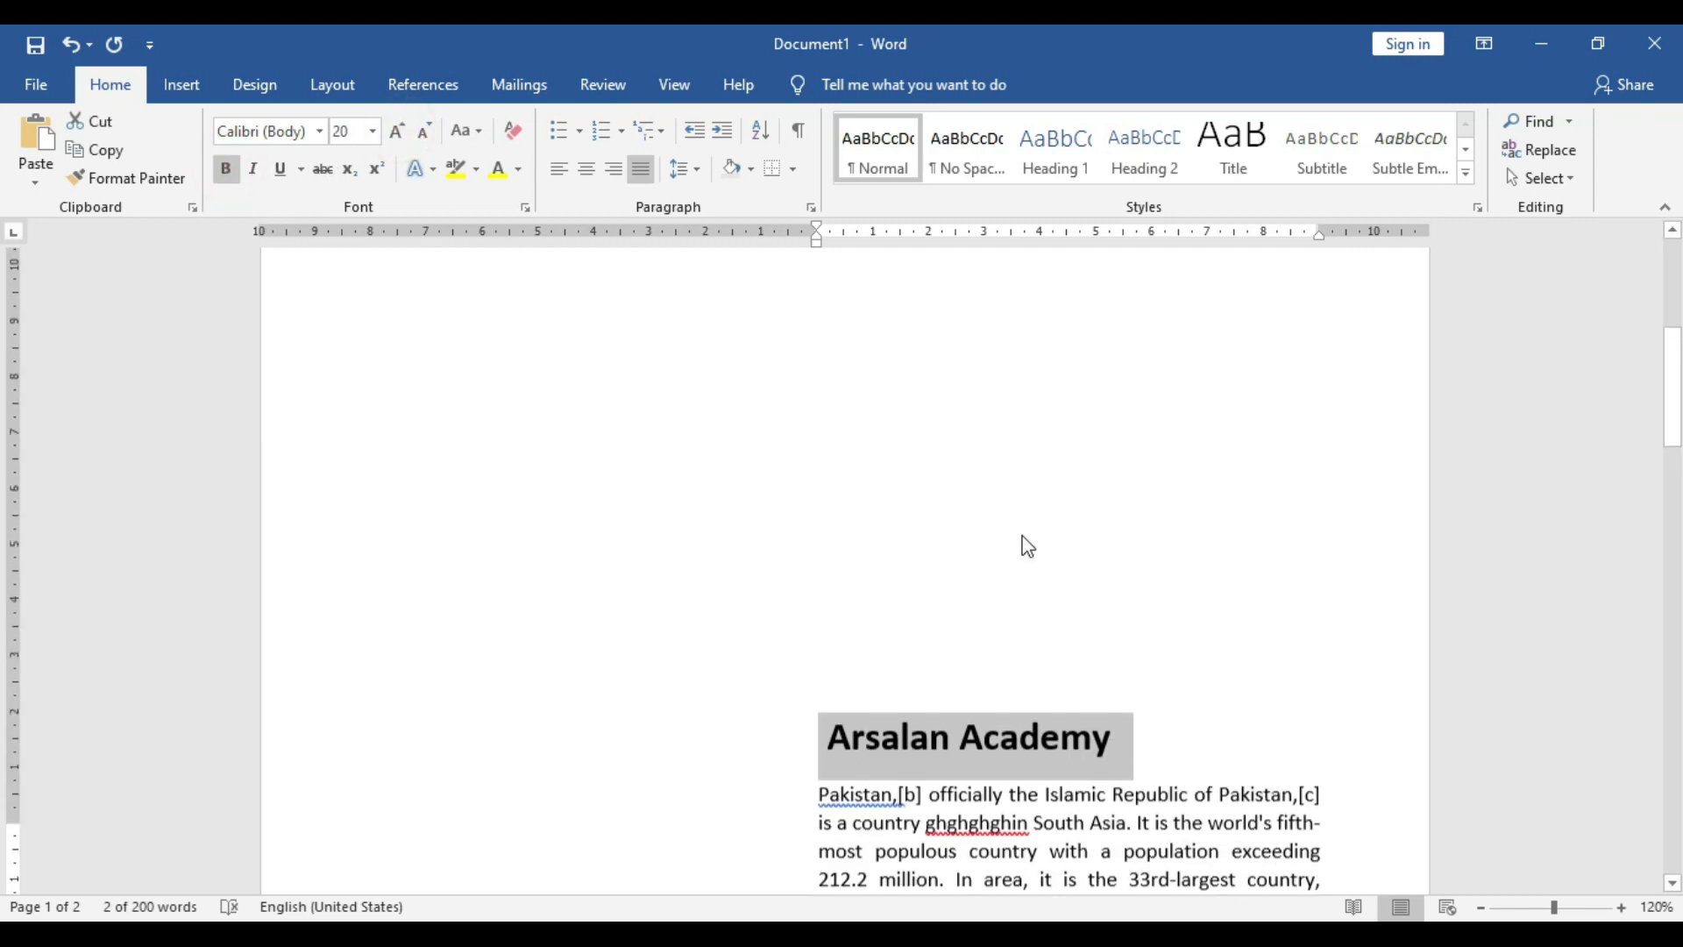
scroll(939, 526, down, 12)
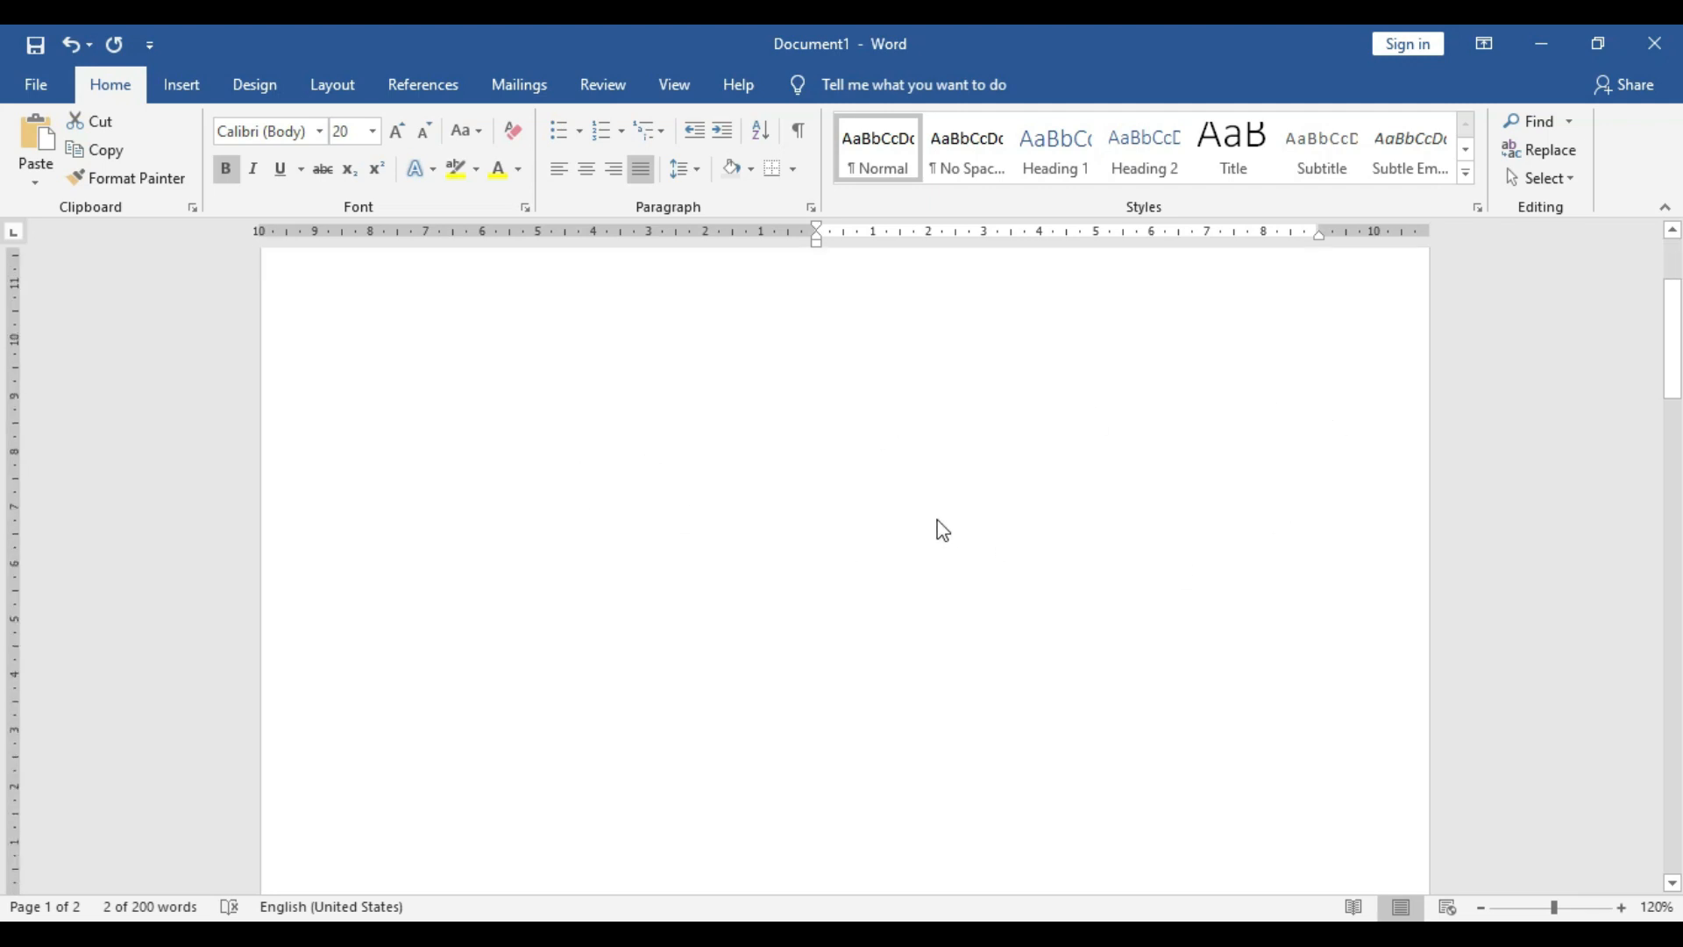
scroll(1212, 653, down, 2)
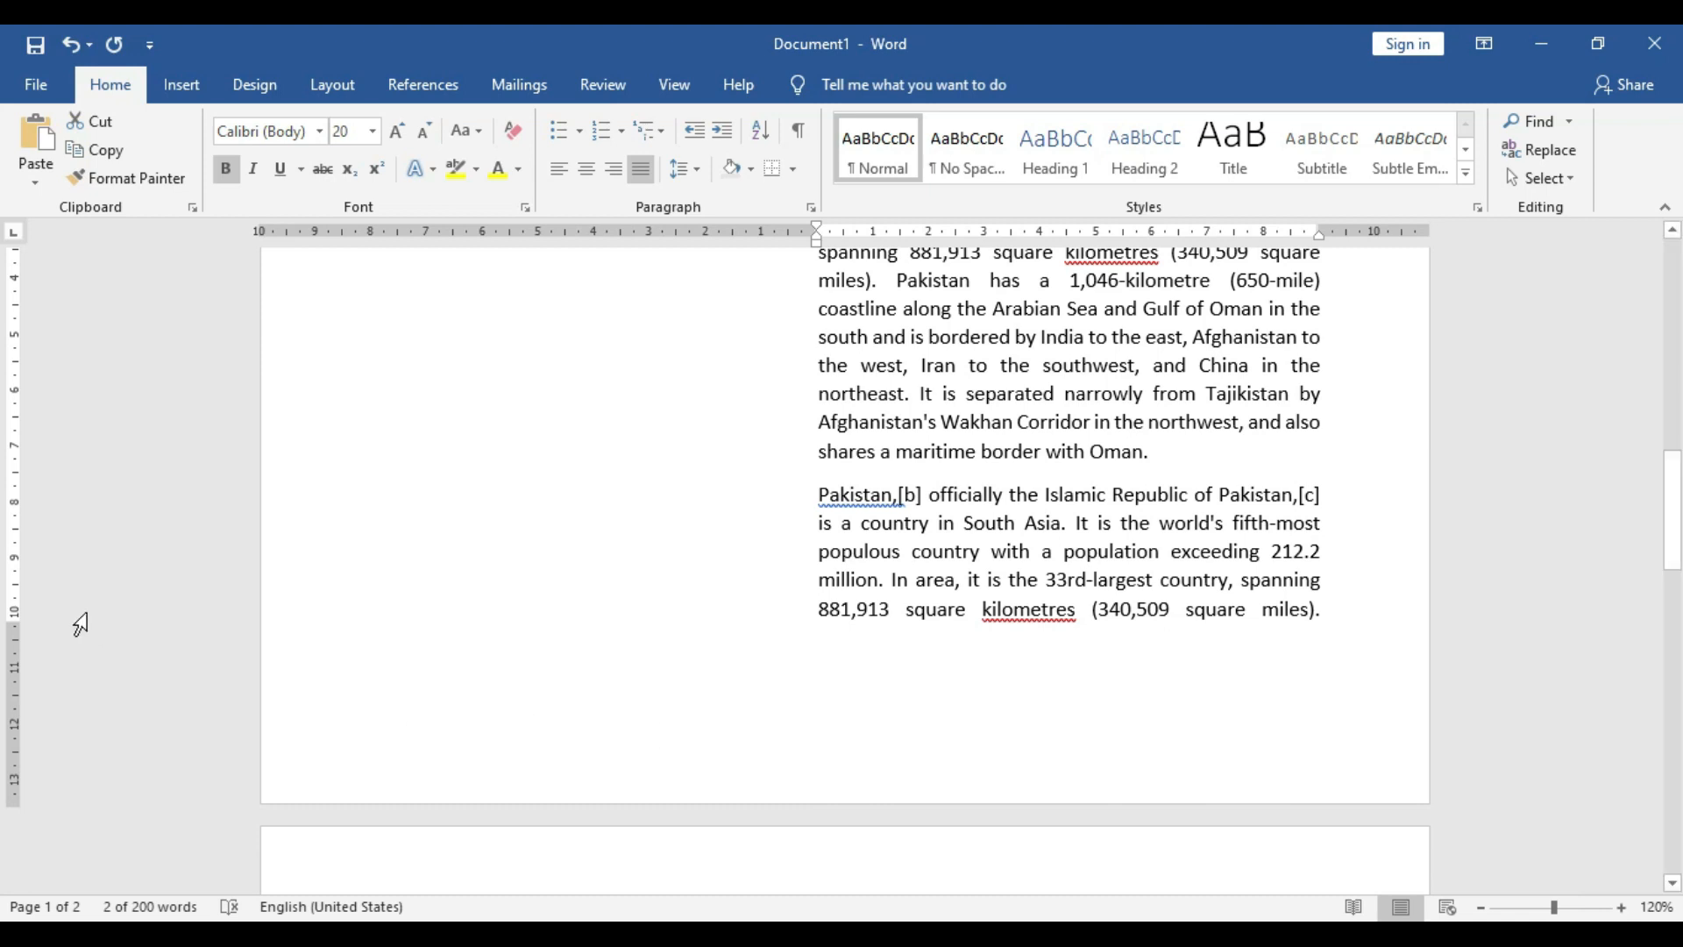
scroll(441, 668, down, 4)
scroll(443, 669, up, 12)
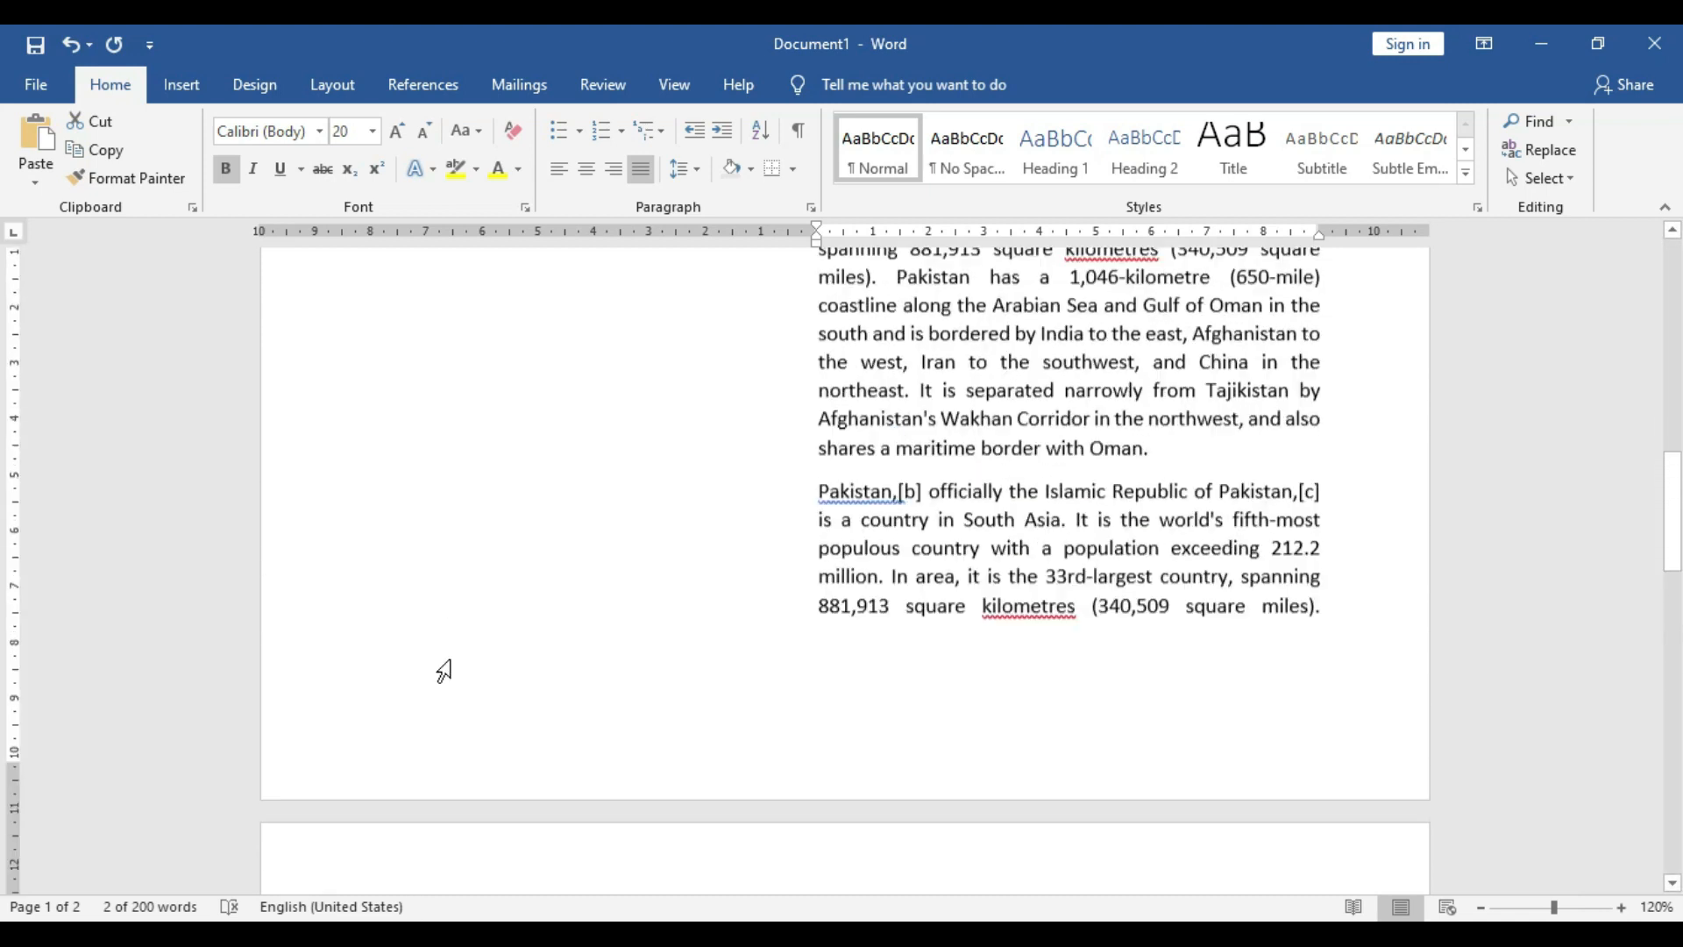
scroll(628, 728, down, 5)
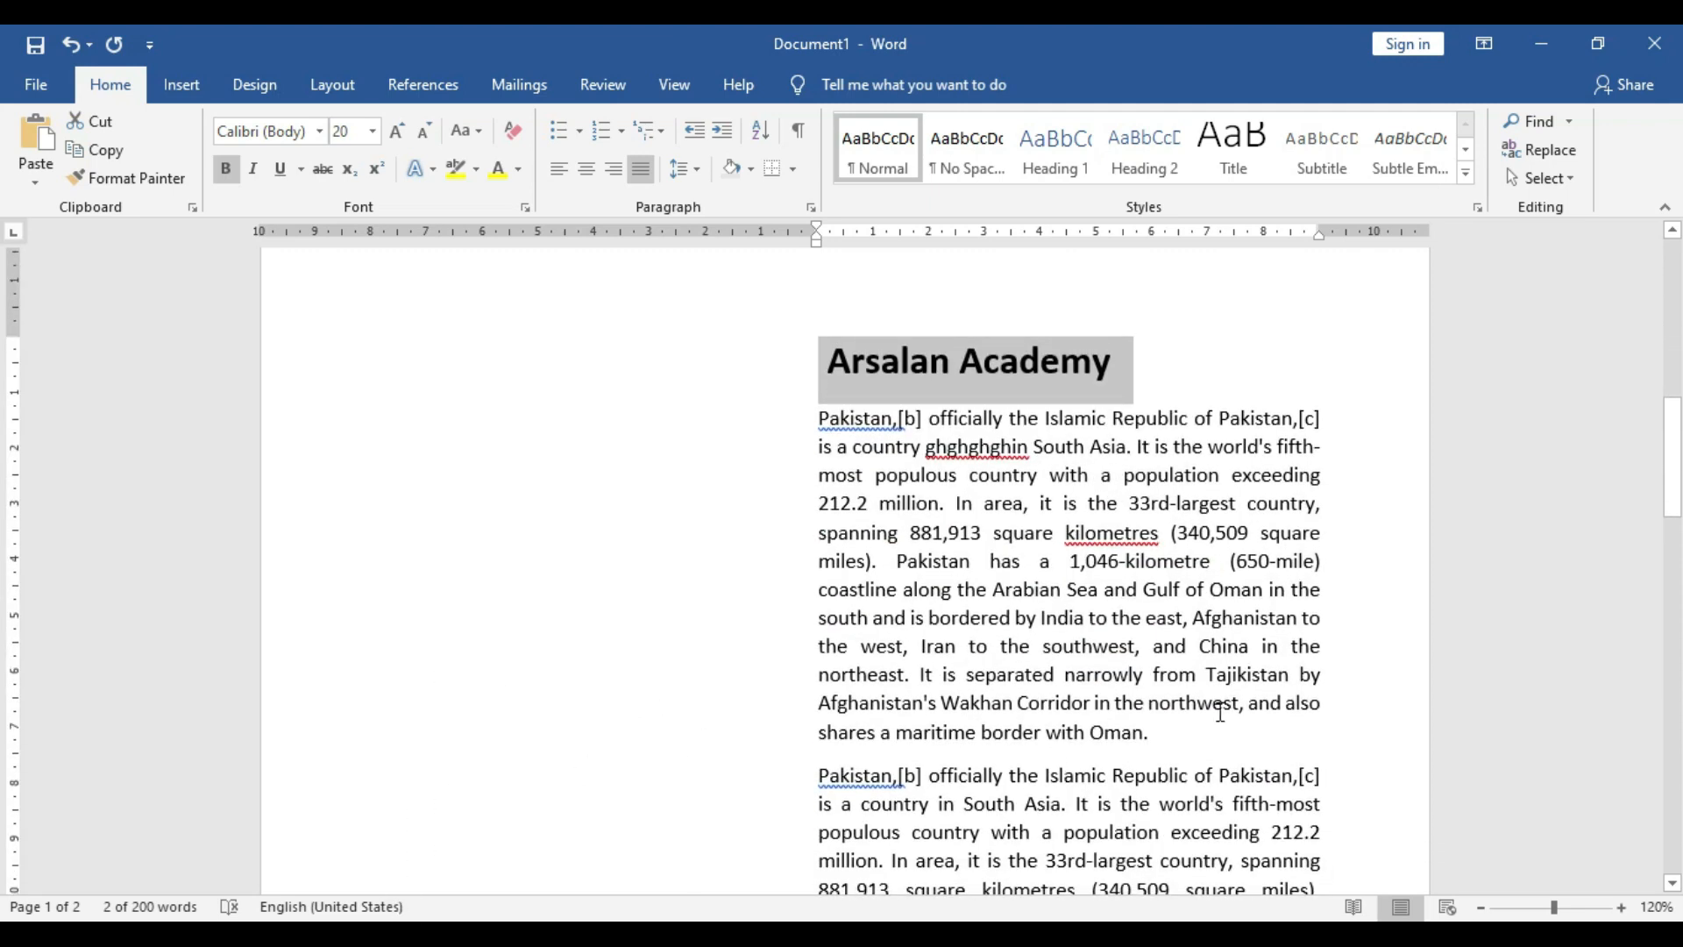
scroll(726, 867, down, 3)
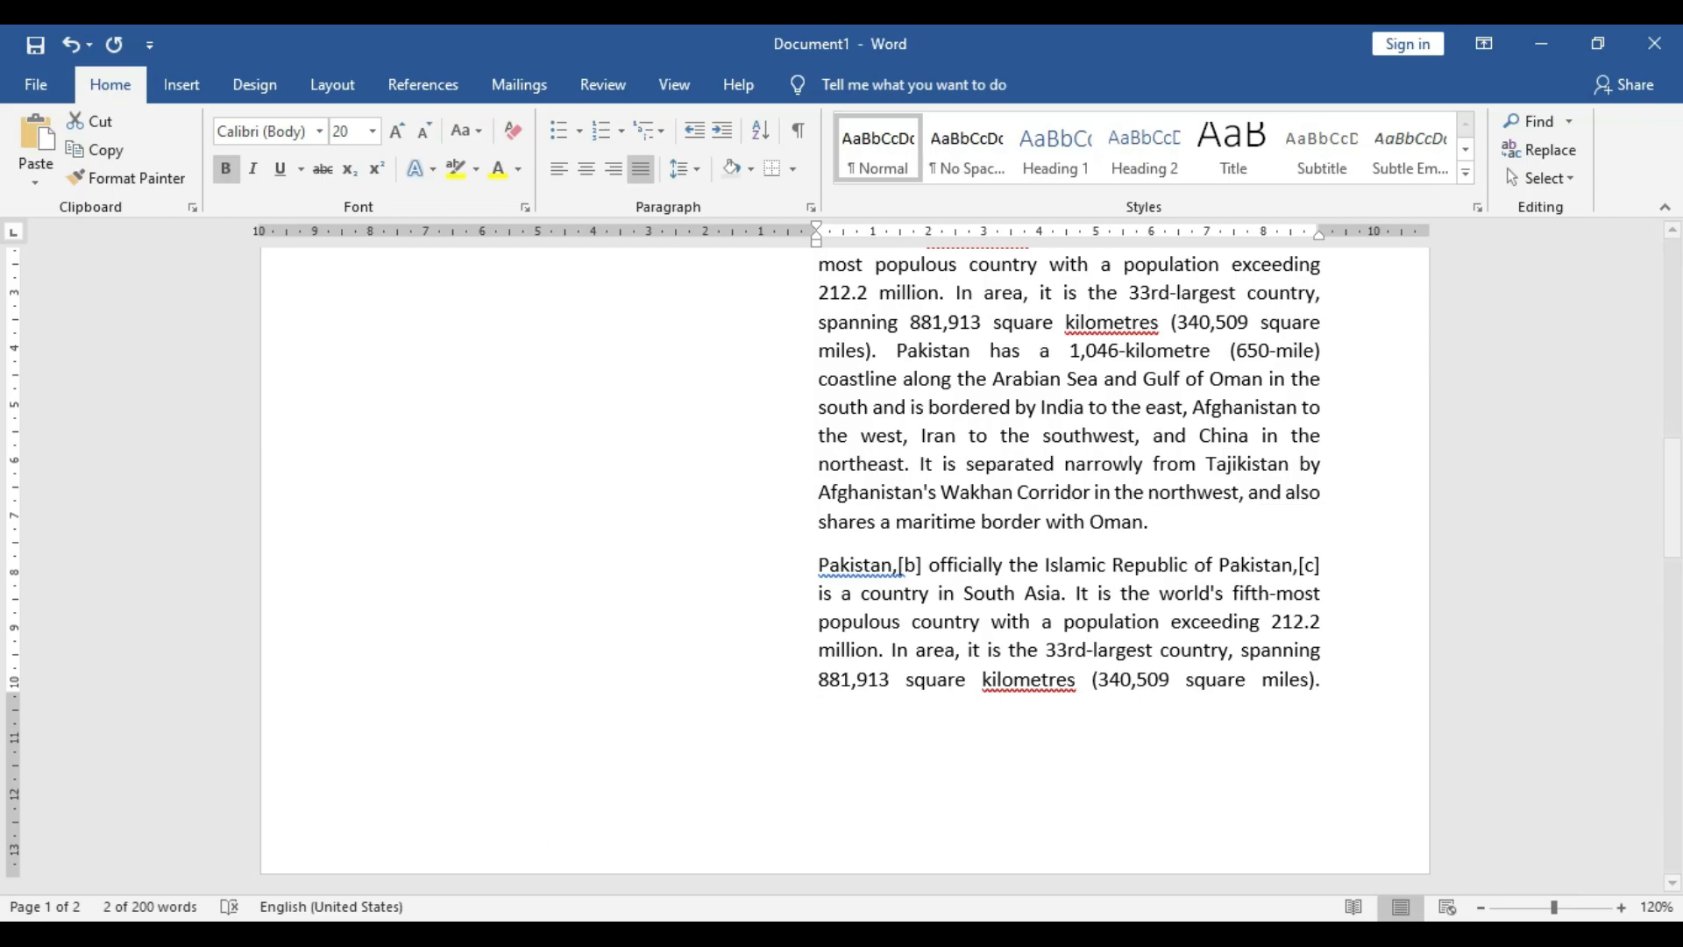
- Zoom out of the sb-3 brochure in Photos and advance to the next letterhead sample image
key(alt+Tab)
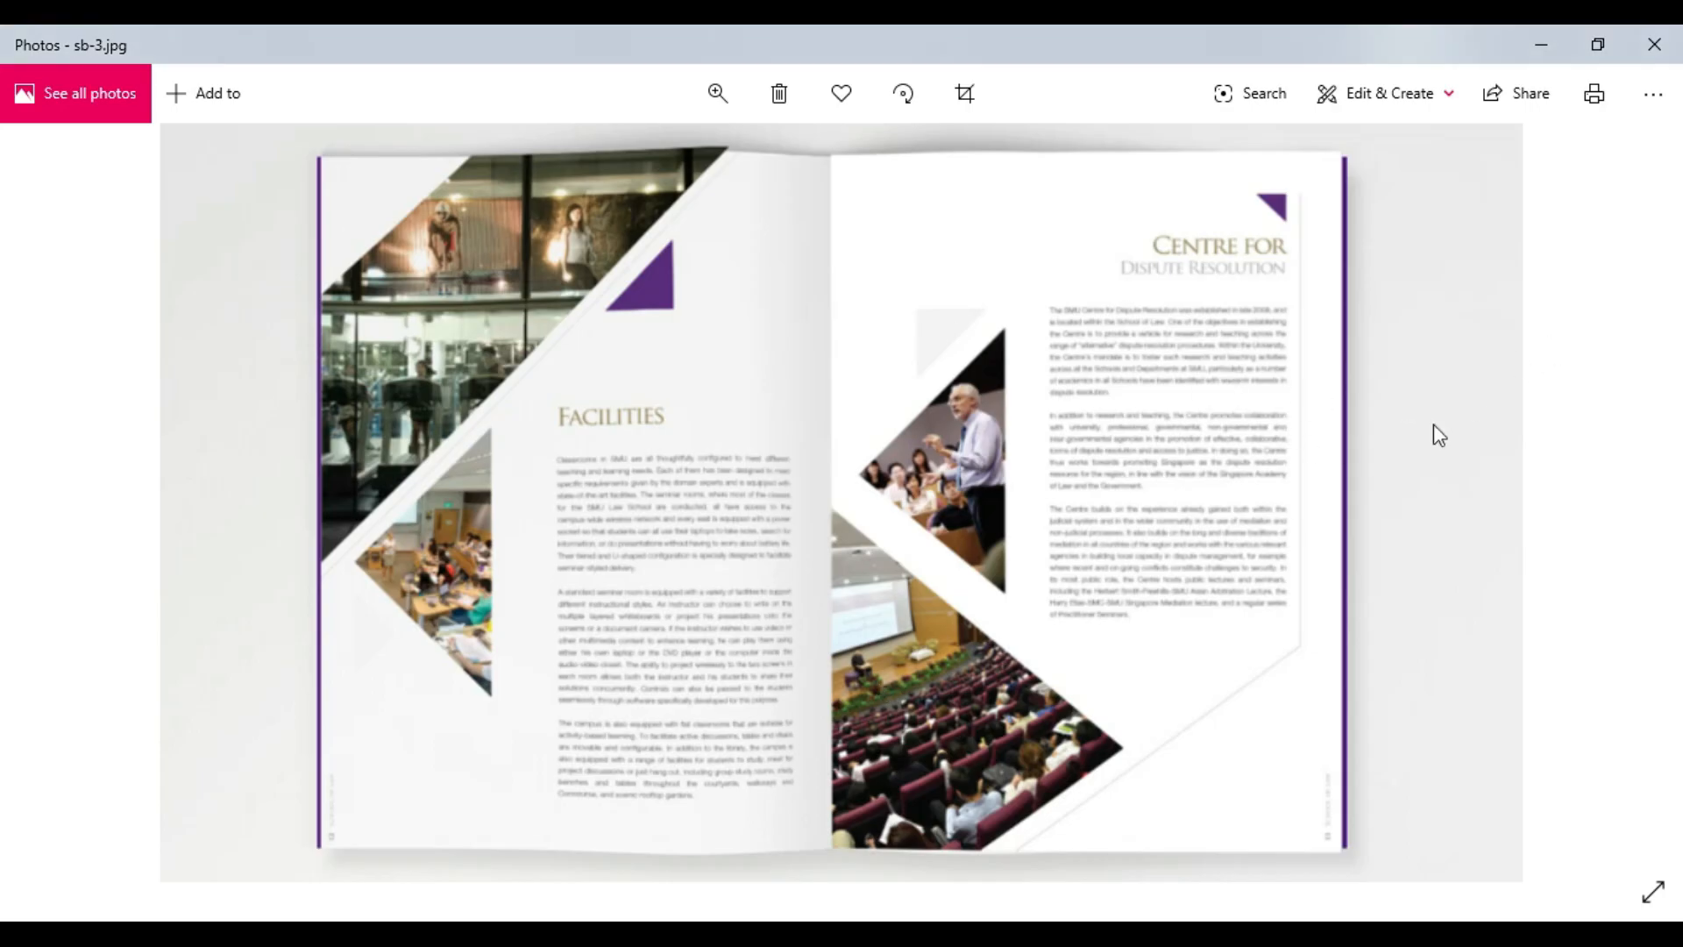
click(721, 98)
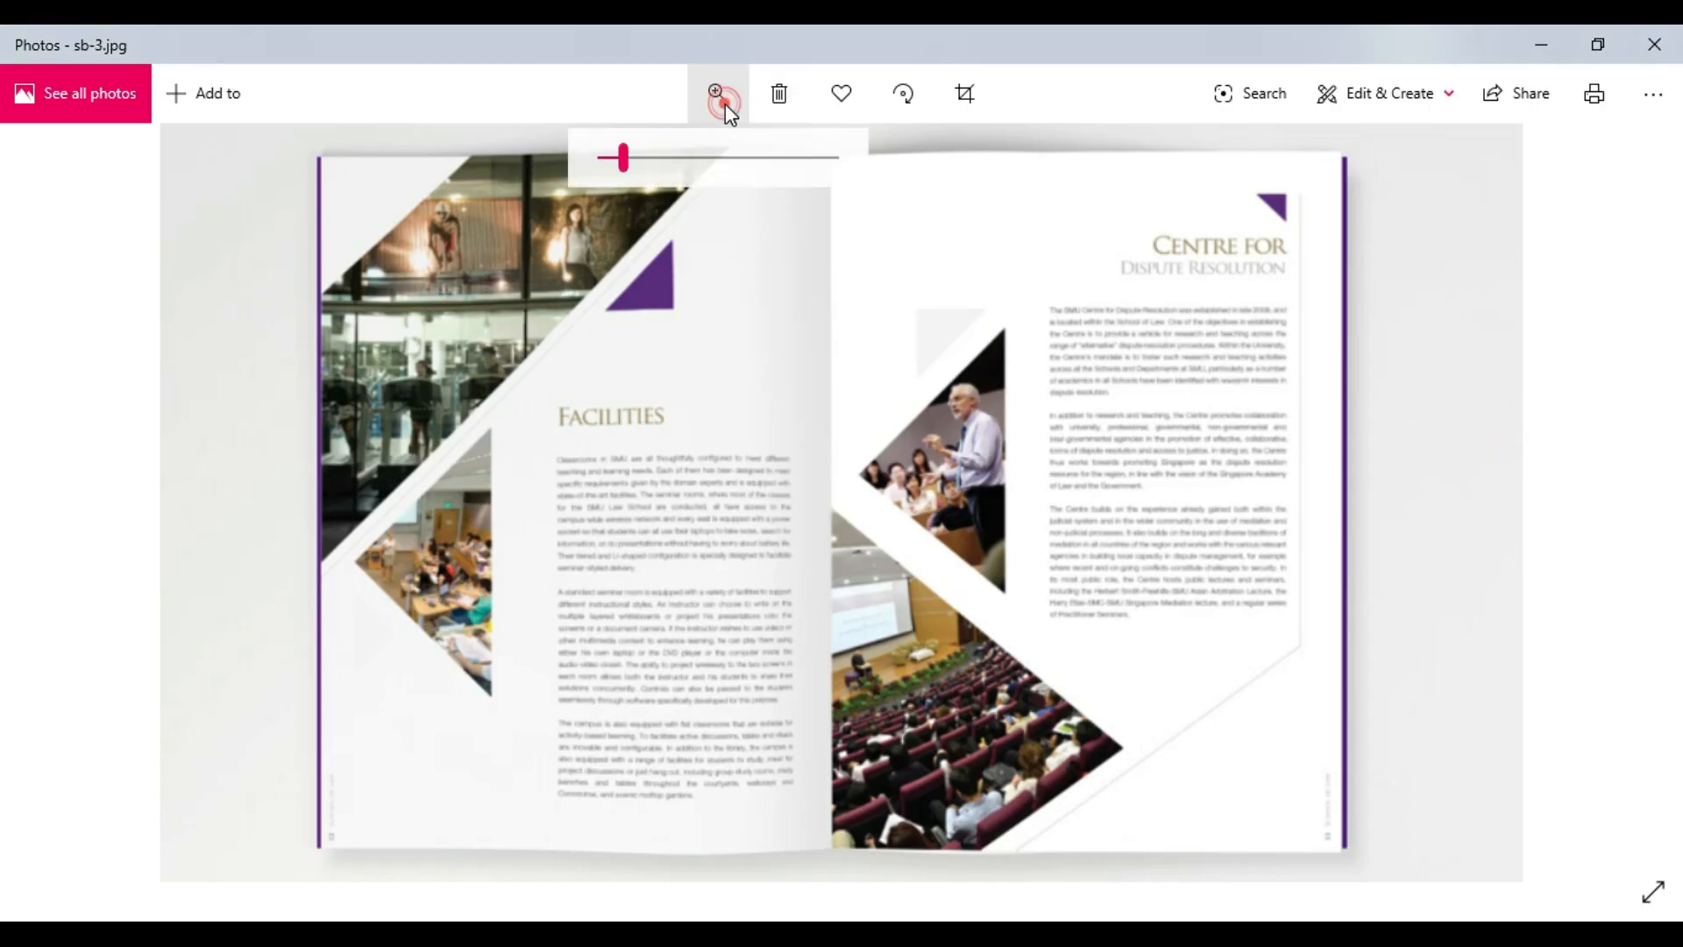
drag(623, 158, 602, 160)
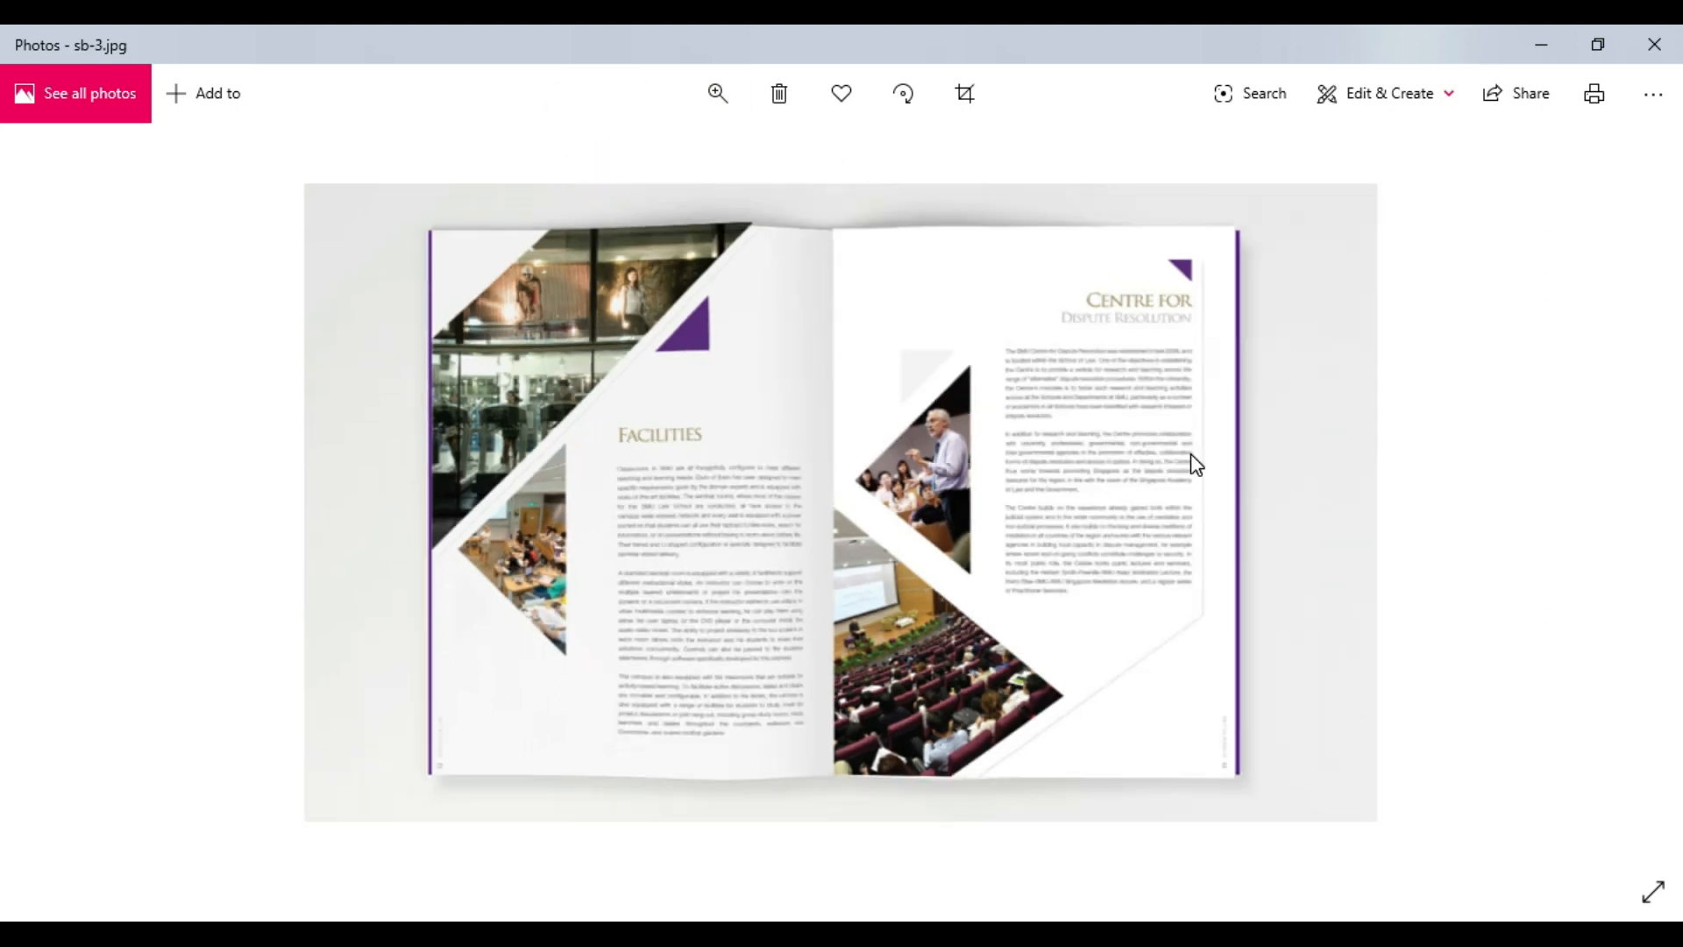
key(Left)
key(Right)
click(1360, 472)
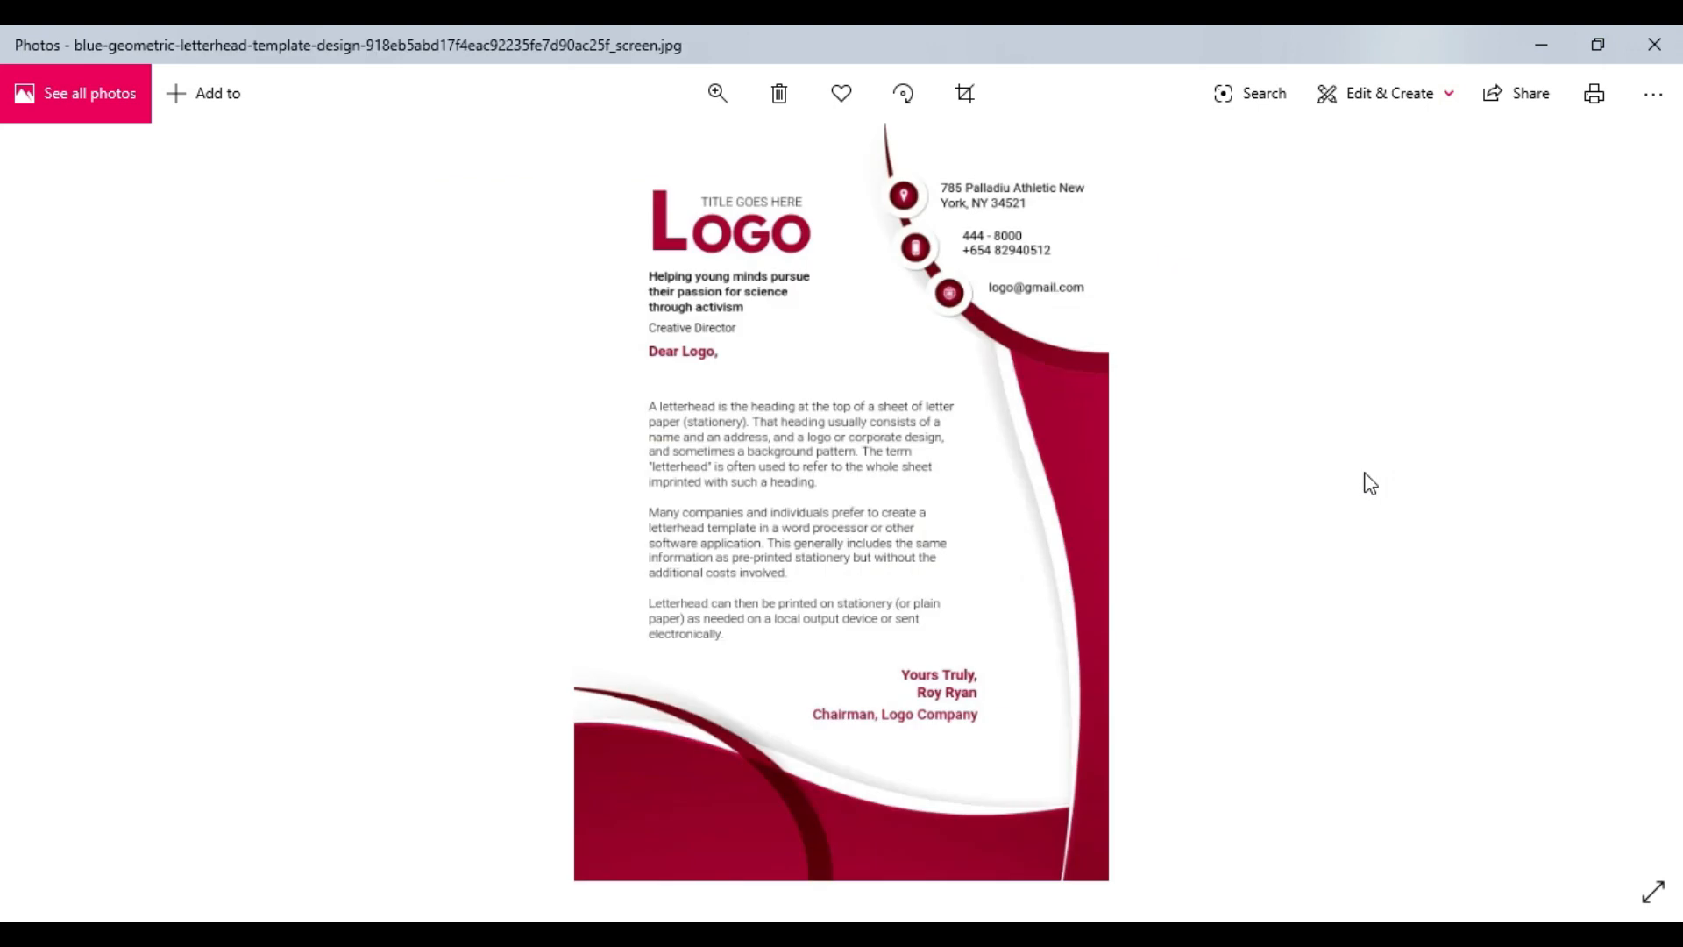
click(1368, 481)
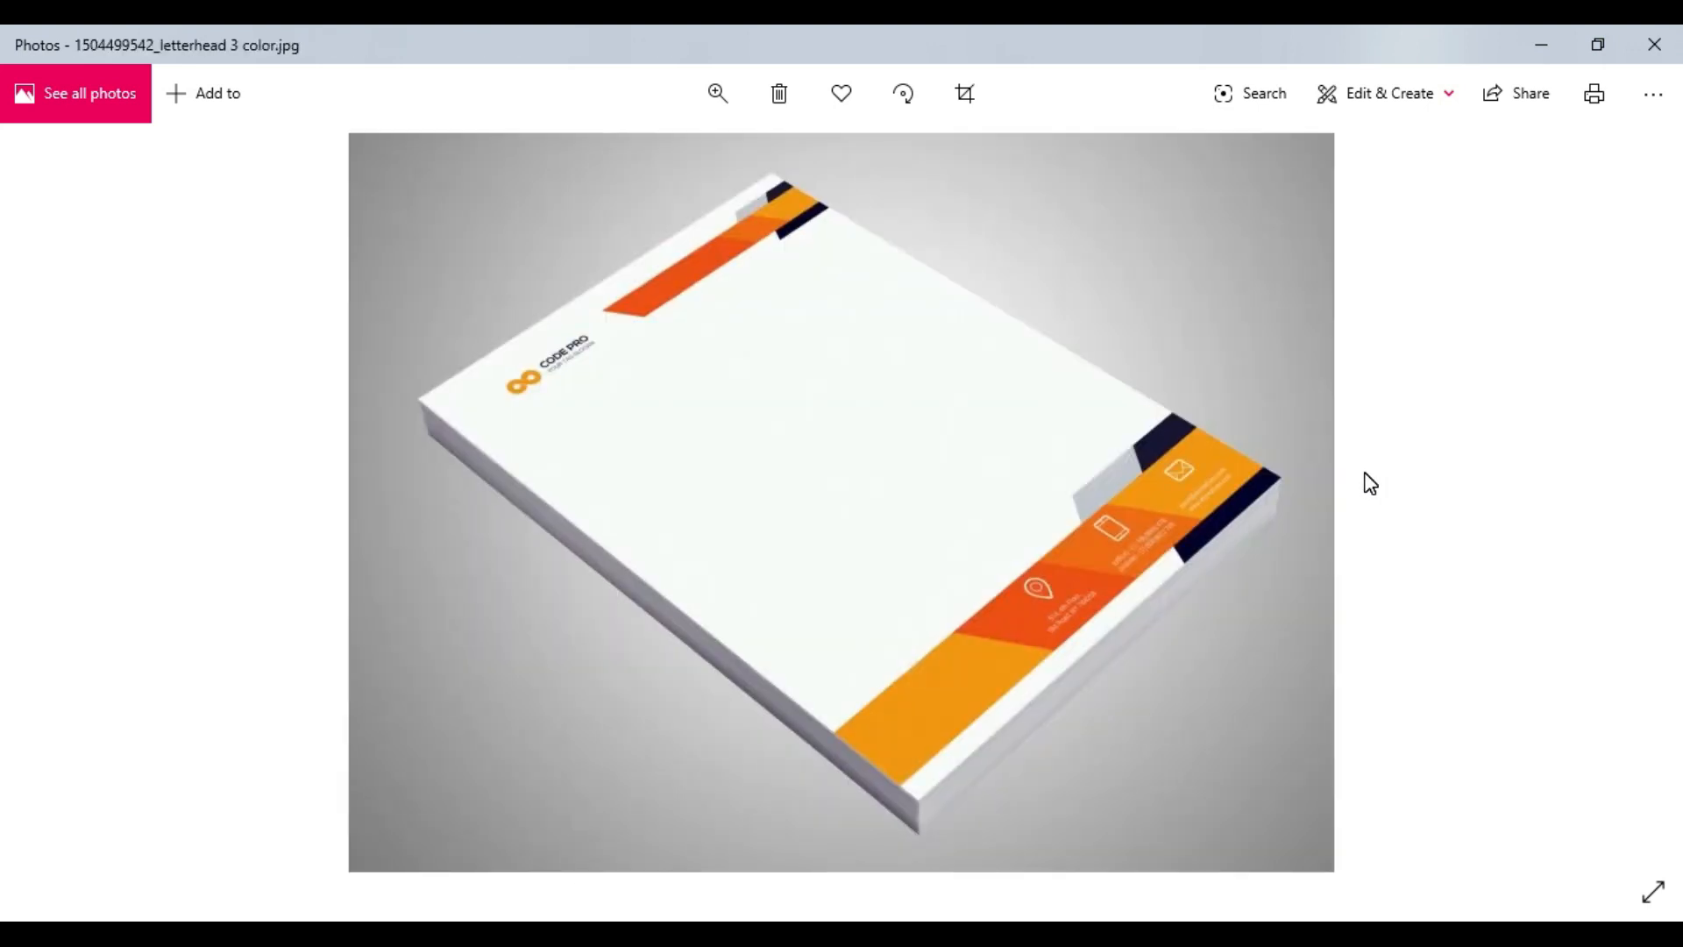
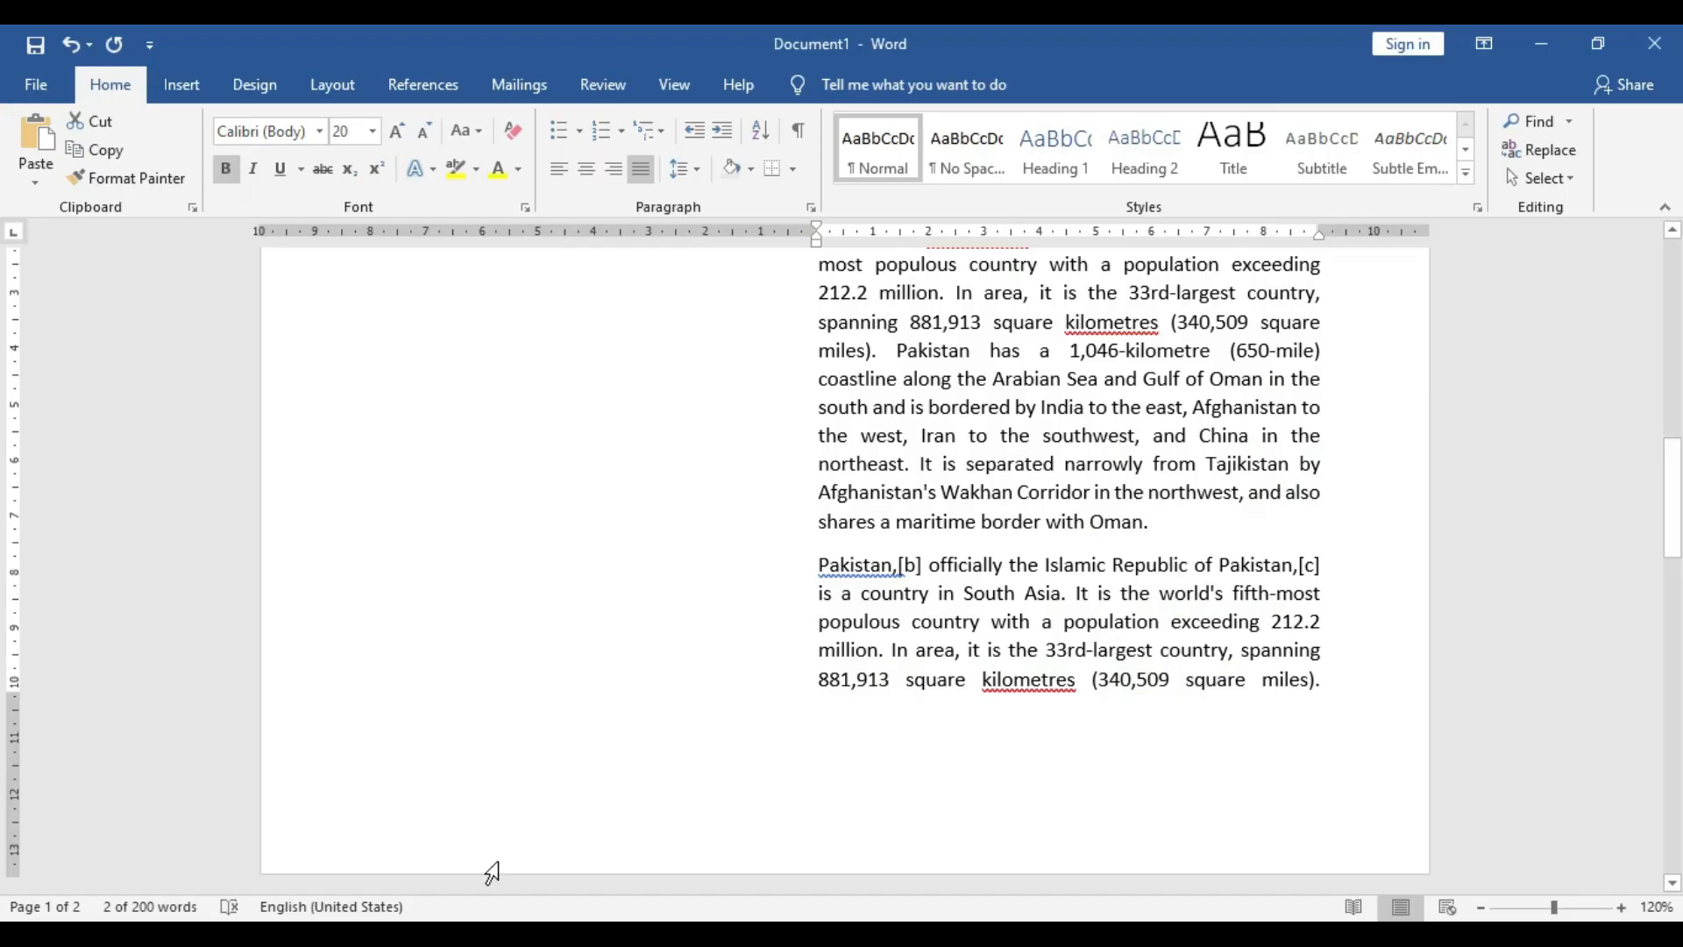
- Drag the vertical ruler's top margin upward to lift the Pakistan coastline paragraph higher
shift+click(1323, 689)
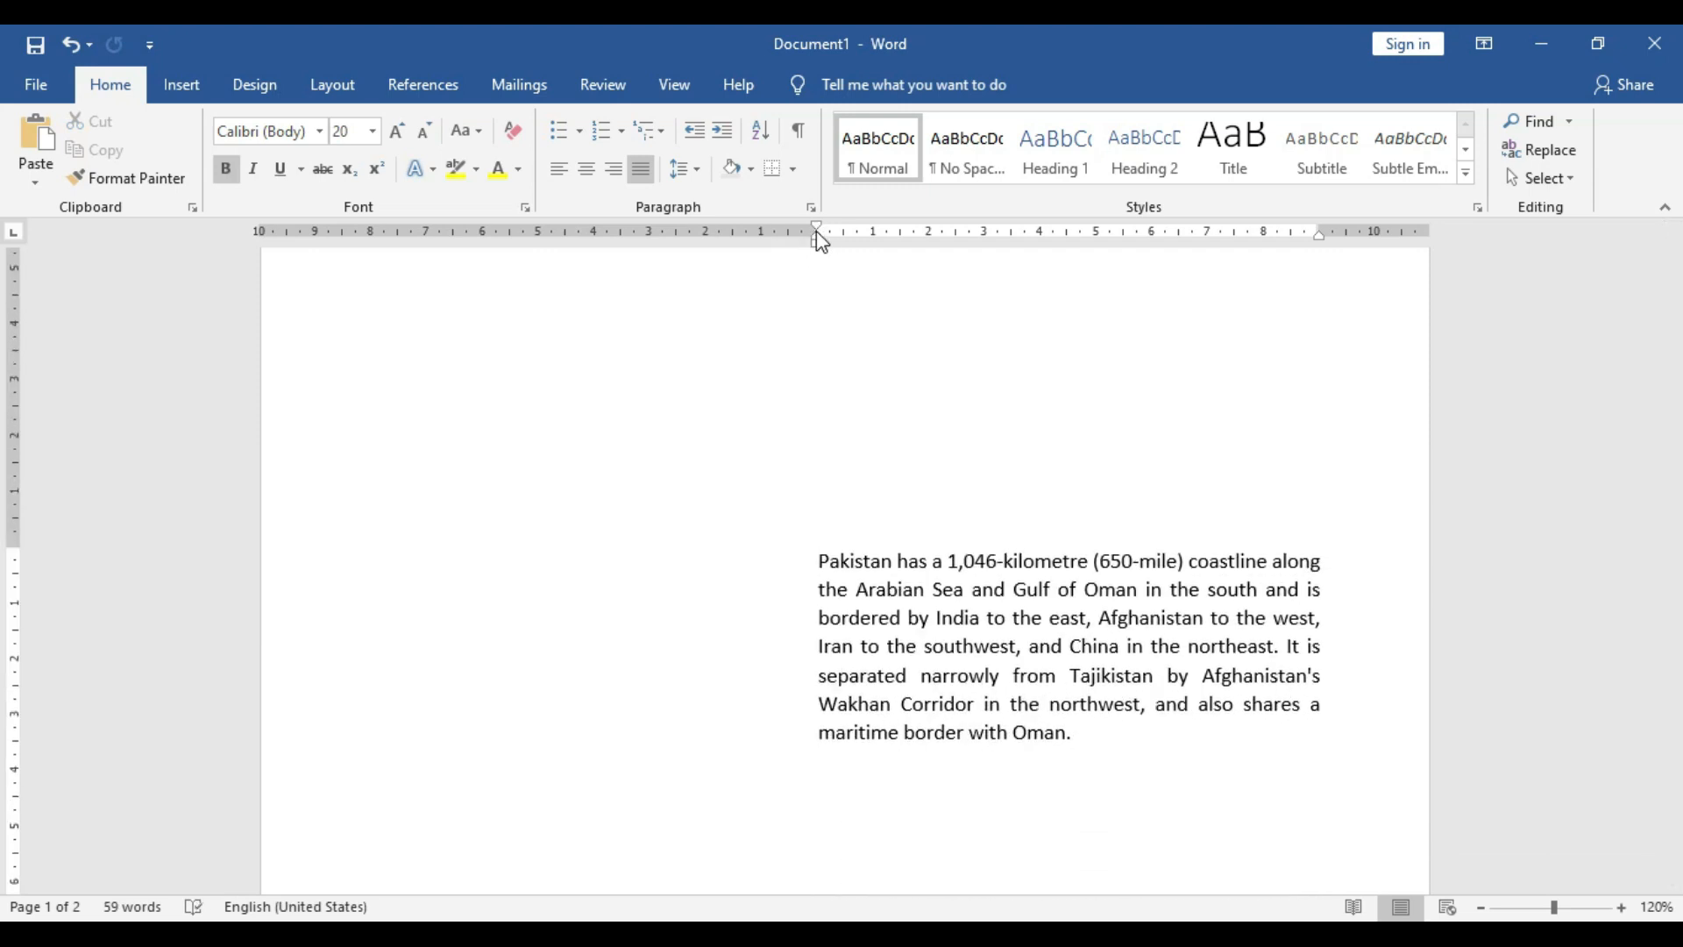
click(238, 261)
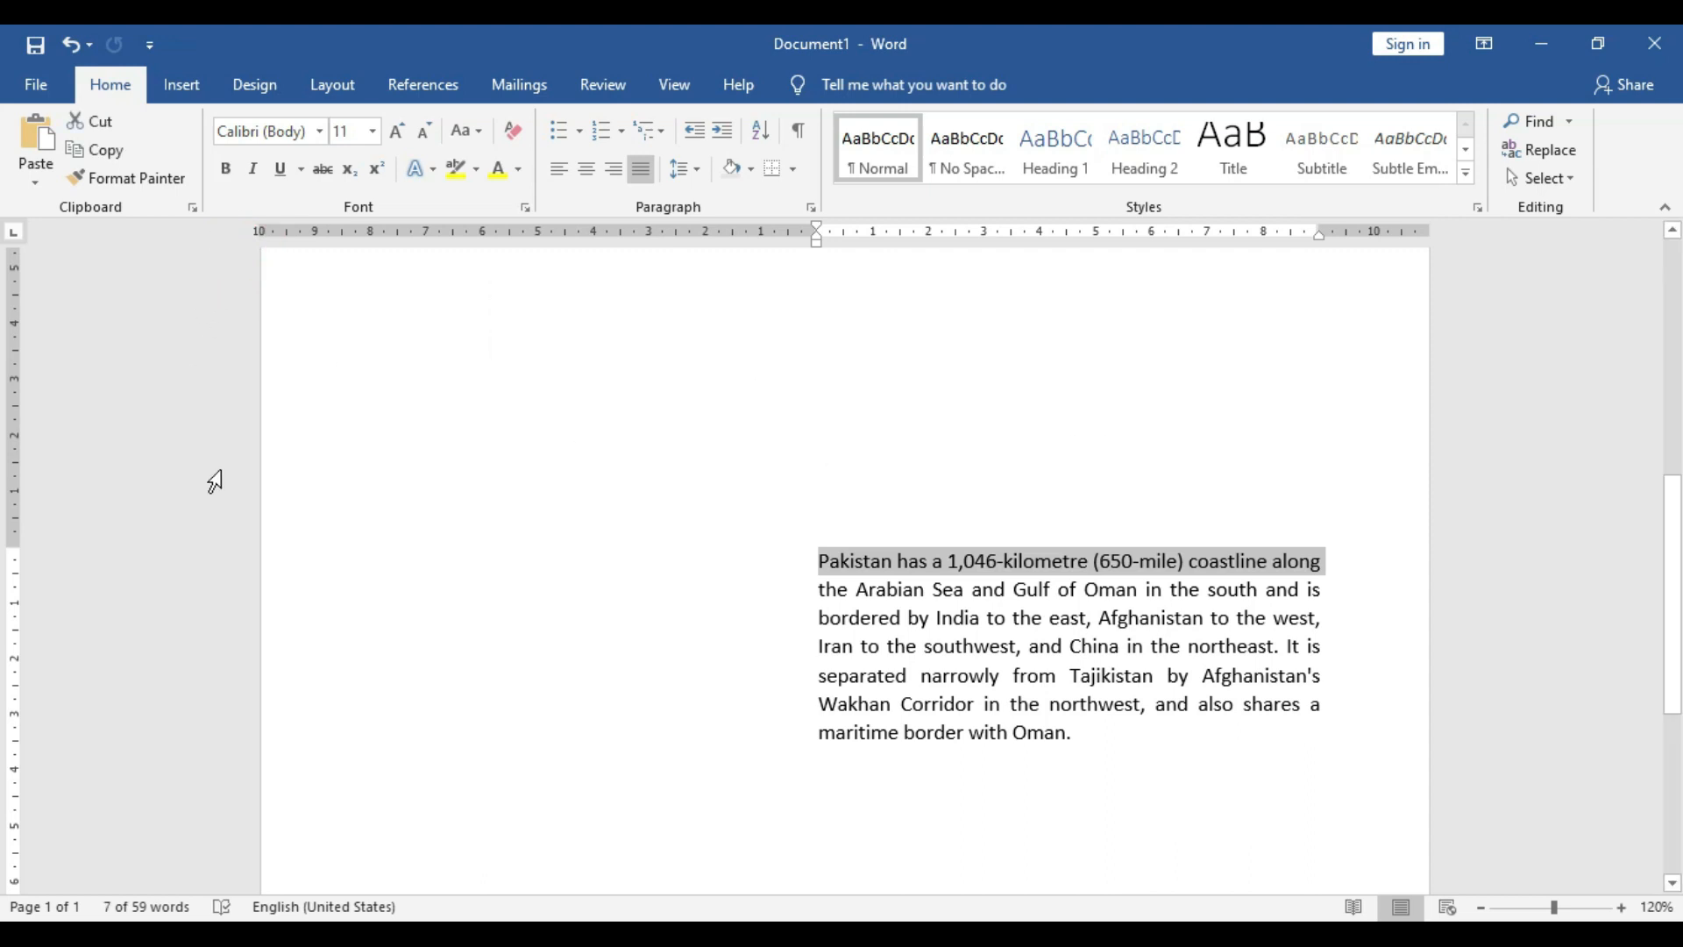
drag(35, 548, 80, 492)
click(977, 722)
drag(1108, 692, 808, 530)
click(889, 568)
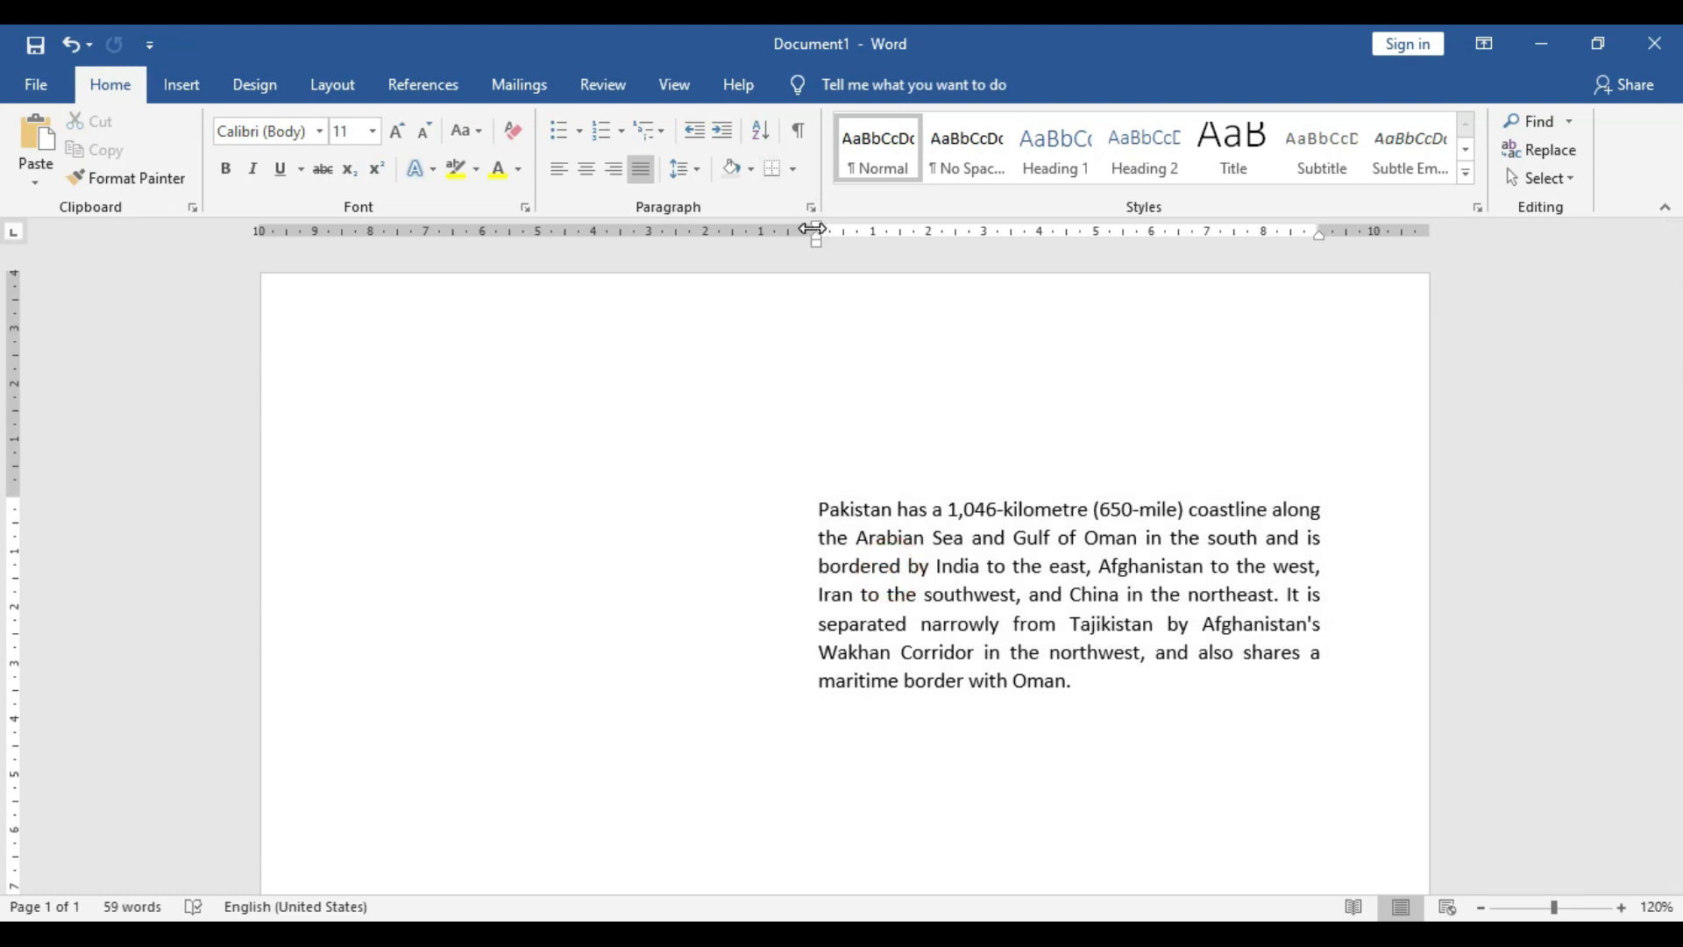
- Move the left margin so the text spans the full width, and raise the bottom margin
drag(815, 229, 357, 235)
scroll(639, 594, down, 15)
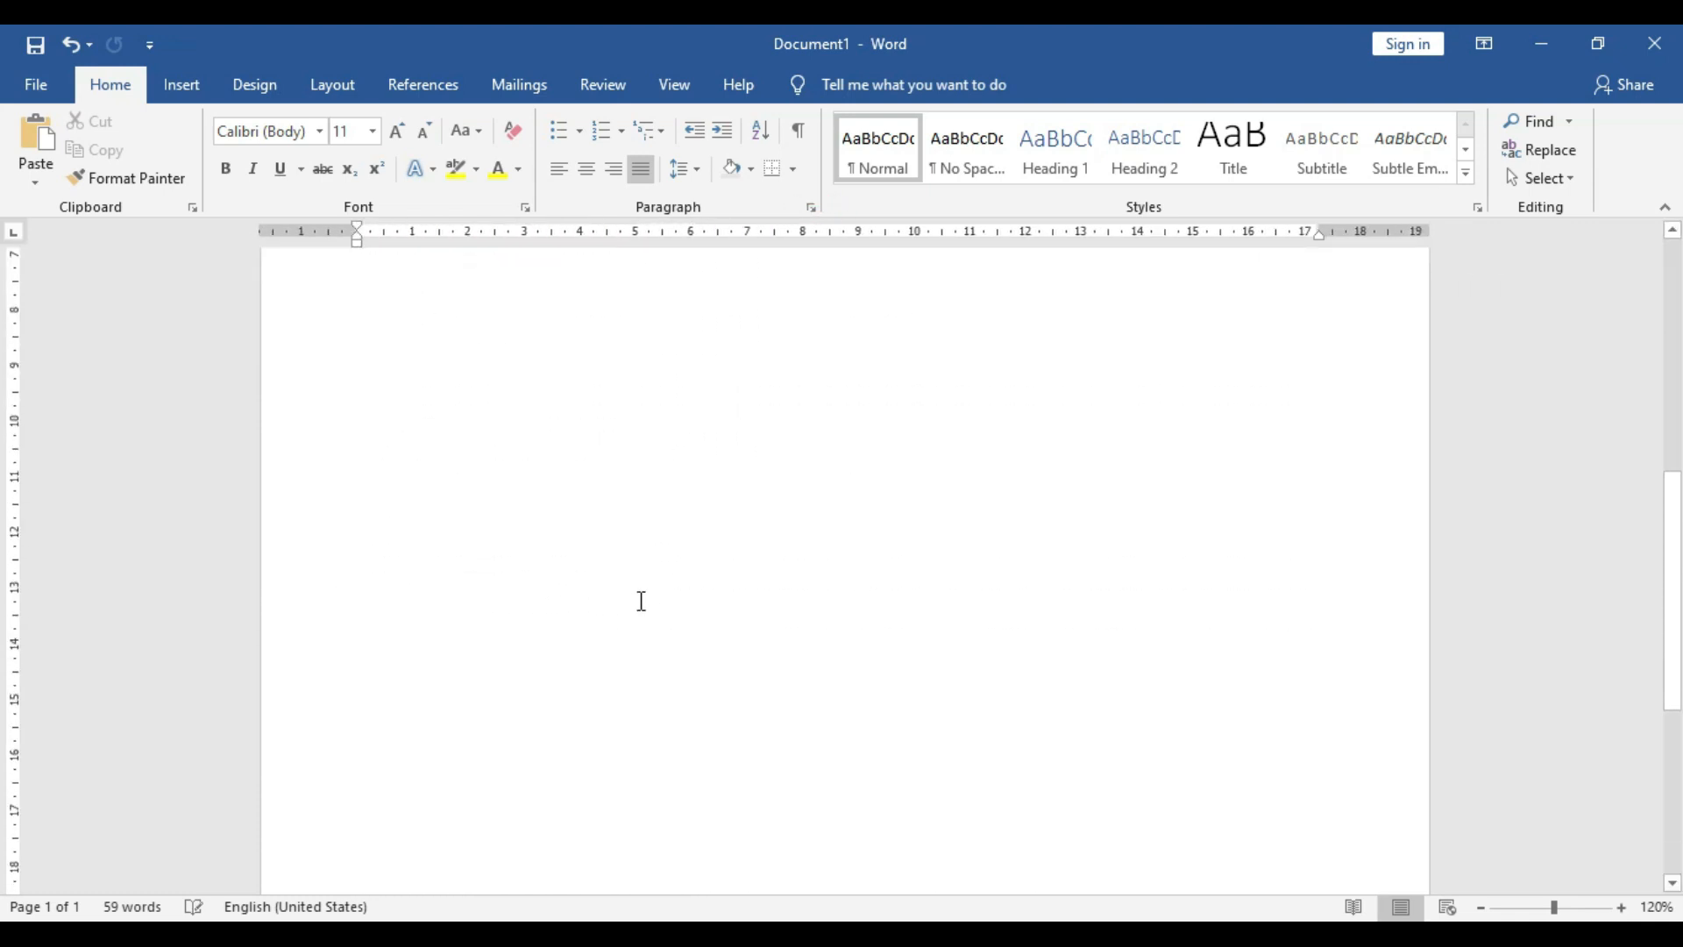
drag(13, 693, 48, 491)
scroll(685, 761, up, 15)
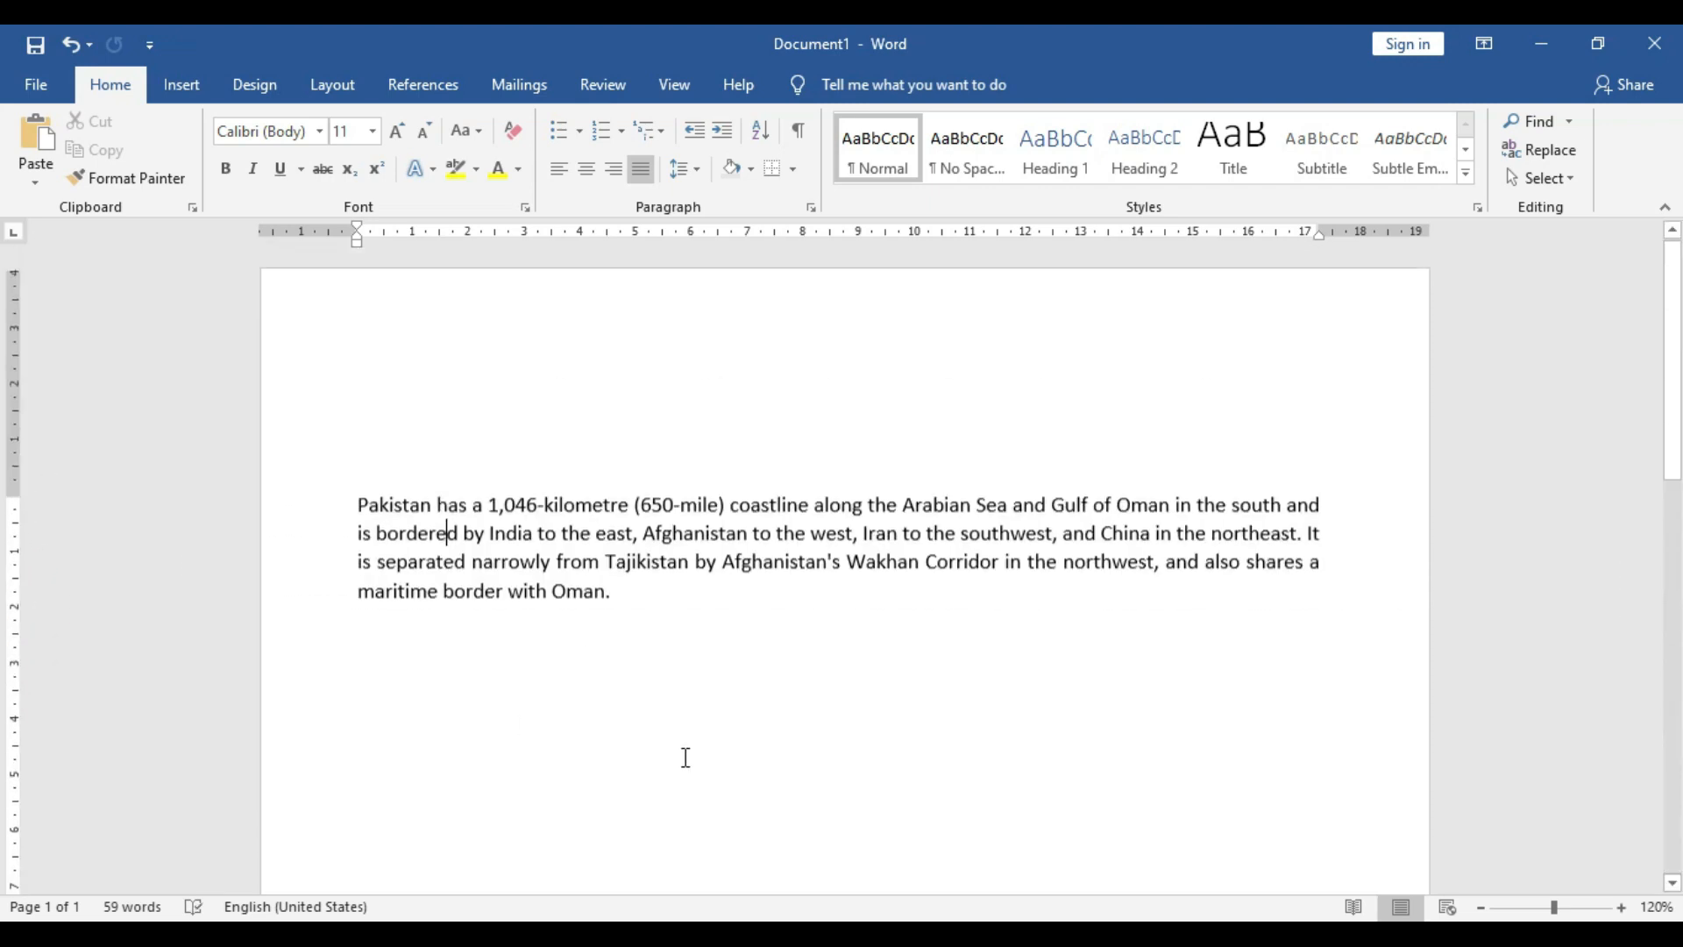
- Paste copies of the Pakistan paragraph until there are eight, totalling 472 words
drag(619, 580, 349, 507)
key(ctrl+c)
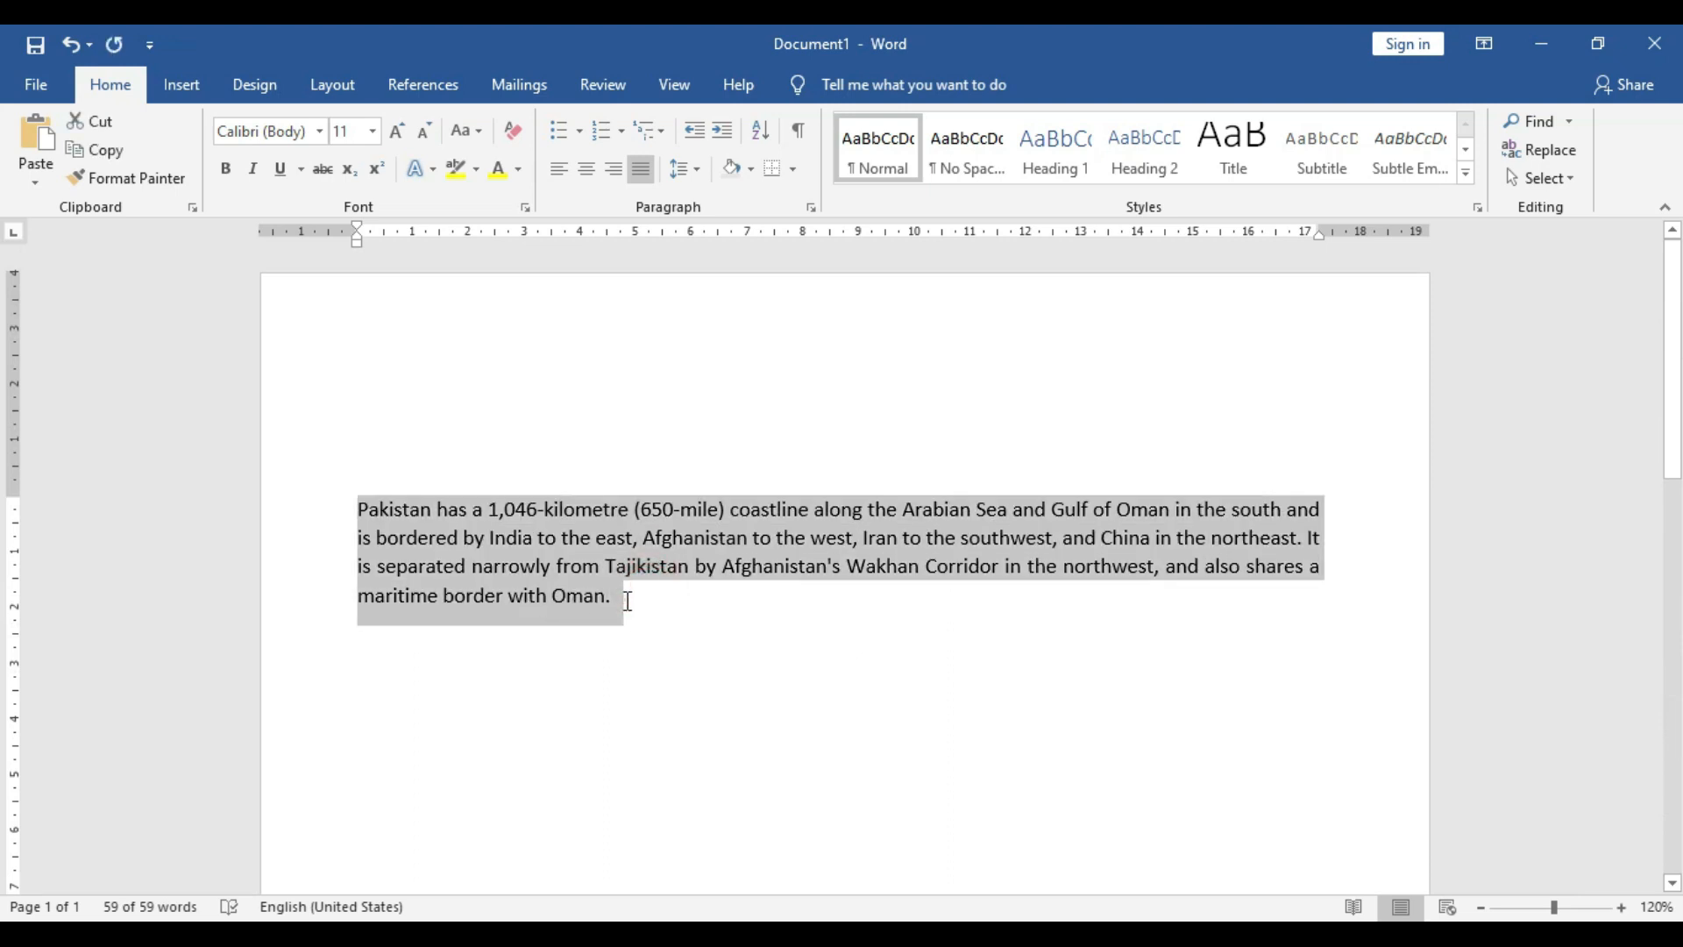
click(626, 600)
key(Return)
key(ctrl+v)
scroll(627, 605, down, 3)
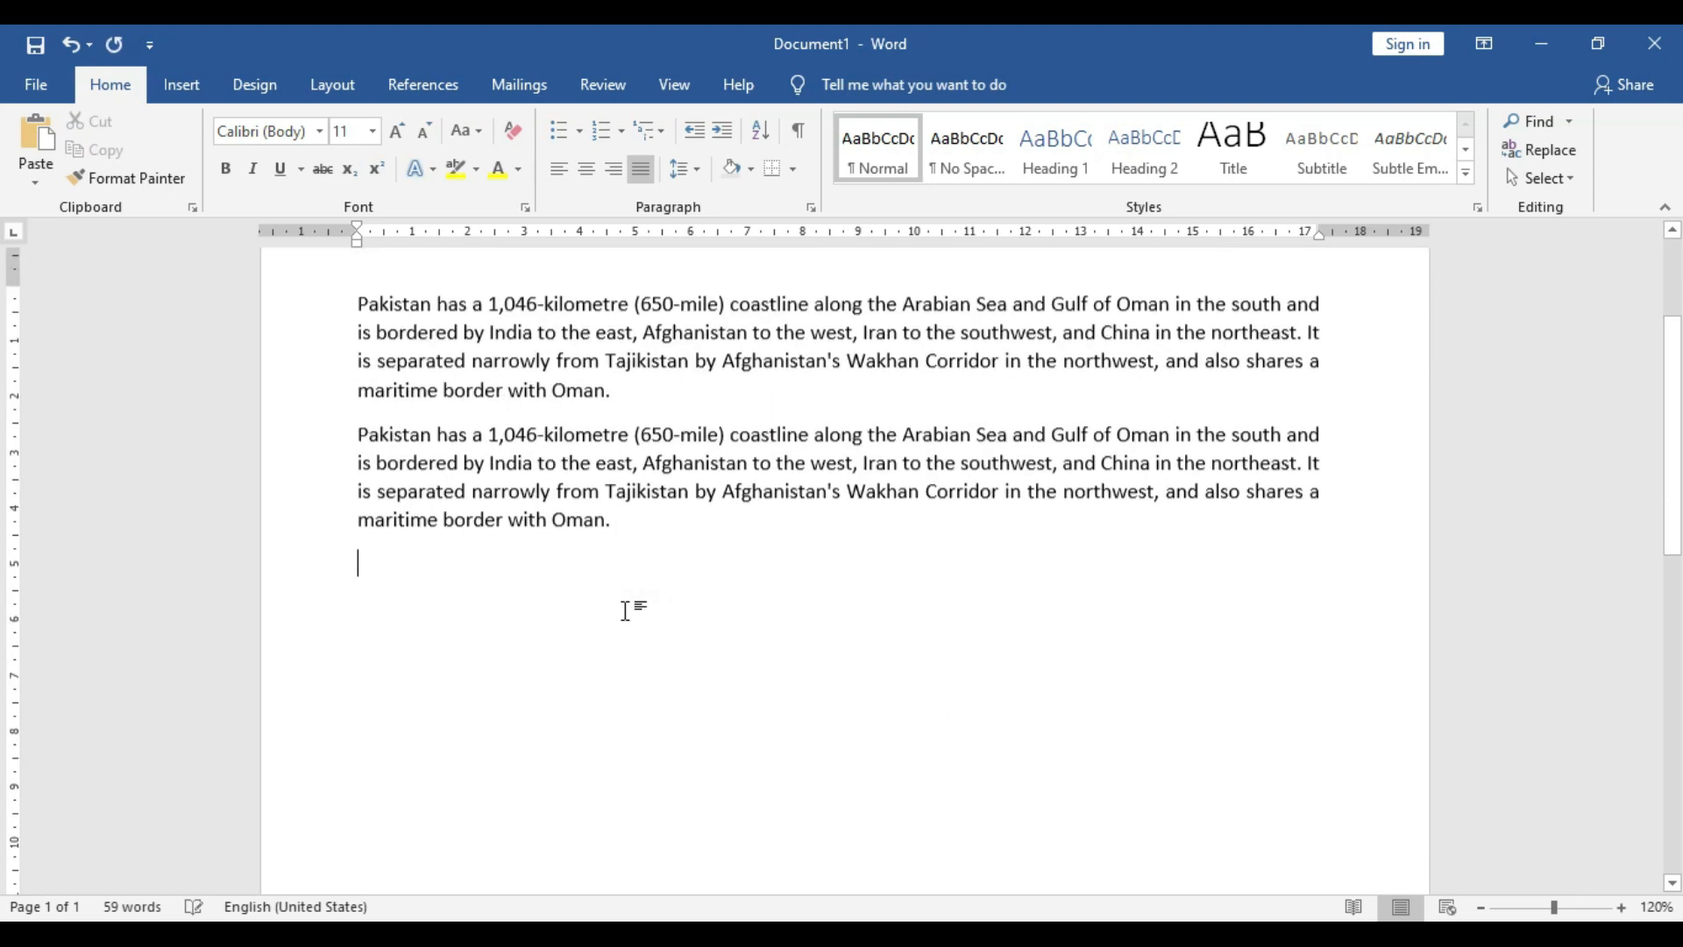
key(ctrl+v)
key(ctrl+v)
key(ctrl+v)
key(ctrl+v)
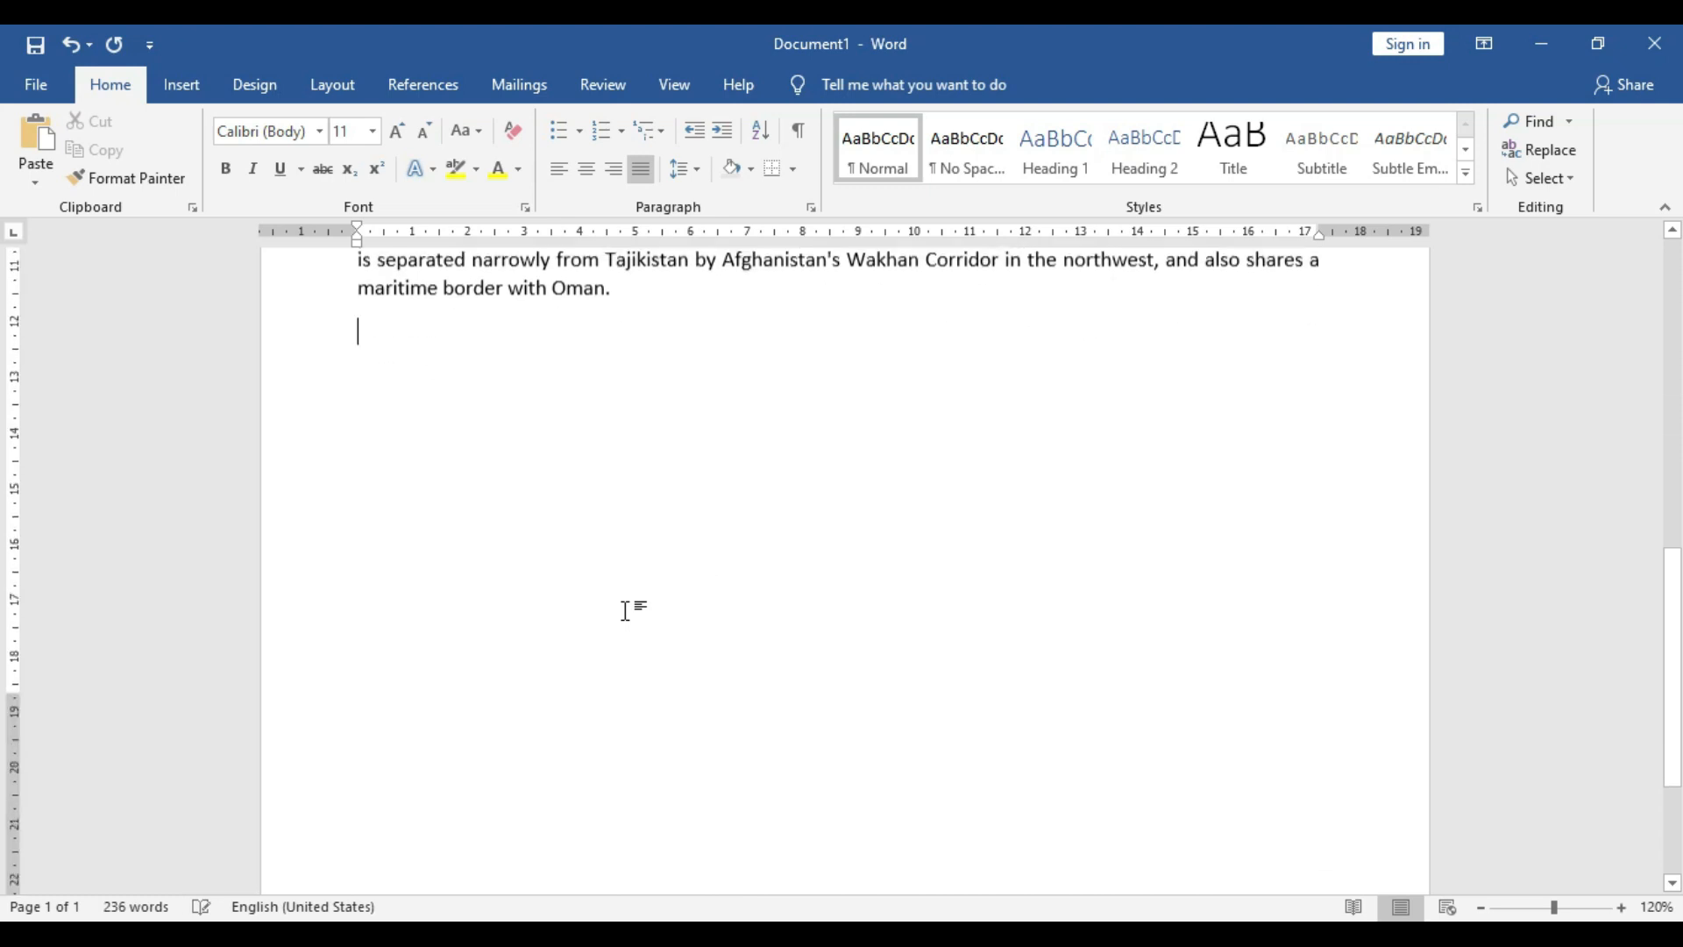
key(ctrl+v)
key(ctrl+v)
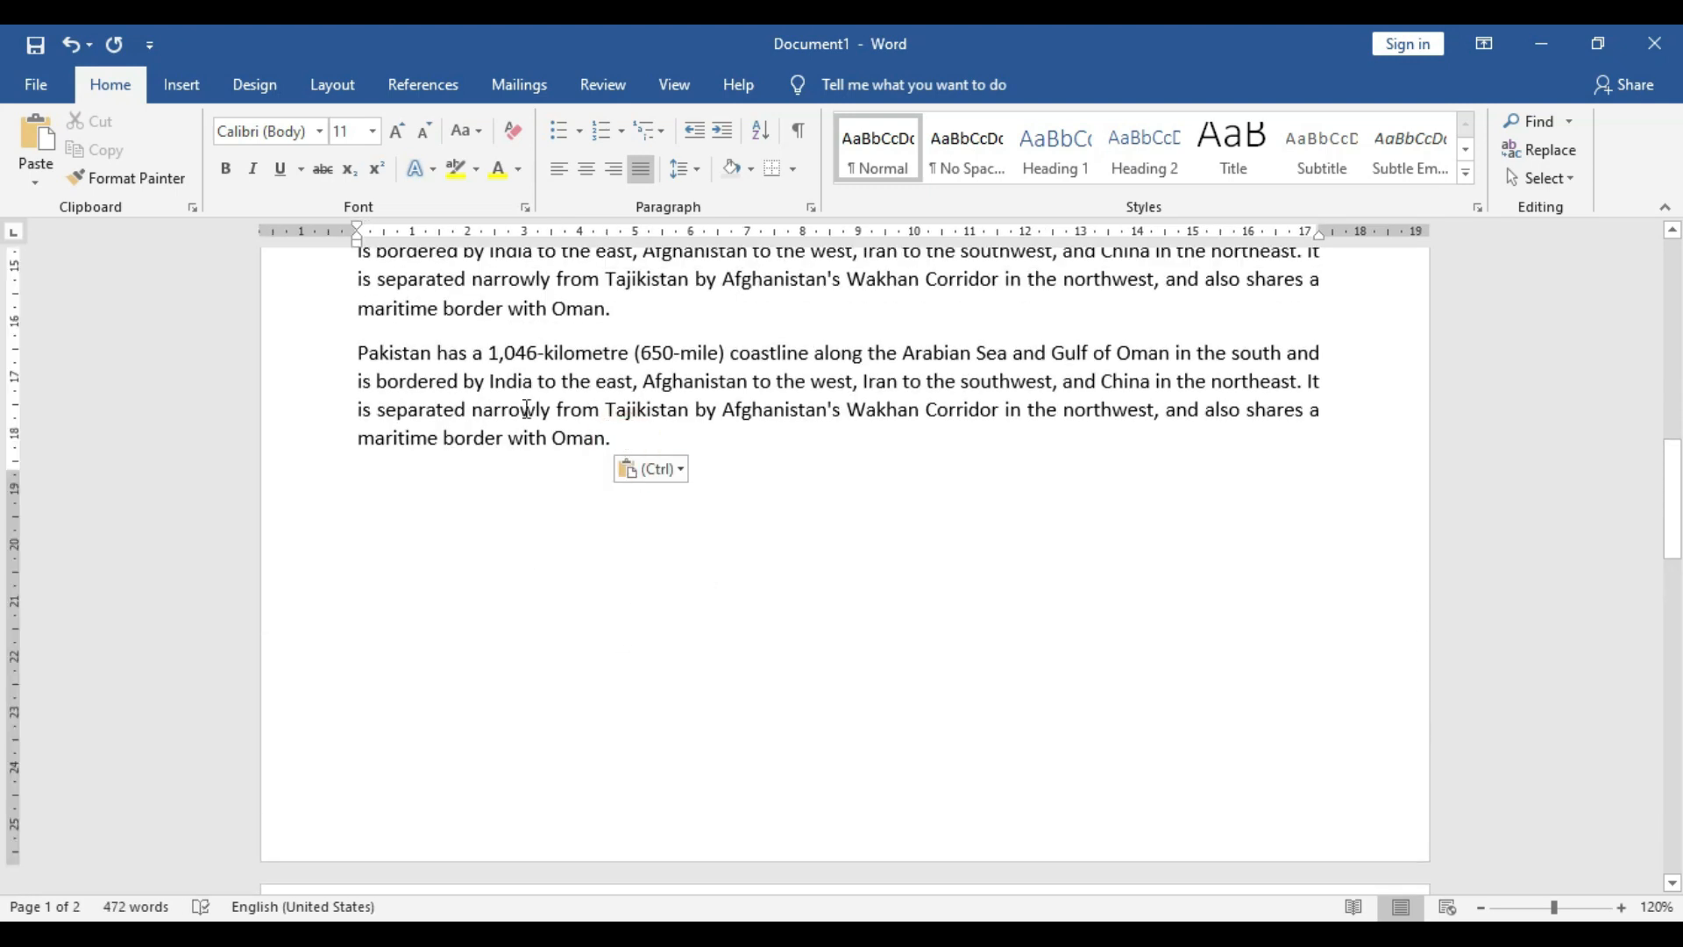
key(ctrl)
key(Escape)
key(ctrl+v)
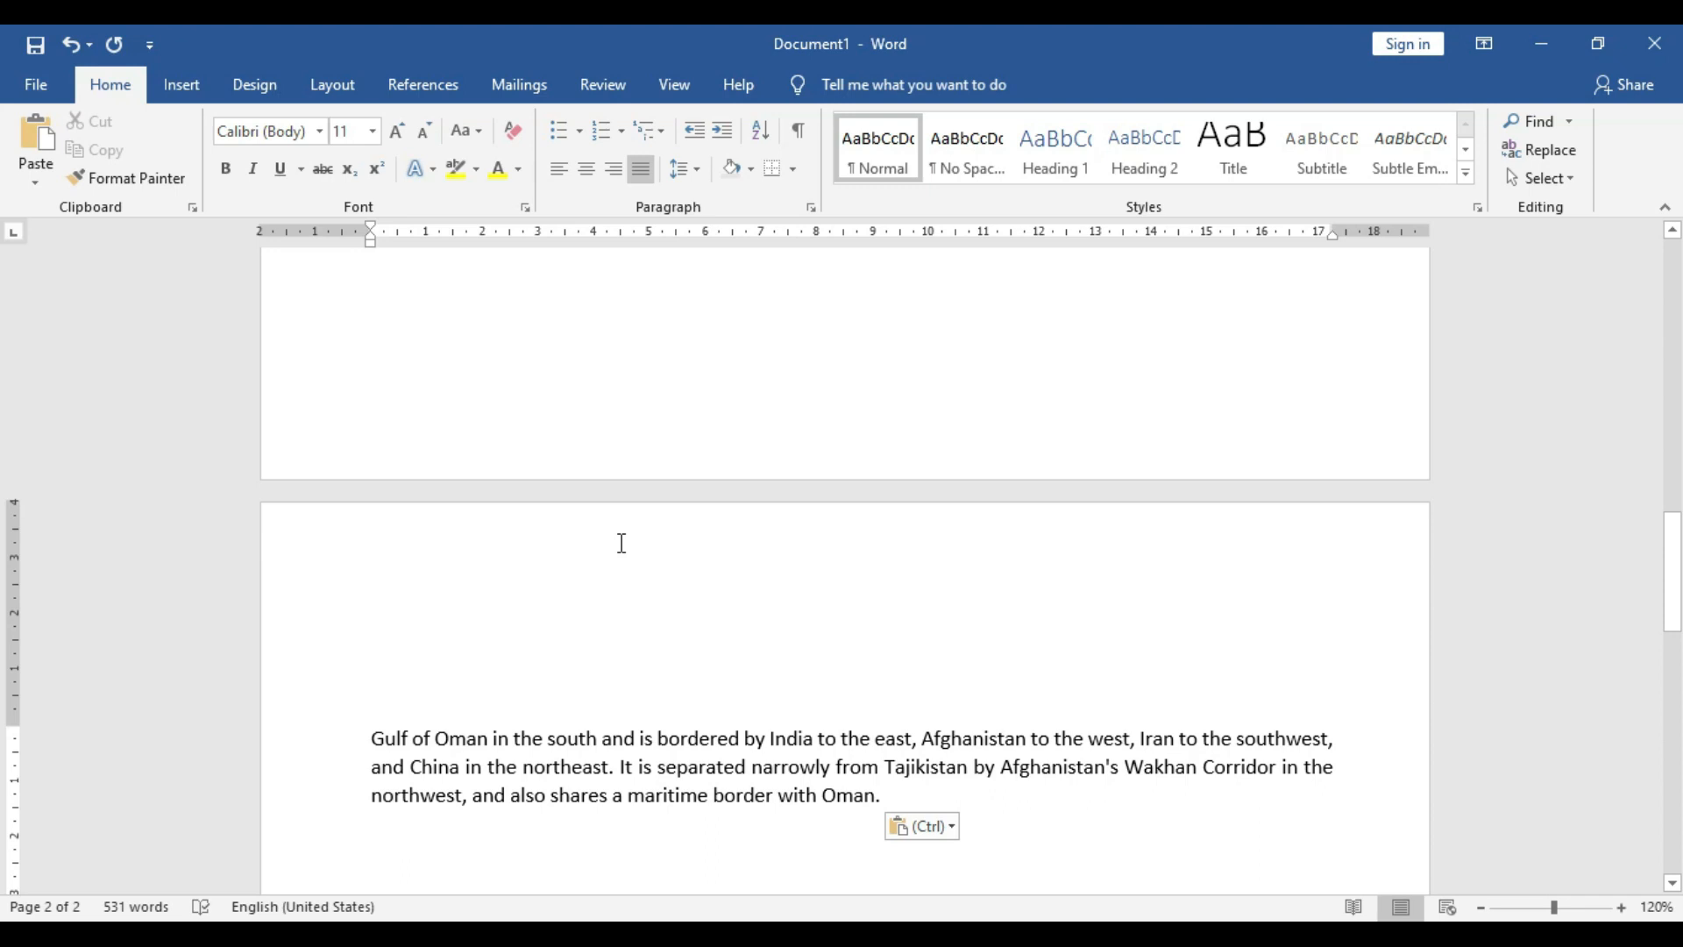
key(ctrl+z)
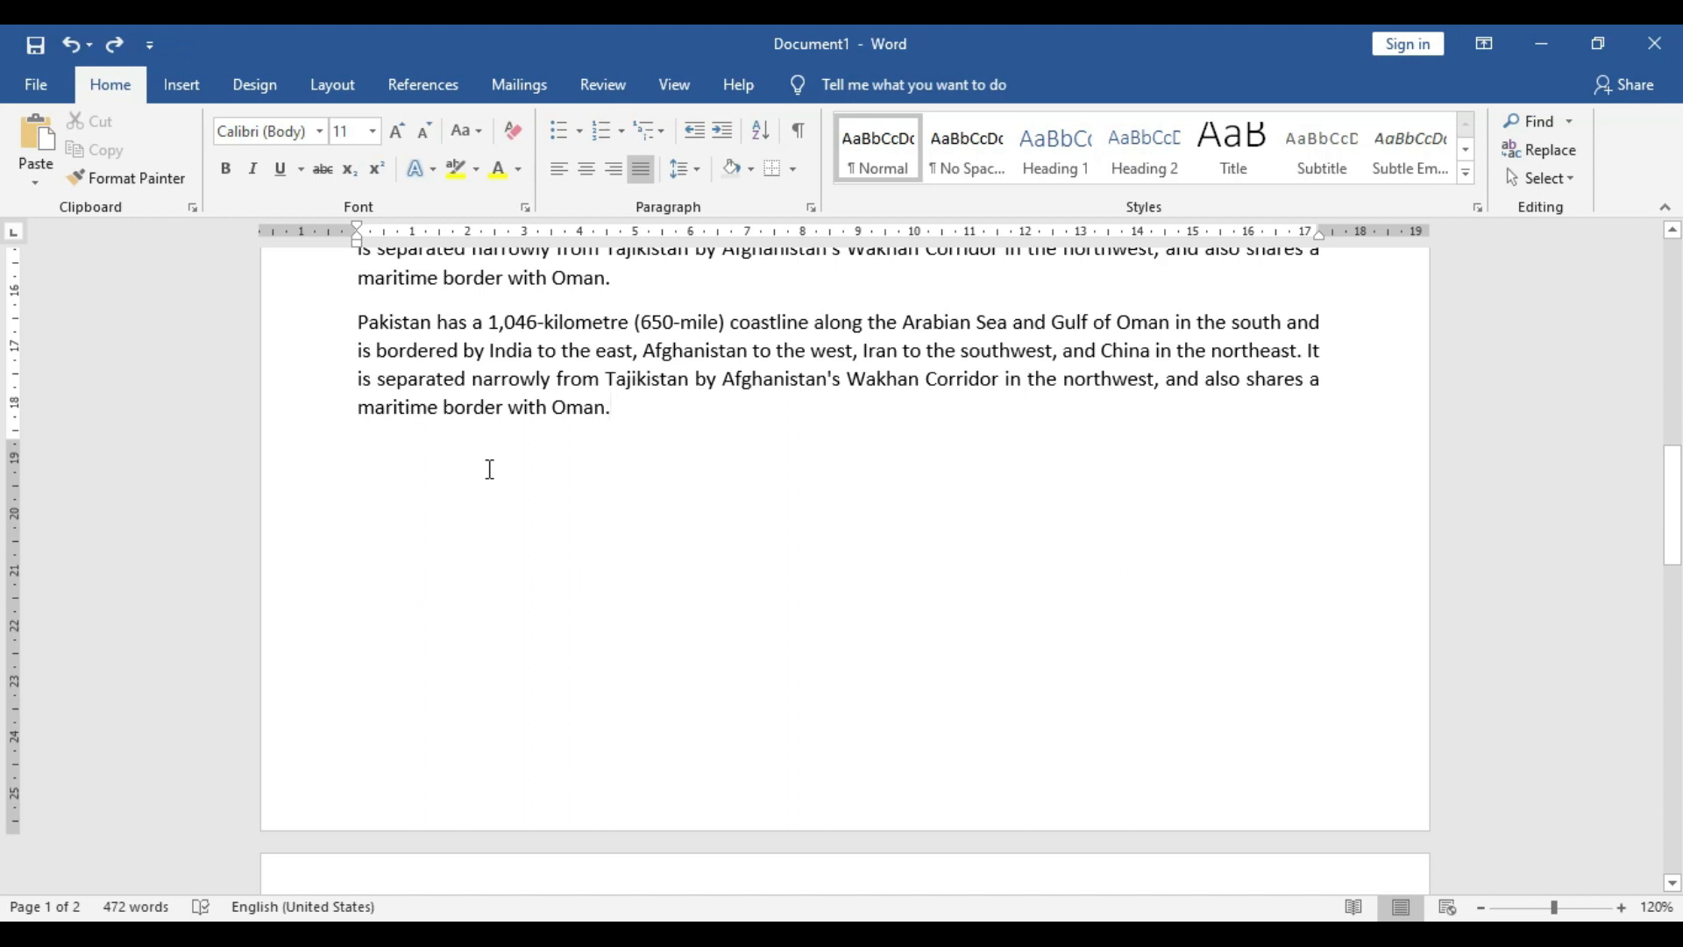
key(ctrl+v)
key(ctrl+v)
key(ctrl+v)
key(ctrl+v)
key(ctrl+v)
key(ctrl+v)
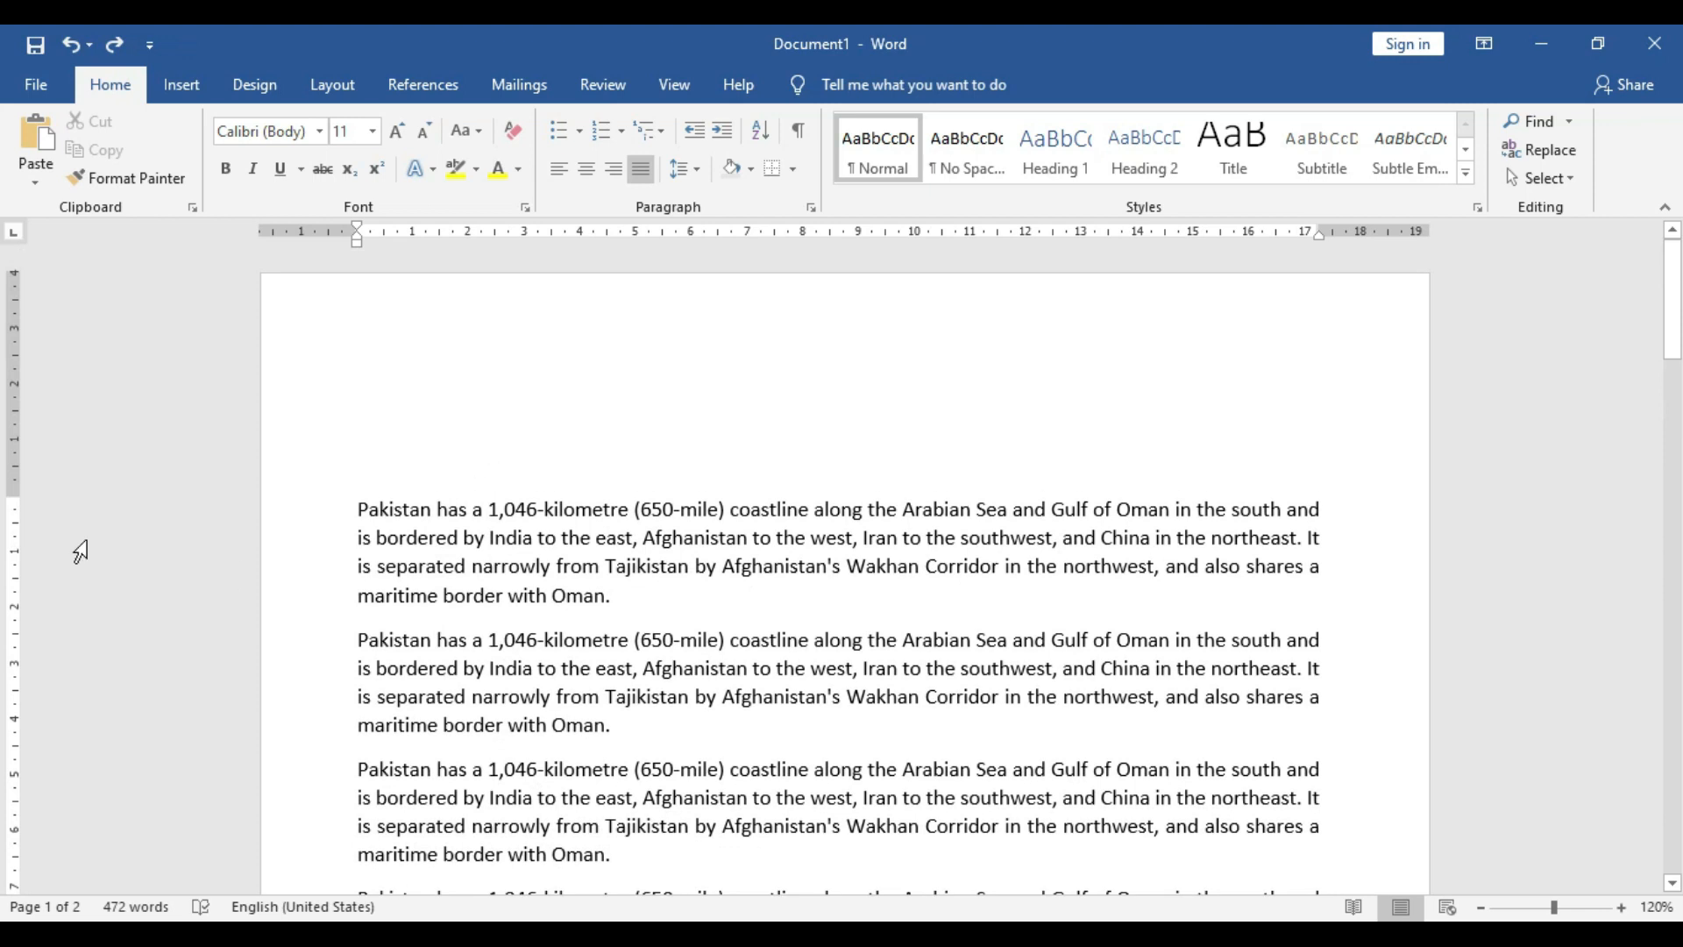
- Adjust the top margin and pull the right margin far left, narrowing the text into a three-page column
drag(16, 496, 27, 551)
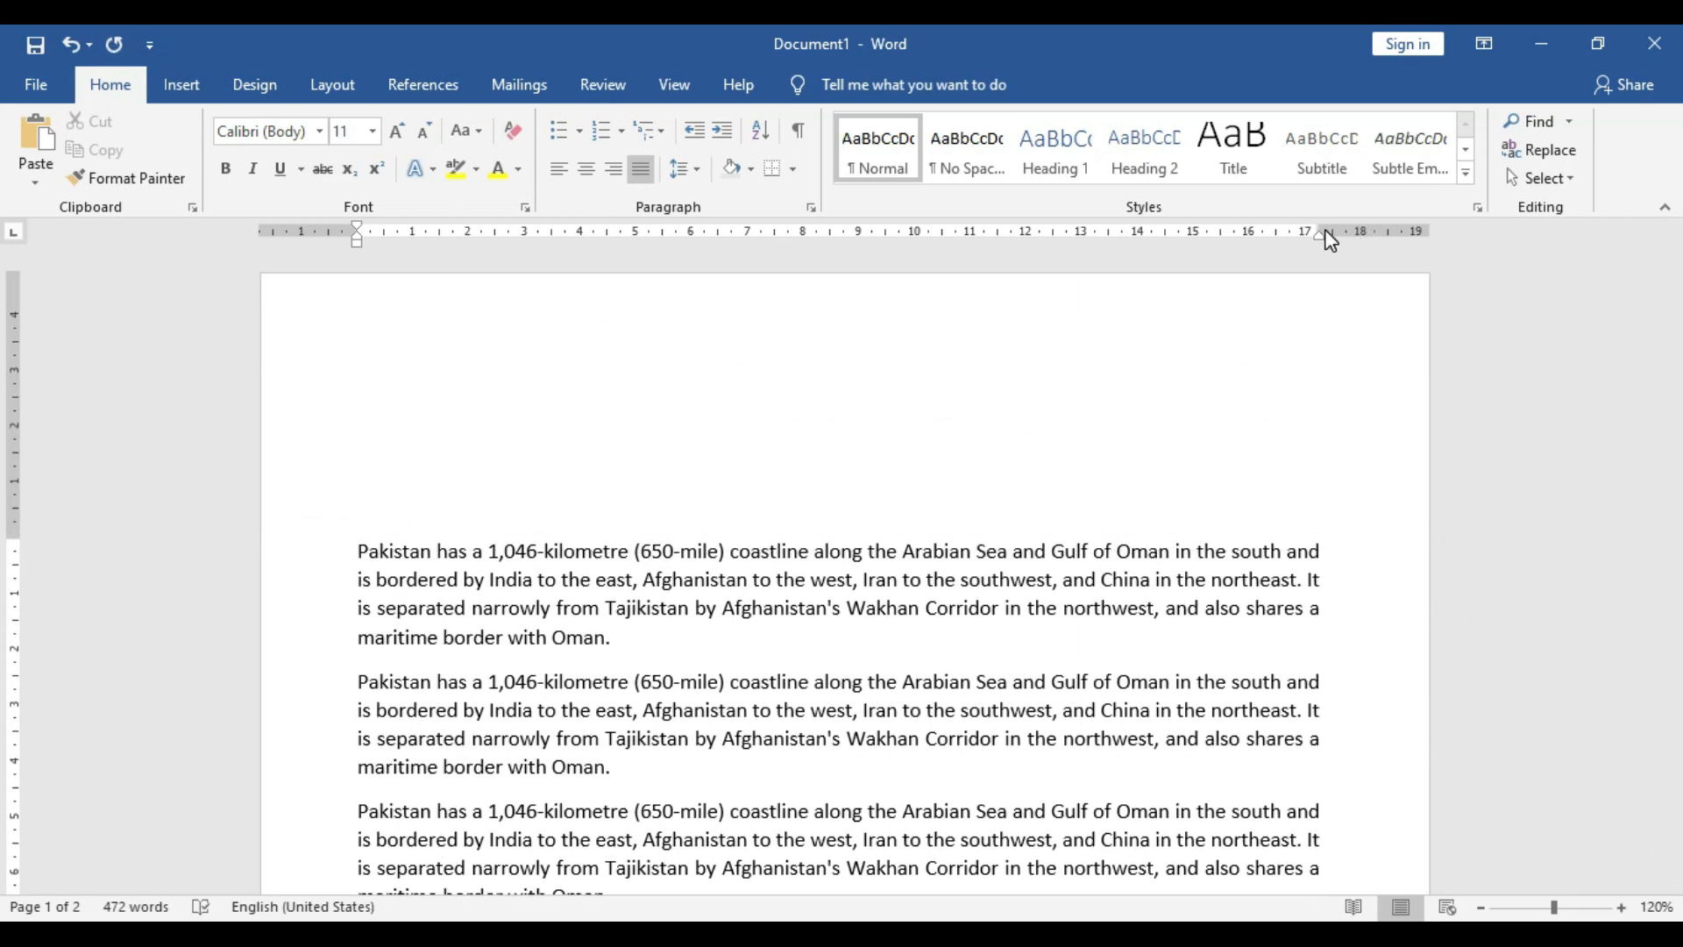
drag(1322, 229, 788, 233)
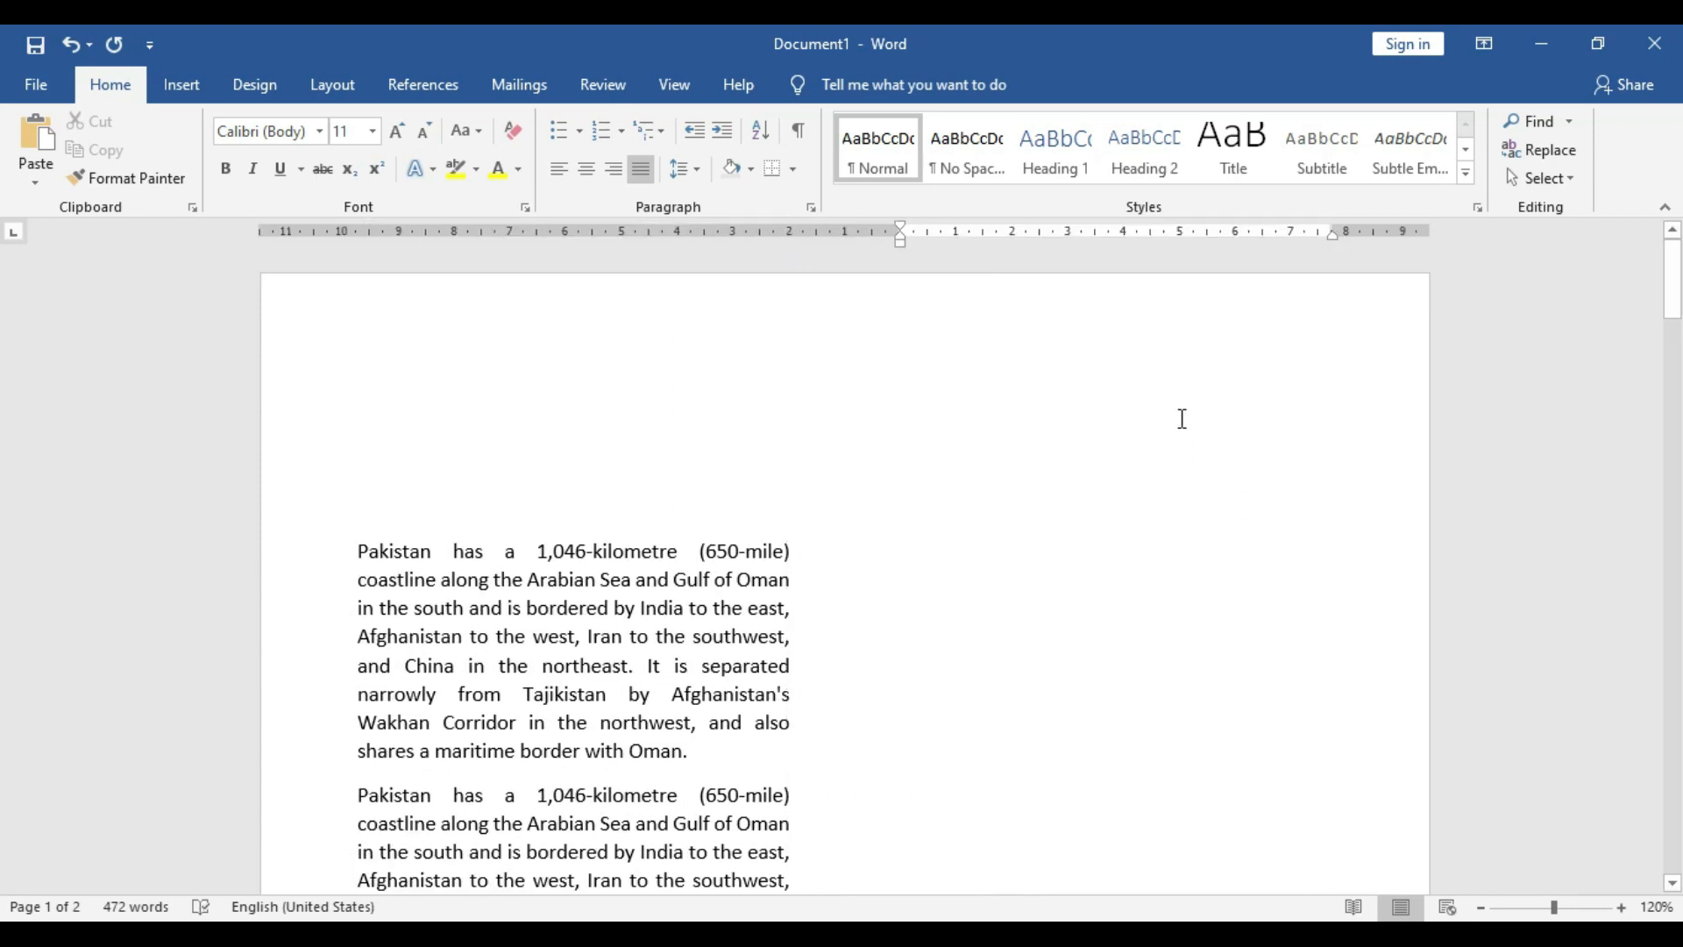
scroll(1148, 365, down, 3)
scroll(629, 636, down, 8)
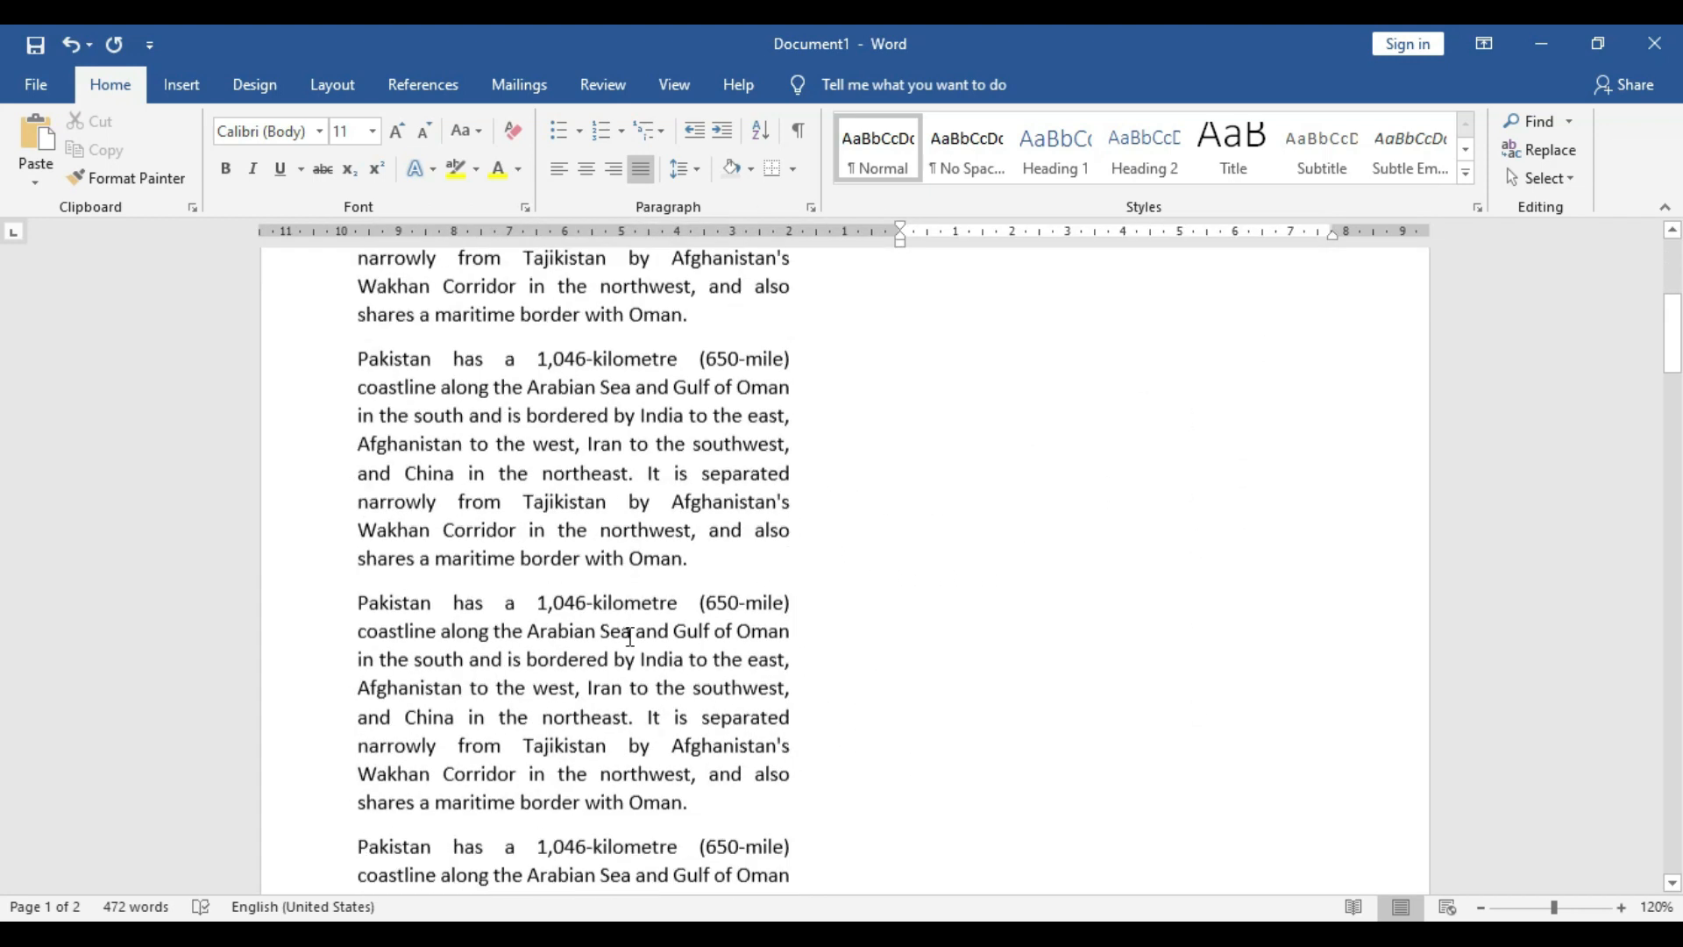
scroll(628, 646, down, 5)
scroll(1073, 402, up, 10)
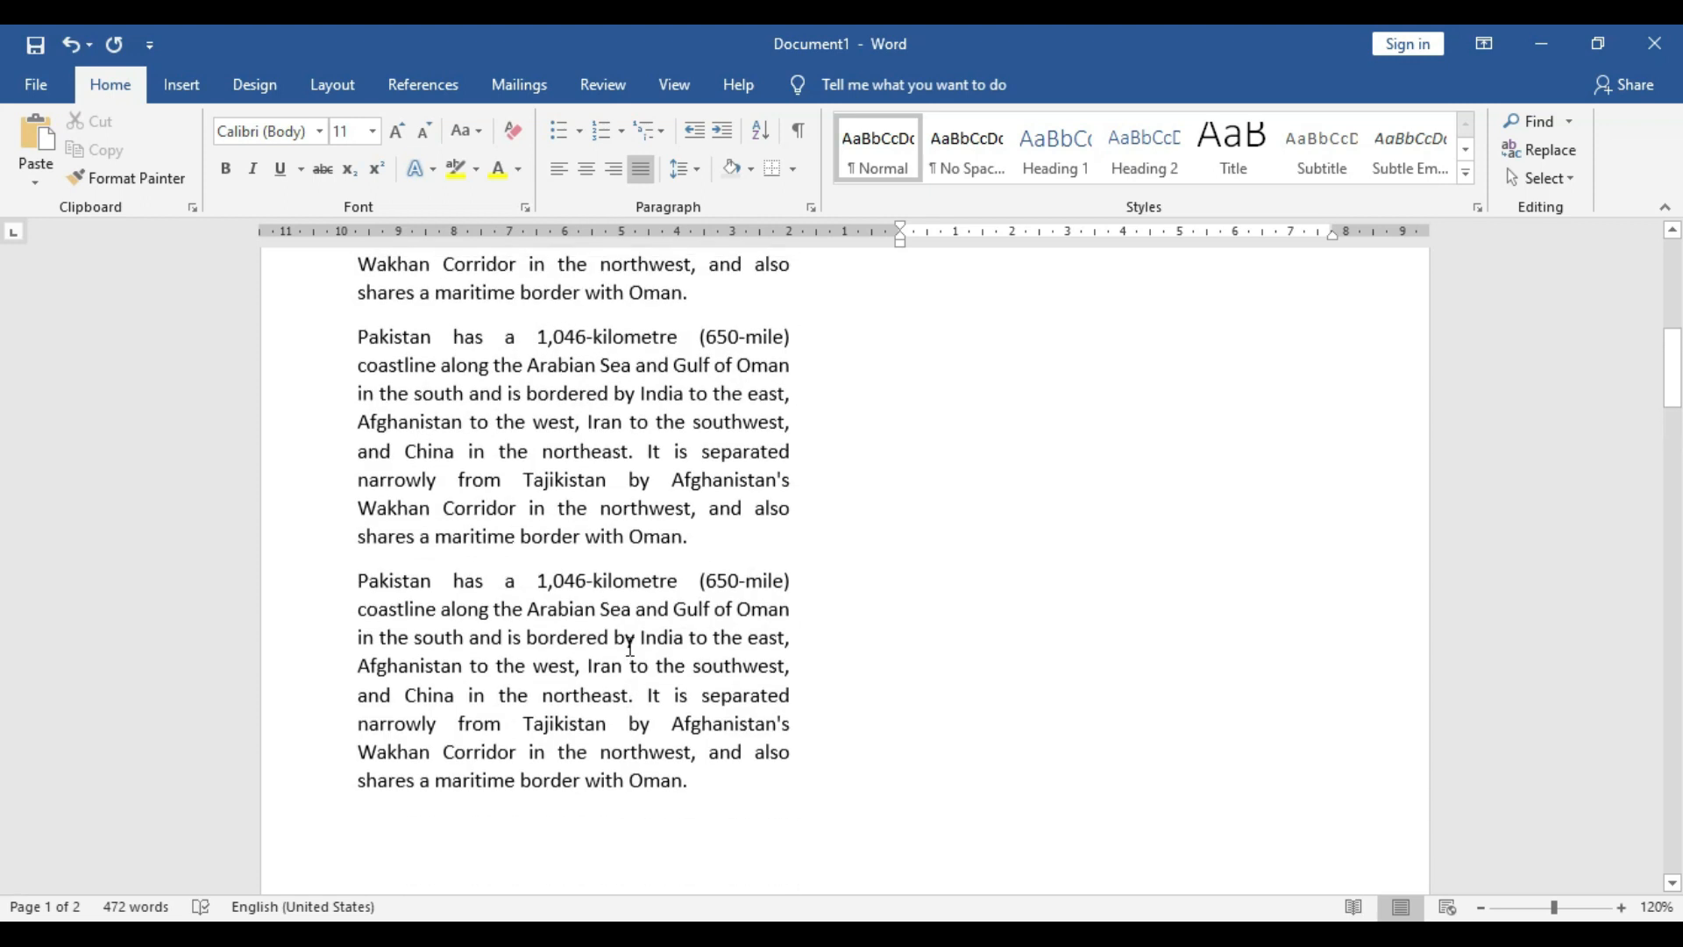
scroll(1073, 402, up, 3)
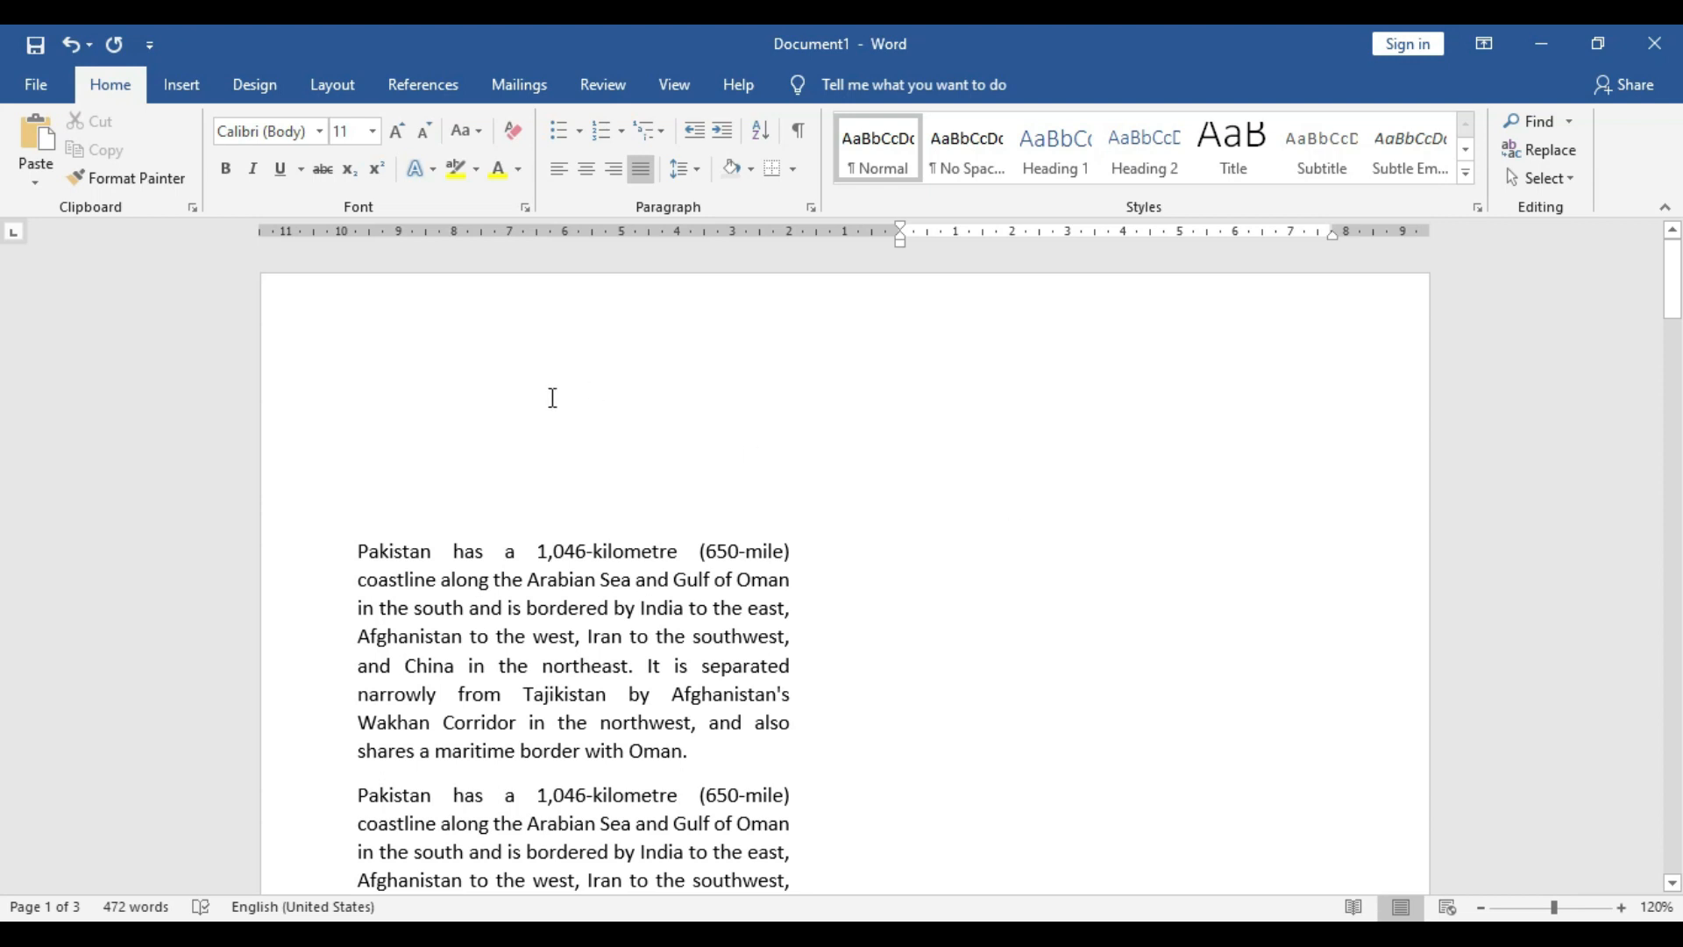
scroll(552, 397, down, 8)
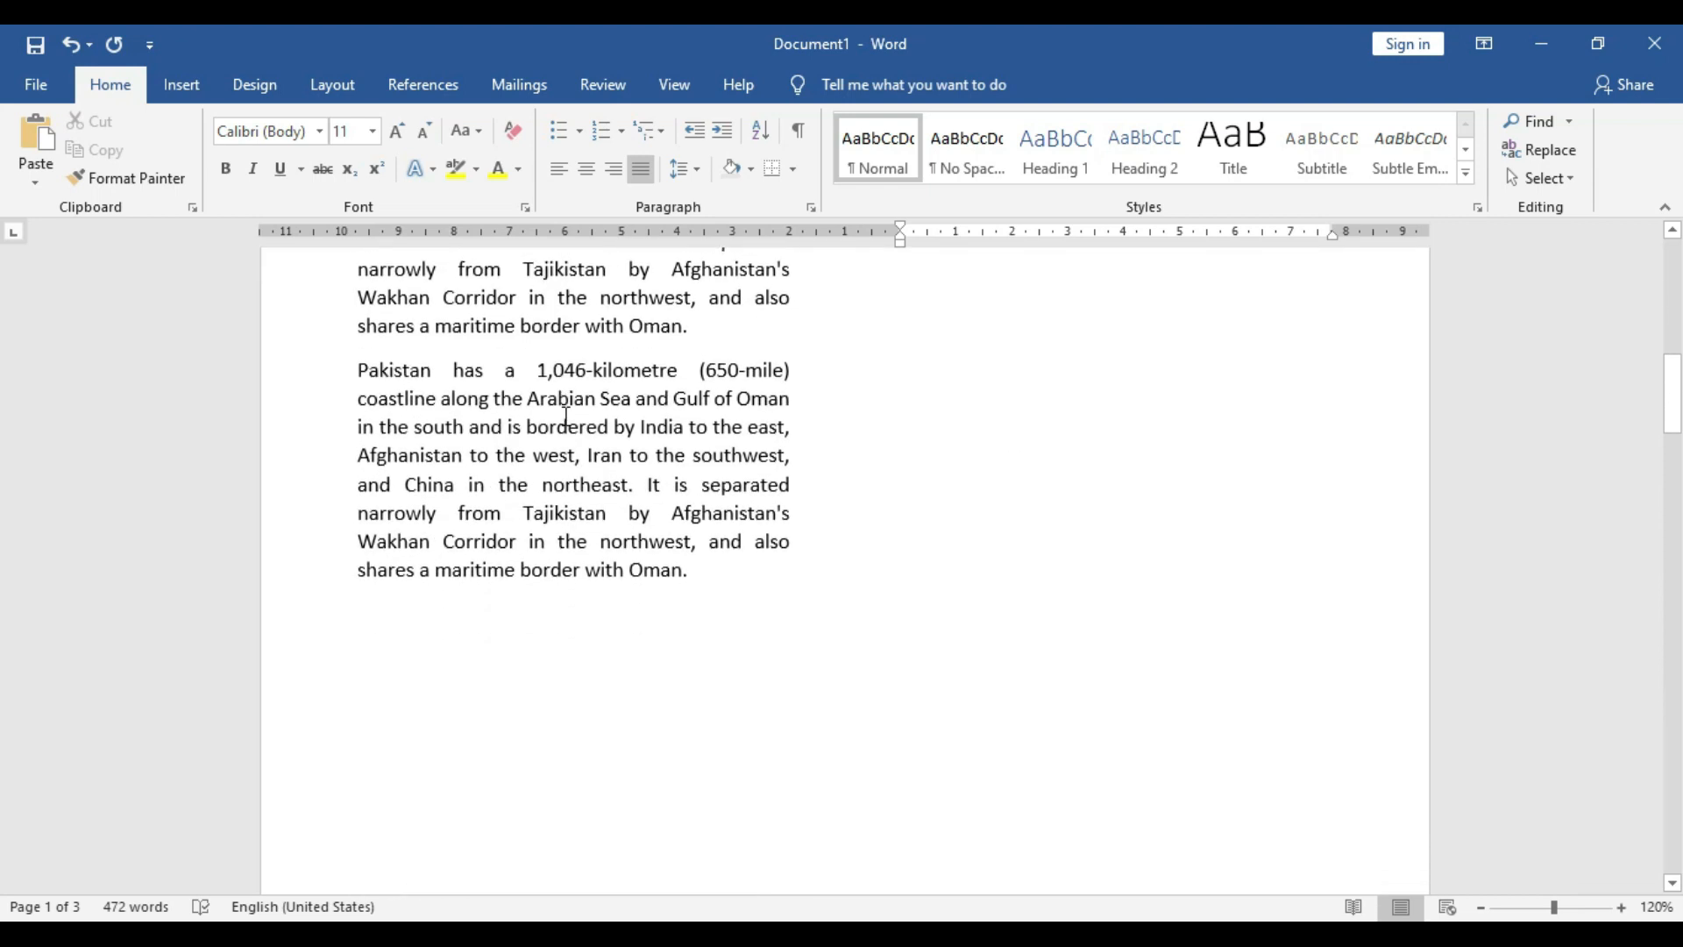
scroll(565, 416, up, 8)
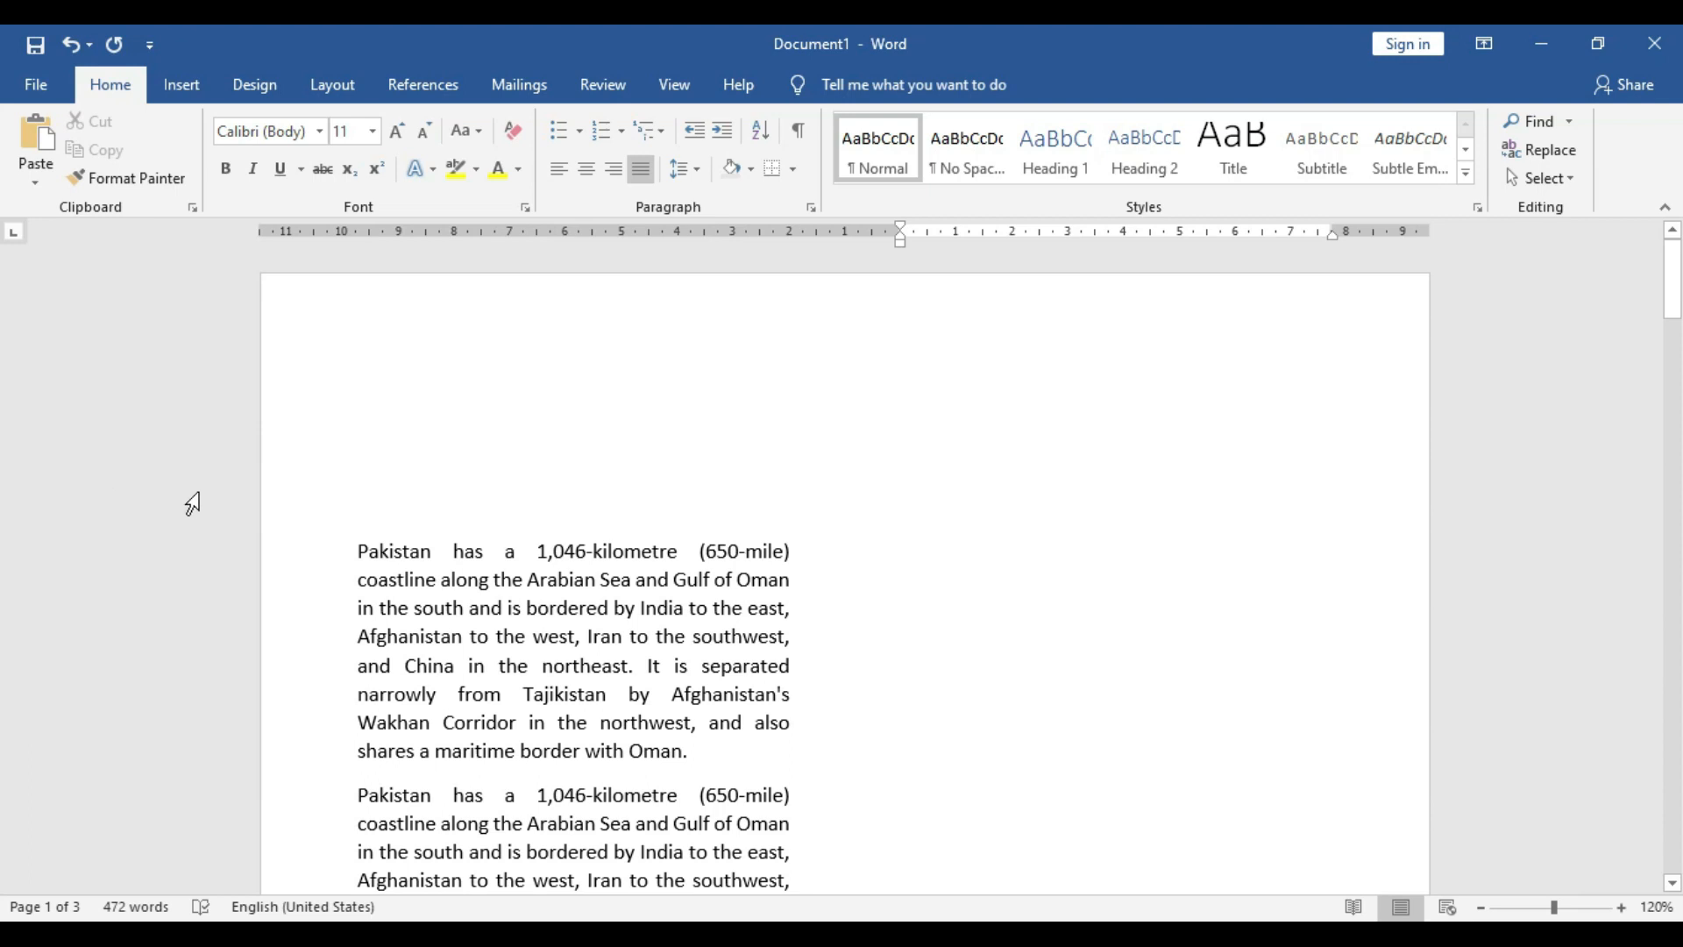
scroll(1492, 529, down, 4)
scroll(1478, 552, down, 3)
- Delete the page-2 paragraphs and the blank page, leaving four Pakistan paragraphs (236 words)
drag(1673, 443, 1657, 235)
scroll(1206, 666, down, 12)
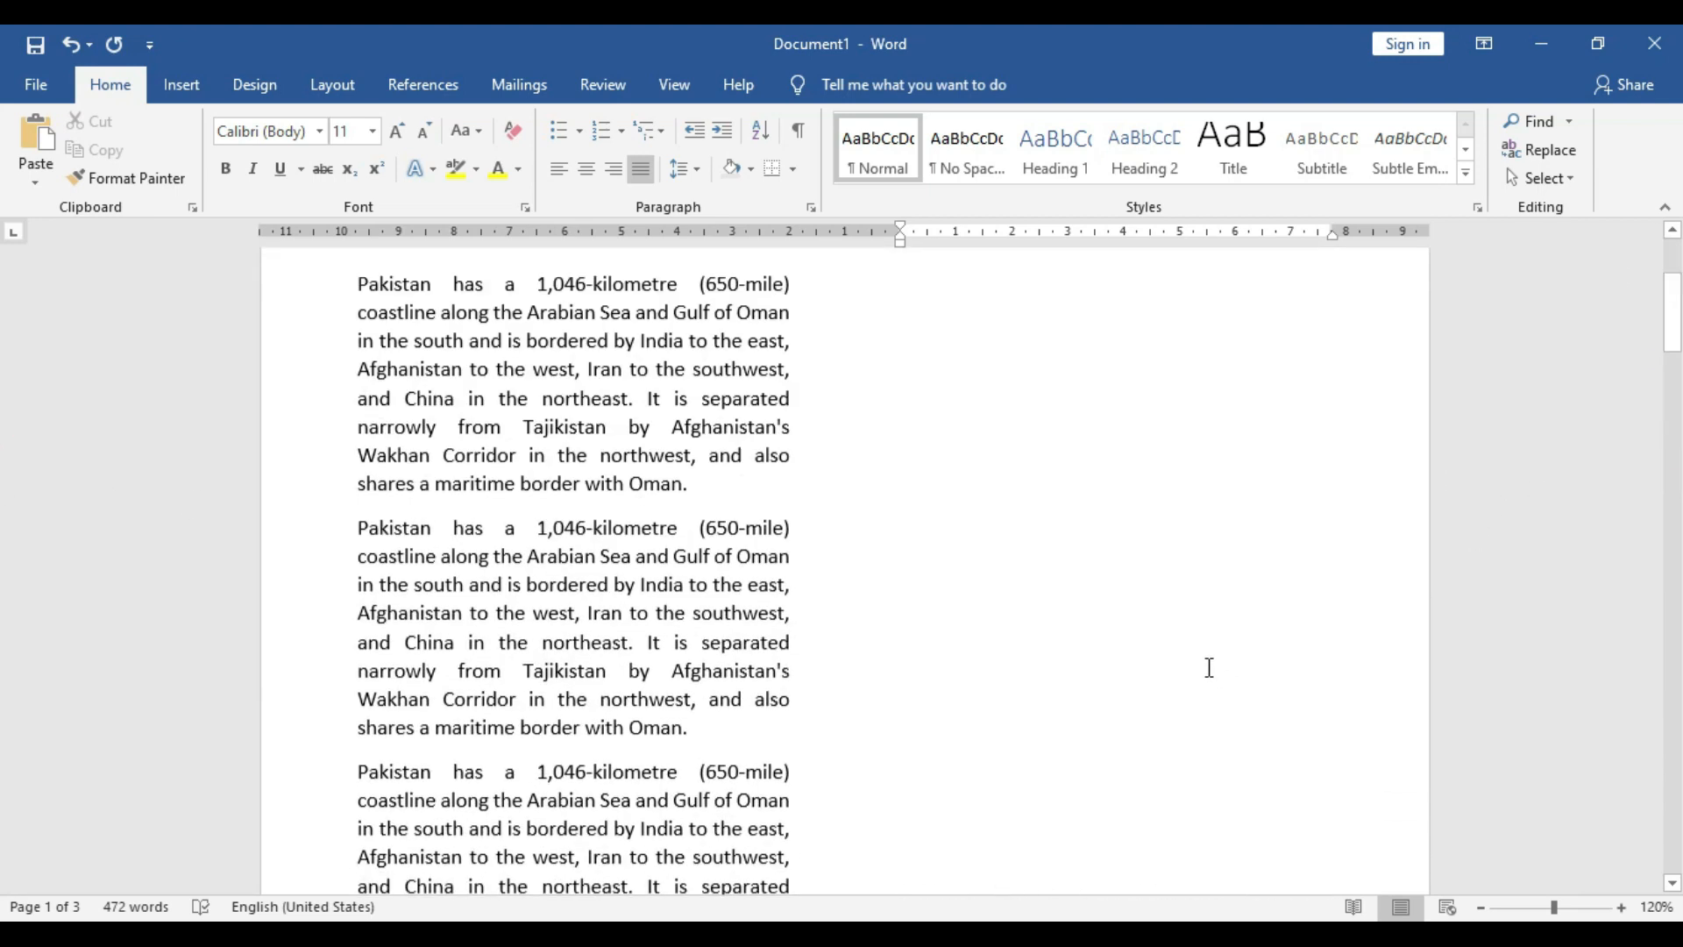
scroll(1200, 664, down, 3)
scroll(964, 421, up, 1)
drag(886, 360, 1365, 853)
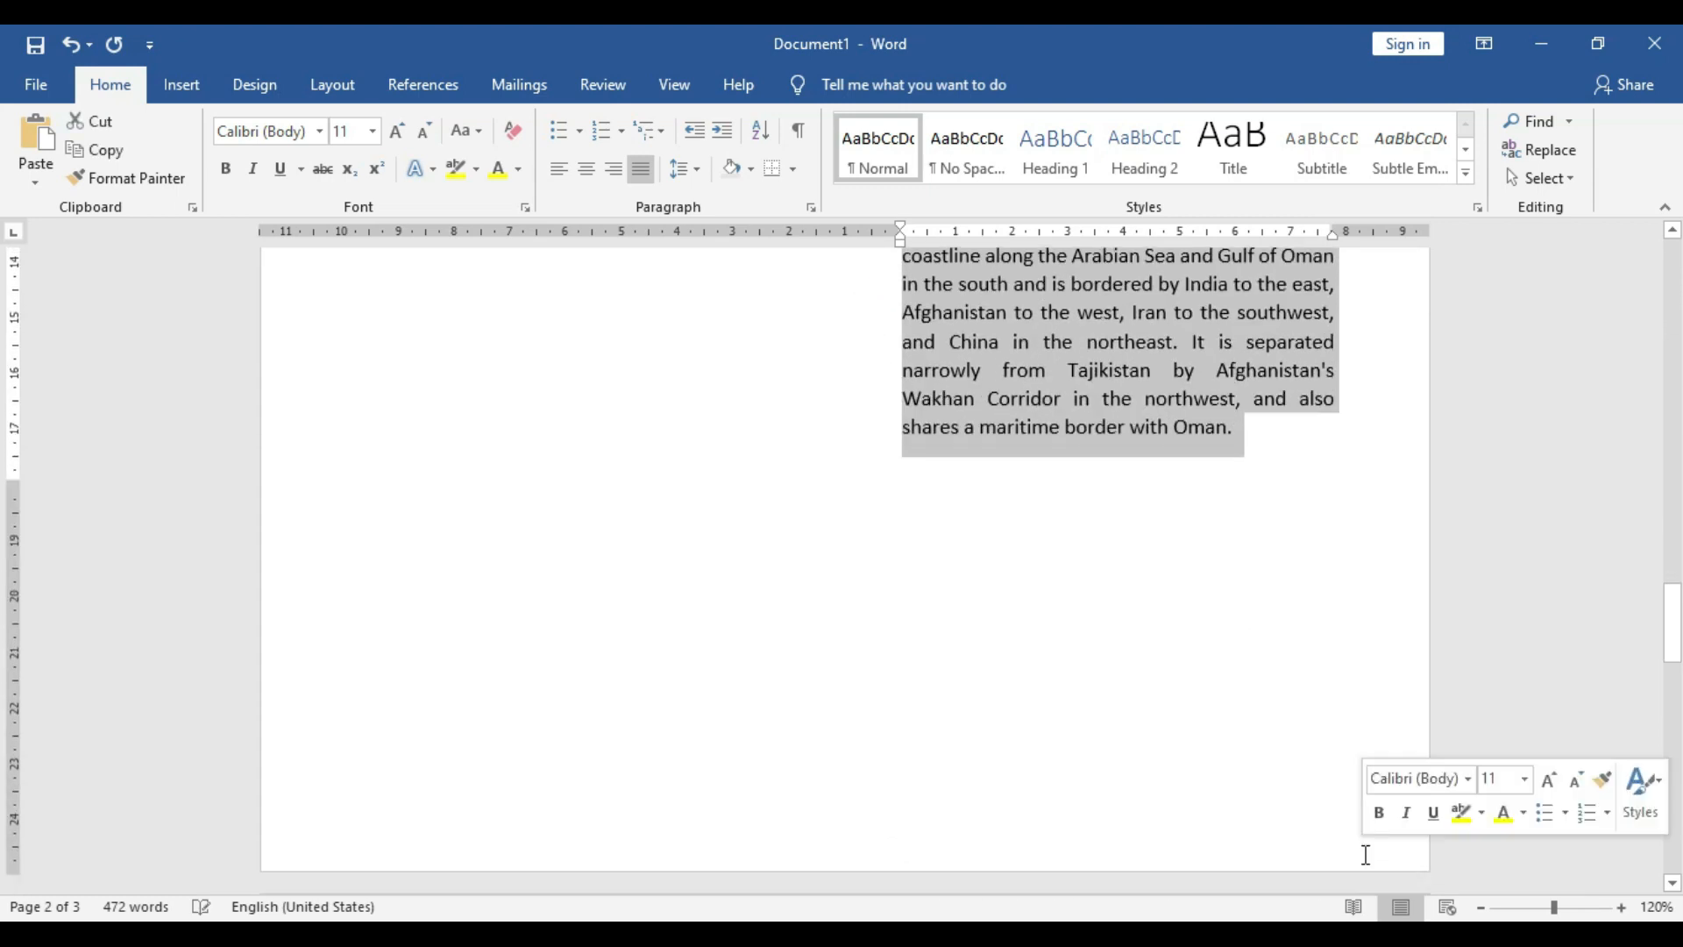
key(Delete)
key(BackSpace)
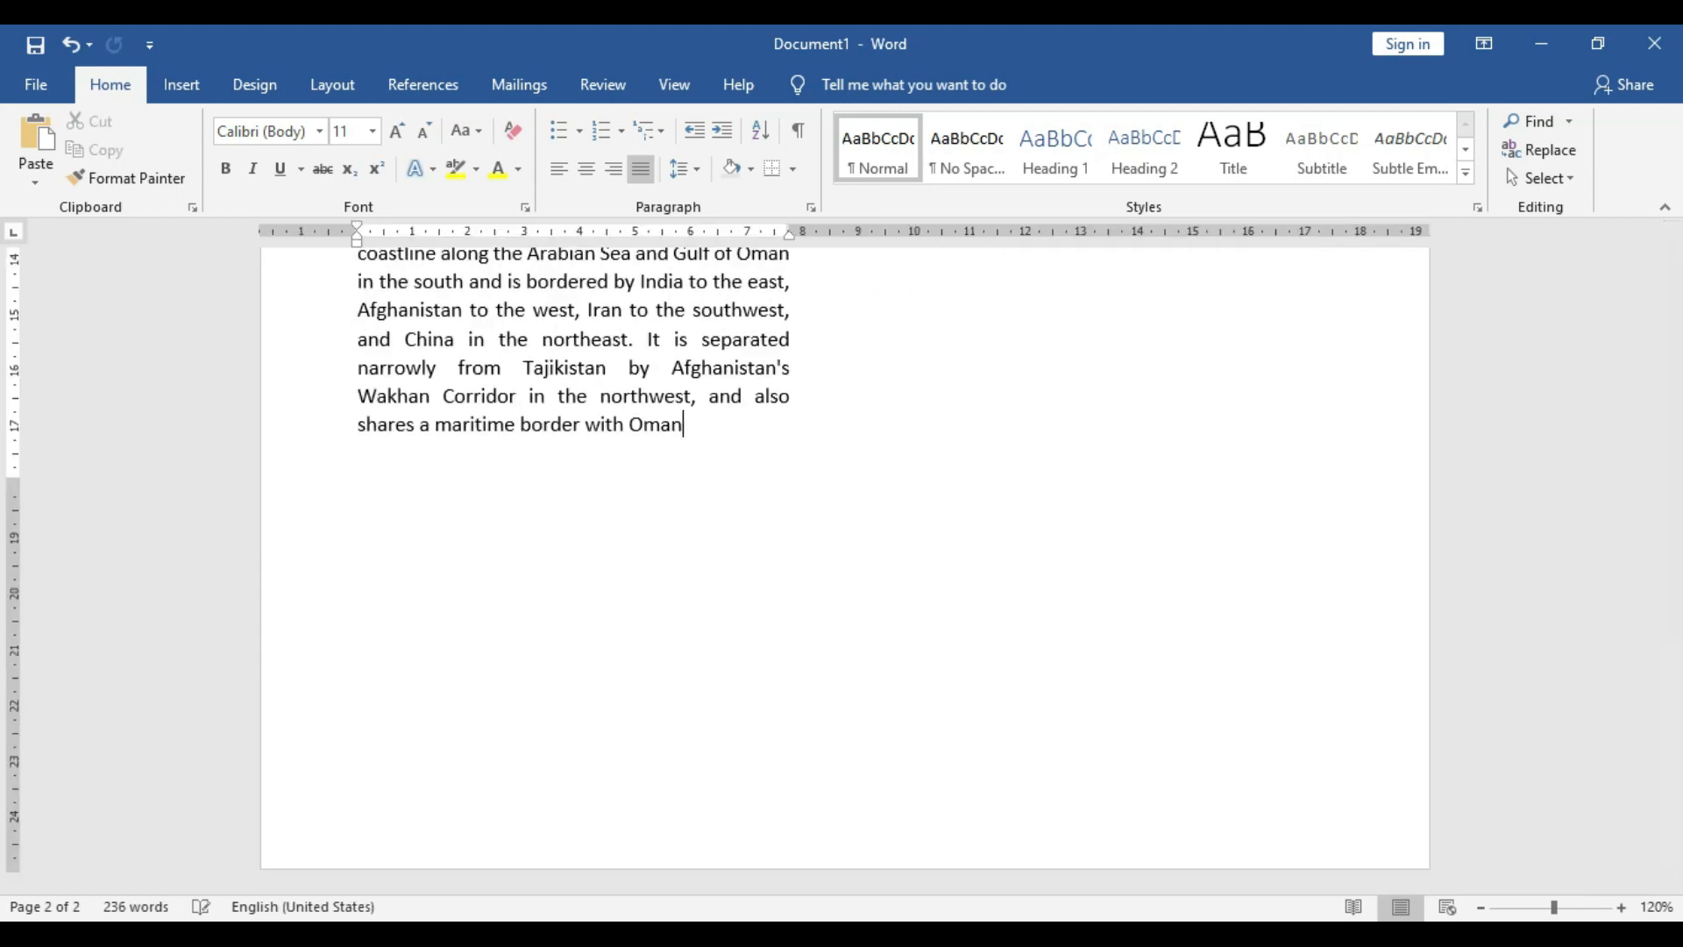
scroll(1364, 850, up, 8)
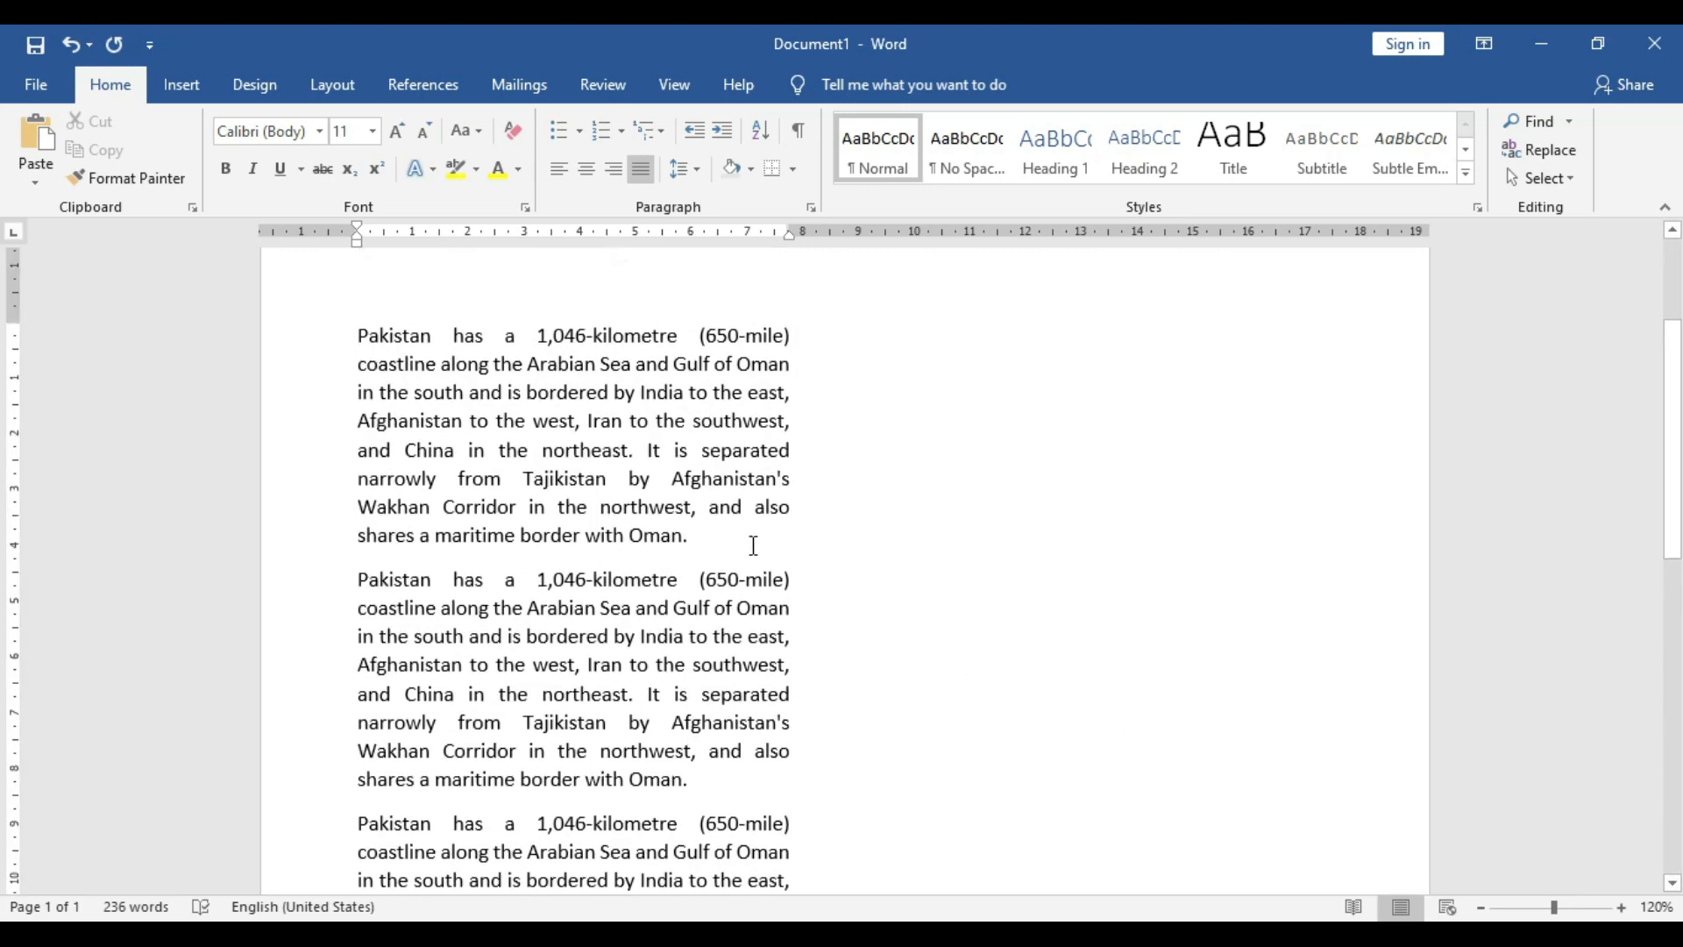
- Bring up the Custom Margins settings in Page Setup from Layout > Margins
click(347, 93)
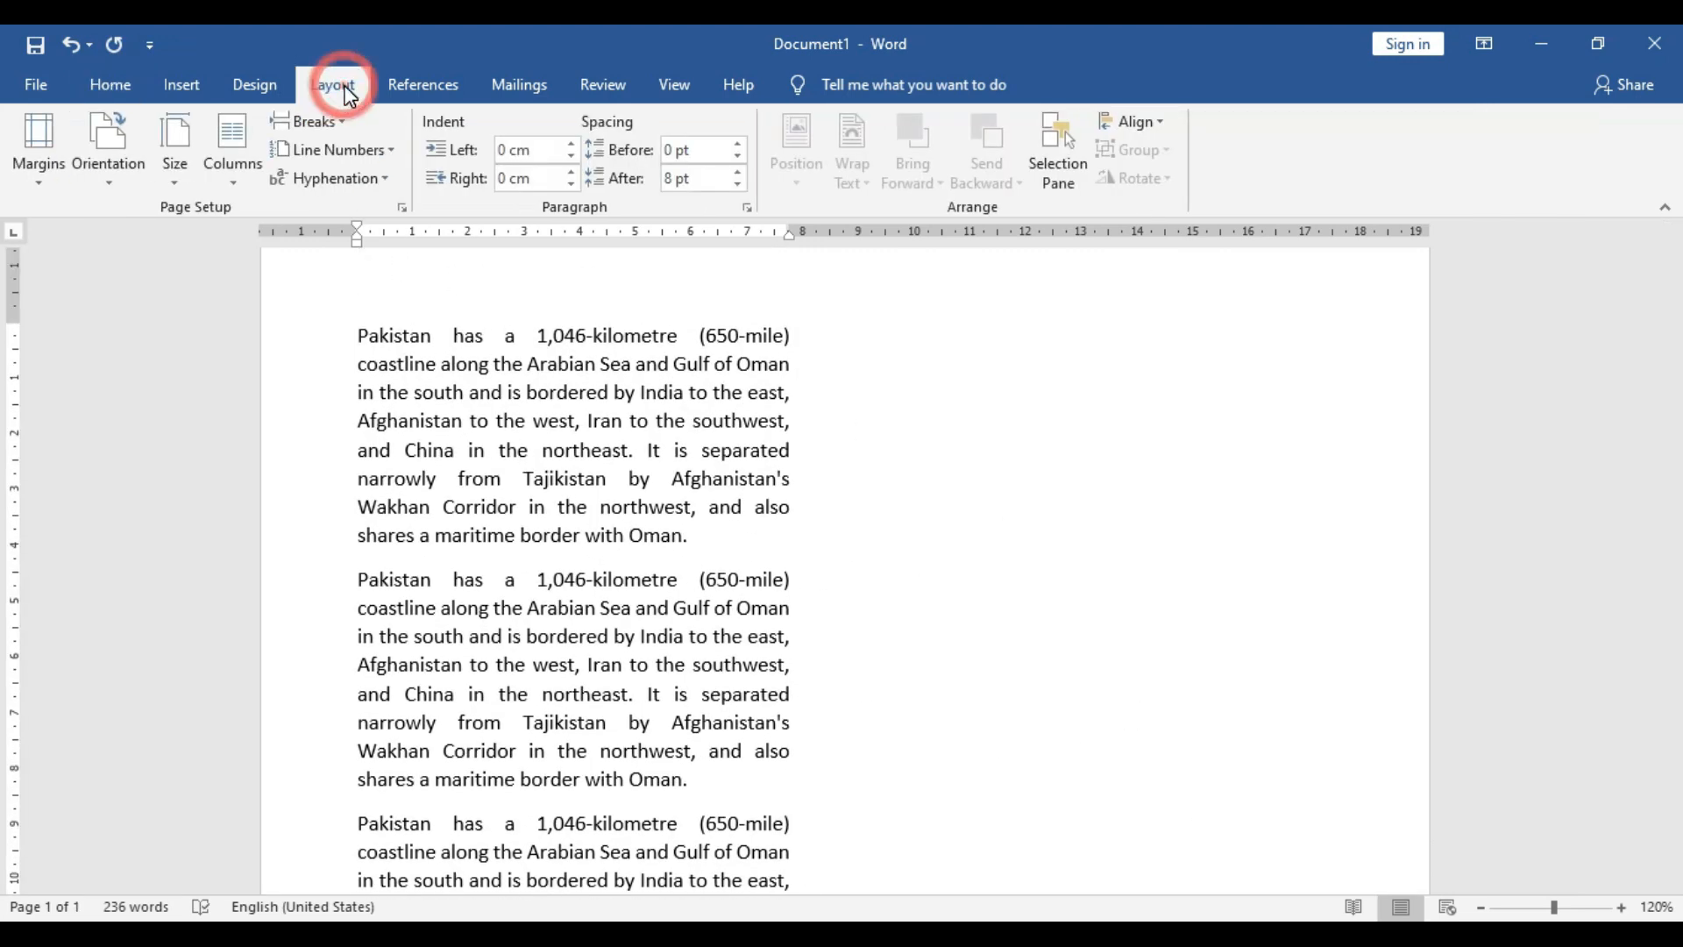
click(45, 181)
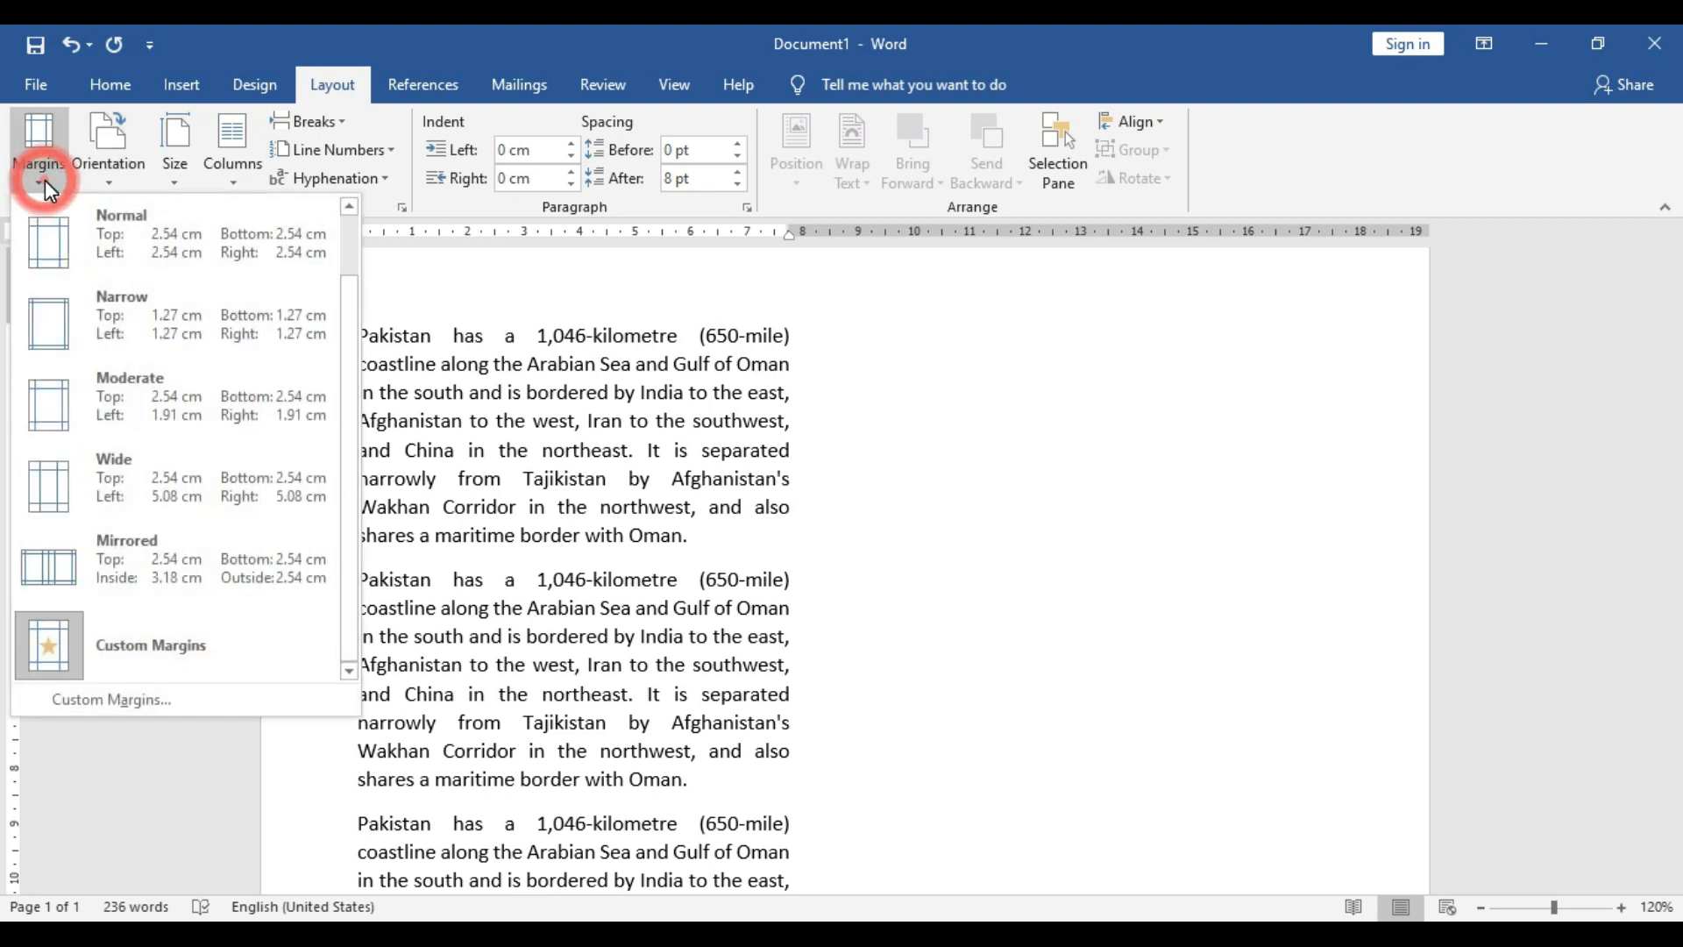
click(160, 654)
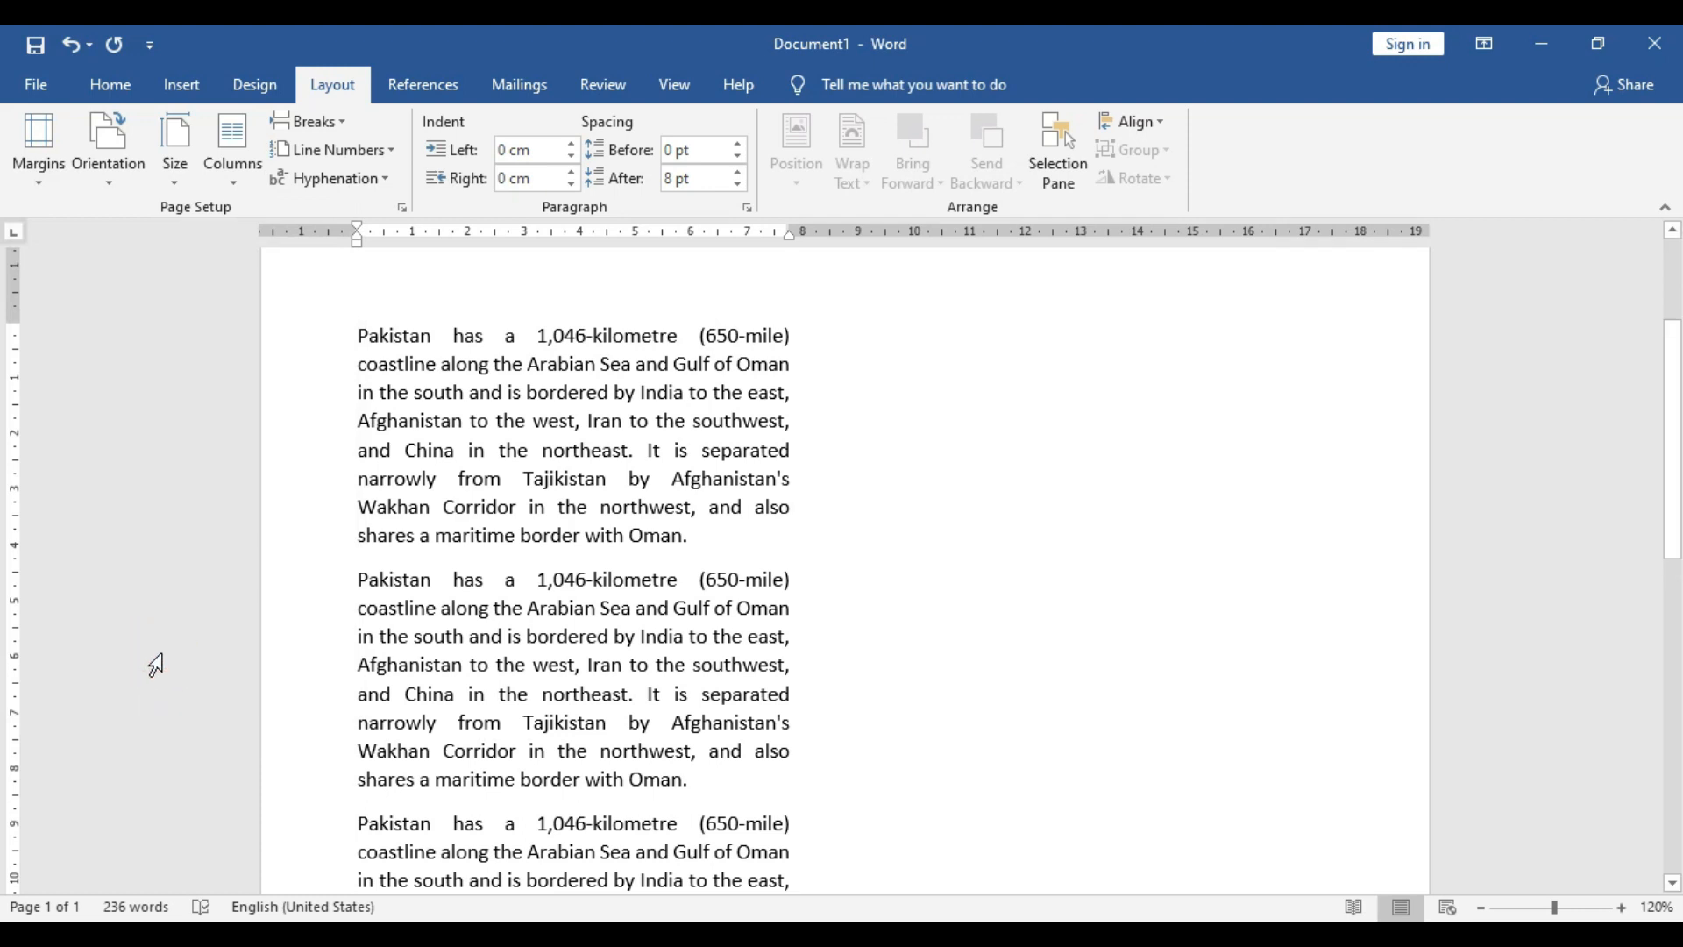
click(55, 161)
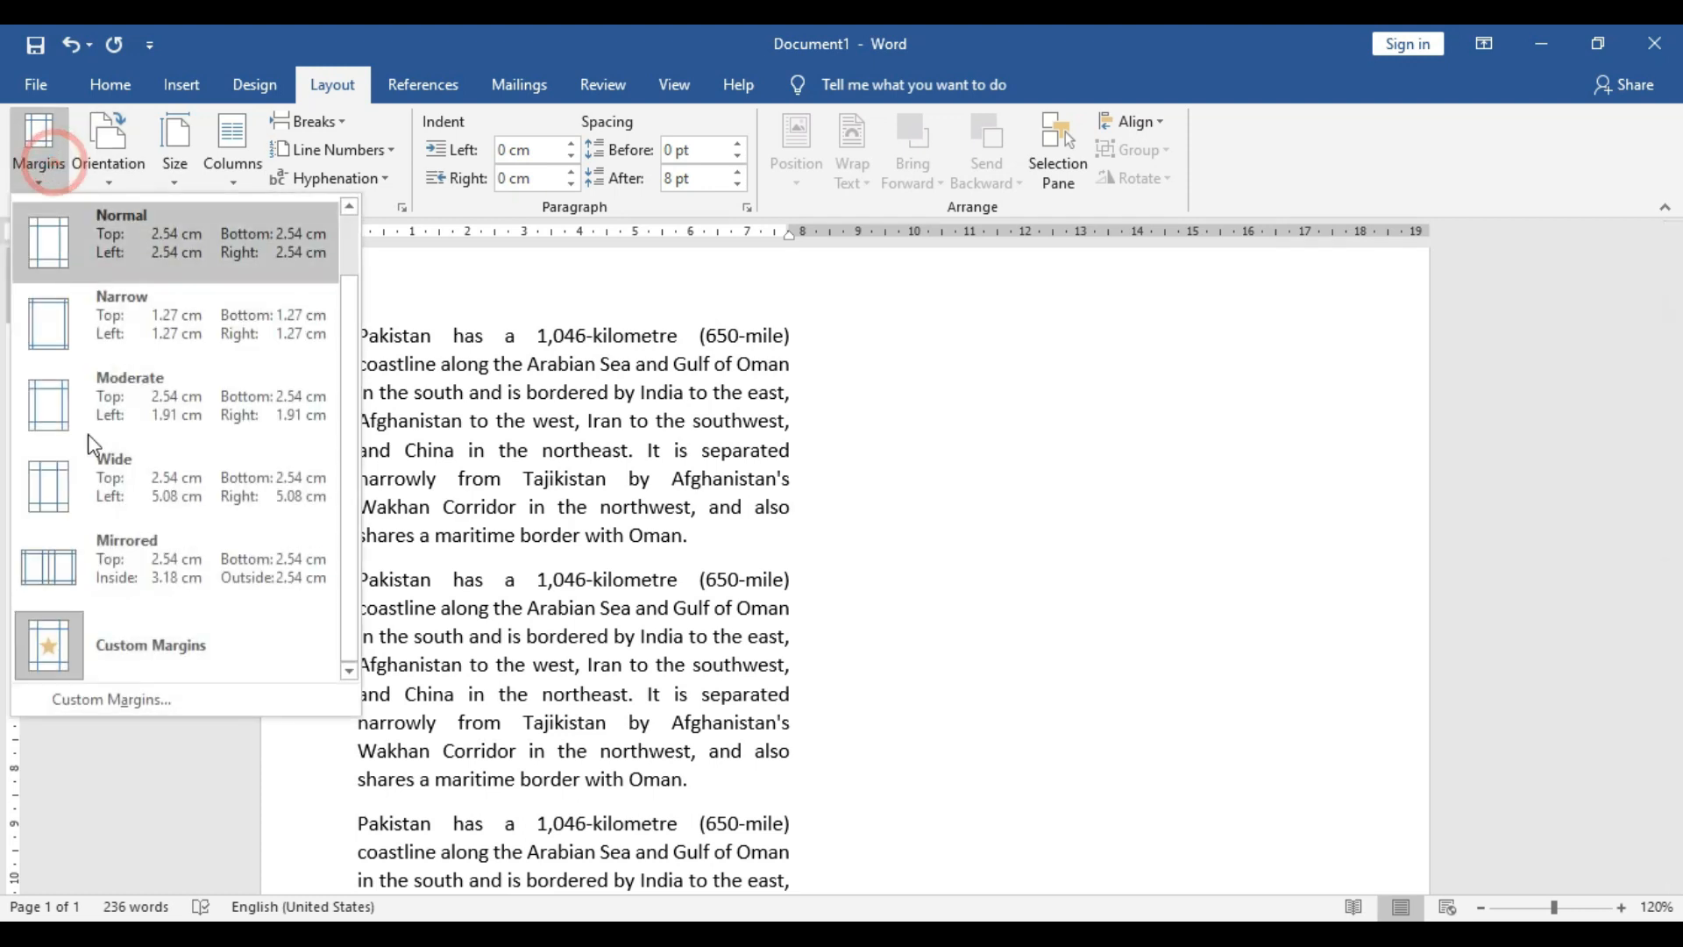
click(159, 712)
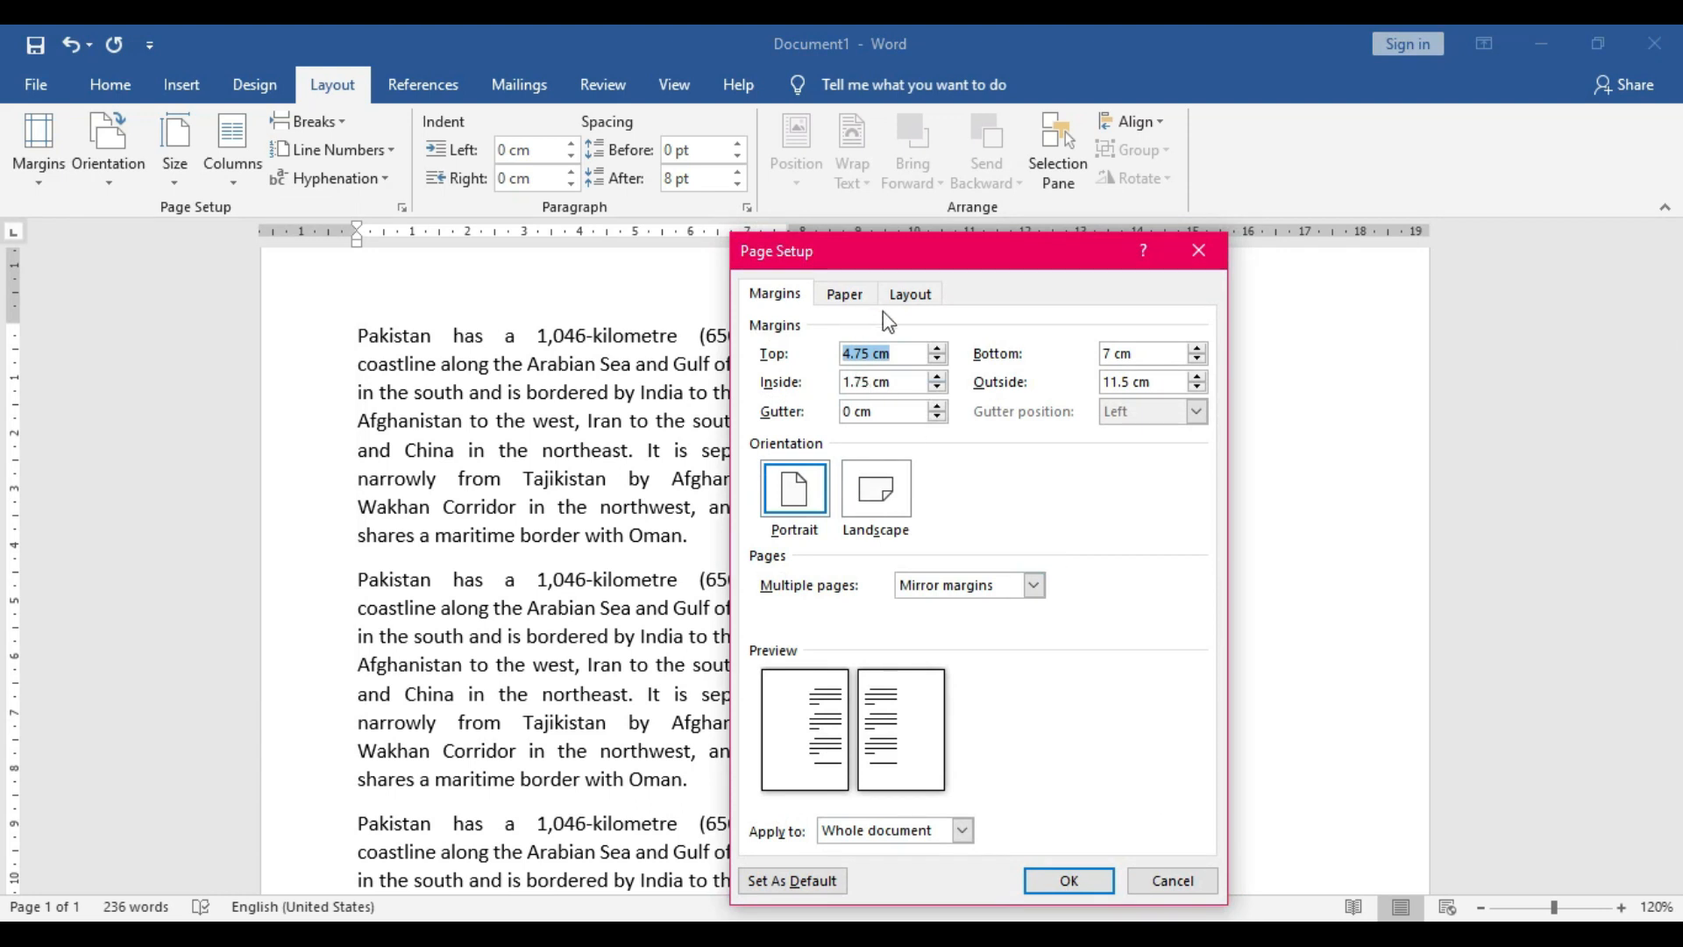
click(1160, 887)
click(44, 165)
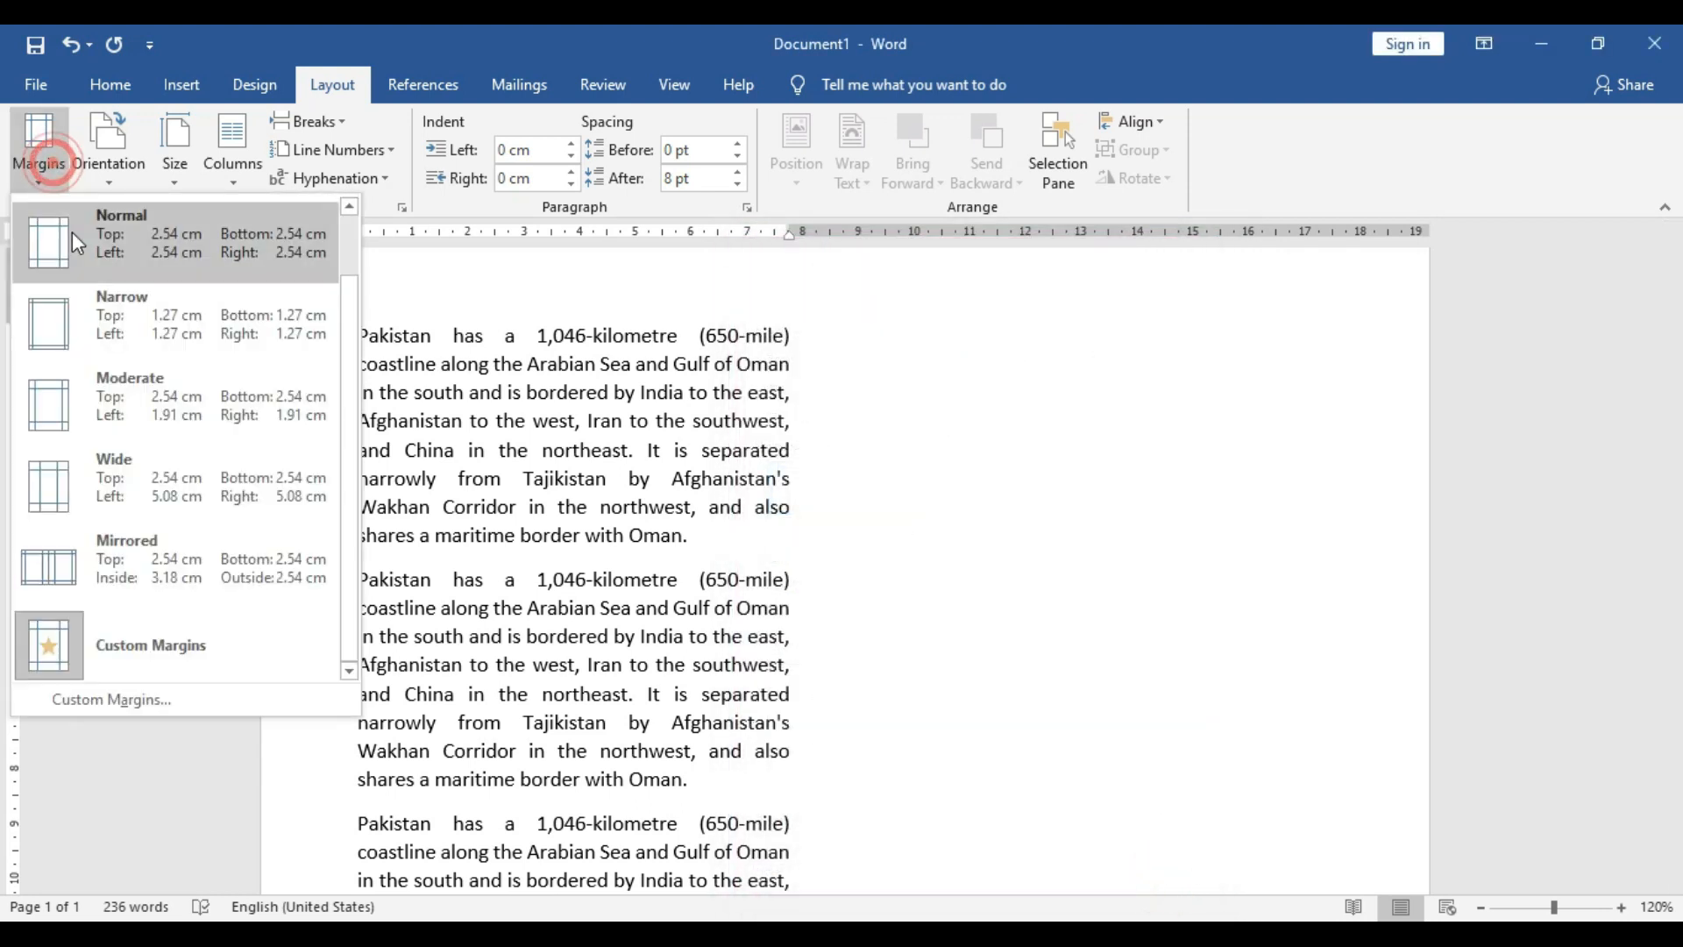
click(142, 702)
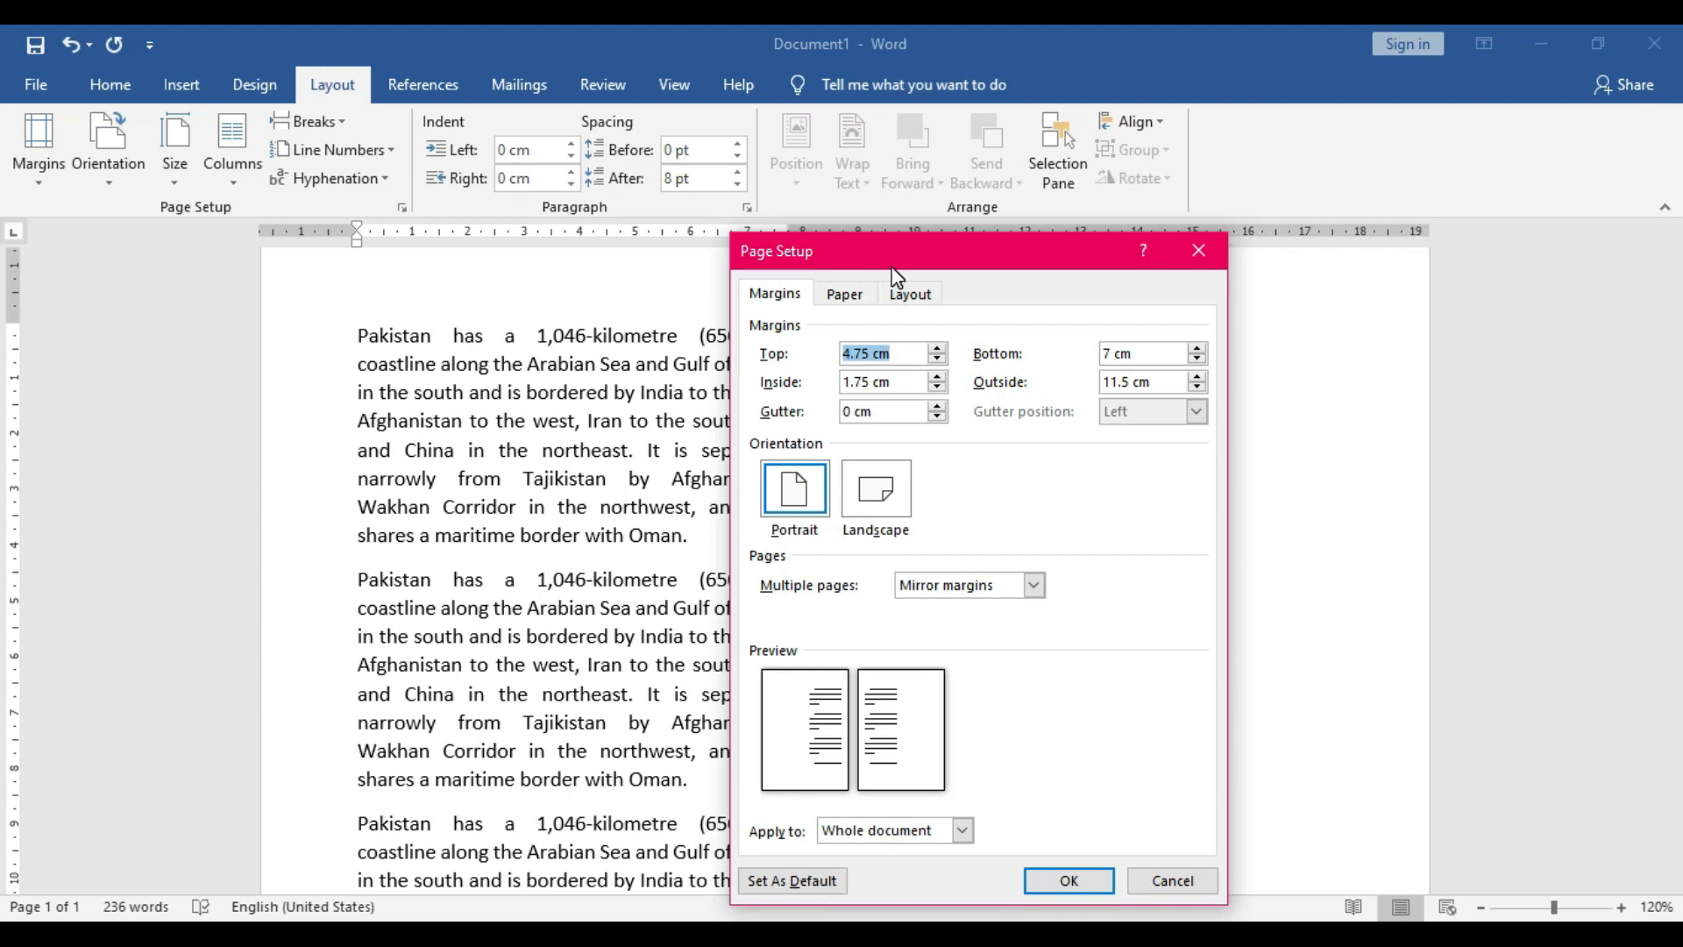
drag(930, 252, 1060, 254)
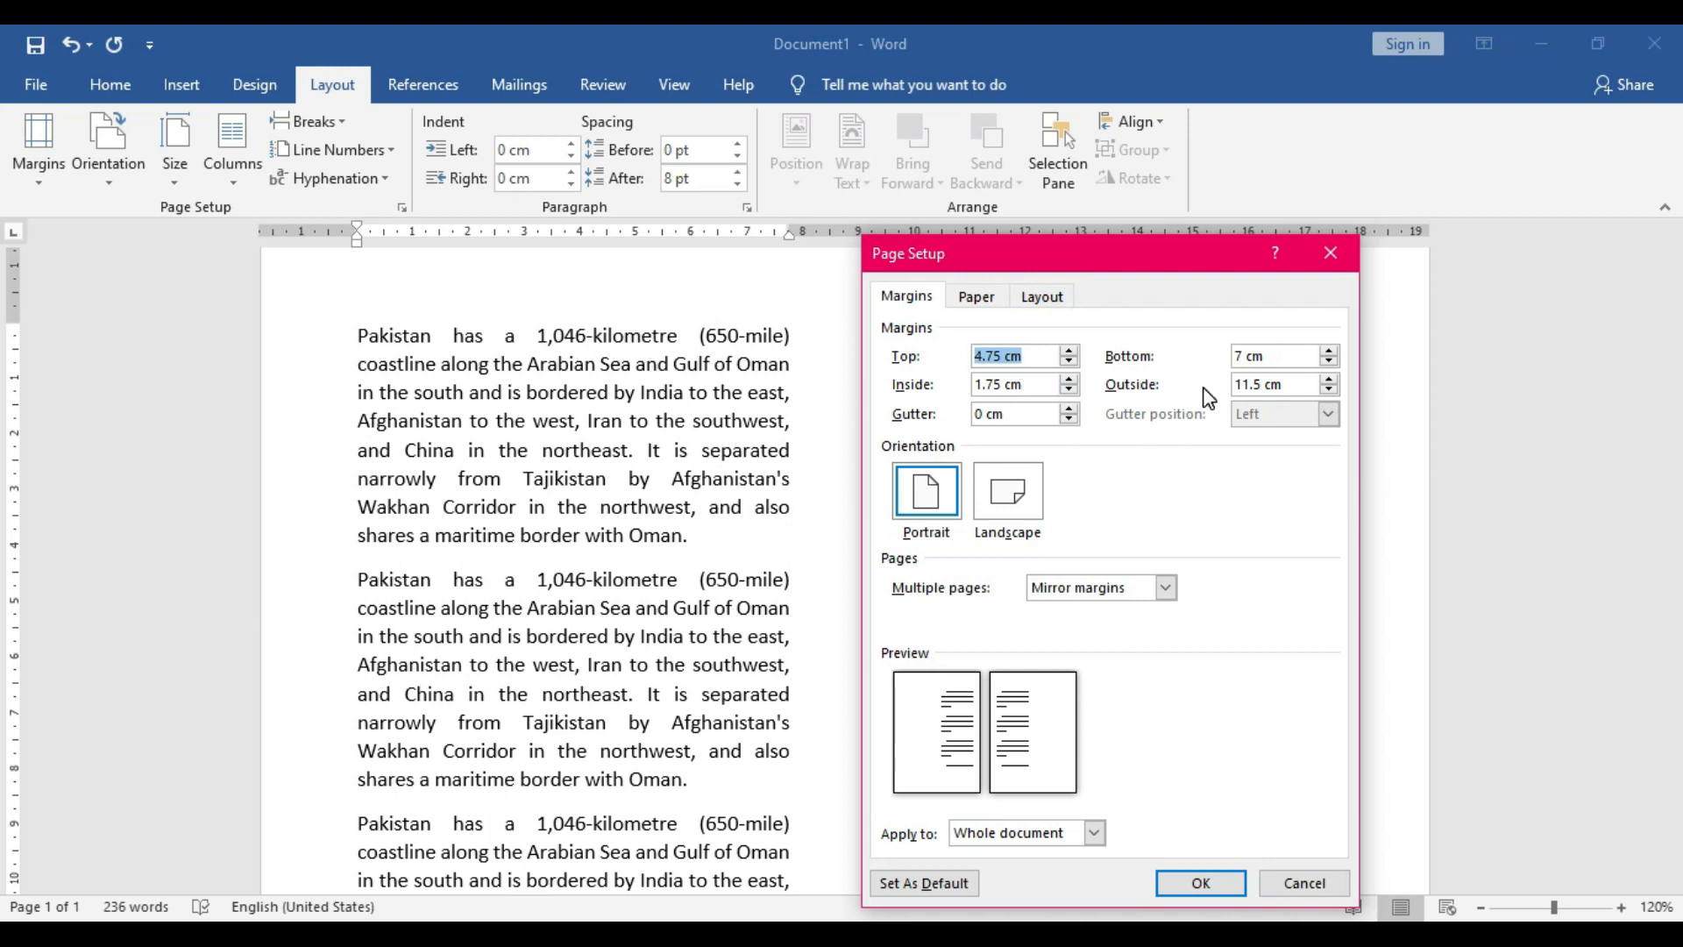
- Change the top margin from 4.75 cm to 5 cm and clear the 7 cm bottom margin
click(1008, 356)
drag(1048, 356, 960, 357)
key(BackSpace)
text(5)
click(1071, 357)
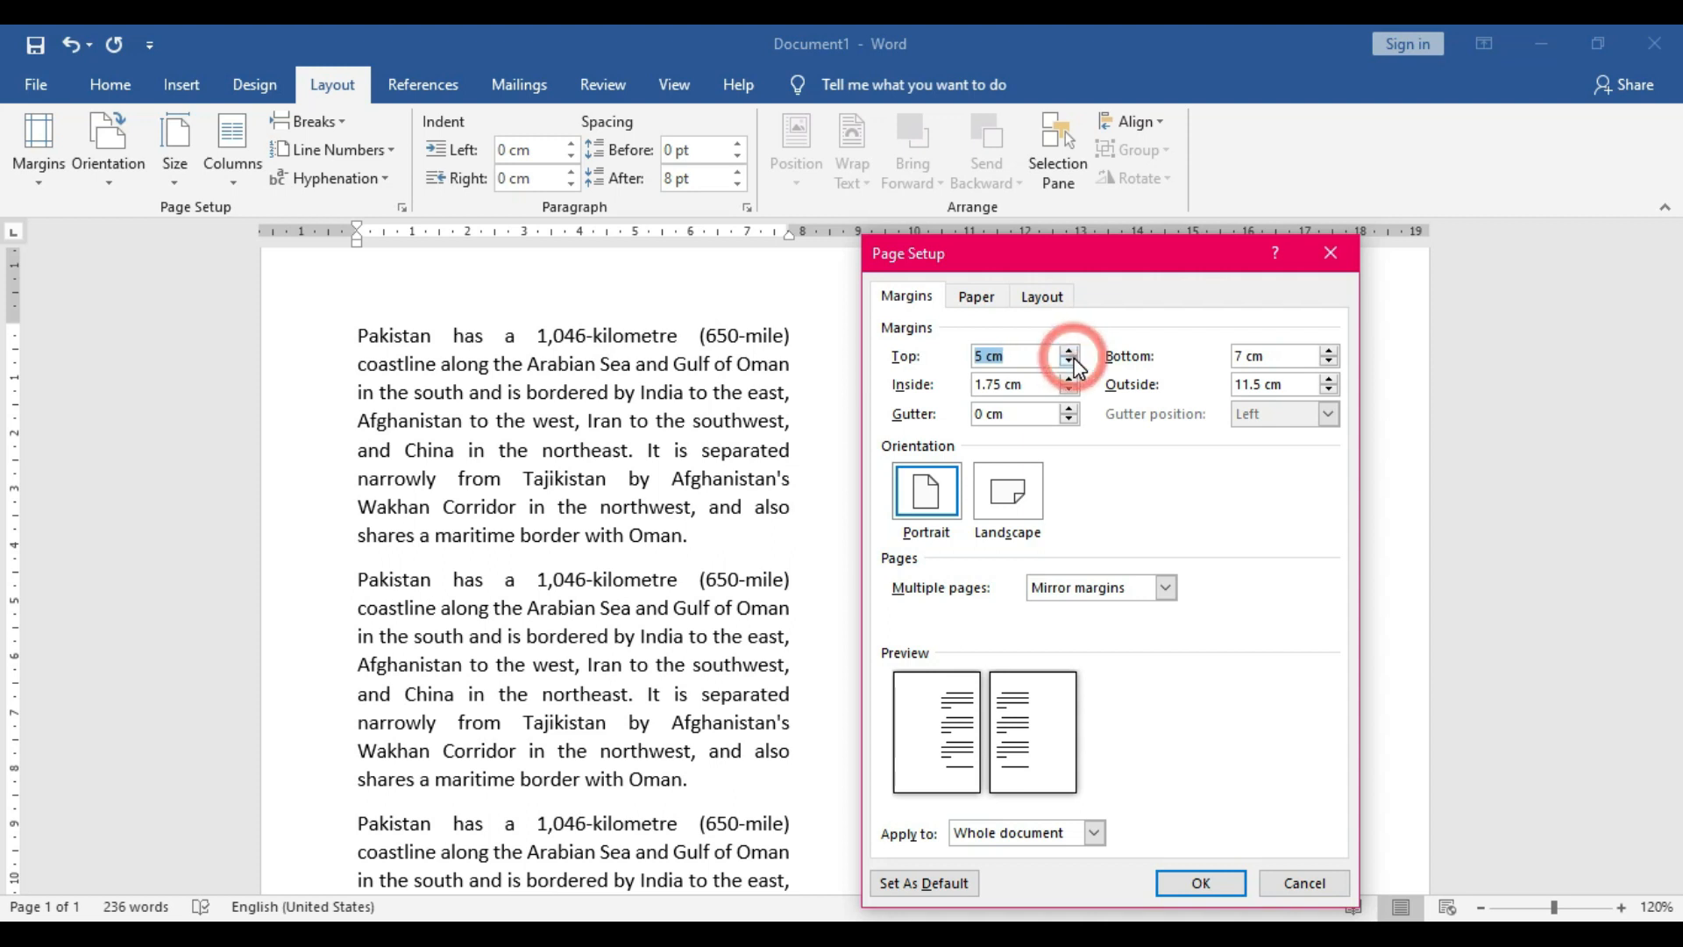
click(1248, 360)
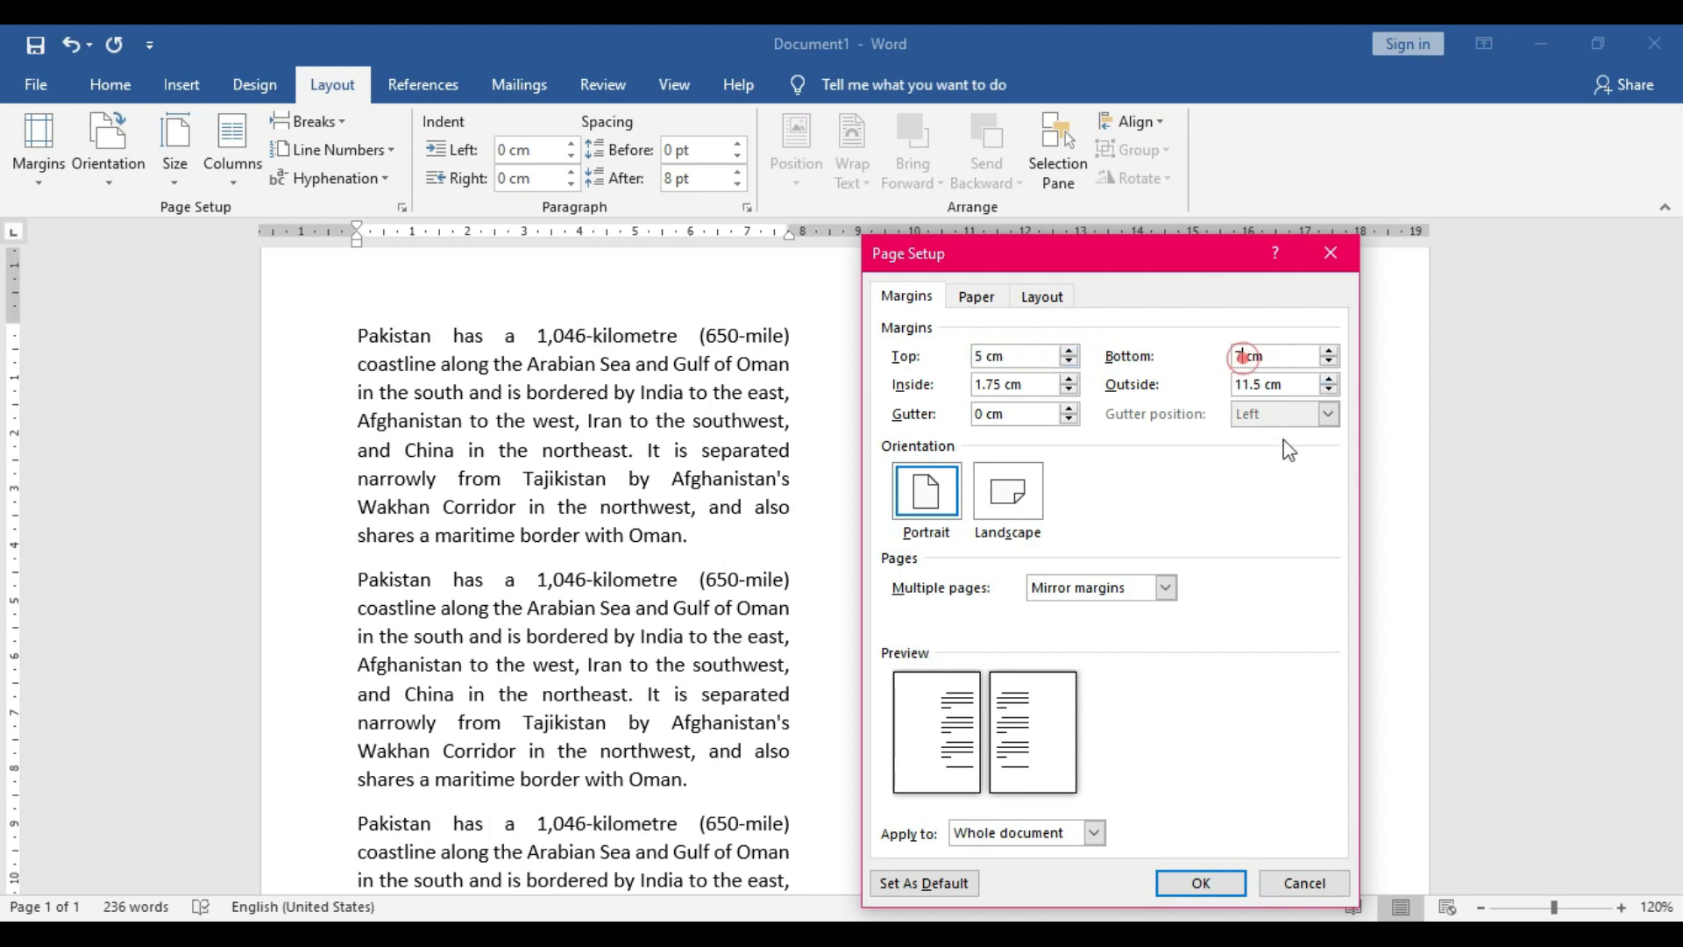
key(BackSpace)
- Set the bottom margin to 5 cm and apply the new margins
text(5)
click(1210, 884)
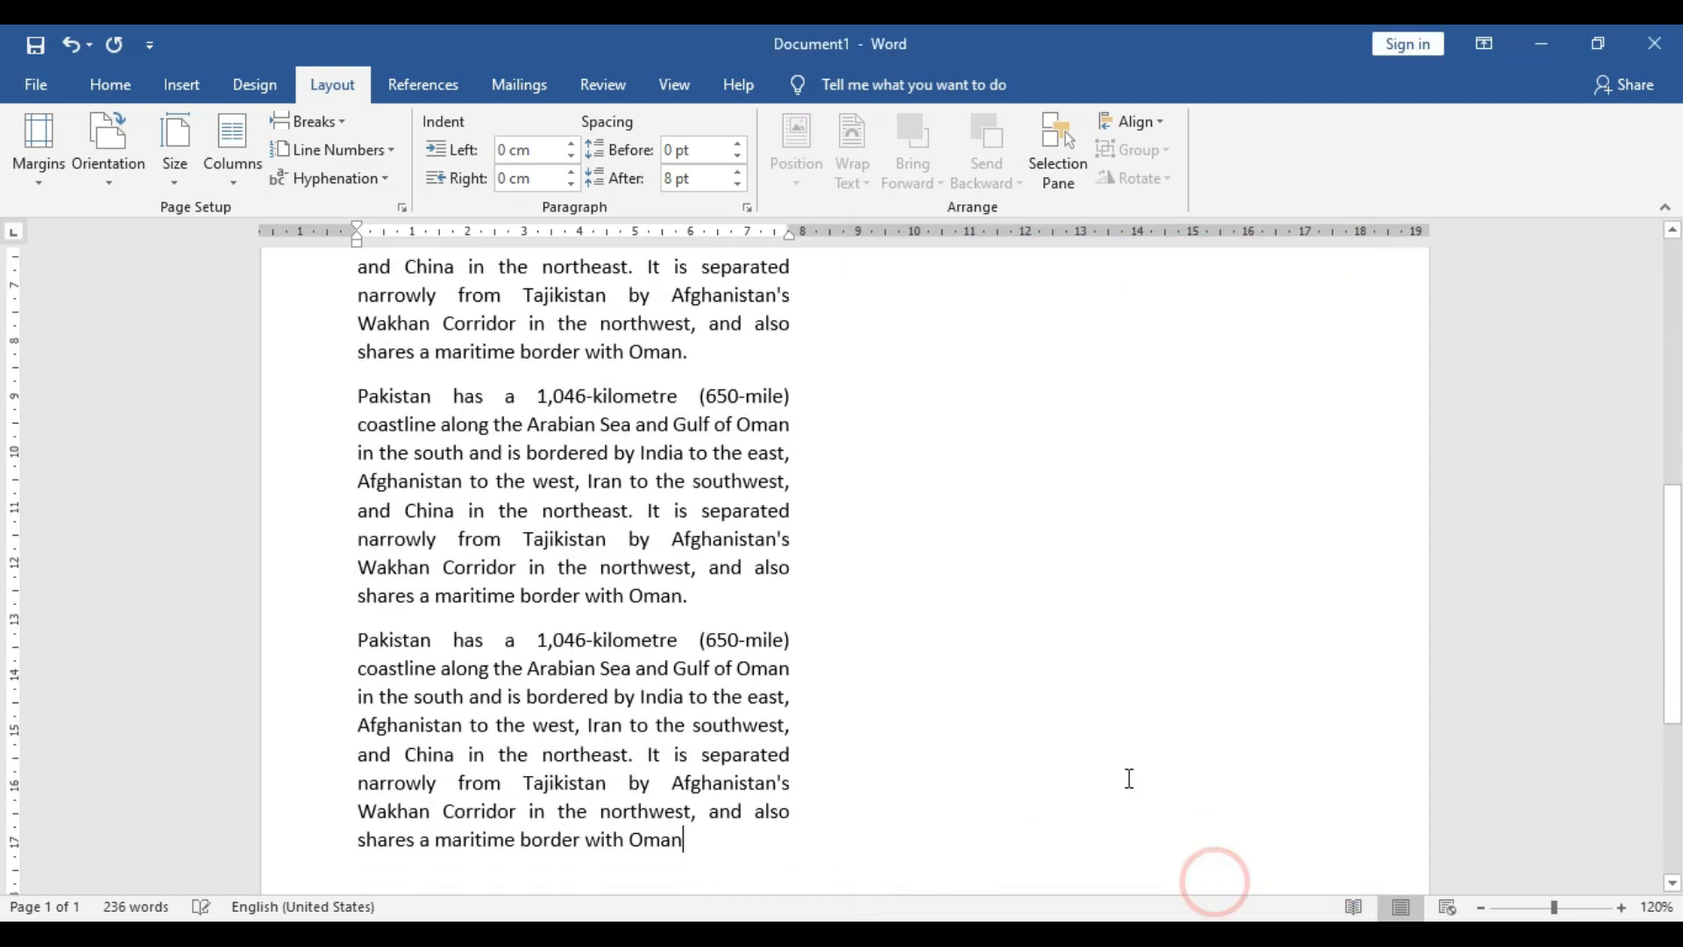
scroll(1126, 764, up, 4)
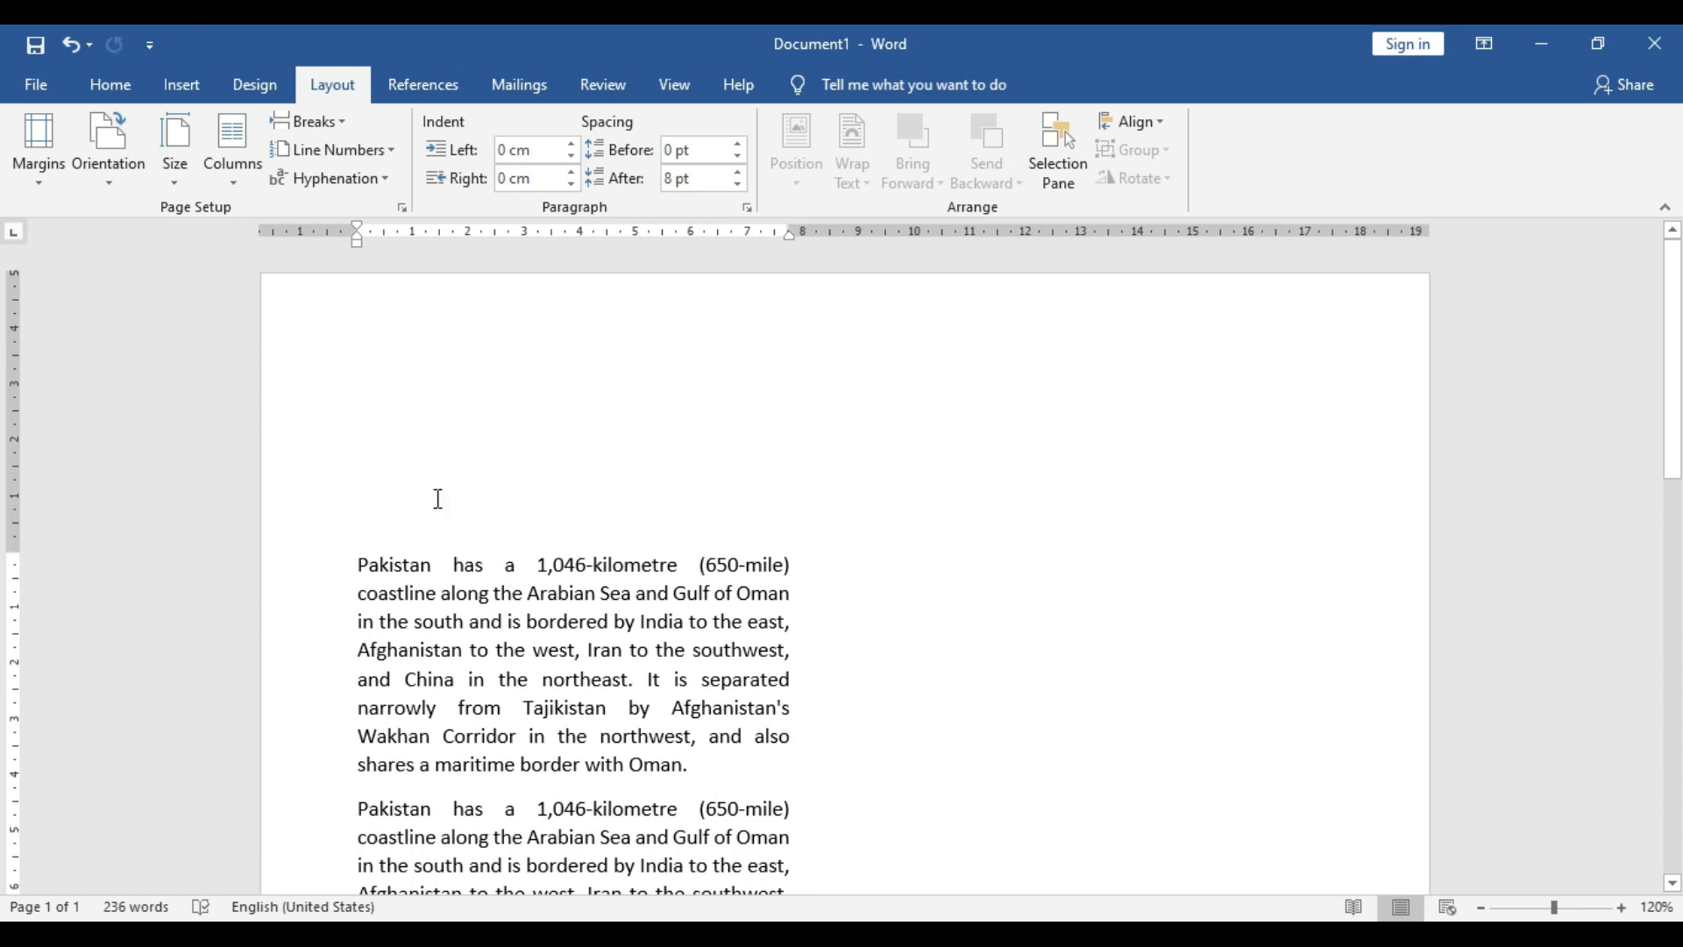
scroll(438, 498, down, 7)
- Delete the period after the final 'Oman' in the last paragraph
click(518, 631)
key(BackSpace)
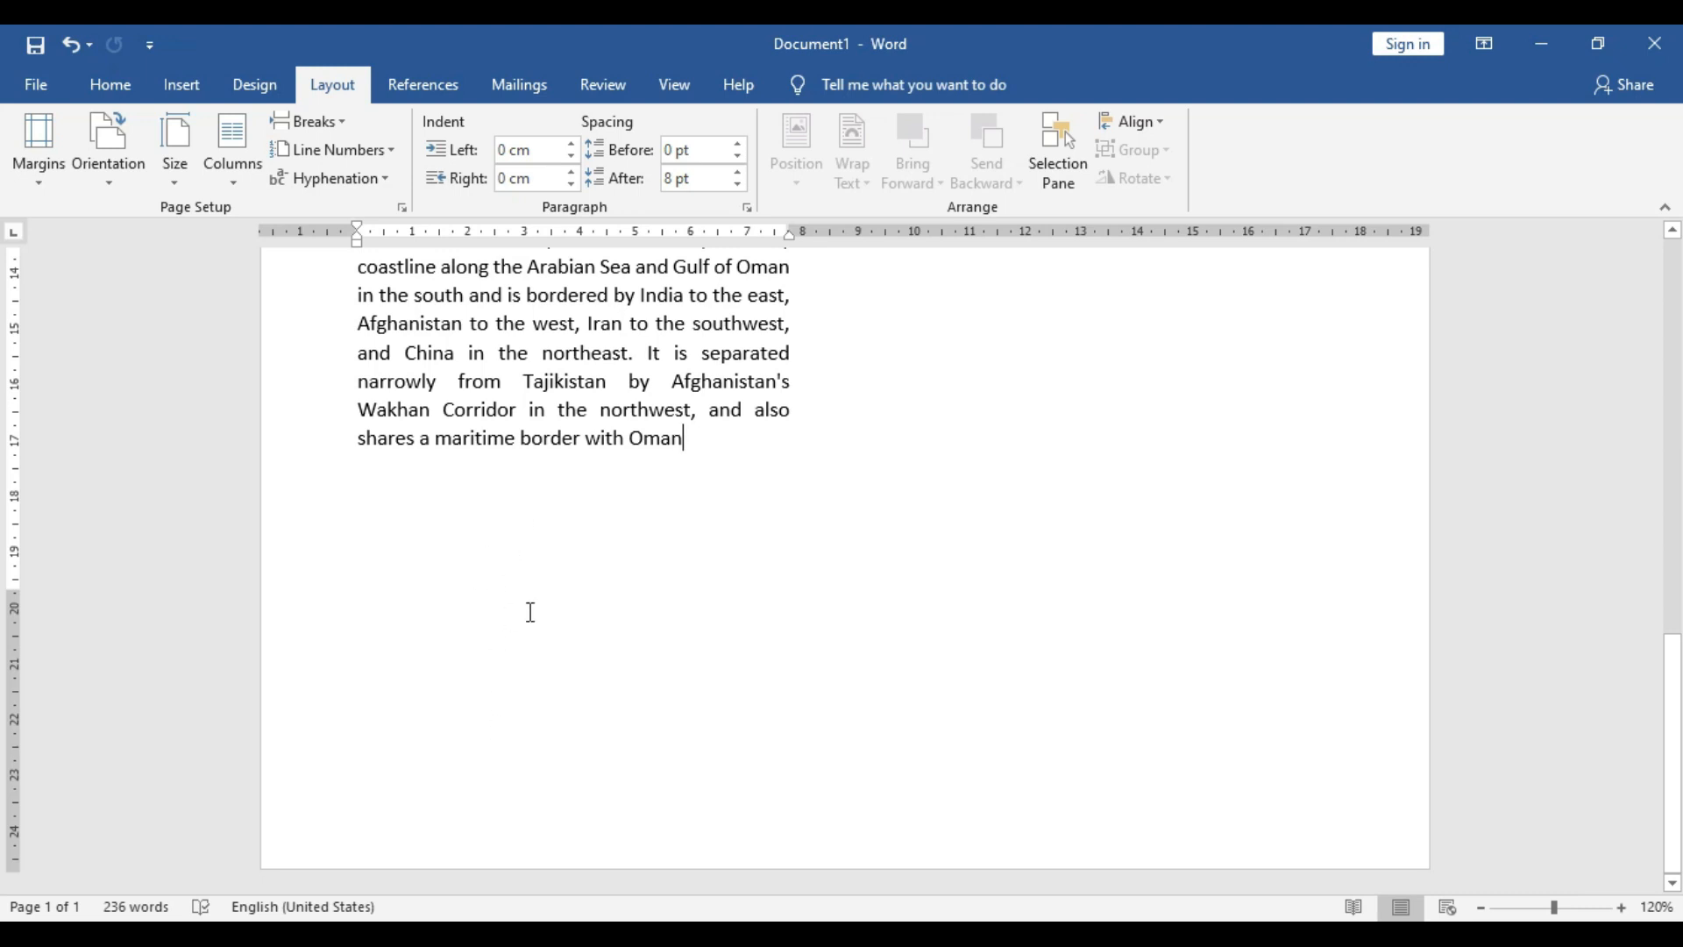
scroll(549, 709, up, 8)
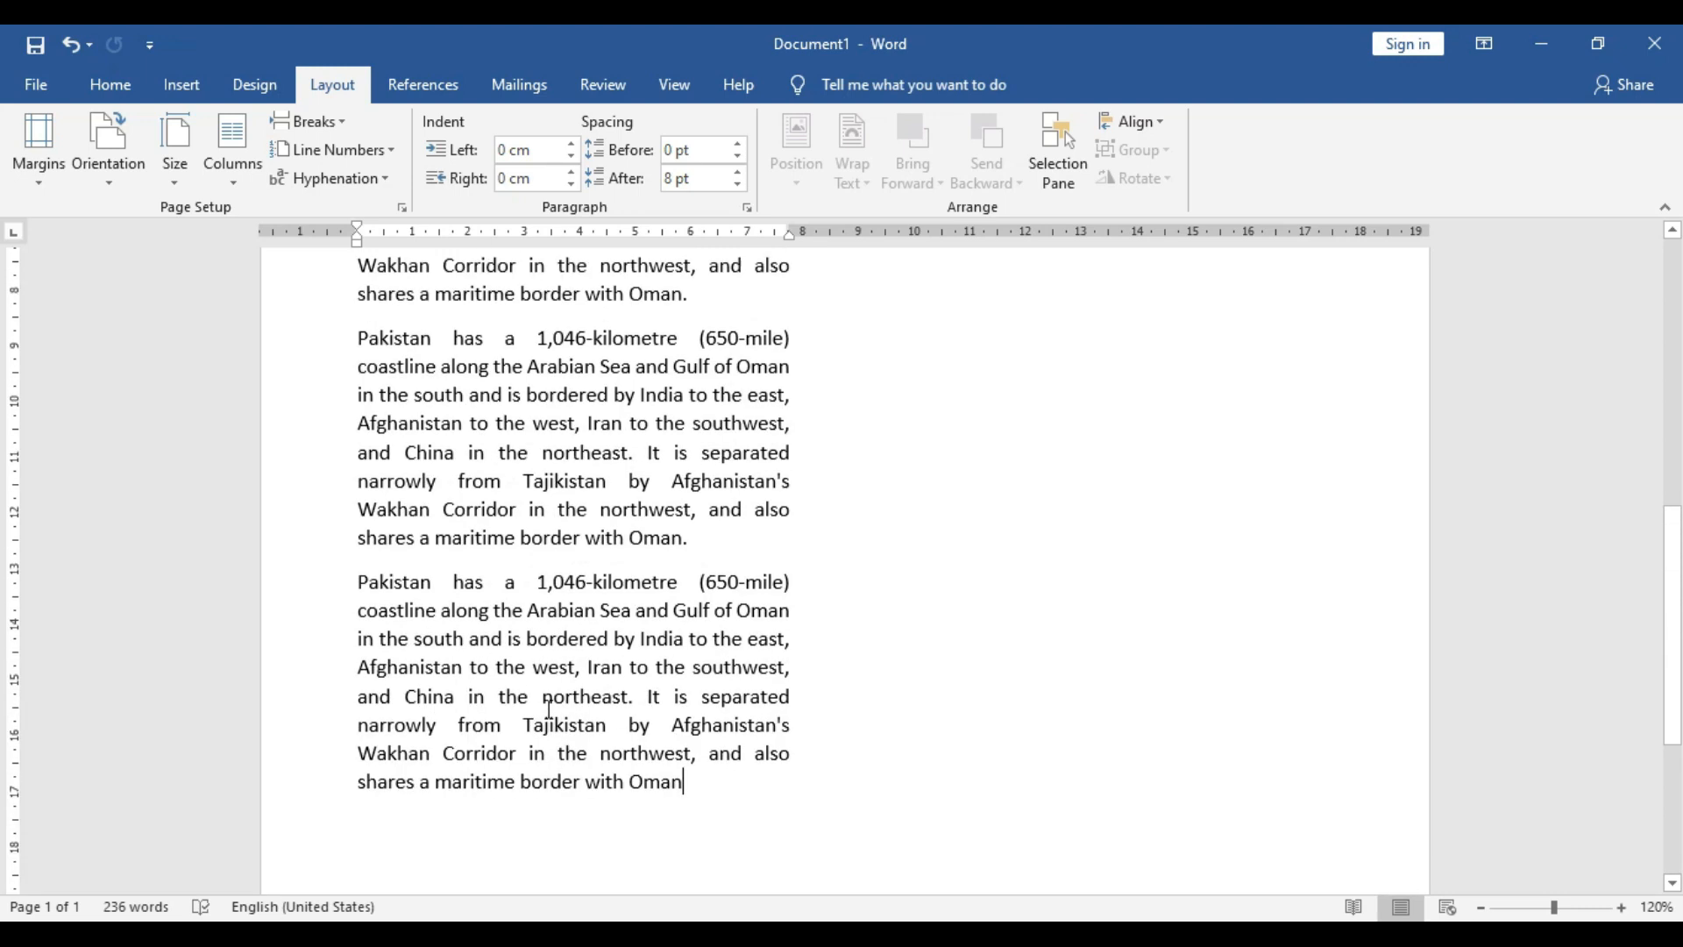
click(63, 171)
- Change the inside margin from 1.75 cm and the outside margin from 11.5 cm to 3 cm each
click(200, 702)
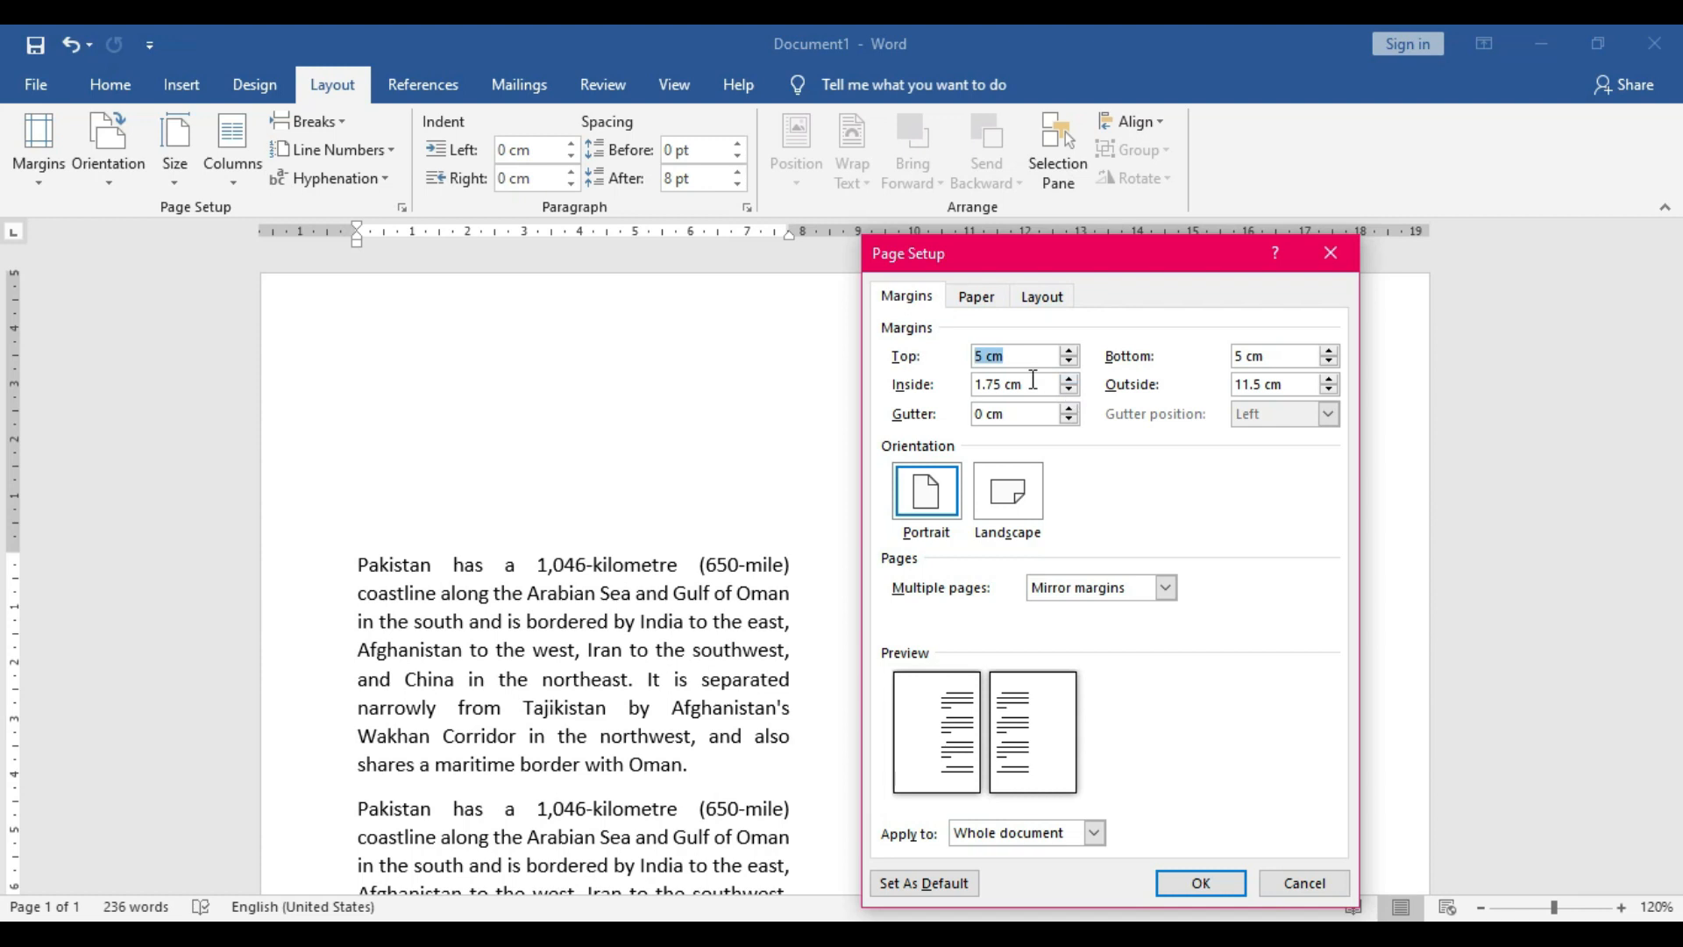
click(1000, 386)
key(BackSpace)
key(BackSpace)
key(BackSpace)
key(BackSpace)
key(BackSpace)
text(3)
key(BackSpace)
key(BackSpace)
key(BackSpace)
key(BackSpace)
key(BackSpace)
text(3)
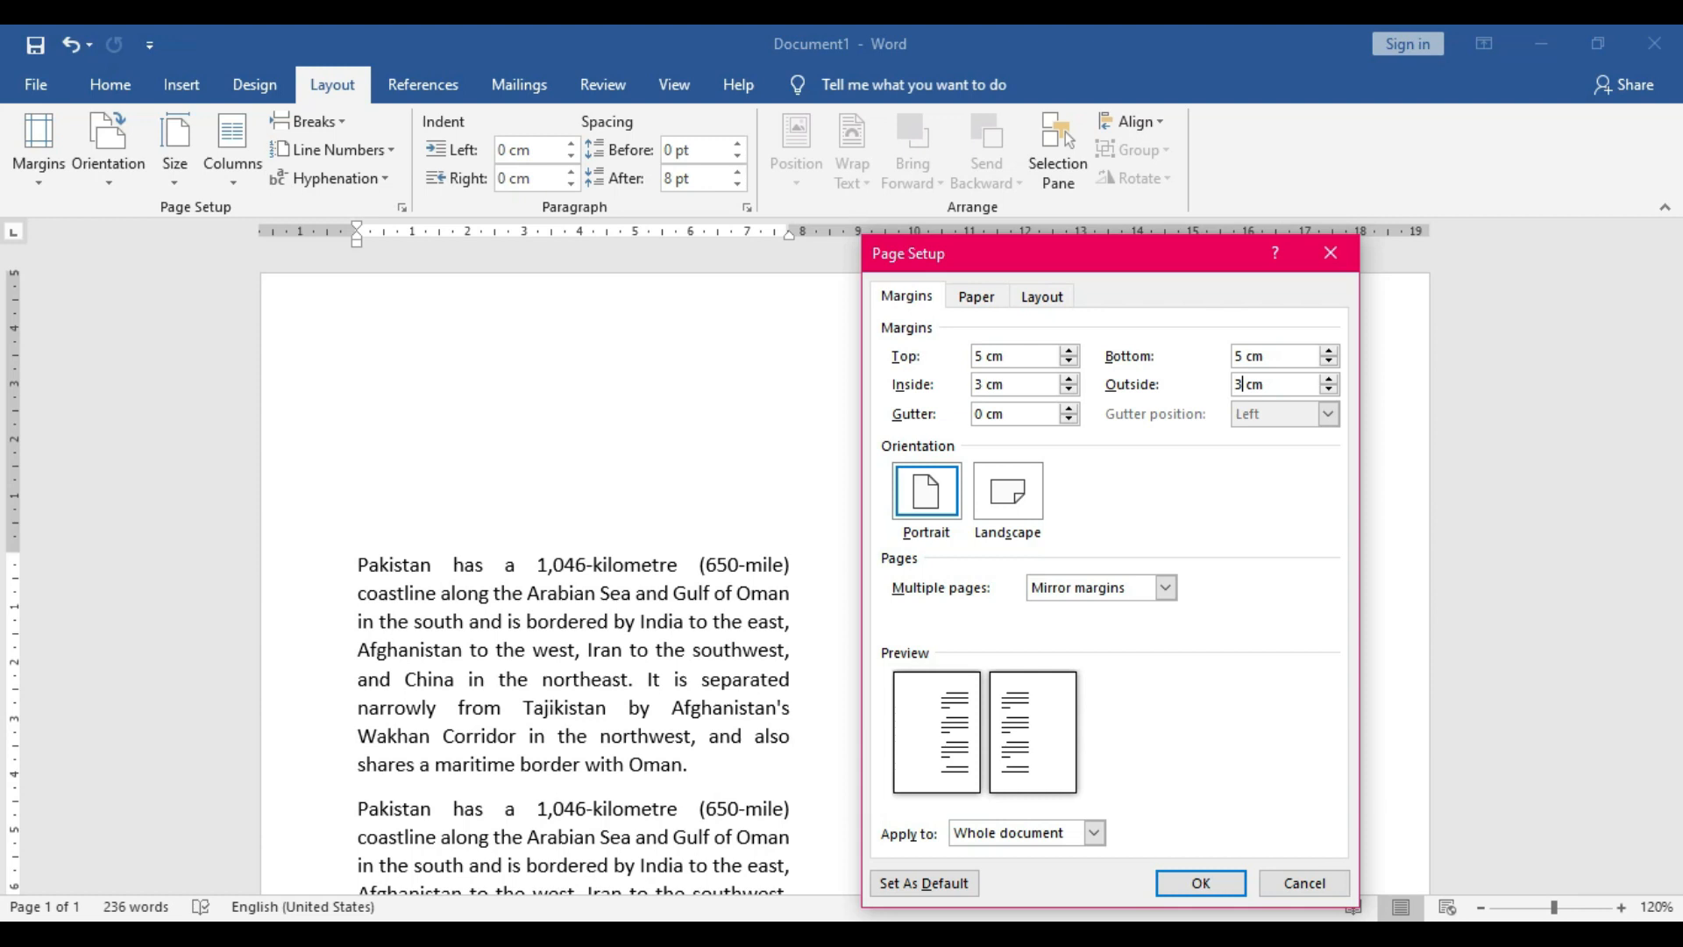
drag(1135, 267, 1144, 408)
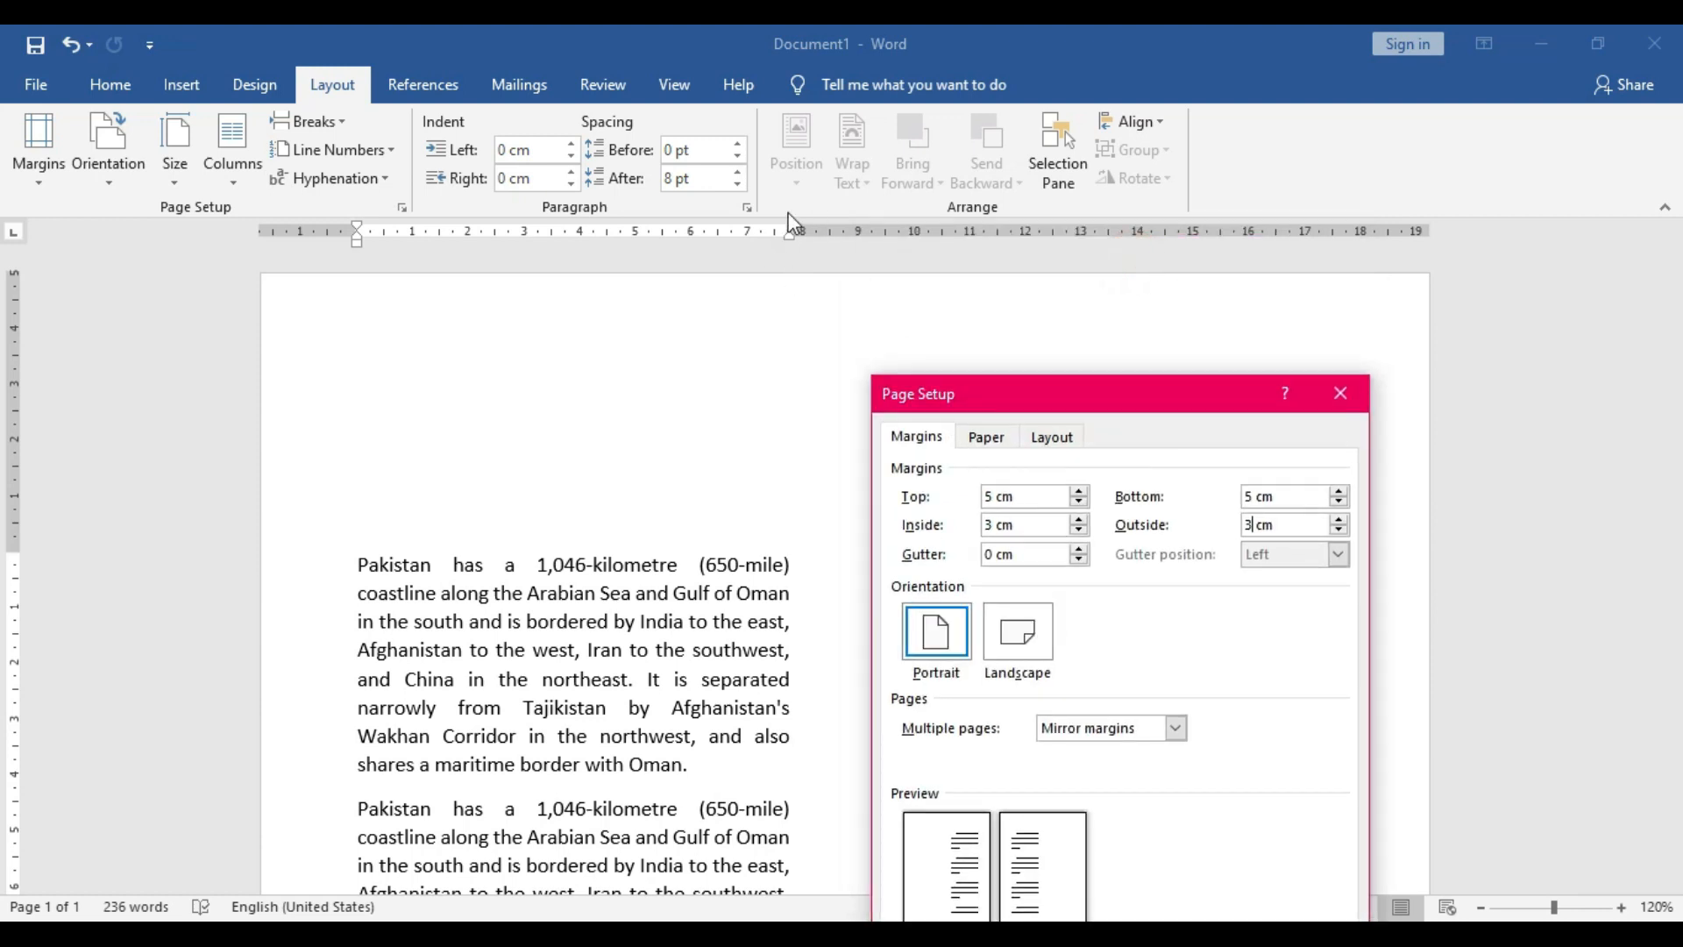
drag(1022, 385, 618, 177)
click(802, 802)
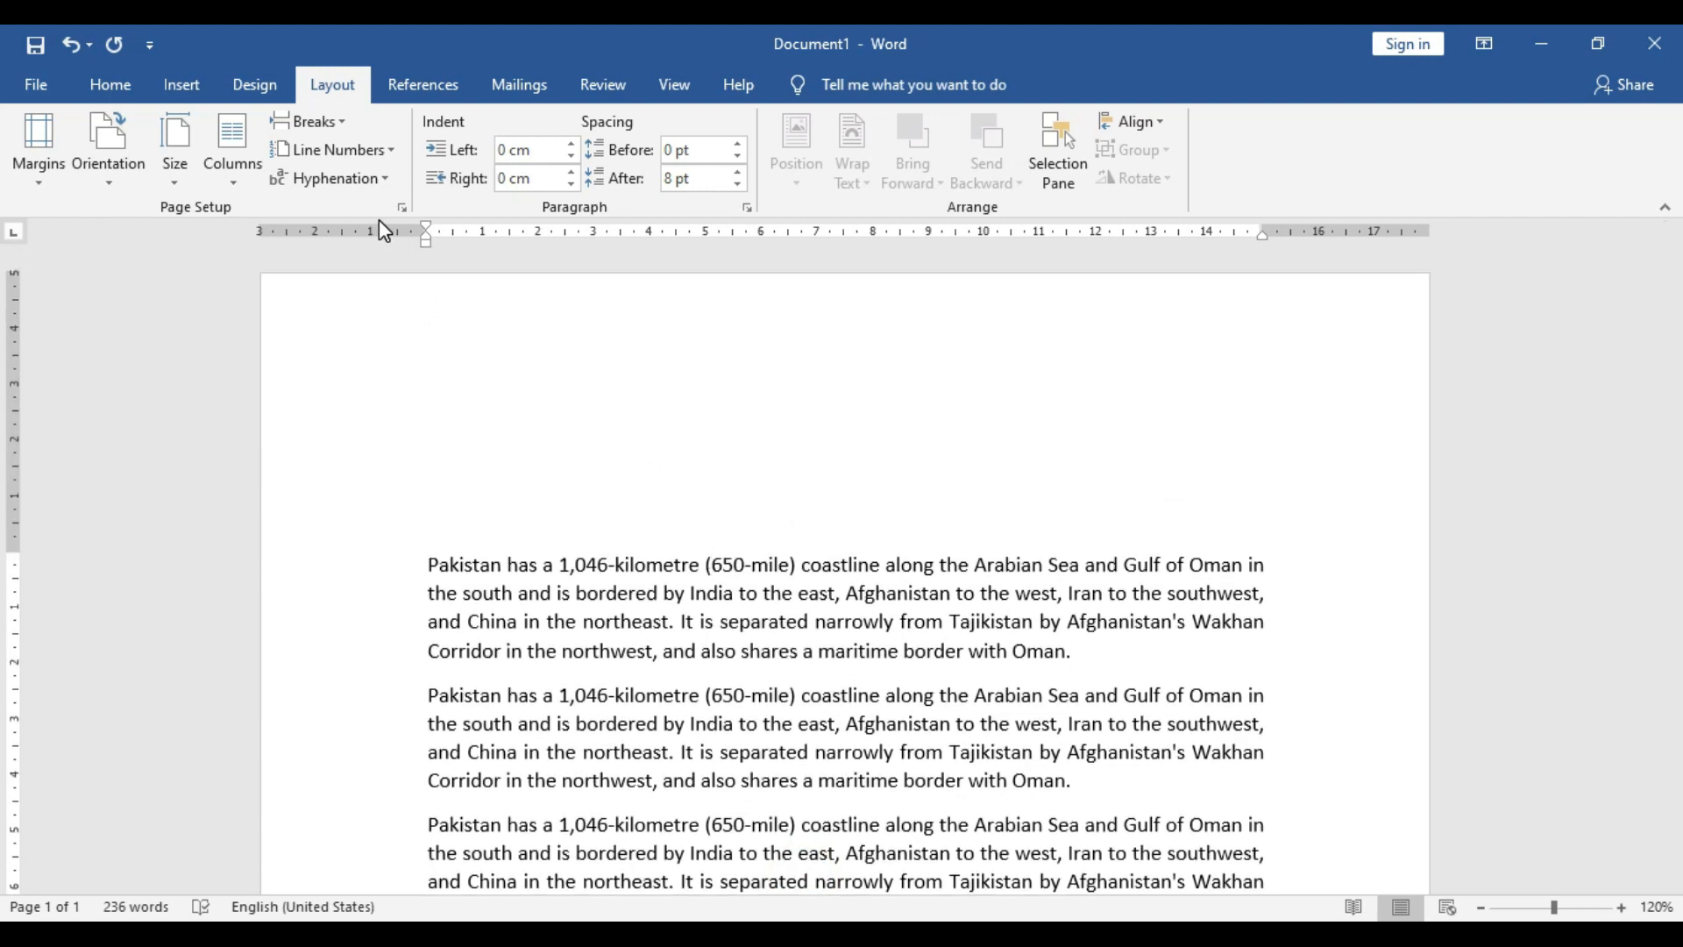
scroll(1229, 411, down, 1)
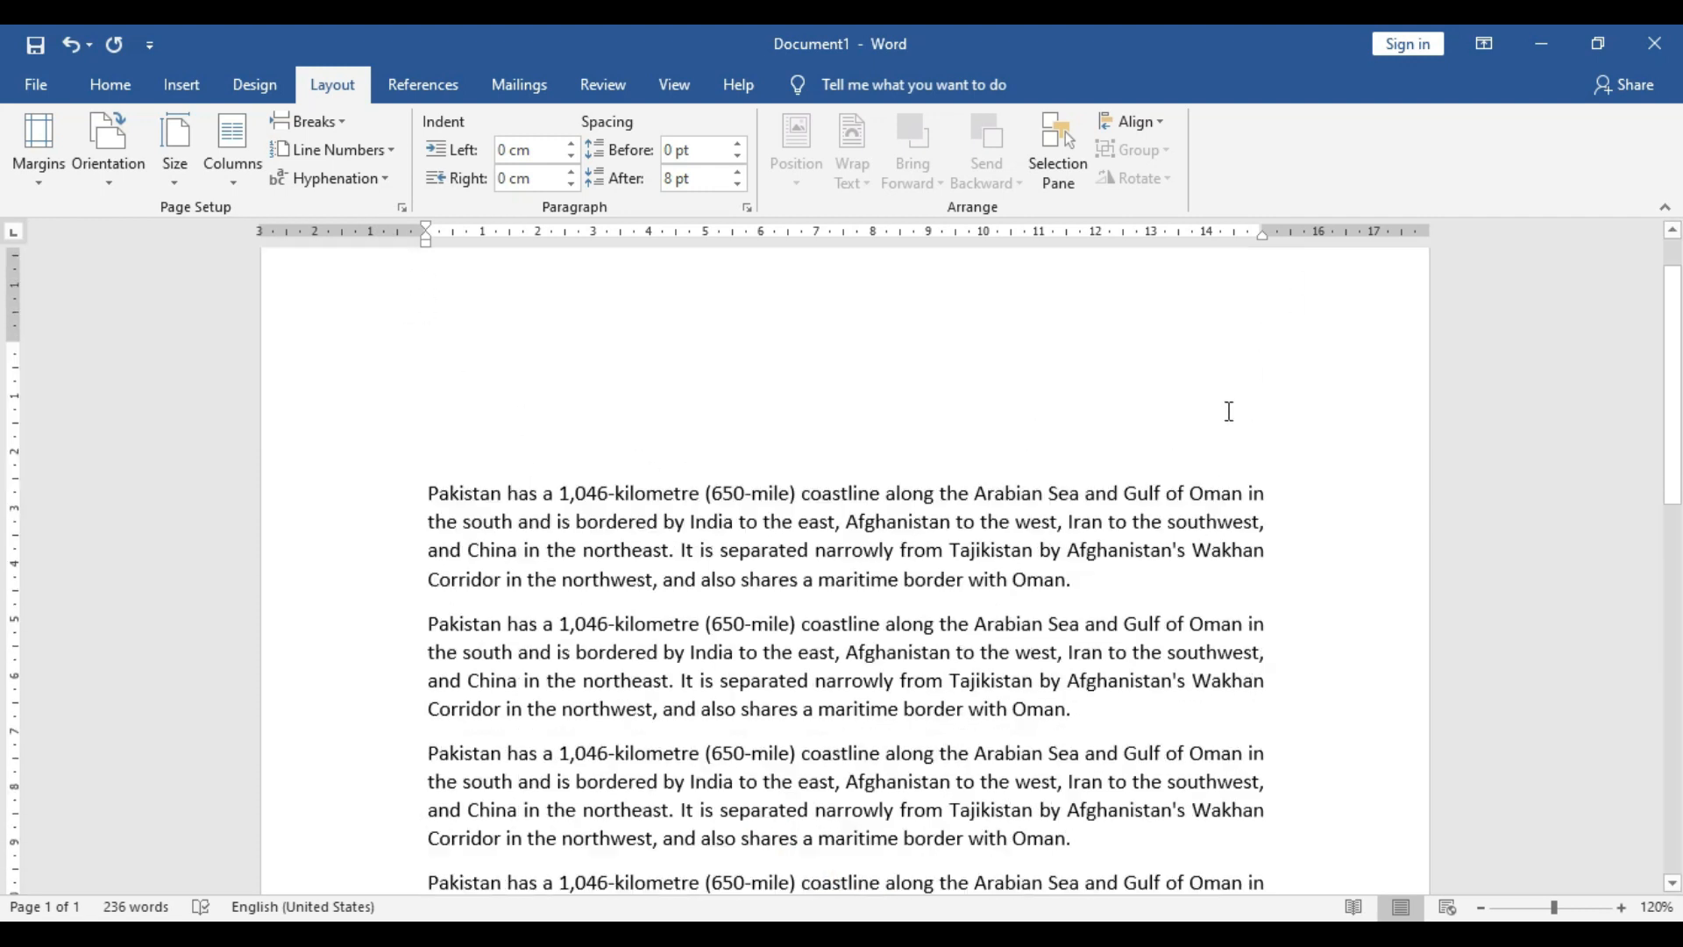
scroll(11, 380, up, 1)
scroll(352, 605, down, 7)
scroll(353, 605, down, 4)
scroll(1030, 616, up, 2)
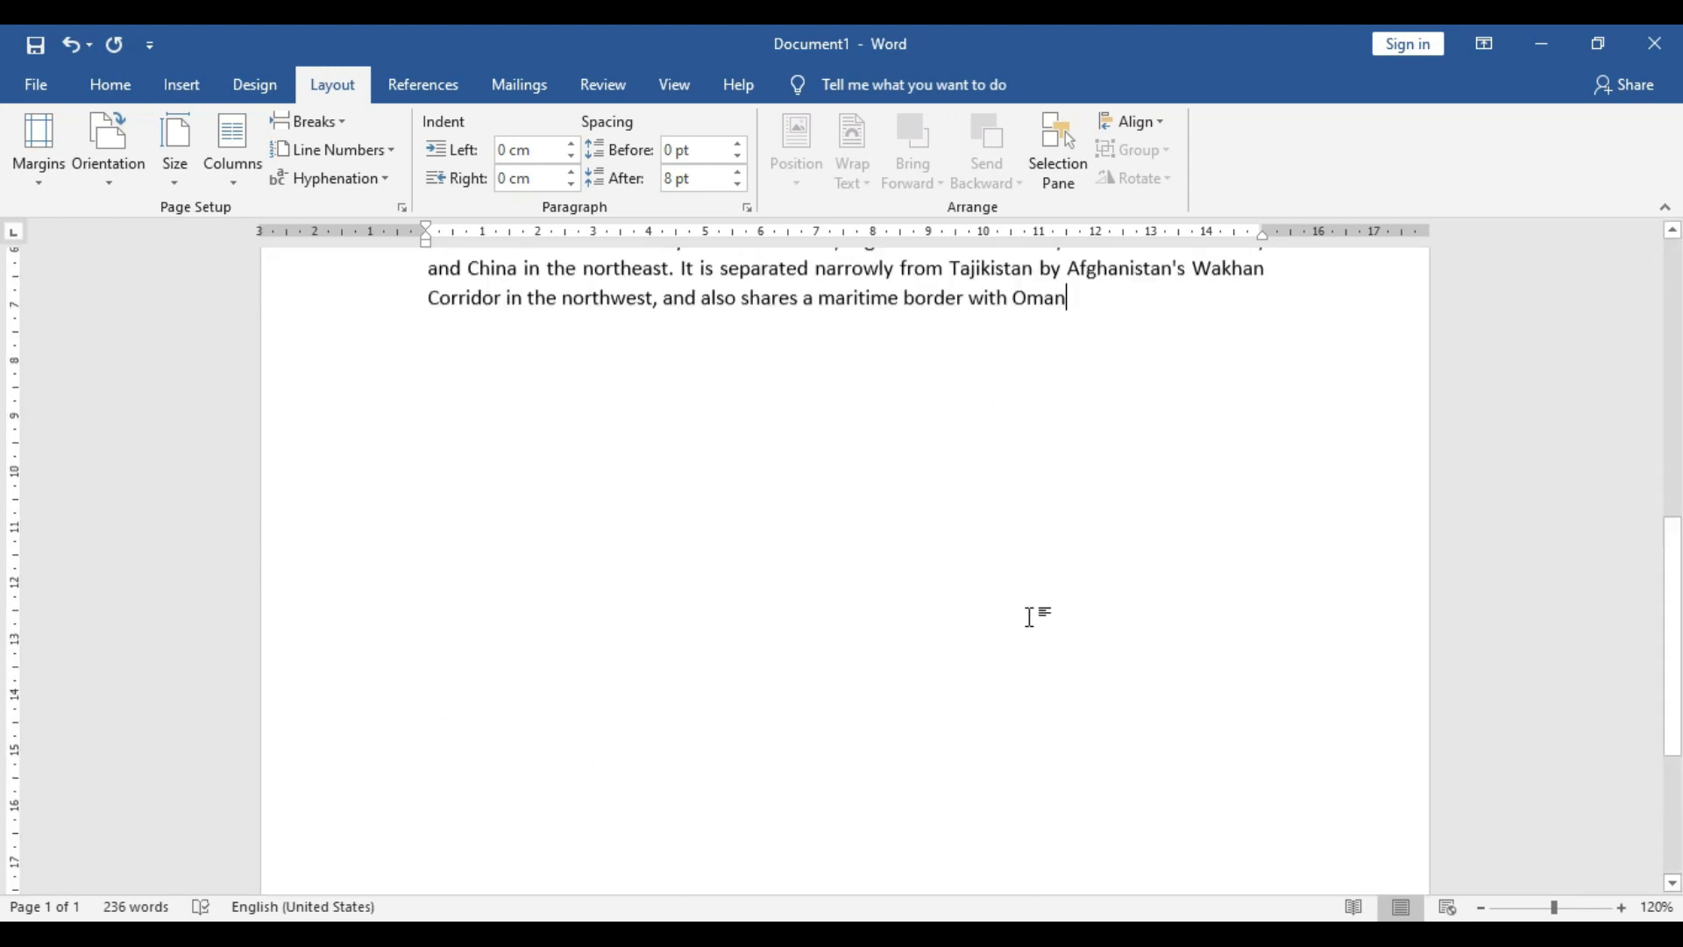
scroll(1030, 617, up, 10)
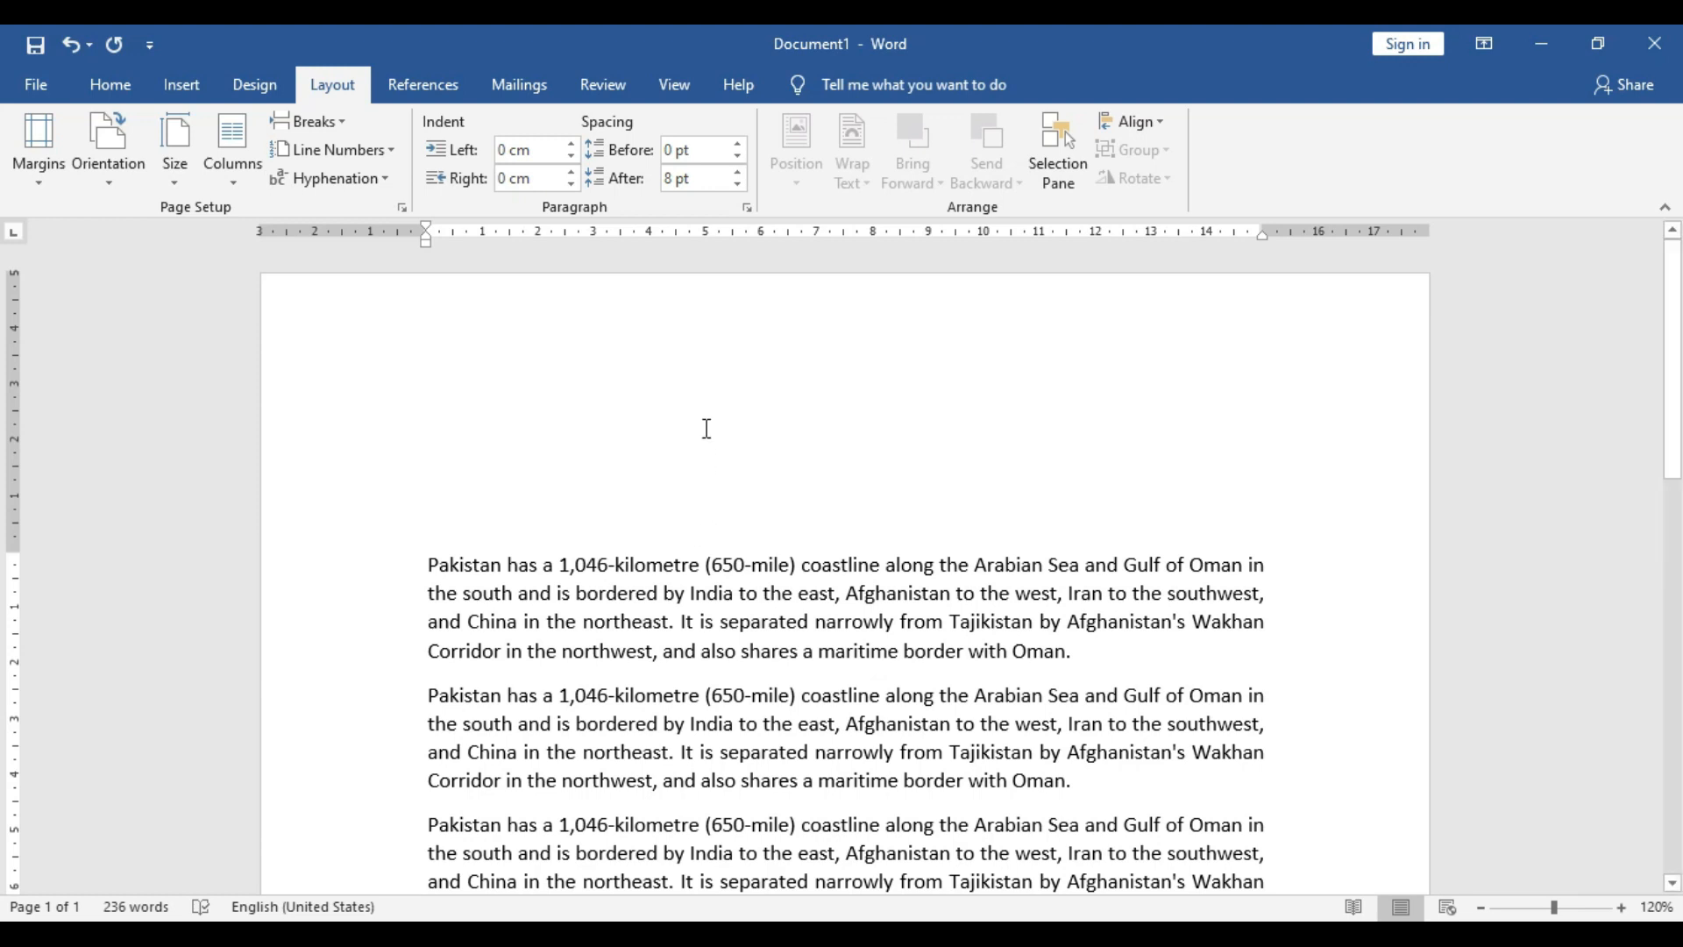
- Reposition the left margin and pull the right margin inward to form a narrow left-half column
drag(427, 232, 845, 234)
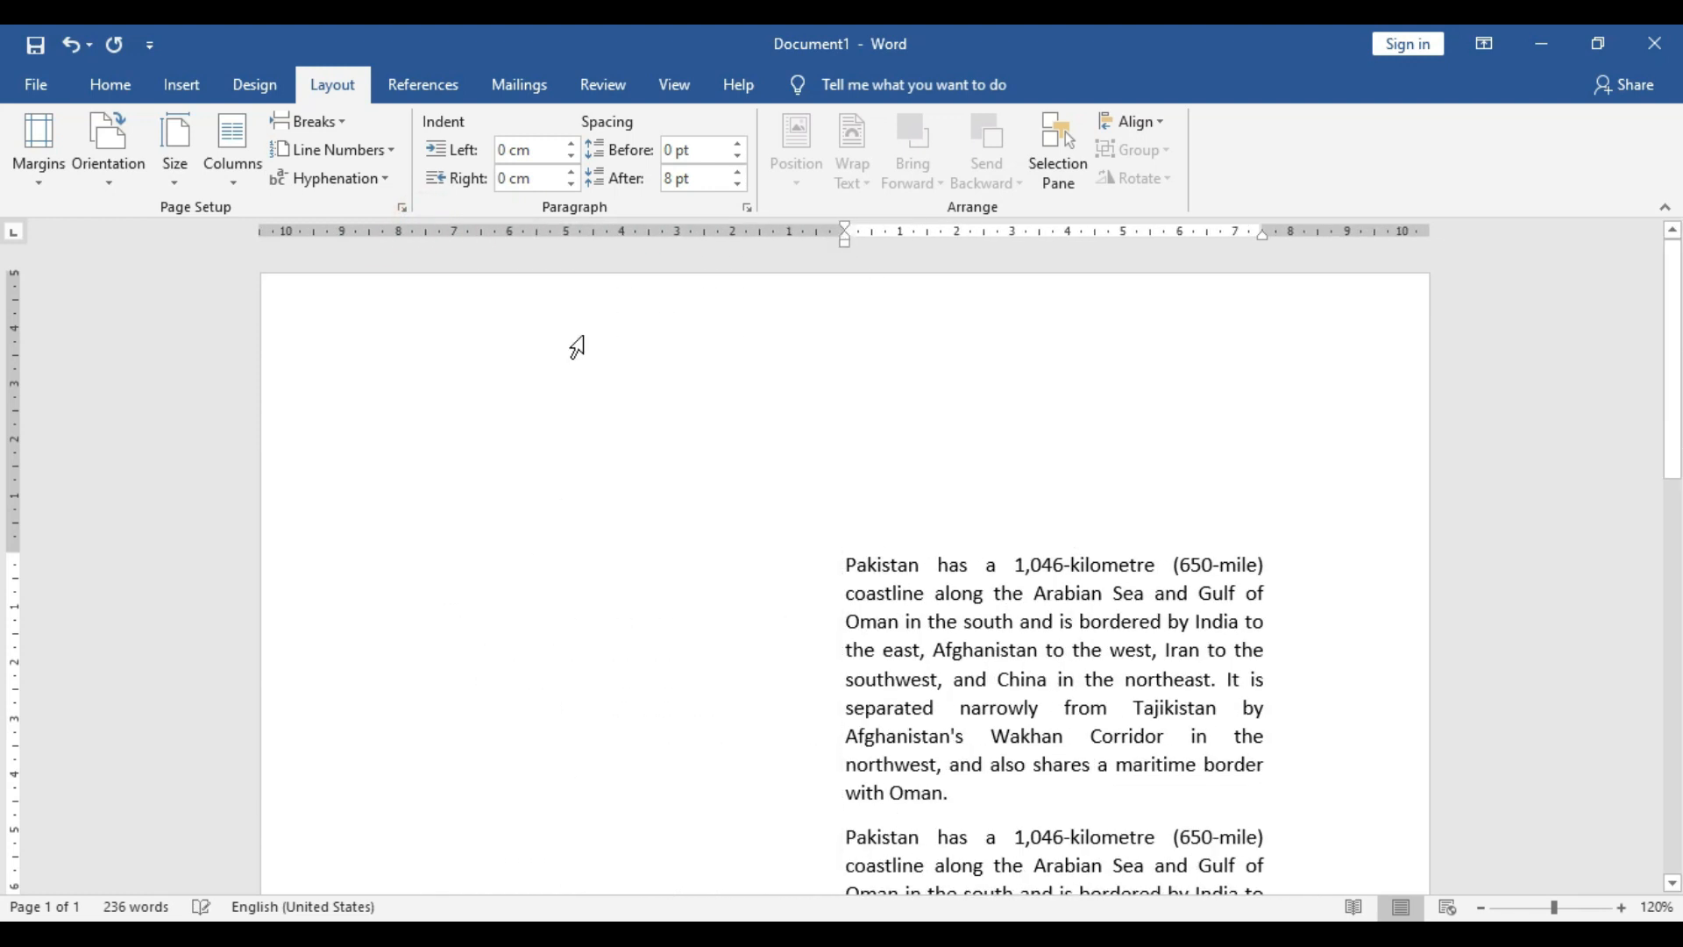
scroll(620, 646, down, 5)
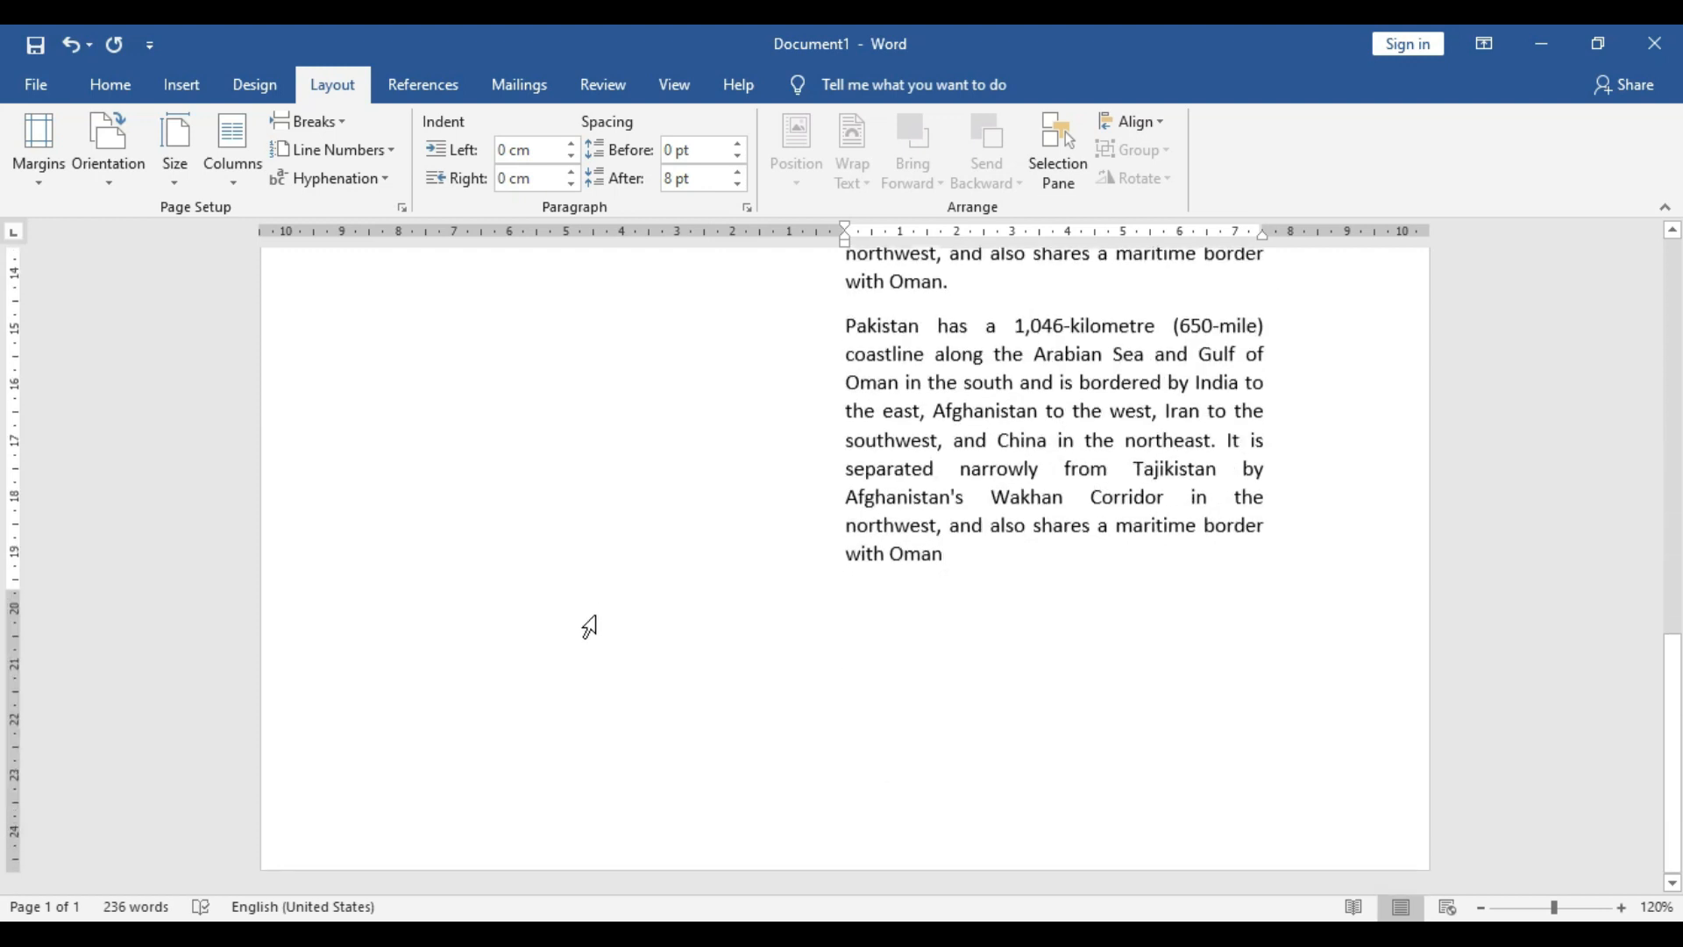
scroll(590, 614, up, 5)
scroll(589, 626, up, 2)
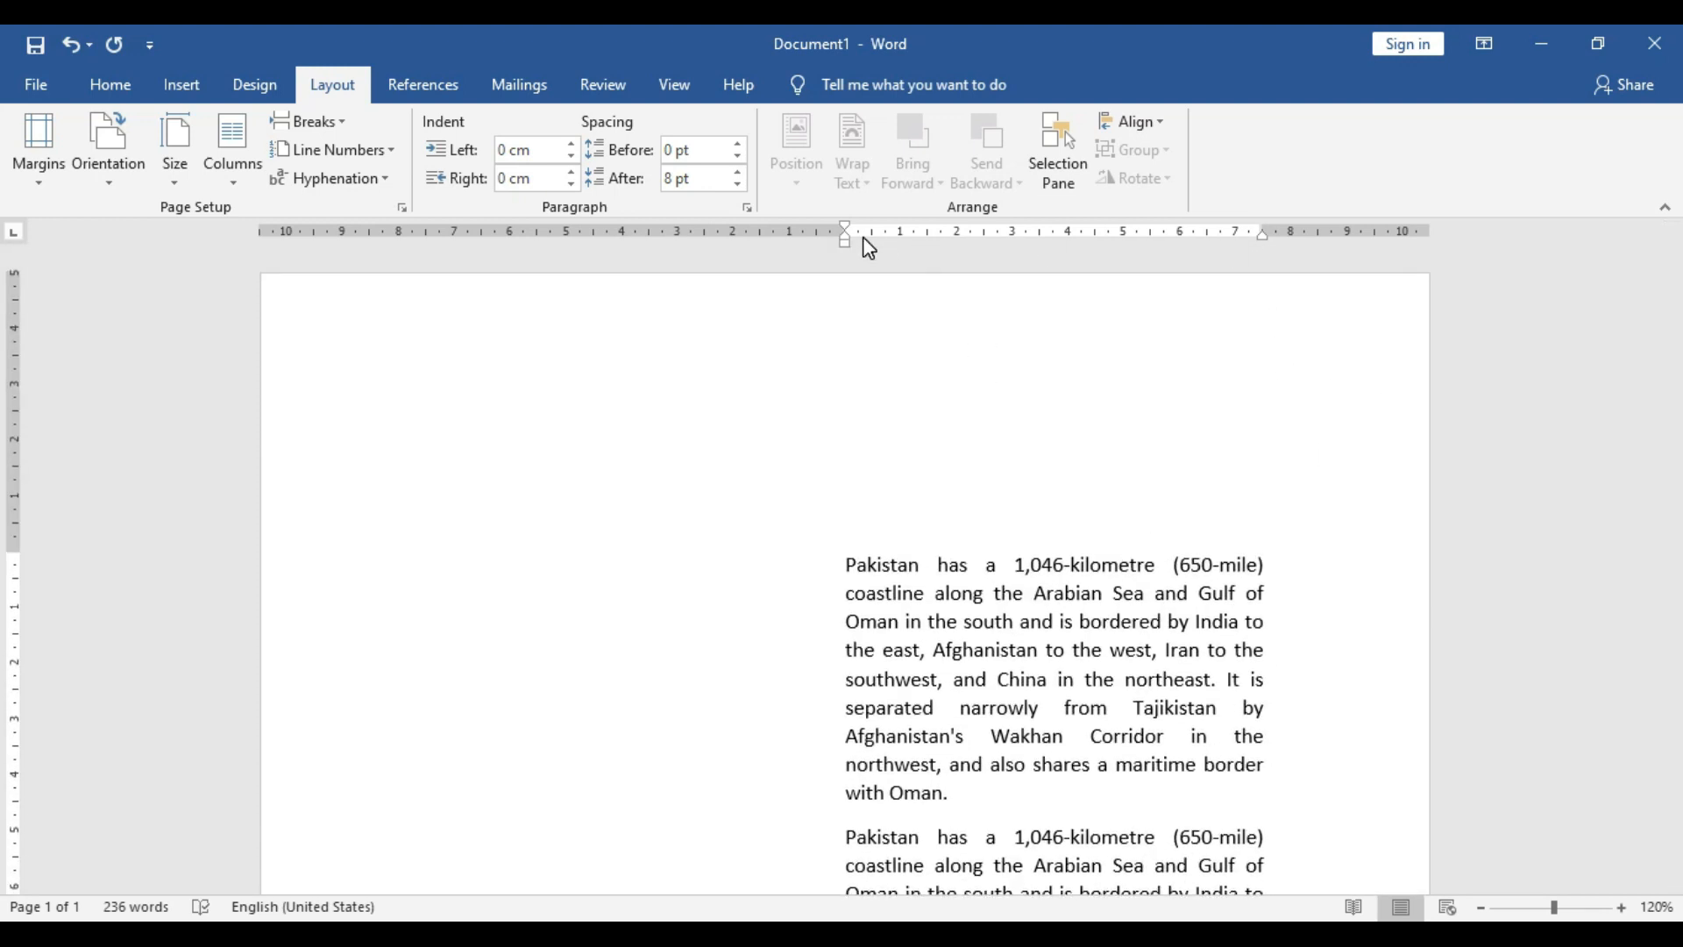
drag(847, 231, 524, 231)
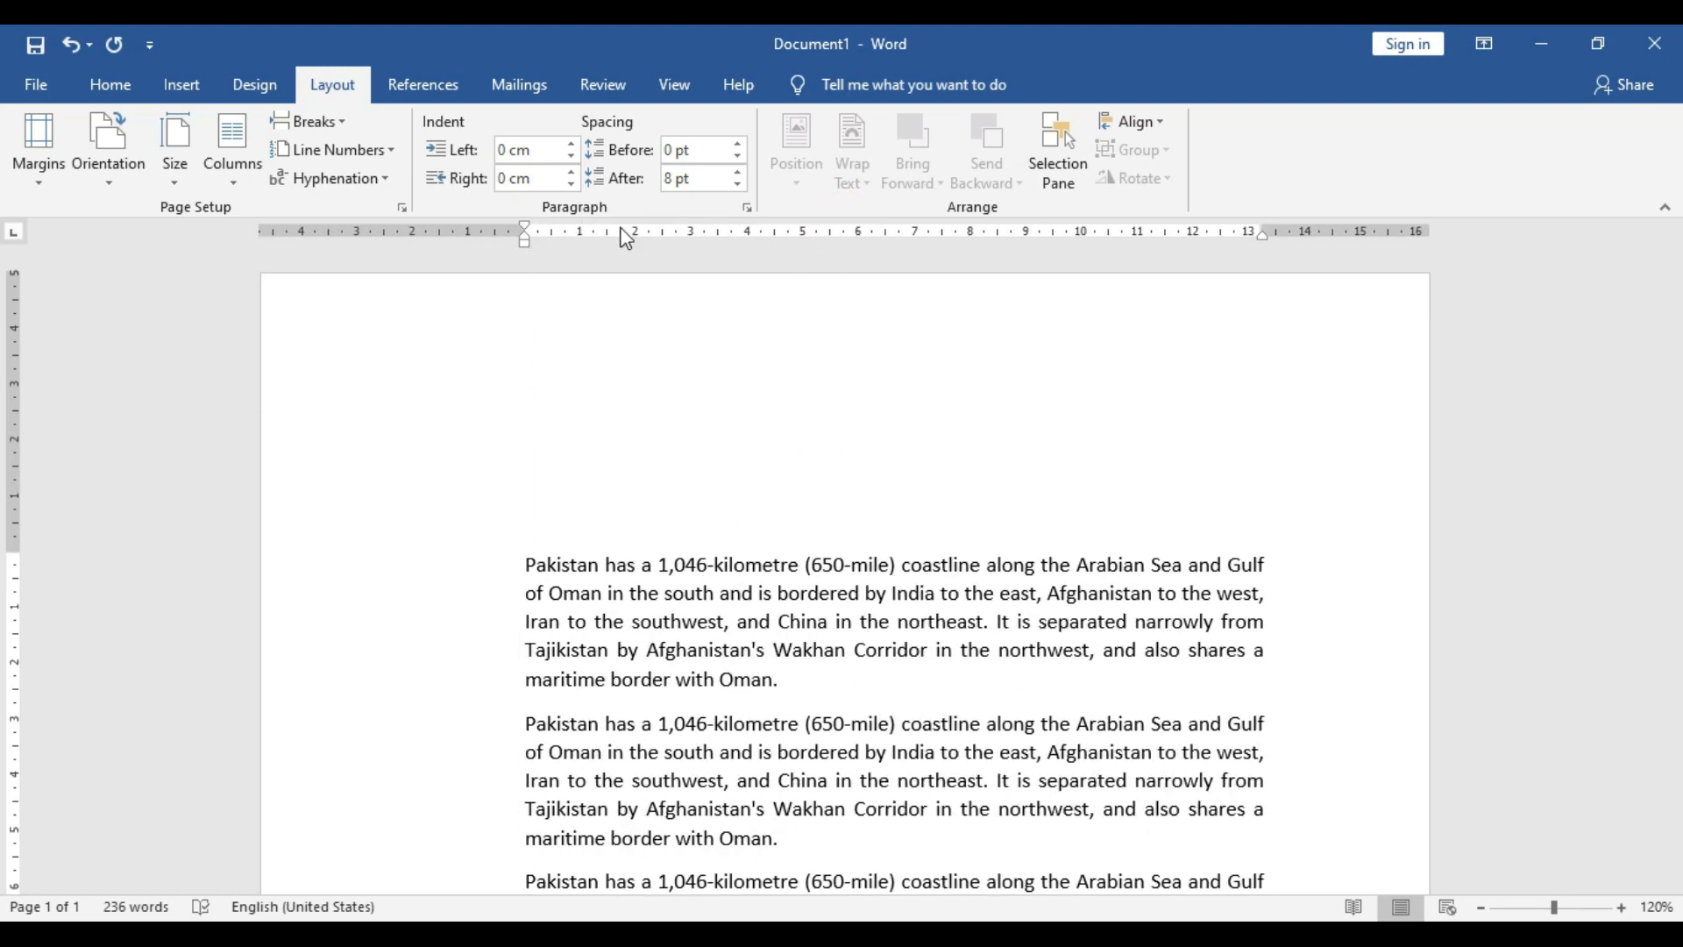
drag(1263, 230, 886, 230)
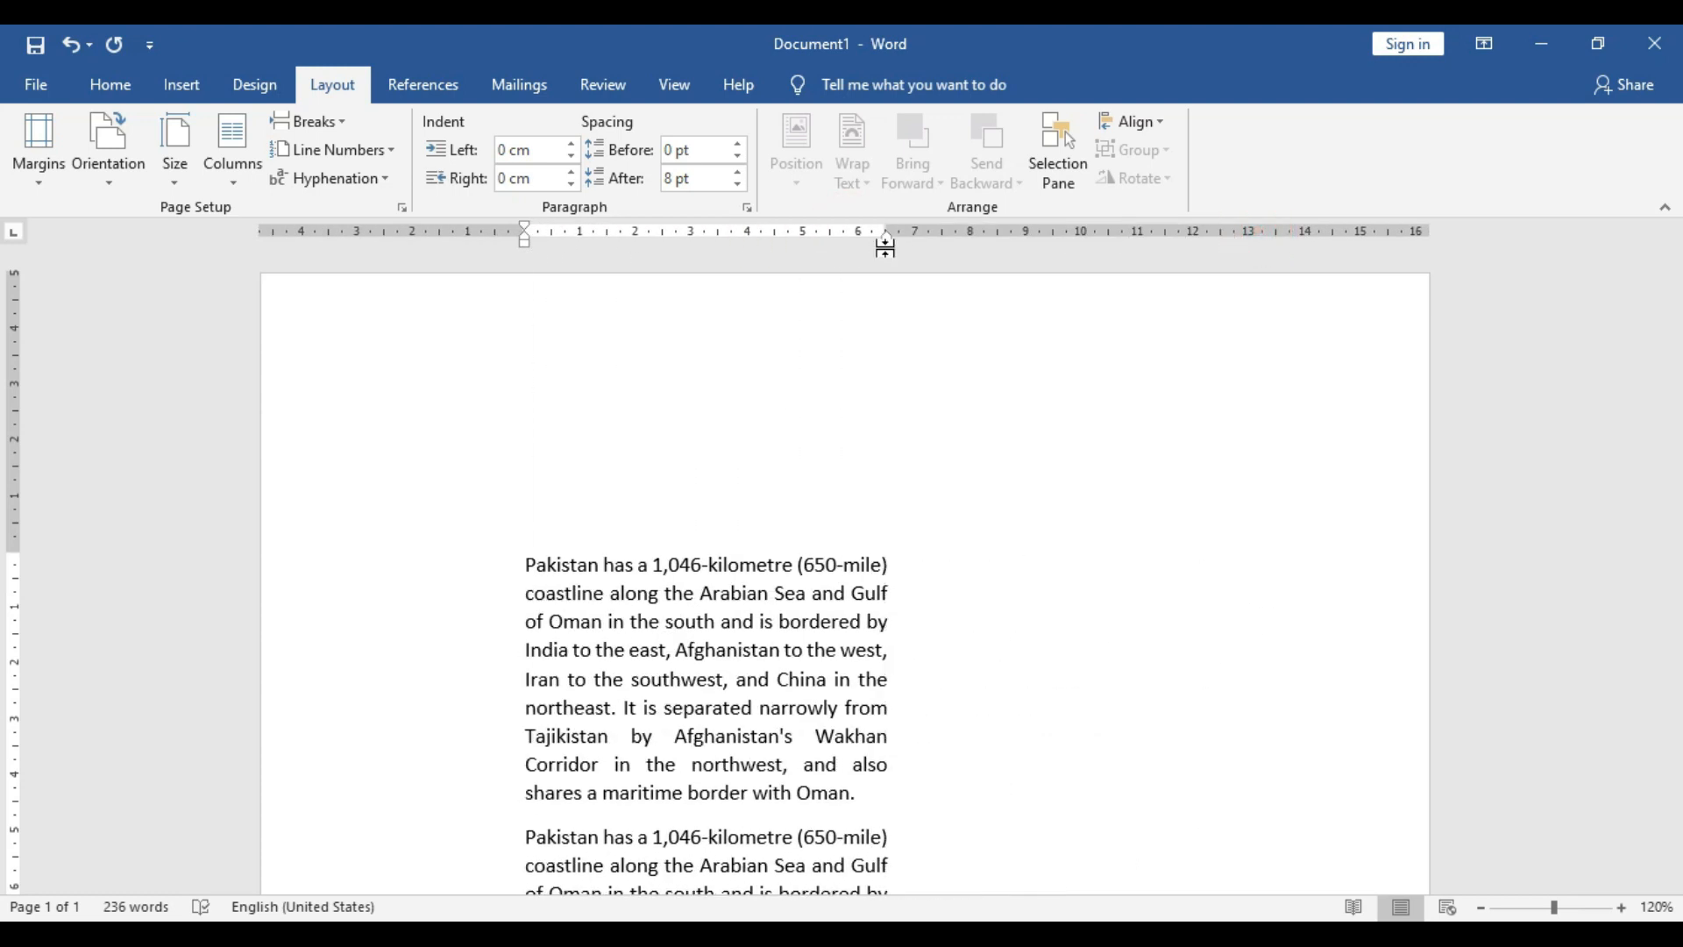
scroll(955, 549, down, 7)
scroll(877, 704, up, 1)
scroll(821, 706, up, 7)
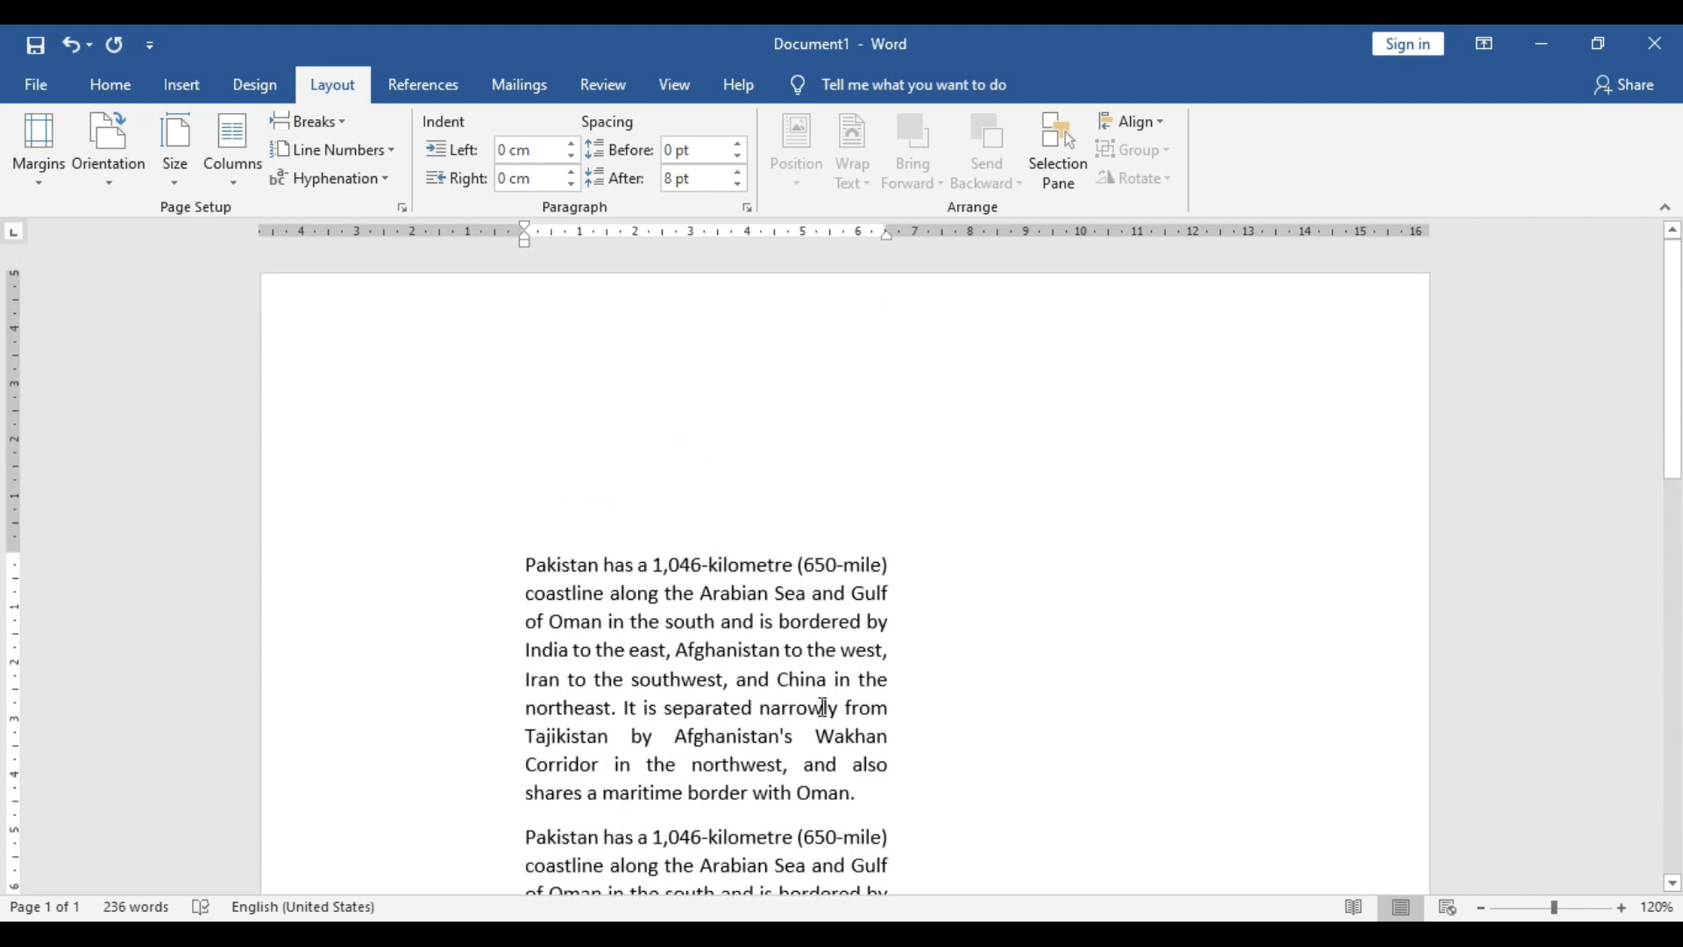
- Drag the top and bottom margins on the vertical ruler, leaving a deep top margin
mouse_move(13, 552)
mouse_down()
mouse_move(26, 425)
mouse_move(53, 363)
mouse_up()
scroll(176, 440, down, 10)
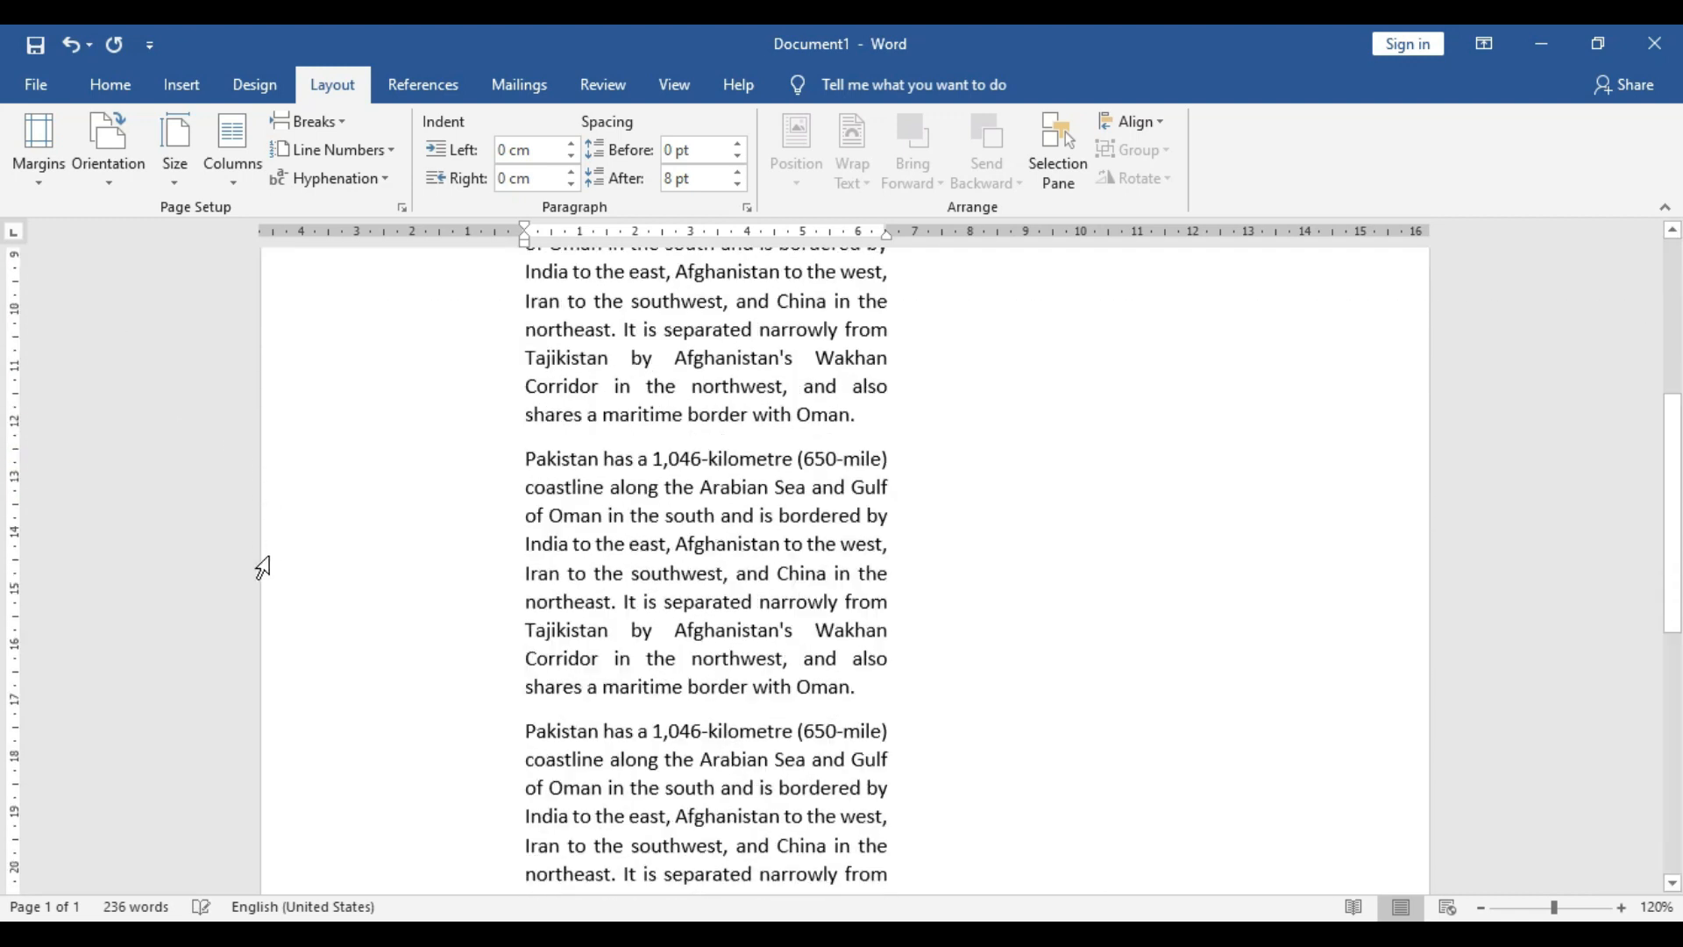
drag(37, 589, 37, 789)
scroll(75, 596, up, 4)
scroll(35, 377, up, 5)
drag(14, 317, 71, 742)
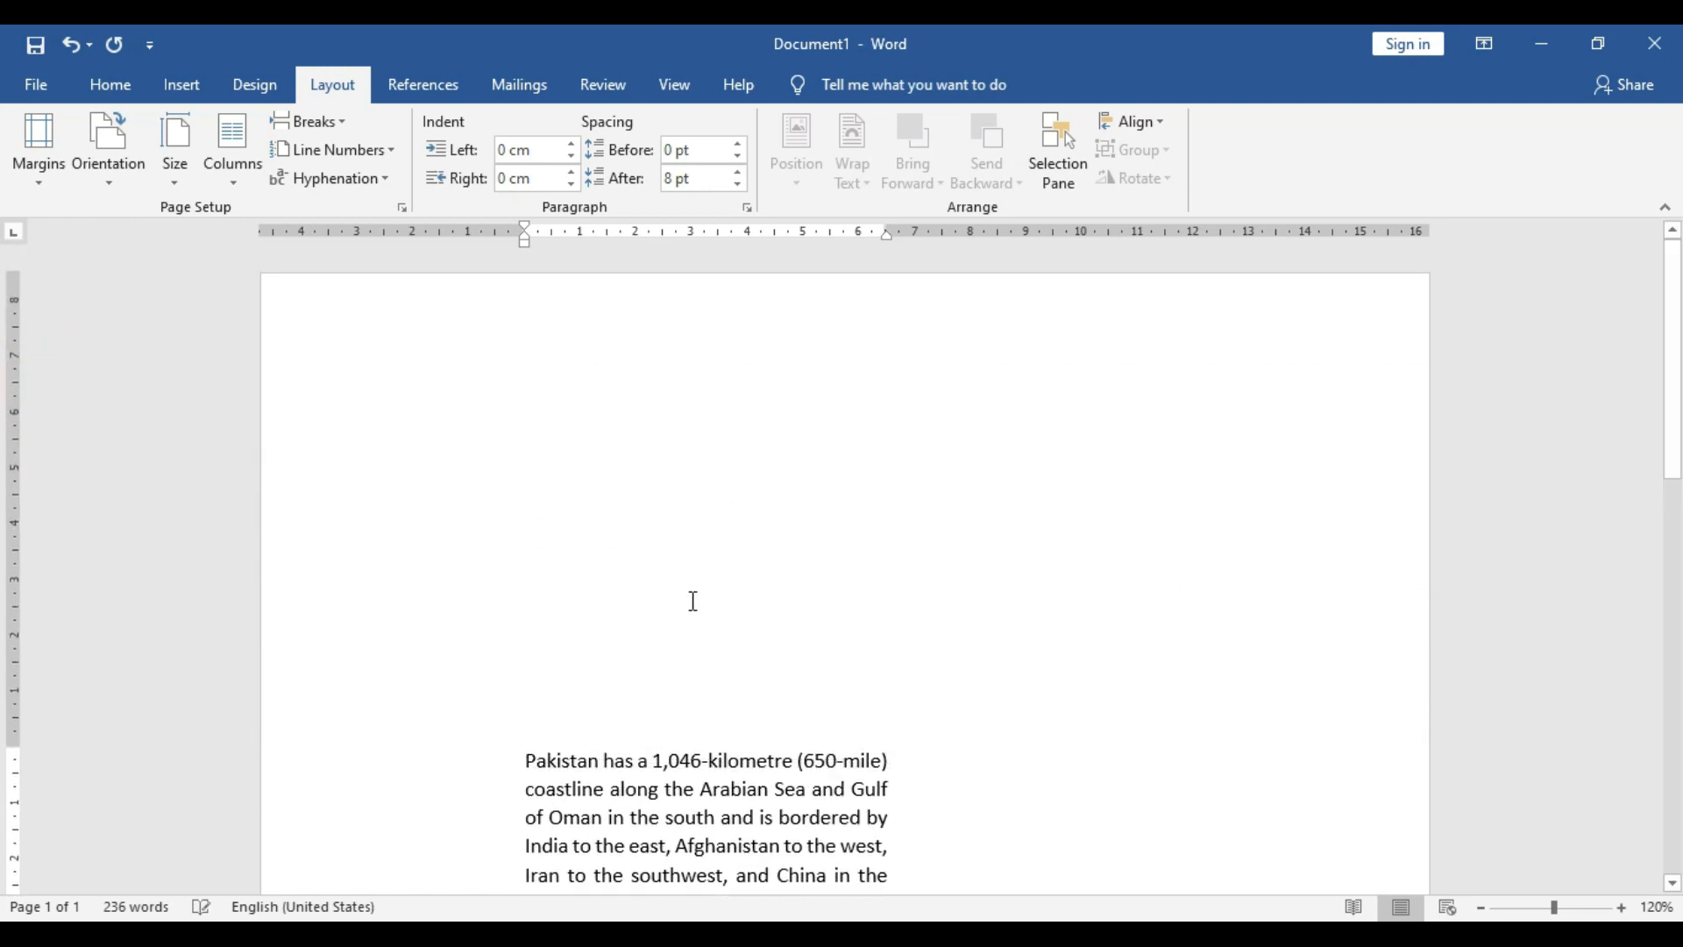
scroll(692, 599, down, 3)
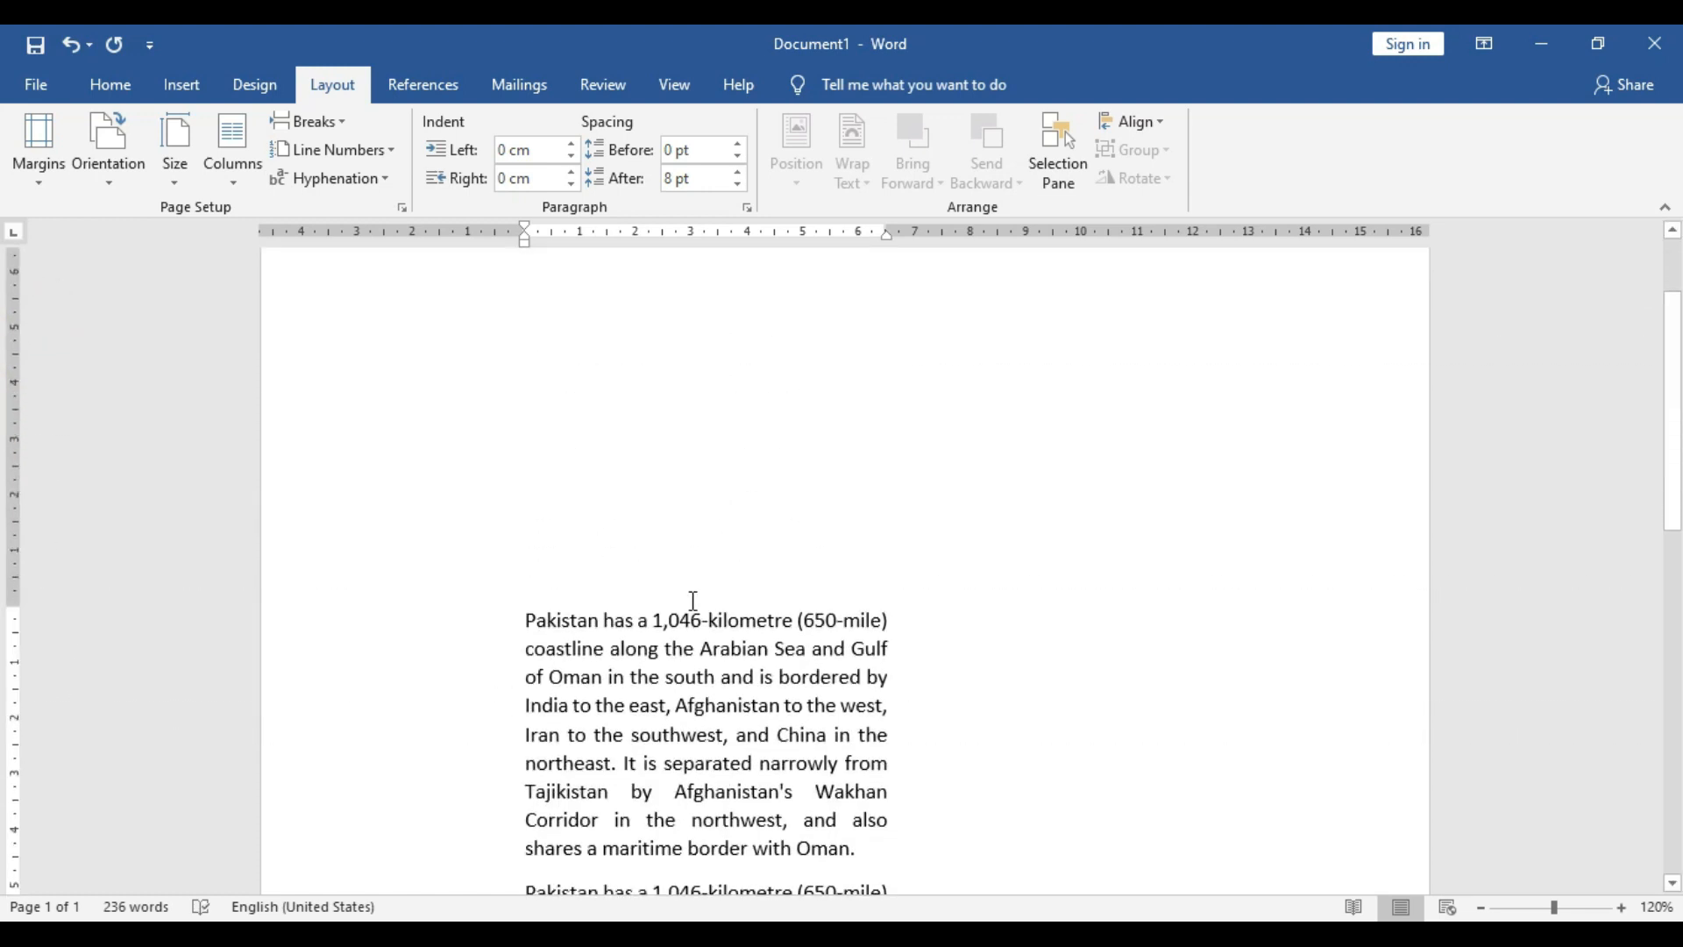